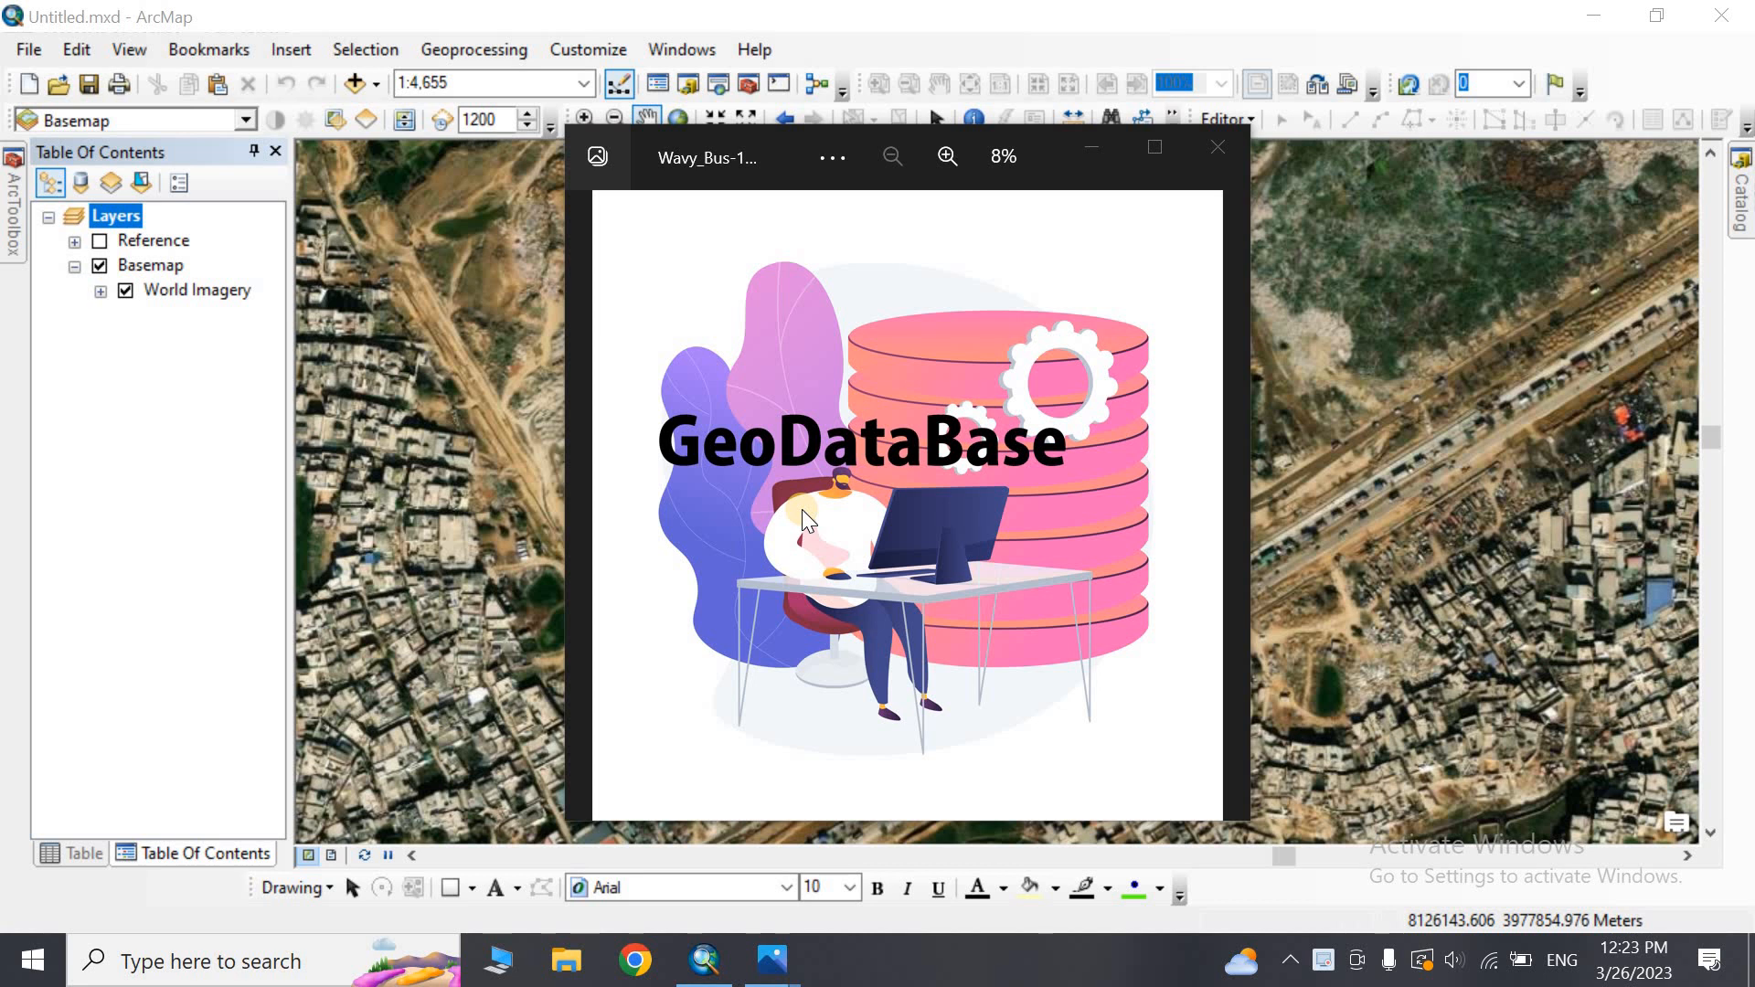
Close the geodatabase picture and view the available basemaps without adding one
left_click(1230, 152)
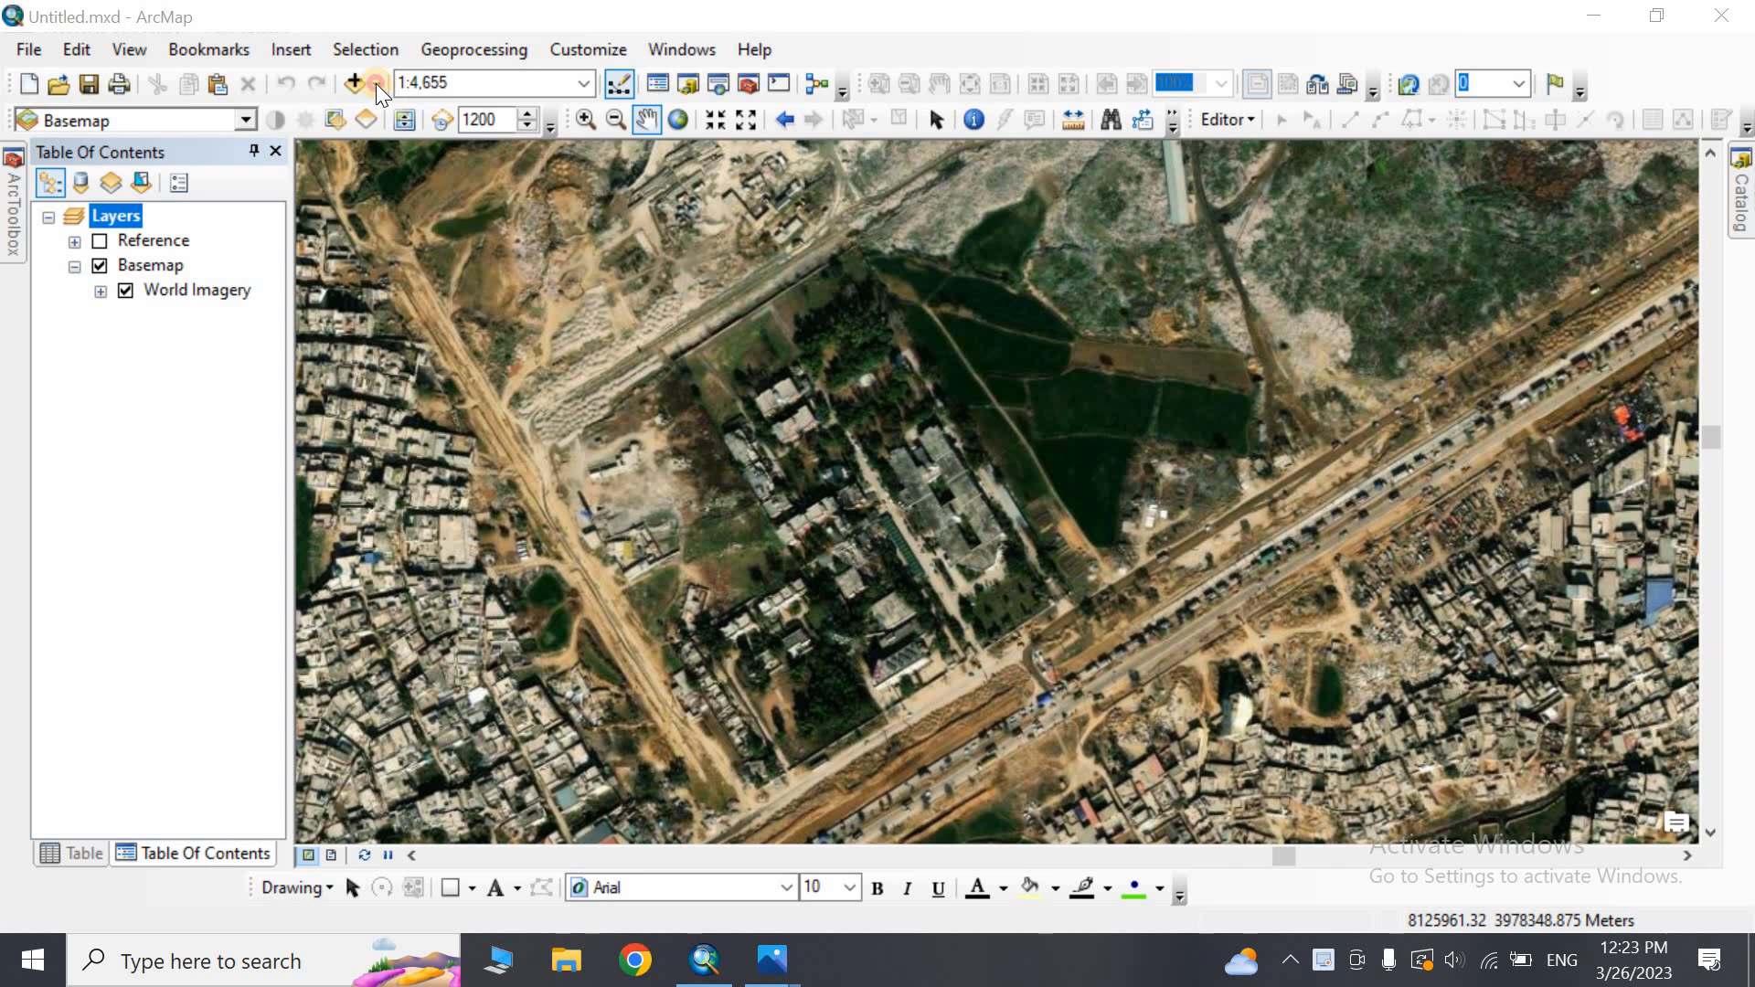
left_click(376, 84)
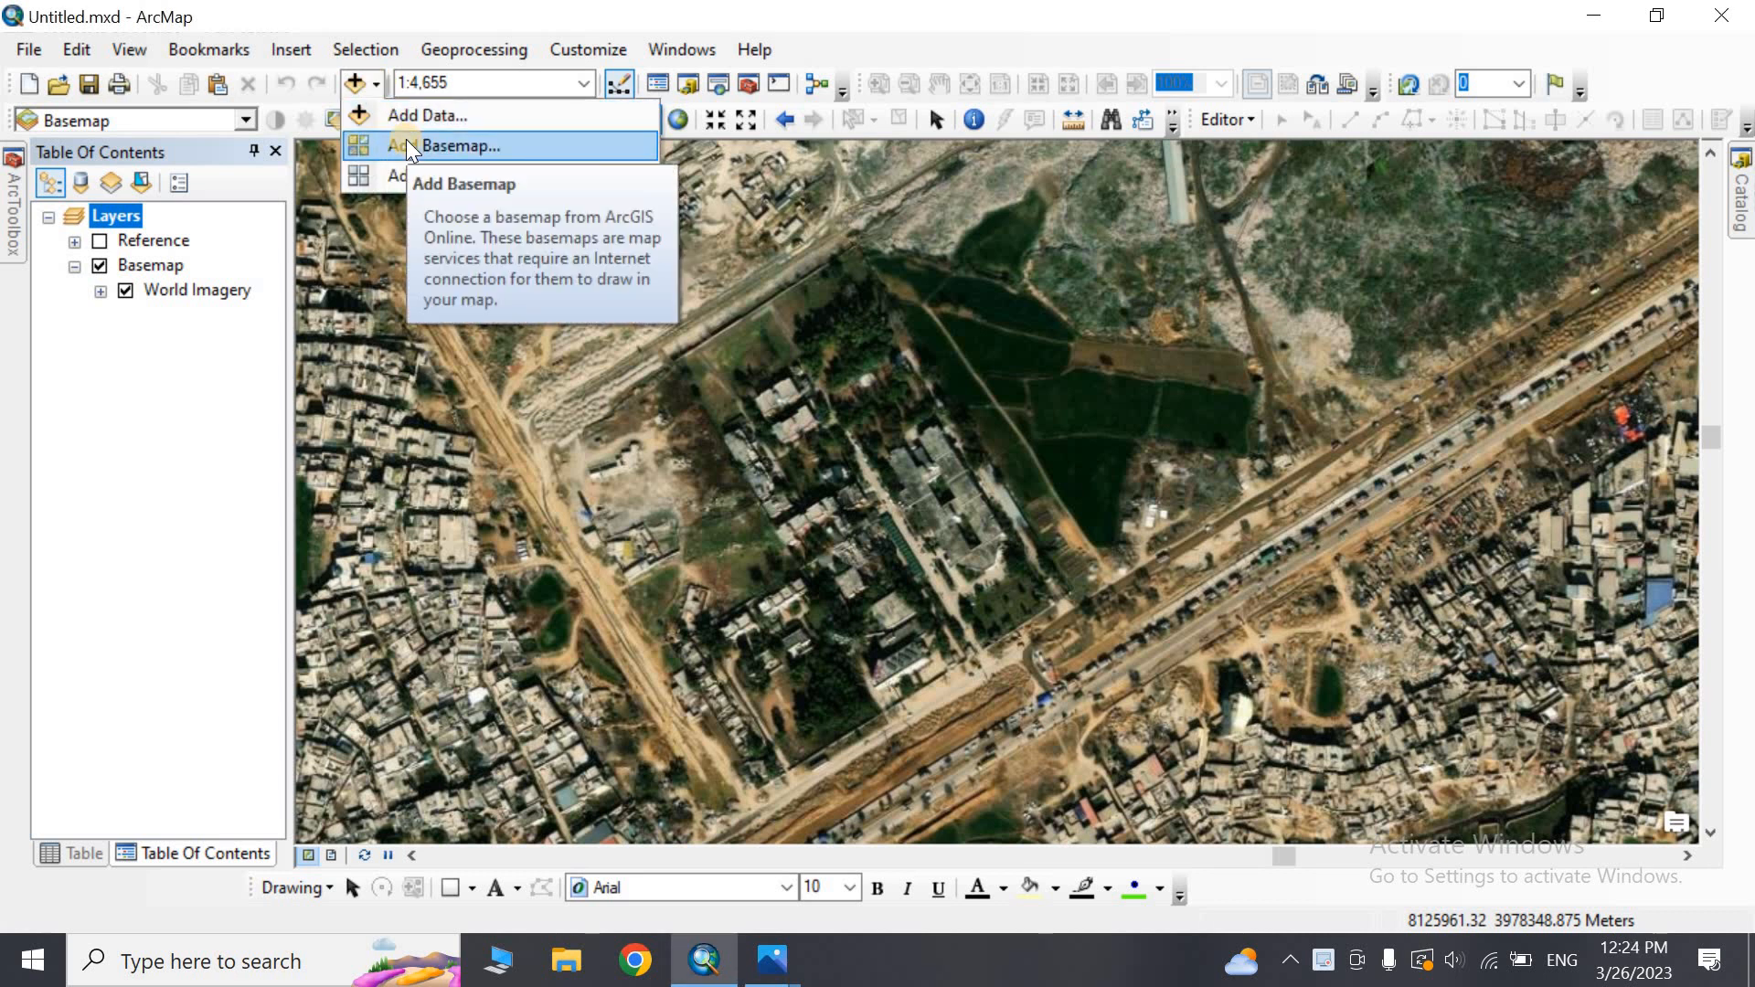
left_click(408, 146)
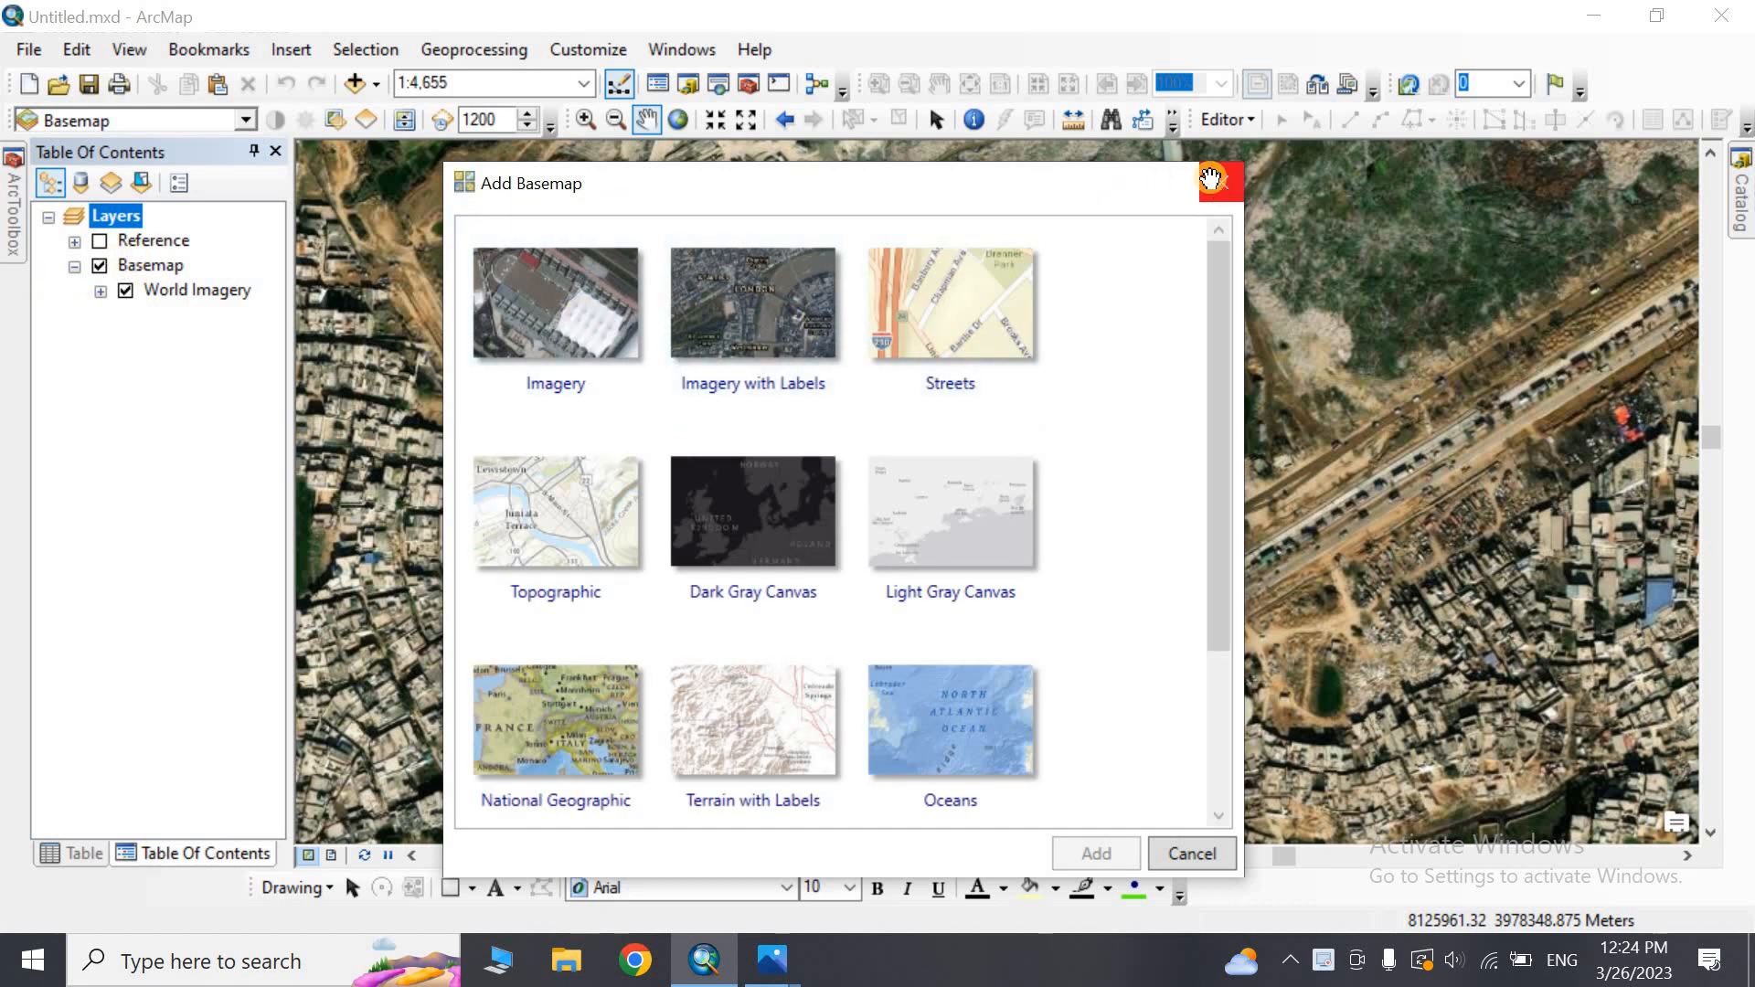
left_click(1221, 183)
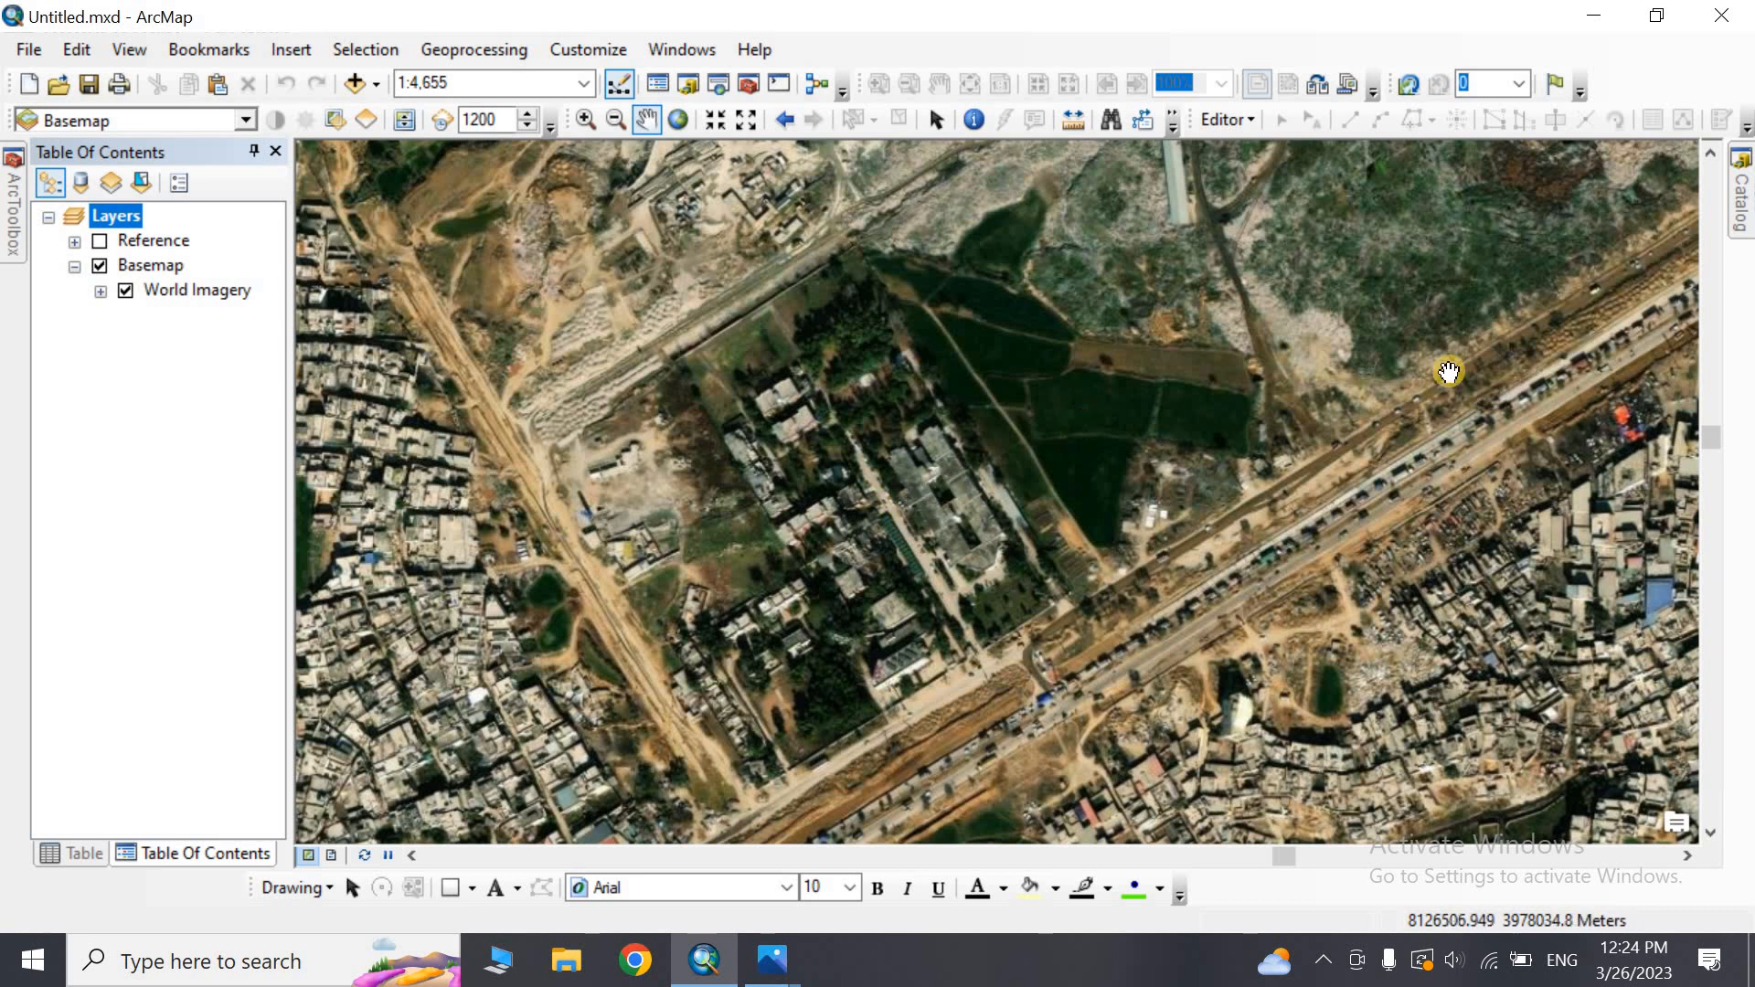
Create a new personal geodatabase in the Data for training folder under Trainings > A.R Balochistan Training
left_click(1741, 206)
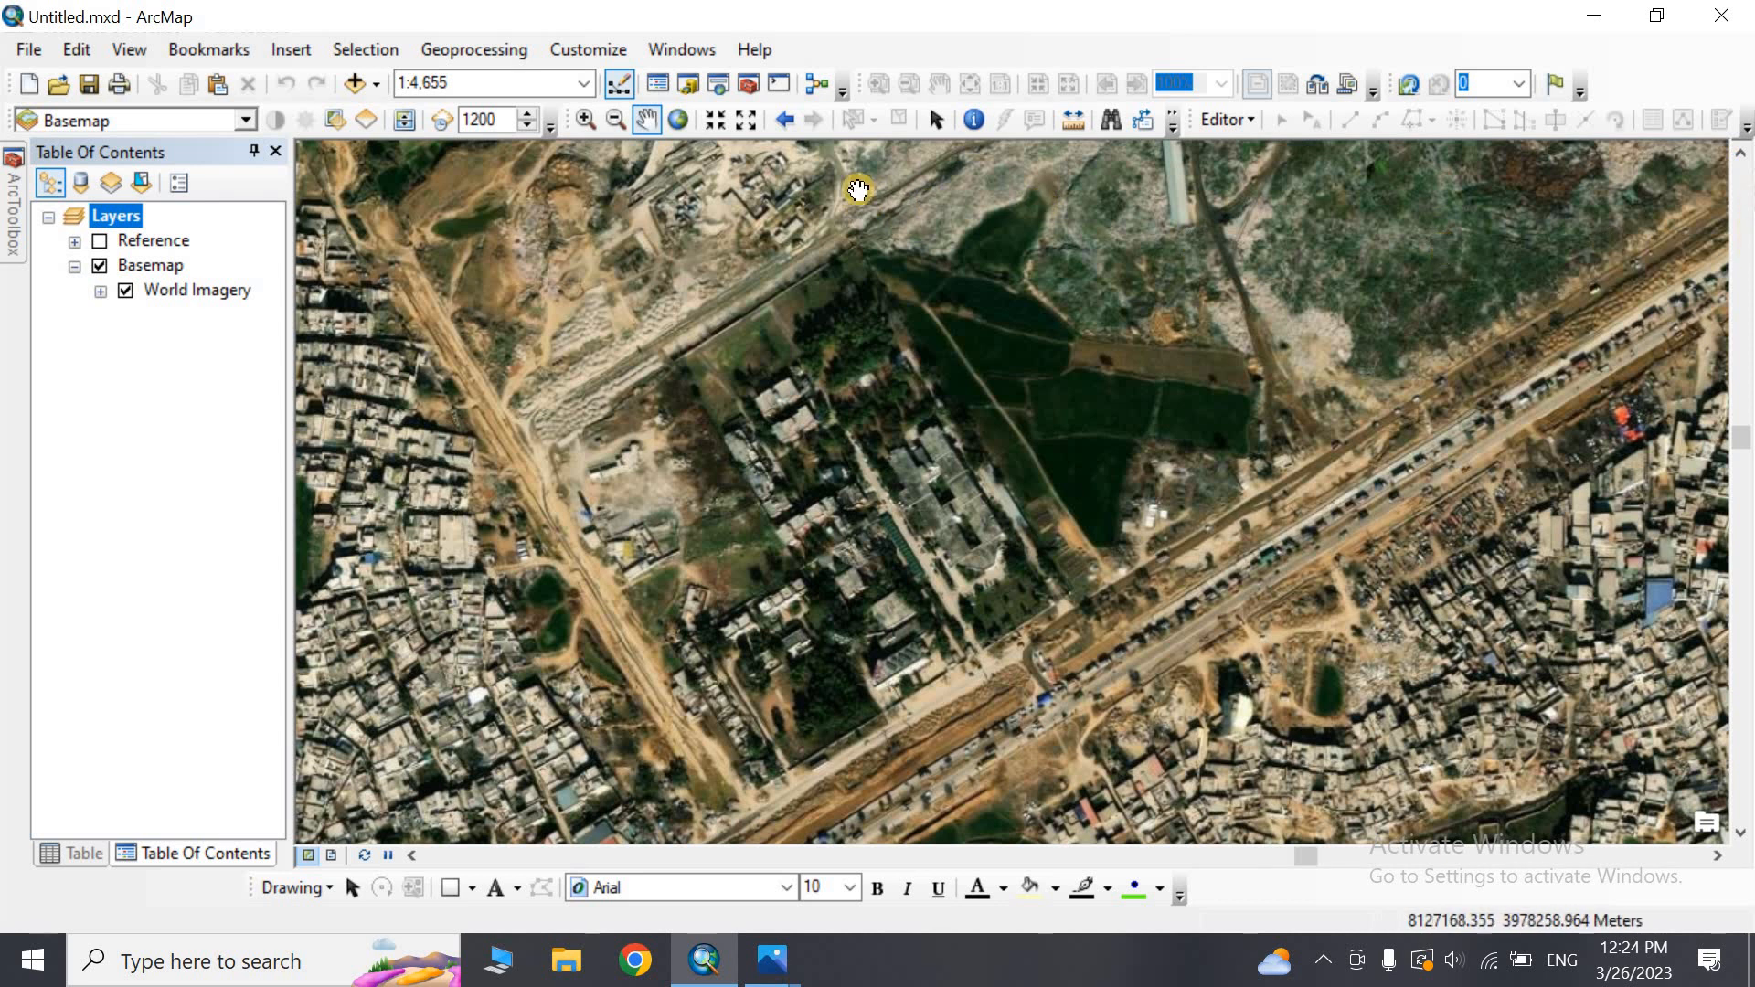
left_click(691, 84)
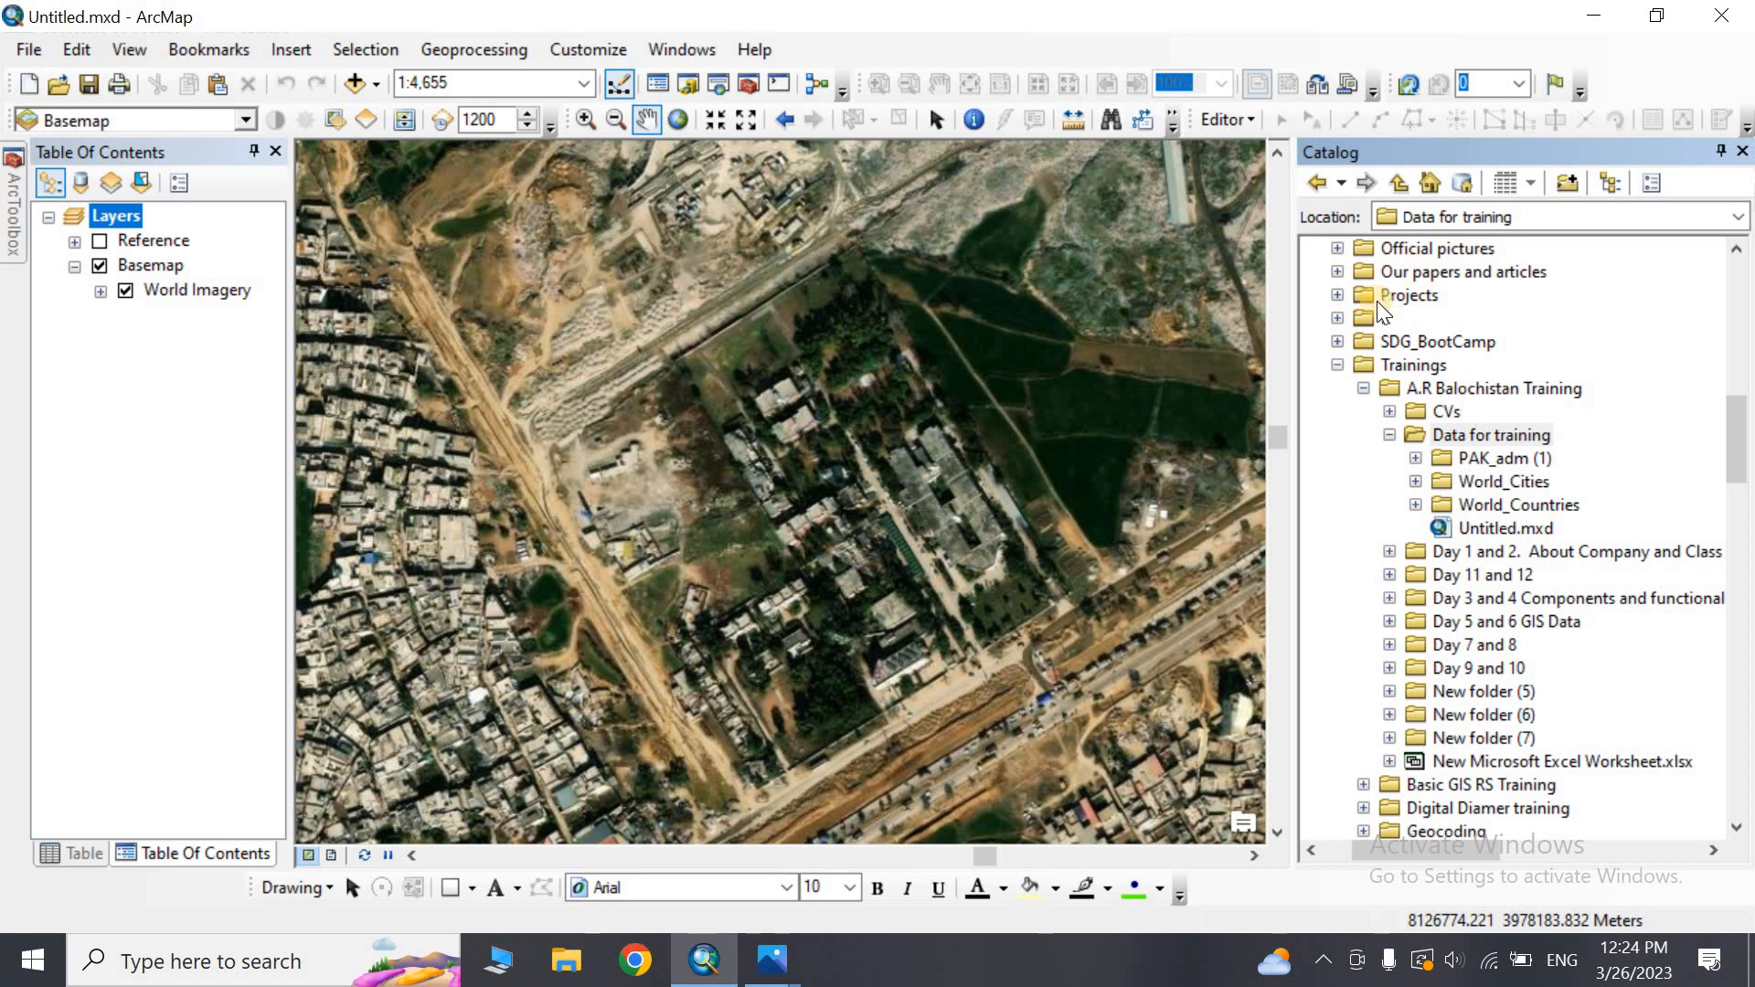
left_click(1417, 363)
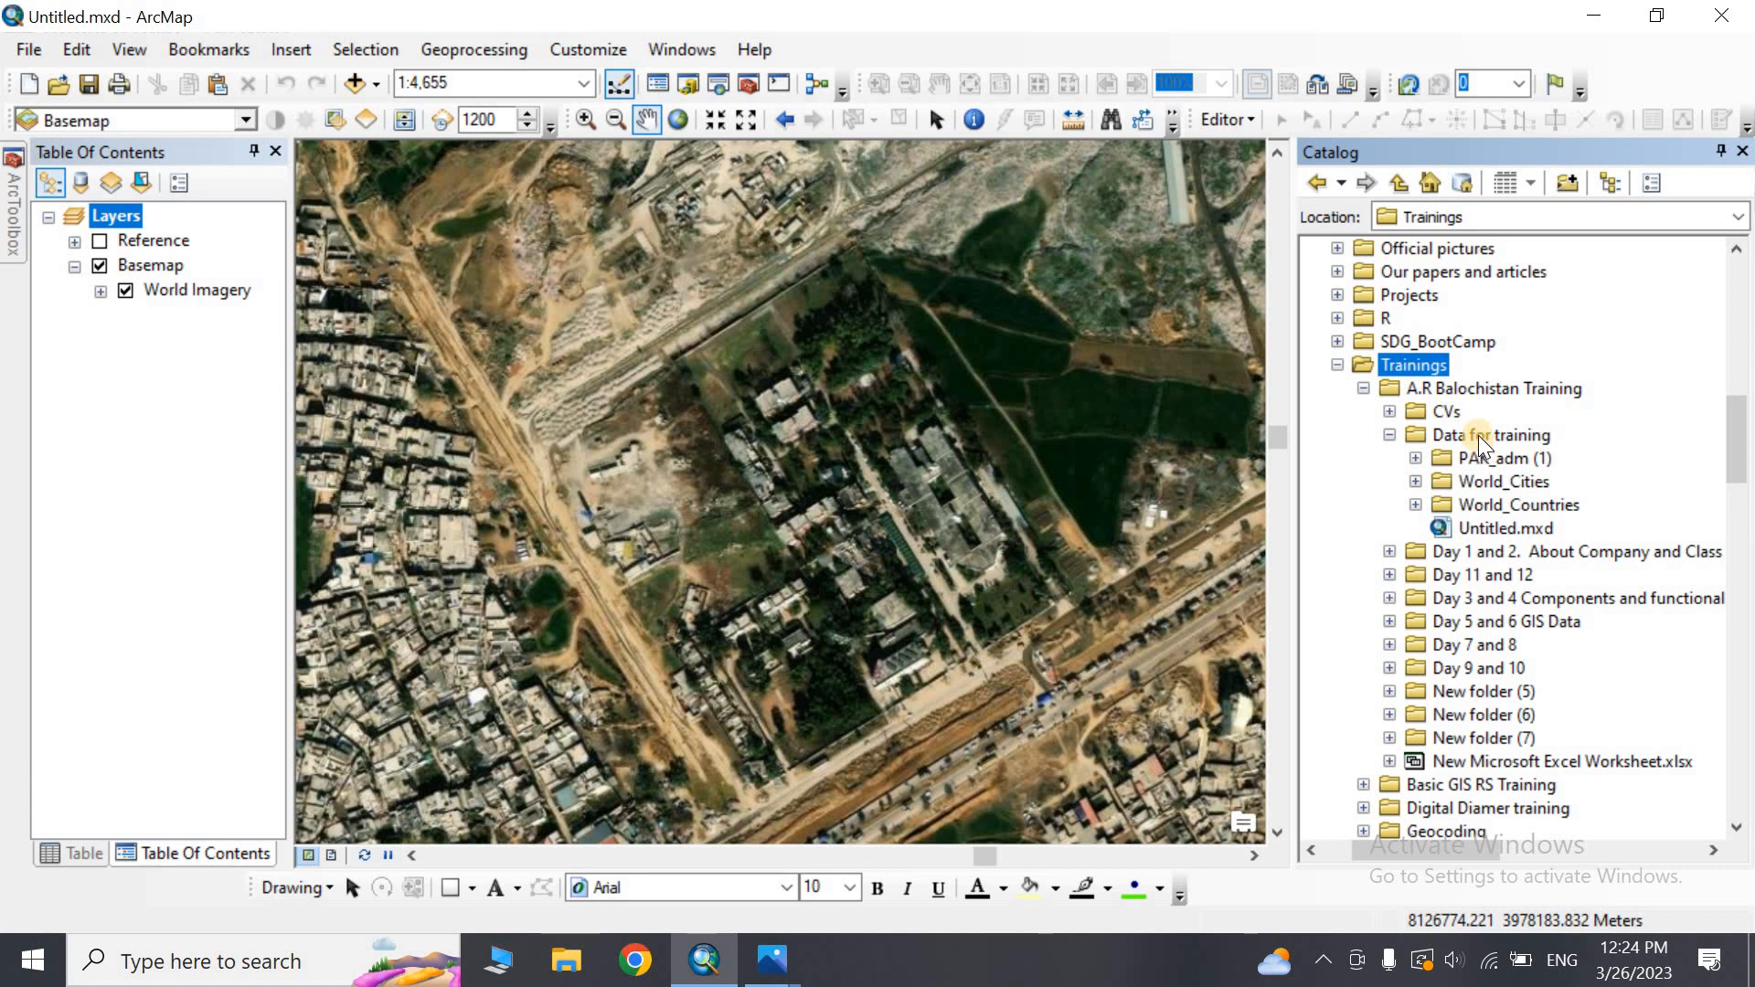
left_click(1479, 435)
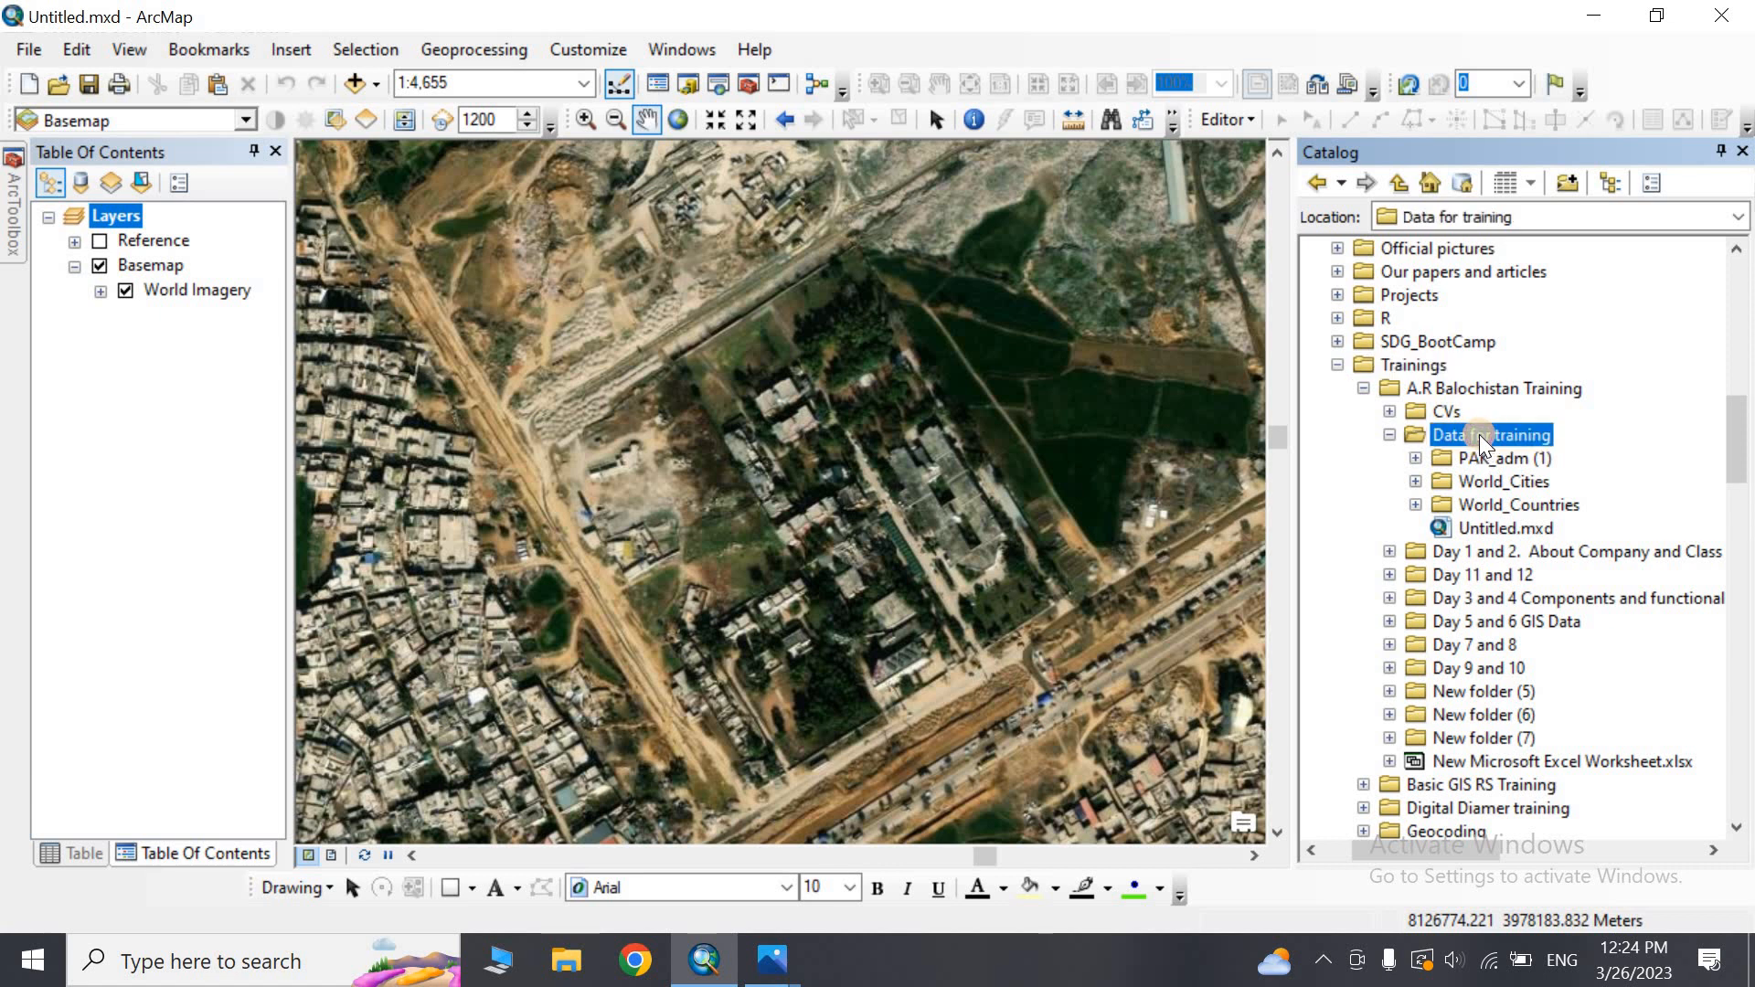
right_click(1489, 431)
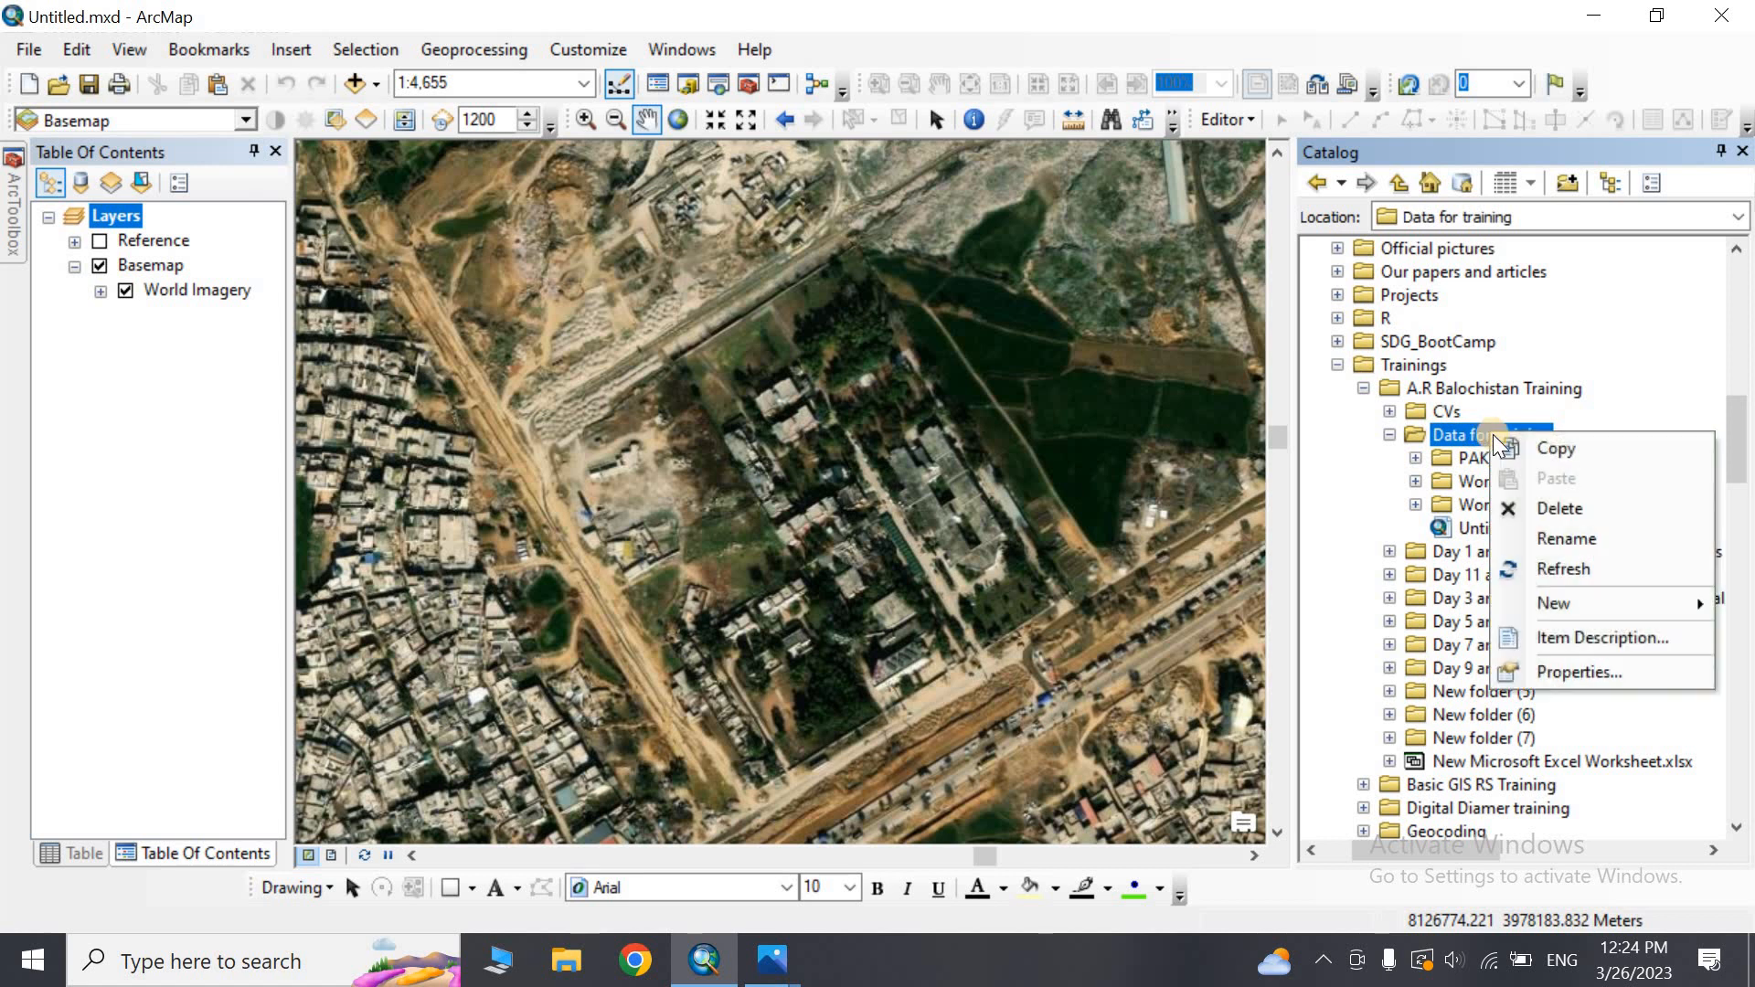
mouse_move(1559, 594)
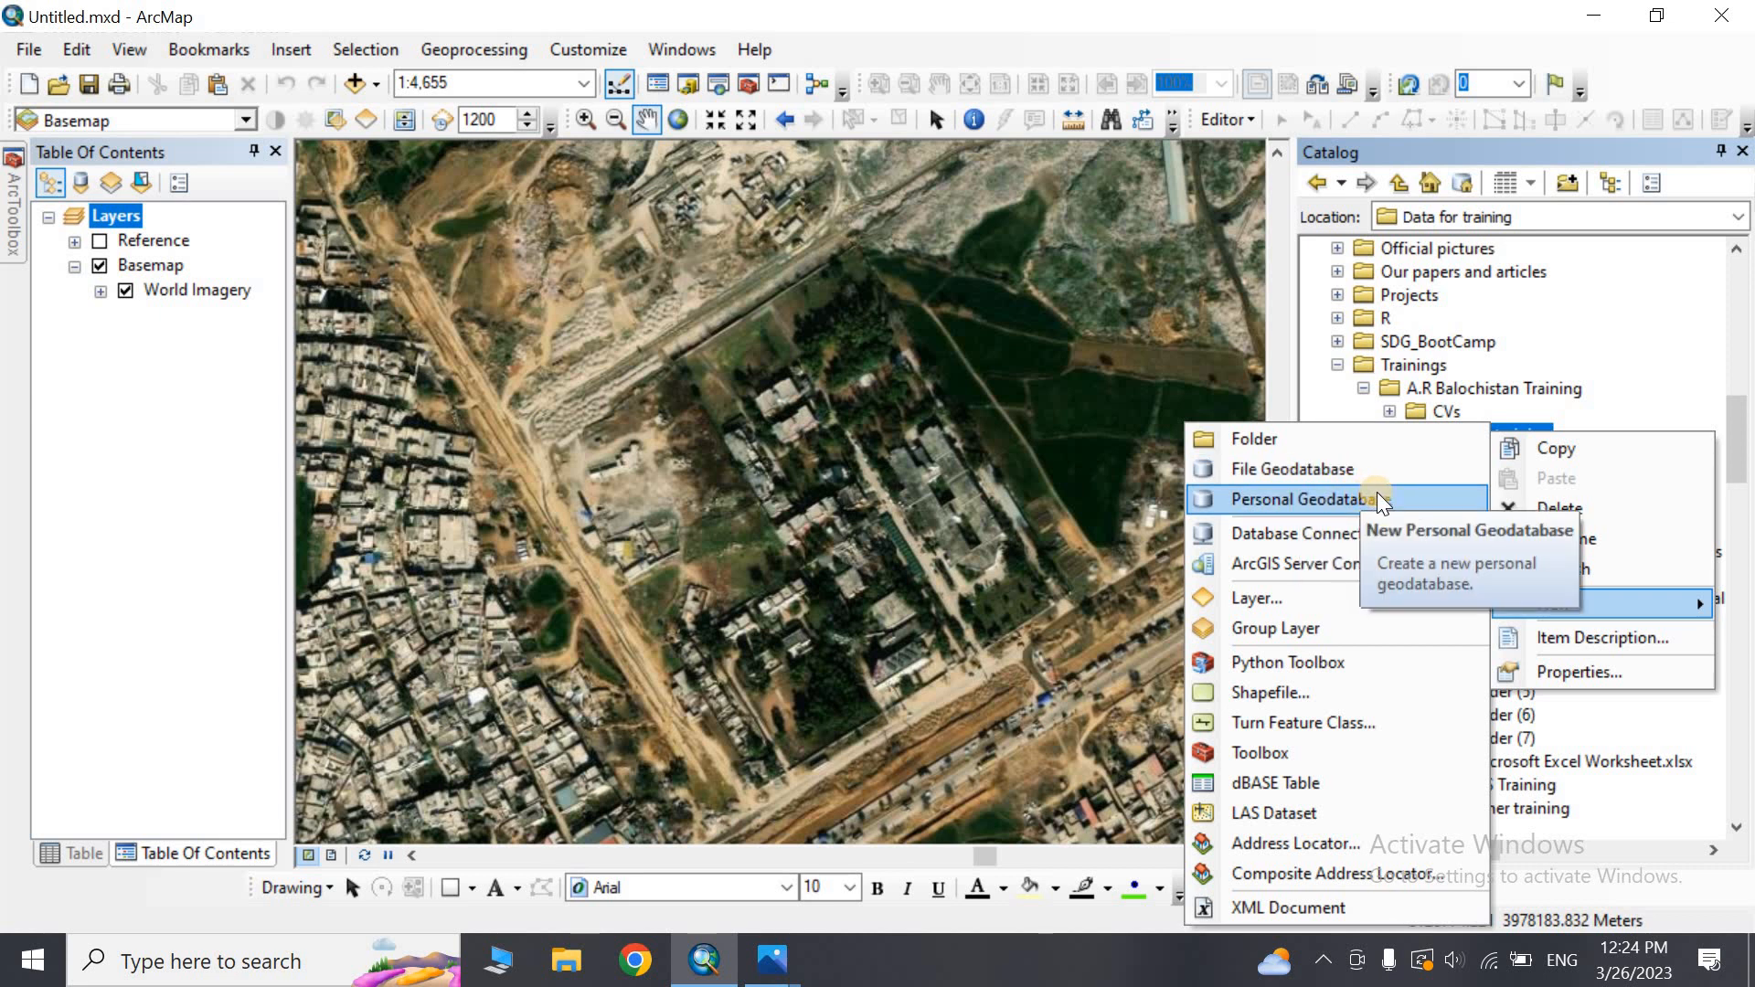
left_click(1432, 499)
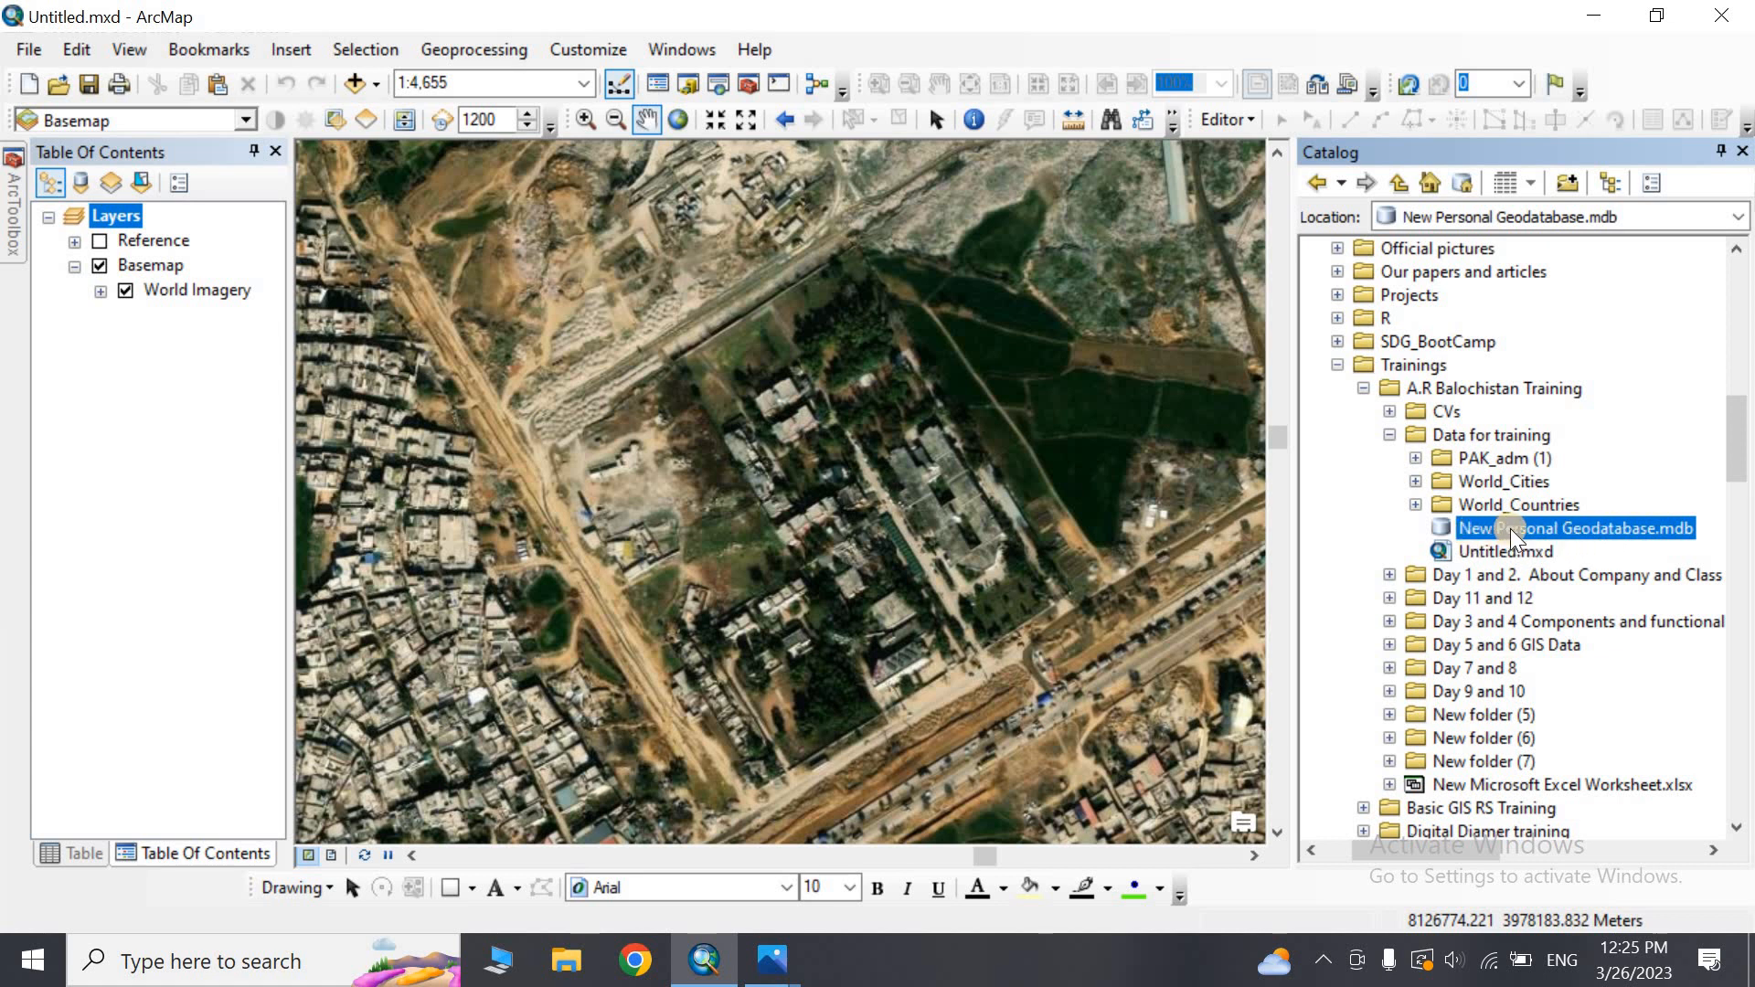
Rename the new personal geodatabase as My Geodatabase.mdb
right_click(1538, 528)
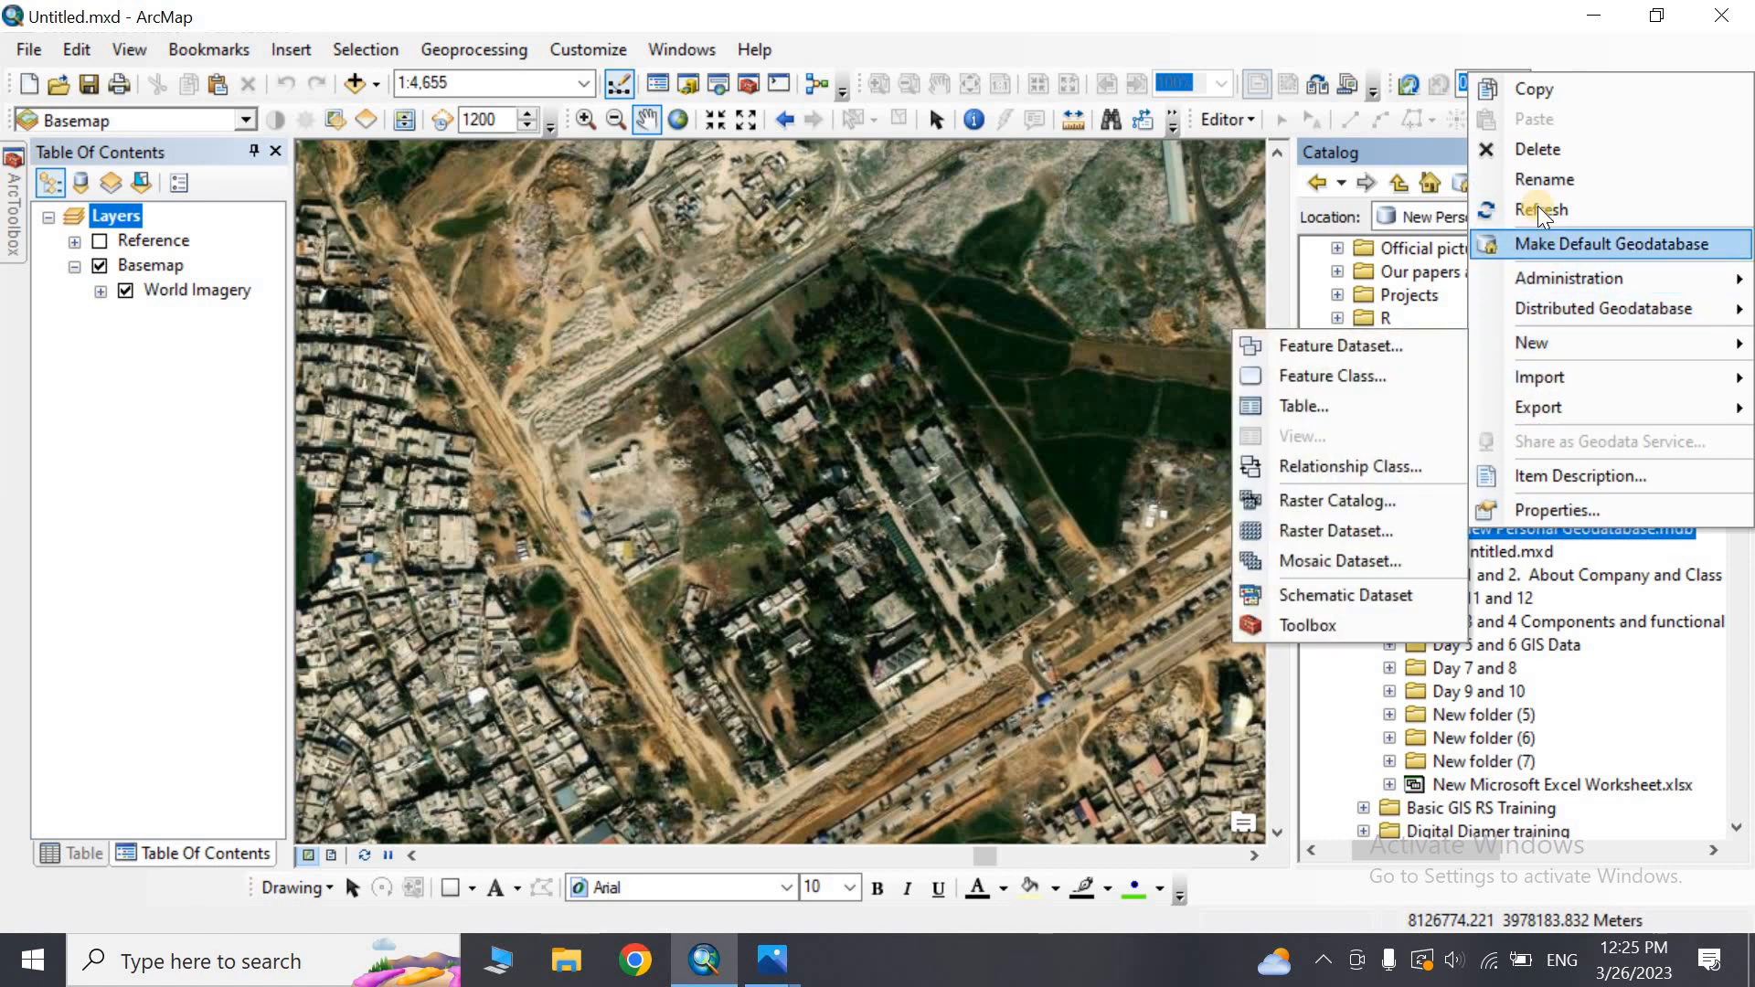
left_click(1535, 177)
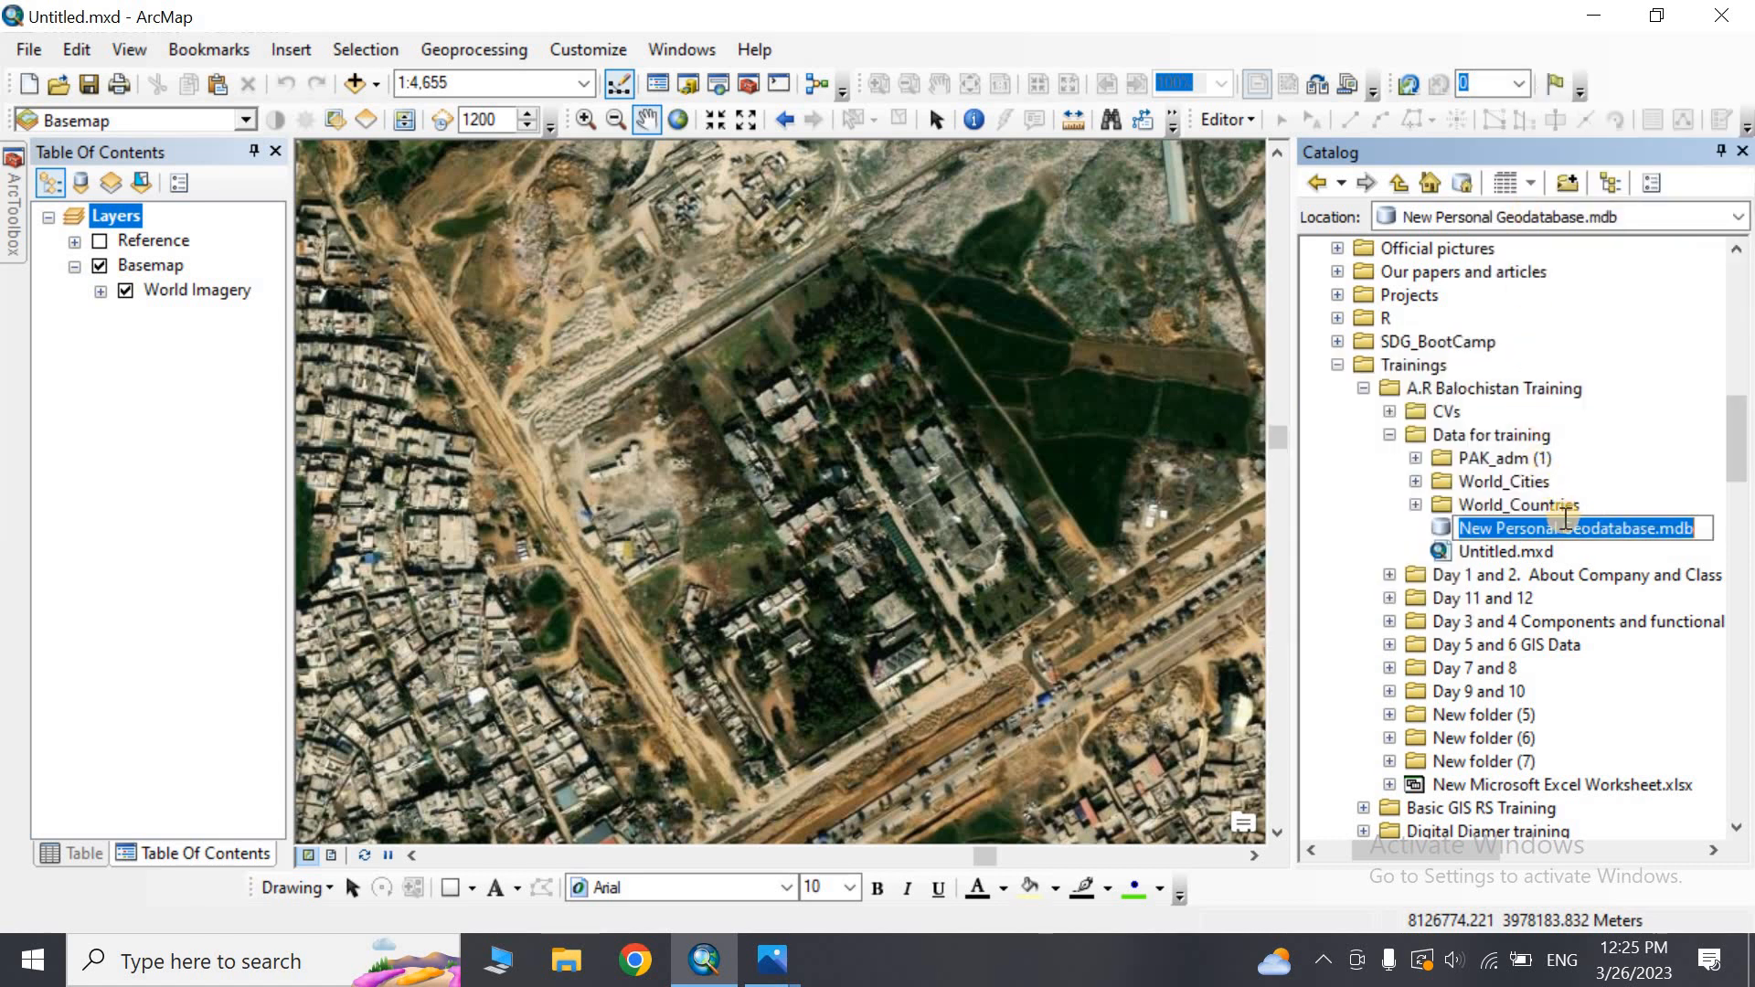
left_click_drag(1561, 529, 1451, 532)
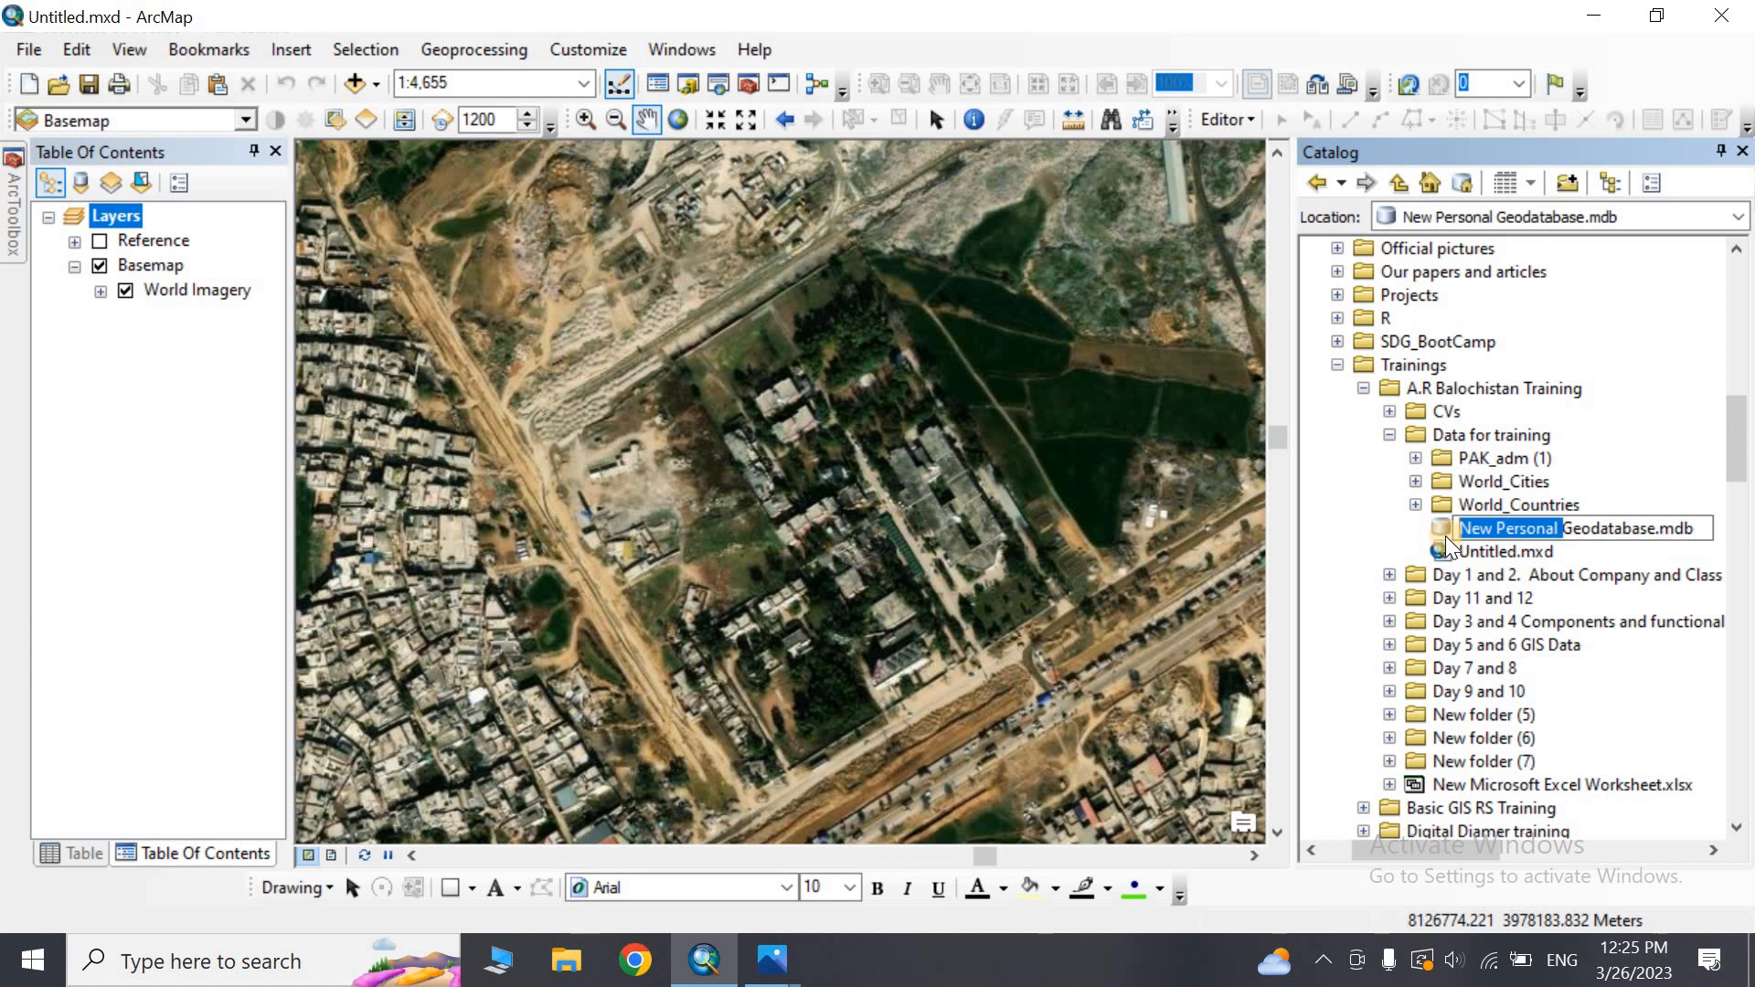
type("My")
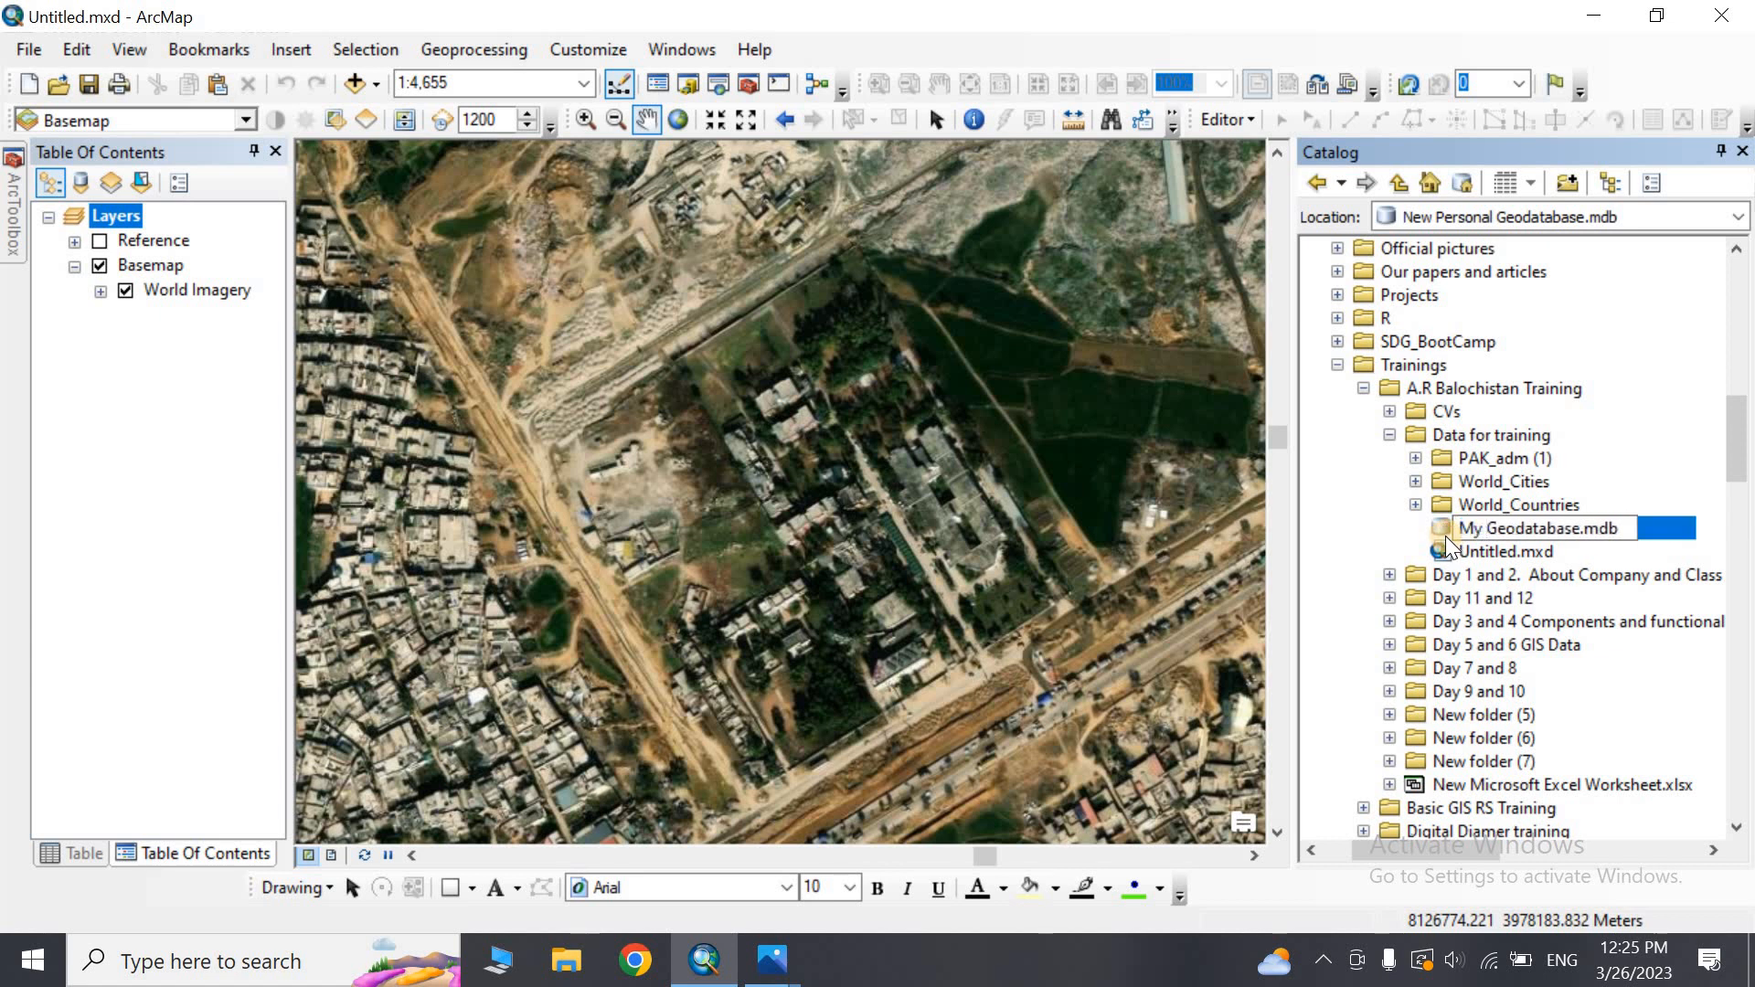
left_click(1617, 502)
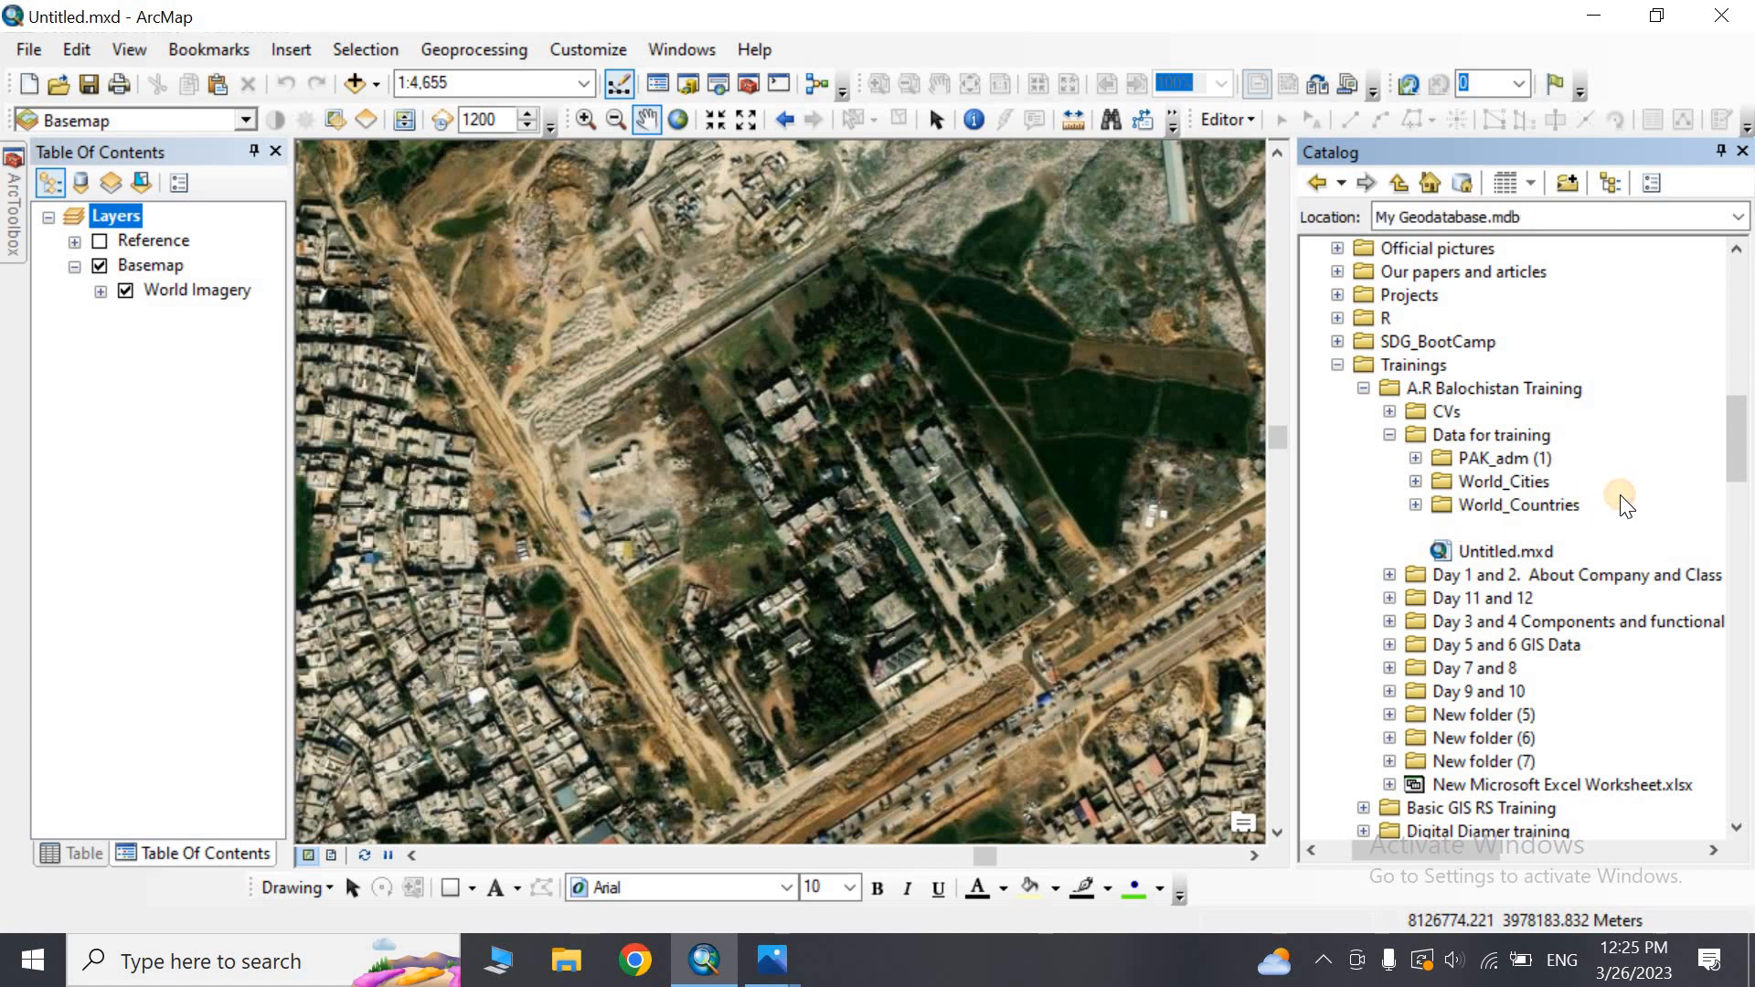
Start a new feature class in My Geodatabase.mdb, name it Road, set its type to Line Features and continue to the coordinate system
left_click(1552, 528)
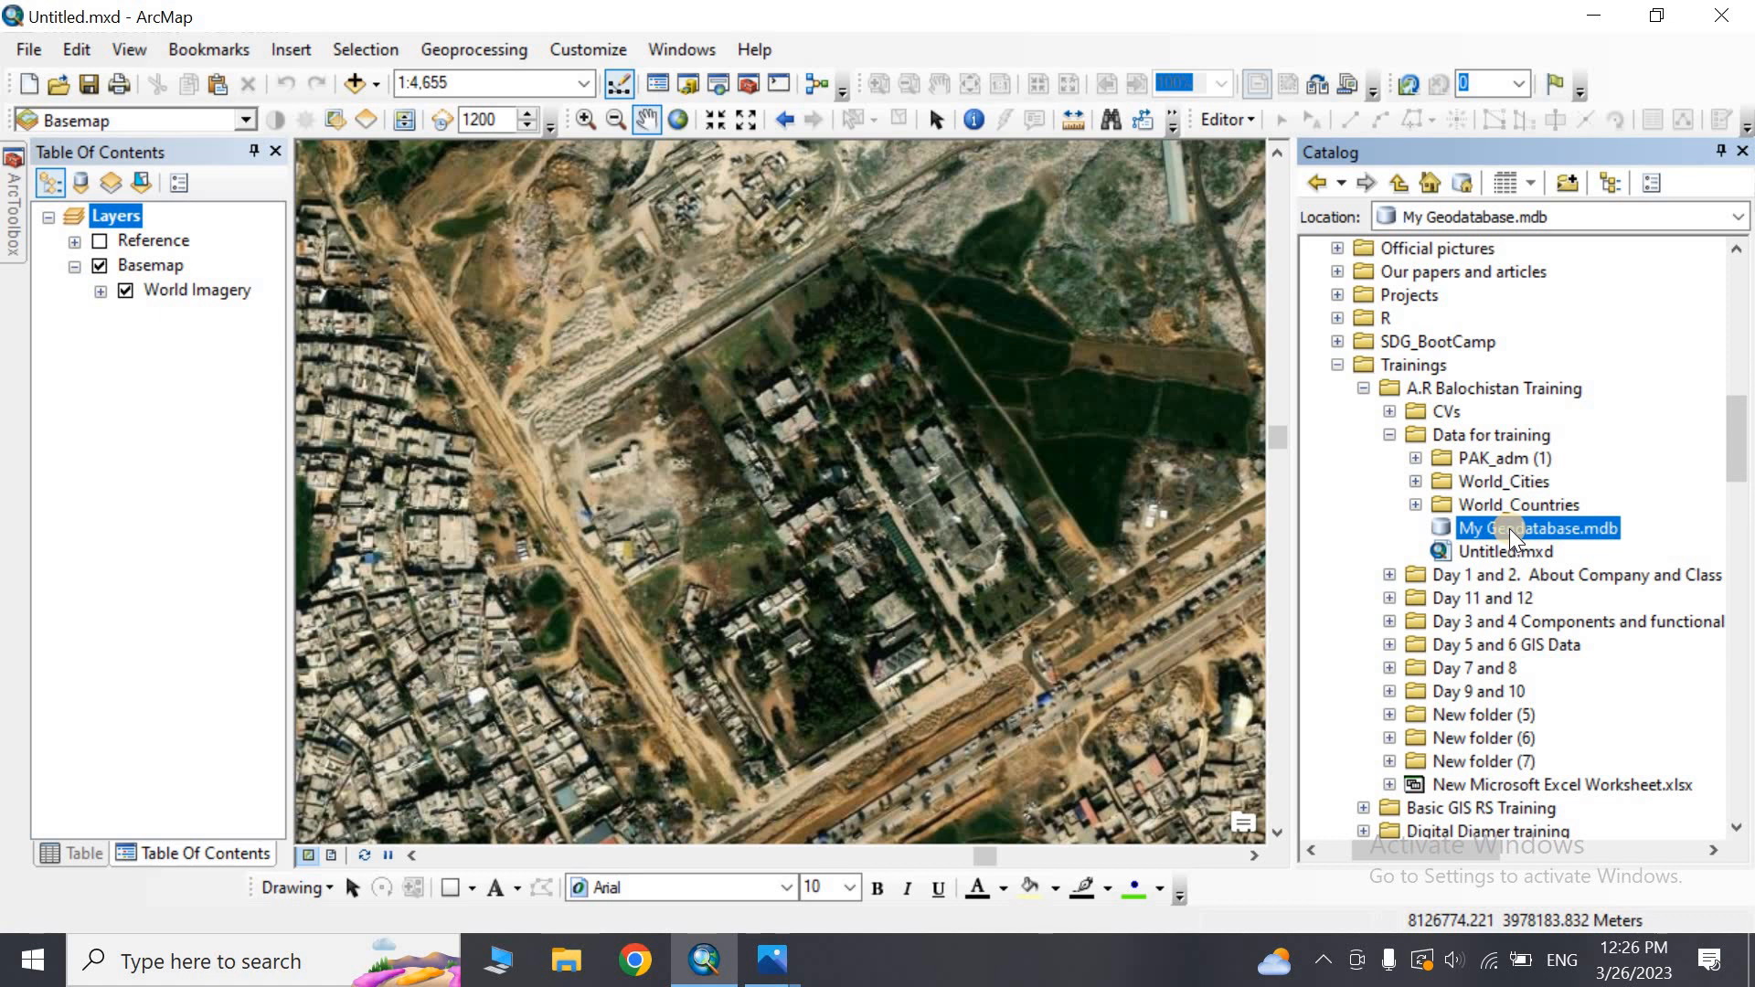
right_click(1509, 528)
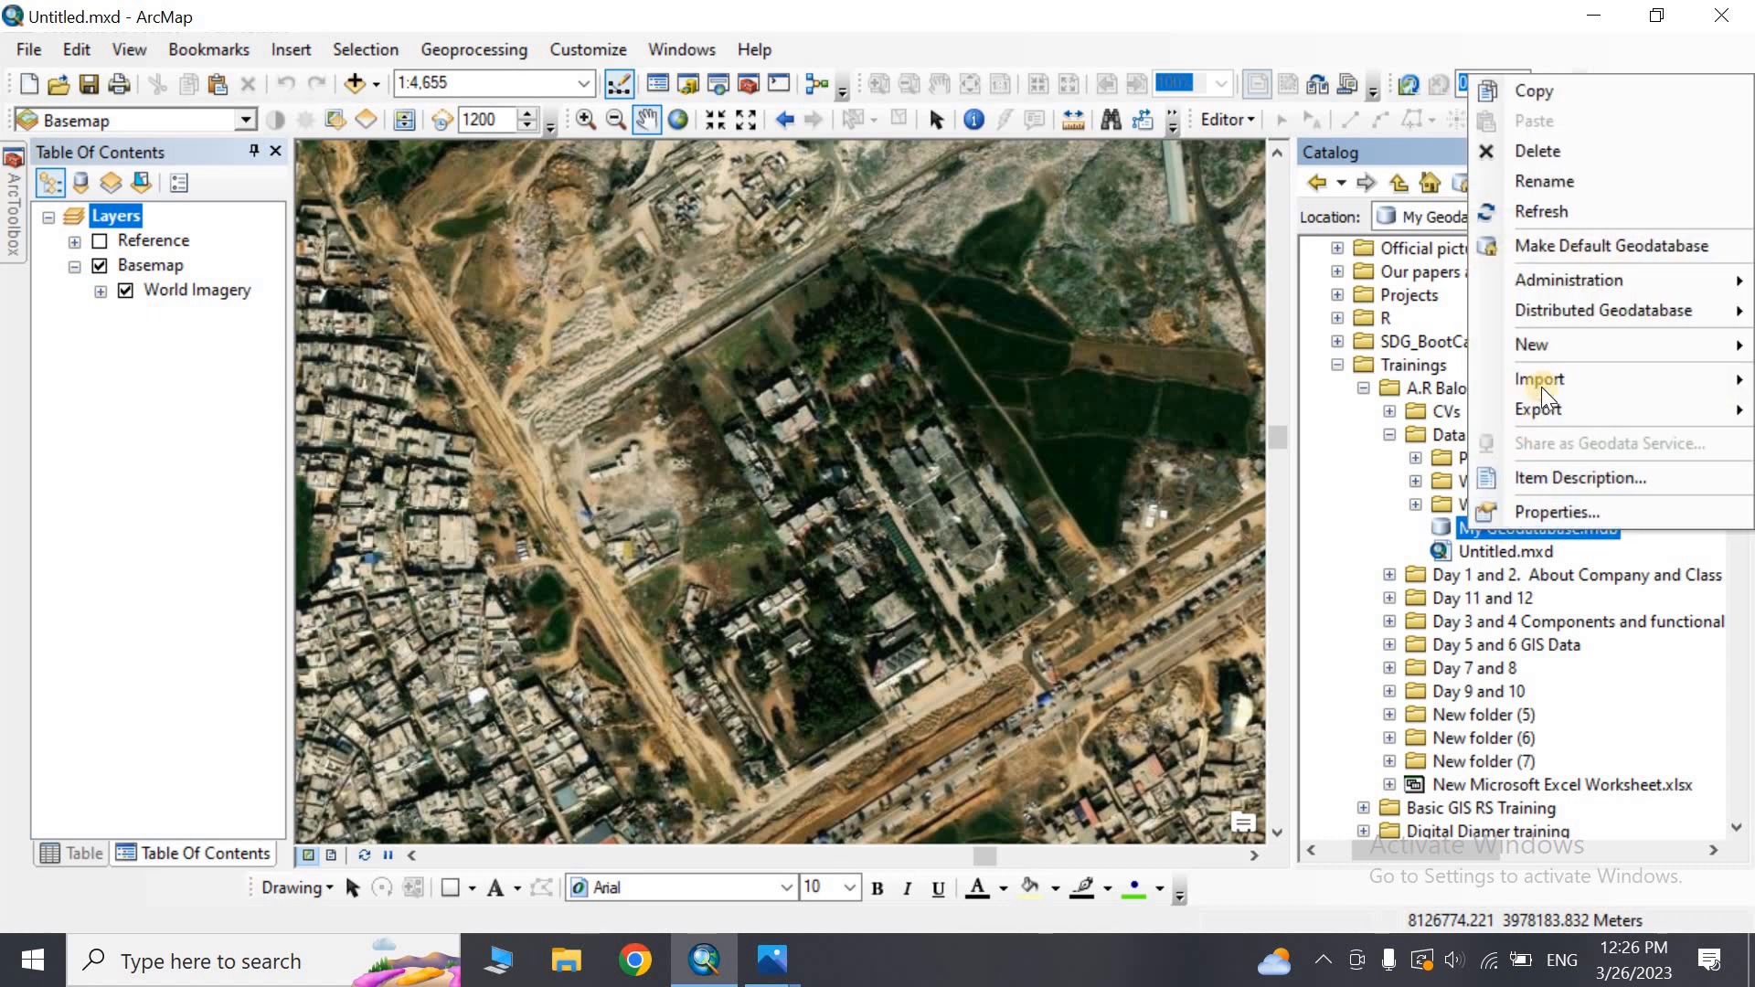
mouse_move(1541, 342)
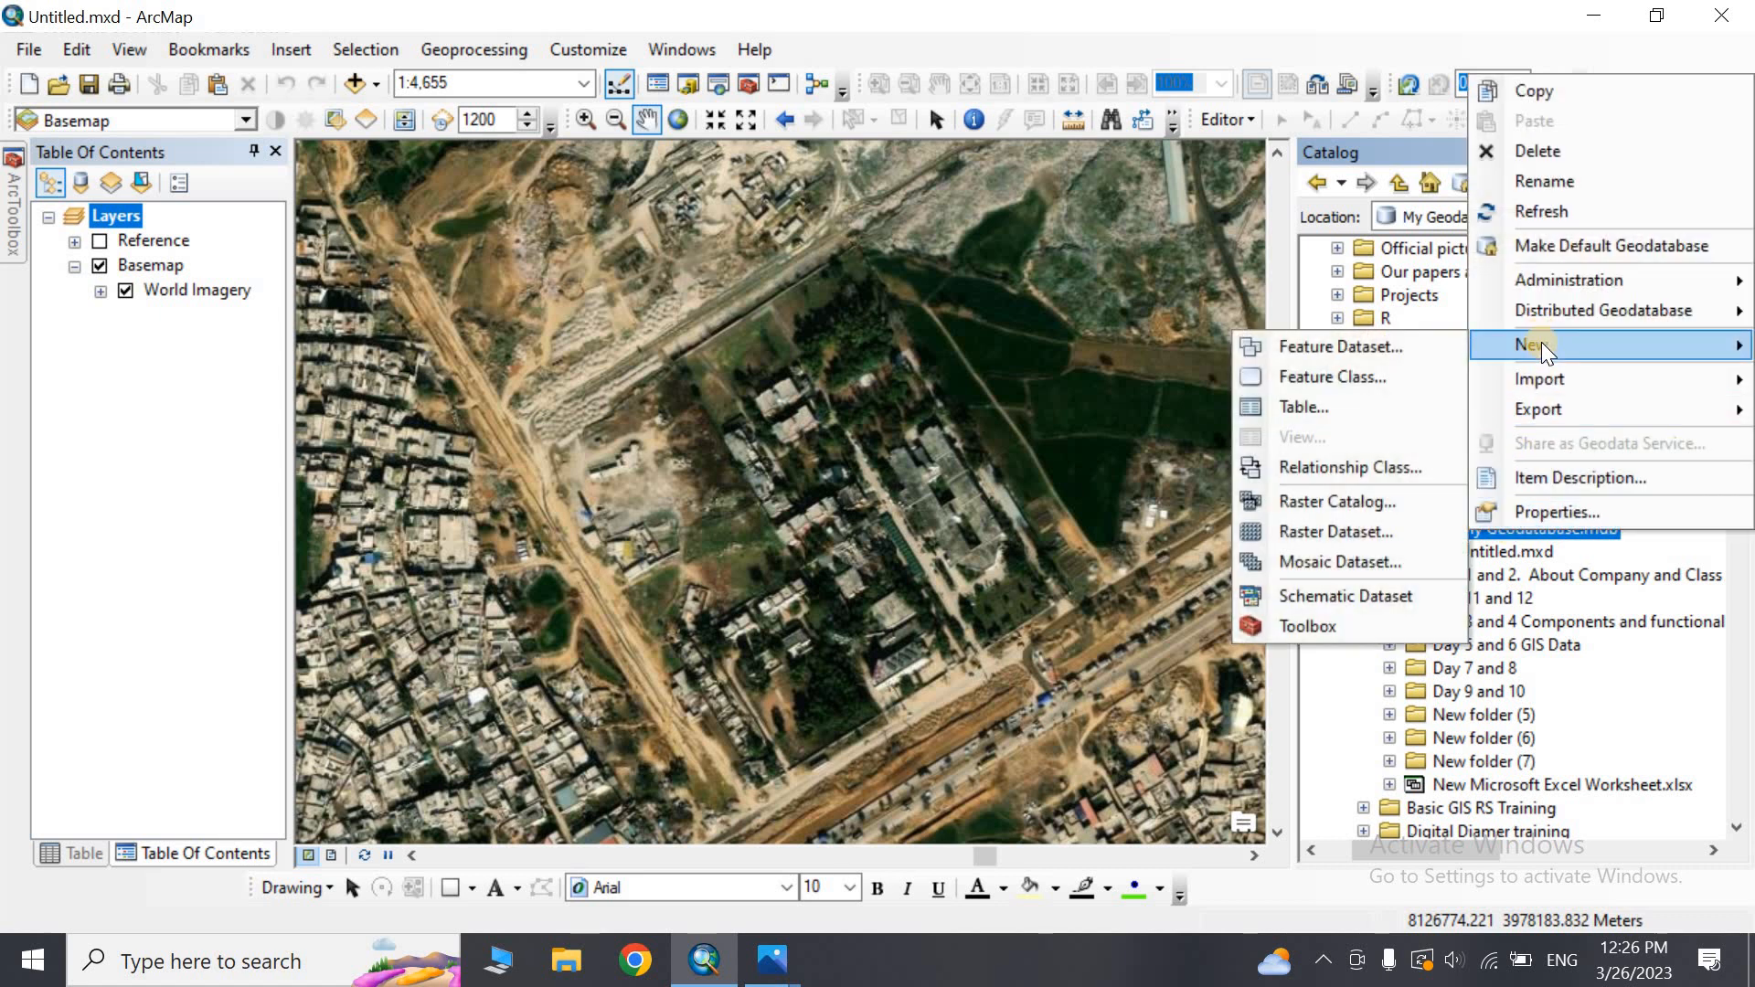
left_click(1368, 373)
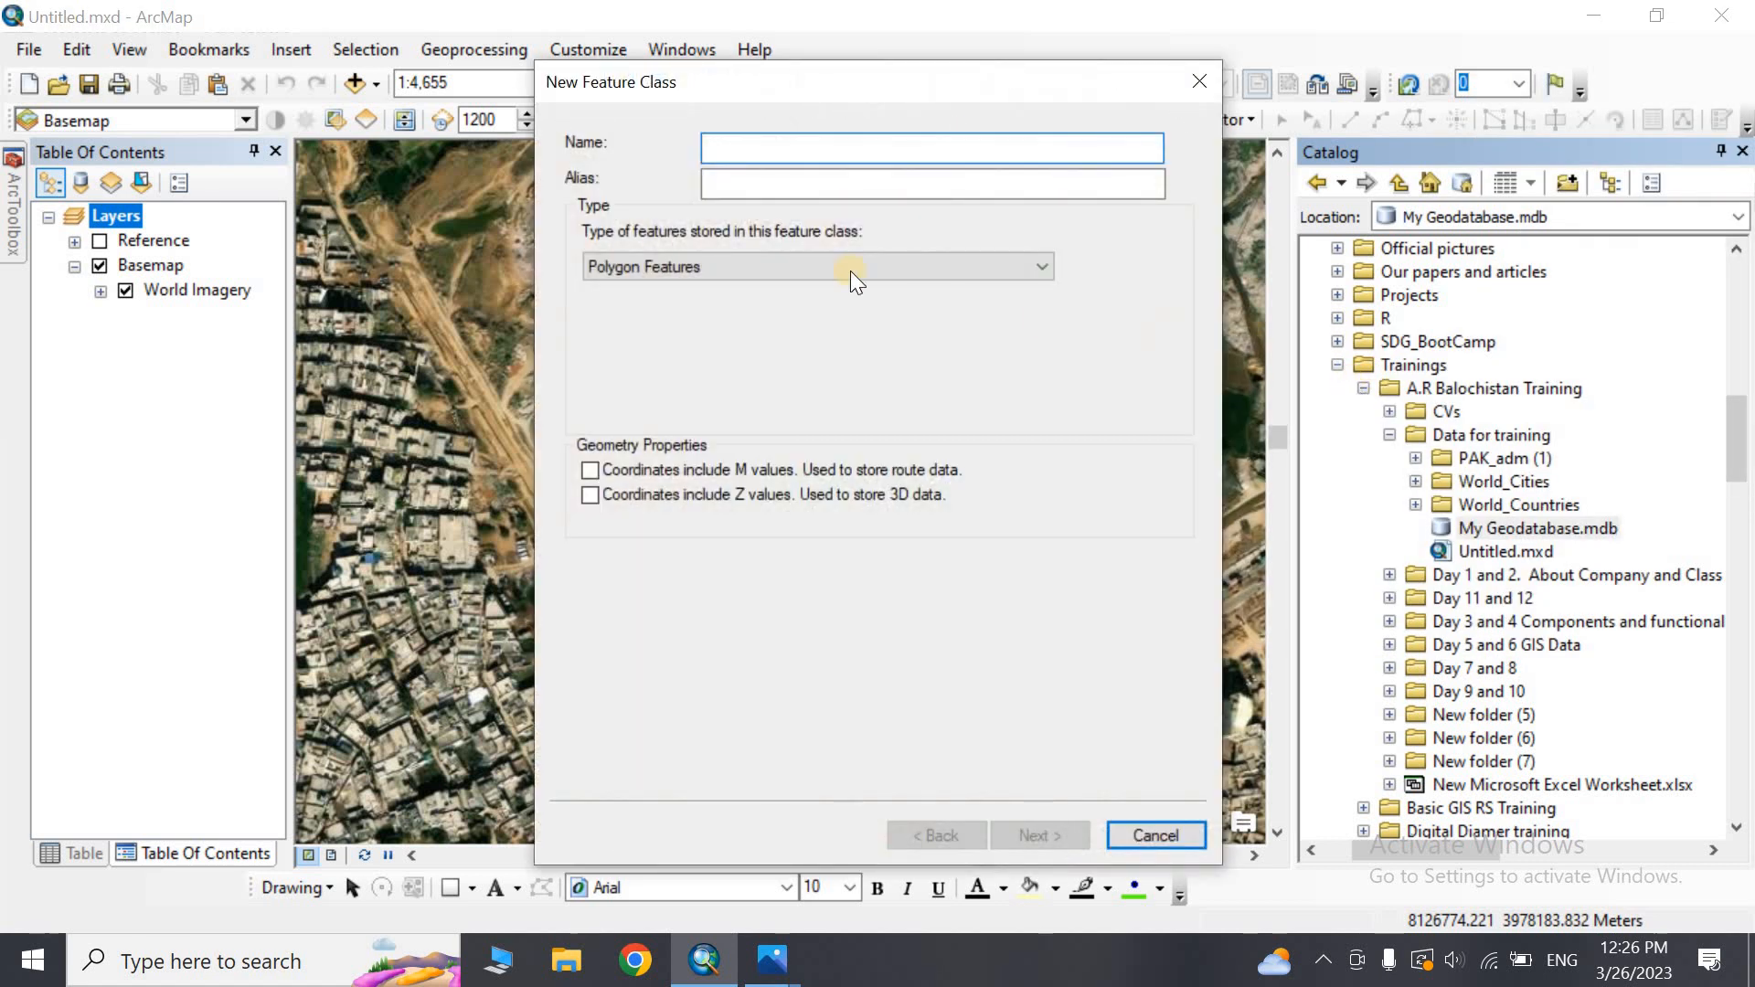
left_click(784, 83)
left_click_drag(784, 82, 705, 100)
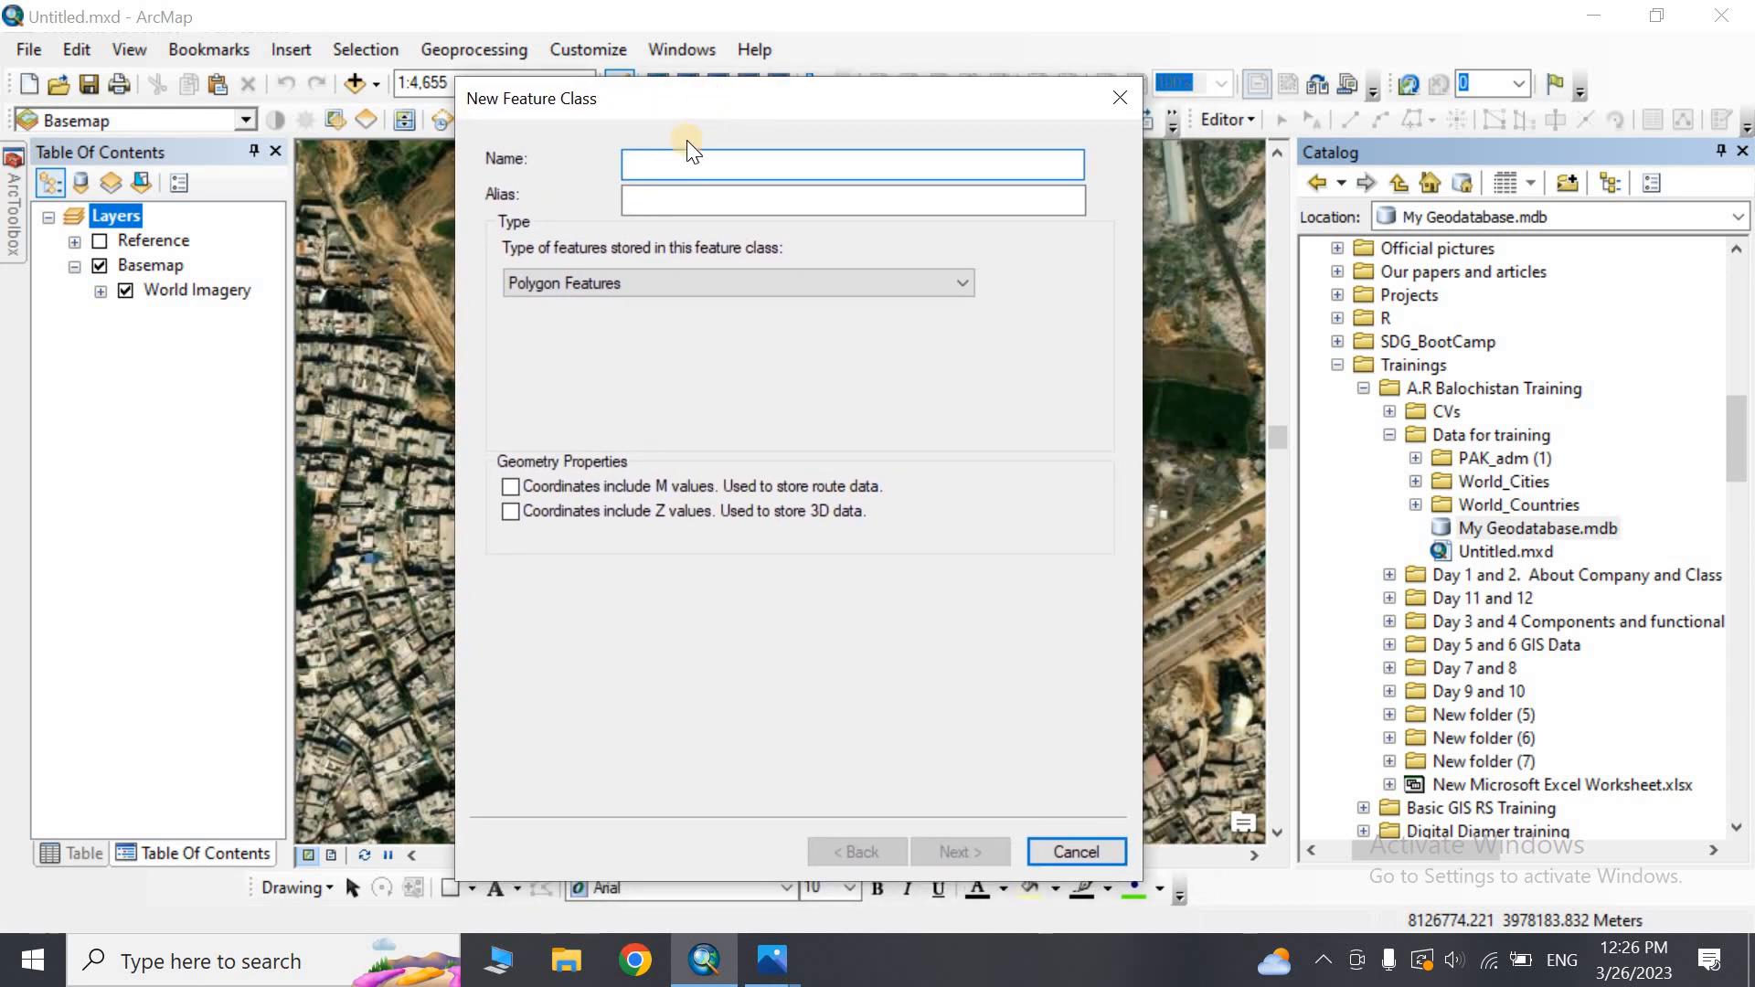
left_click(662, 162)
type("Road")
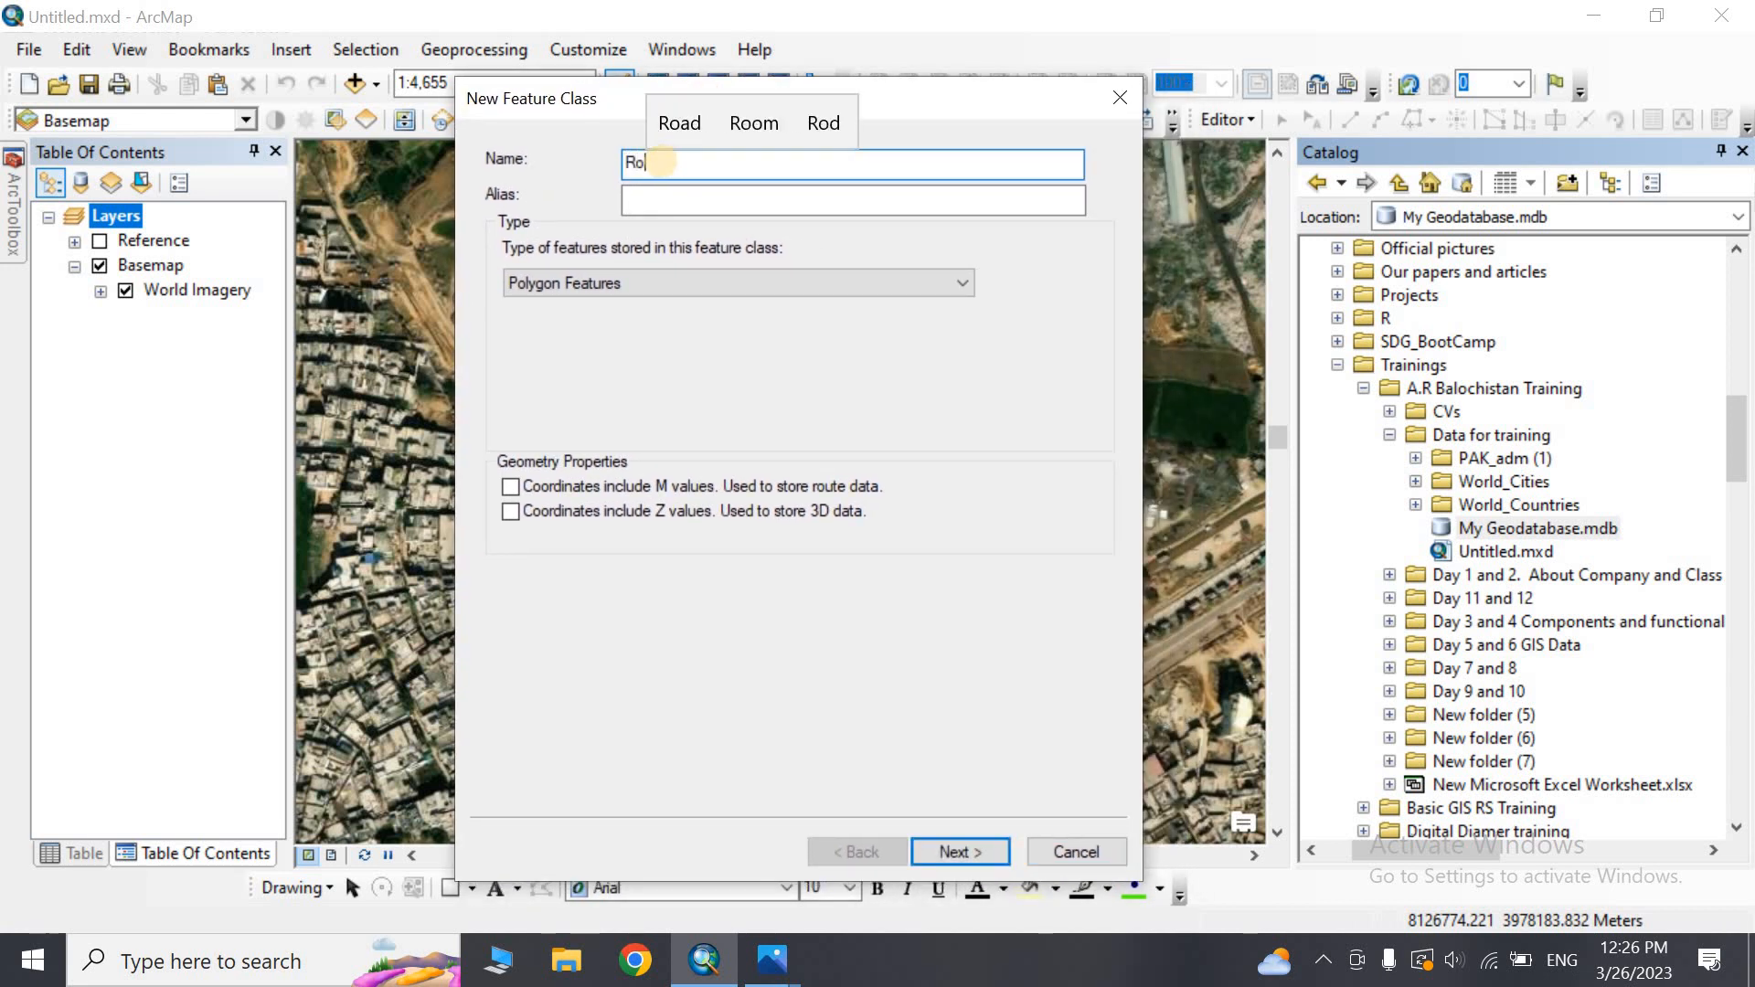
left_click(670, 283)
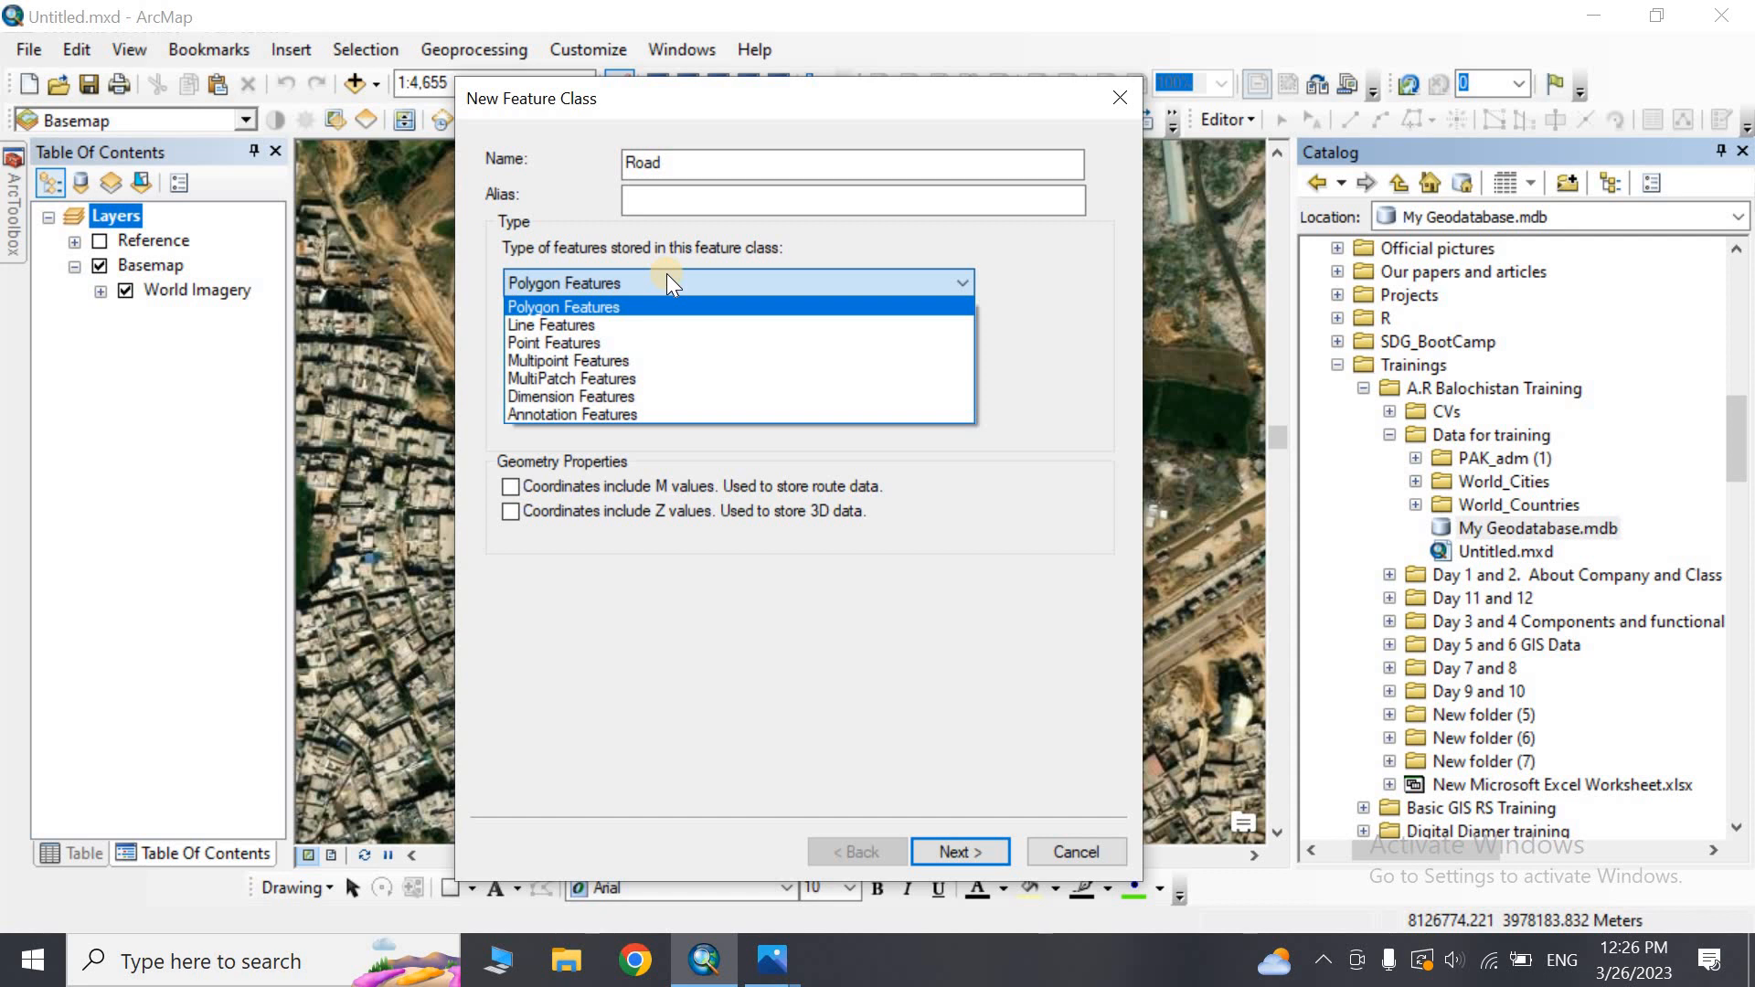
left_click(637, 323)
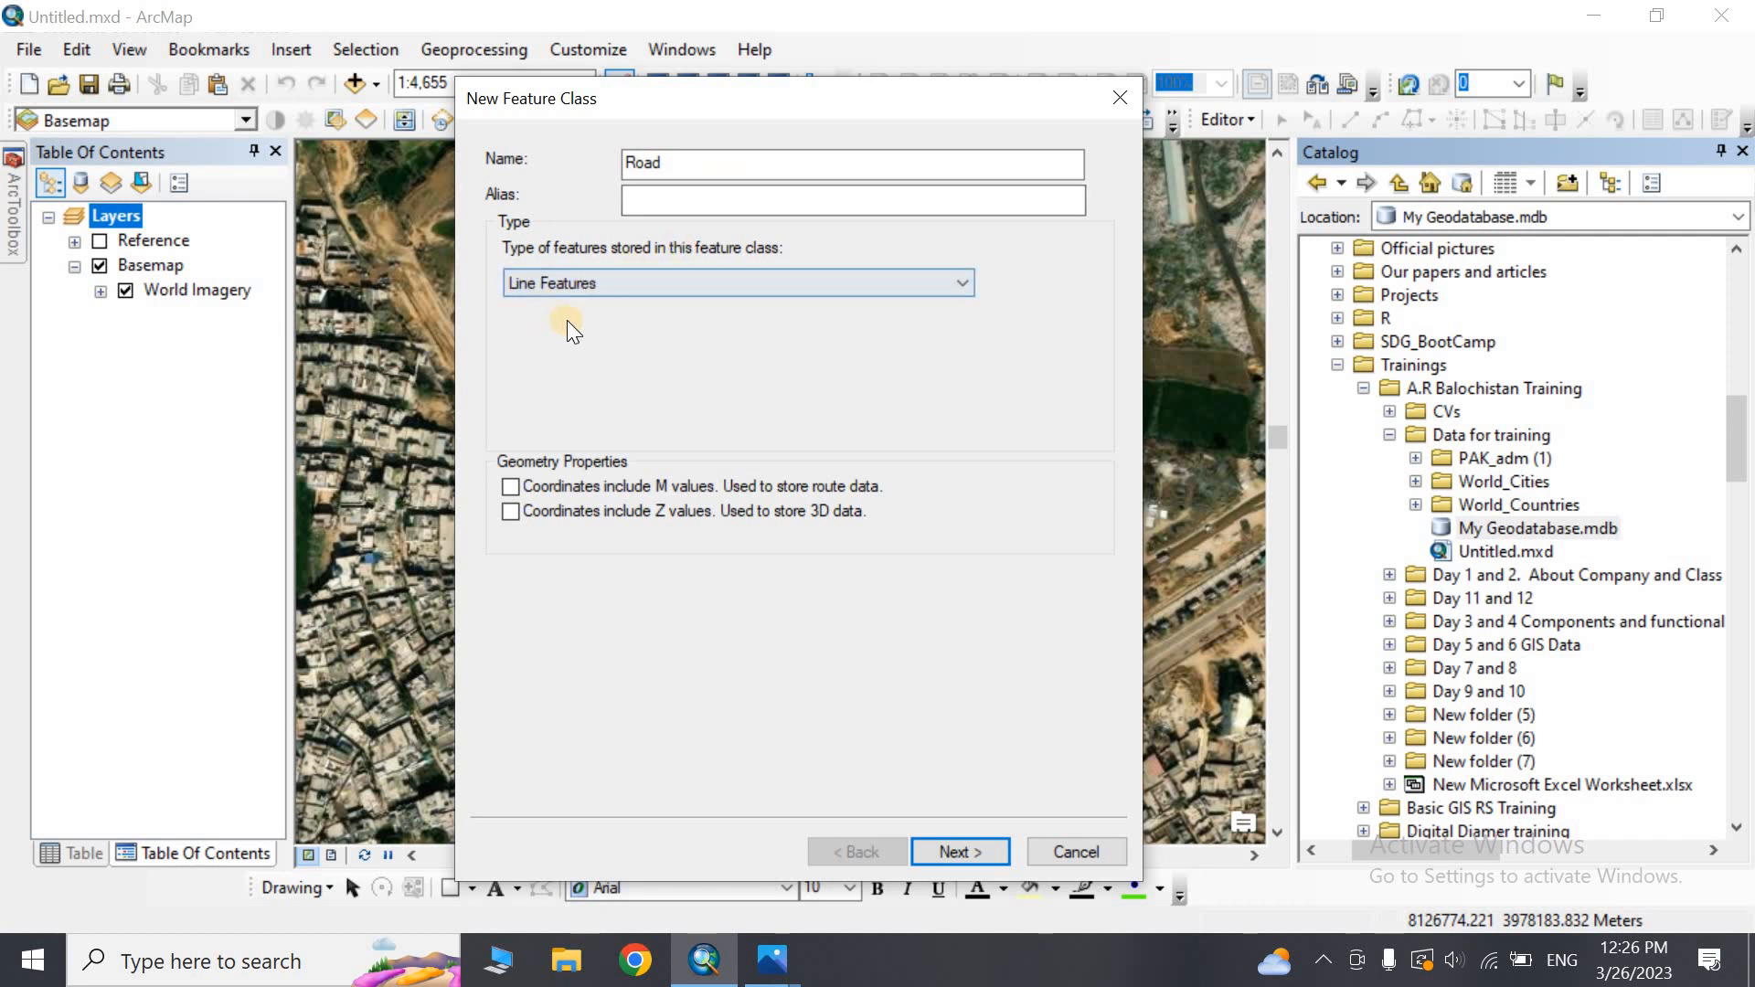
left_click(966, 842)
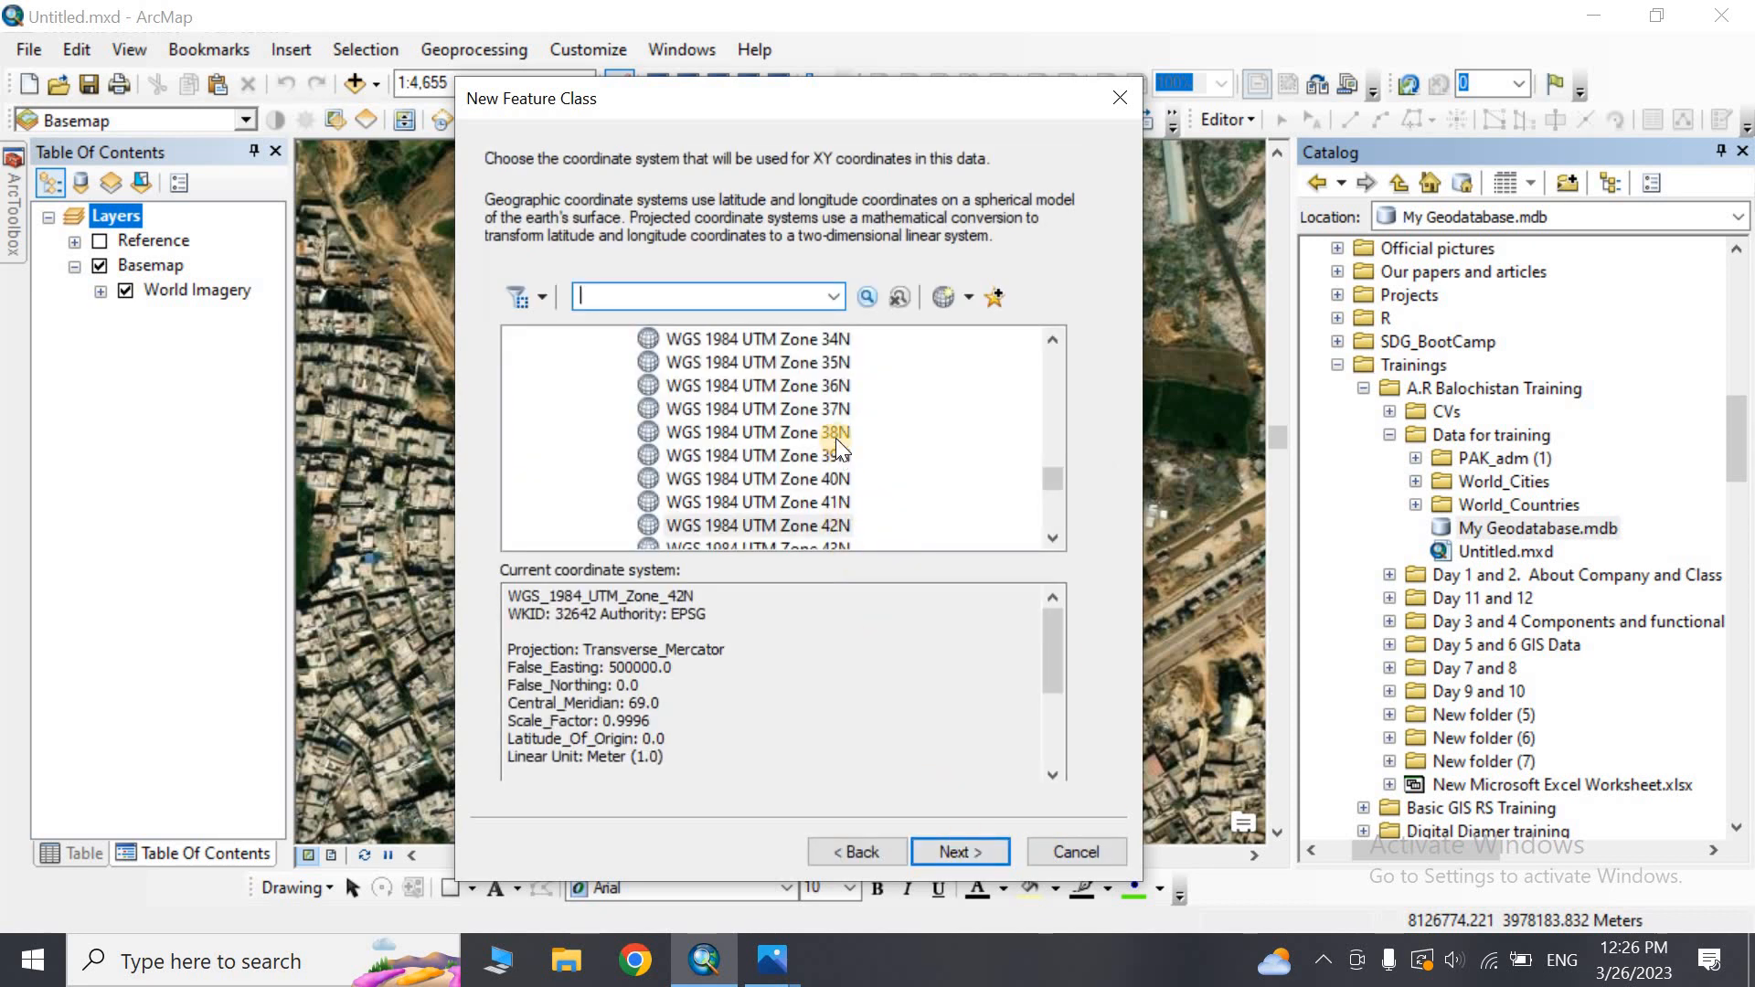
Collapse the coordinate system tree to its top-level folders and compare Geographic Coordinate Systems with Projected Coordinate Systems
left_click_drag(1053, 458, 1060, 355)
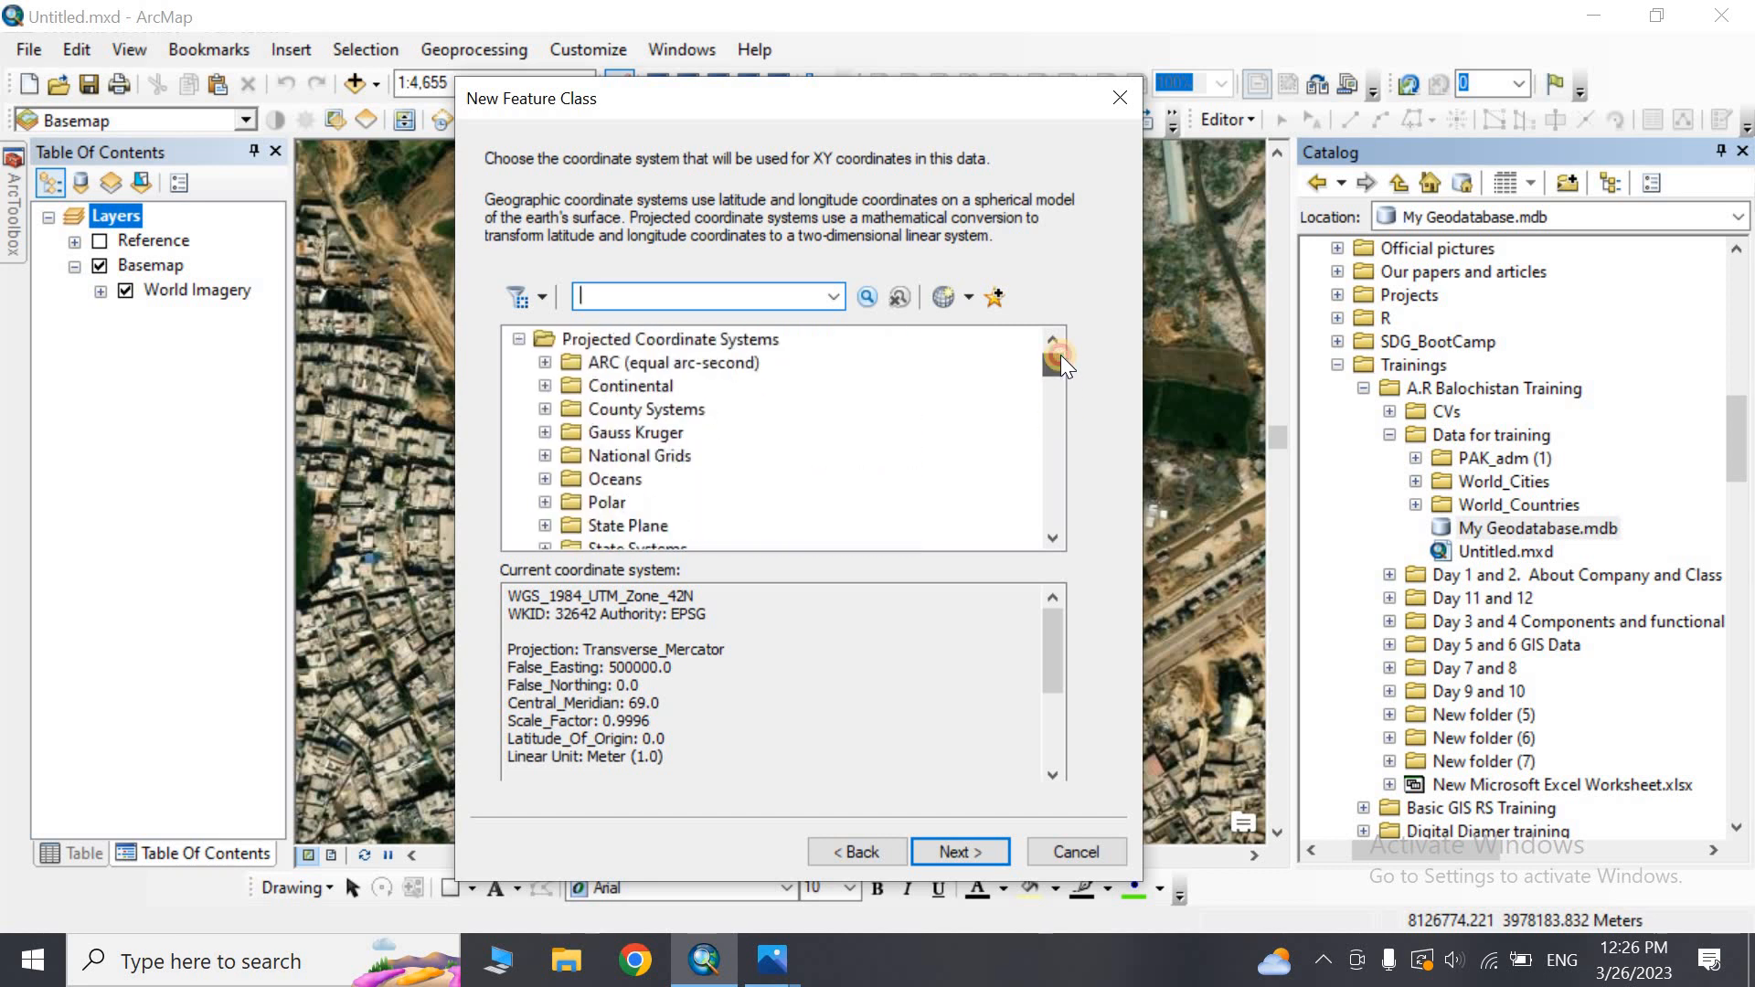
left_click(518, 386)
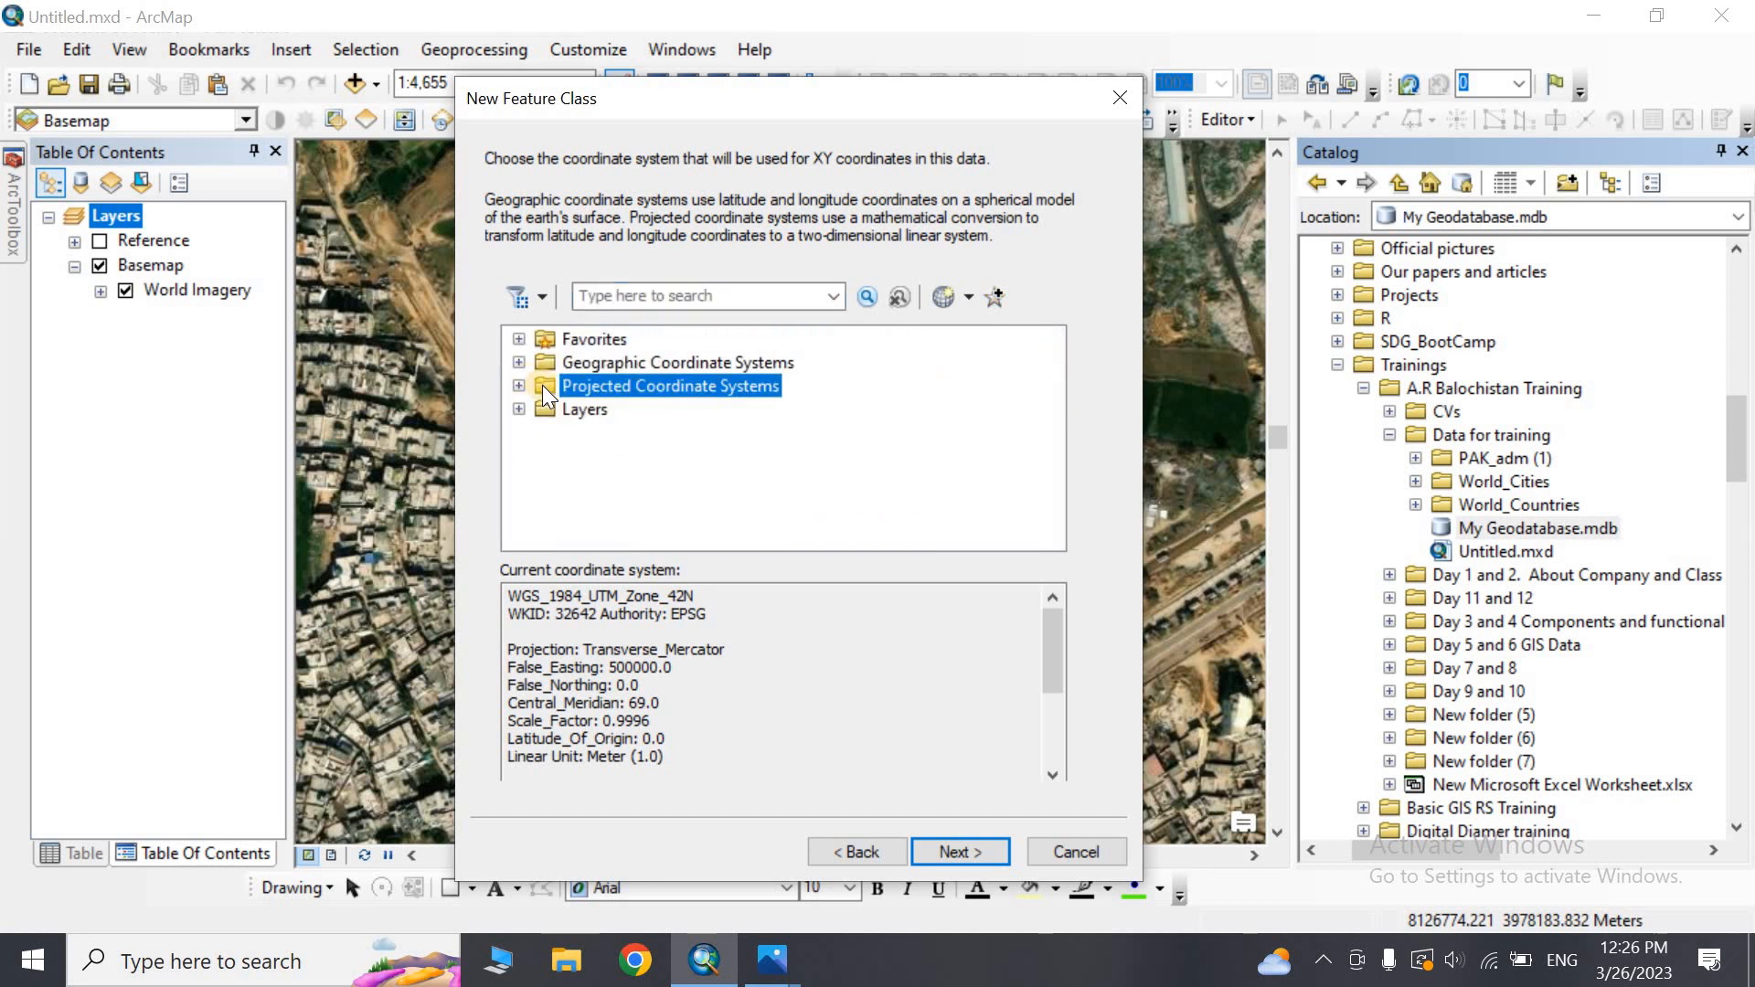
left_click(709, 363)
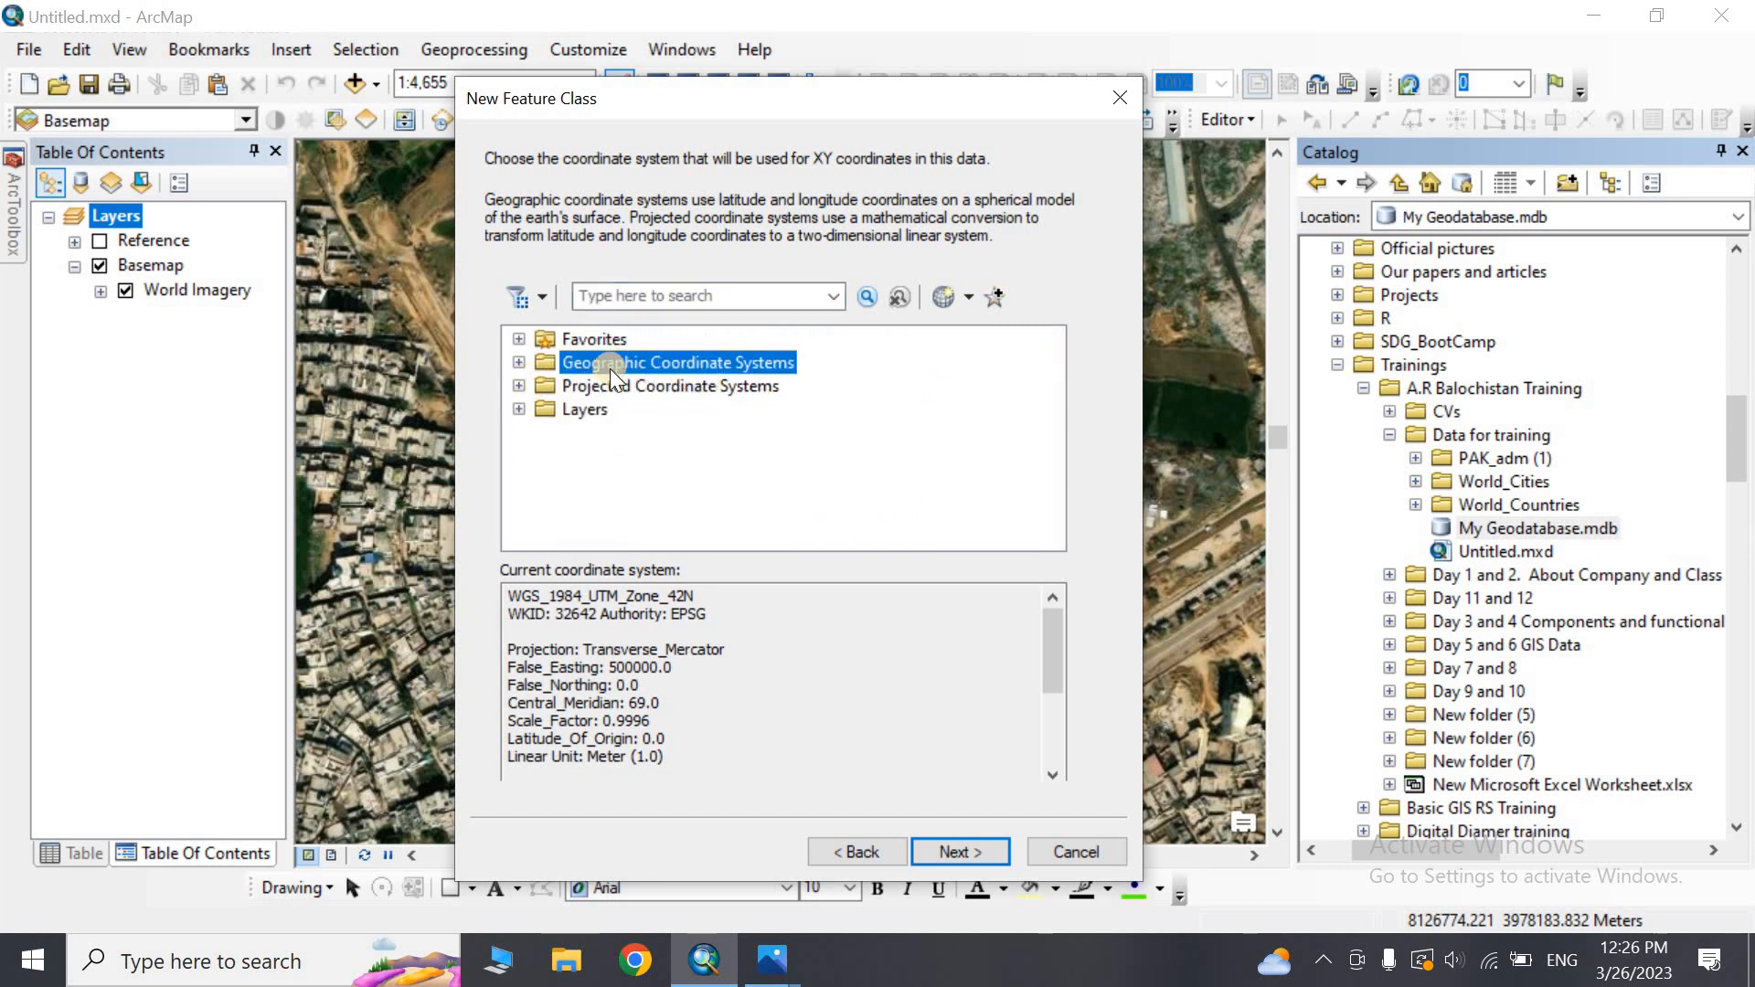
left_click(633, 389)
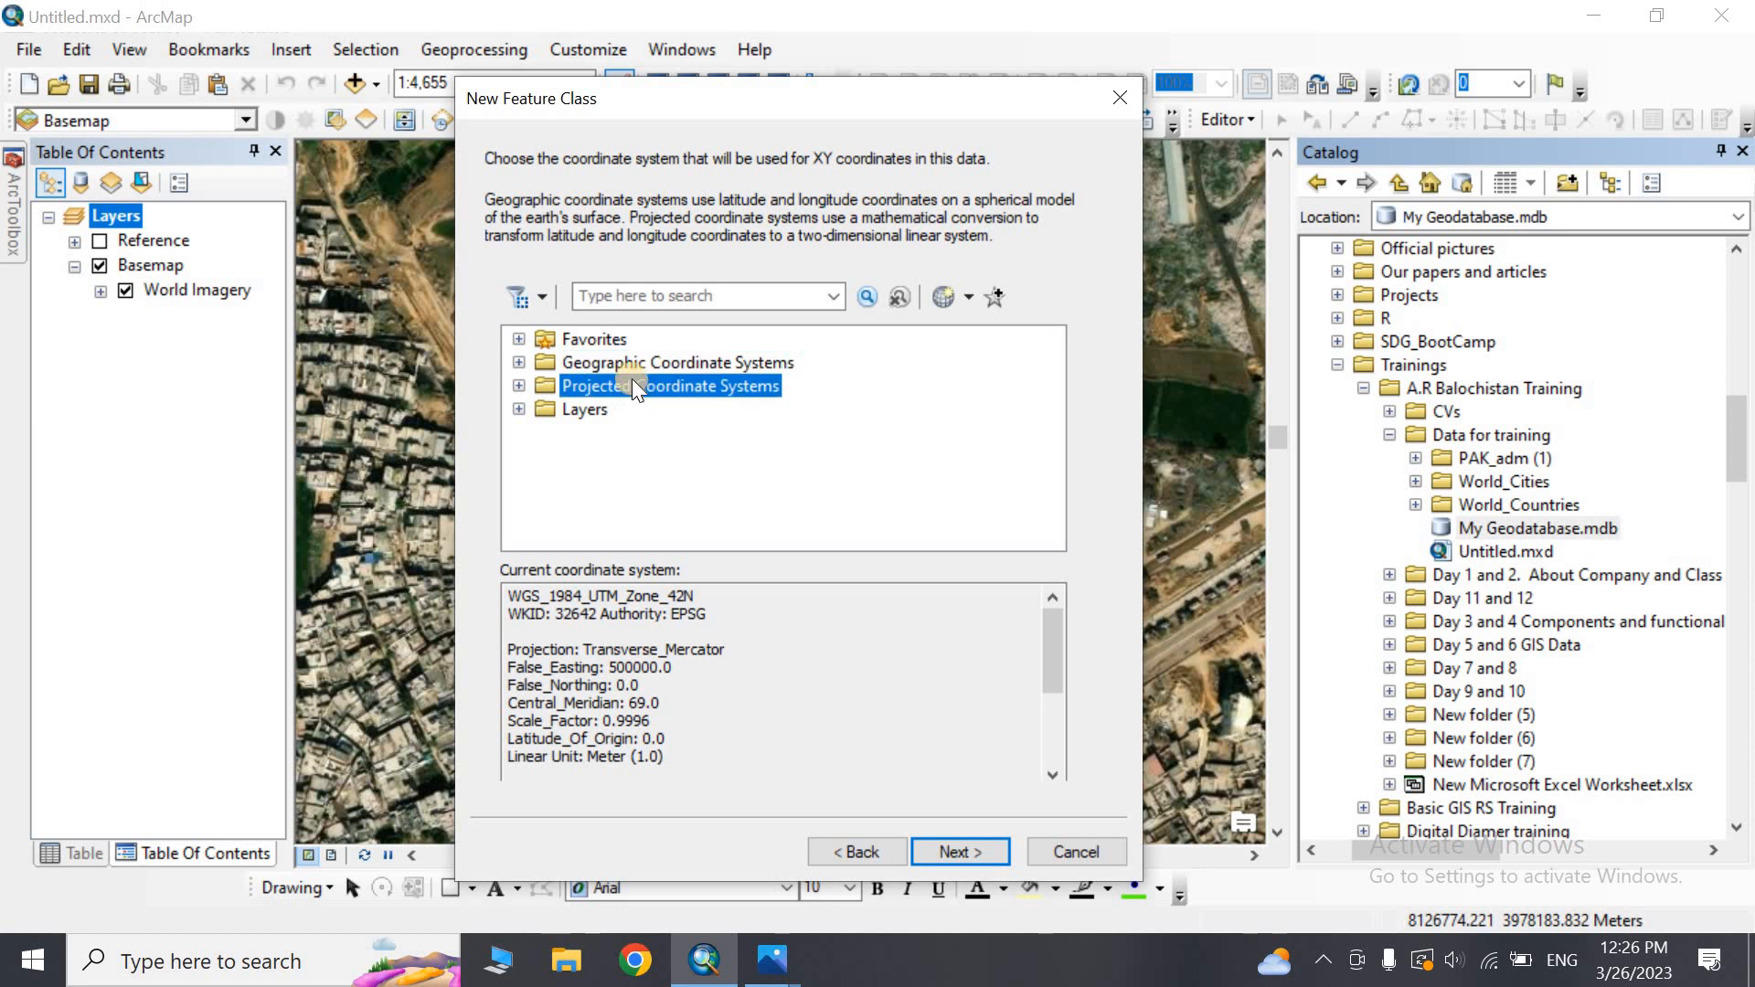
left_click(572, 364)
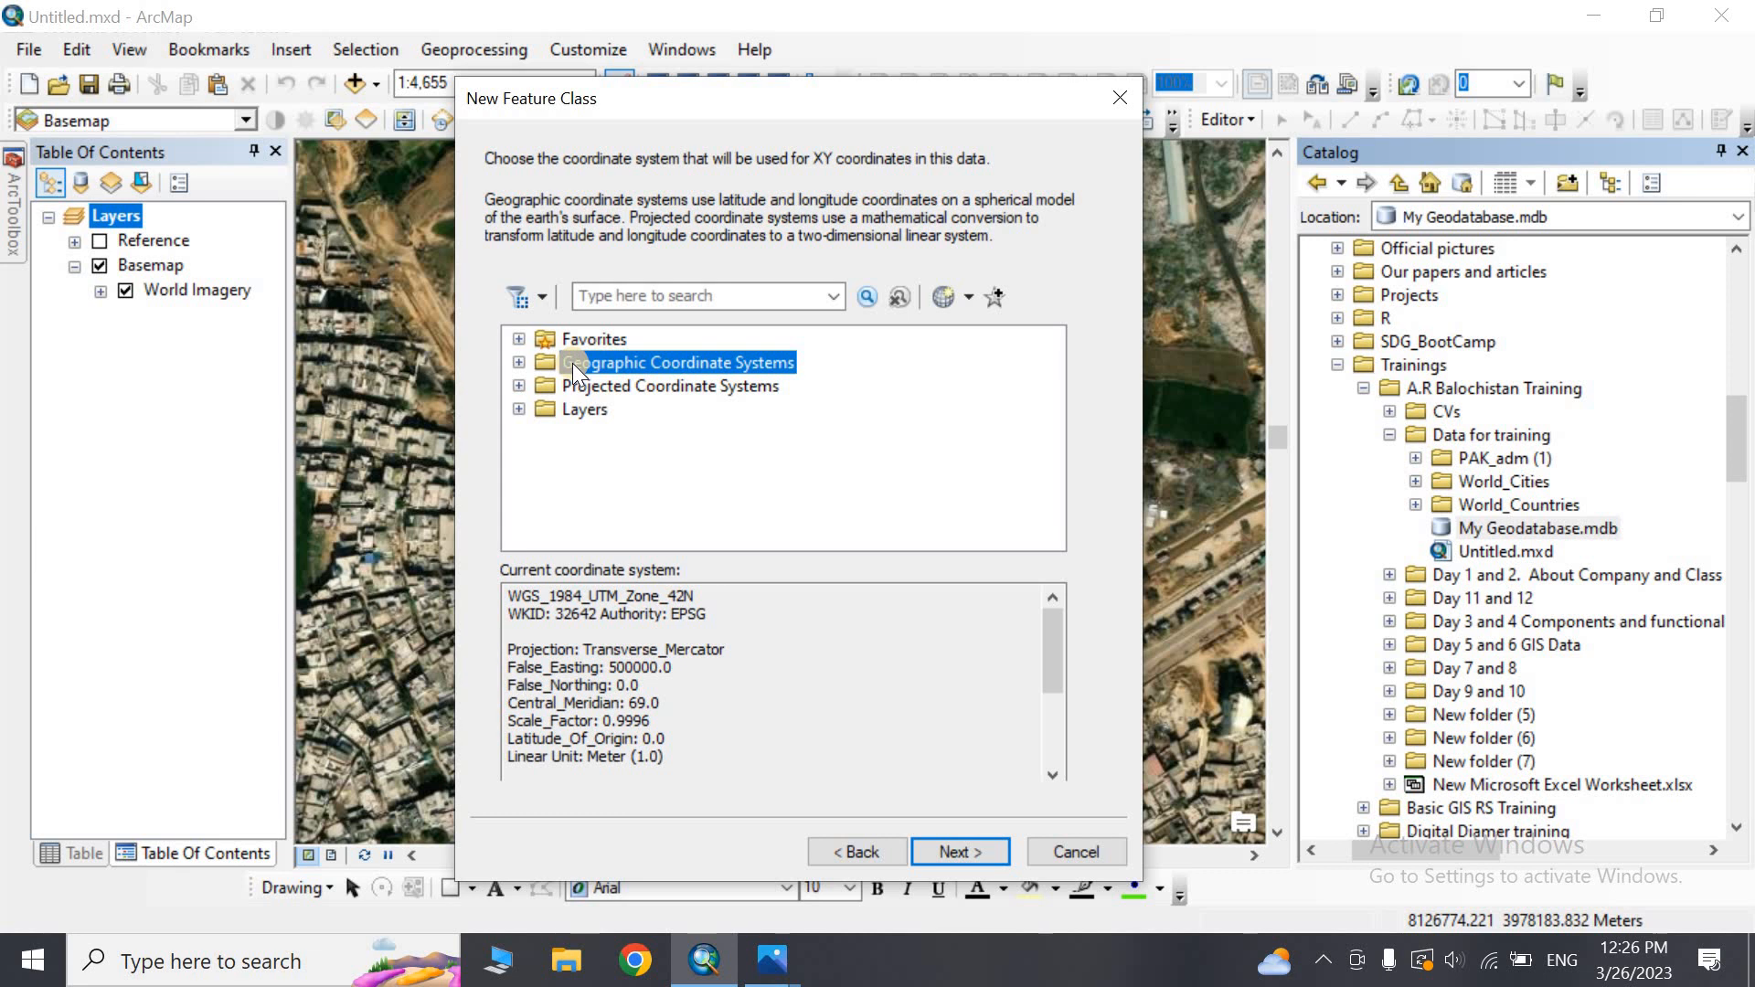
left_click(605, 384)
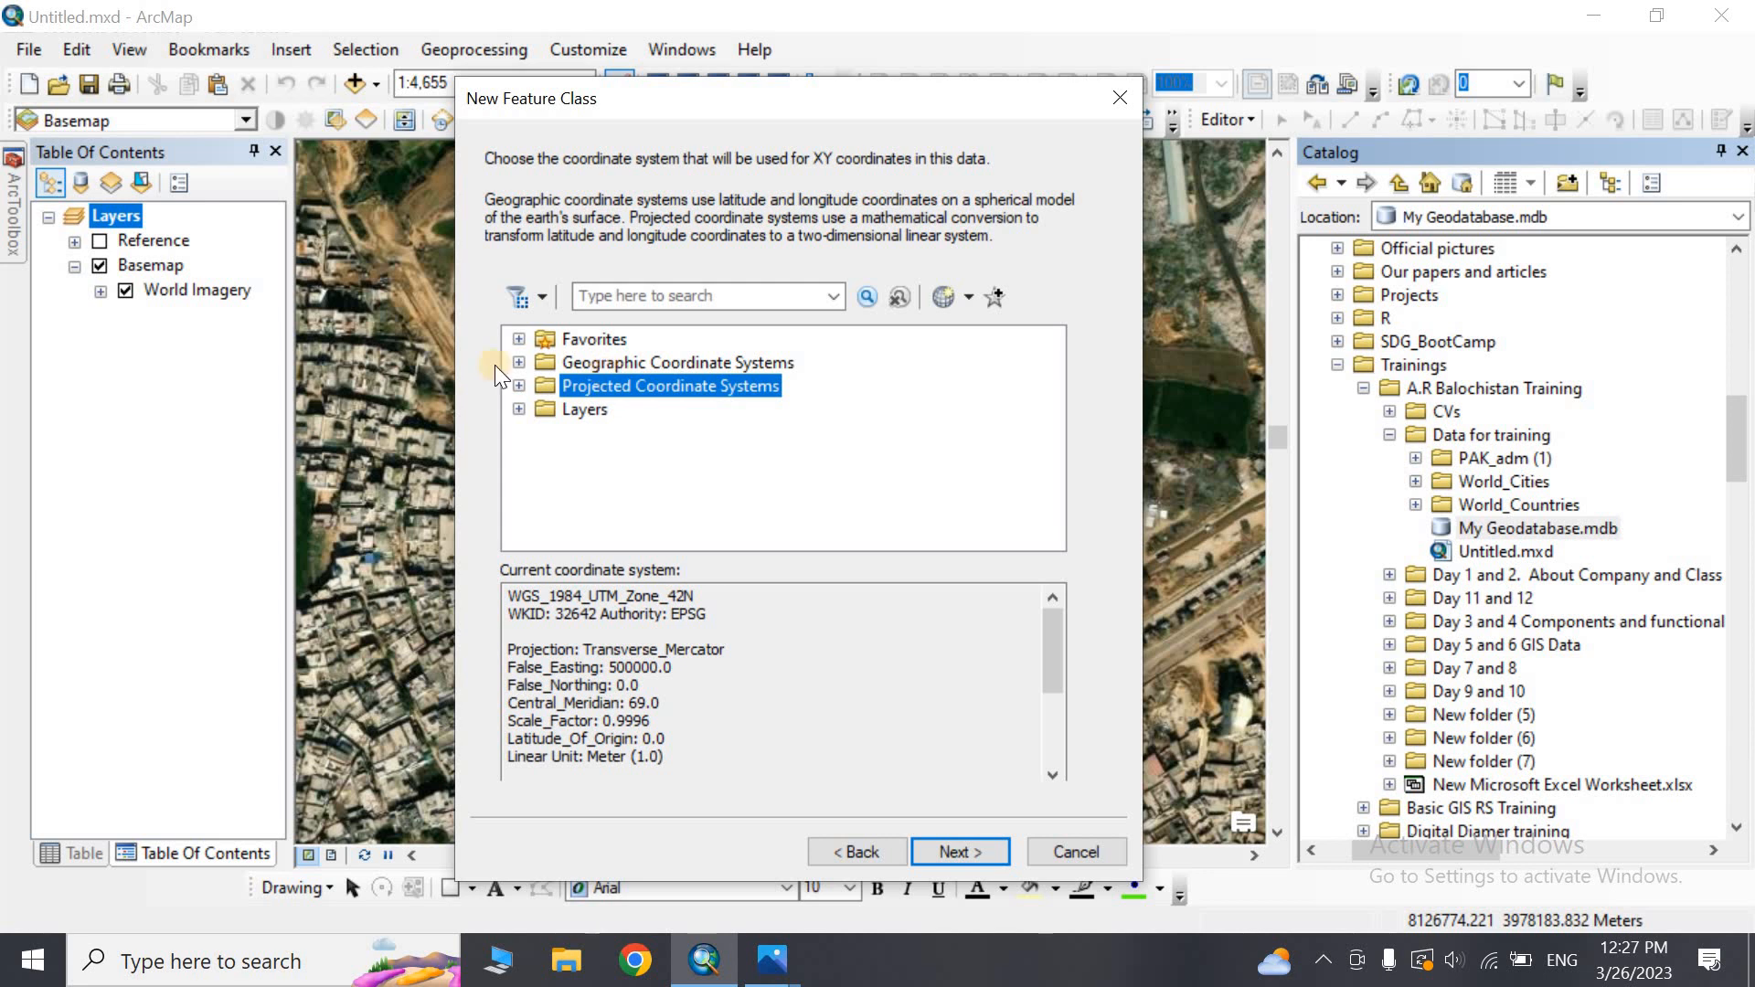
left_click_drag(620, 102, 576, 108)
left_click(560, 396)
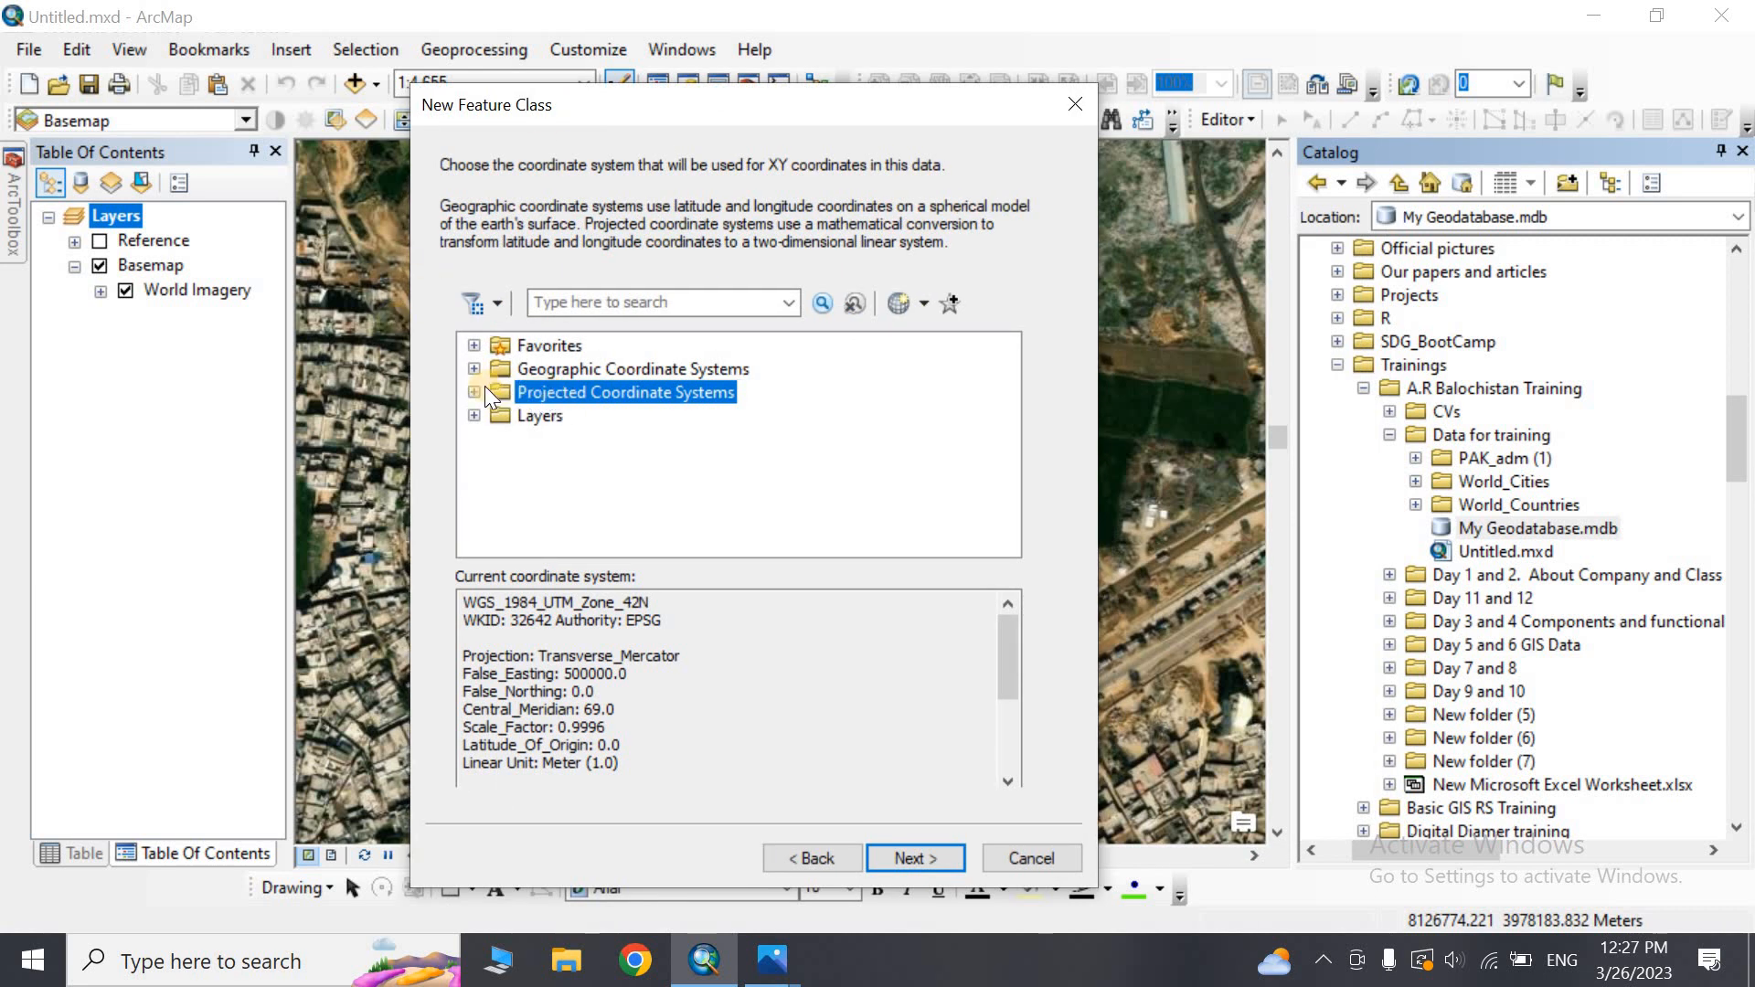
left_click(541, 371)
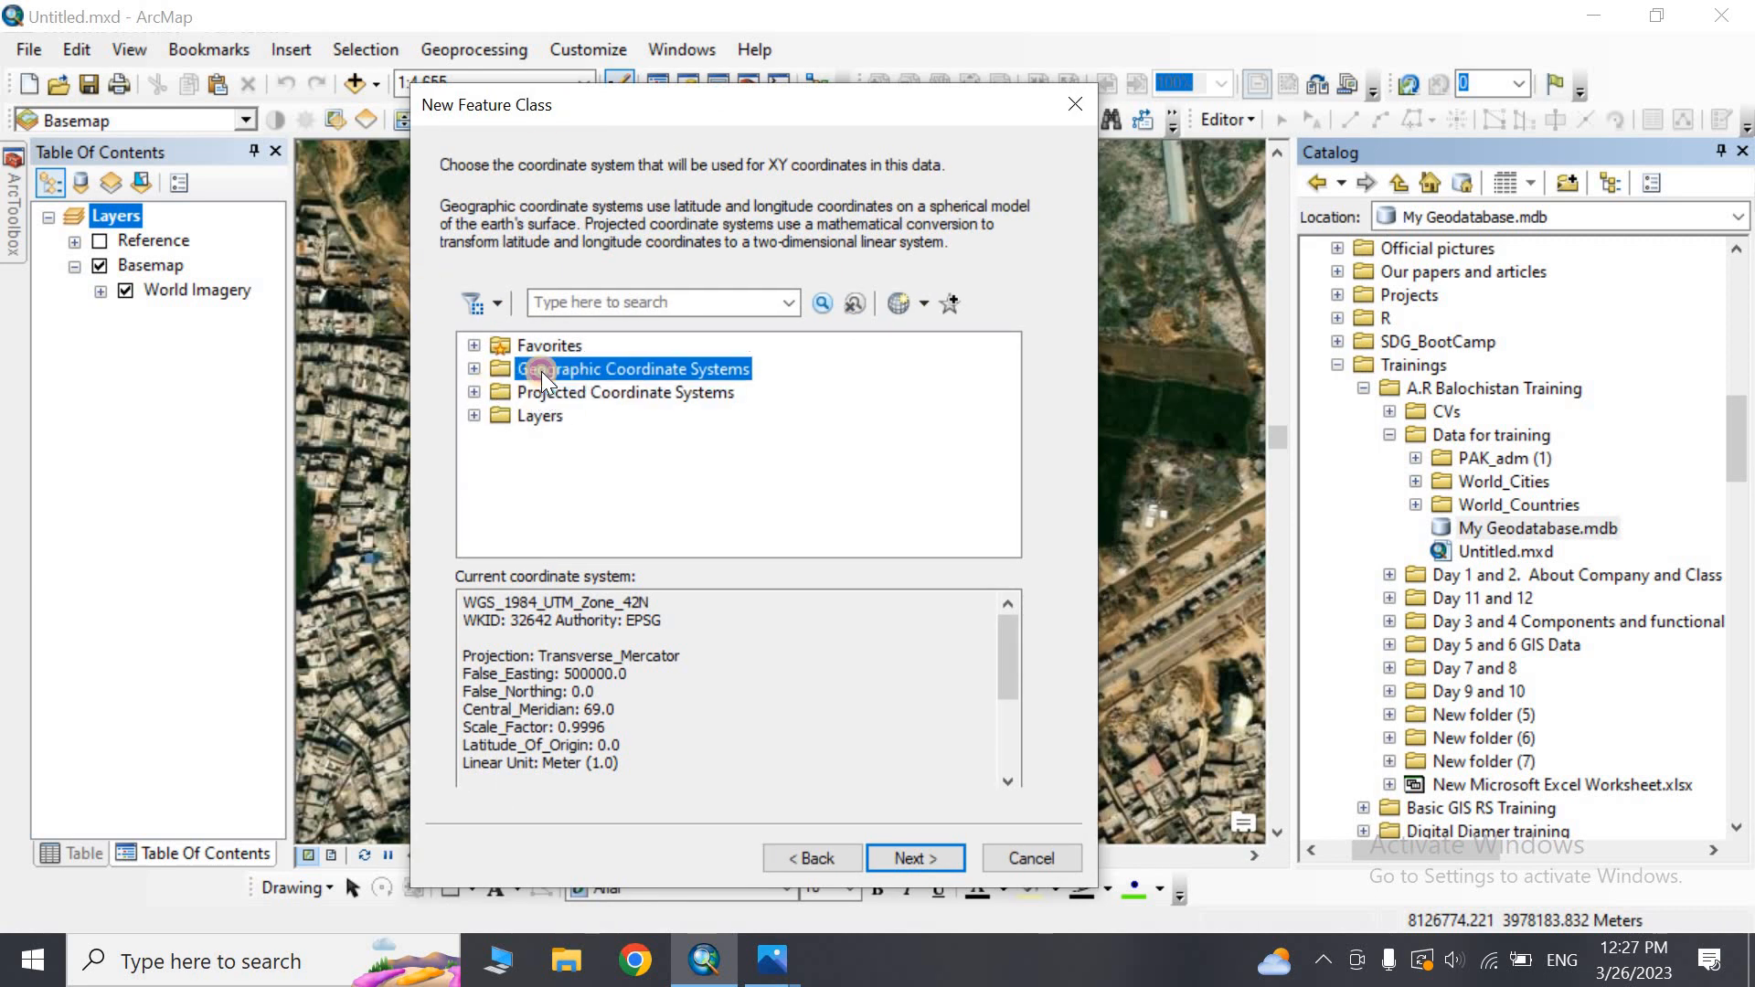
left_click(549, 395)
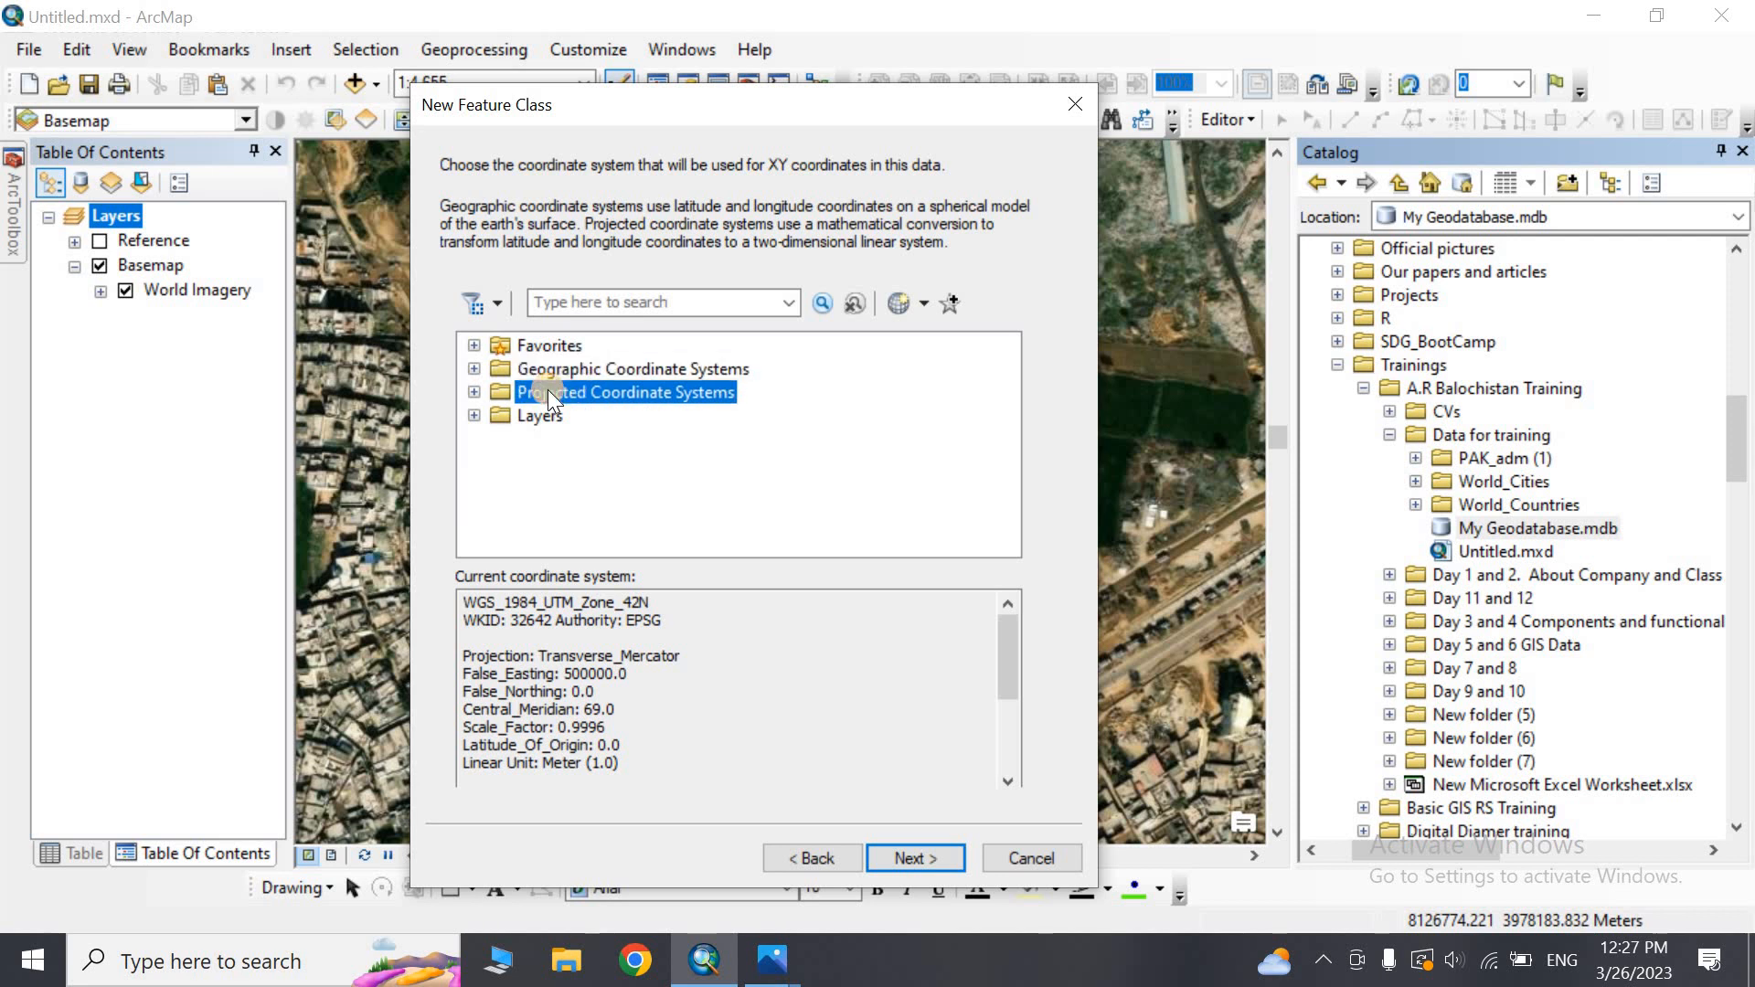
Expand Projected Coordinate Systems > UTM > WGS 1984 > Northern Hemisphere and browse its list of UTM zones
left_click(473, 392)
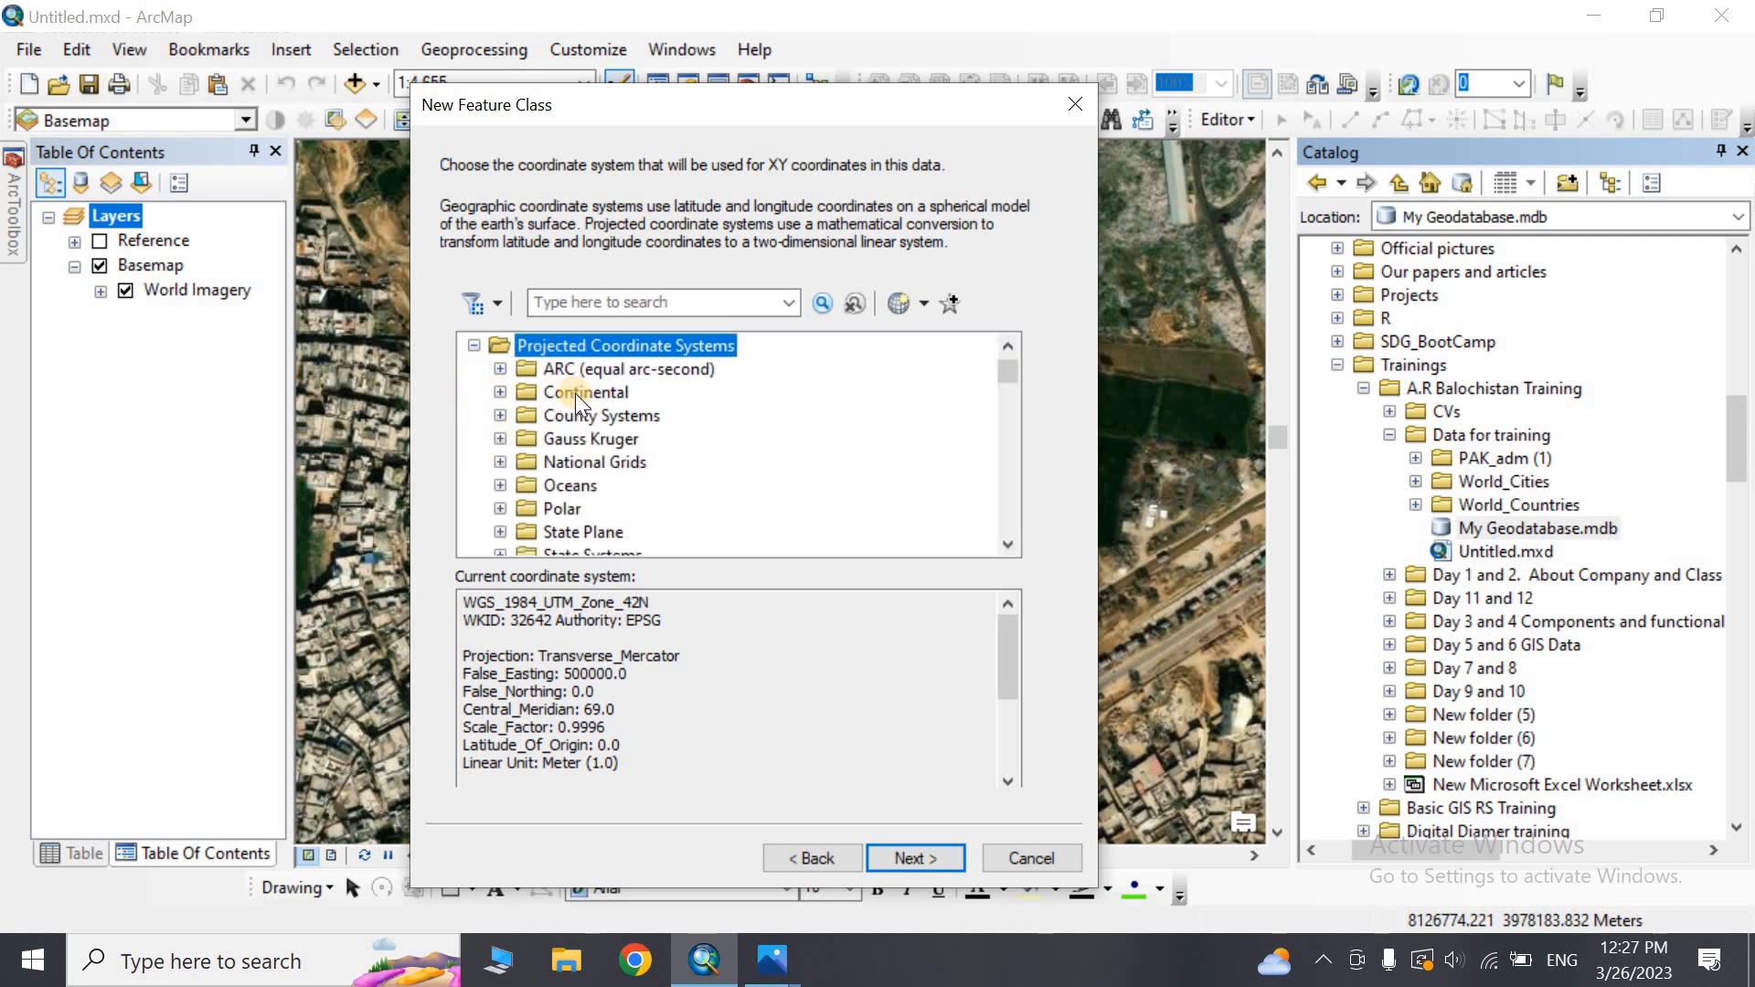
scroll(583, 393, "down", 3)
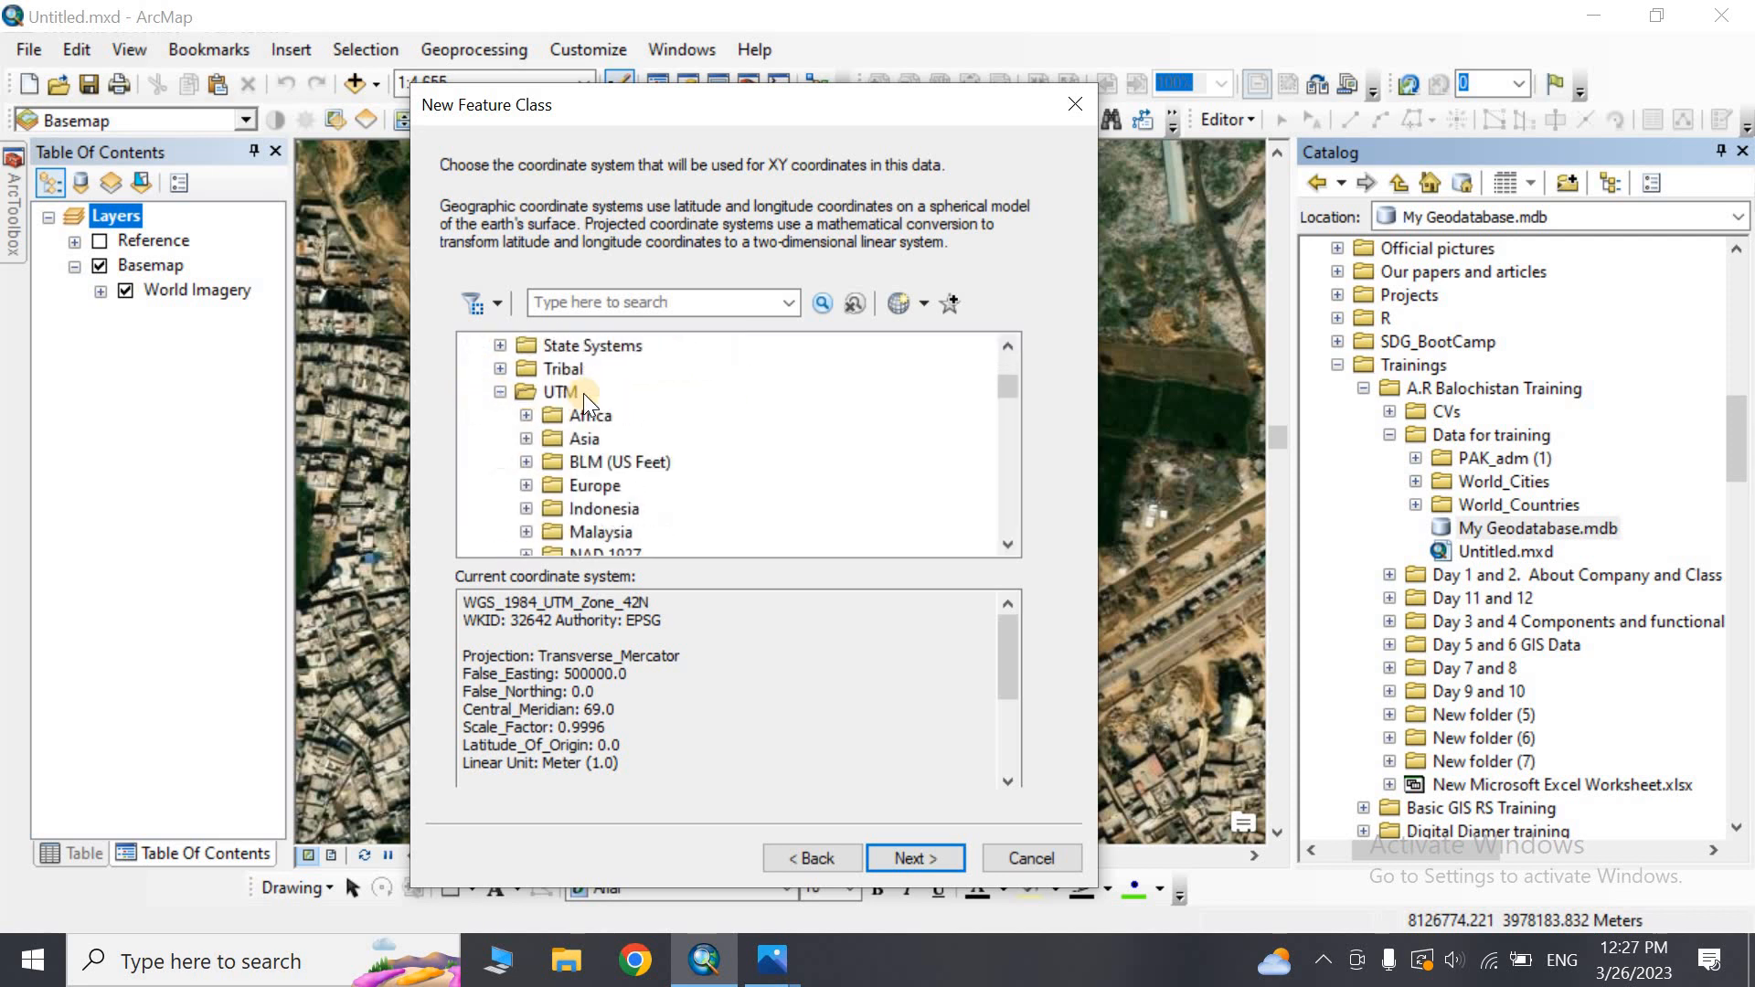
left_click(501, 391)
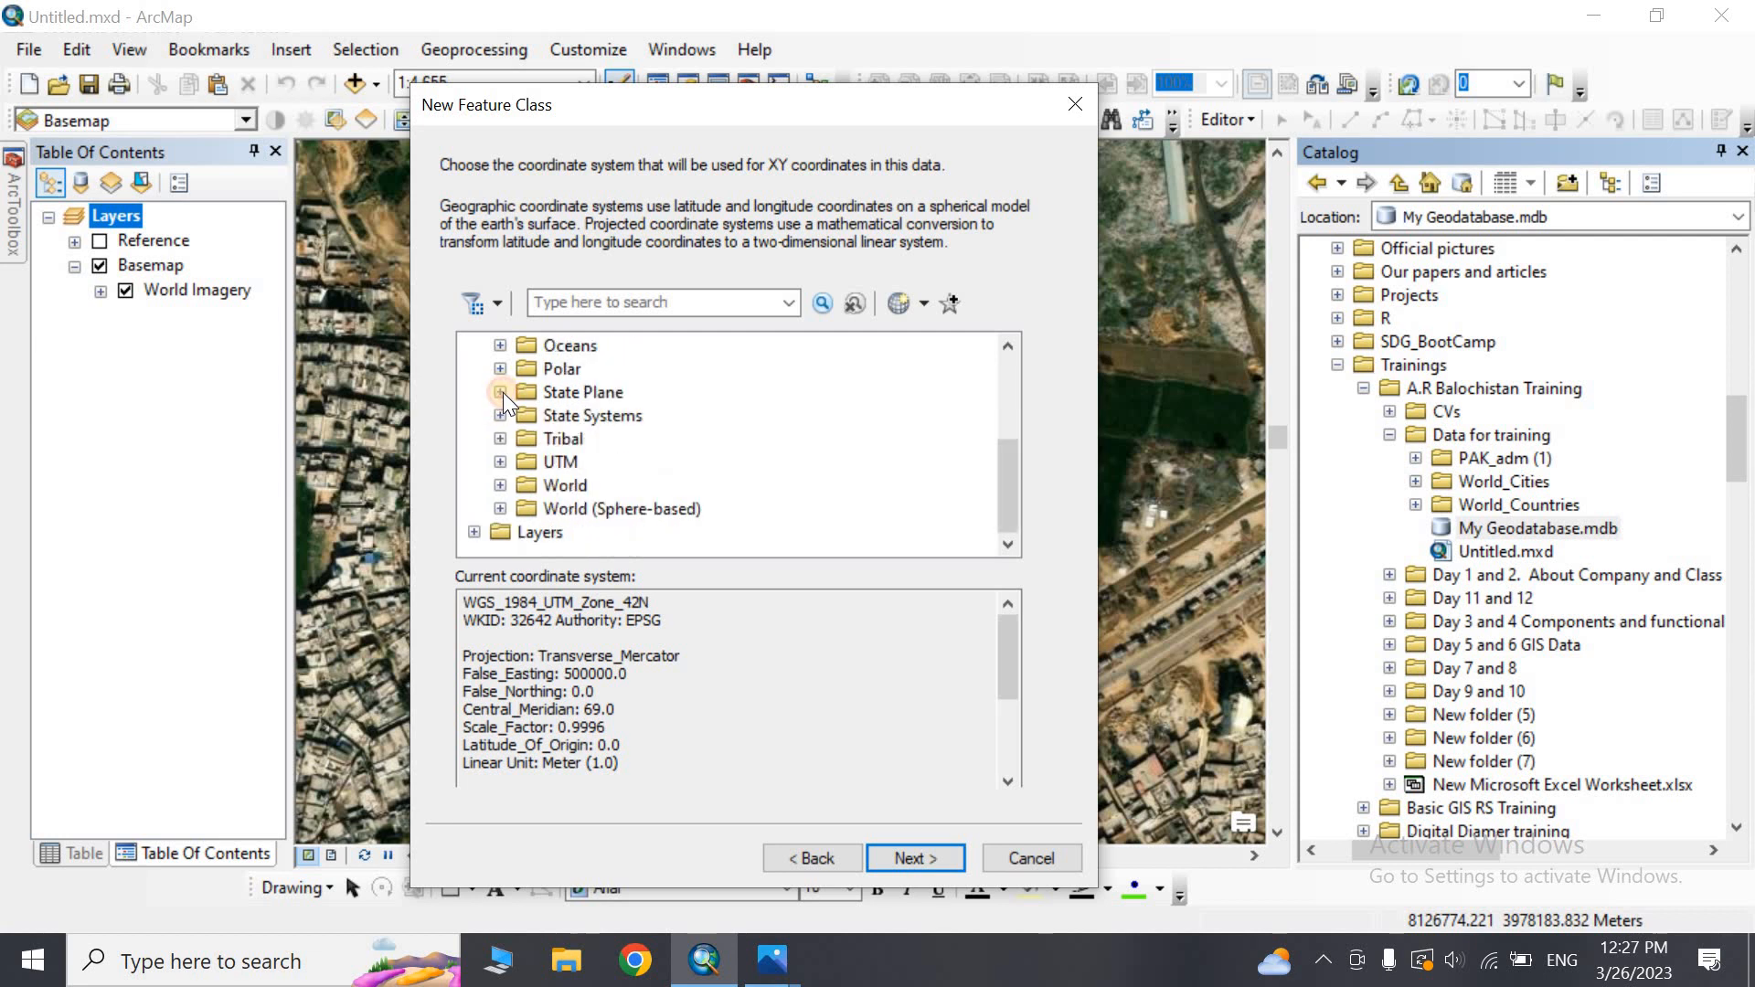
left_click(499, 462)
scroll(574, 454, "down", 5)
double_click(574, 451)
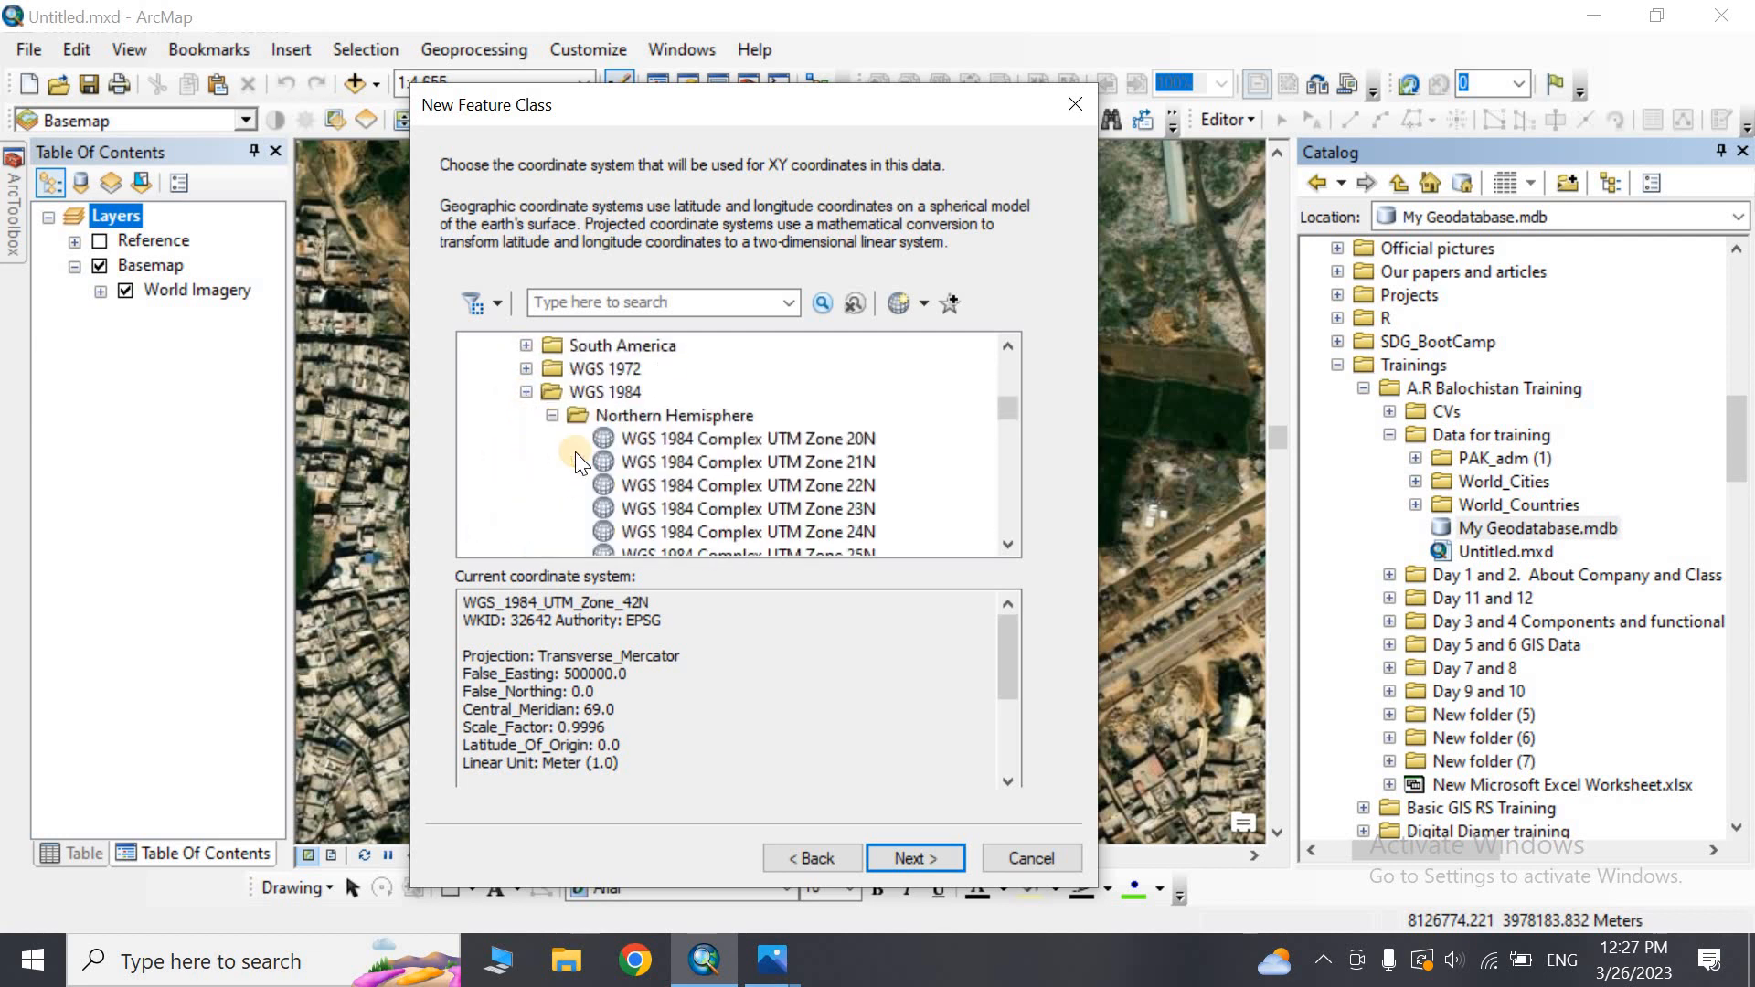
double_click(575, 415)
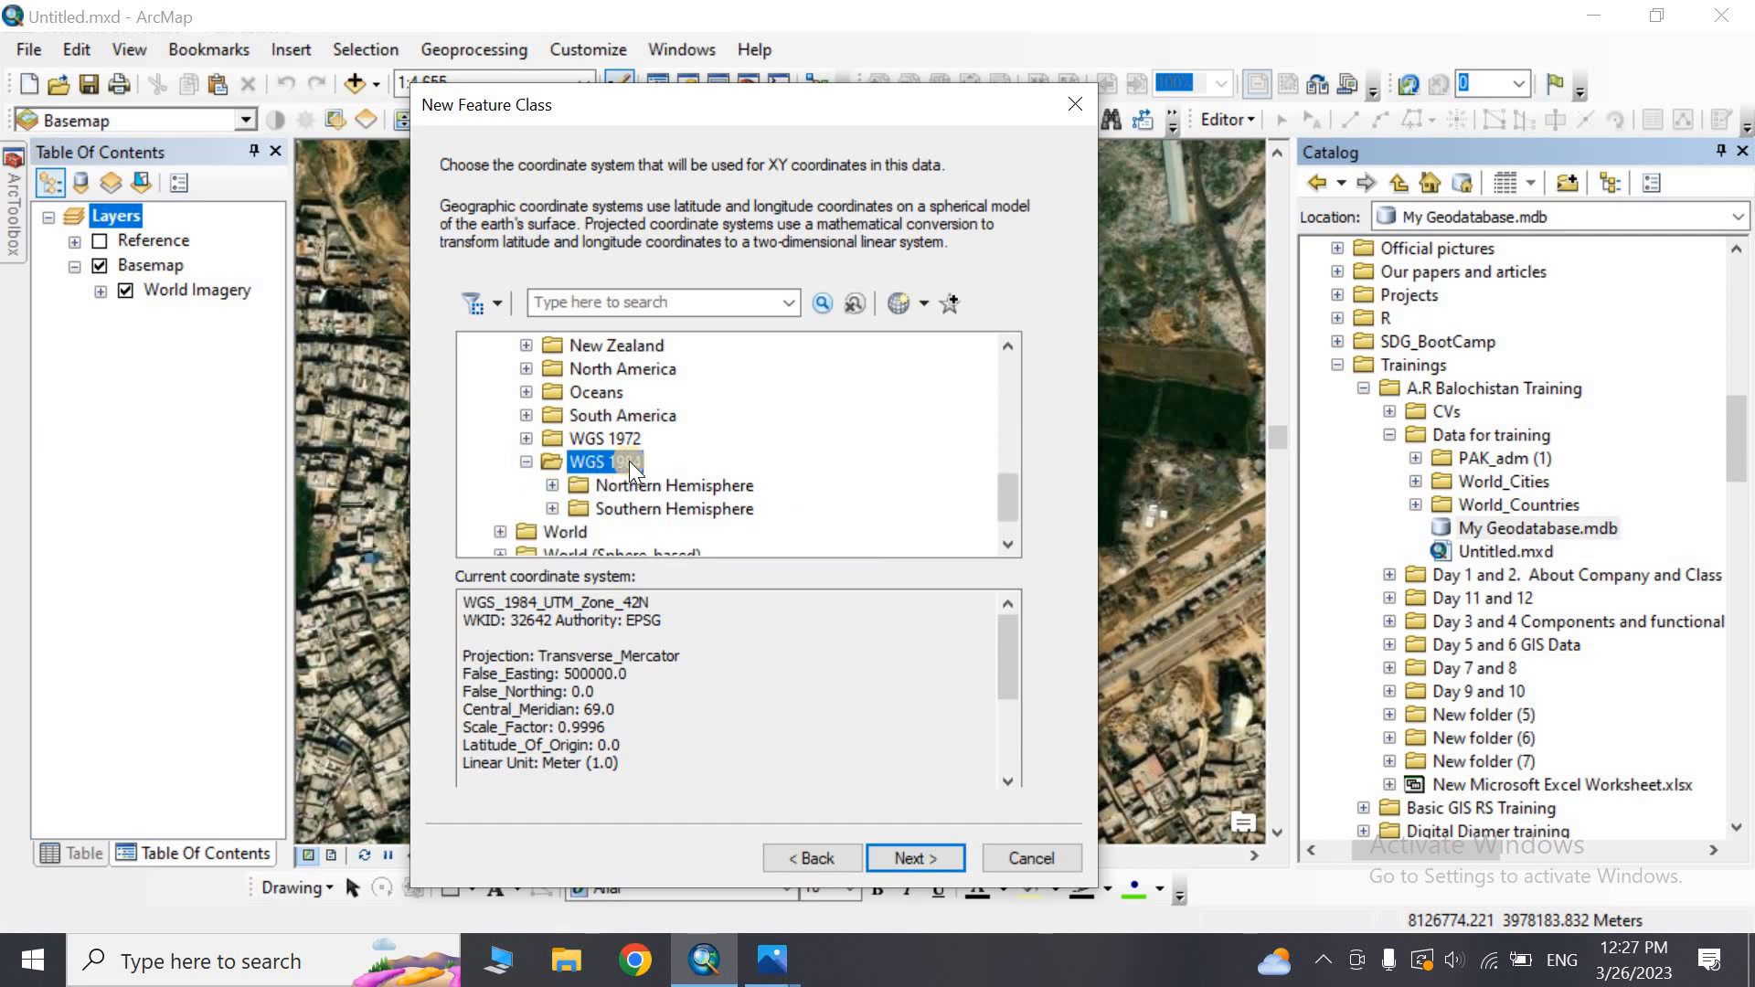
scroll(631, 457, "down", 1)
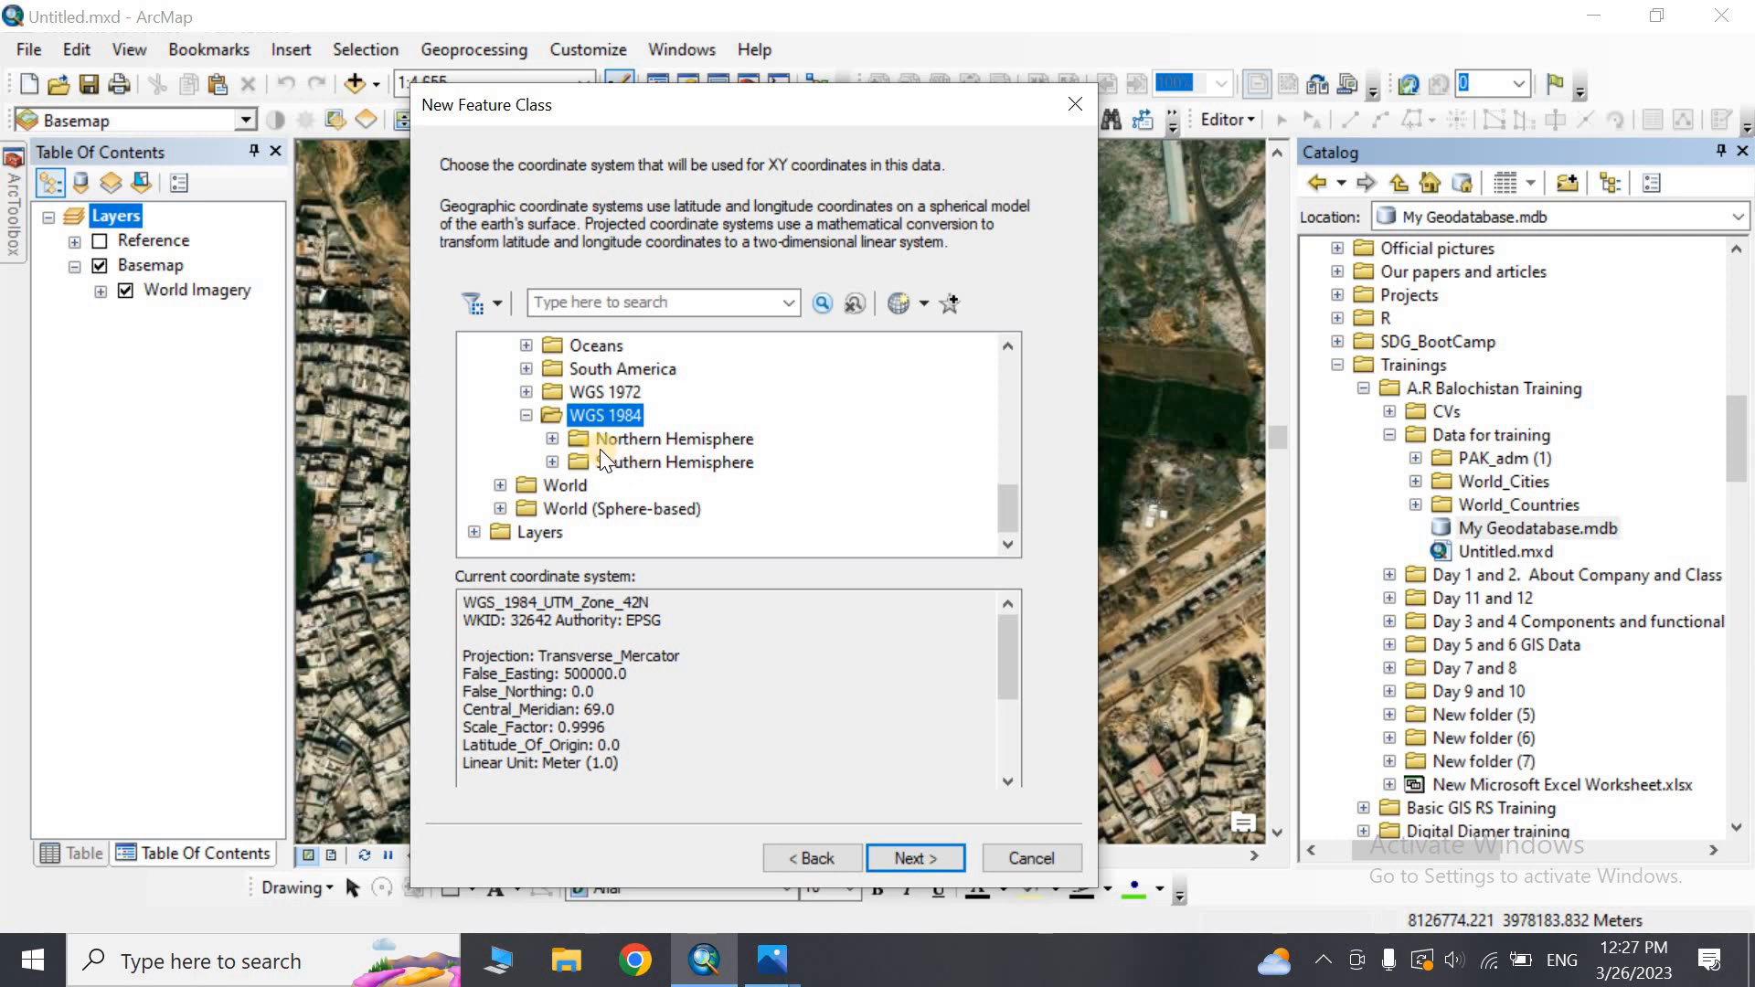
left_click(552, 439)
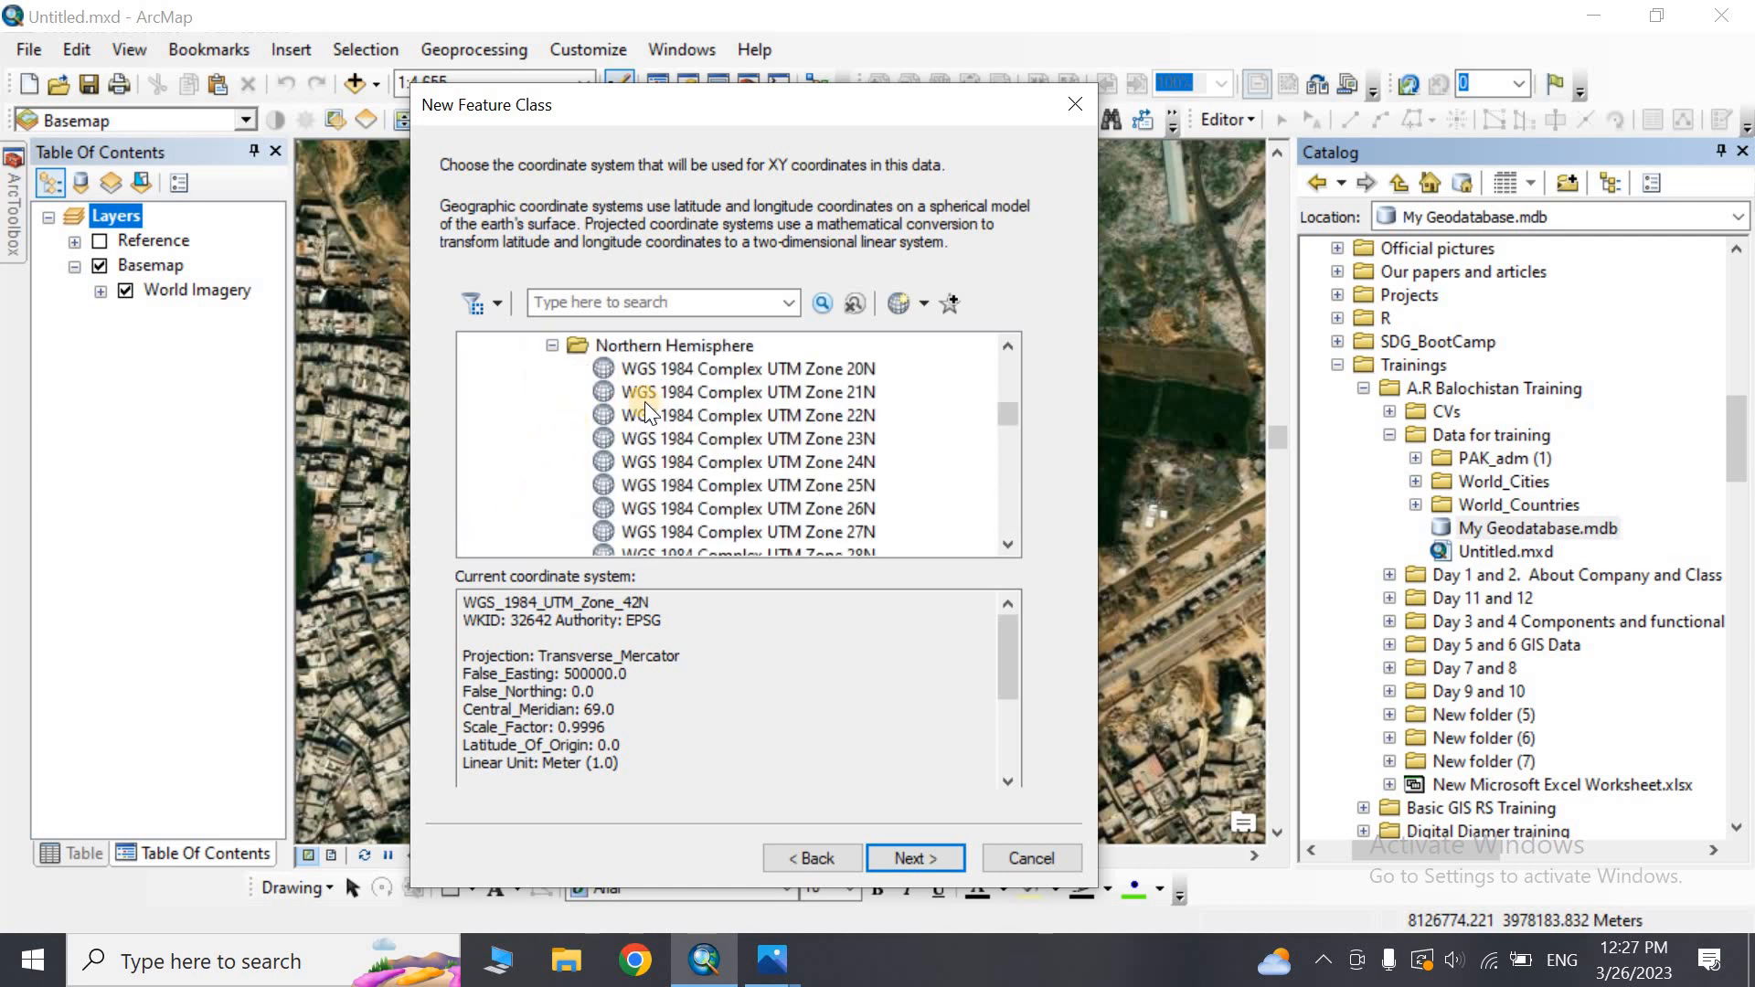
scroll(649, 409, "down", 7)
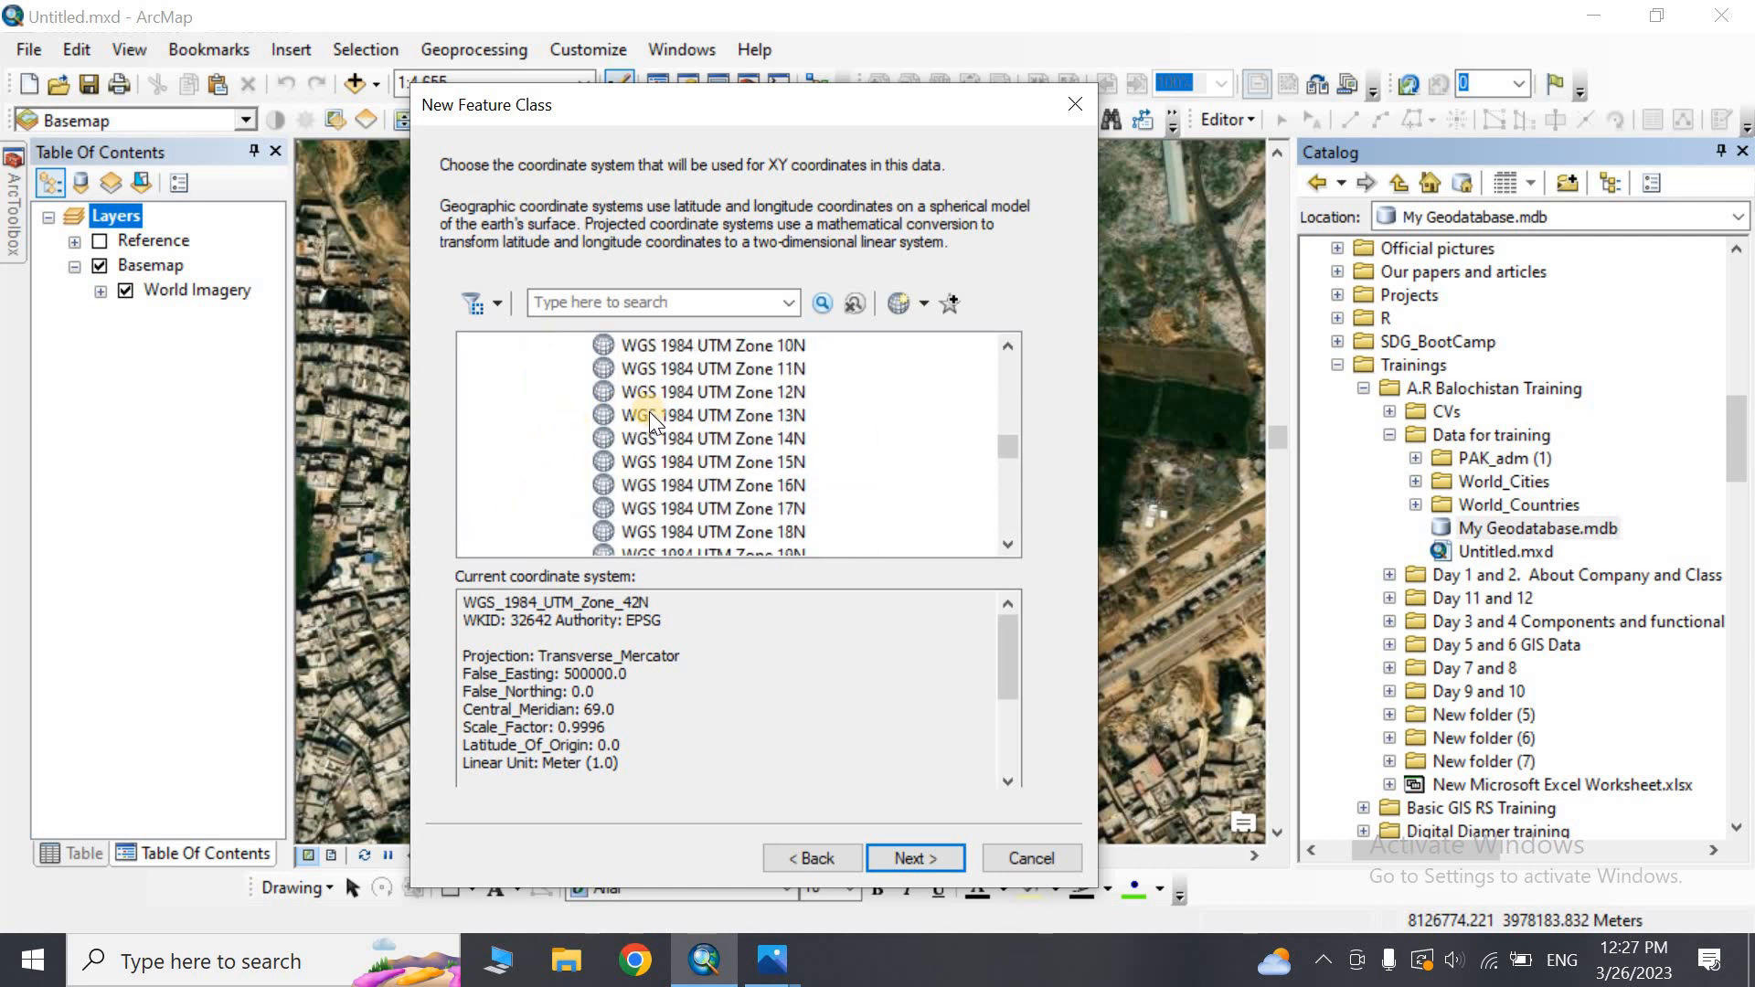
scroll(648, 411, "down", 3)
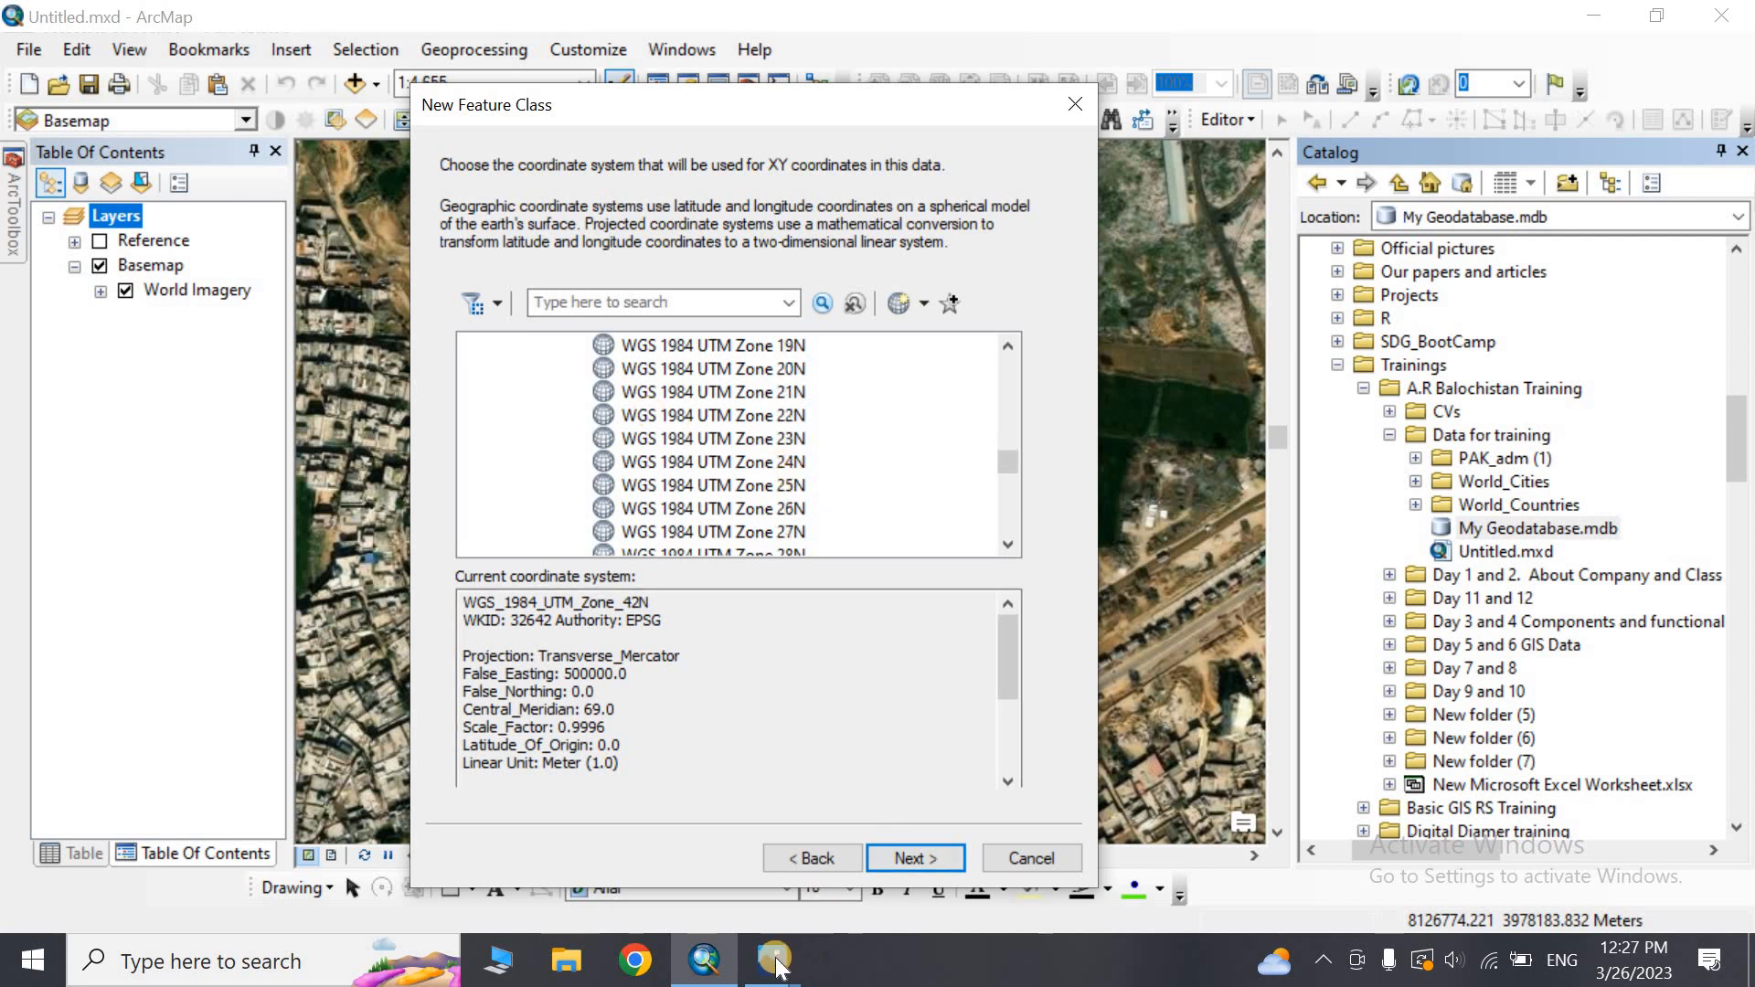
Switch to the Universal Transverse Mercator Grid picture and examine the zone numbers around Pakistan up close
mouse_move(775, 961)
left_click(861, 825)
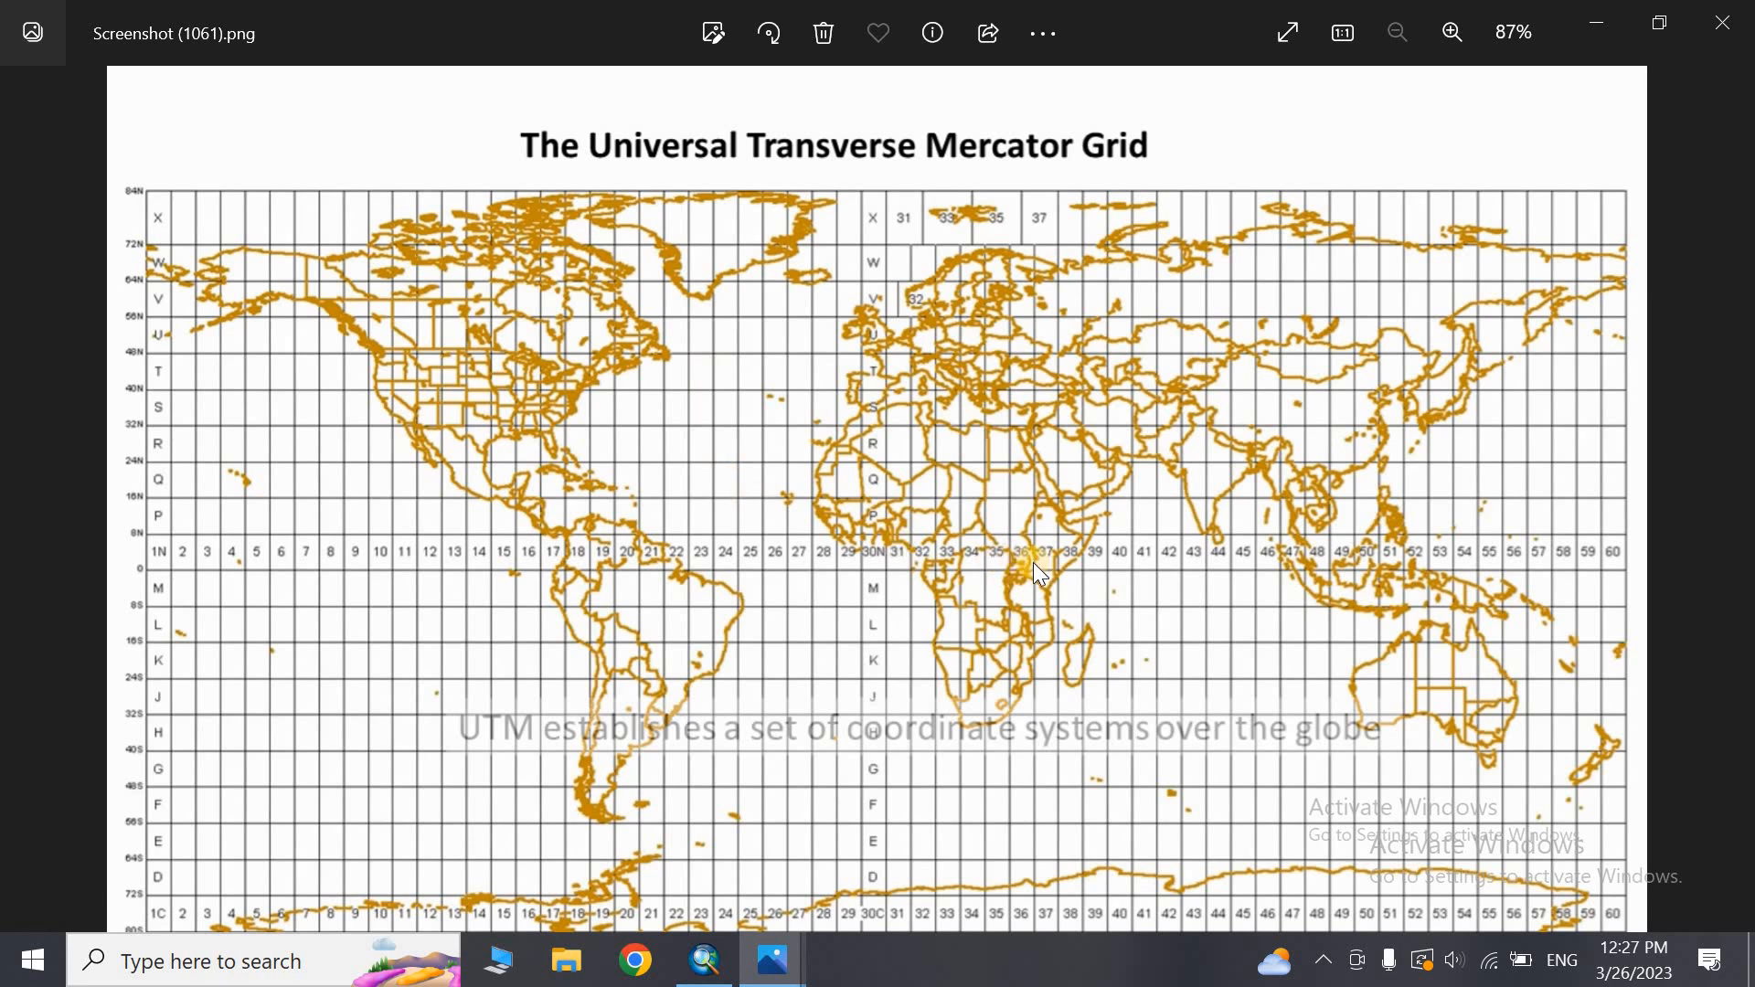
scroll(1194, 449, "up", 5)
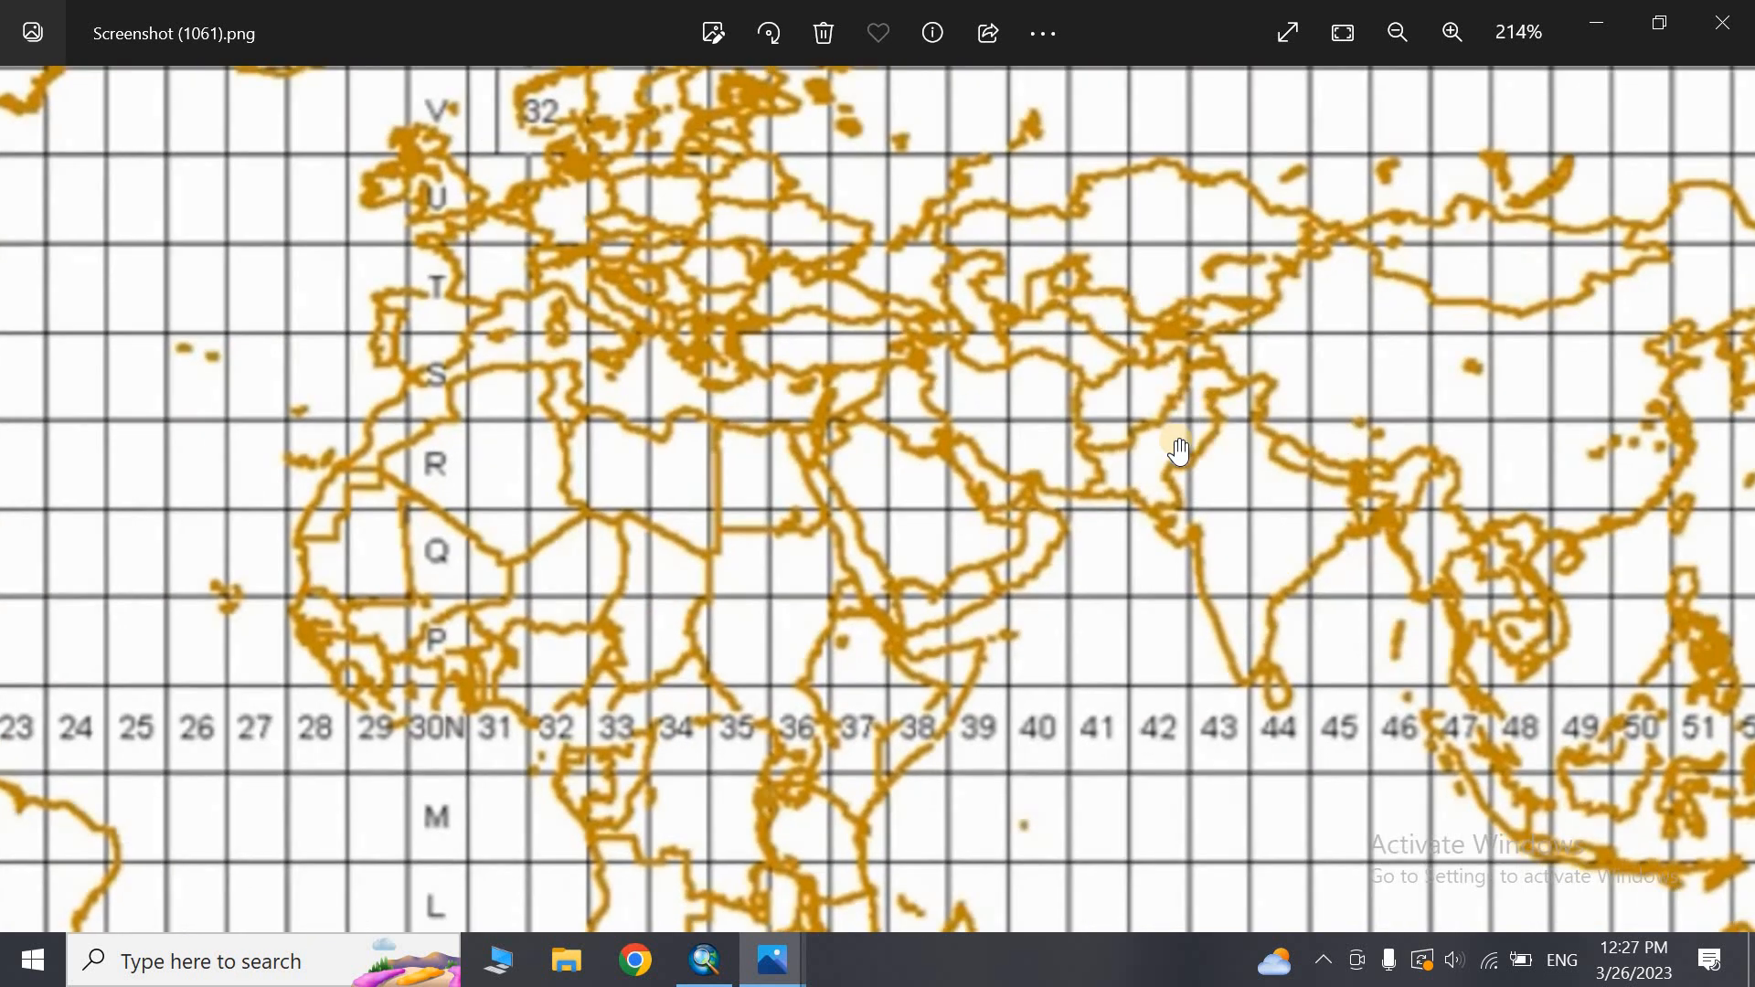
scroll(1183, 451, "up", 2)
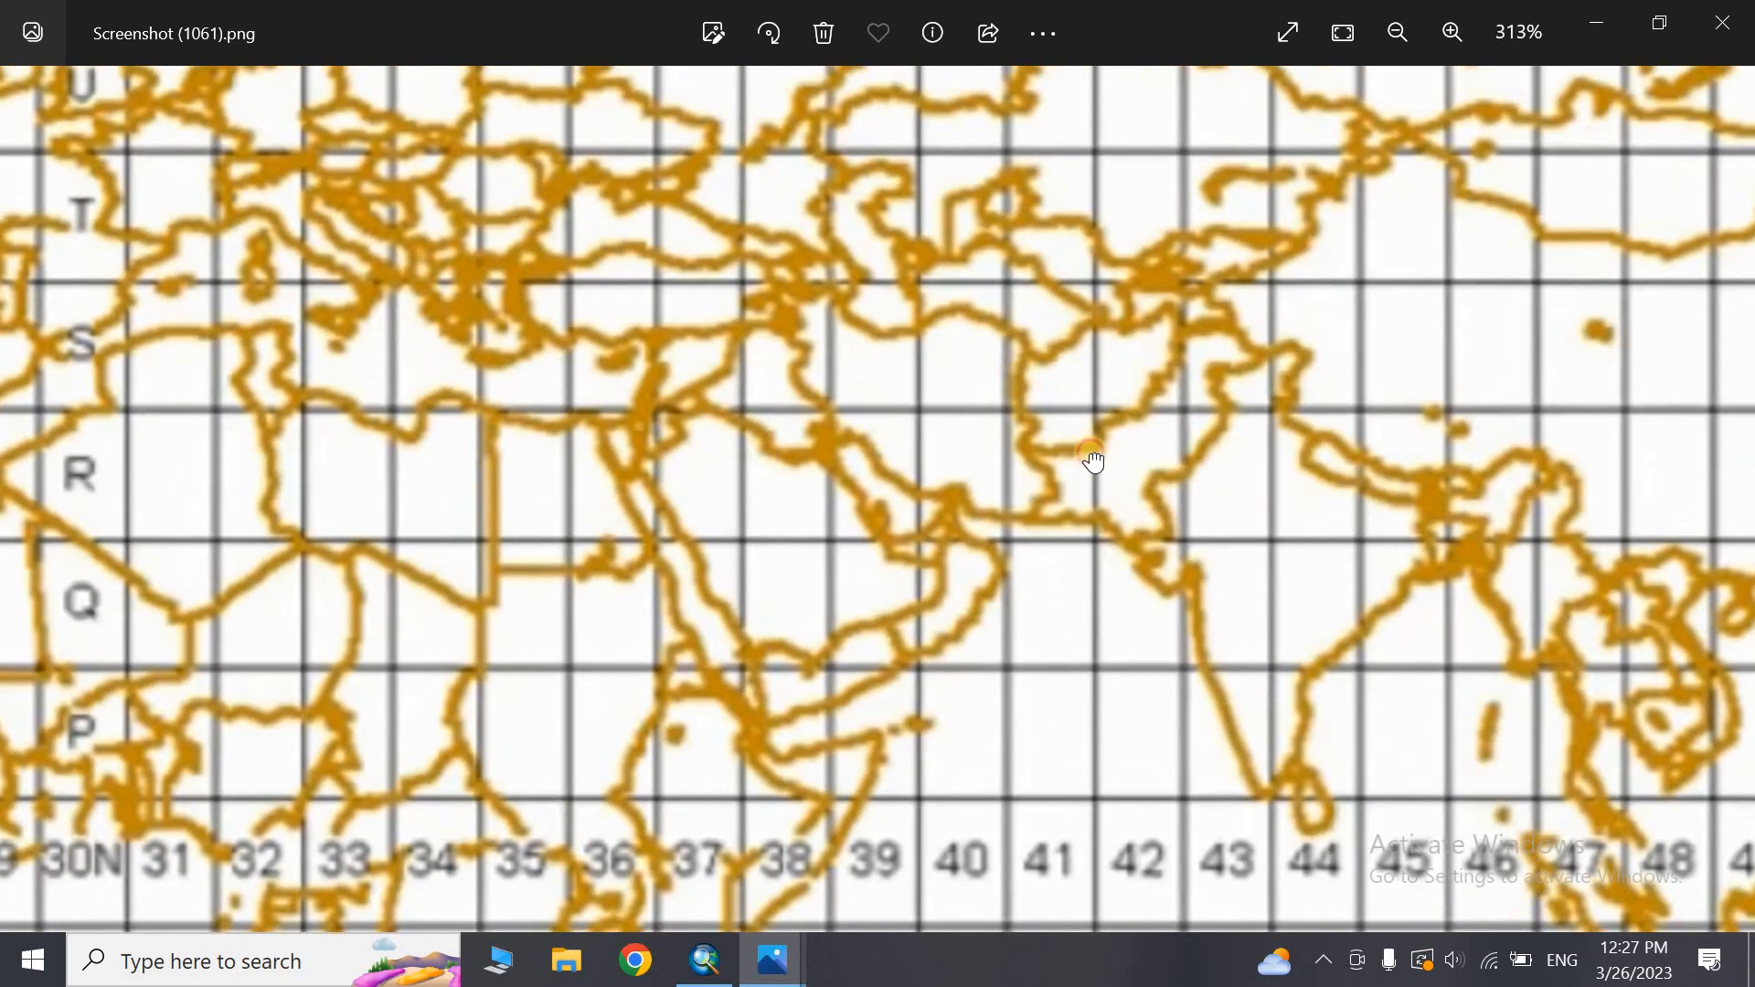
left_click_drag(1094, 461, 849, 406)
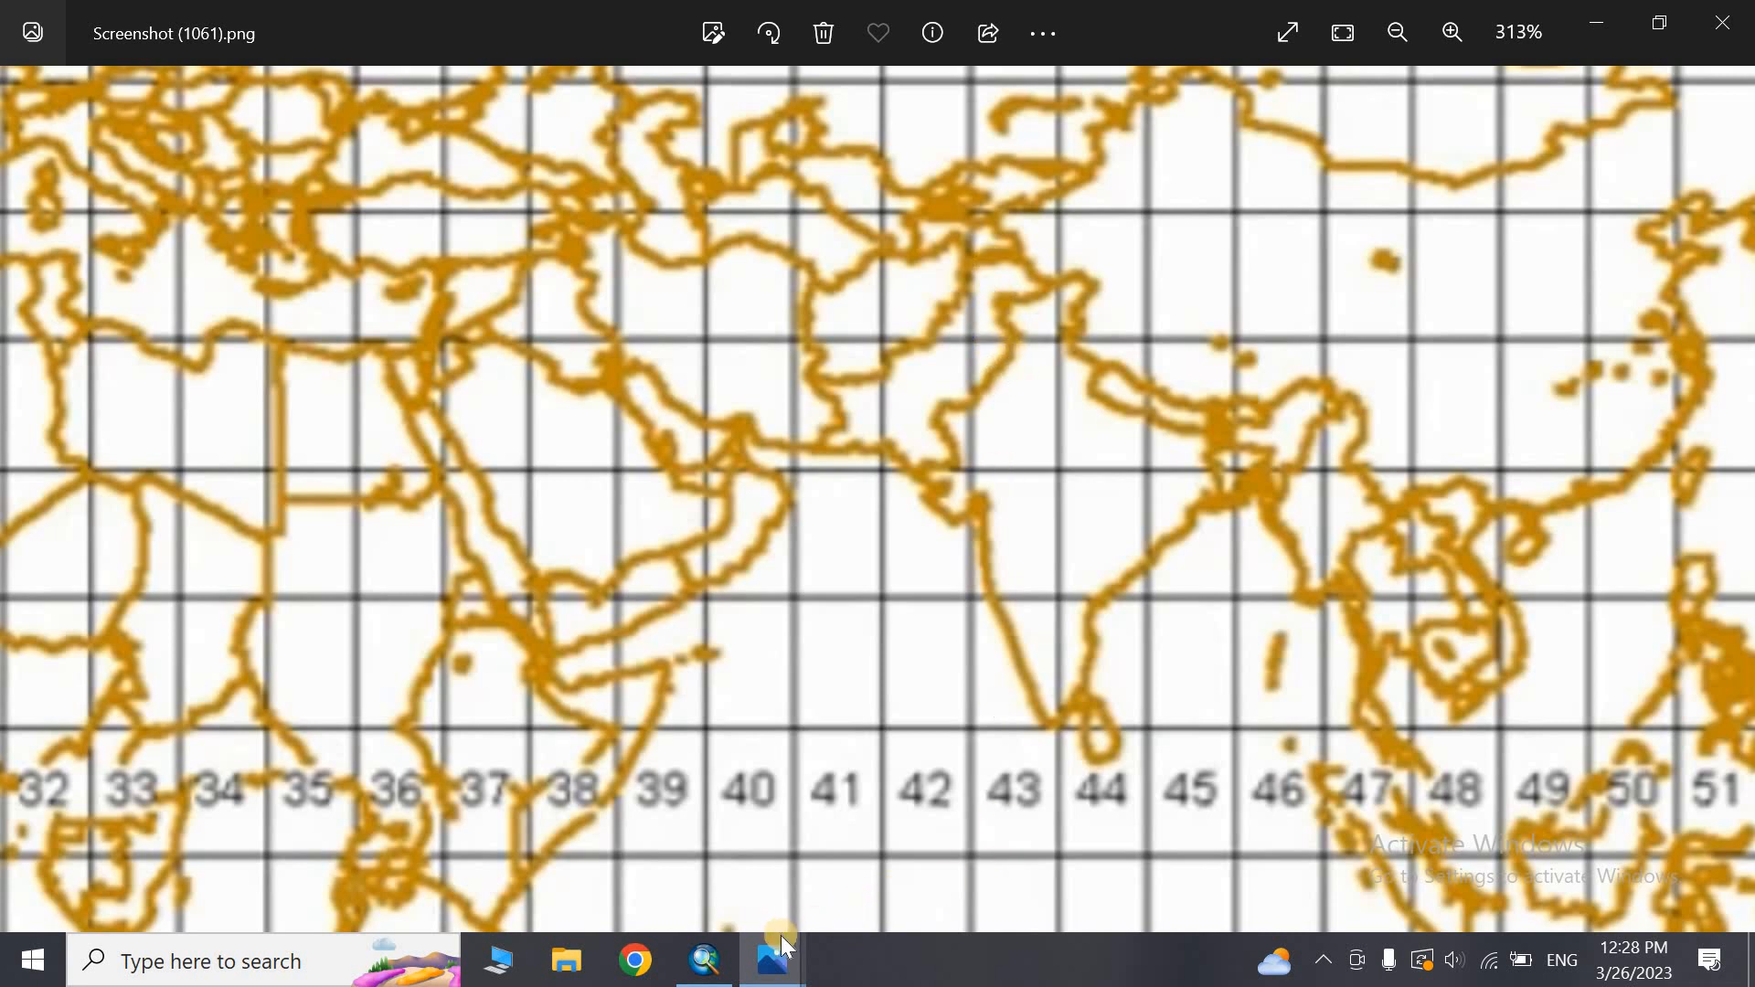
Switch to the picture Screenshot (1068).png and examine which UTM zones cover the northern and southern parts of Pakistan
mouse_move(774, 959)
left_click(692, 810)
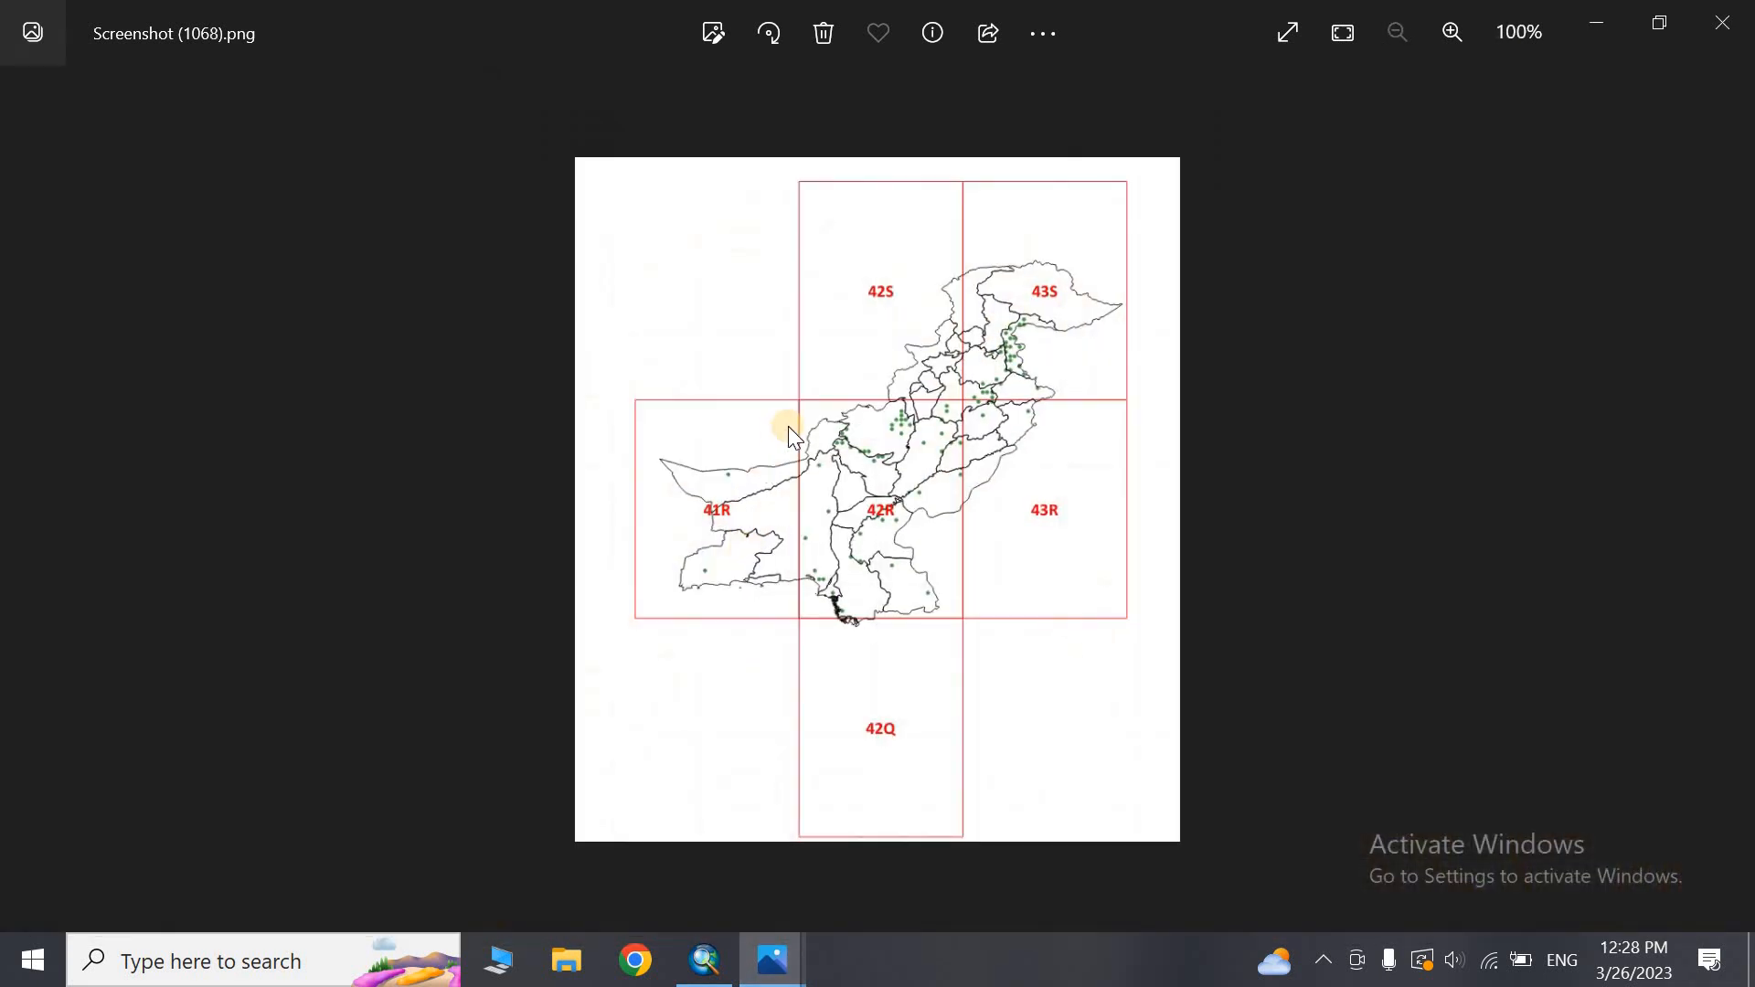
scroll(887, 407, "up", 1)
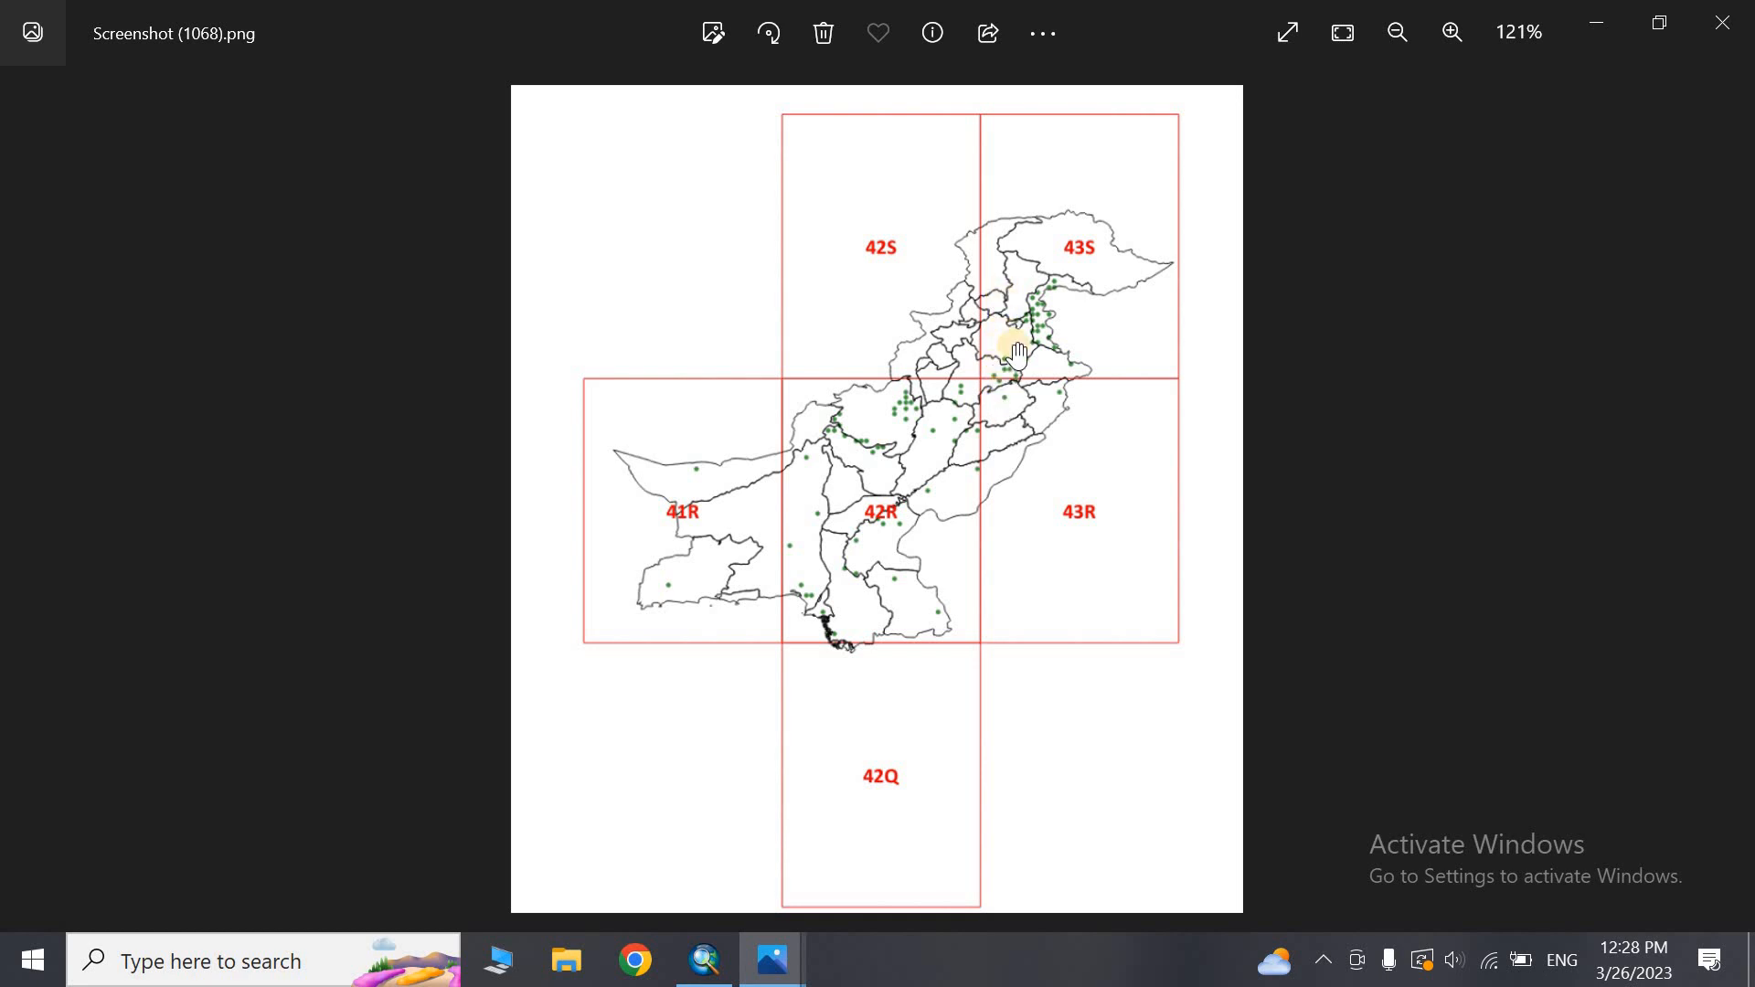
scroll(1018, 356, "down", 1)
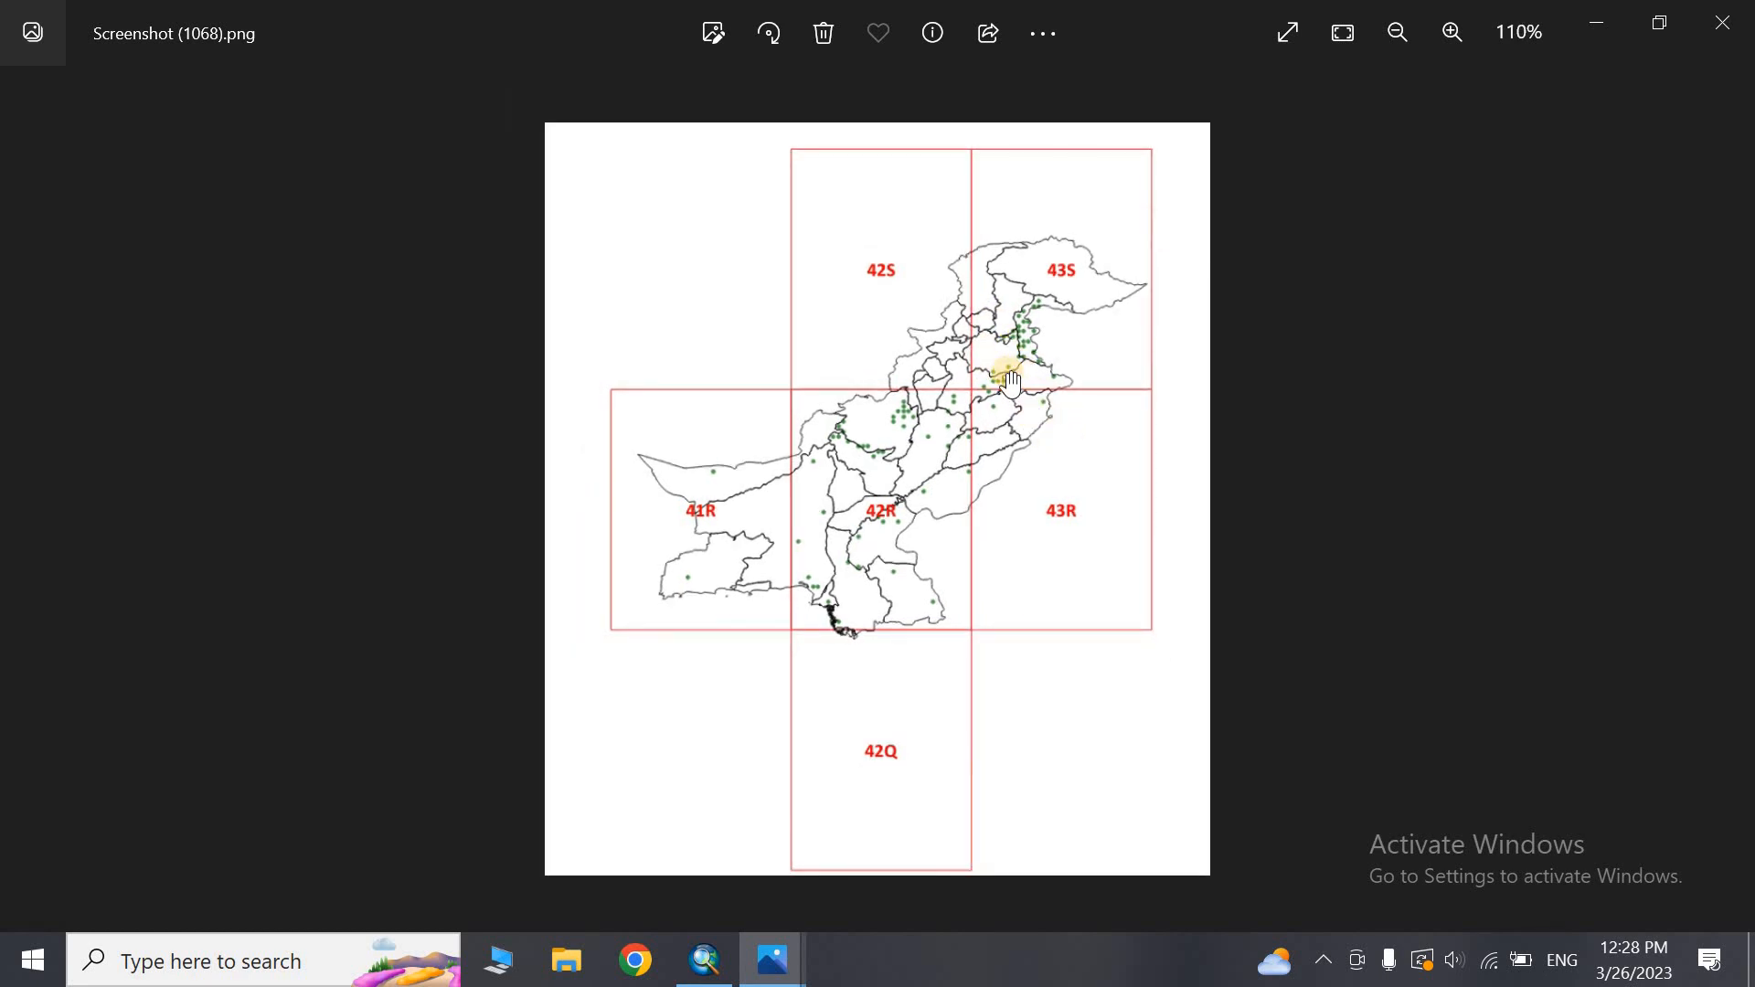
scroll(1026, 345, "up", 6)
scroll(1203, 365, "up", 1)
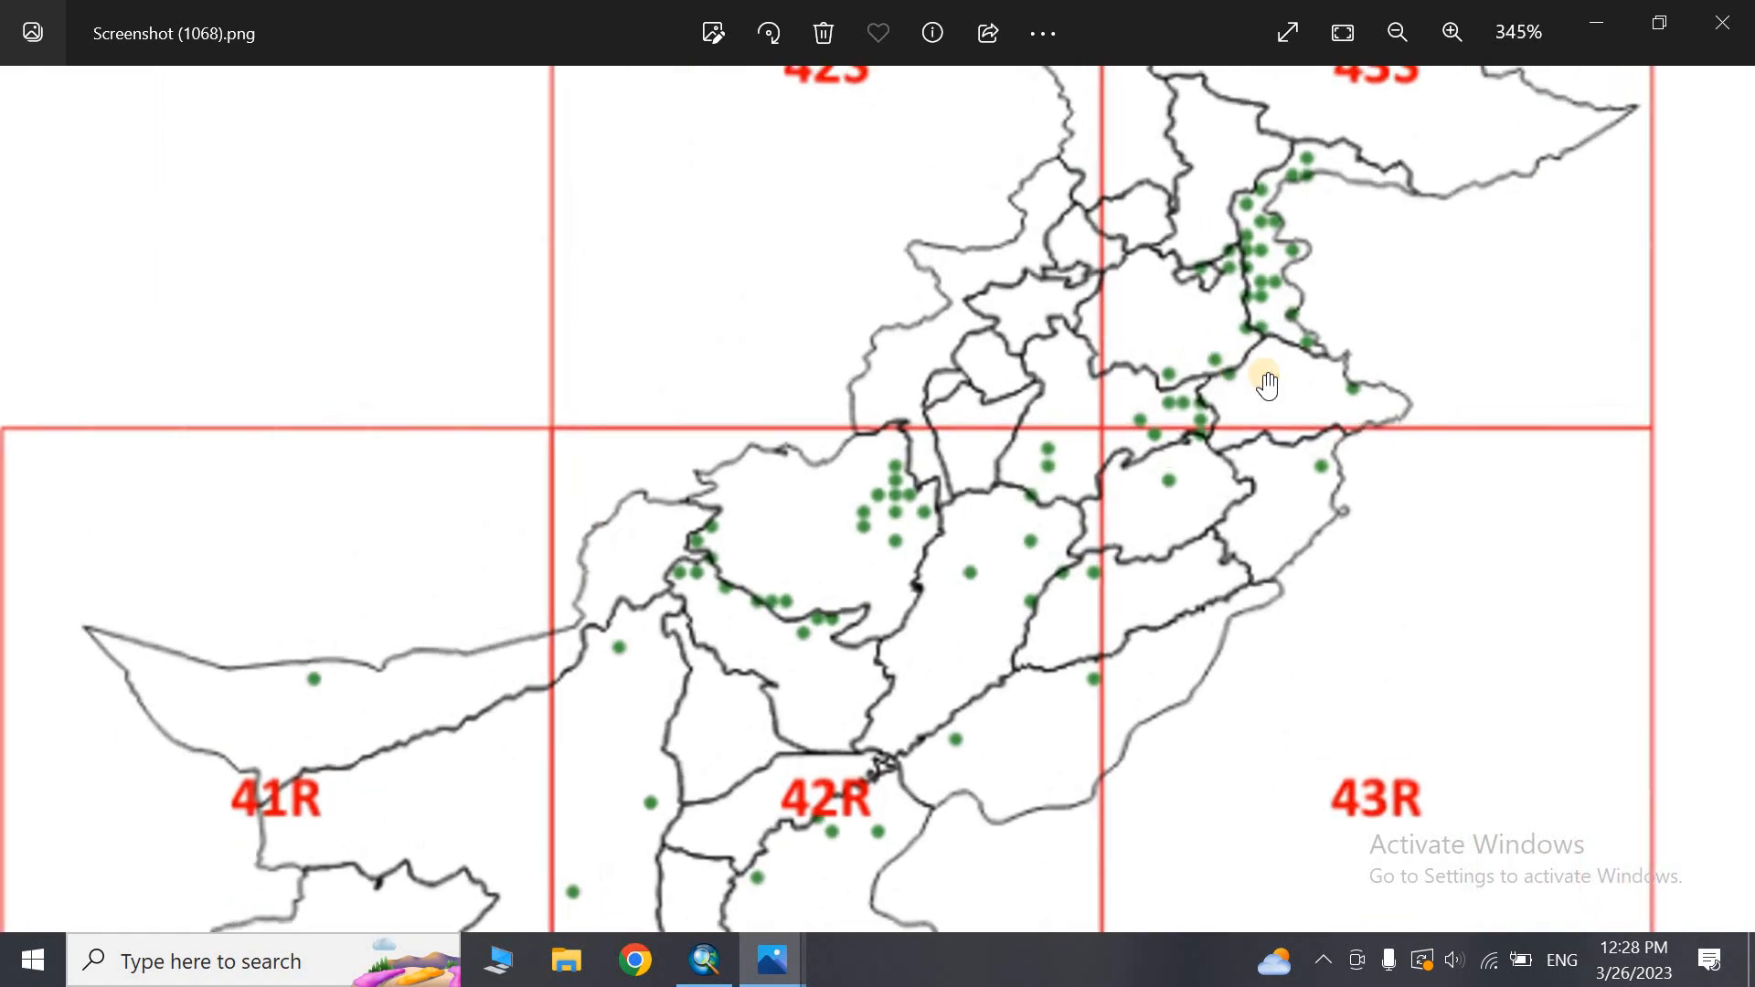
left_click_drag(1262, 365, 1161, 521)
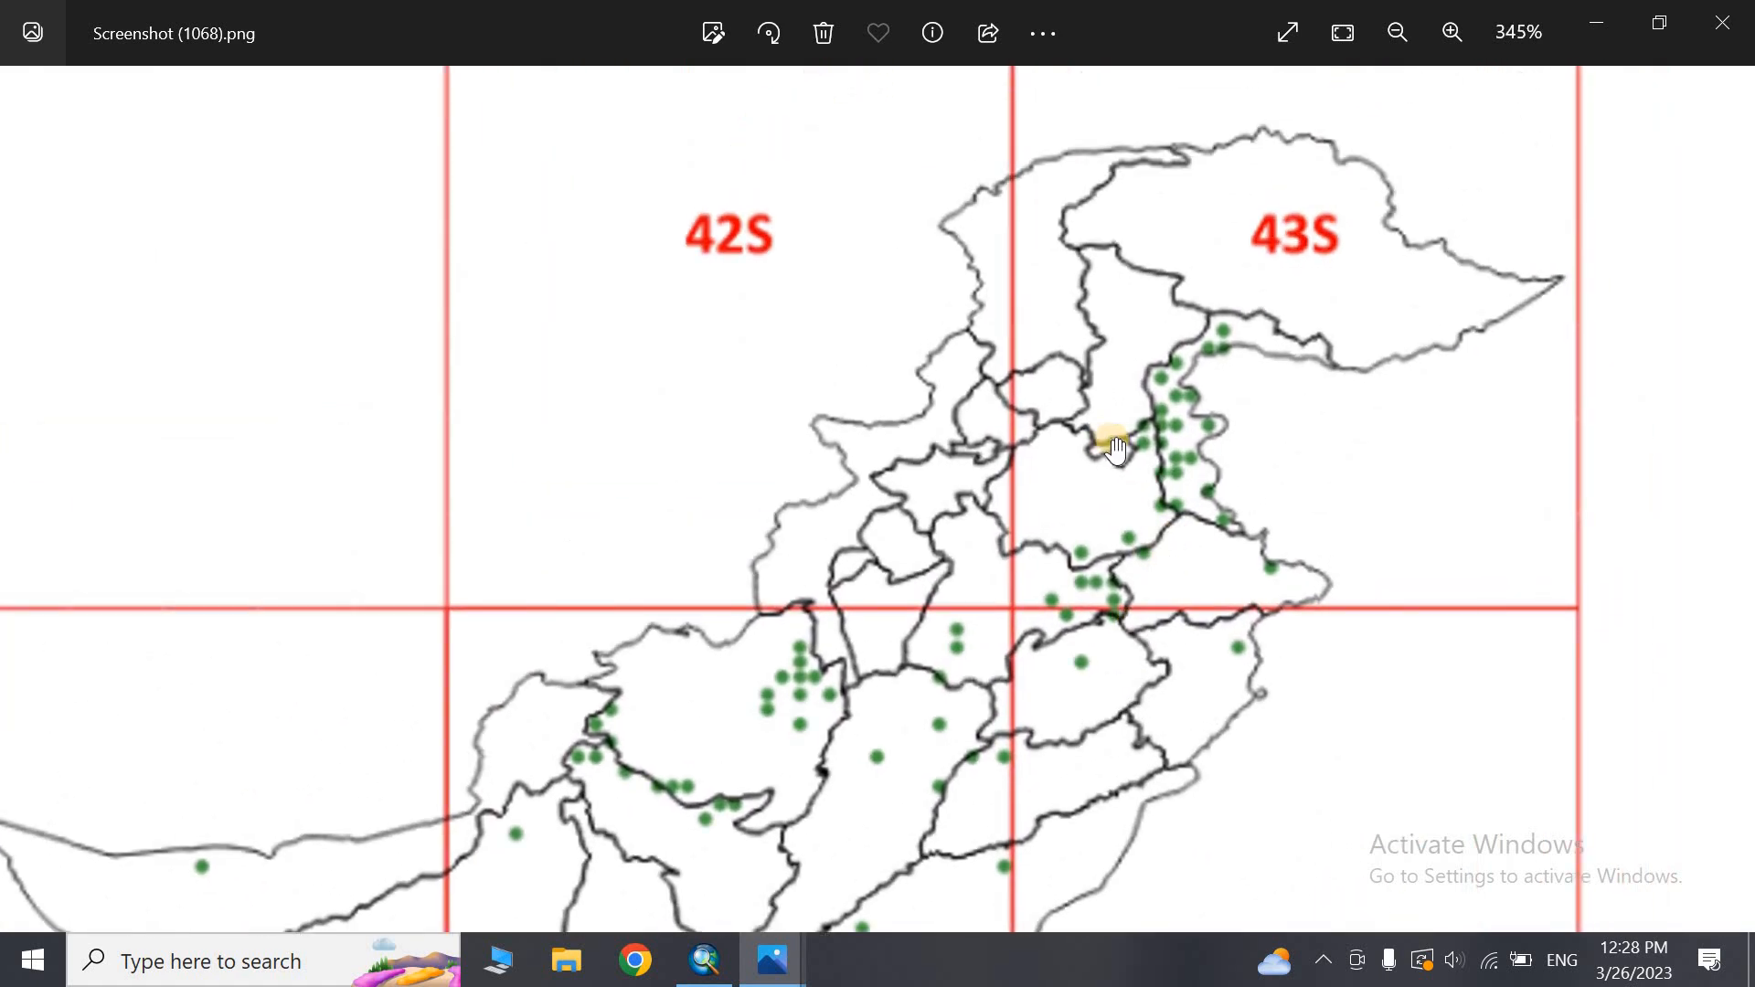
scroll(1109, 439, "up", 4)
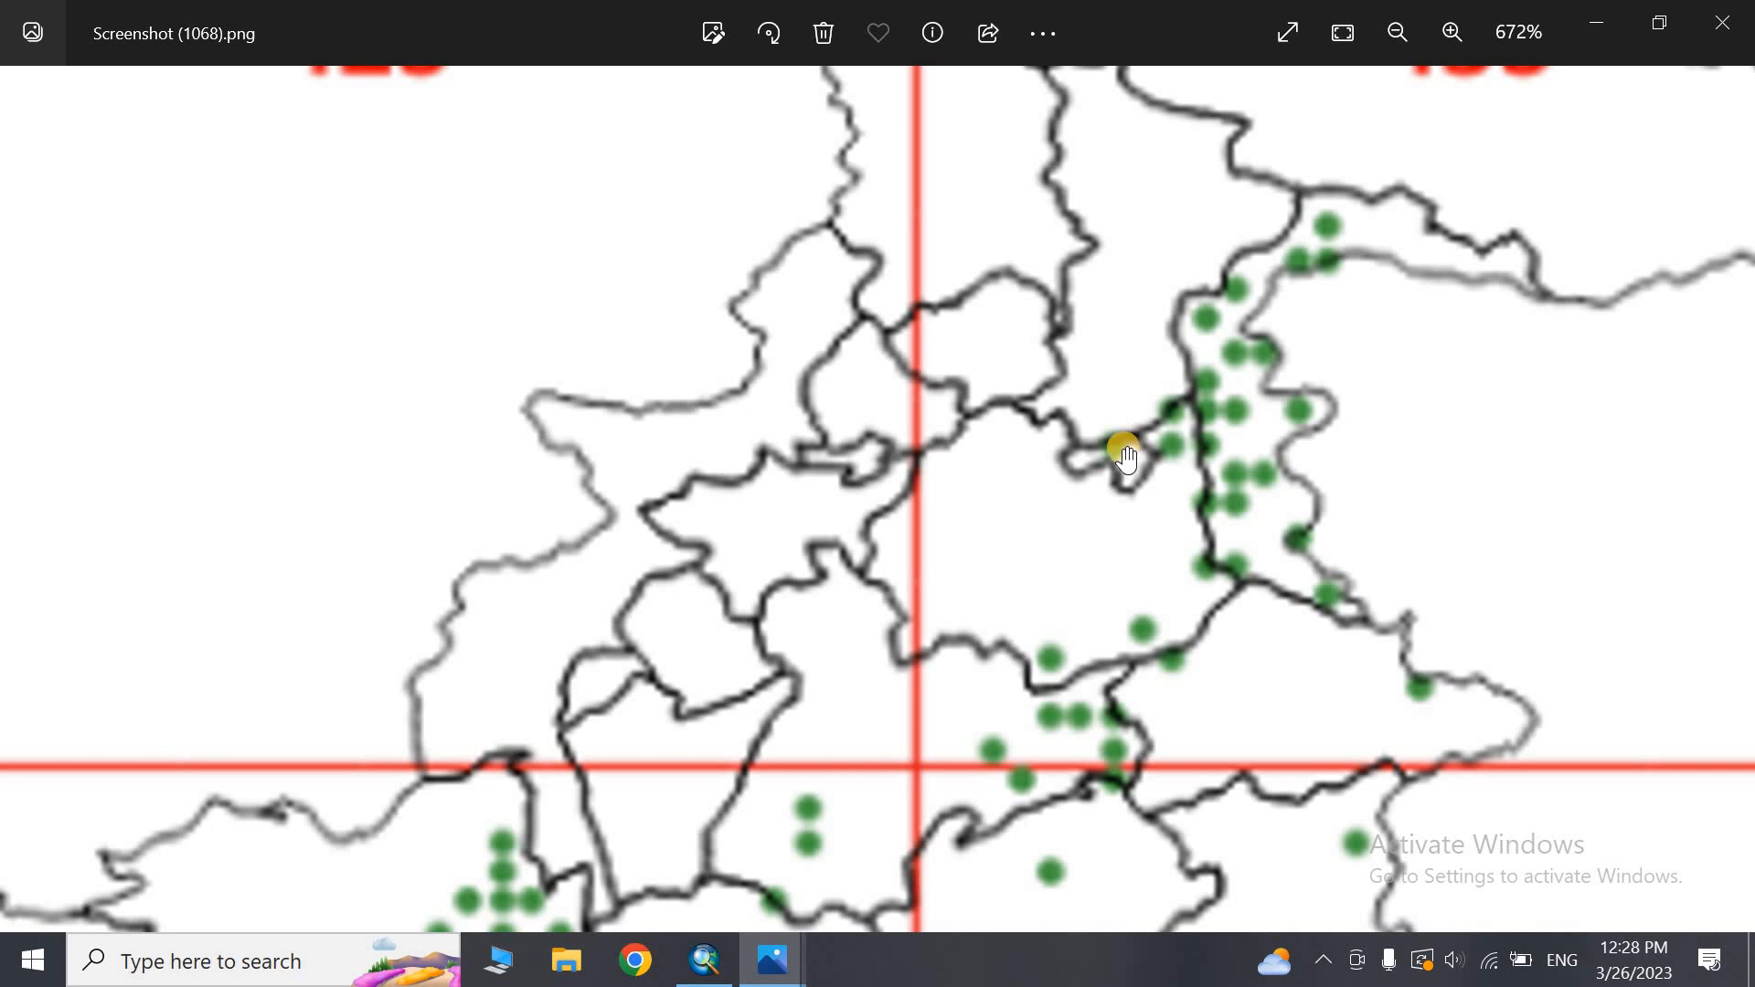
scroll(1127, 457, "down", 5)
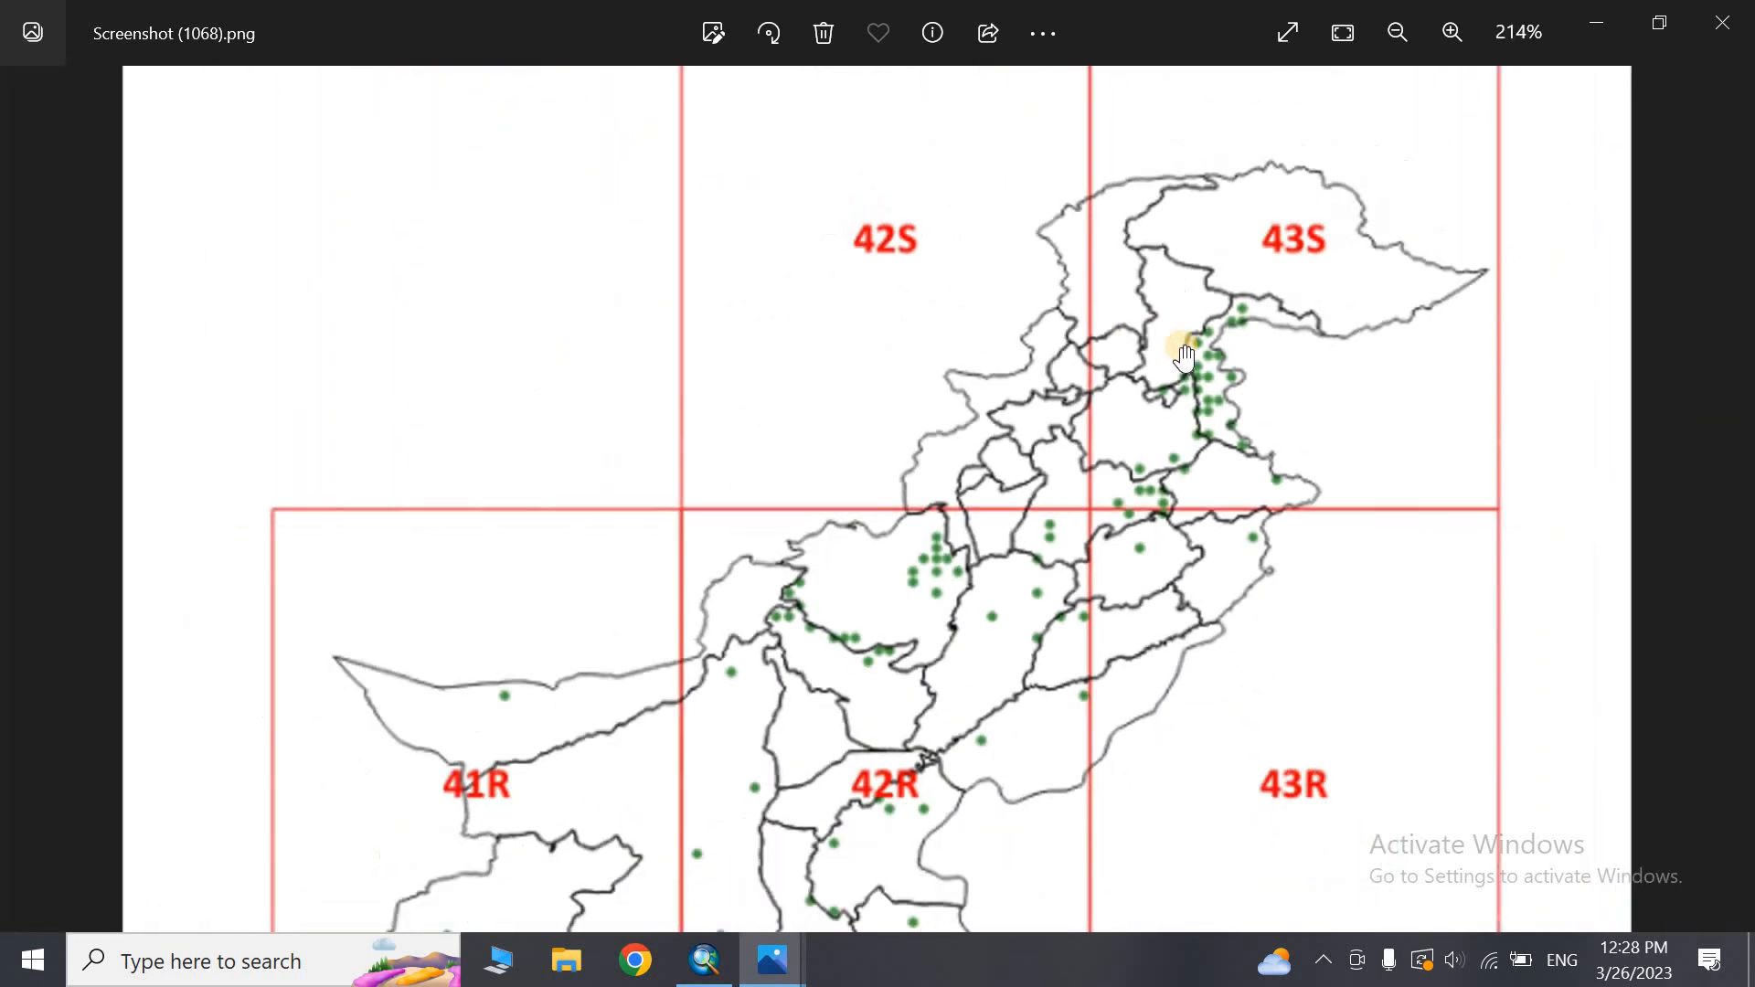
scroll(1186, 358, "down", 1)
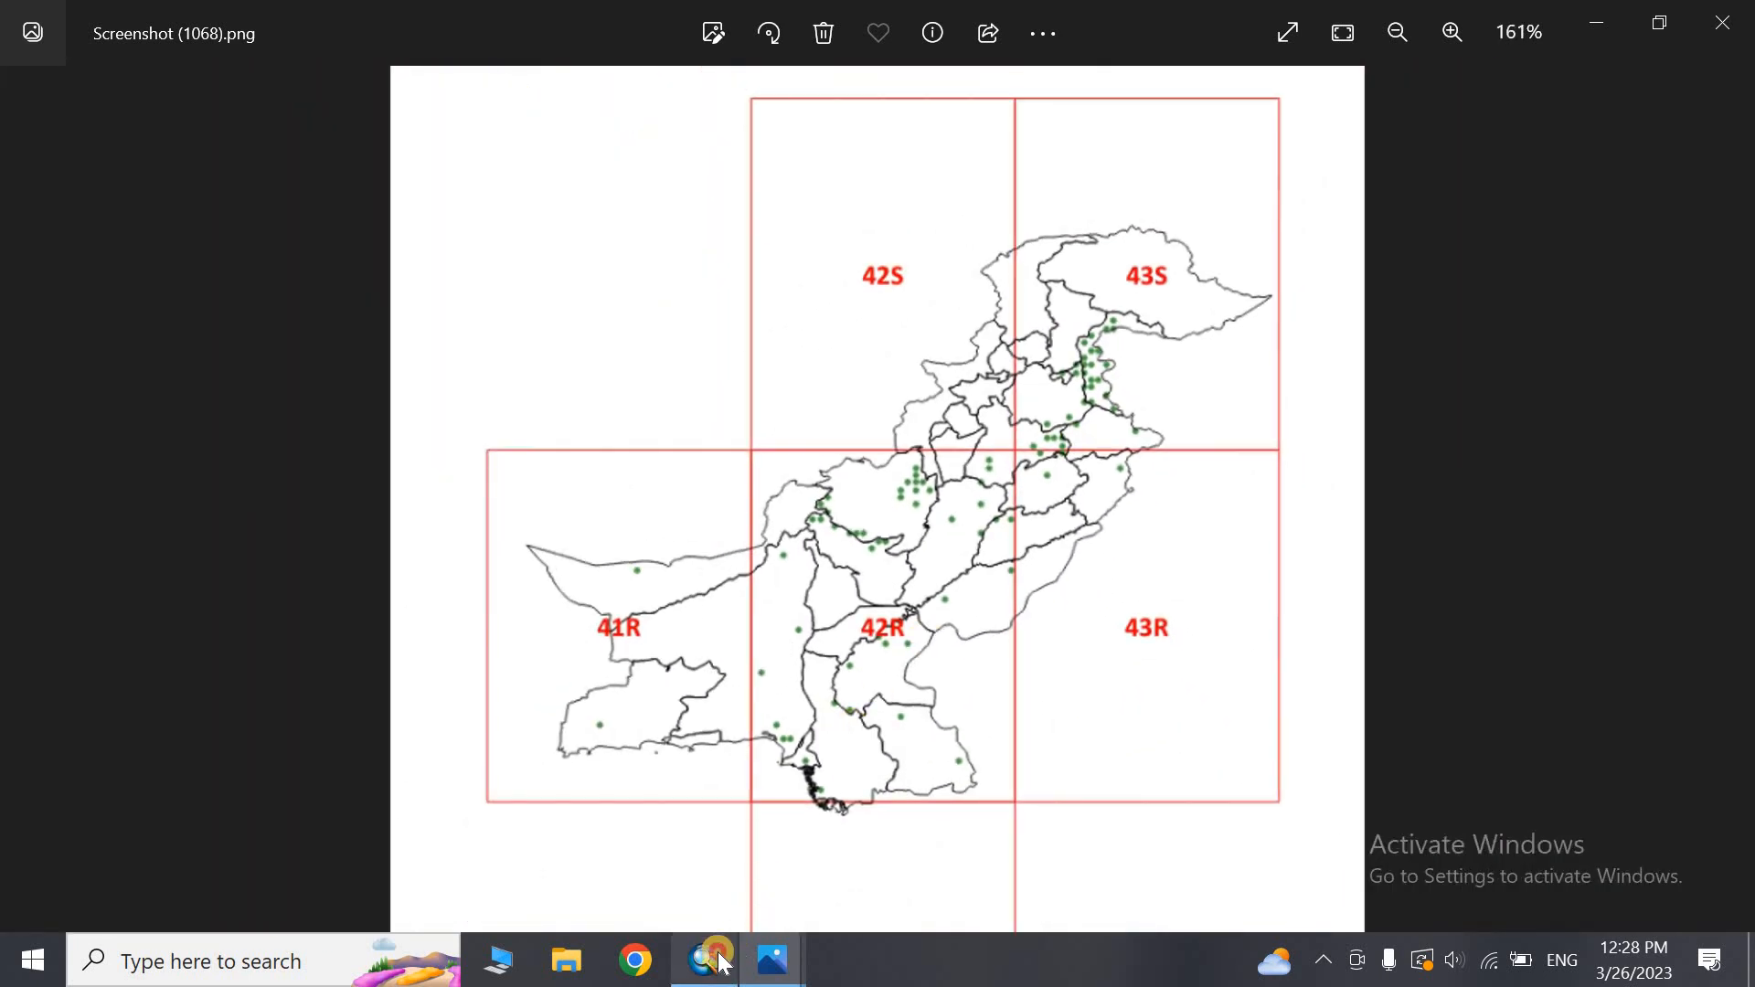
Return to ArcMap, choose WGS 1984 UTM Zone 43N for the Road feature class and accept the default XY tolerance
left_click(722, 962)
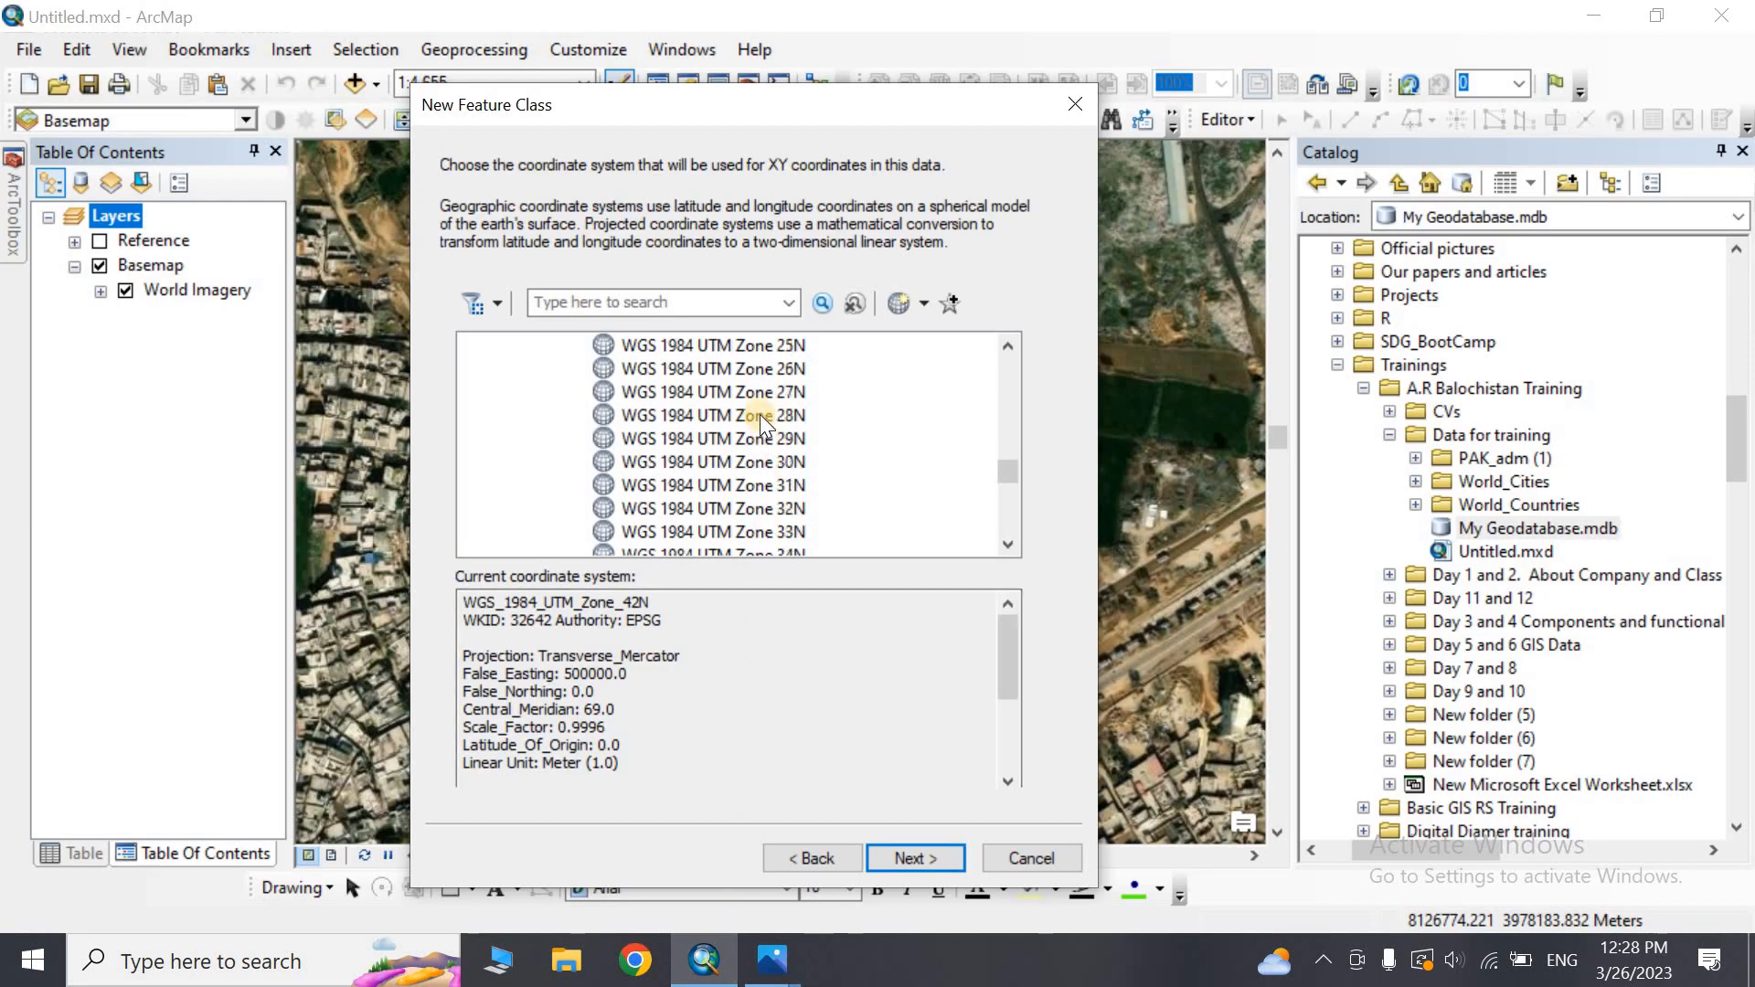
scroll(759, 414, "down", 2)
scroll(700, 443, "down", 3)
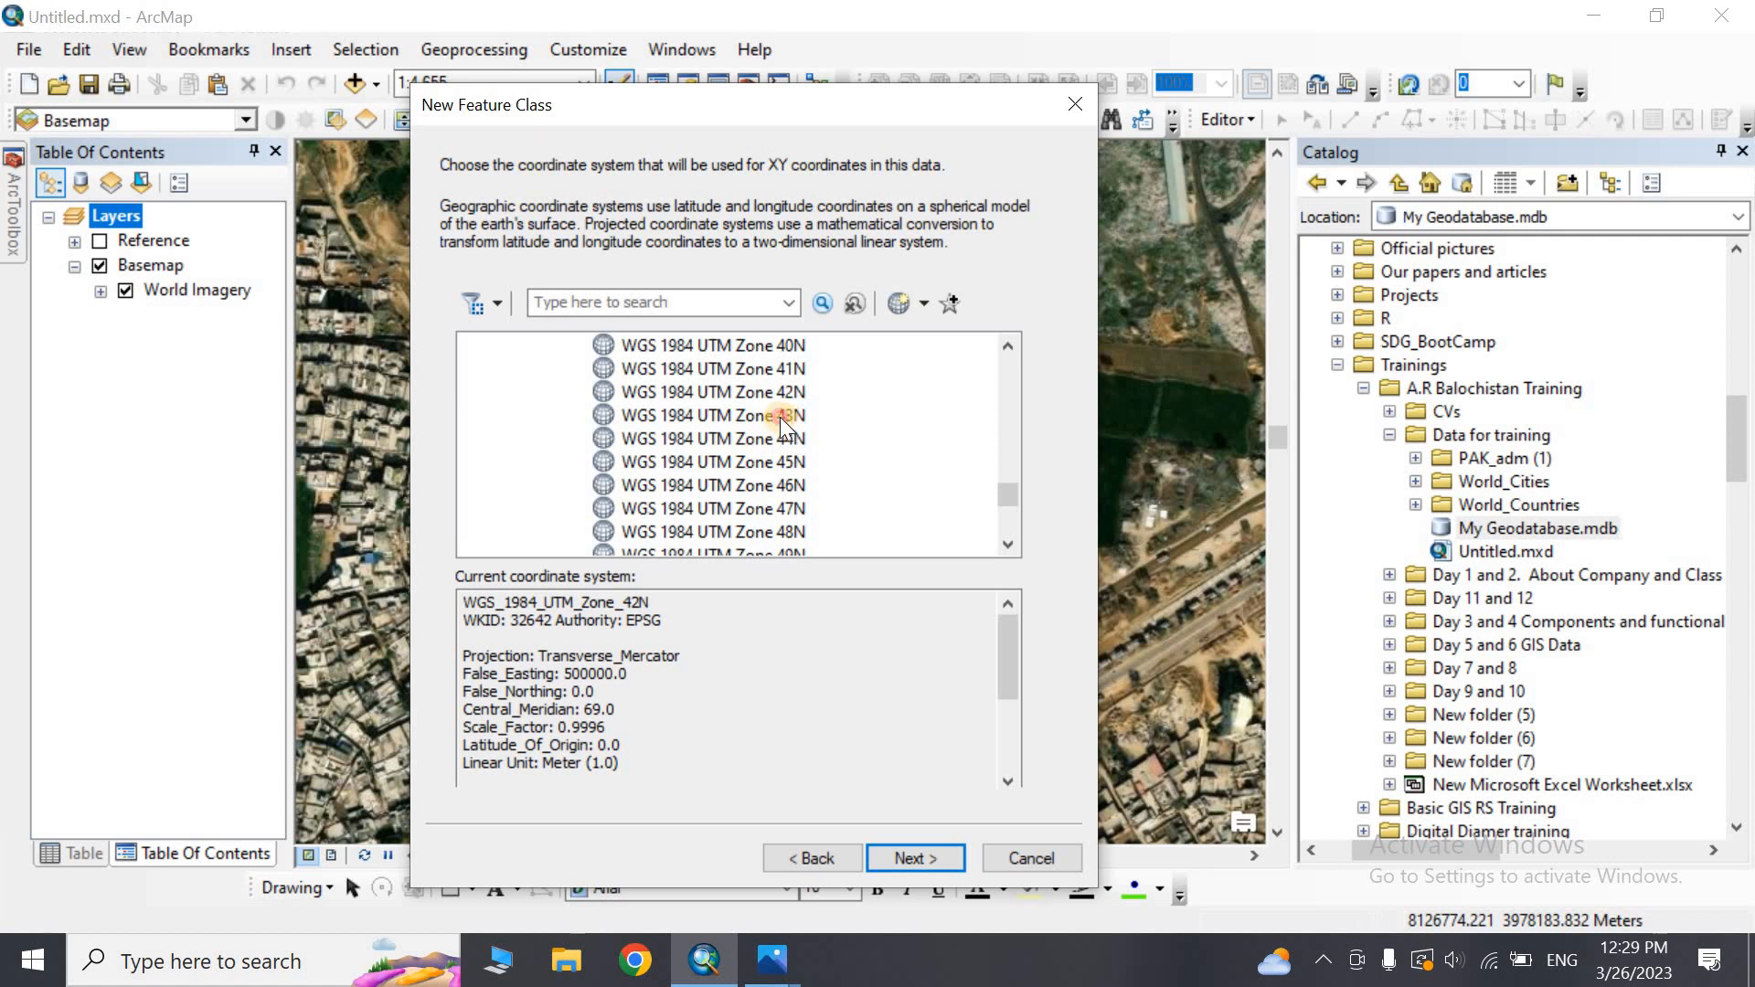
left_click(780, 417)
left_click(919, 854)
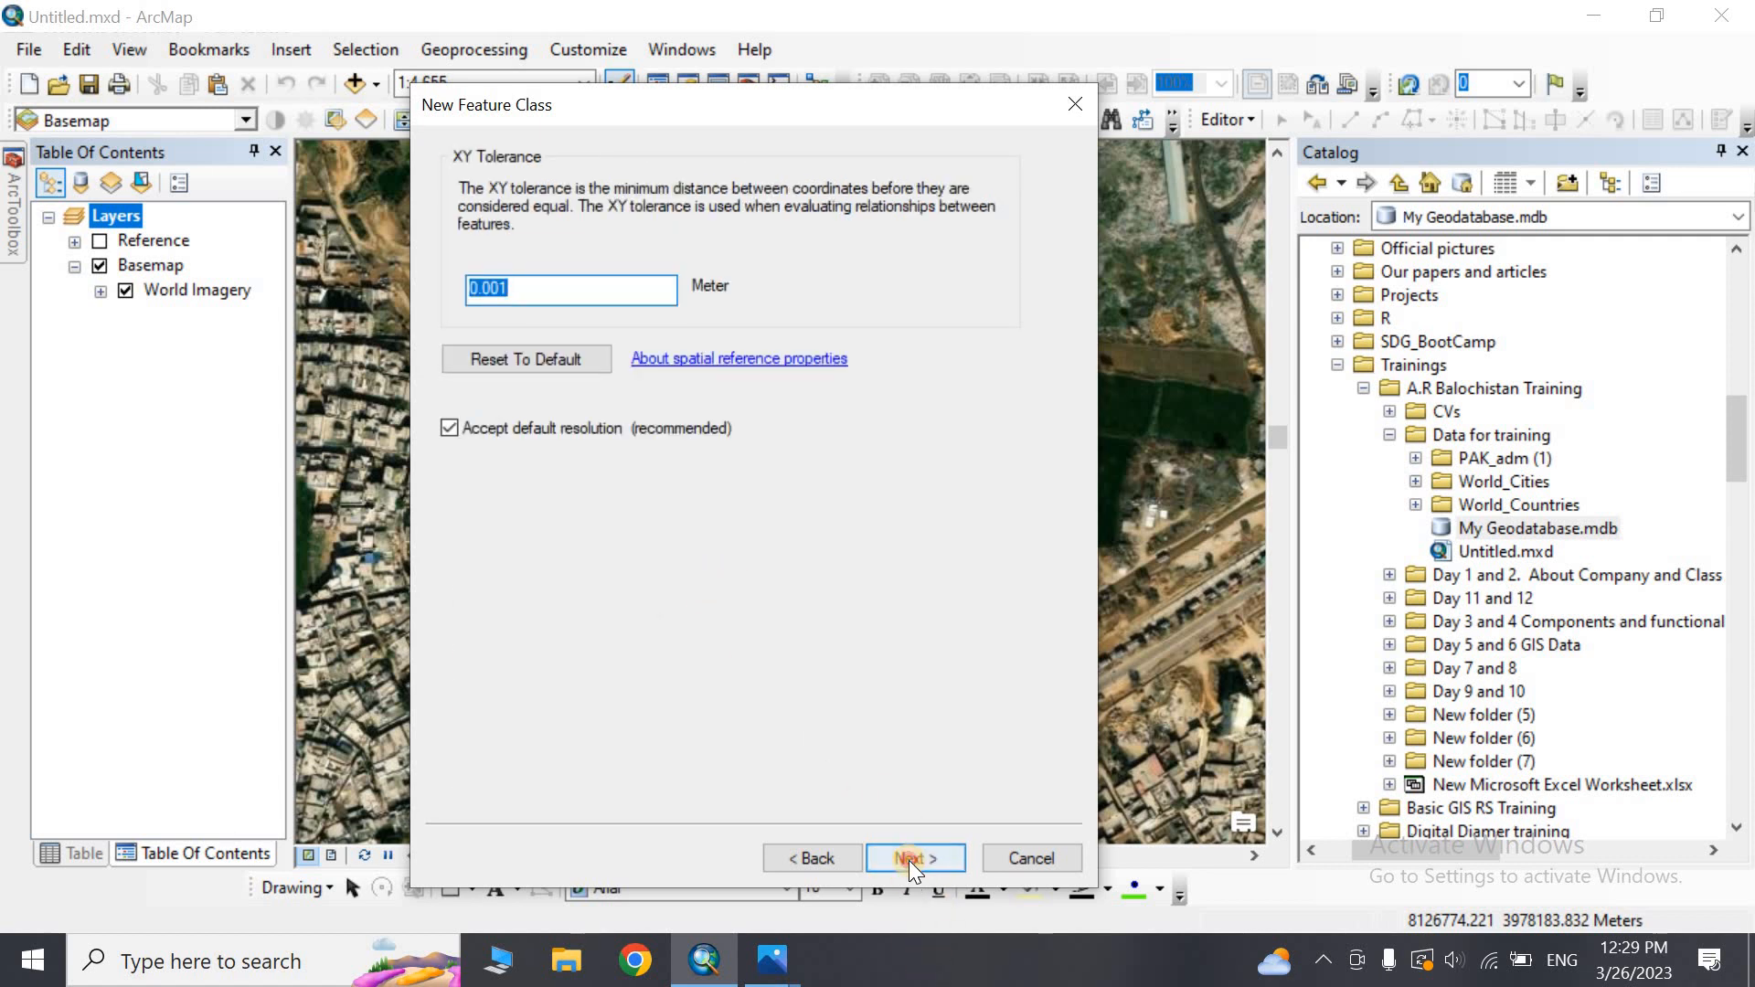
left_click(909, 859)
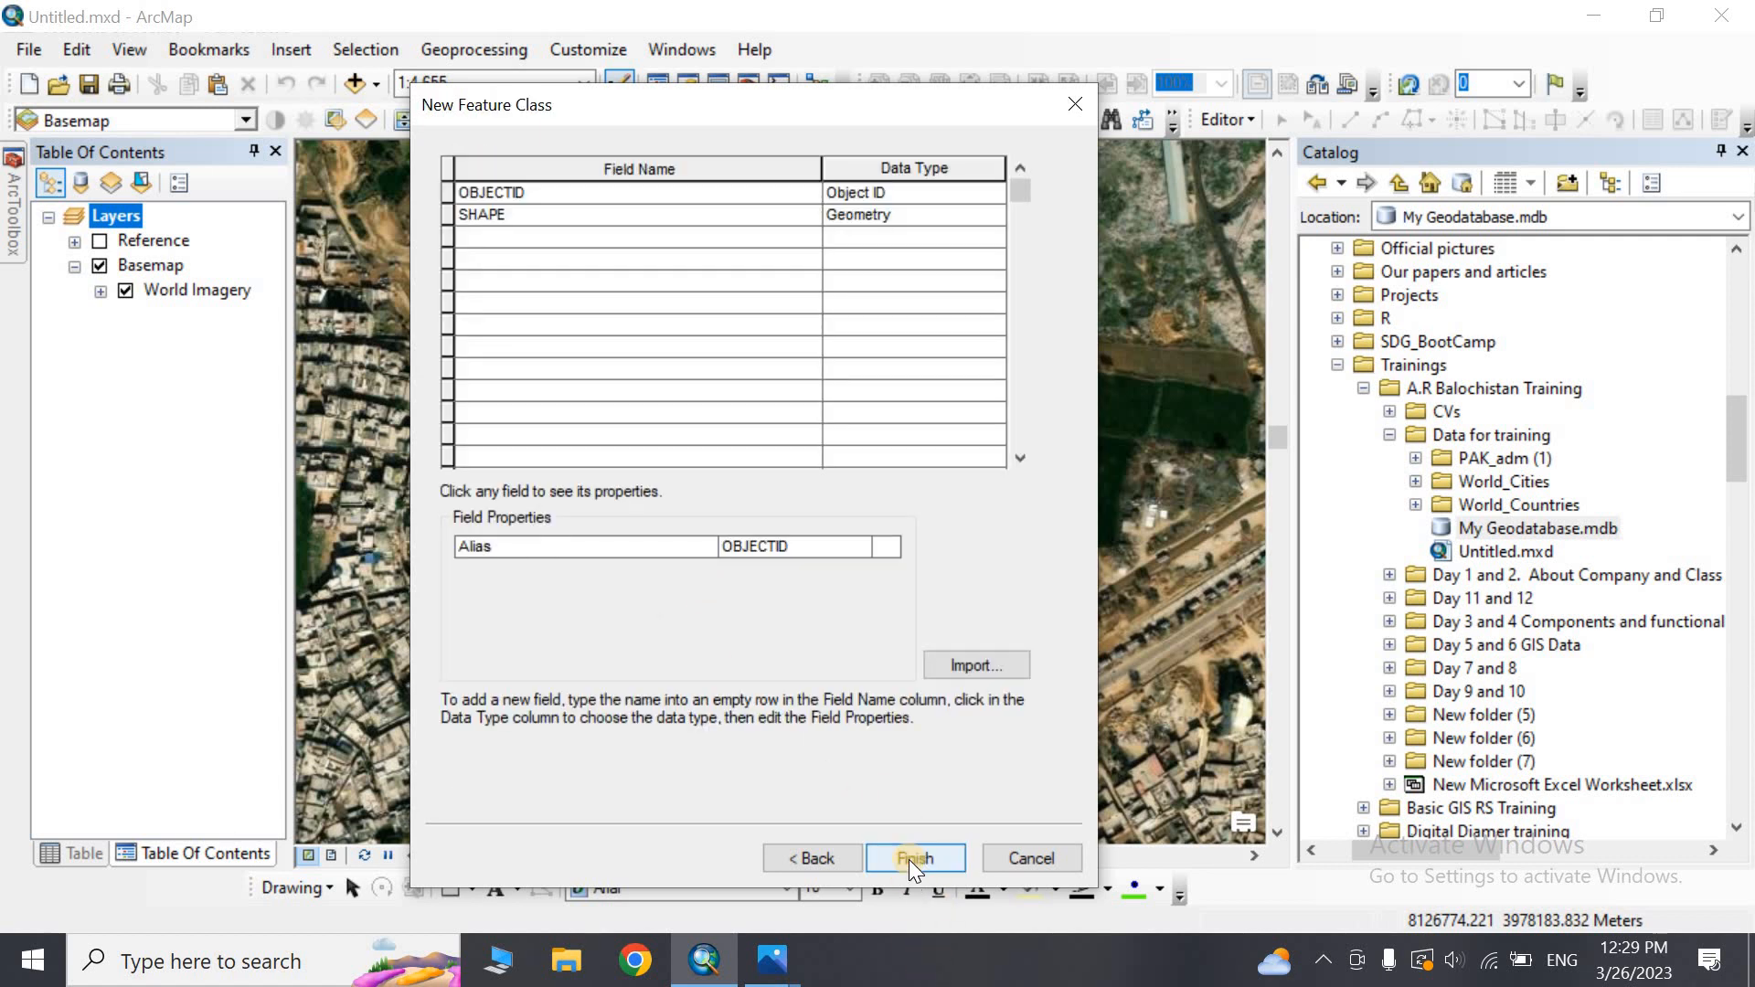
Add an attribute field called Name with the Text data type to the new Road feature class
left_click(512, 238)
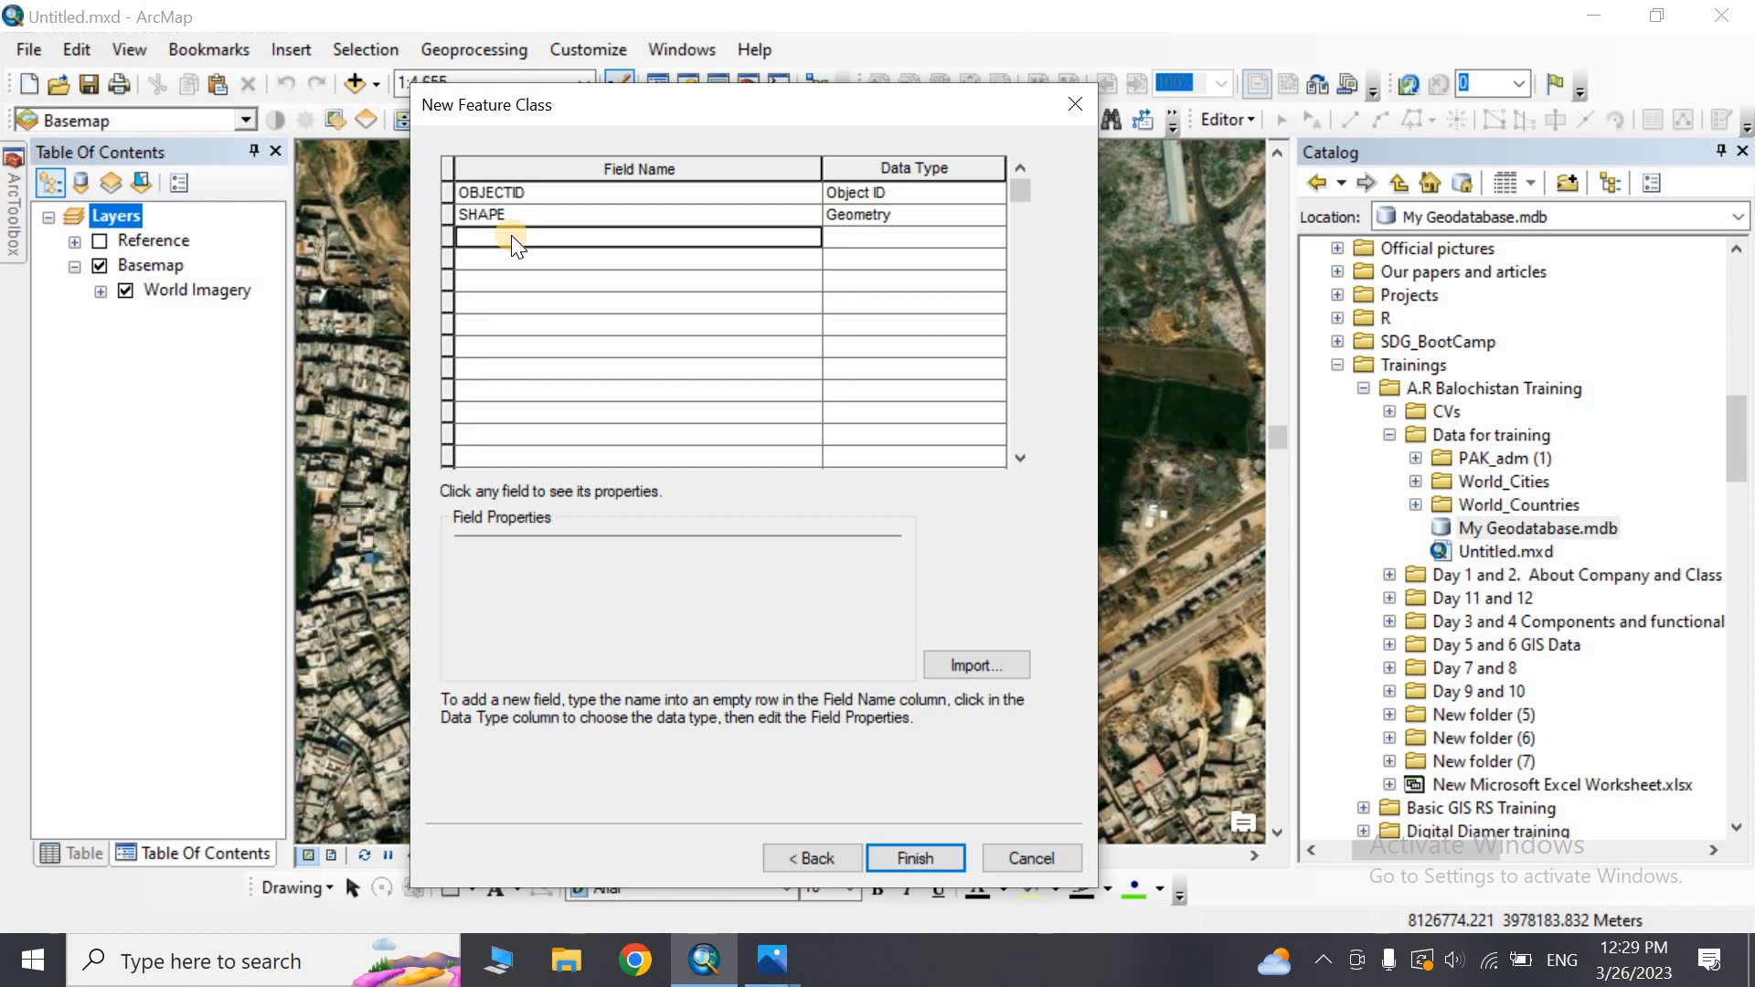
type("N")
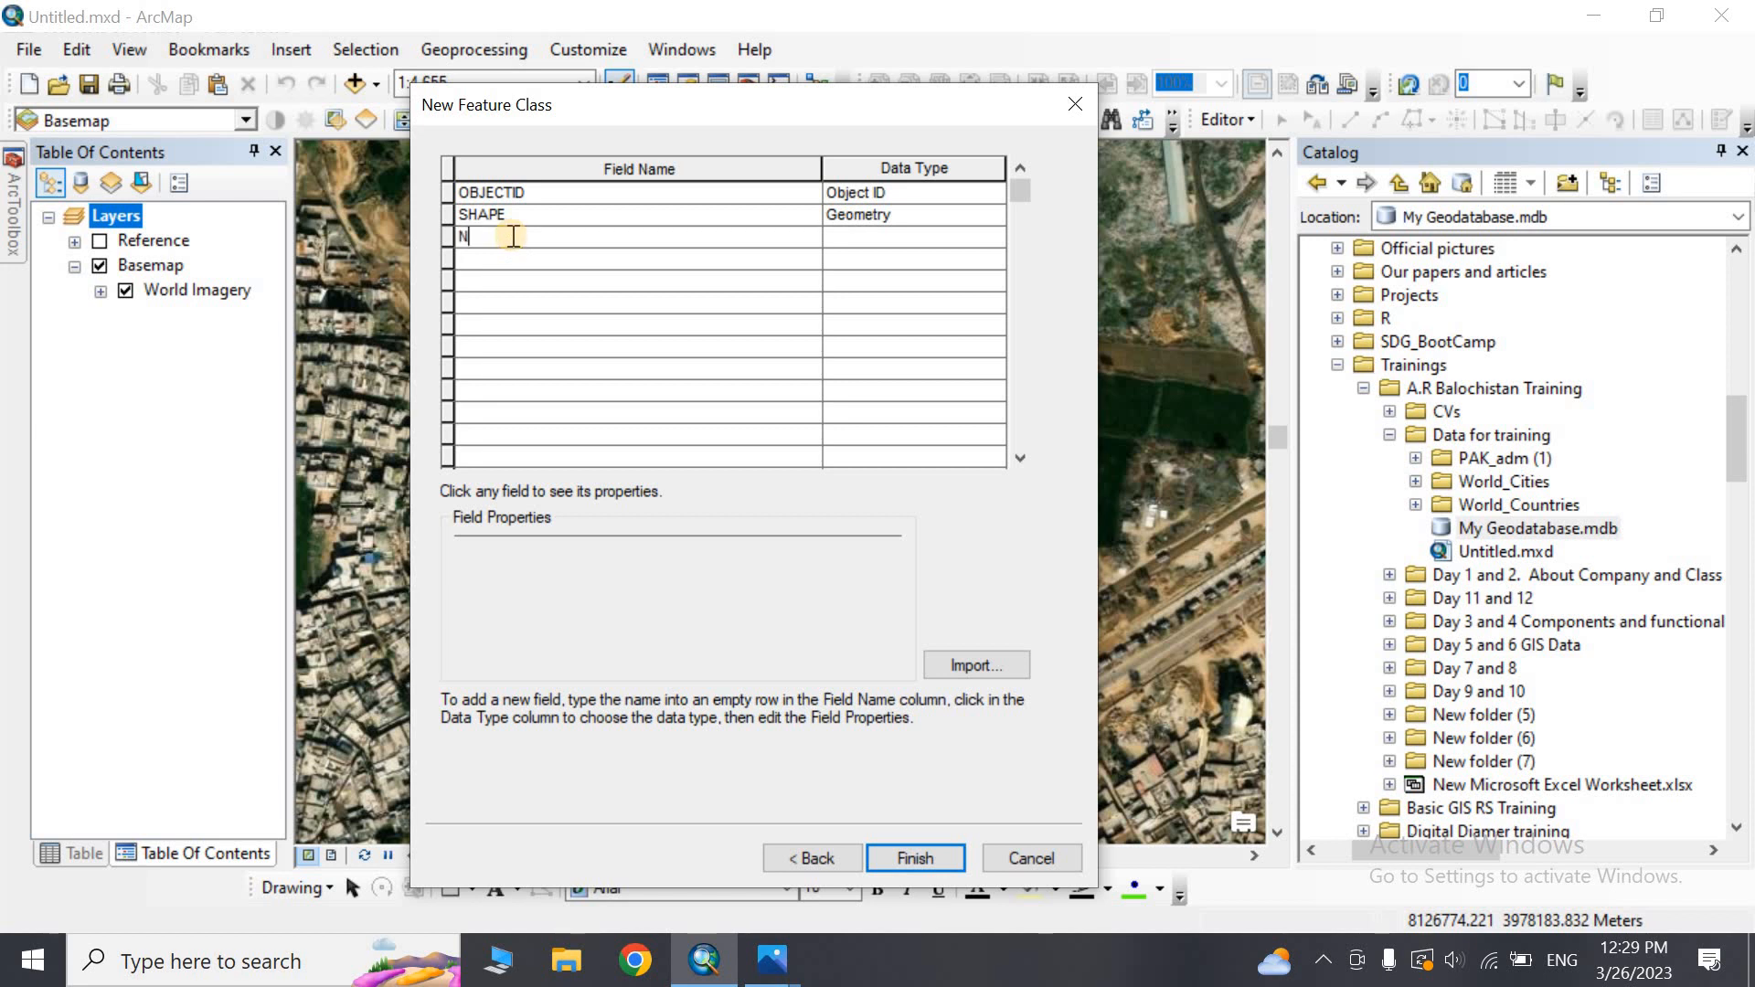
type("ame")
left_click(854, 238)
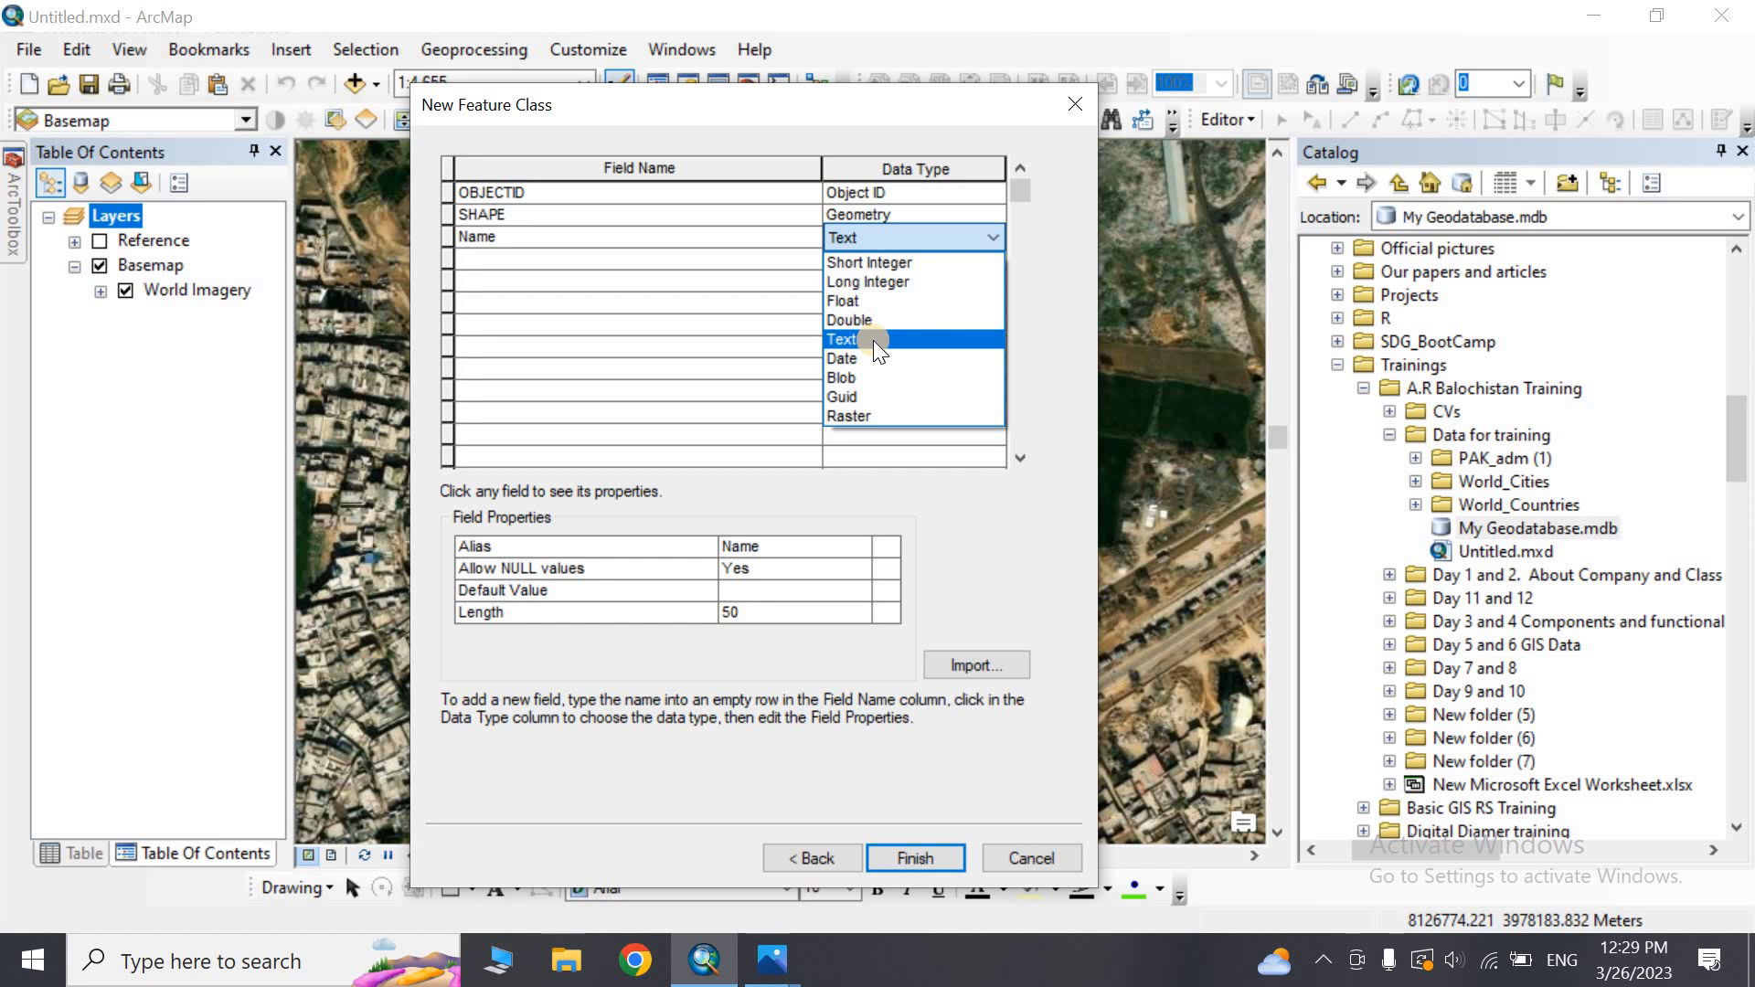
left_click(874, 340)
Add a Length field with the Double data type and finish creating the Road feature class
left_click(512, 259)
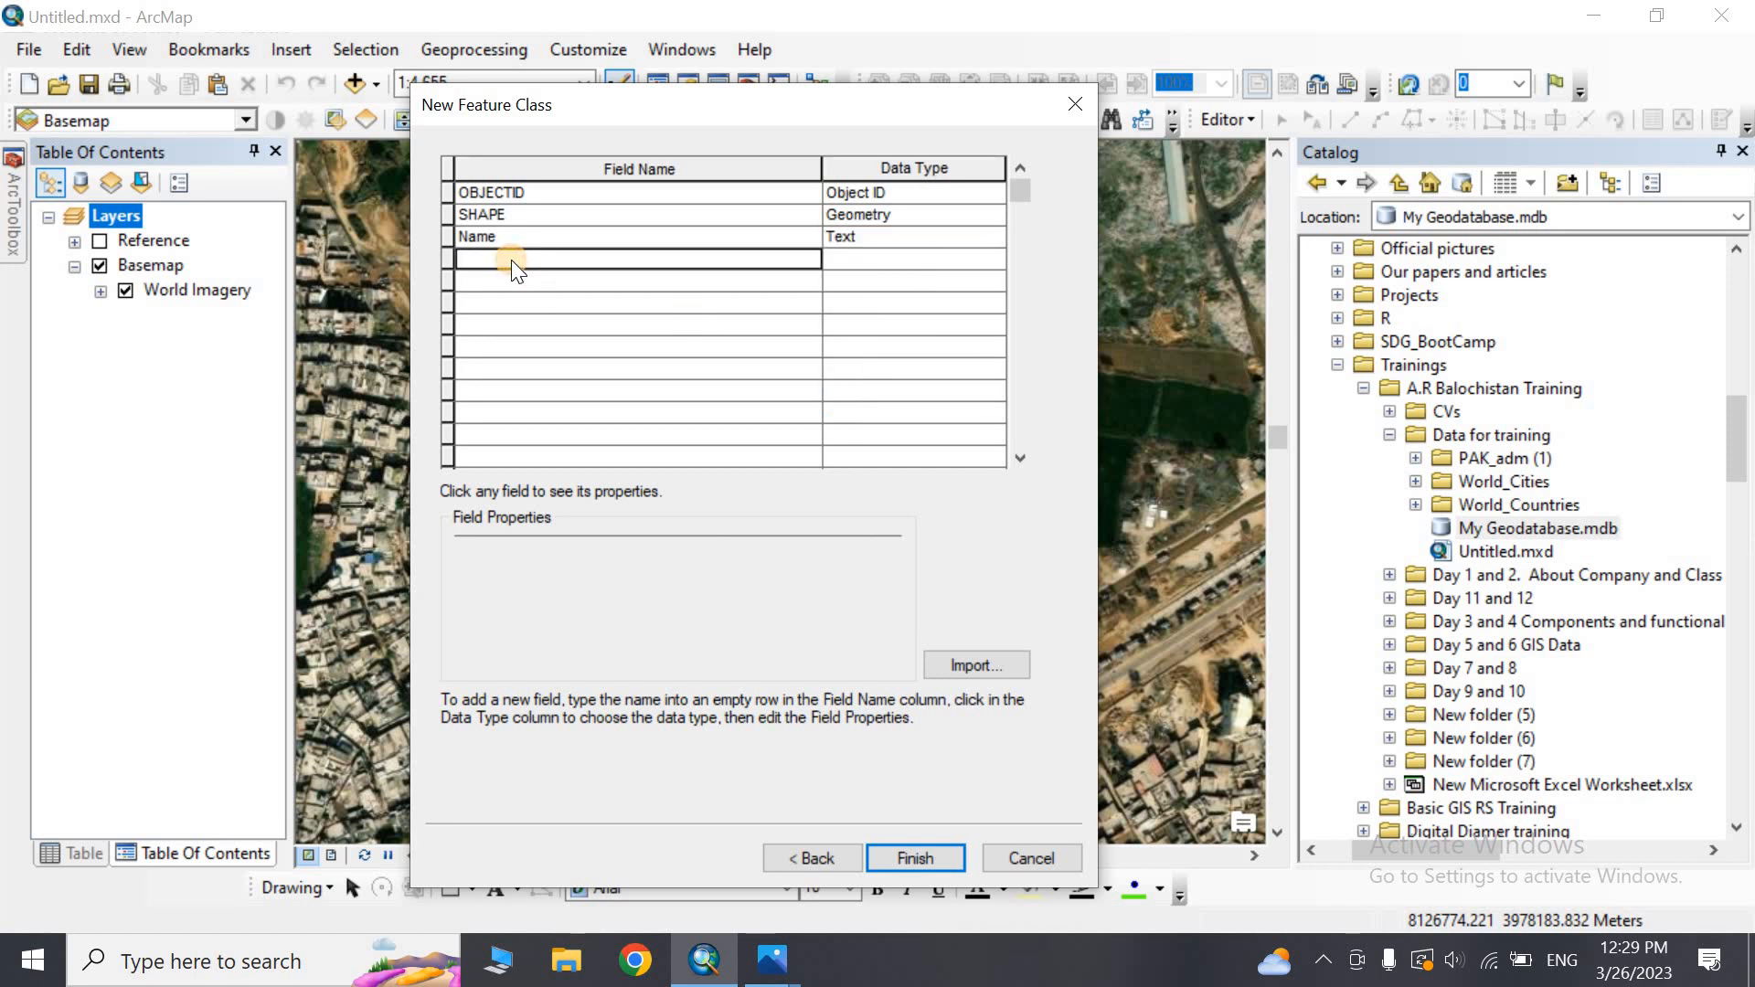
type("L")
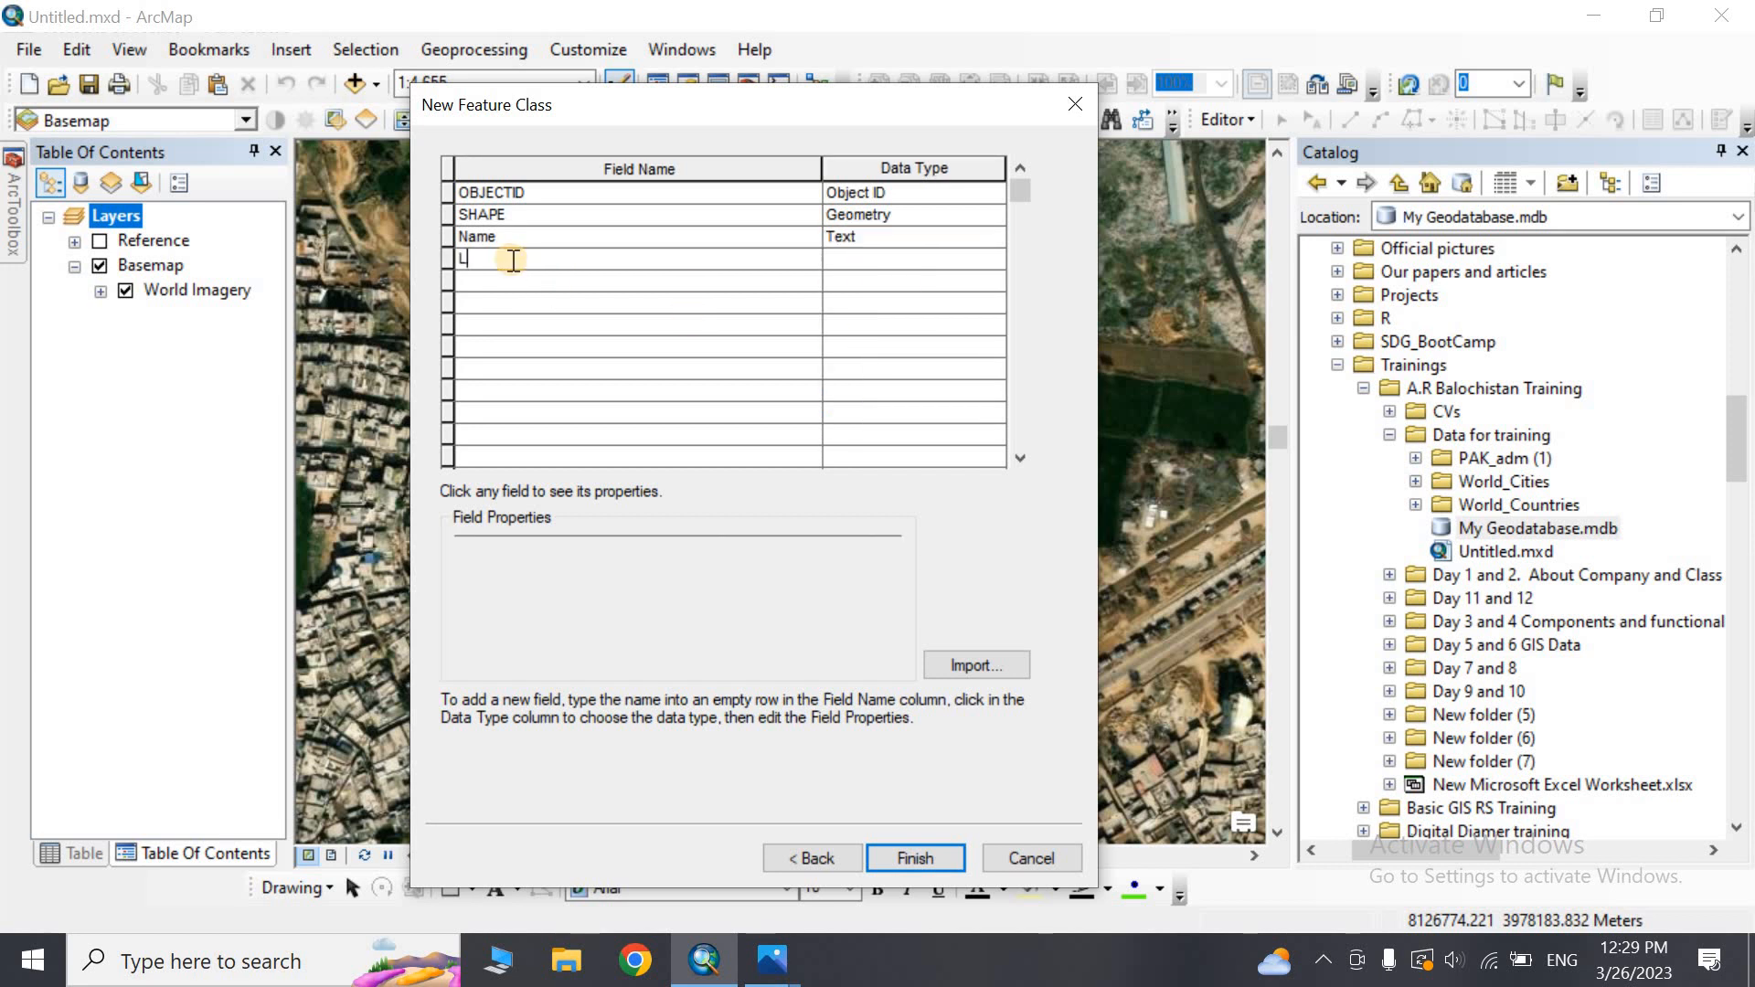
type("ength")
left_click(861, 260)
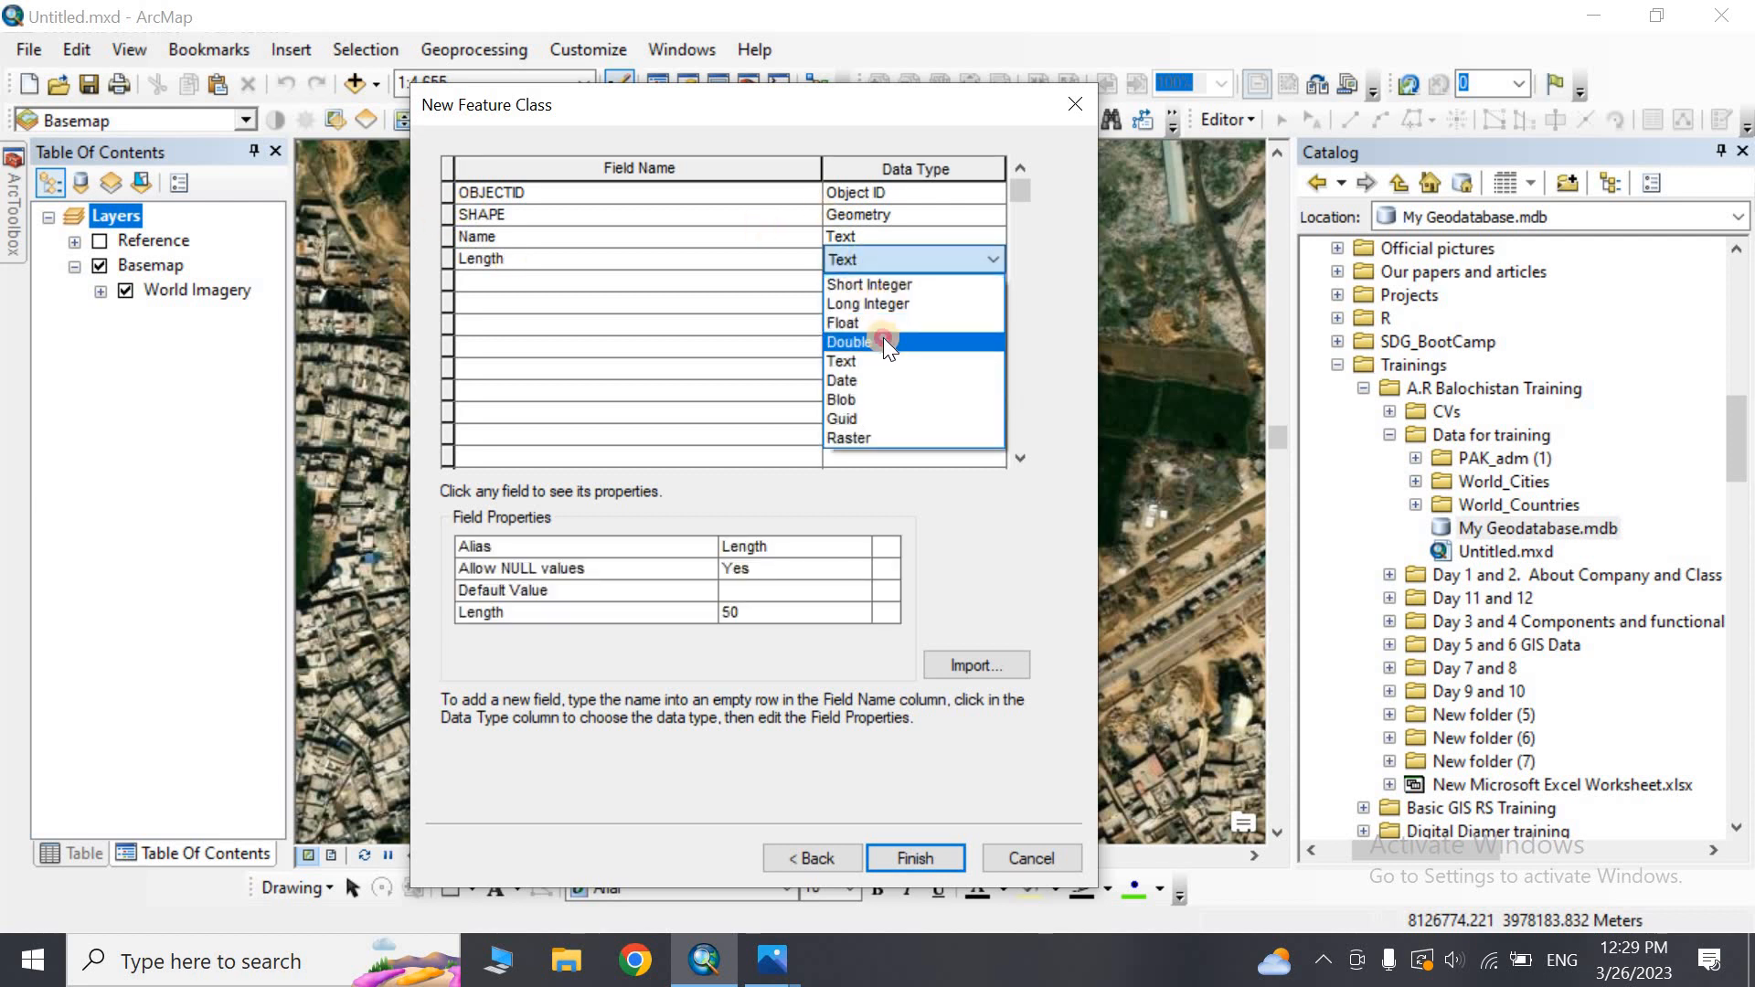
left_click(882, 340)
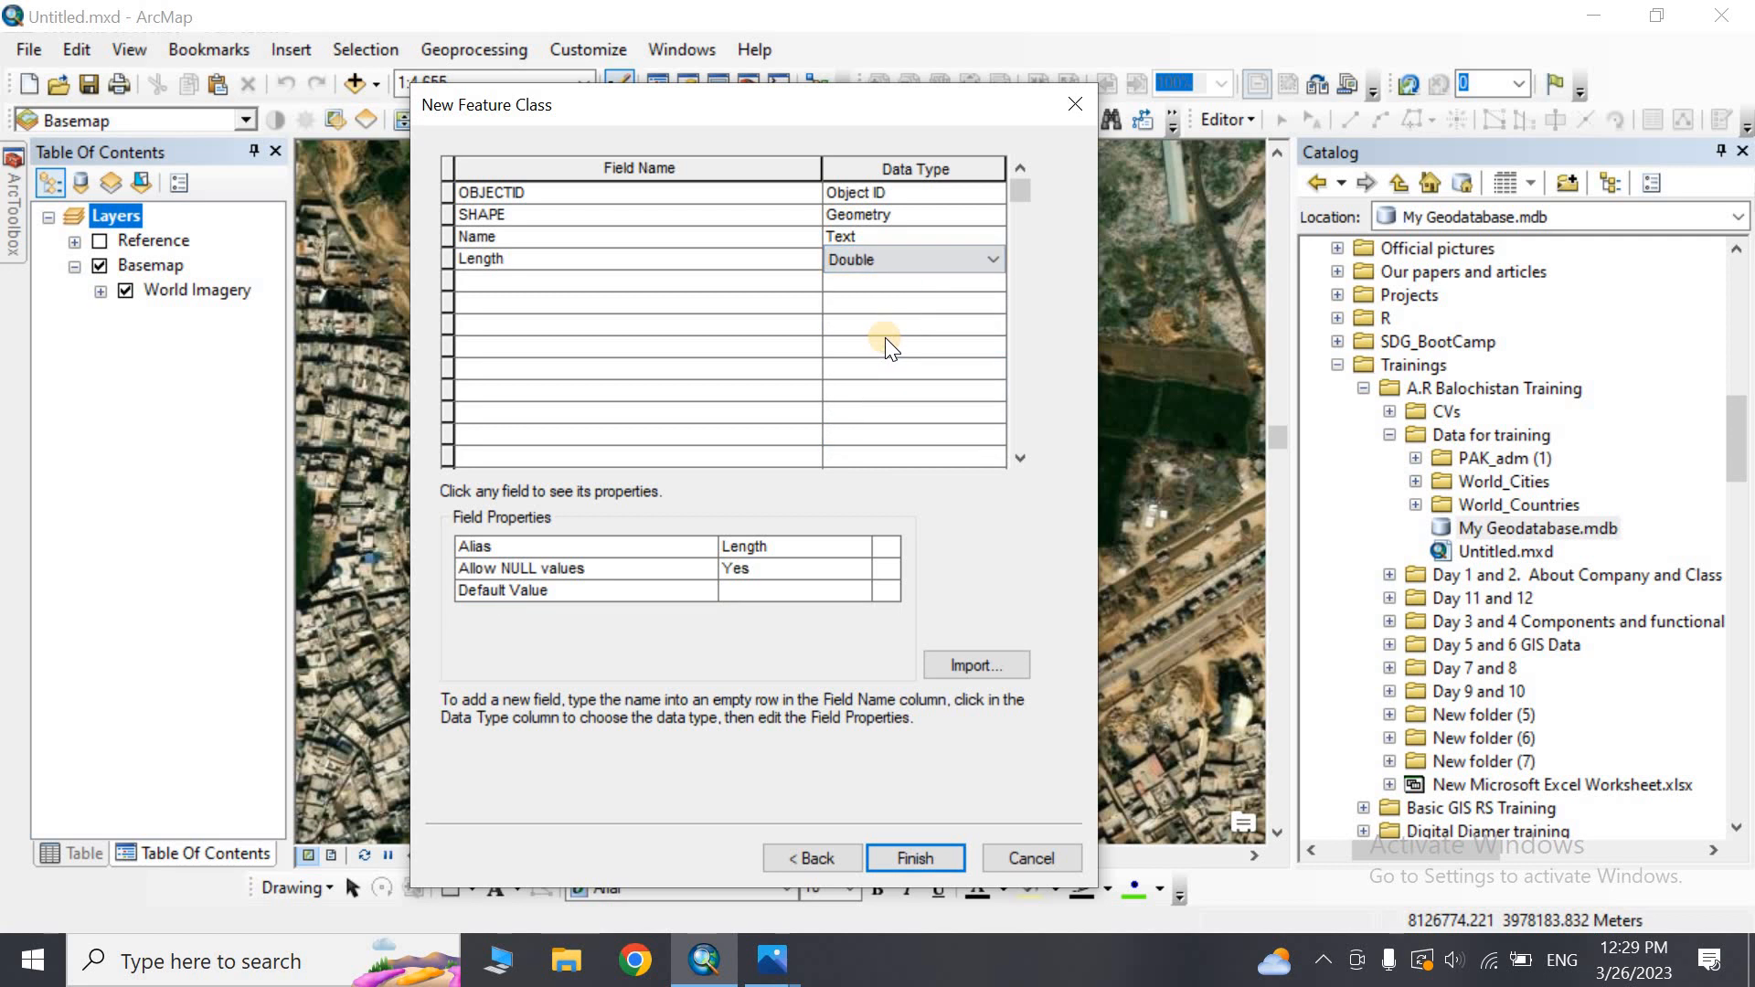
left_click(495, 281)
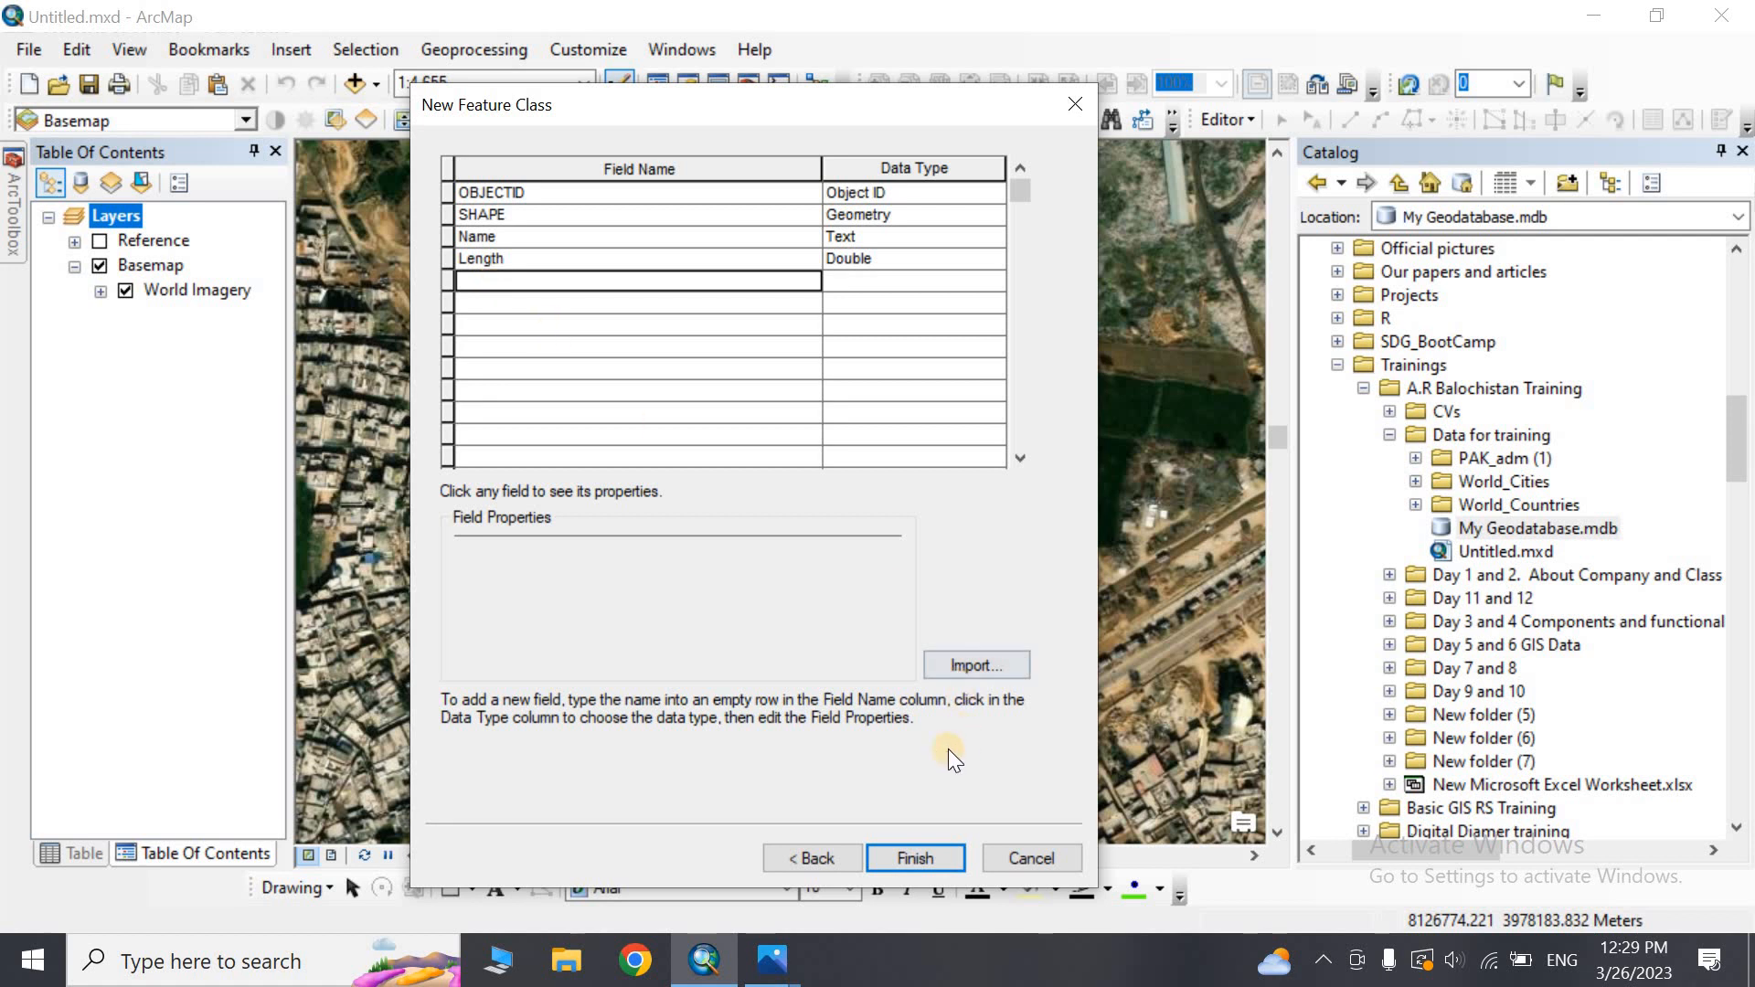
left_click(914, 859)
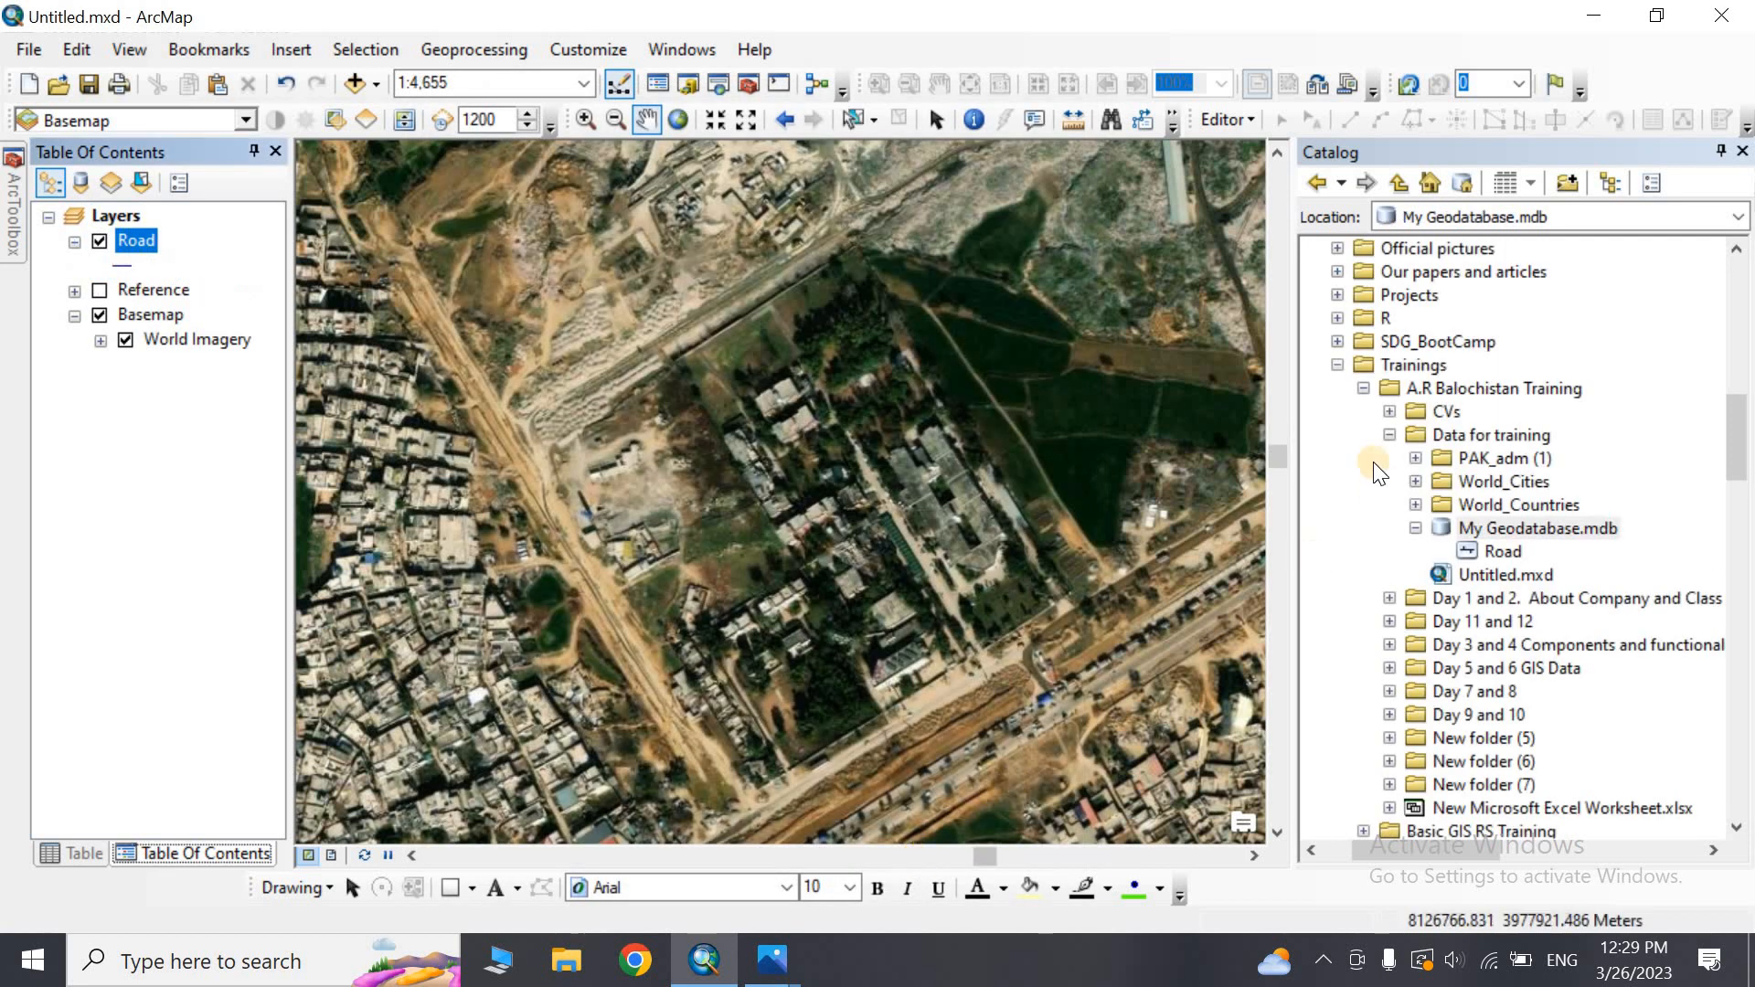
Open the attribute table of the Road layer and examine its fields through to SHAPE_Length
left_click(1503, 551)
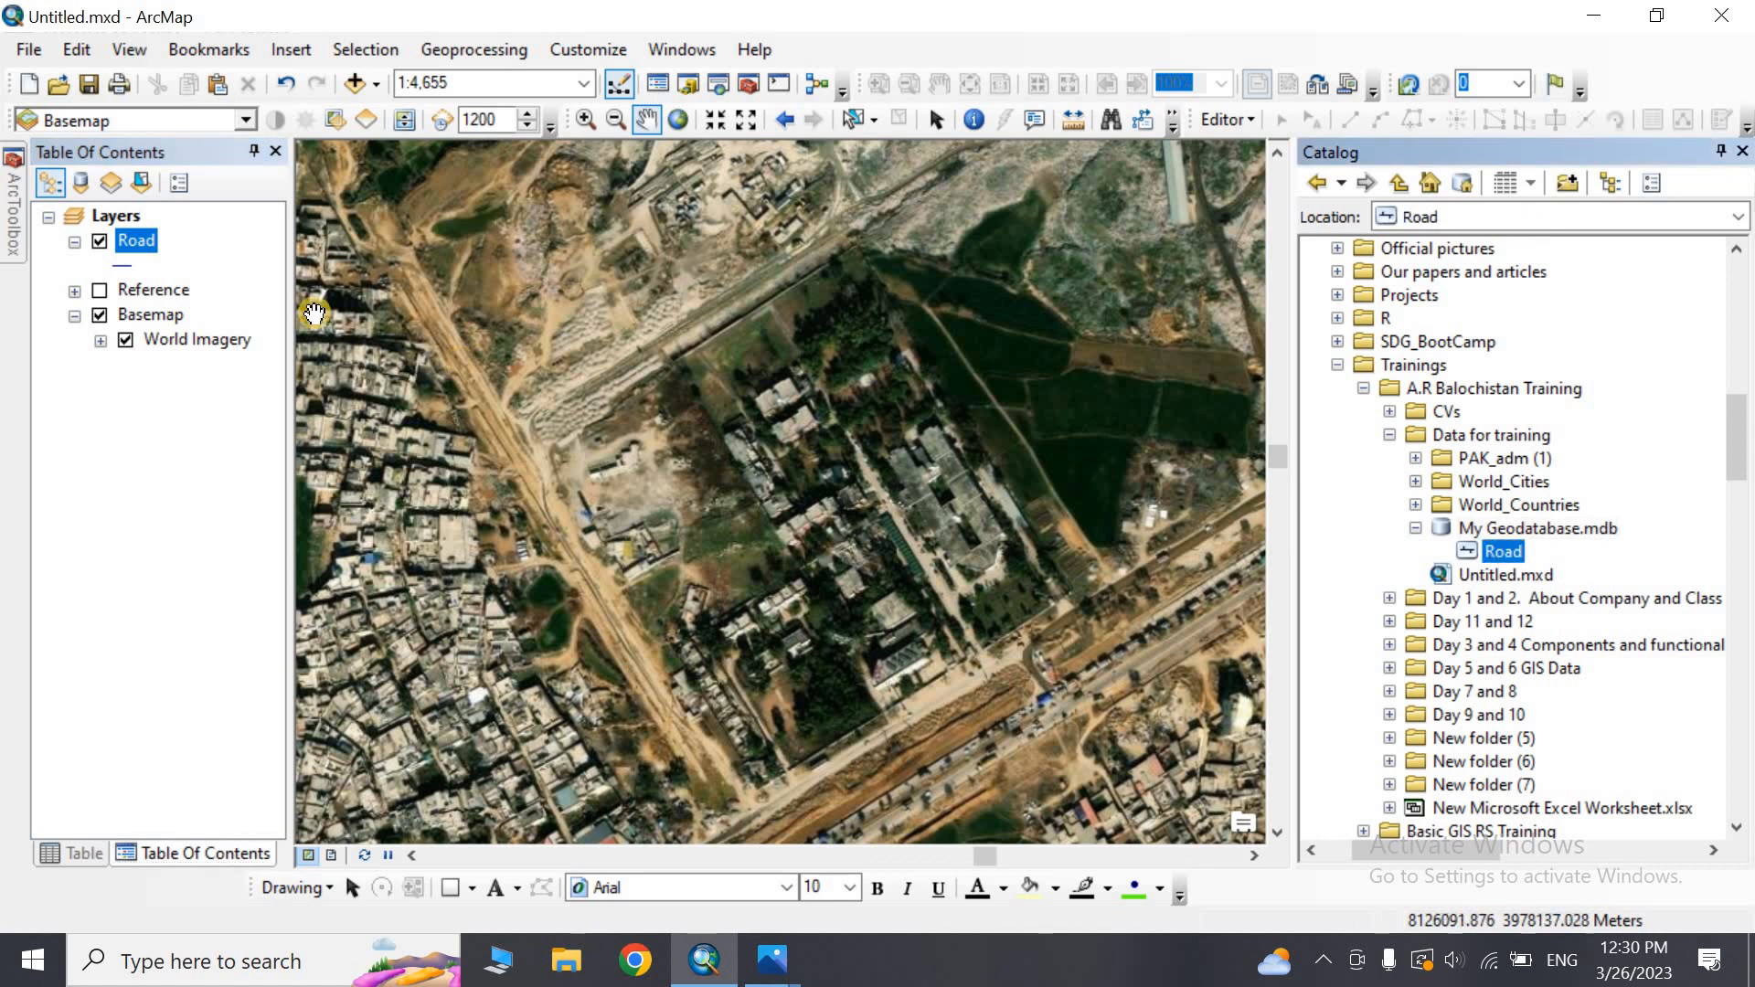
left_click(146, 242)
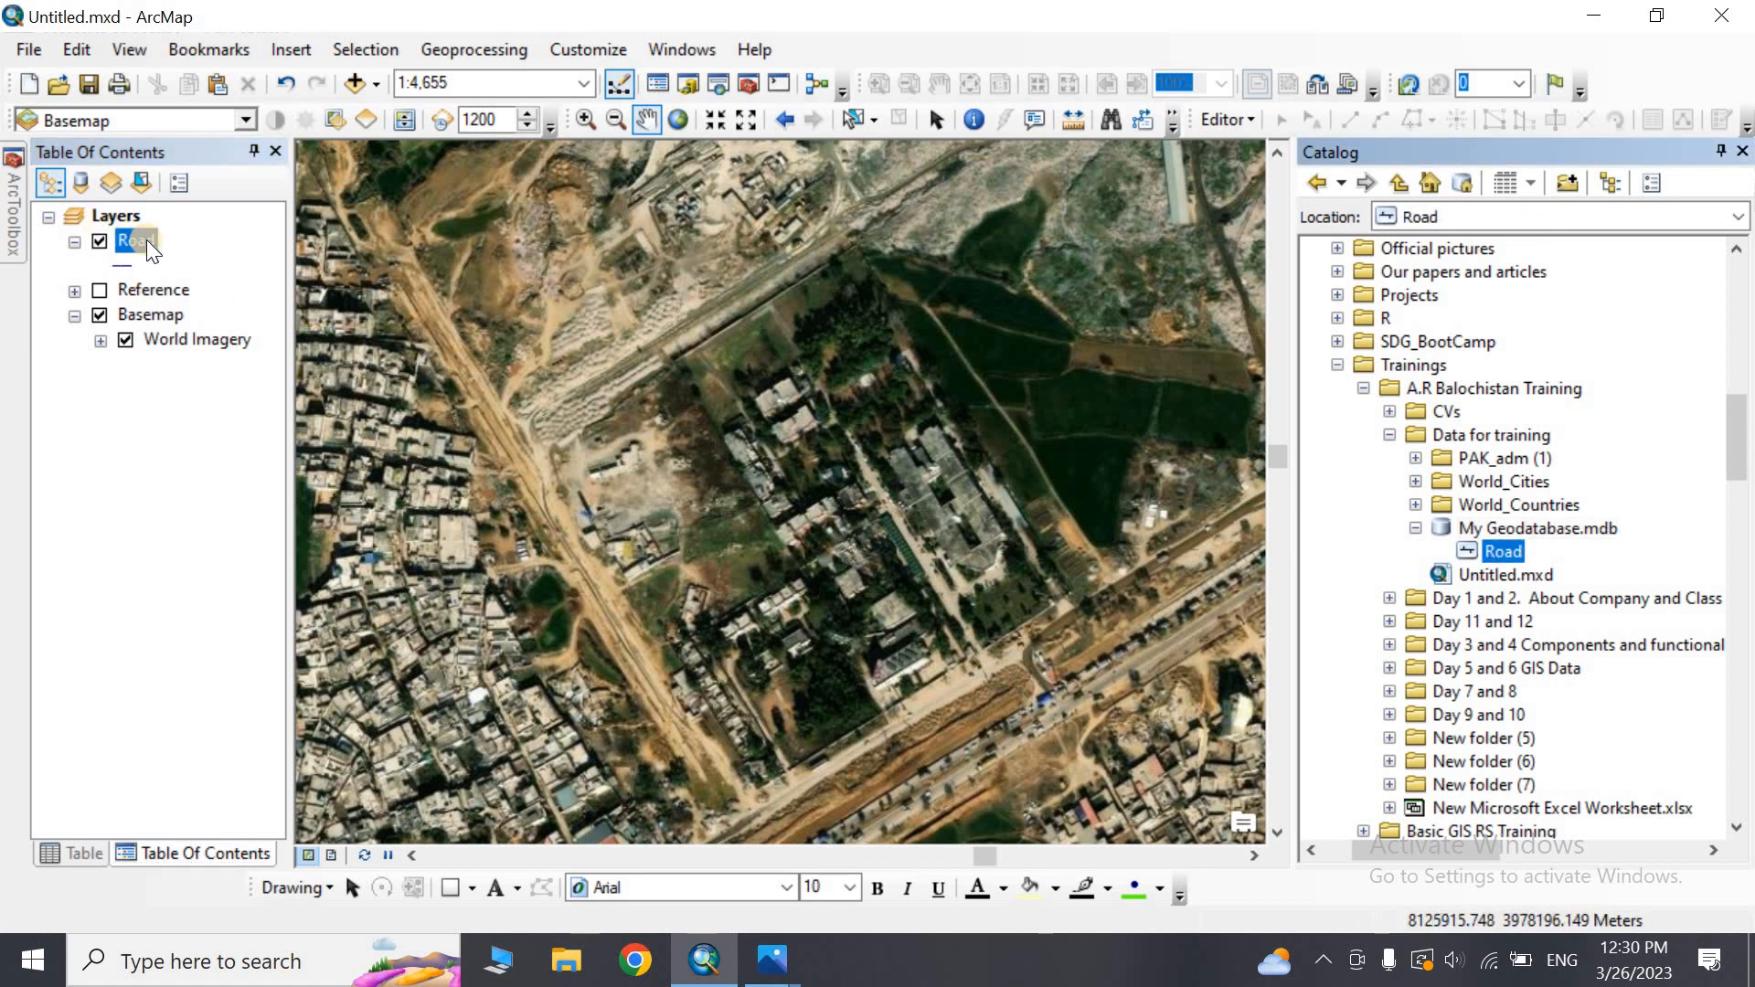
right_click(147, 242)
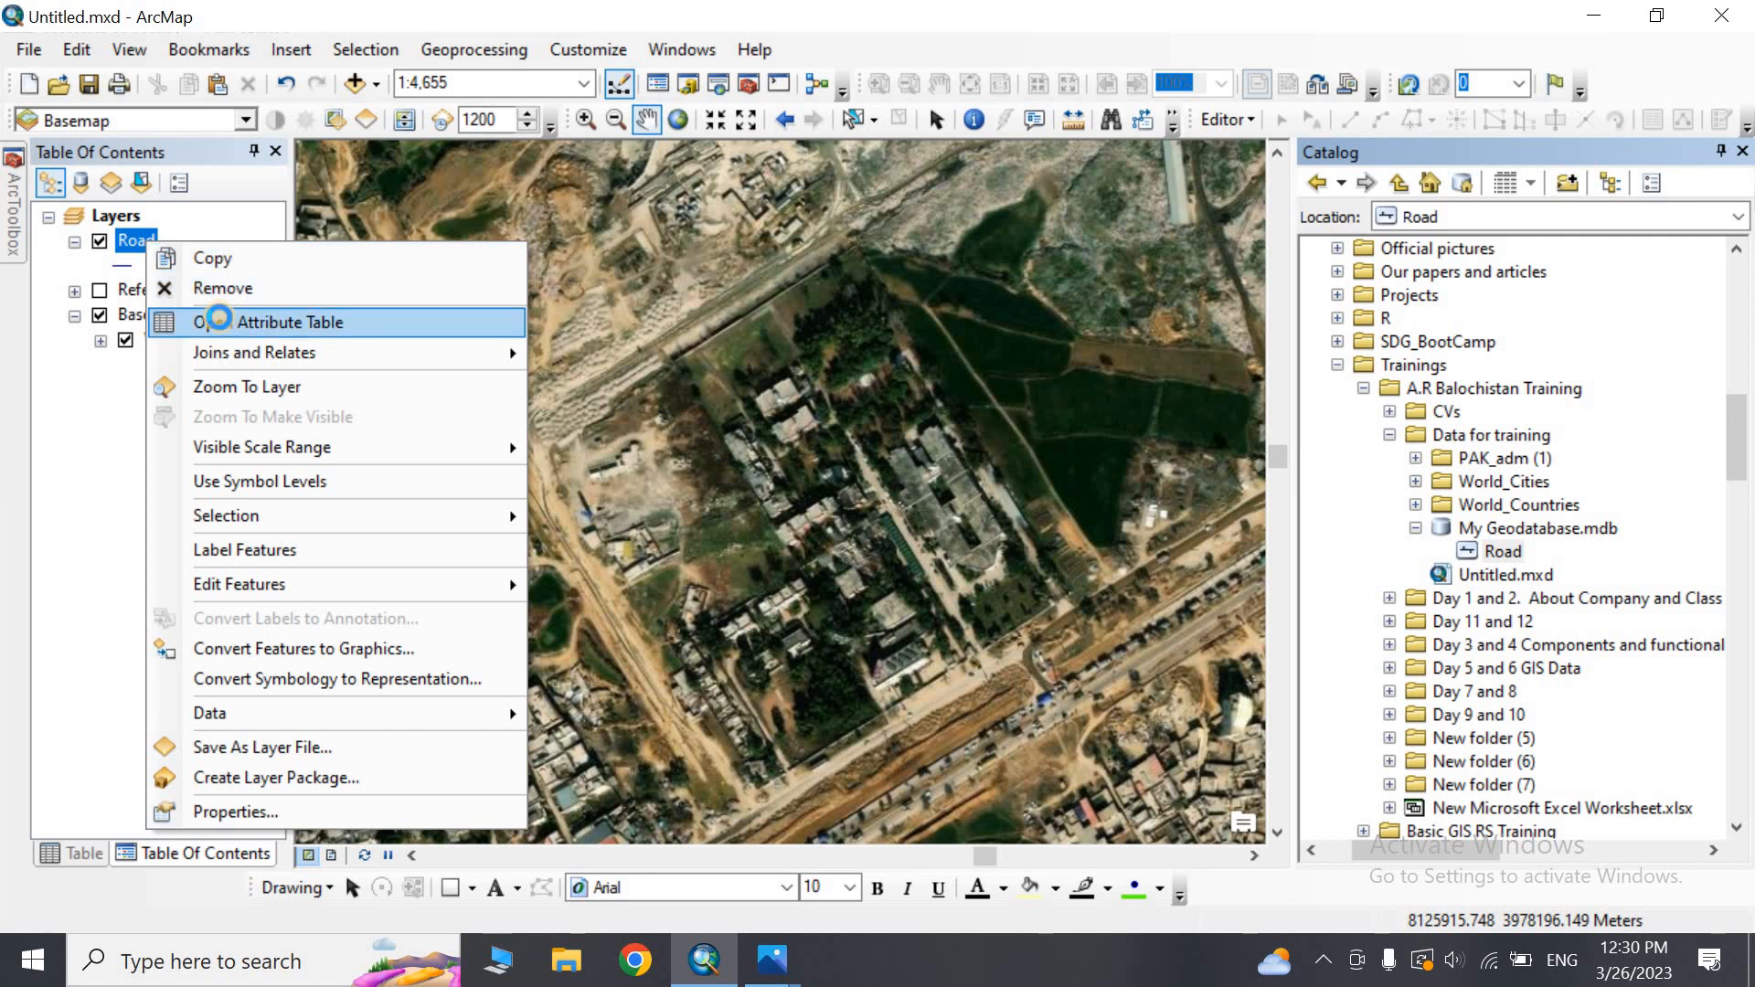
left_click(219, 322)
left_click_drag(292, 375, 554, 375)
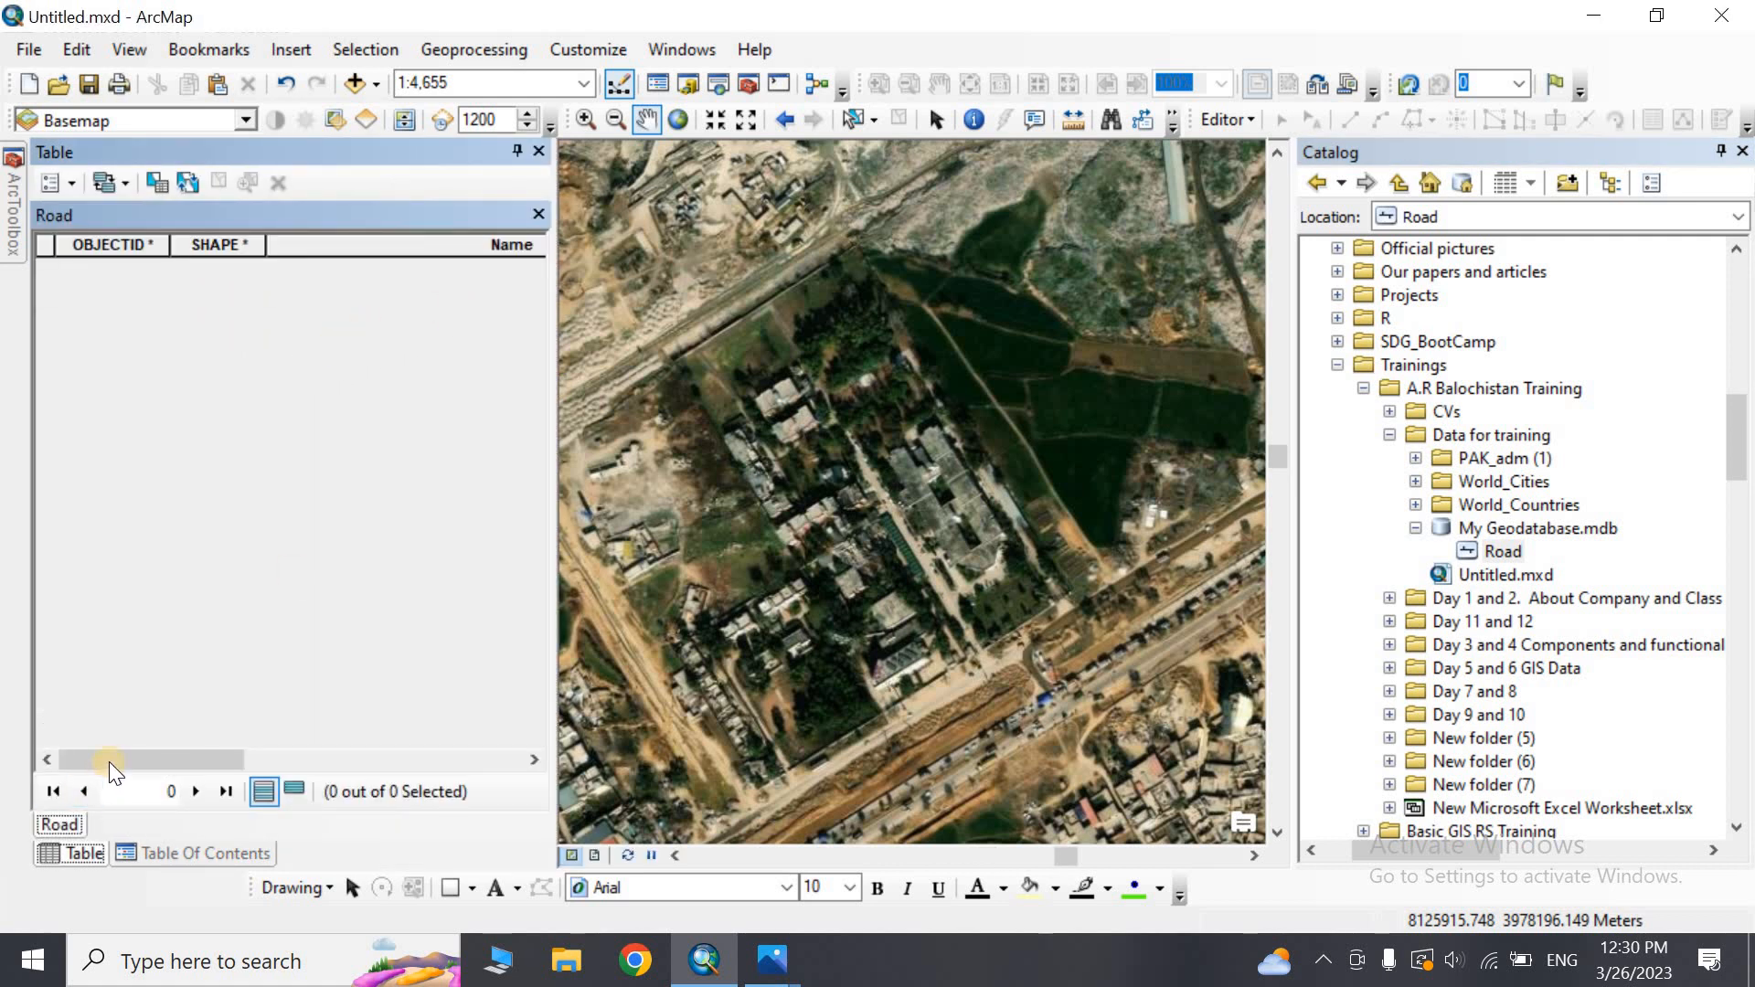
left_click_drag(108, 760, 404, 782)
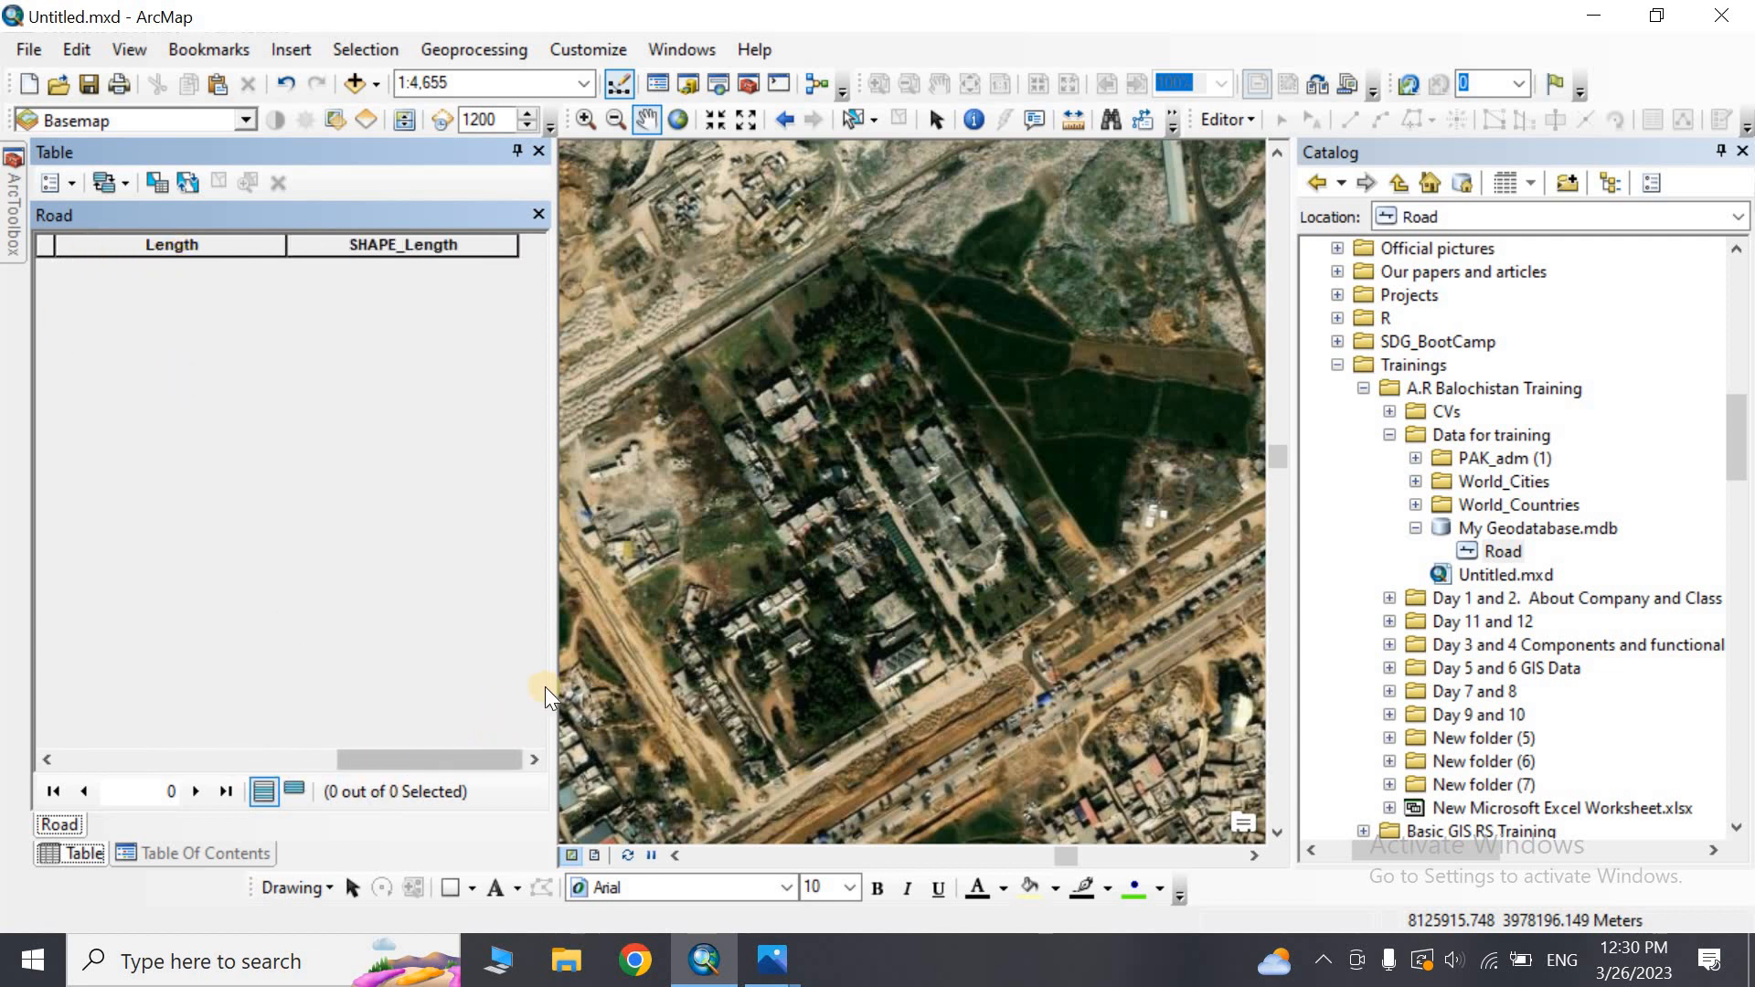
left_click_drag(546, 697, 290, 685)
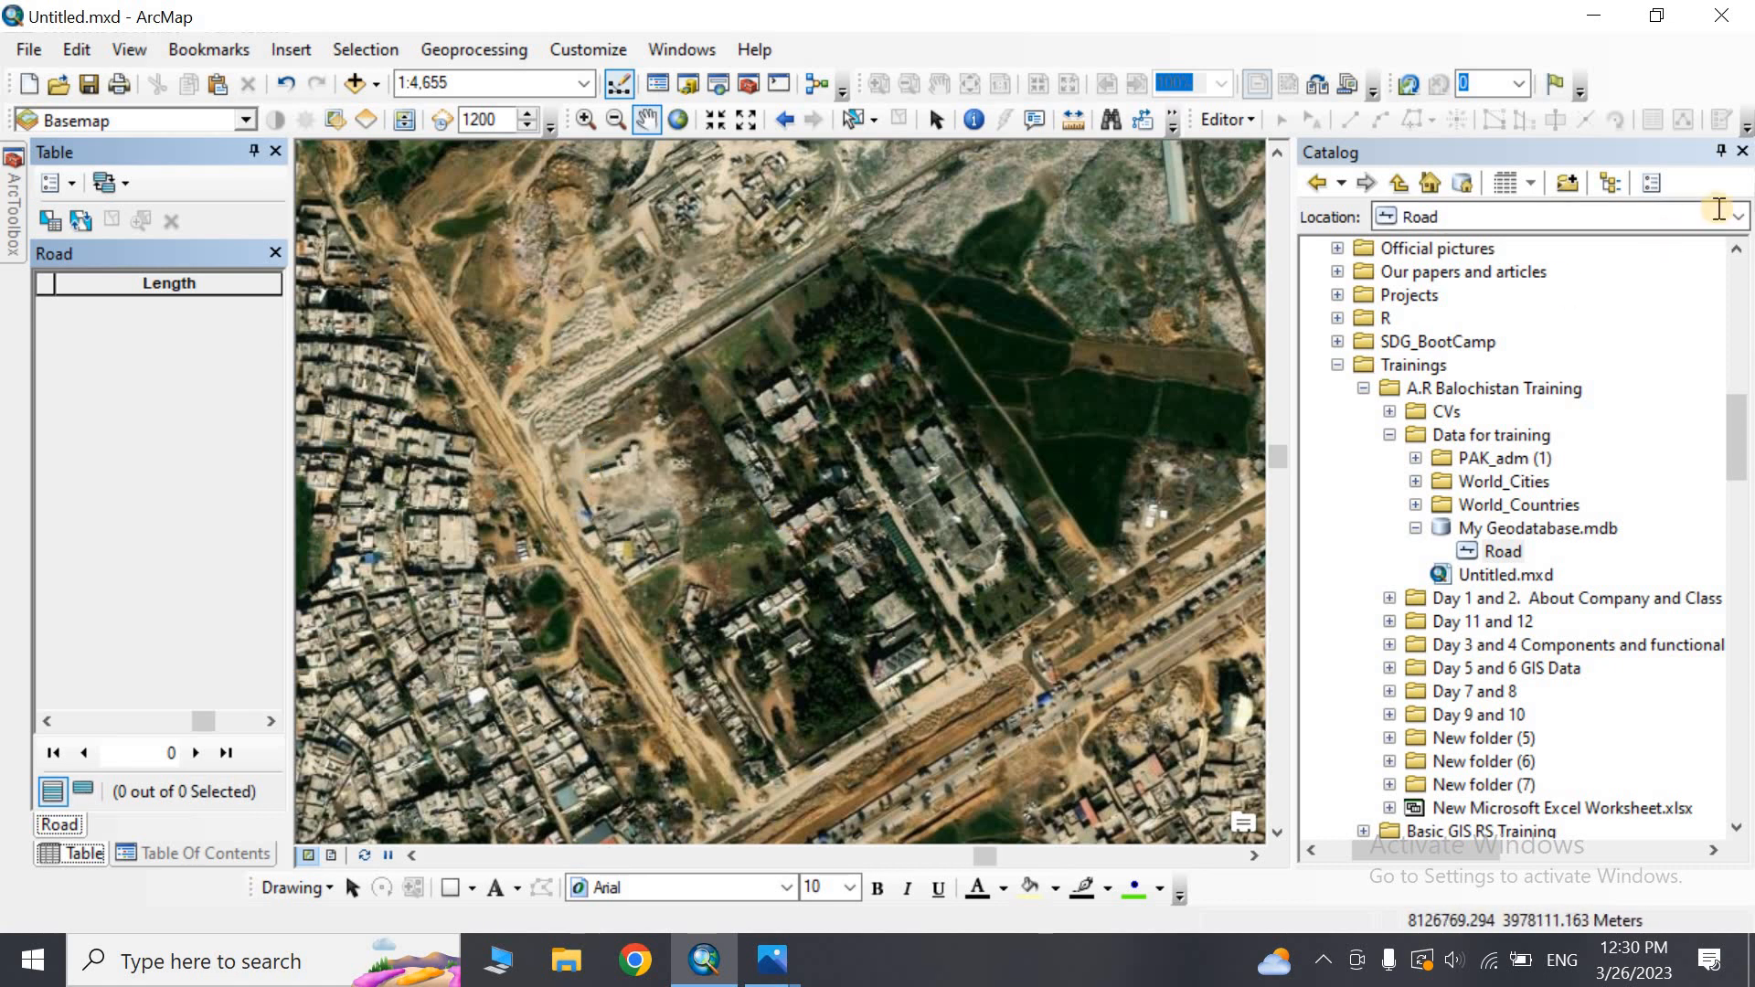
left_click(183, 327)
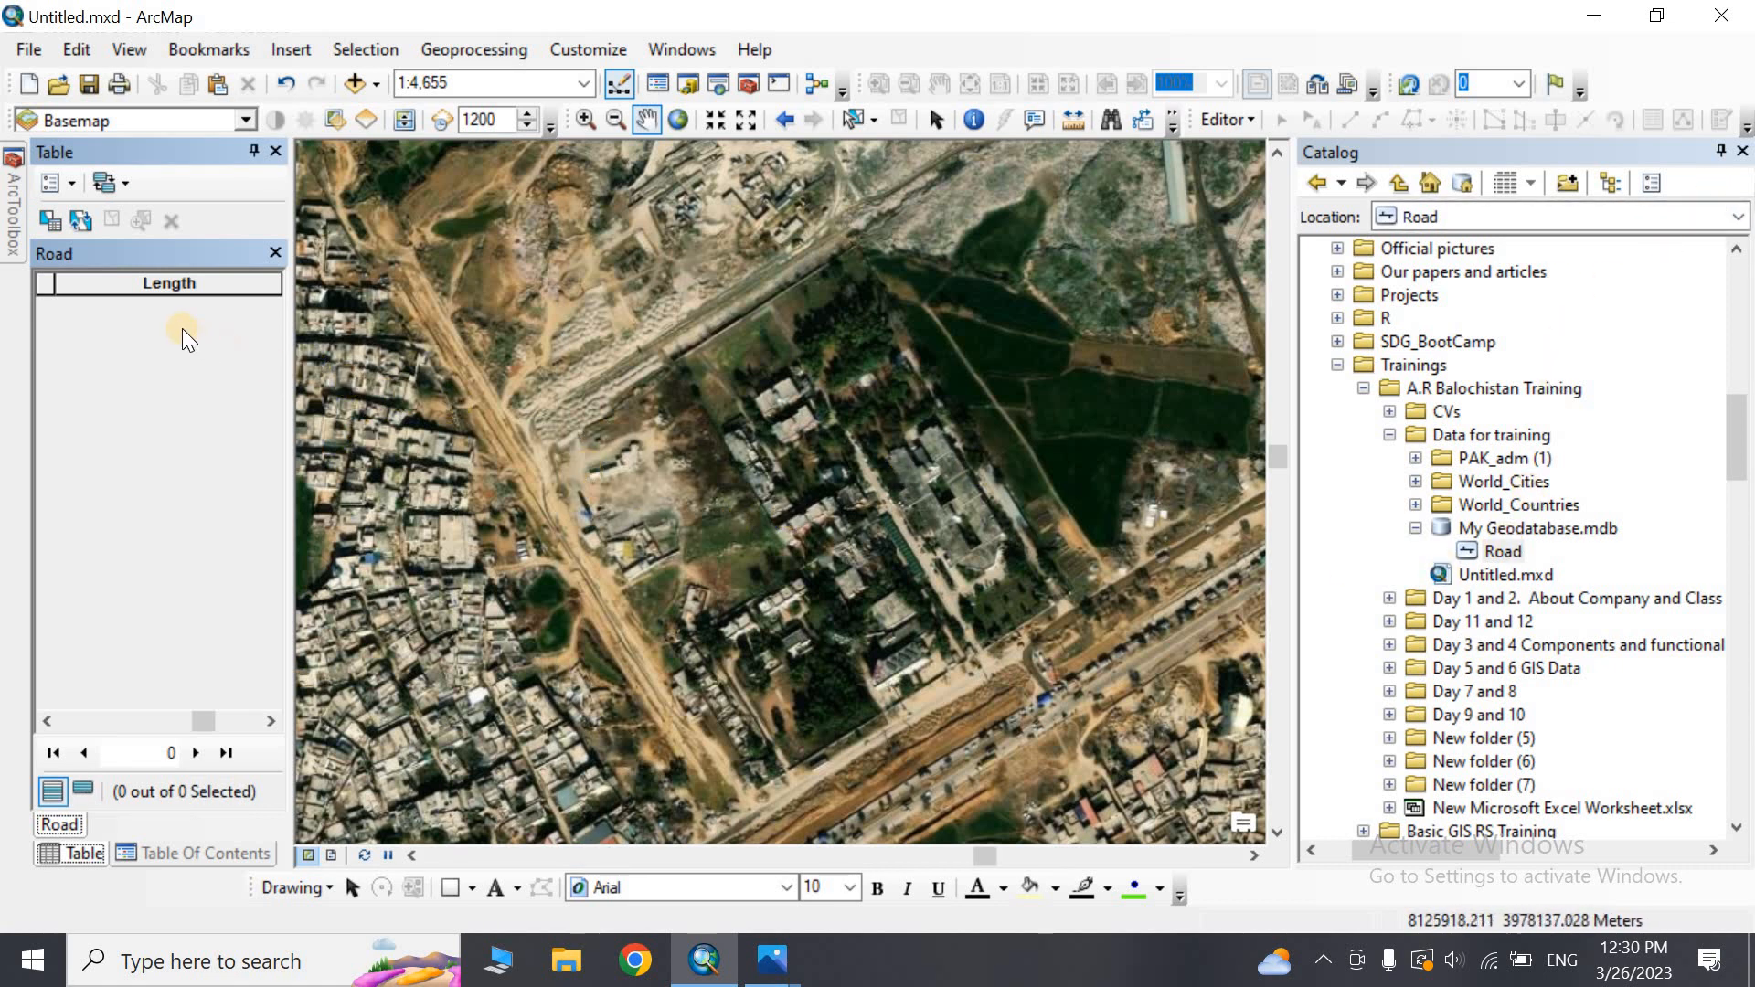
Collapse the Catalog window and start an edit session on the Road layer, continuing past the spatial reference warning
left_click(1722, 152)
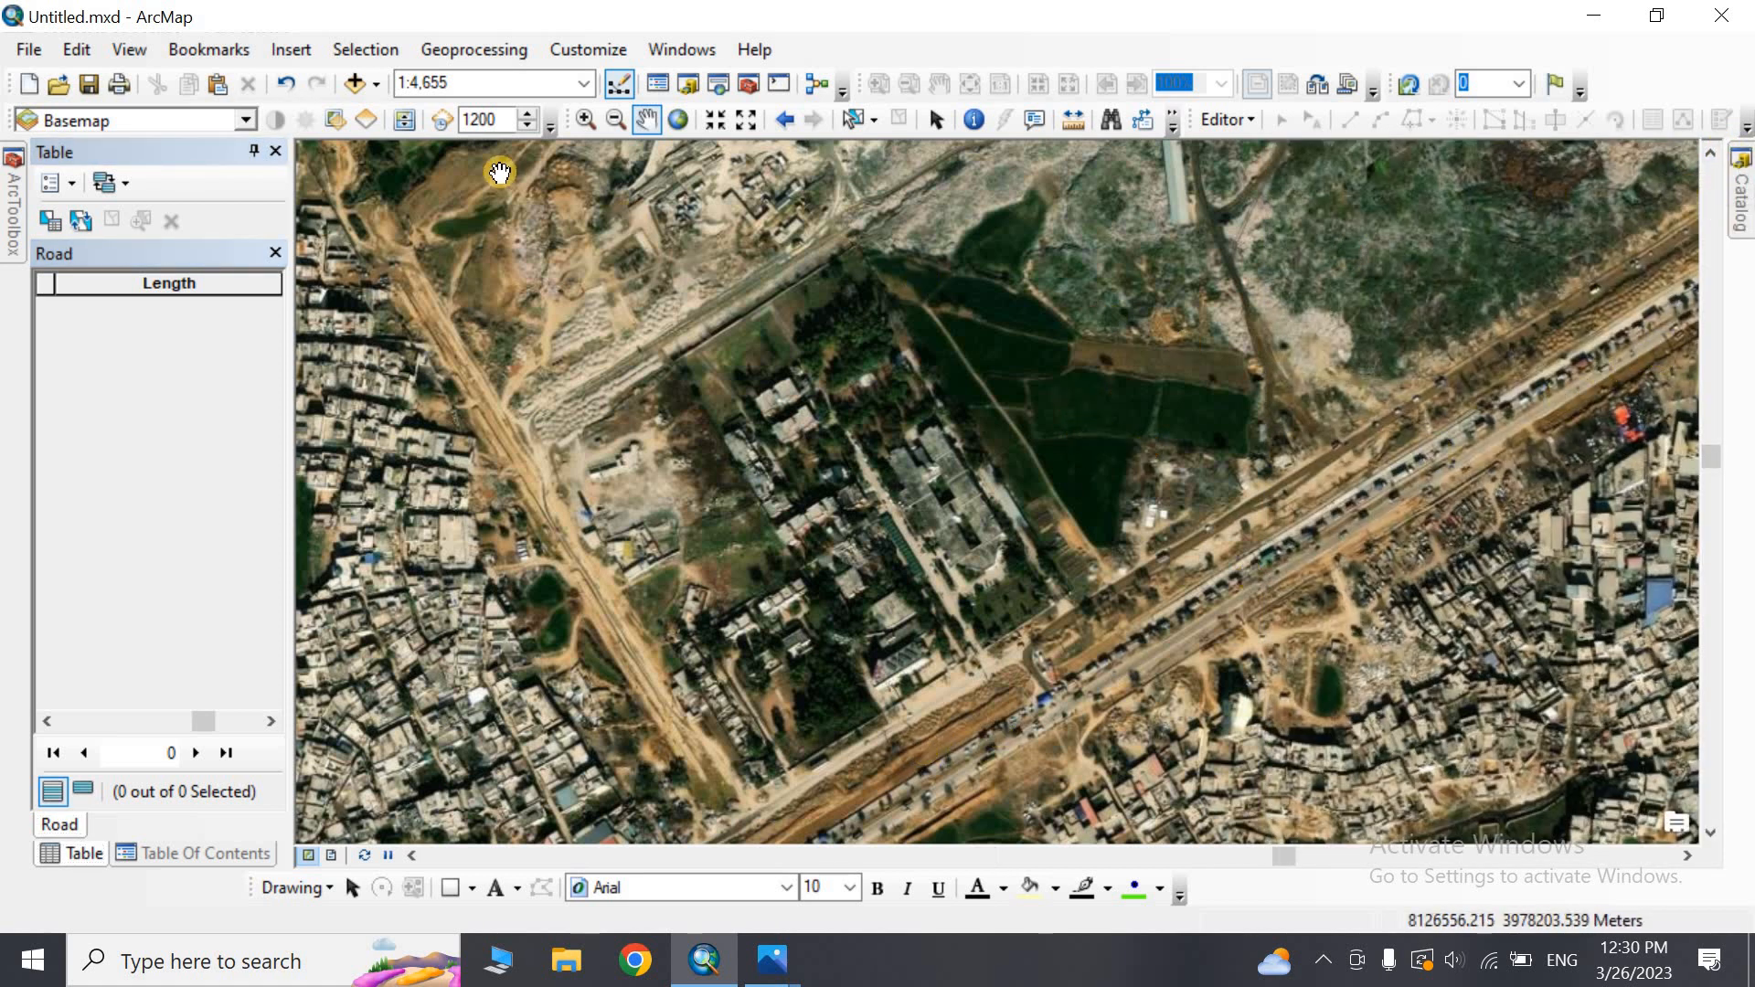
left_click(1245, 120)
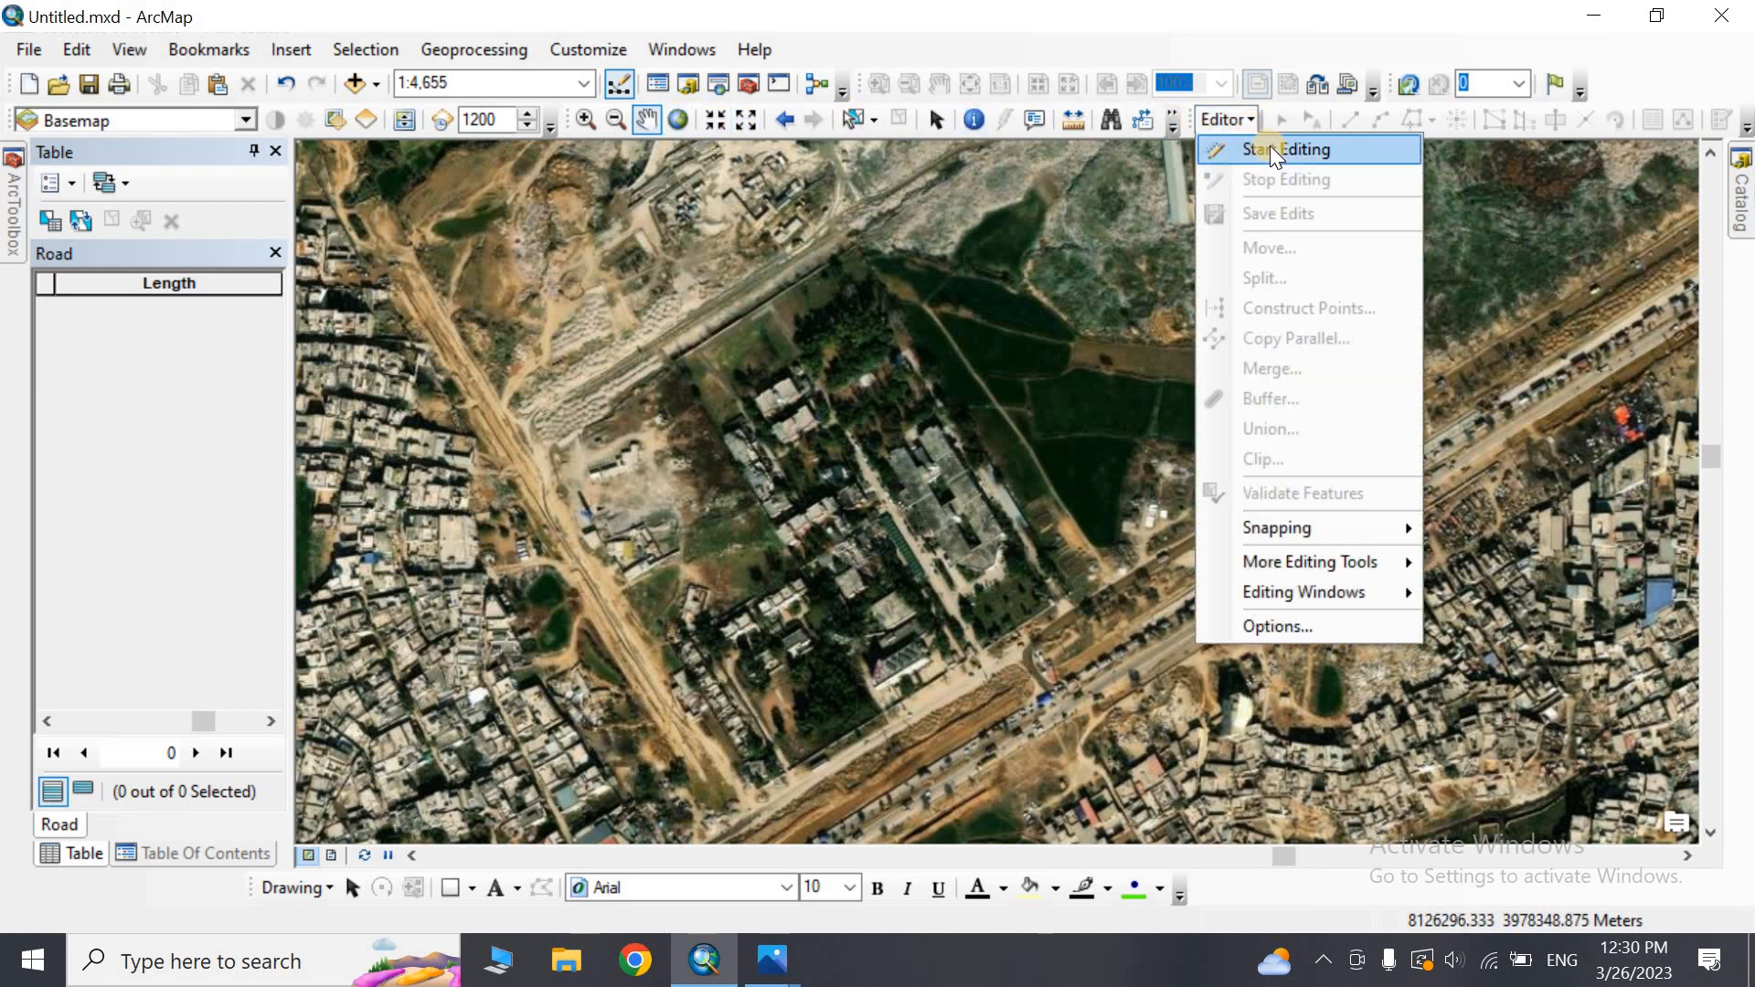
left_click(1270, 149)
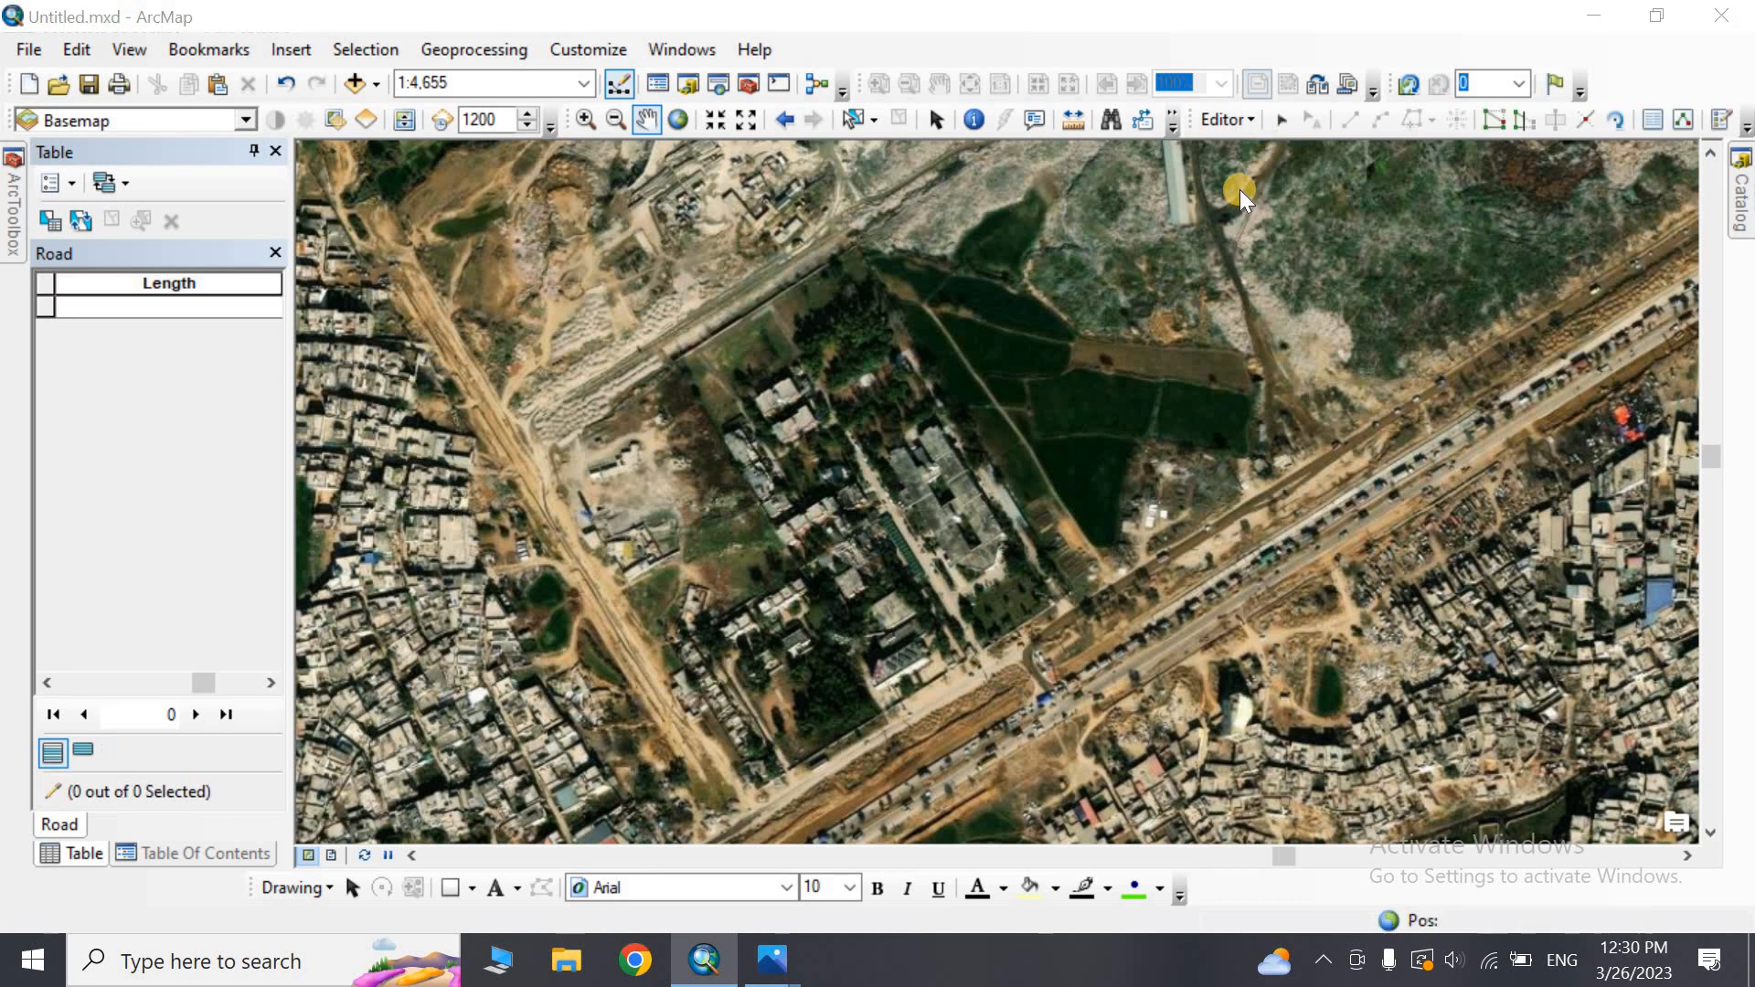
left_click(719, 278)
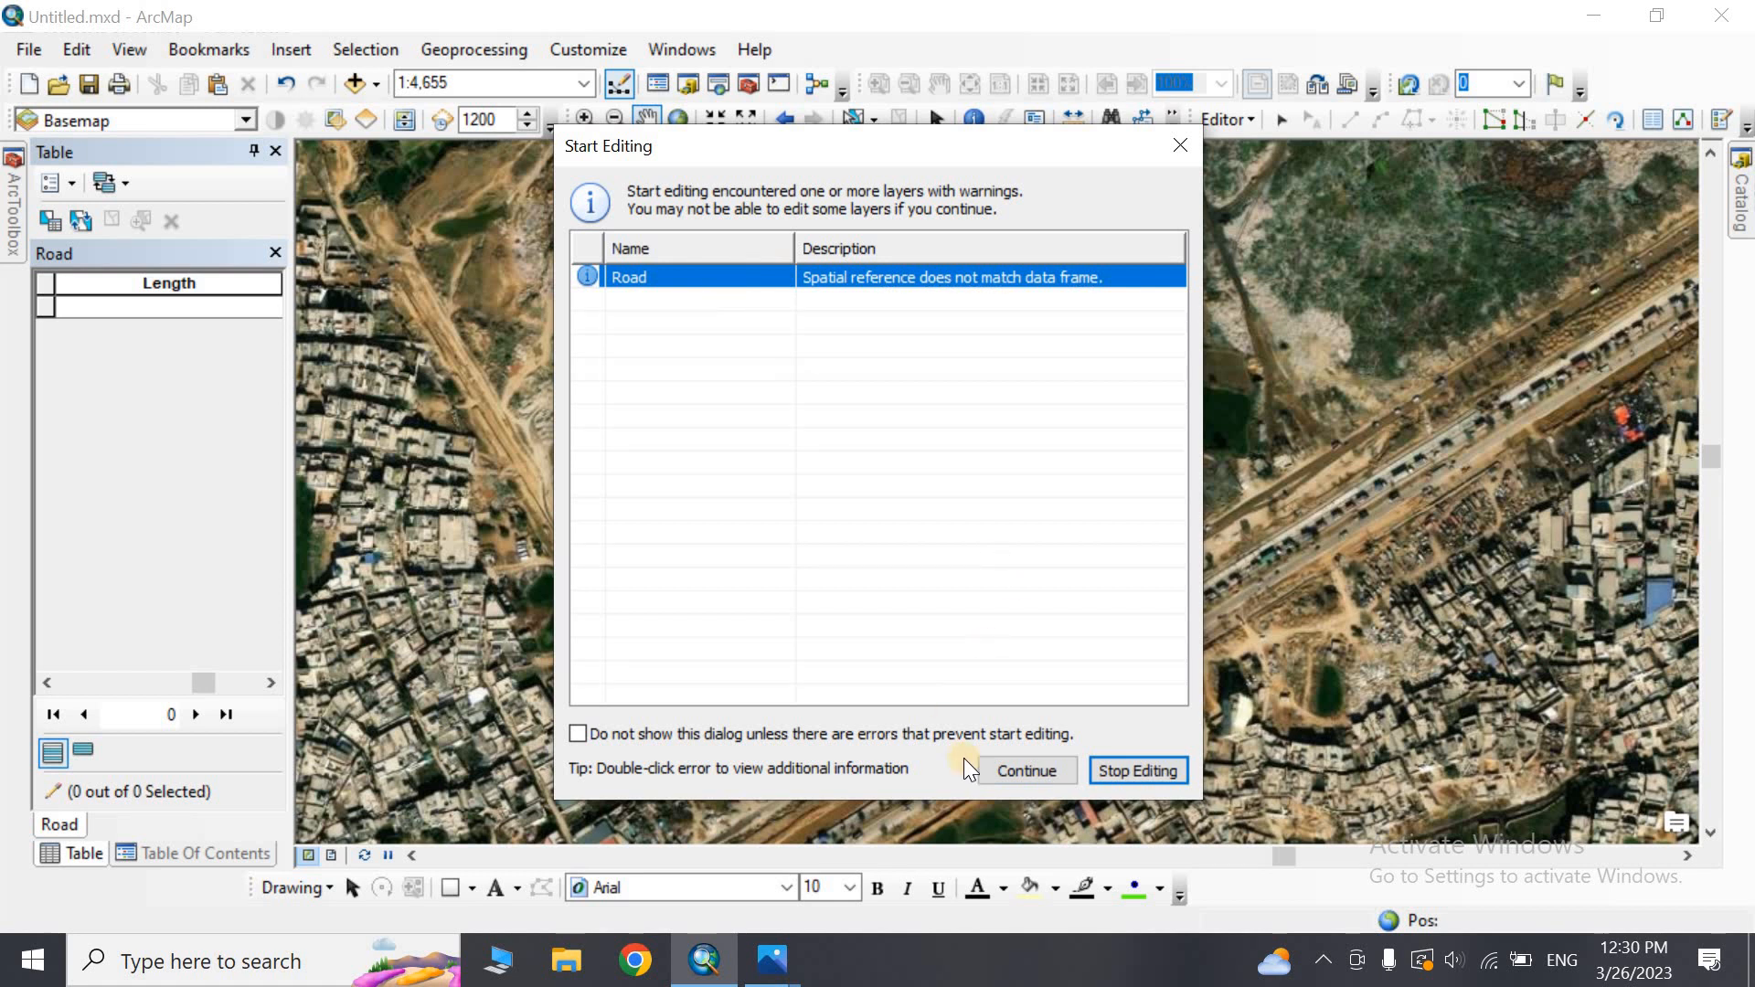
left_click(1019, 768)
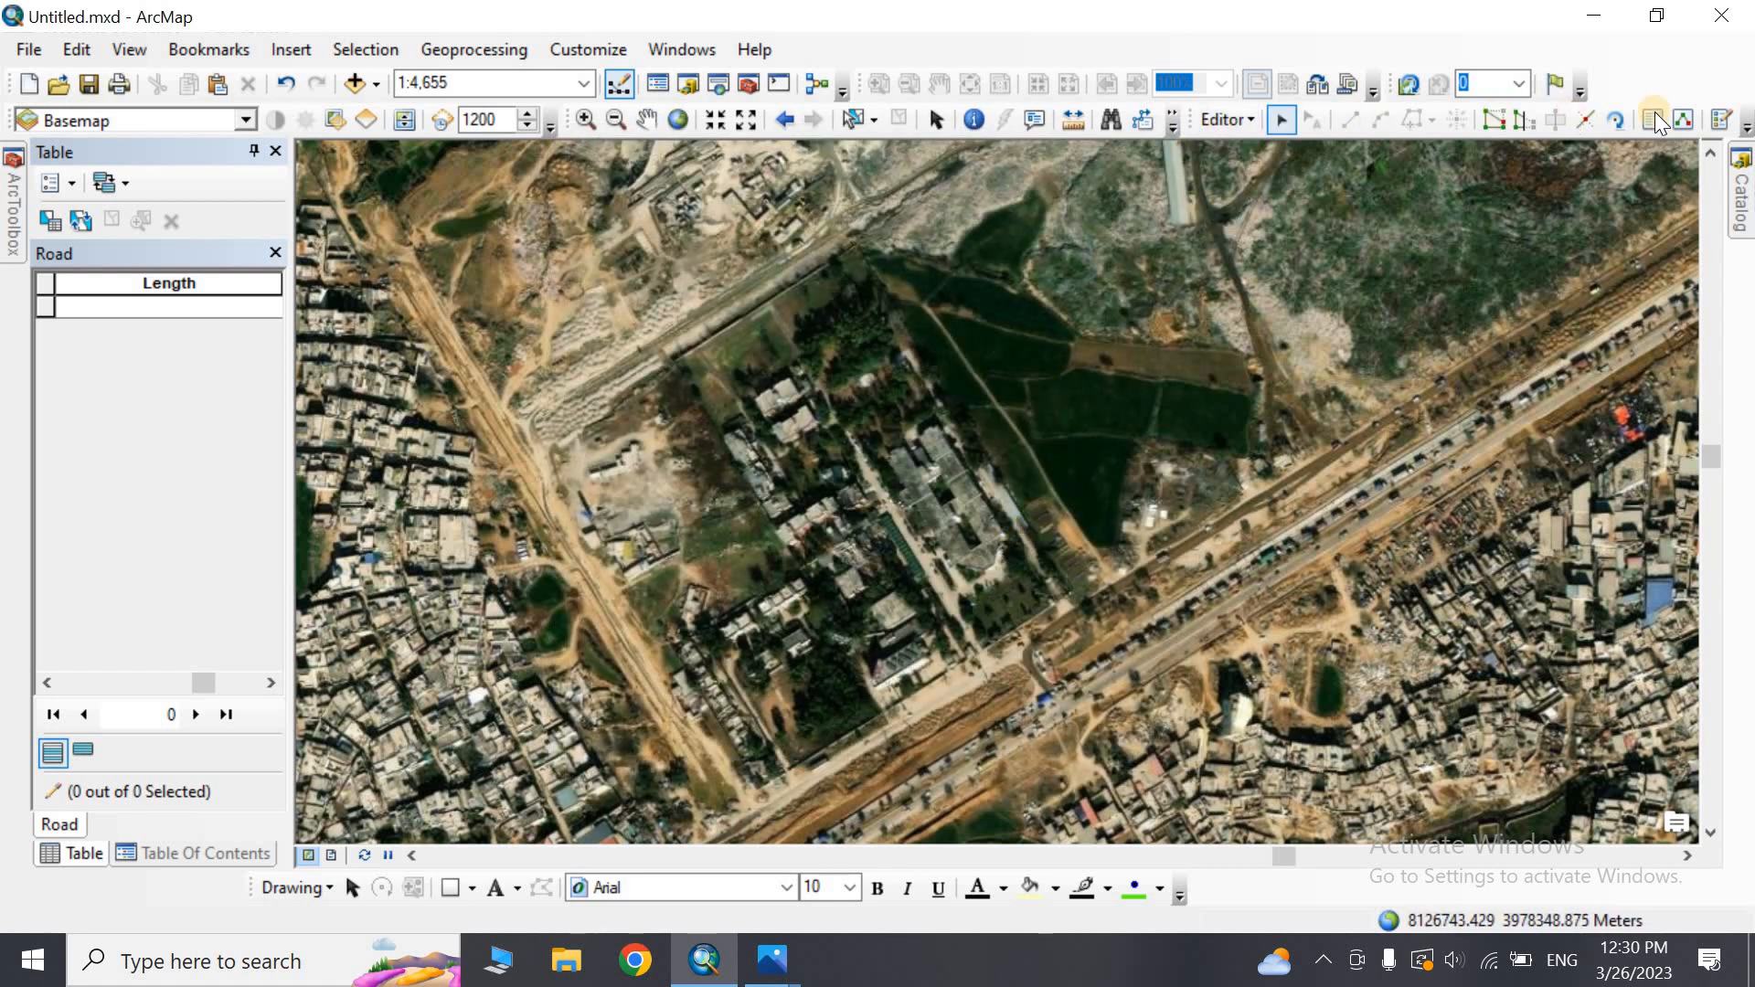
Using the Road feature template, digitize a line about 580 m long following the main road southwest across the imagery
left_click(1720, 128)
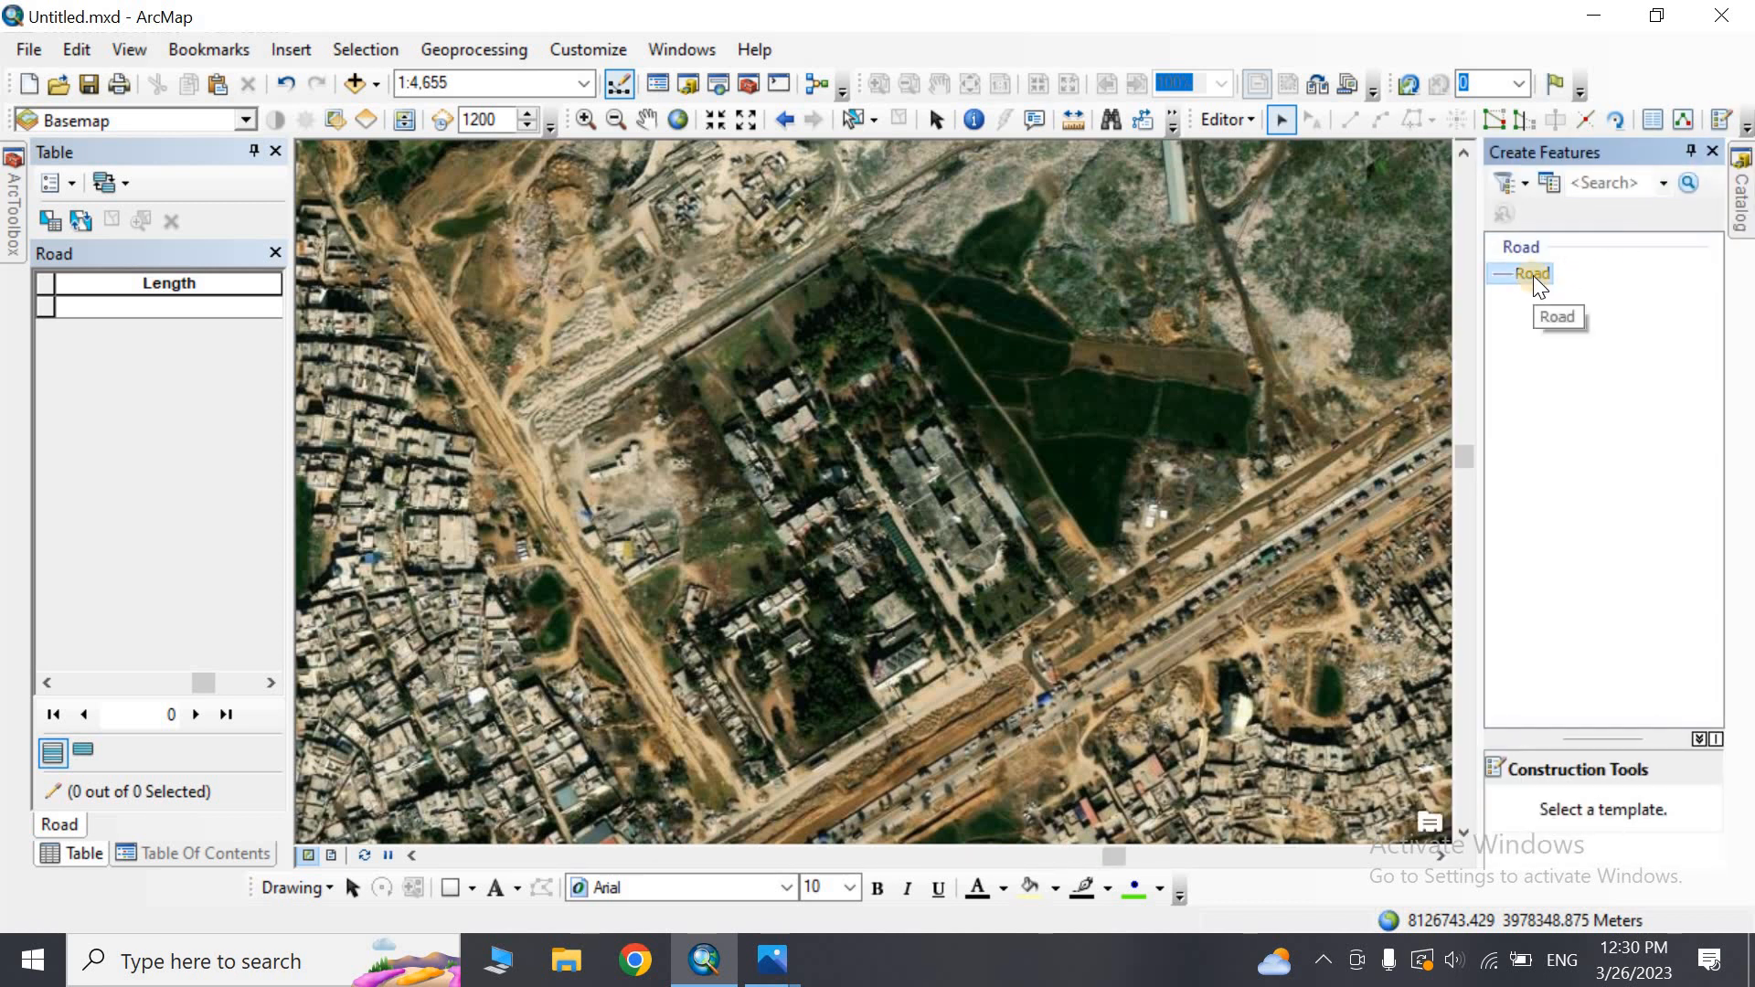
left_click(1534, 274)
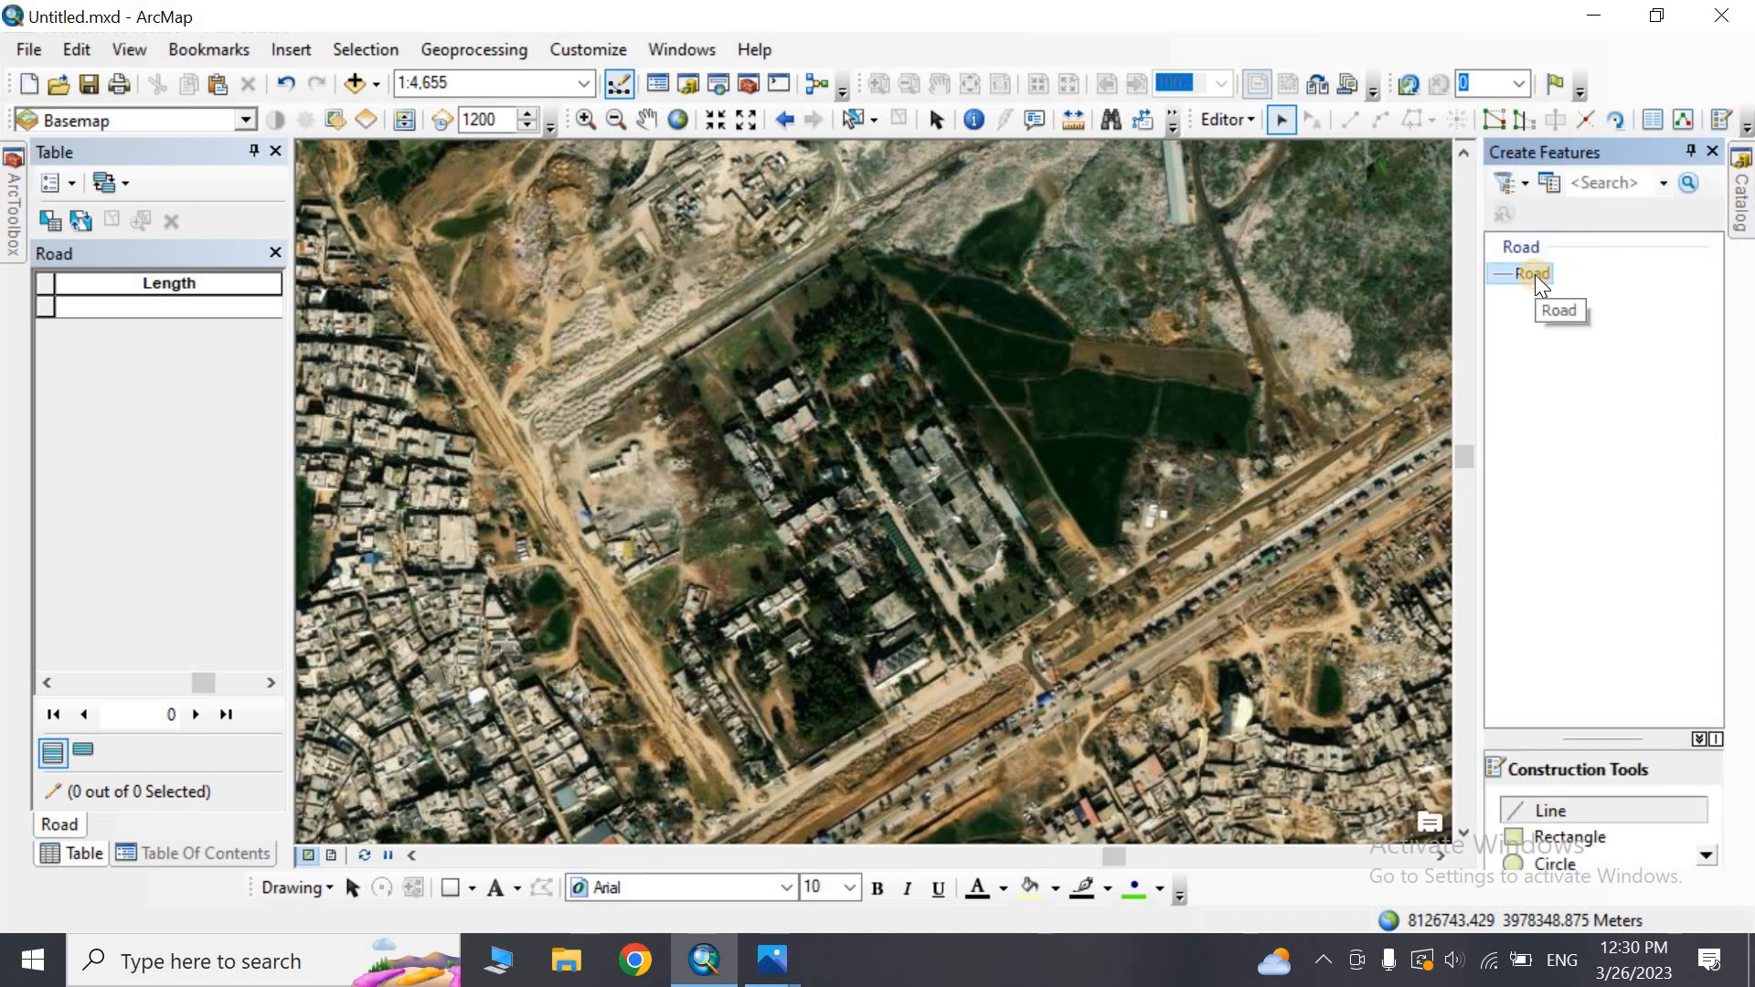
left_click(1449, 381)
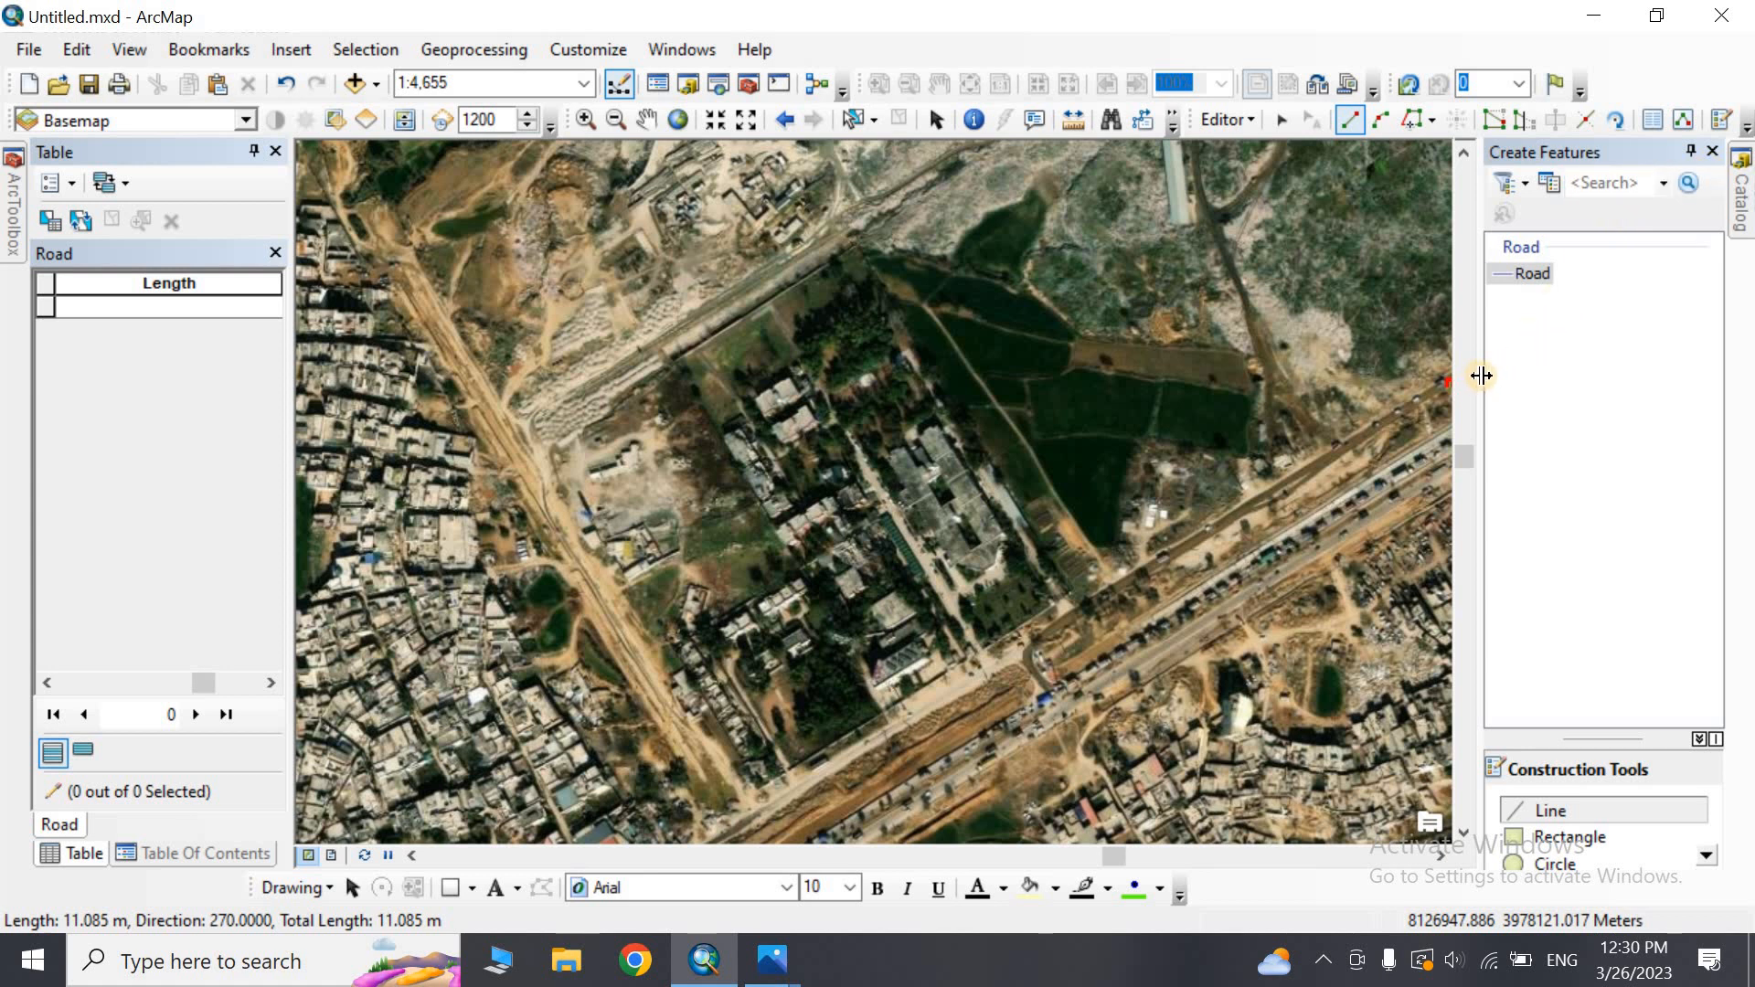
left_click_drag(1484, 376, 1573, 380)
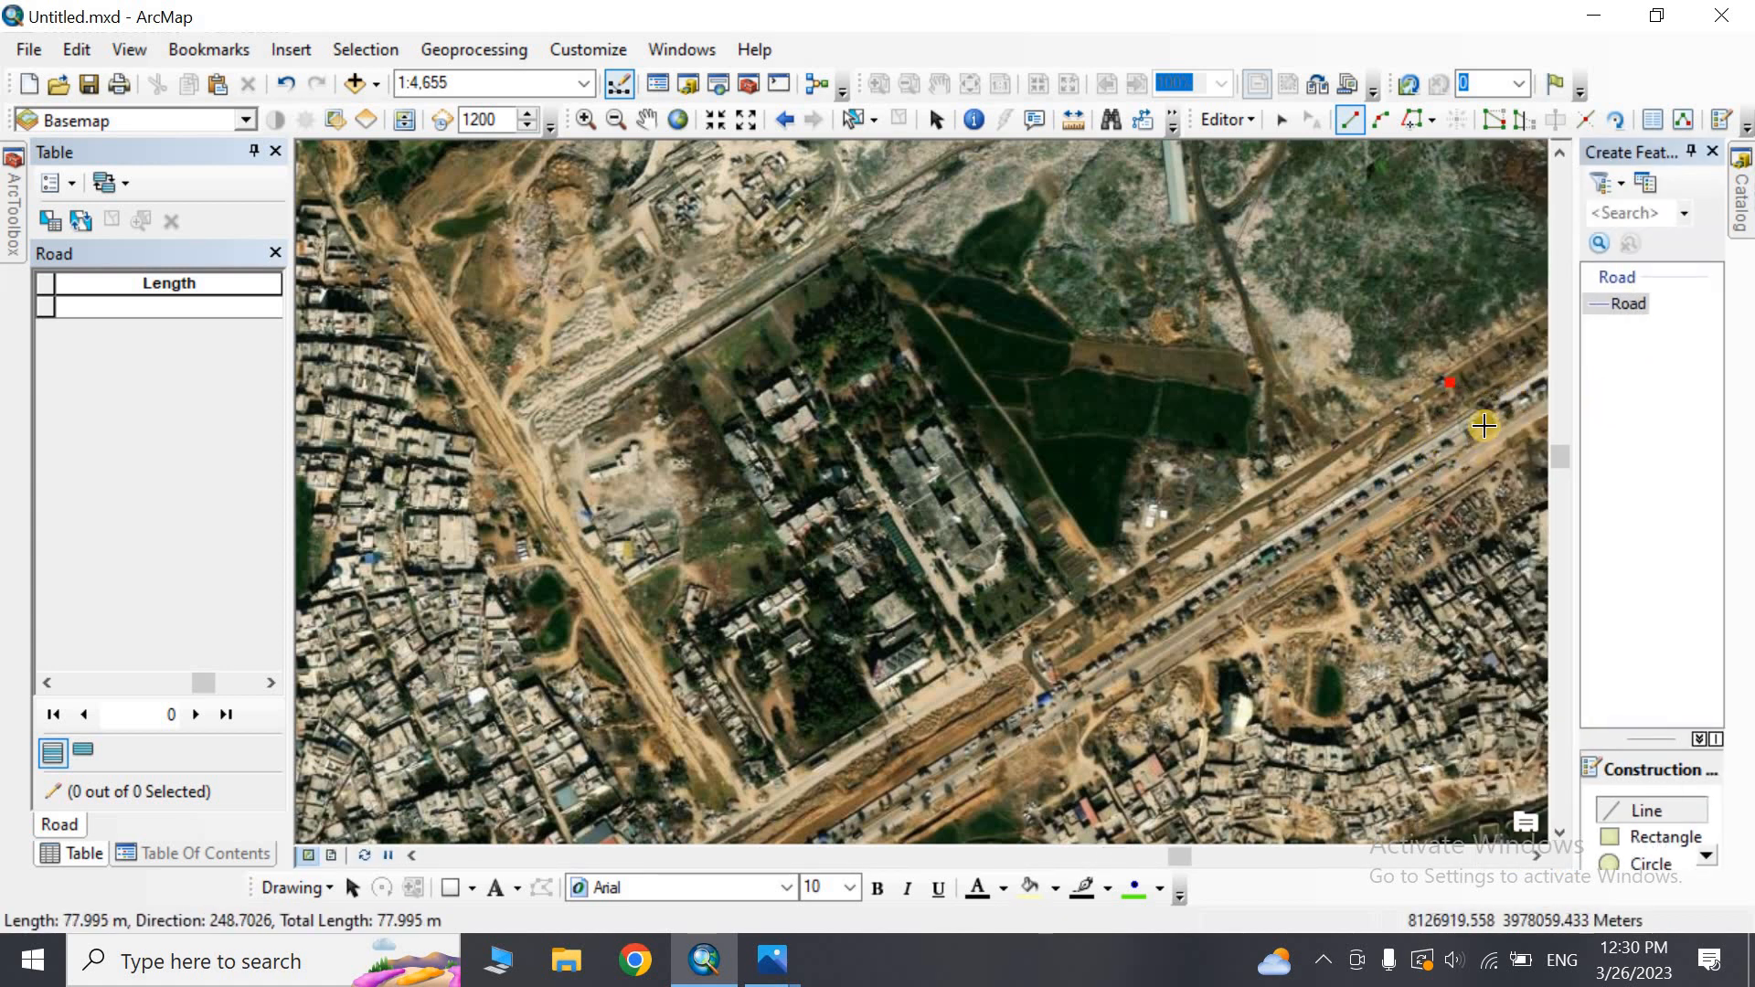
left_click(1420, 450)
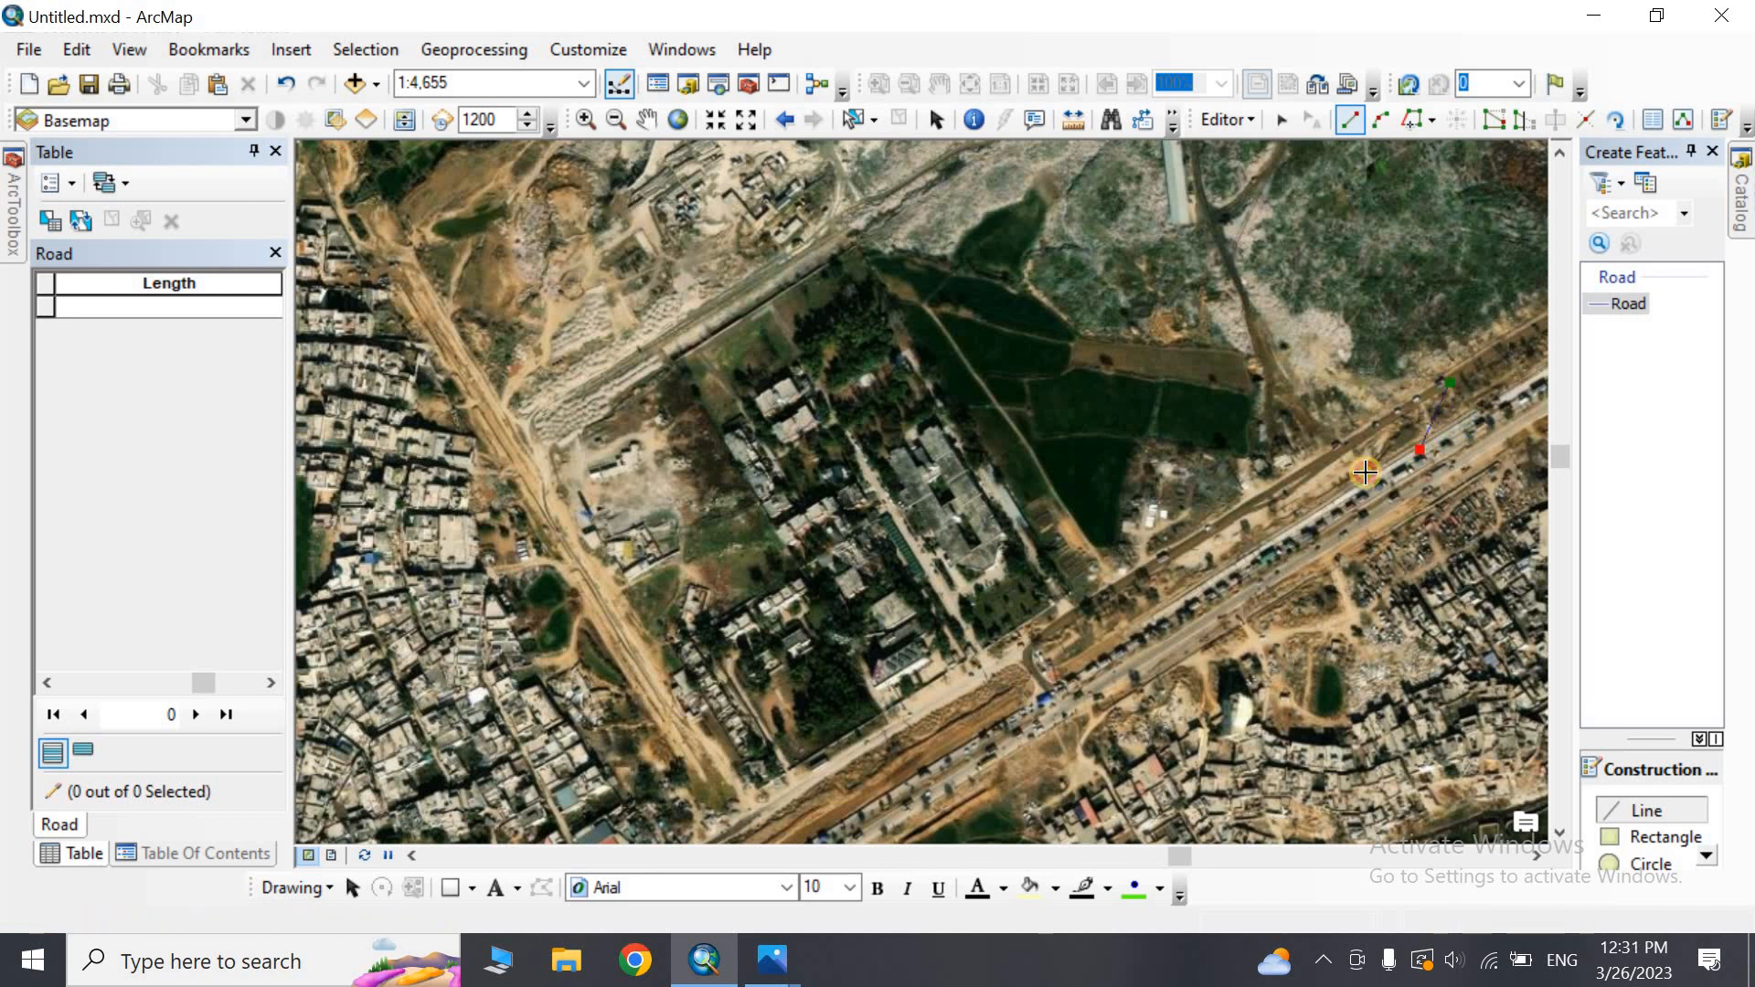
left_click(1240, 560)
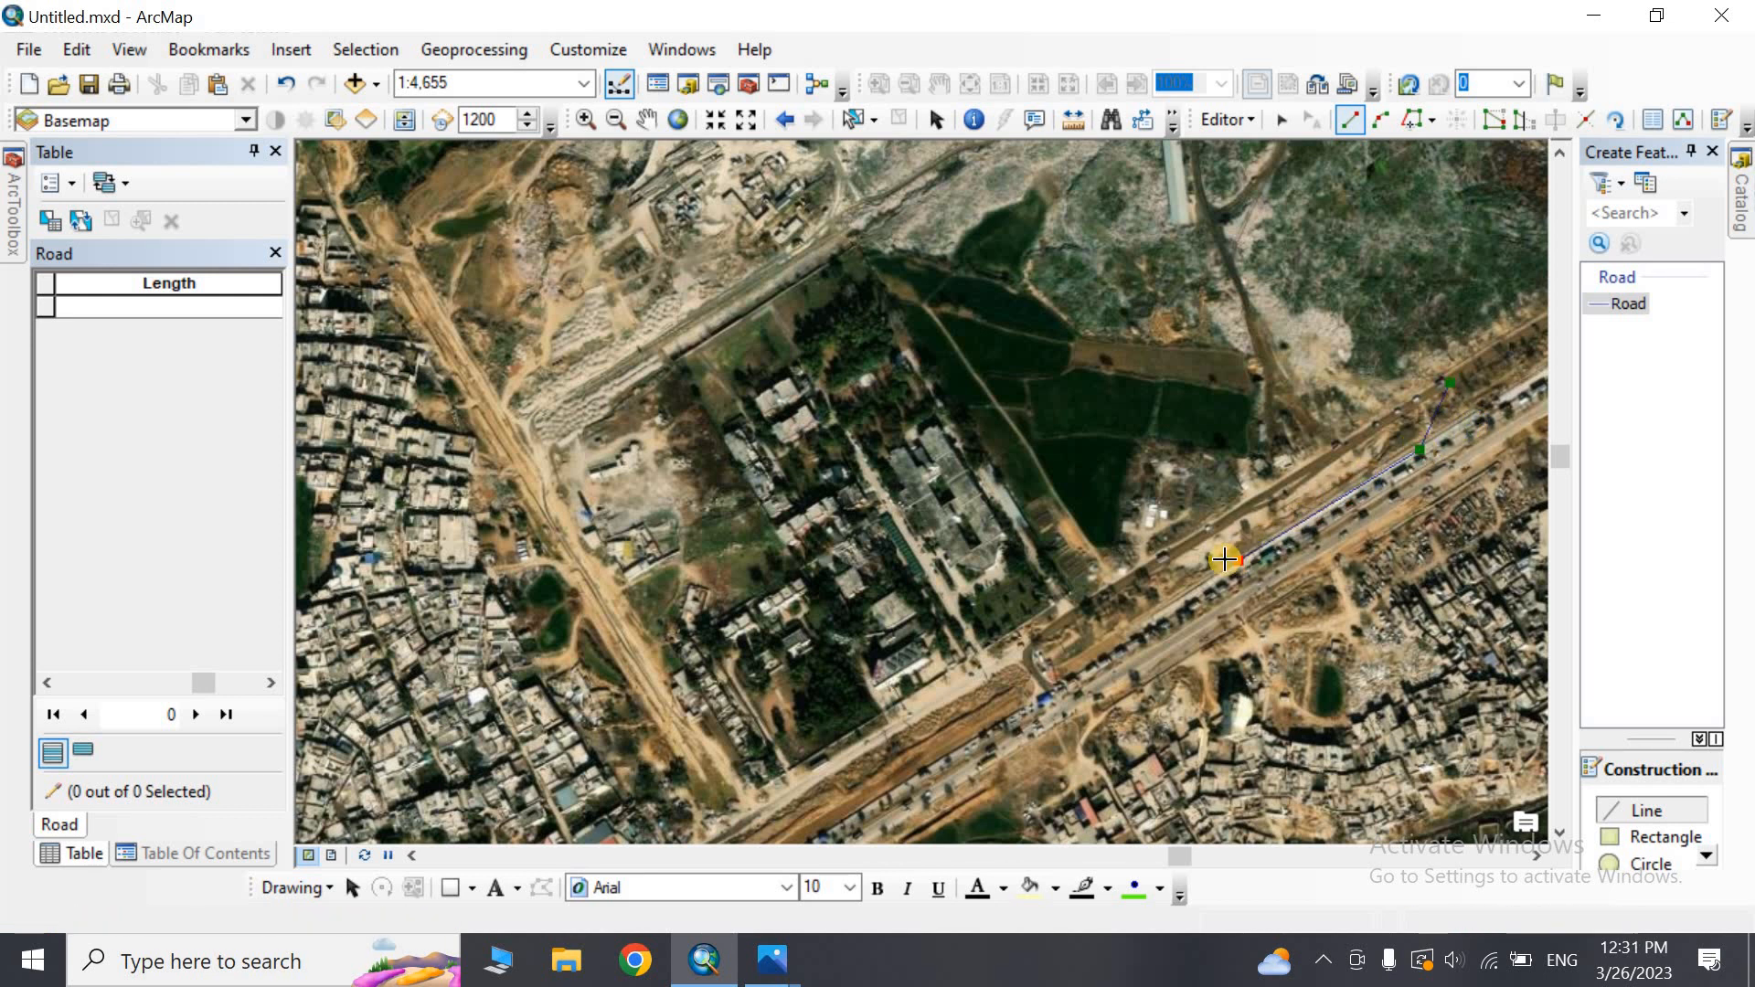
left_click(1024, 706)
left_click(860, 808)
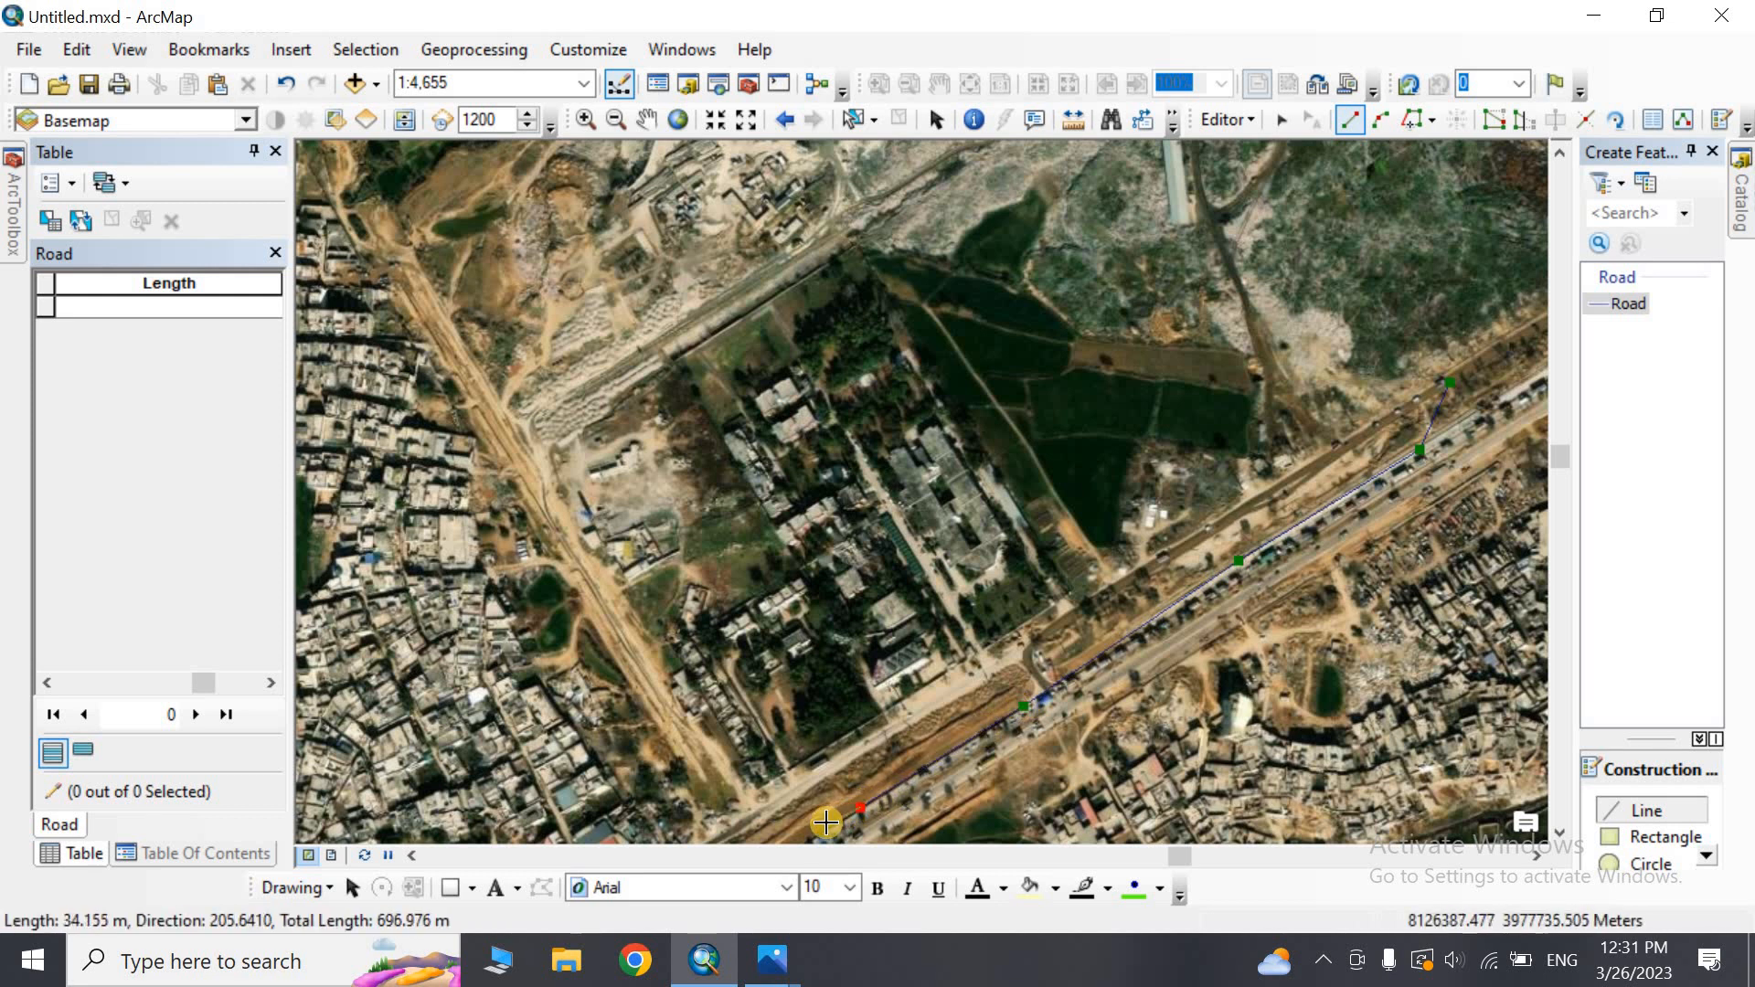
double_click(828, 822)
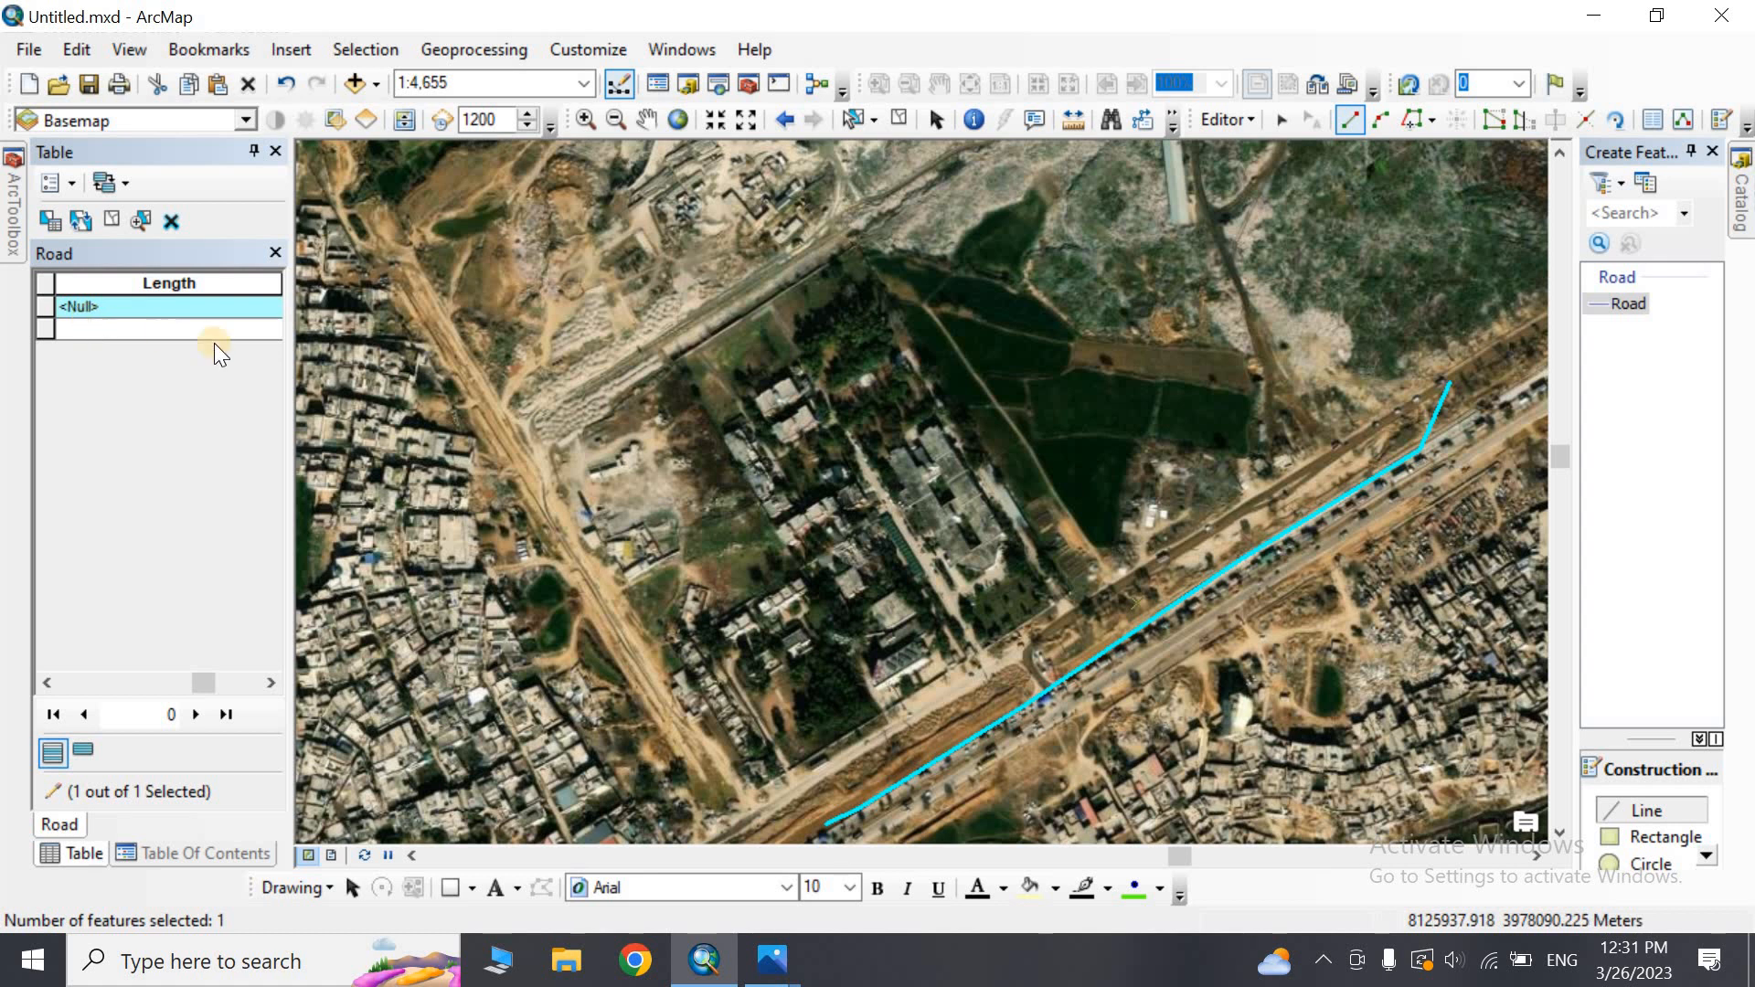
Widen the Road attribute table and narrow its Name and Length columns so they fit beside SHAPE_Length
left_click_drag(289, 358, 572, 389)
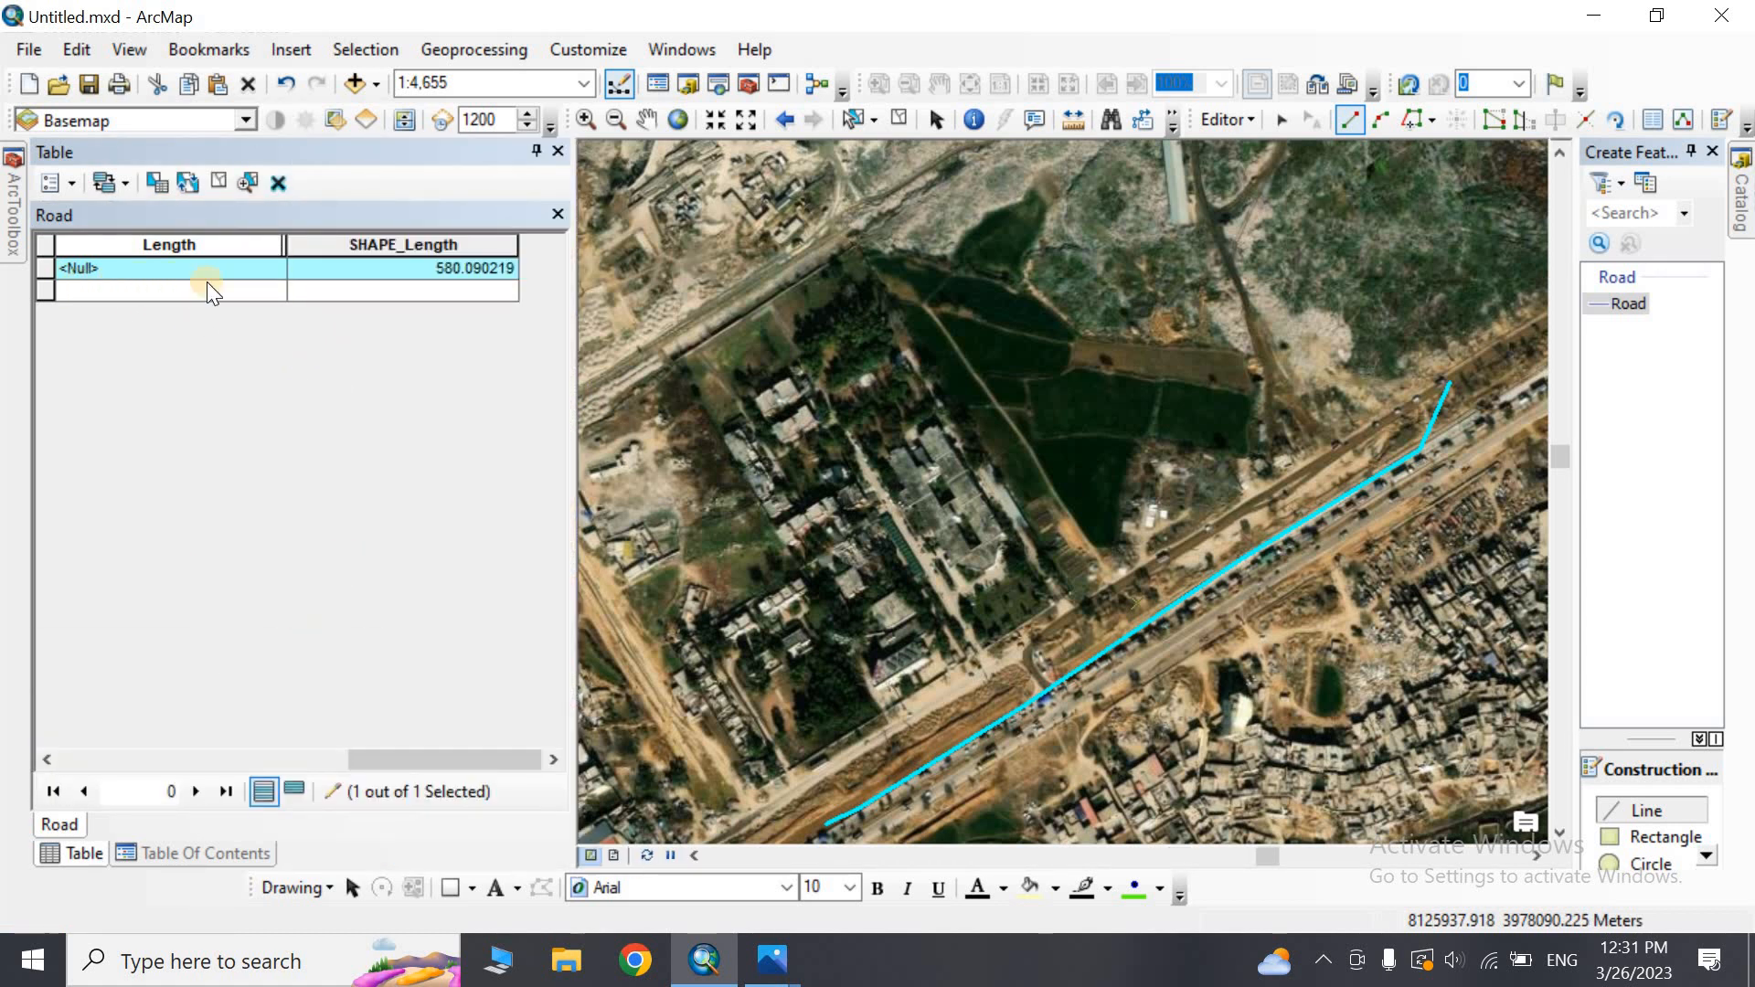
left_click_drag(286, 244, 149, 243)
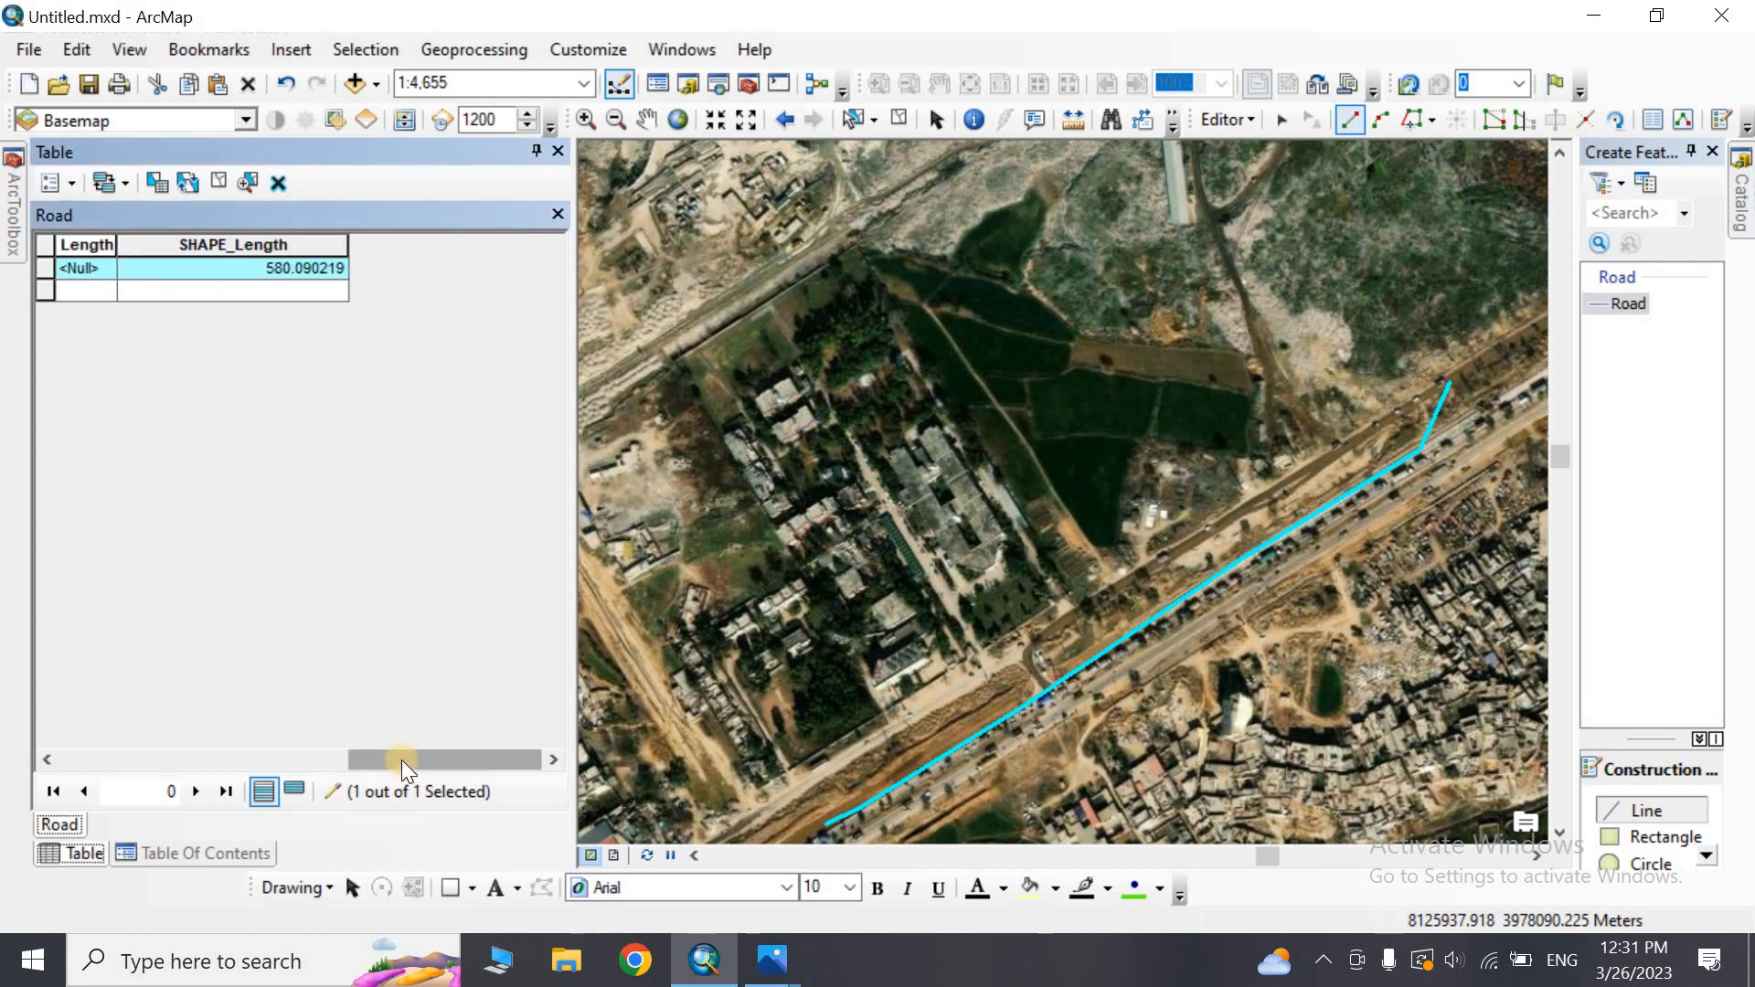
left_click_drag(402, 759, 333, 751)
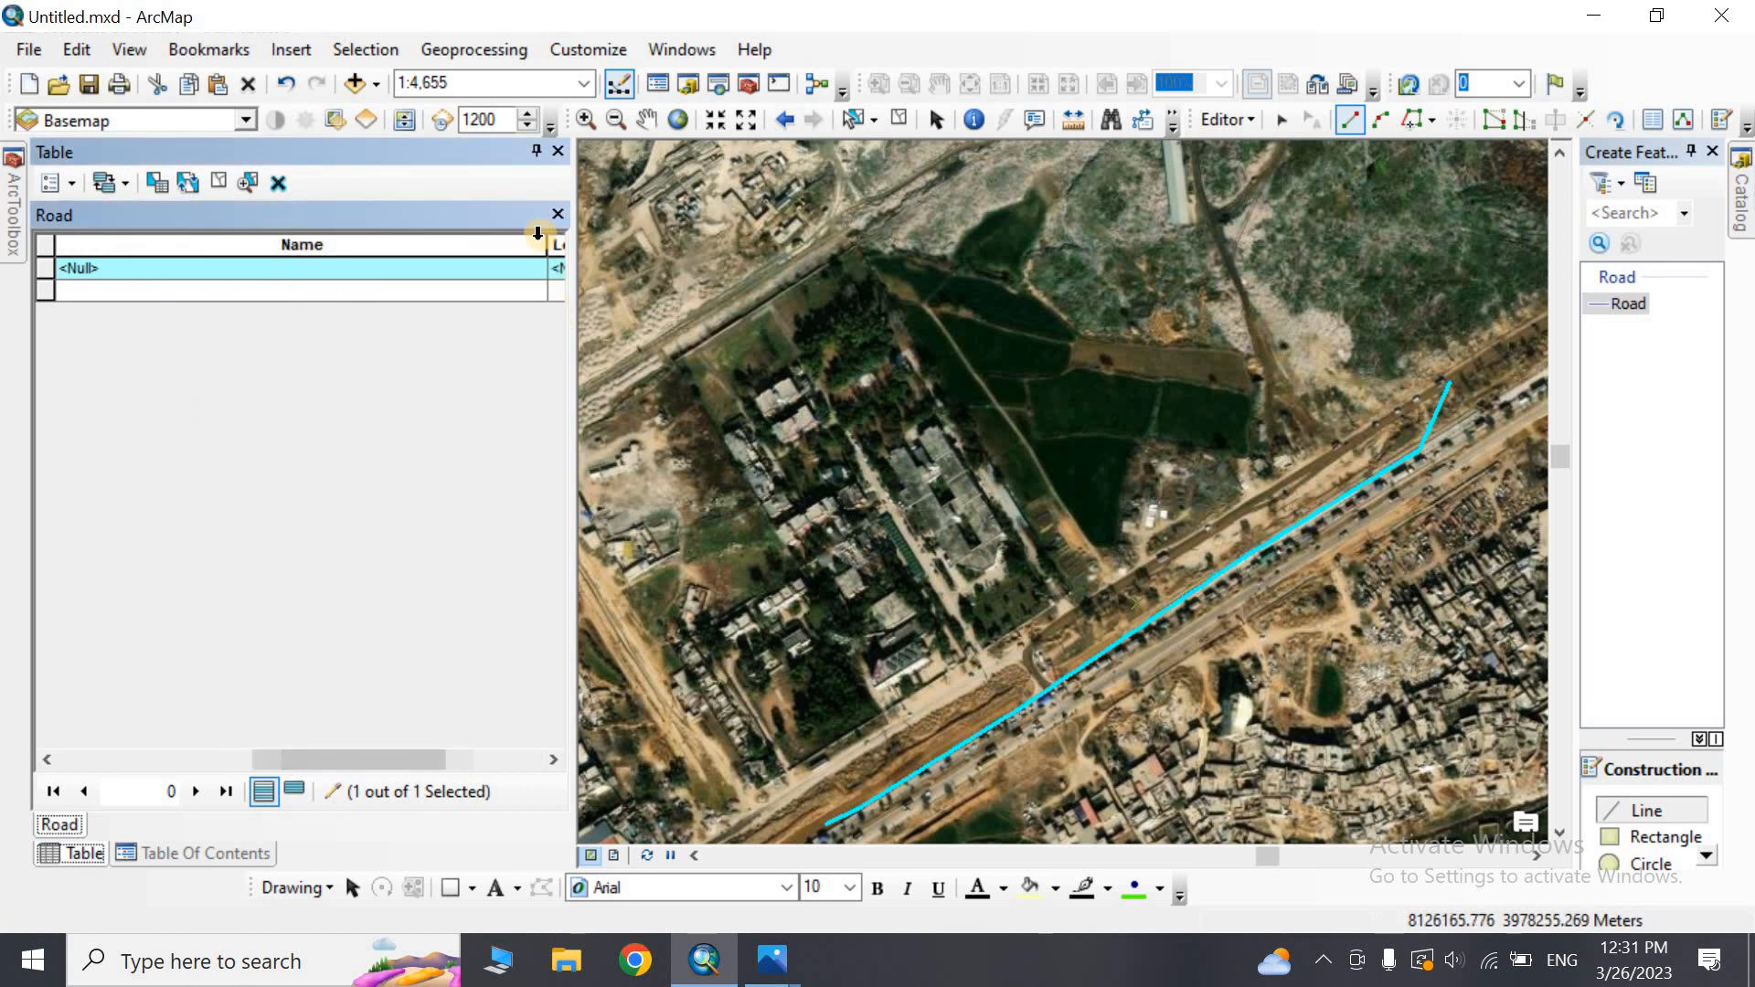
left_click_drag(549, 243, 219, 274)
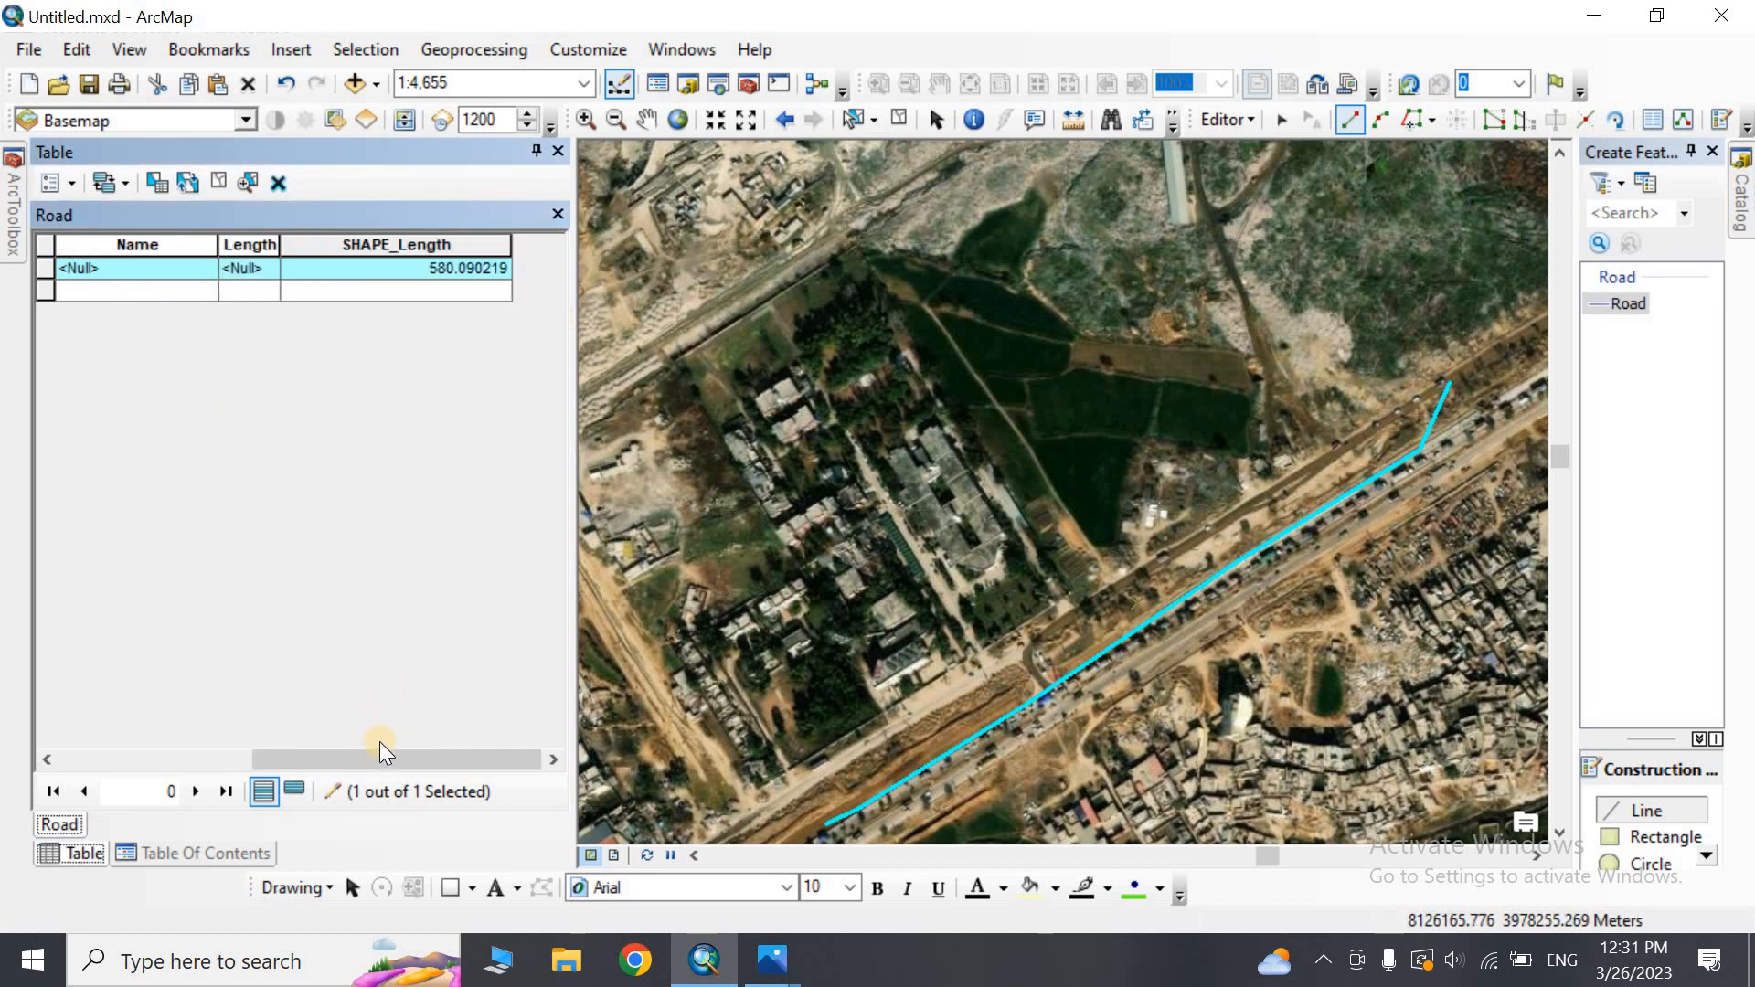
left_click_drag(323, 751, 227, 752)
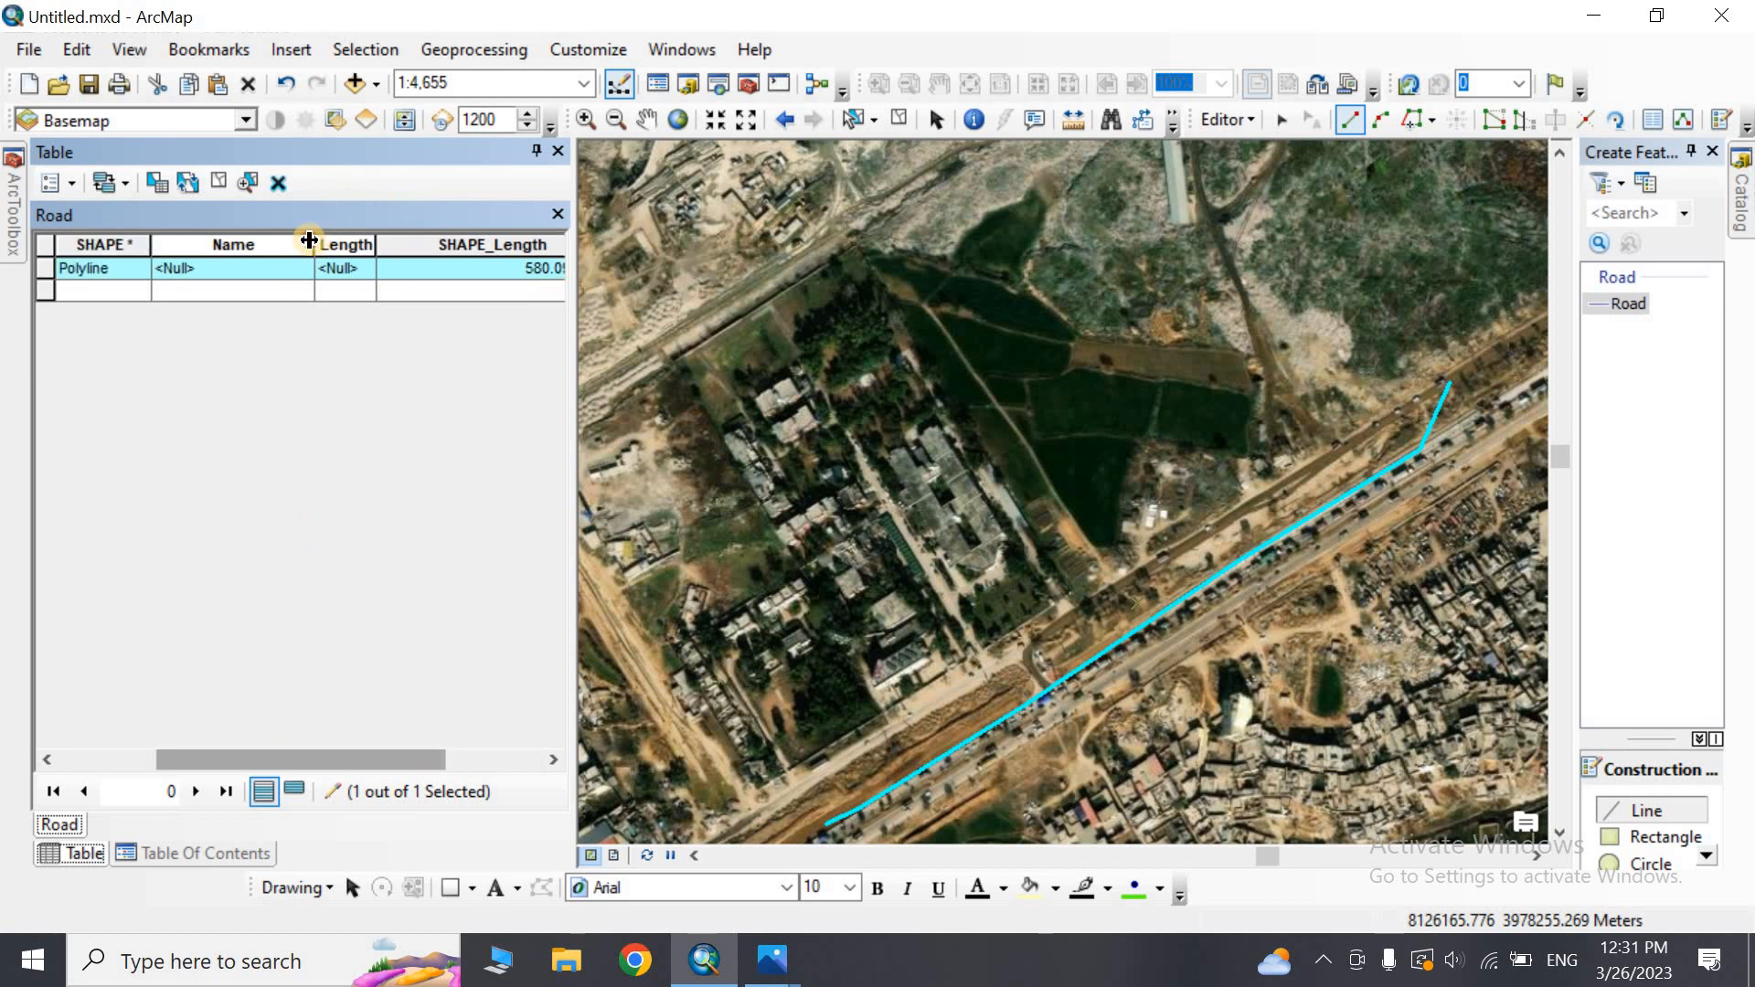
left_click_drag(314, 241, 263, 243)
Fill the first road's attributes with Name ABC Road and Length 100, and collapse the attribute table
left_click(229, 268)
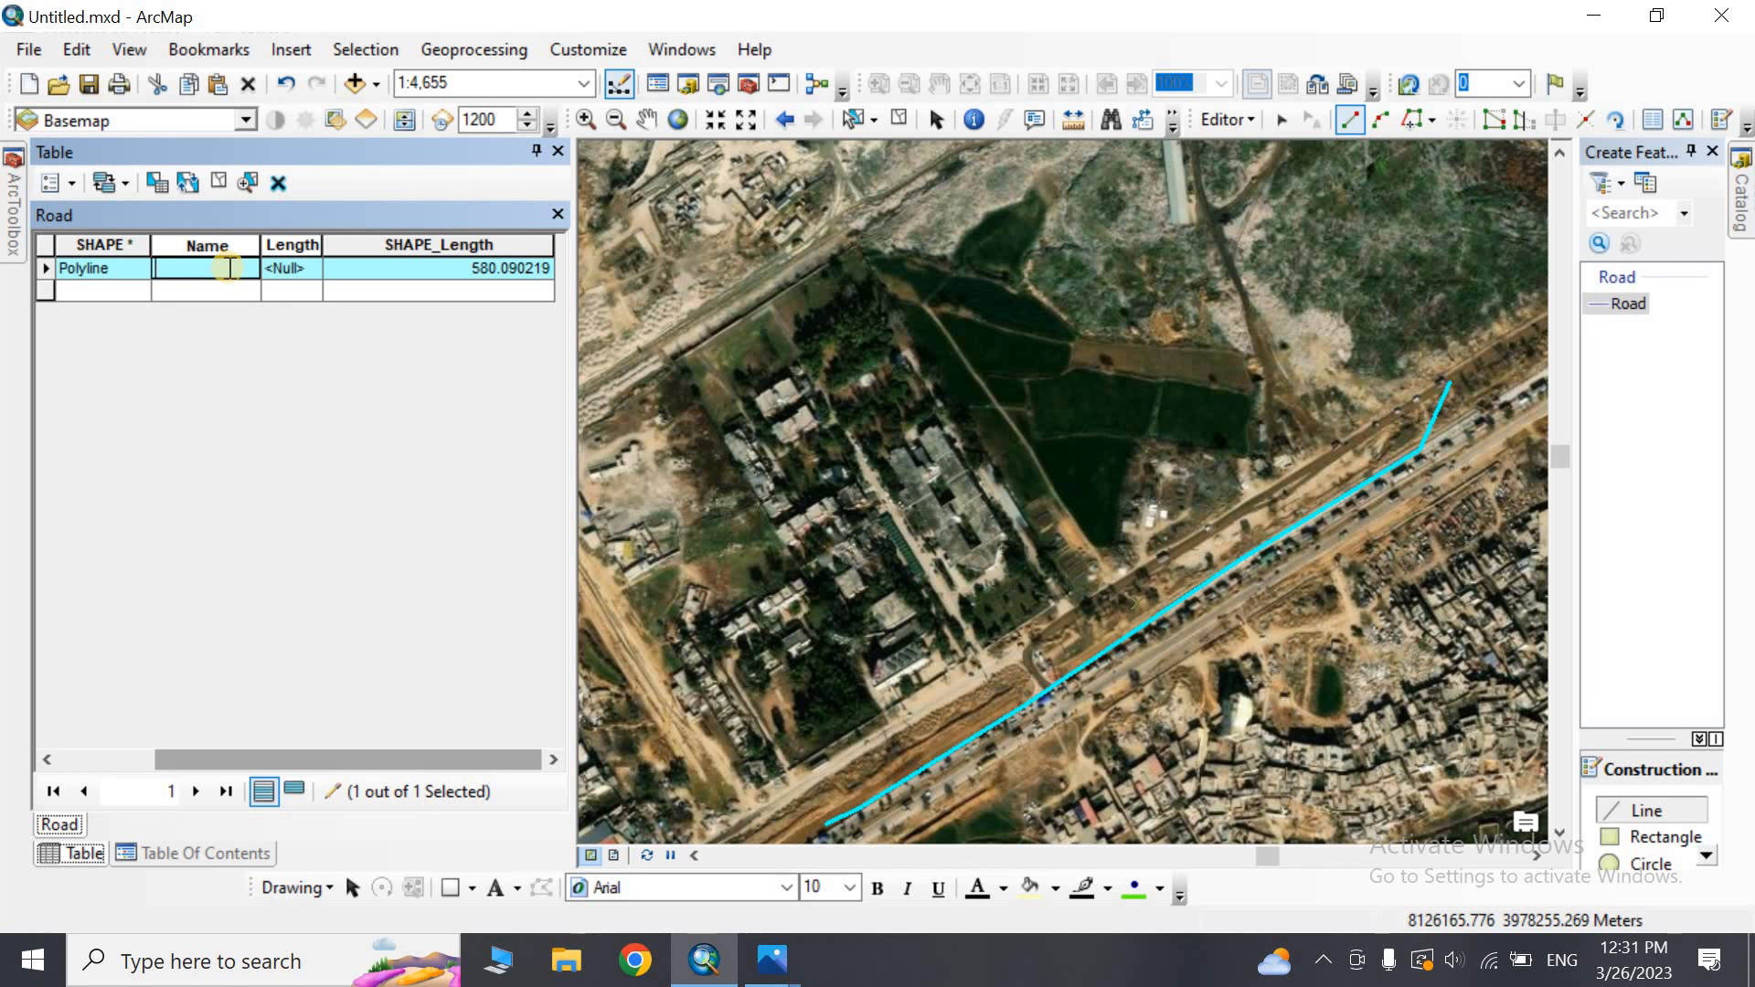
type("ABC Road")
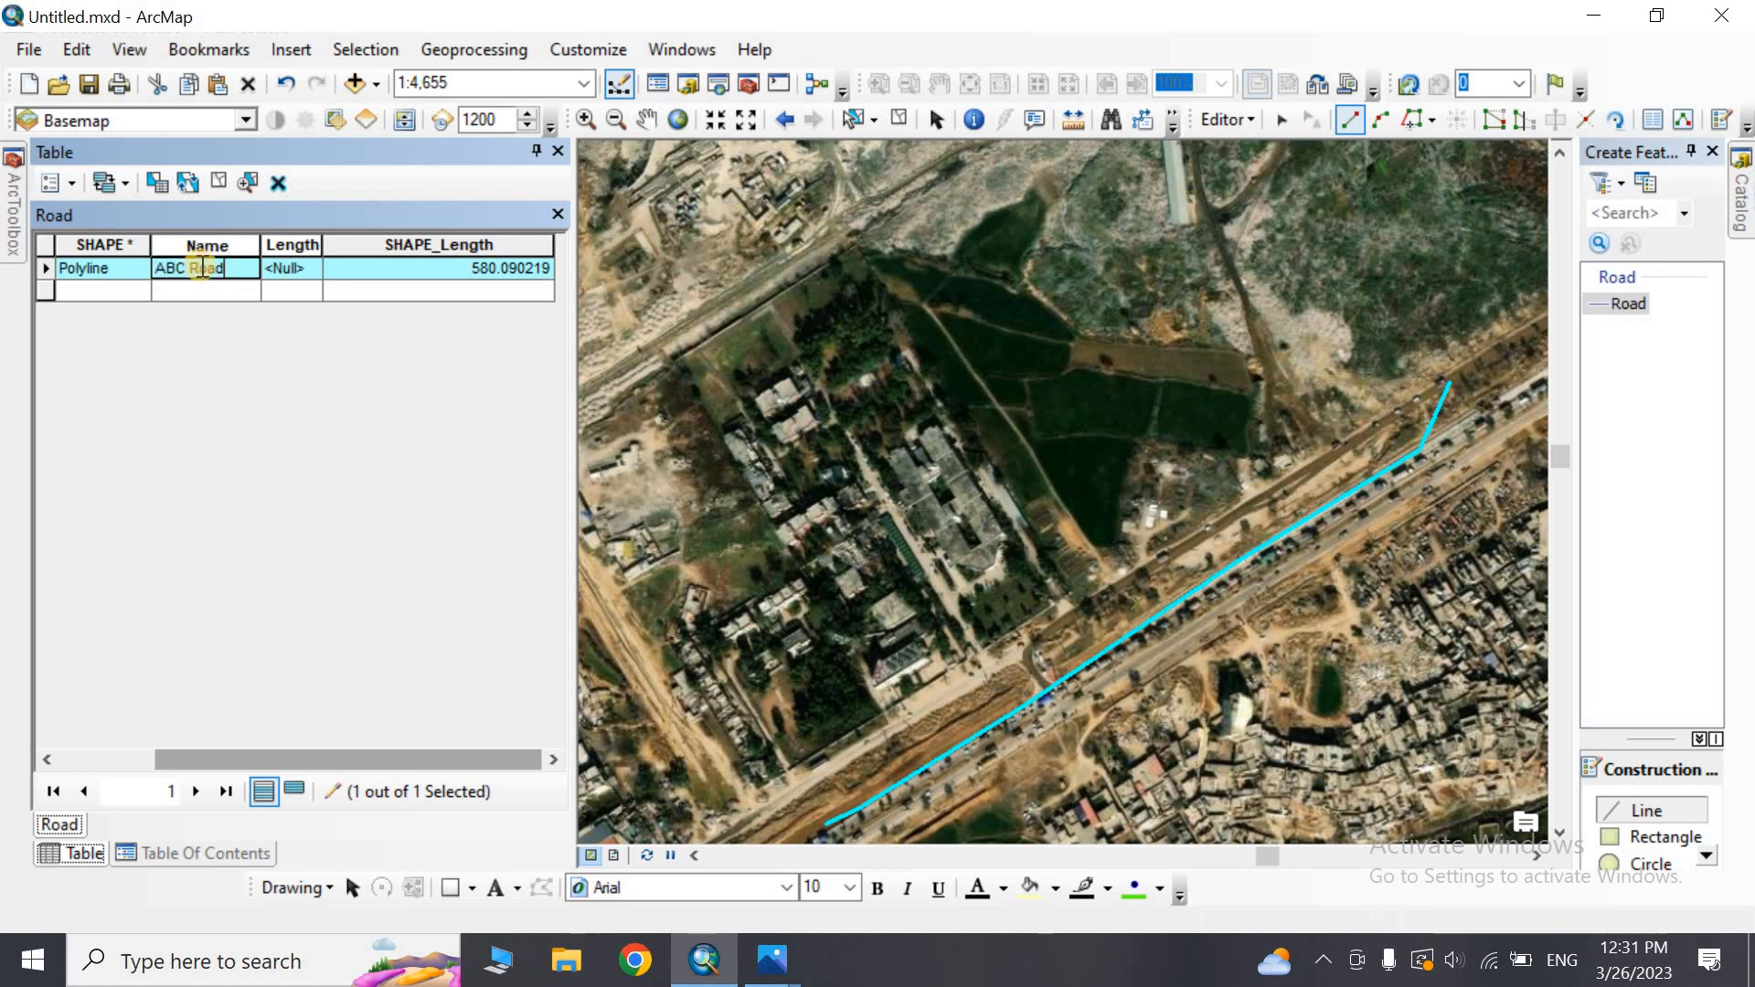
left_click(291, 269)
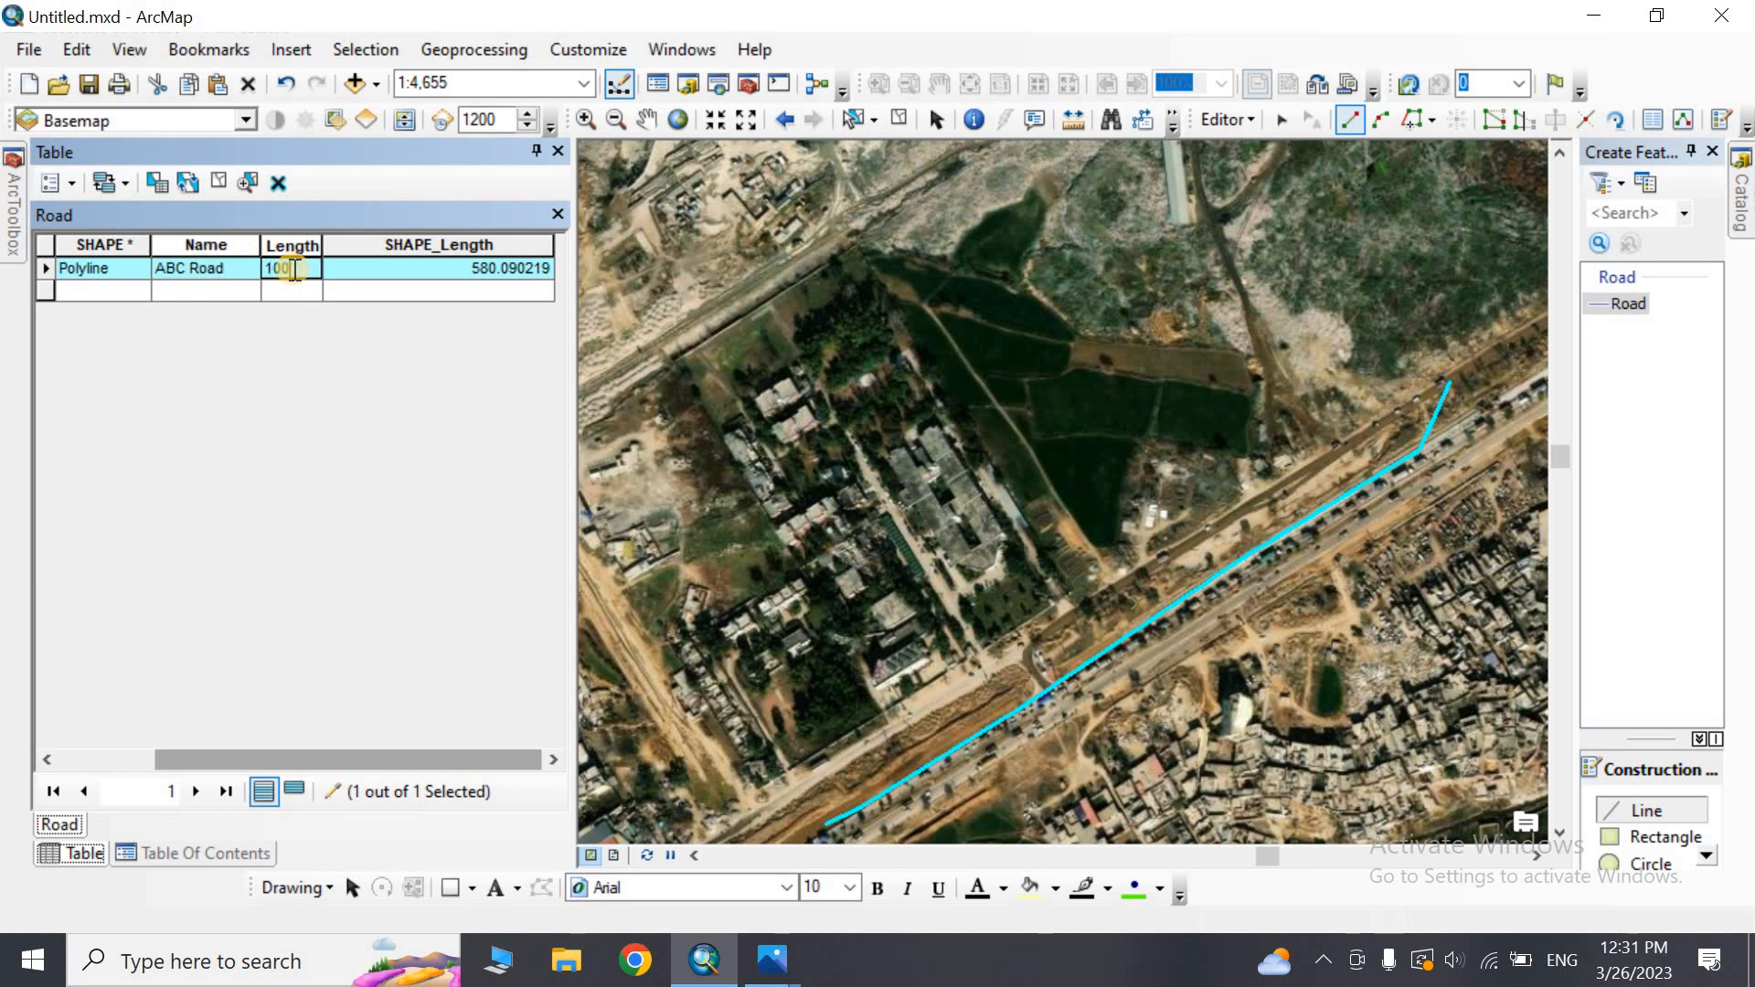
key("Return")
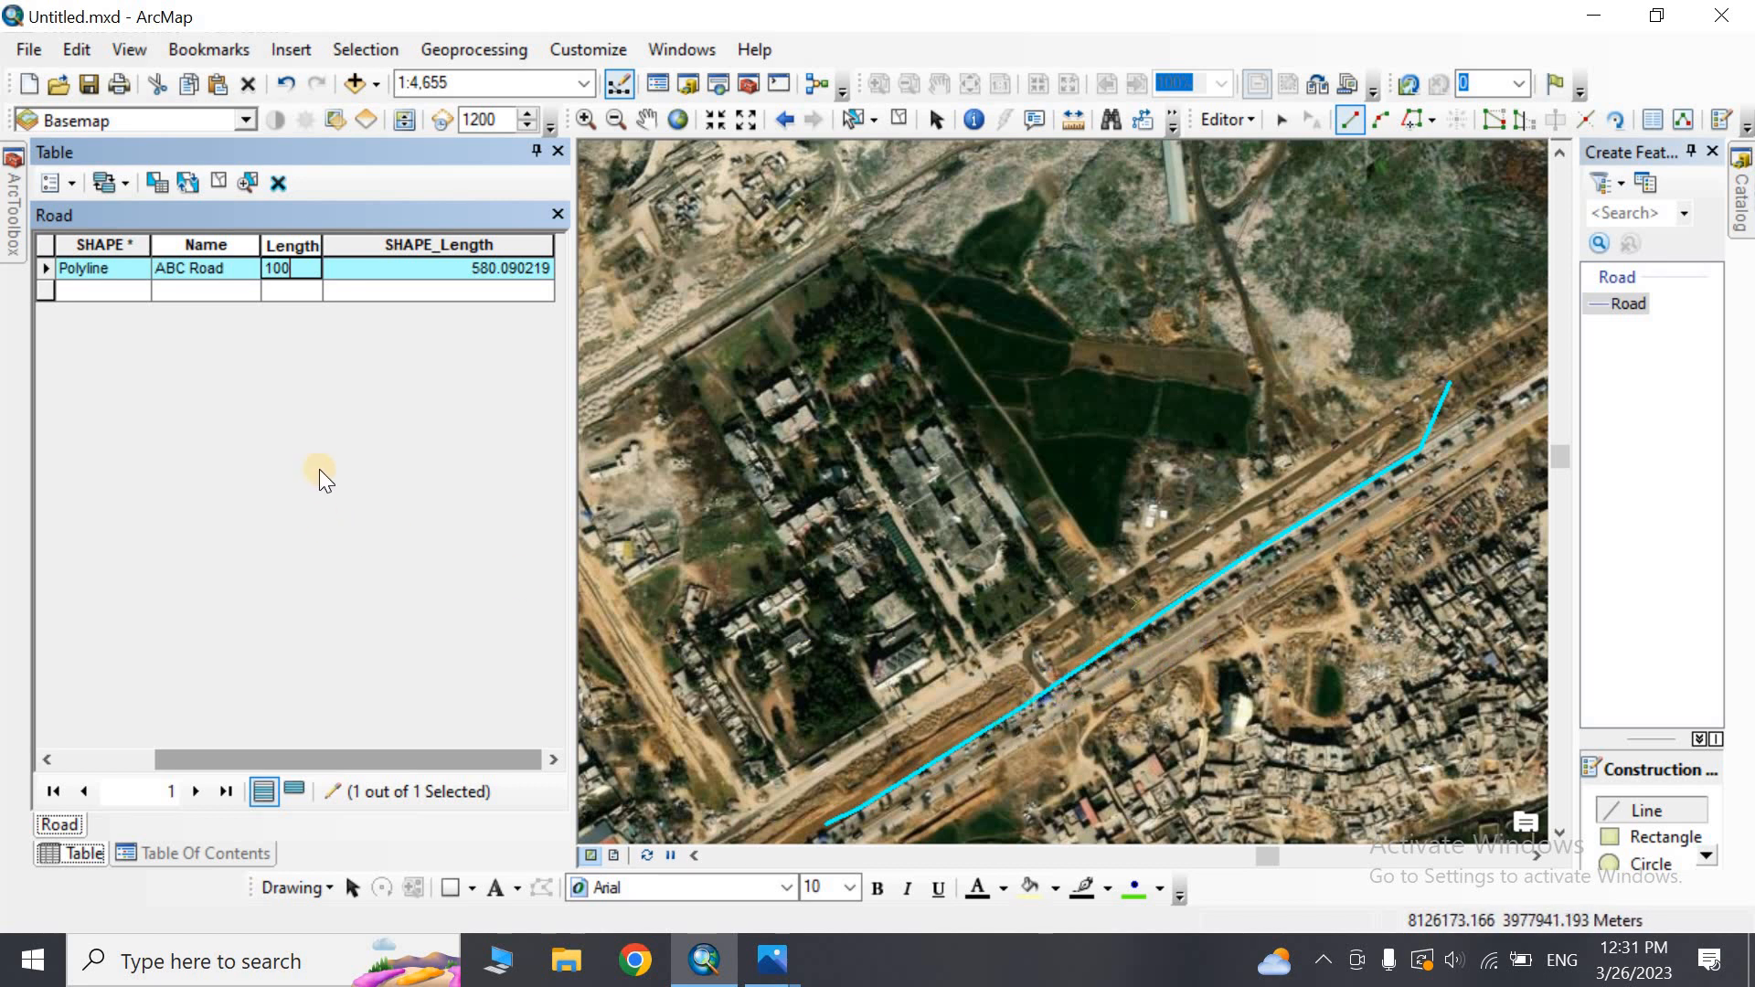
left_click(532, 151)
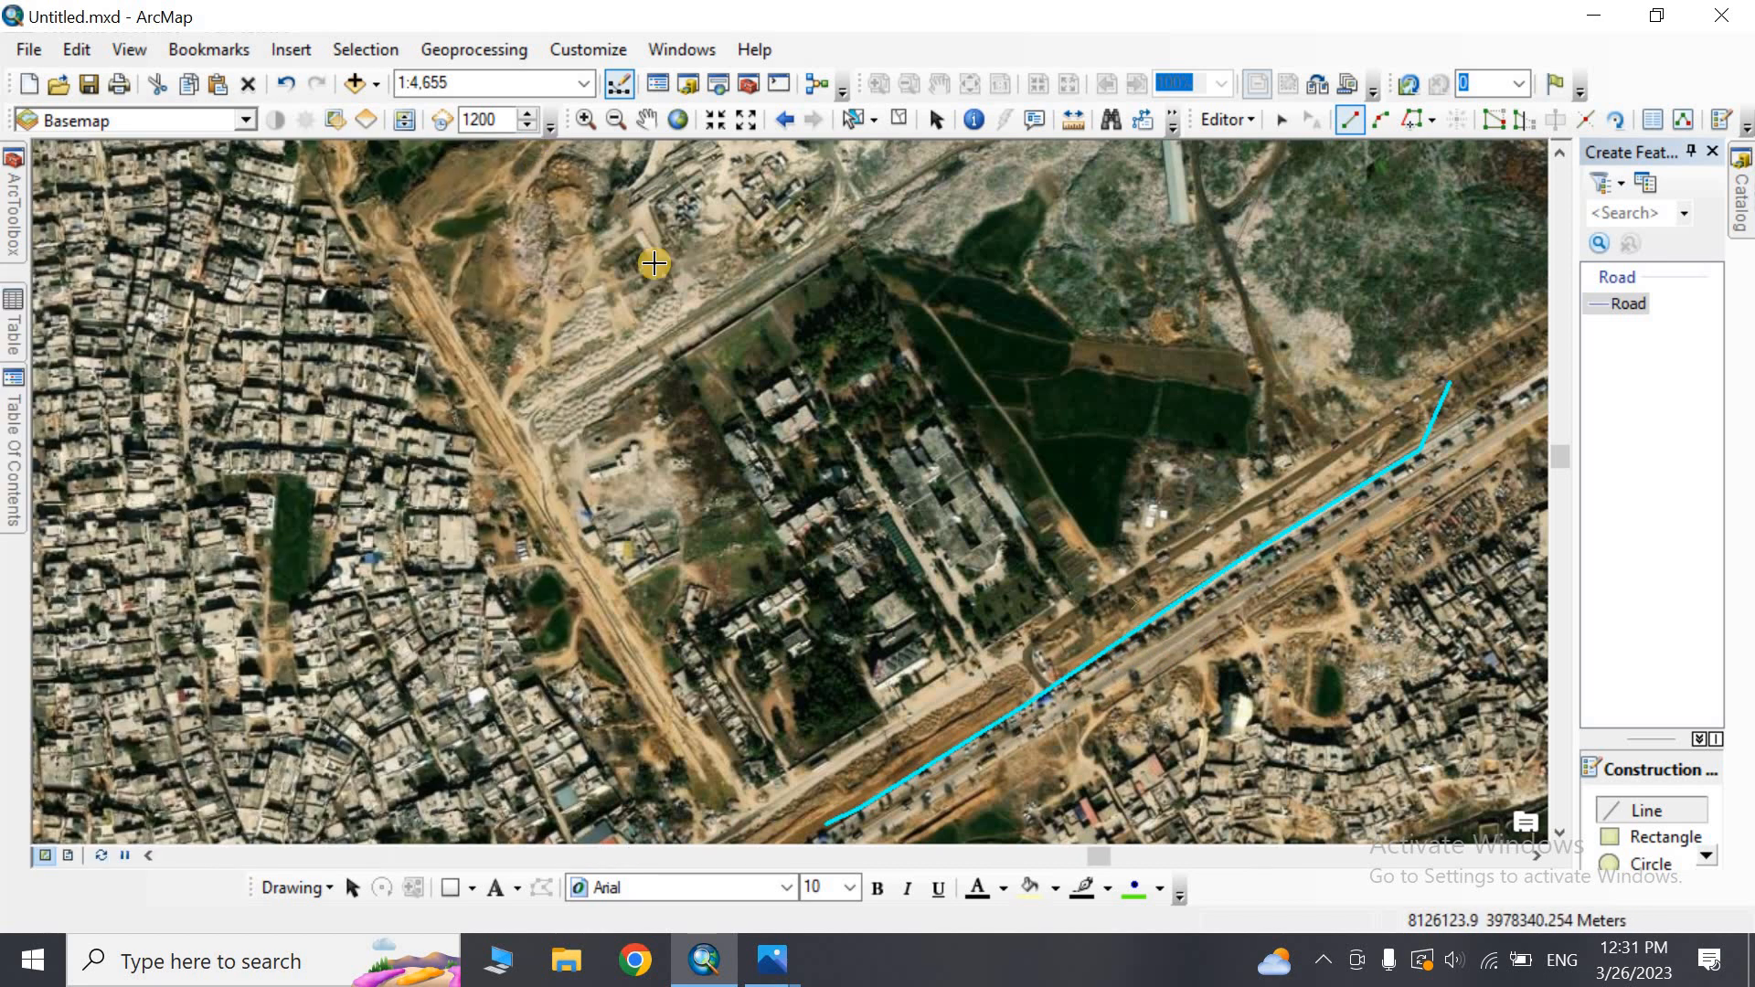
Digitize a second road line about 573 m long, following the dirt road northwest from the main road junction along the settlement
left_click(739, 815)
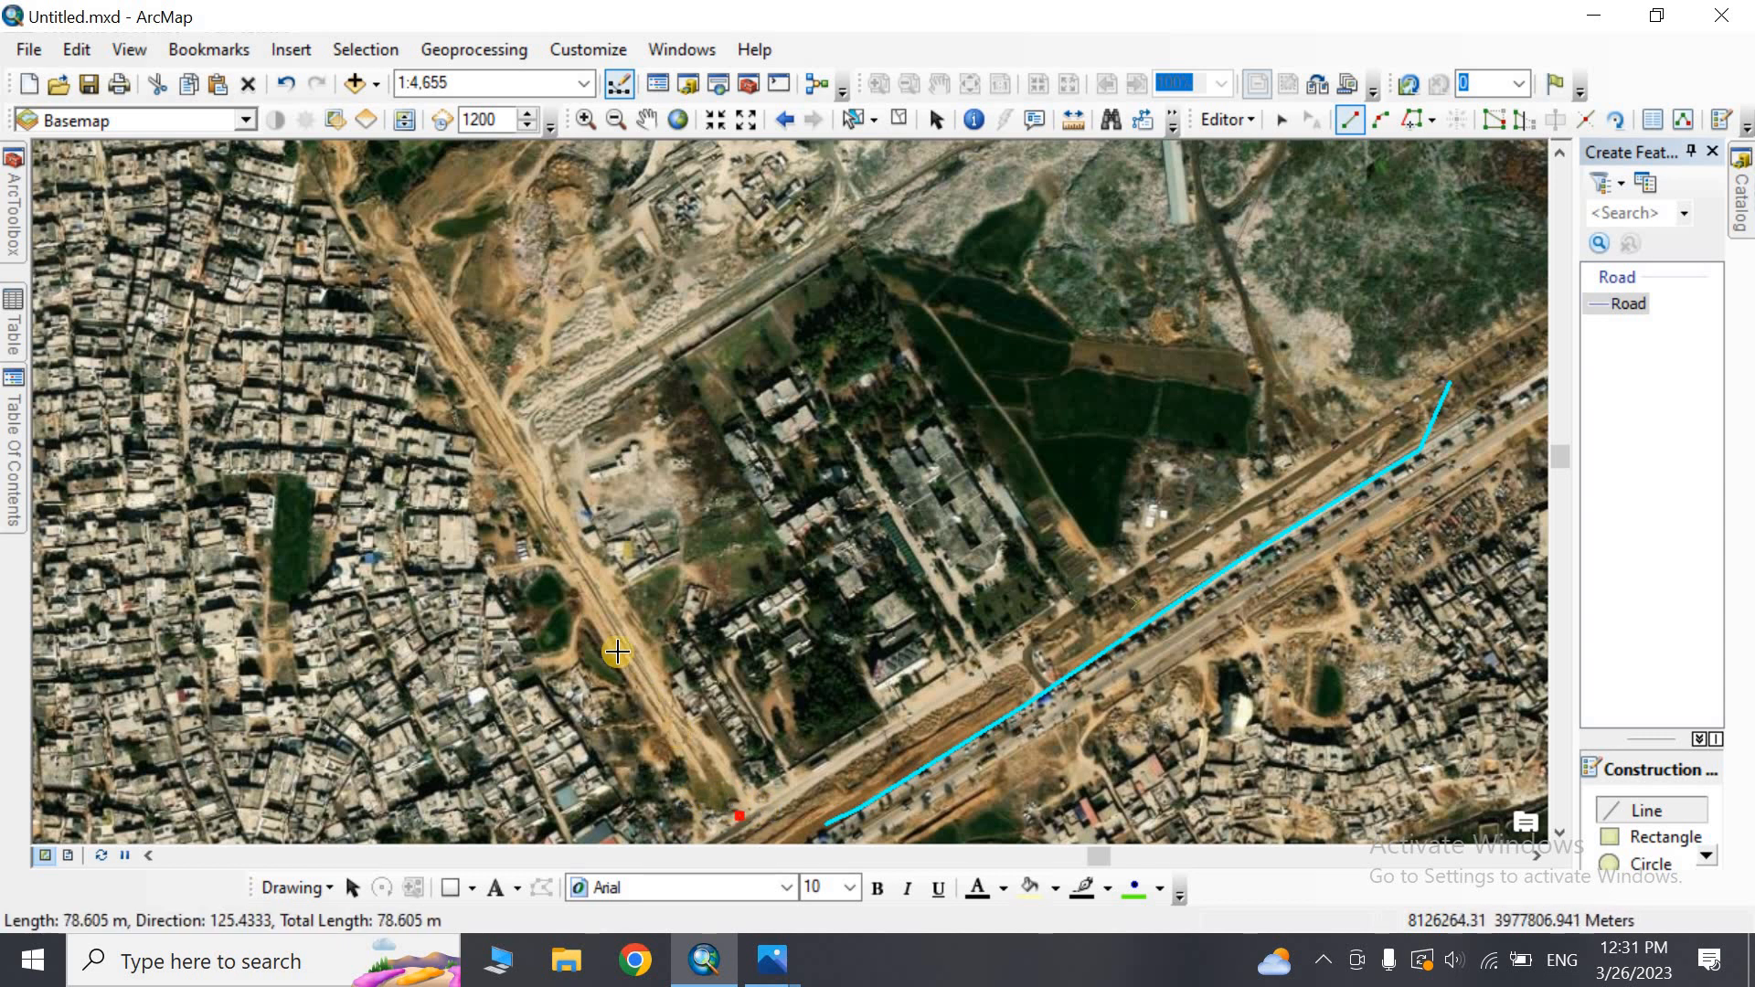
left_click(516, 457)
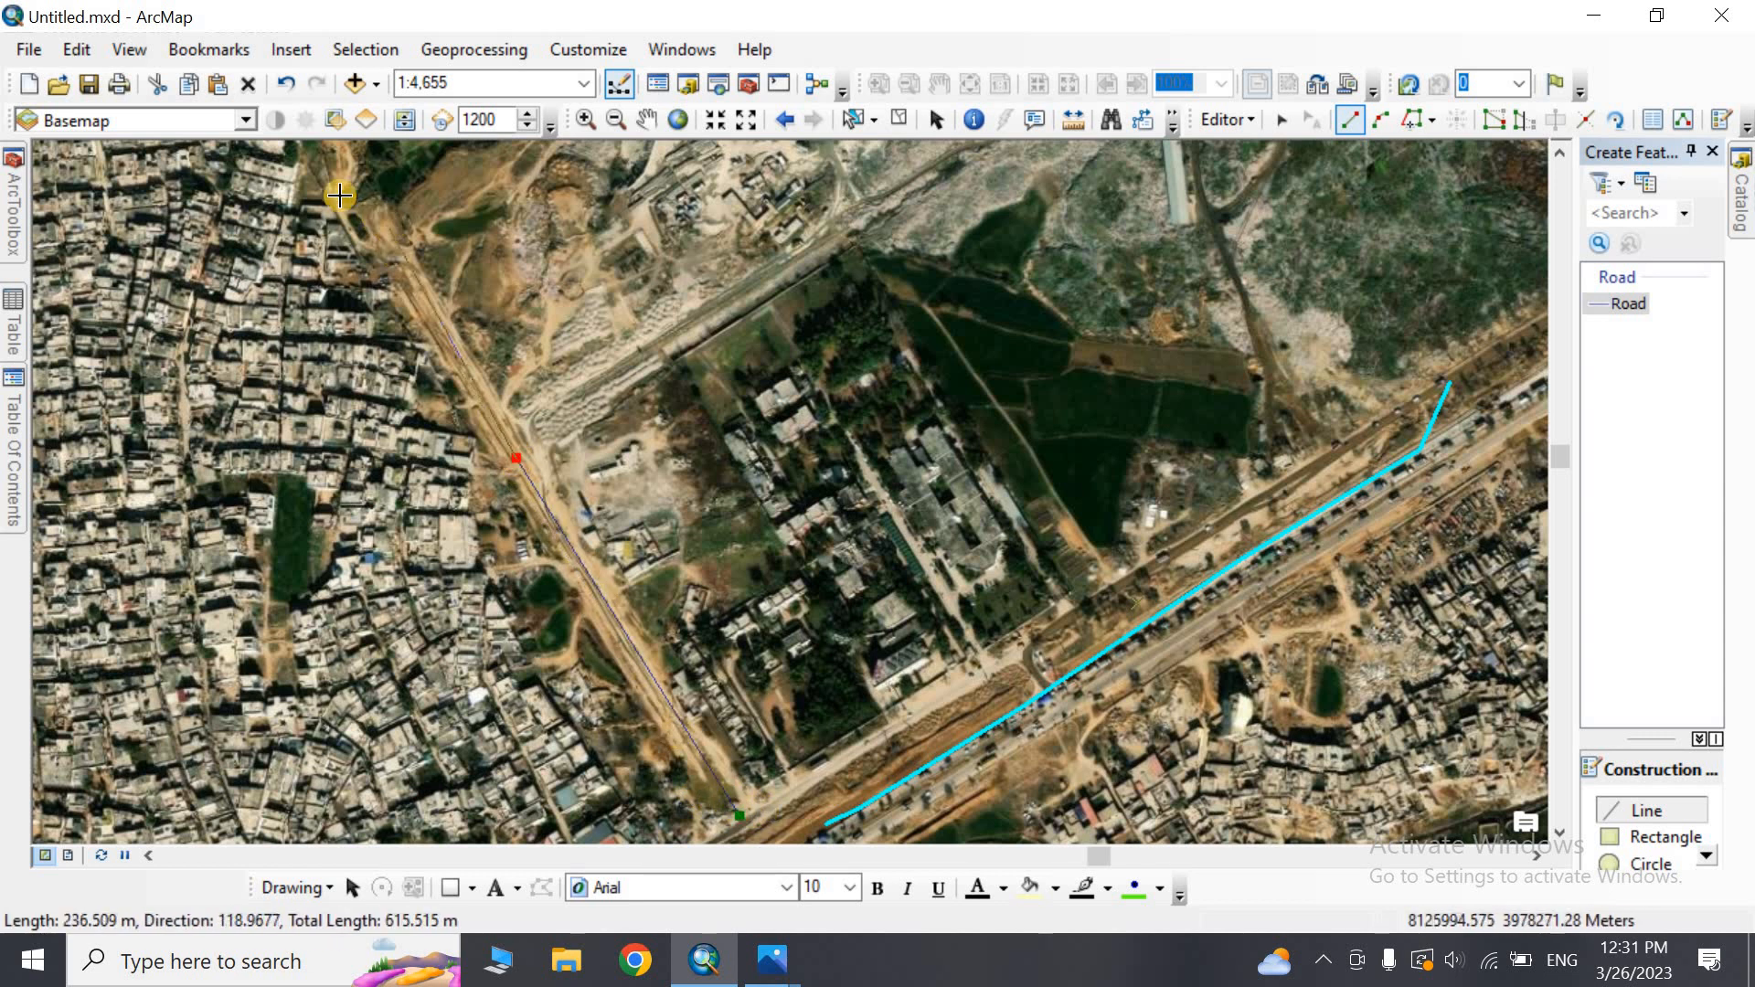
double_click(334, 164)
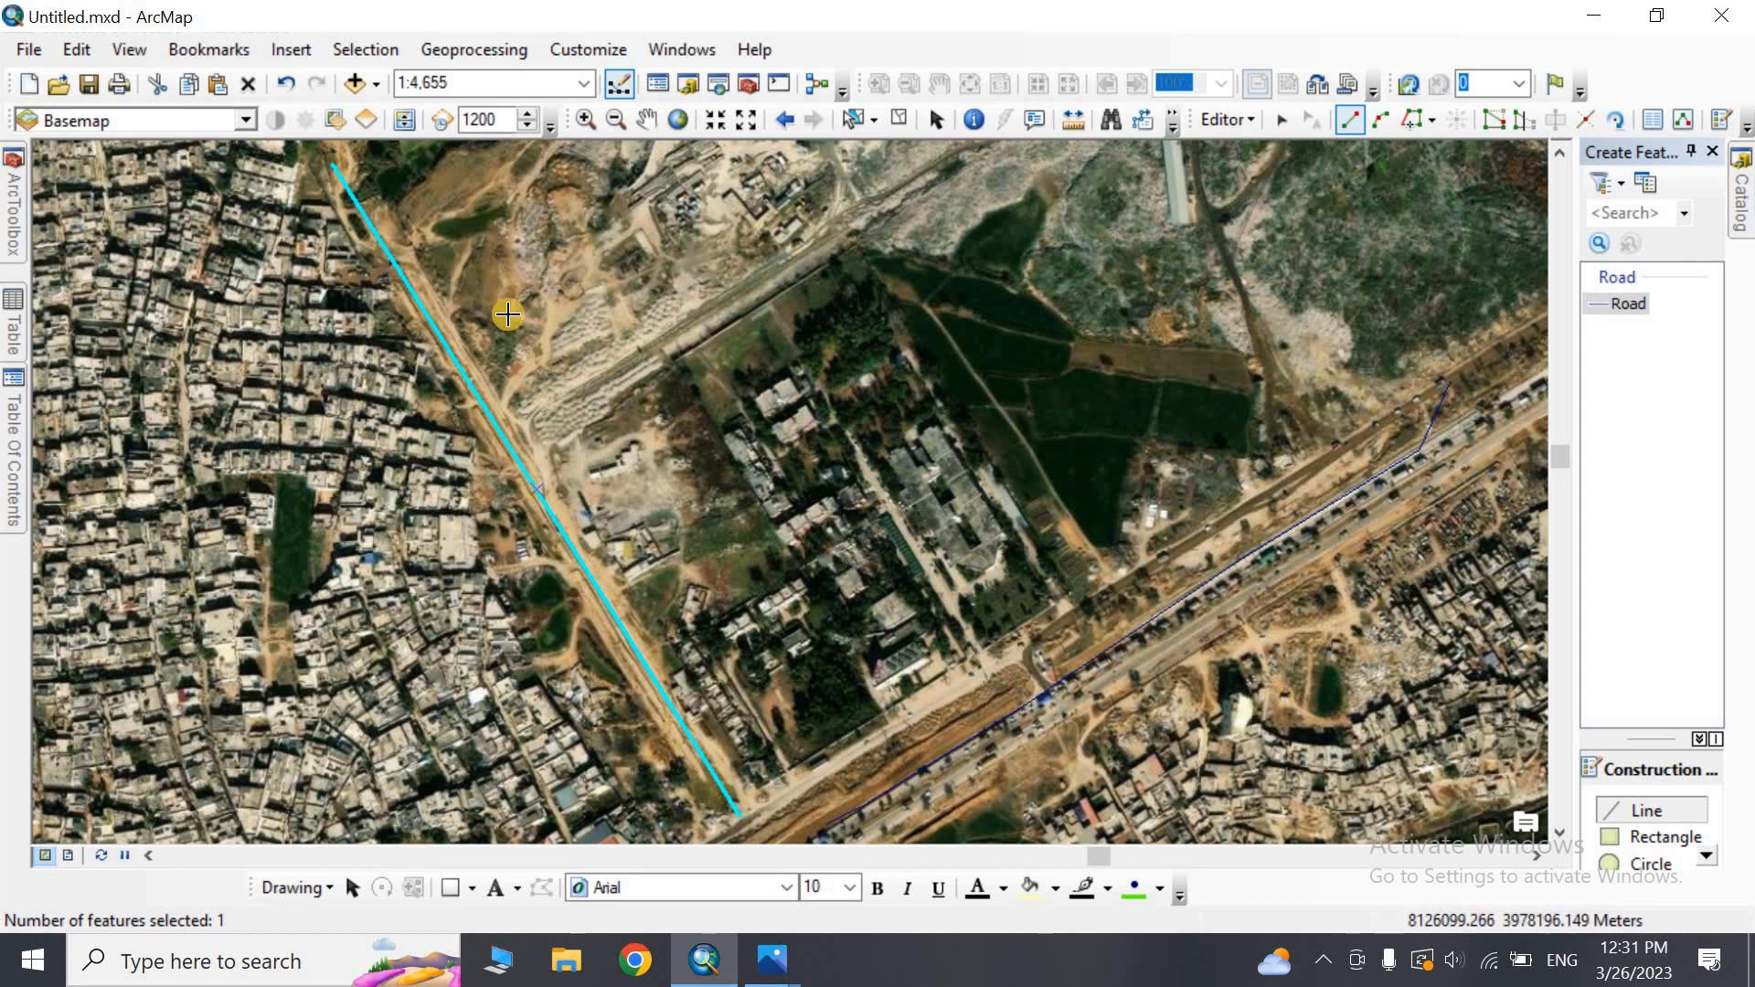
Fill the second road's attributes with Name XYZ Road and Length 80, and collapse the attribute table
left_click(11, 426)
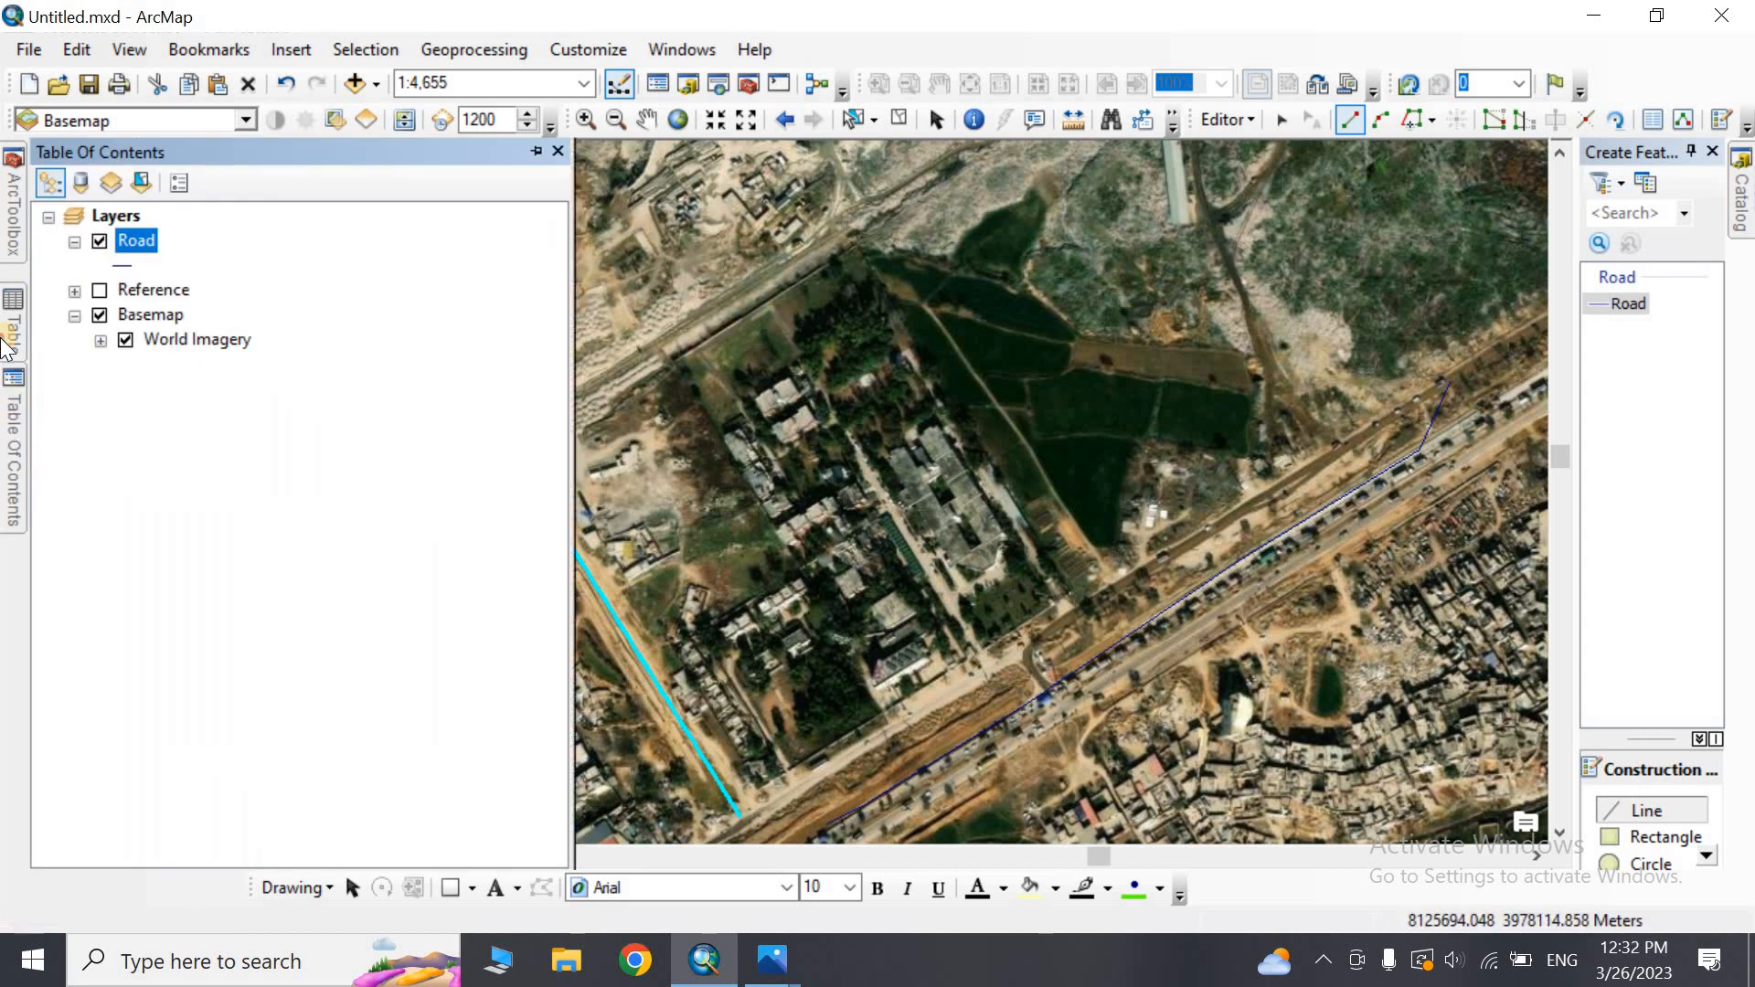
left_click(9, 340)
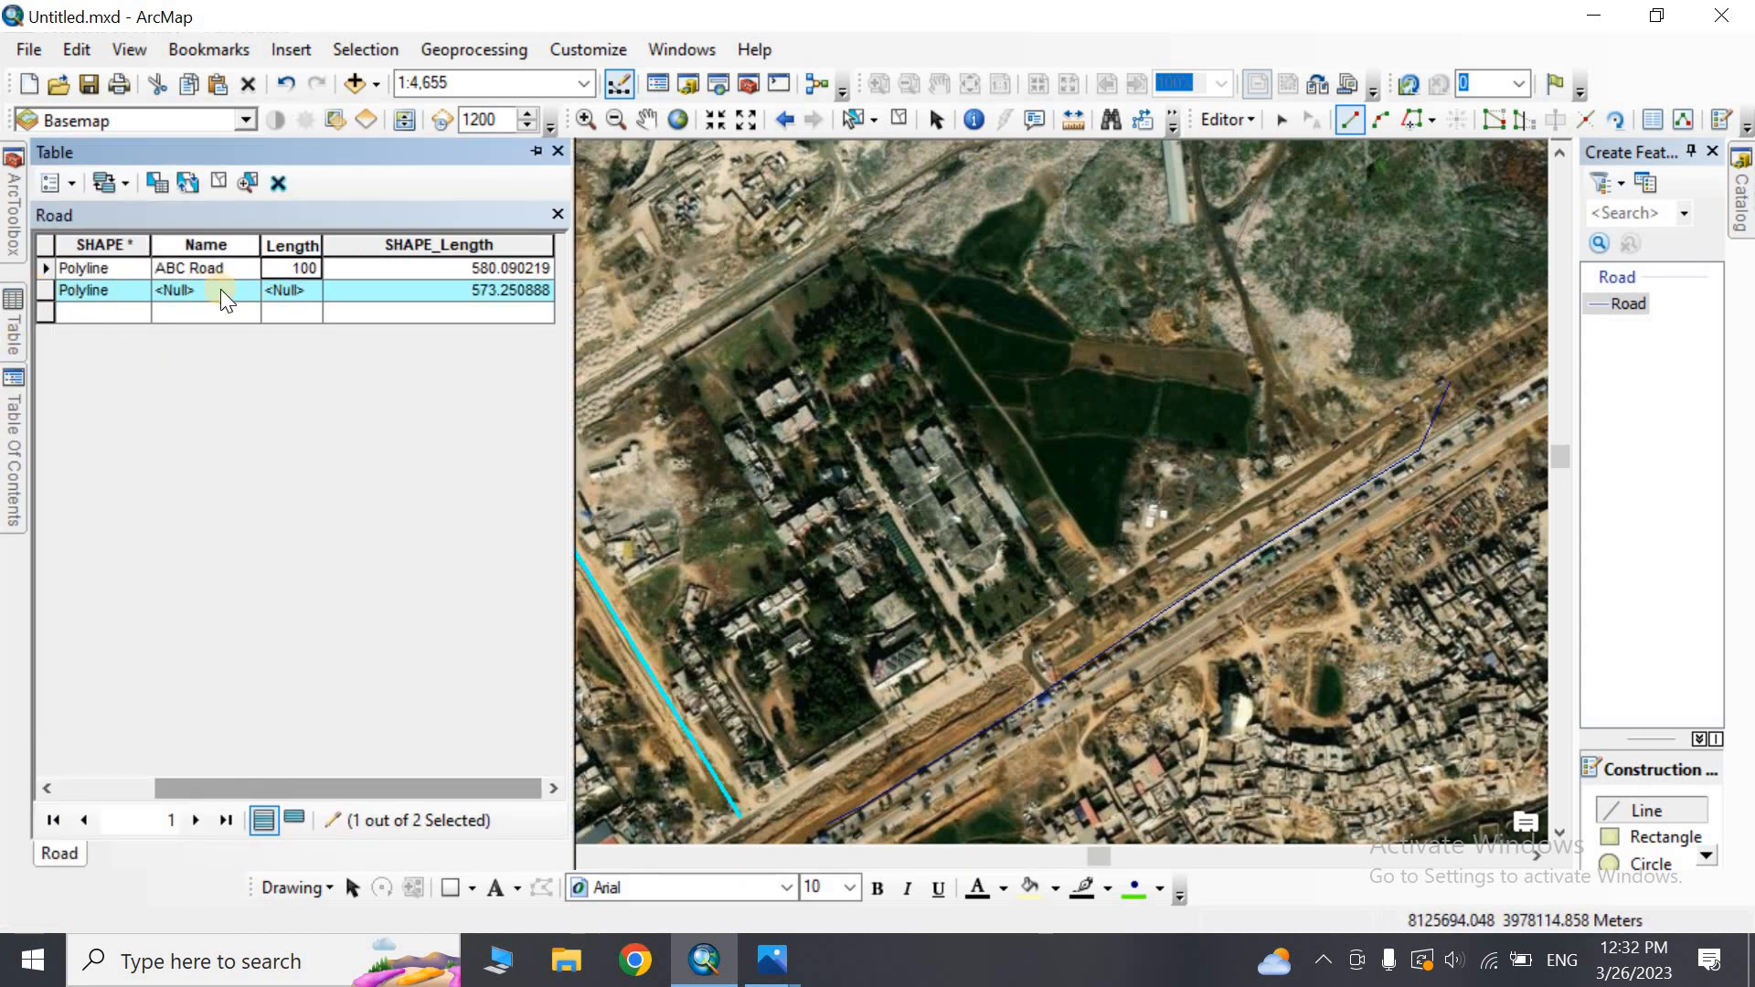
left_click(194, 291)
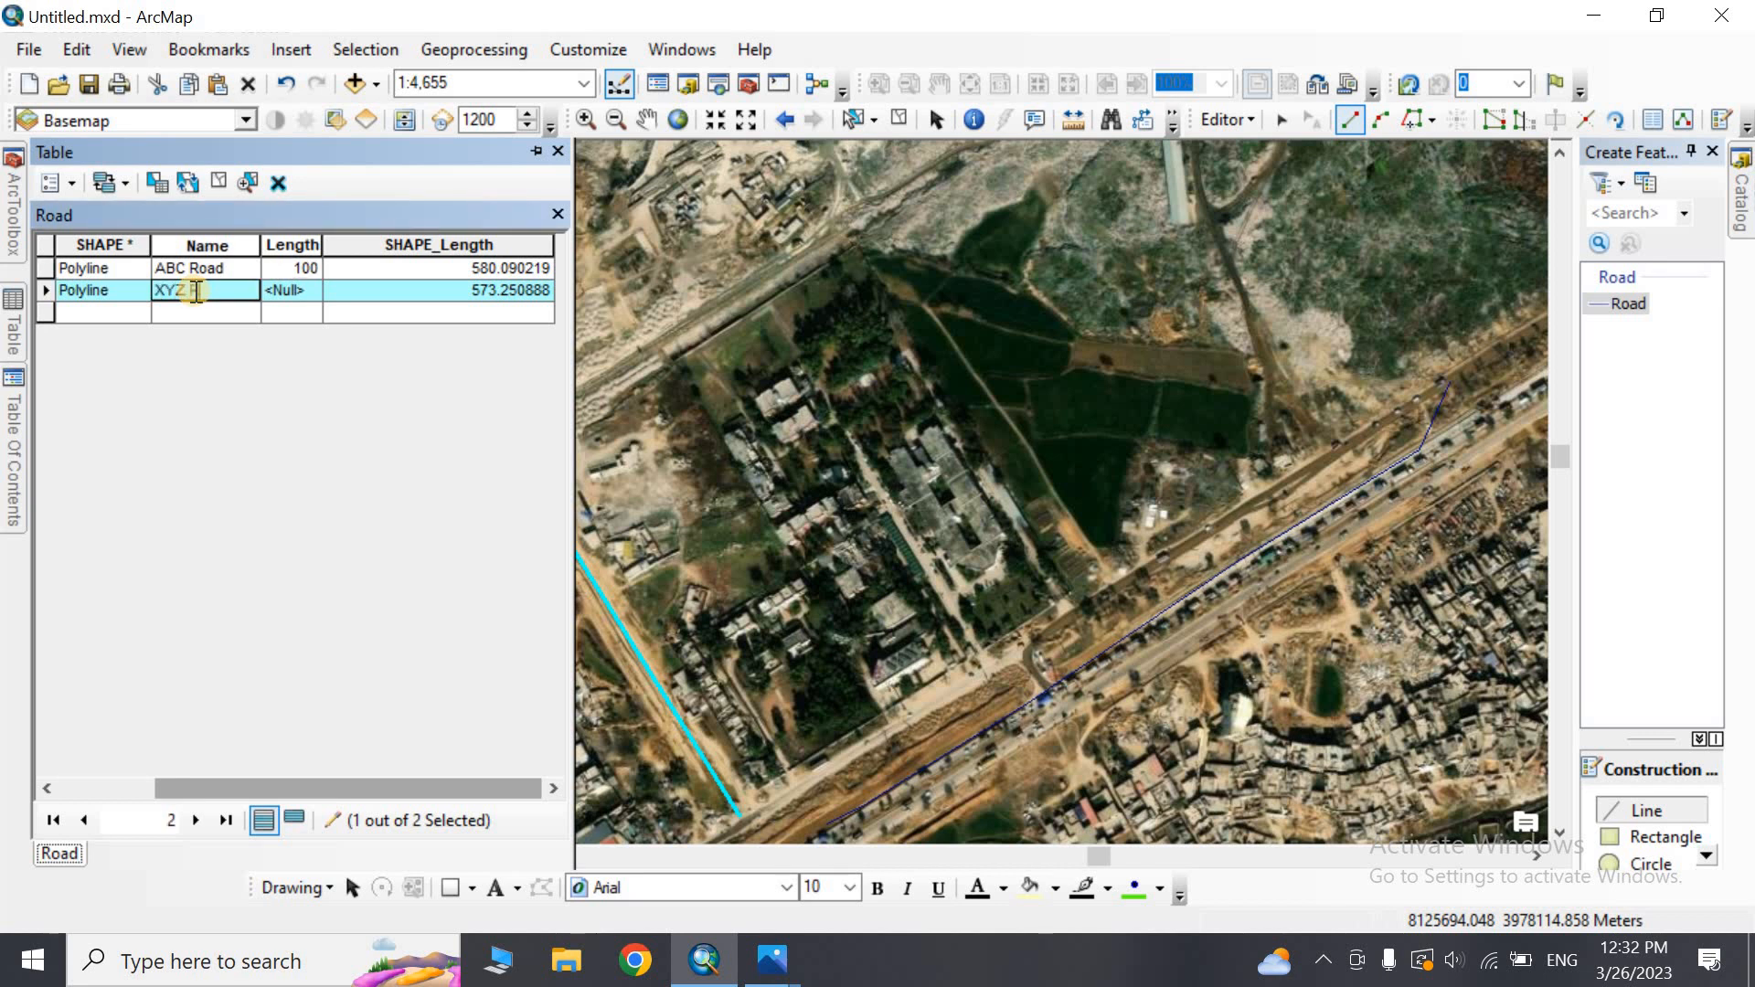
type("XYZ Road")
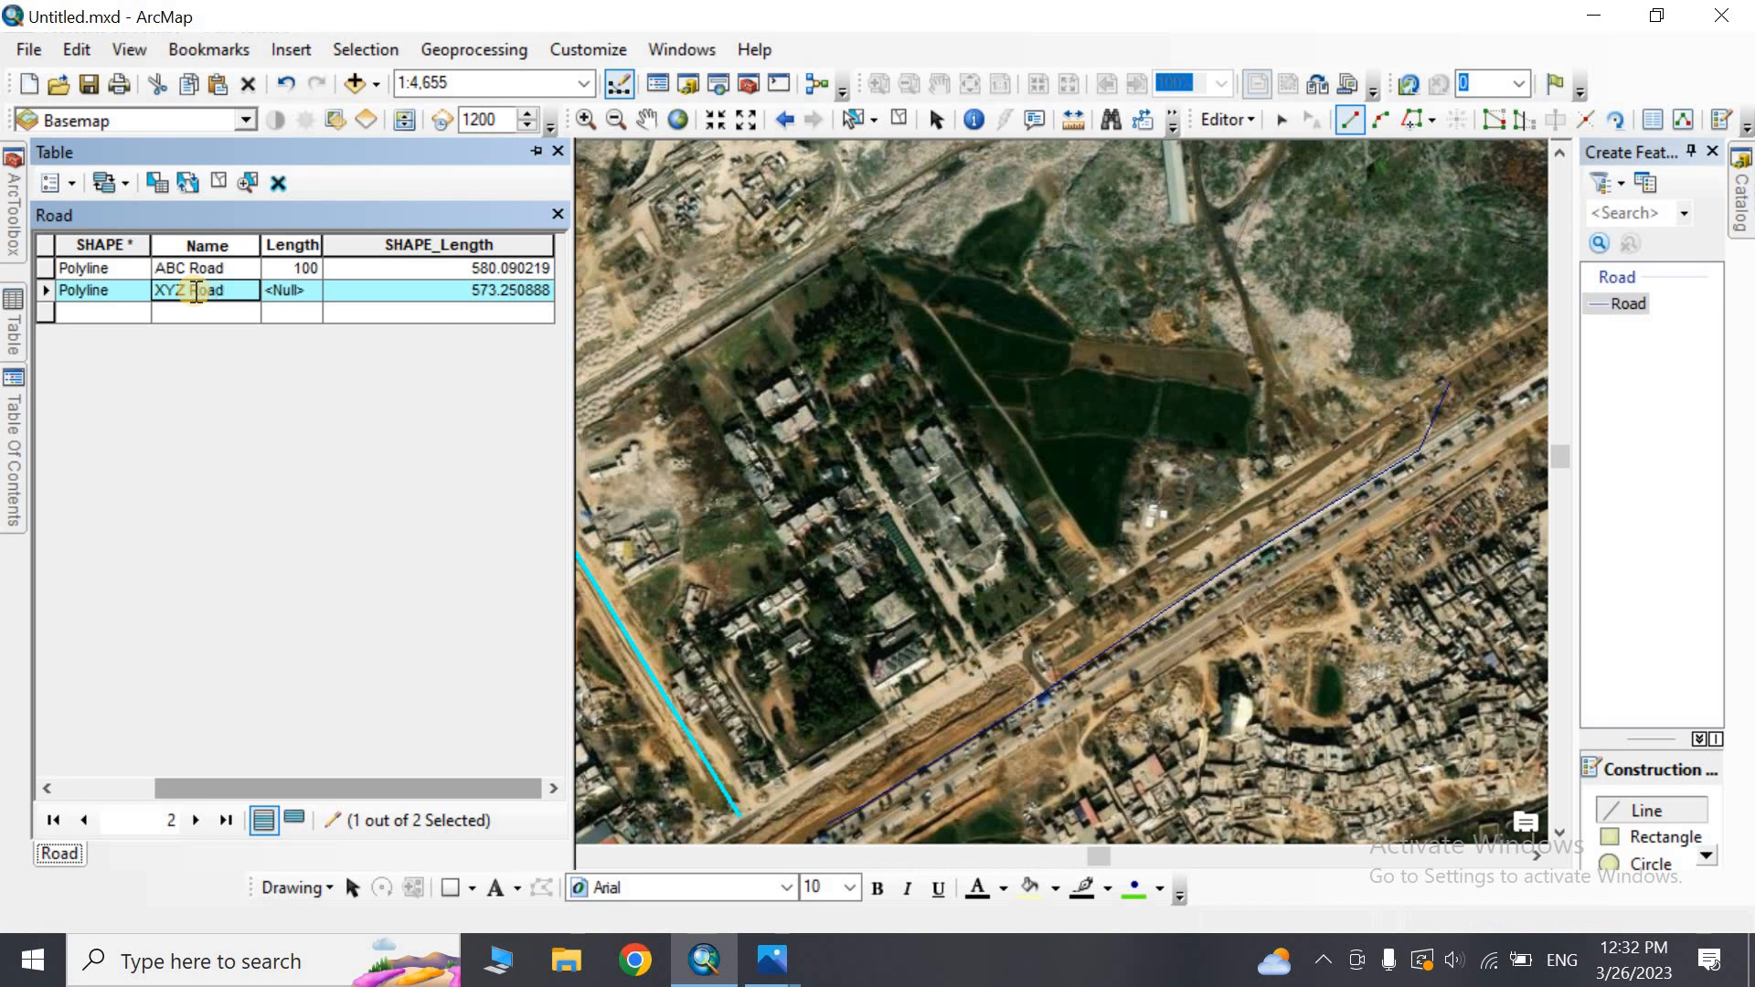
left_click(289, 292)
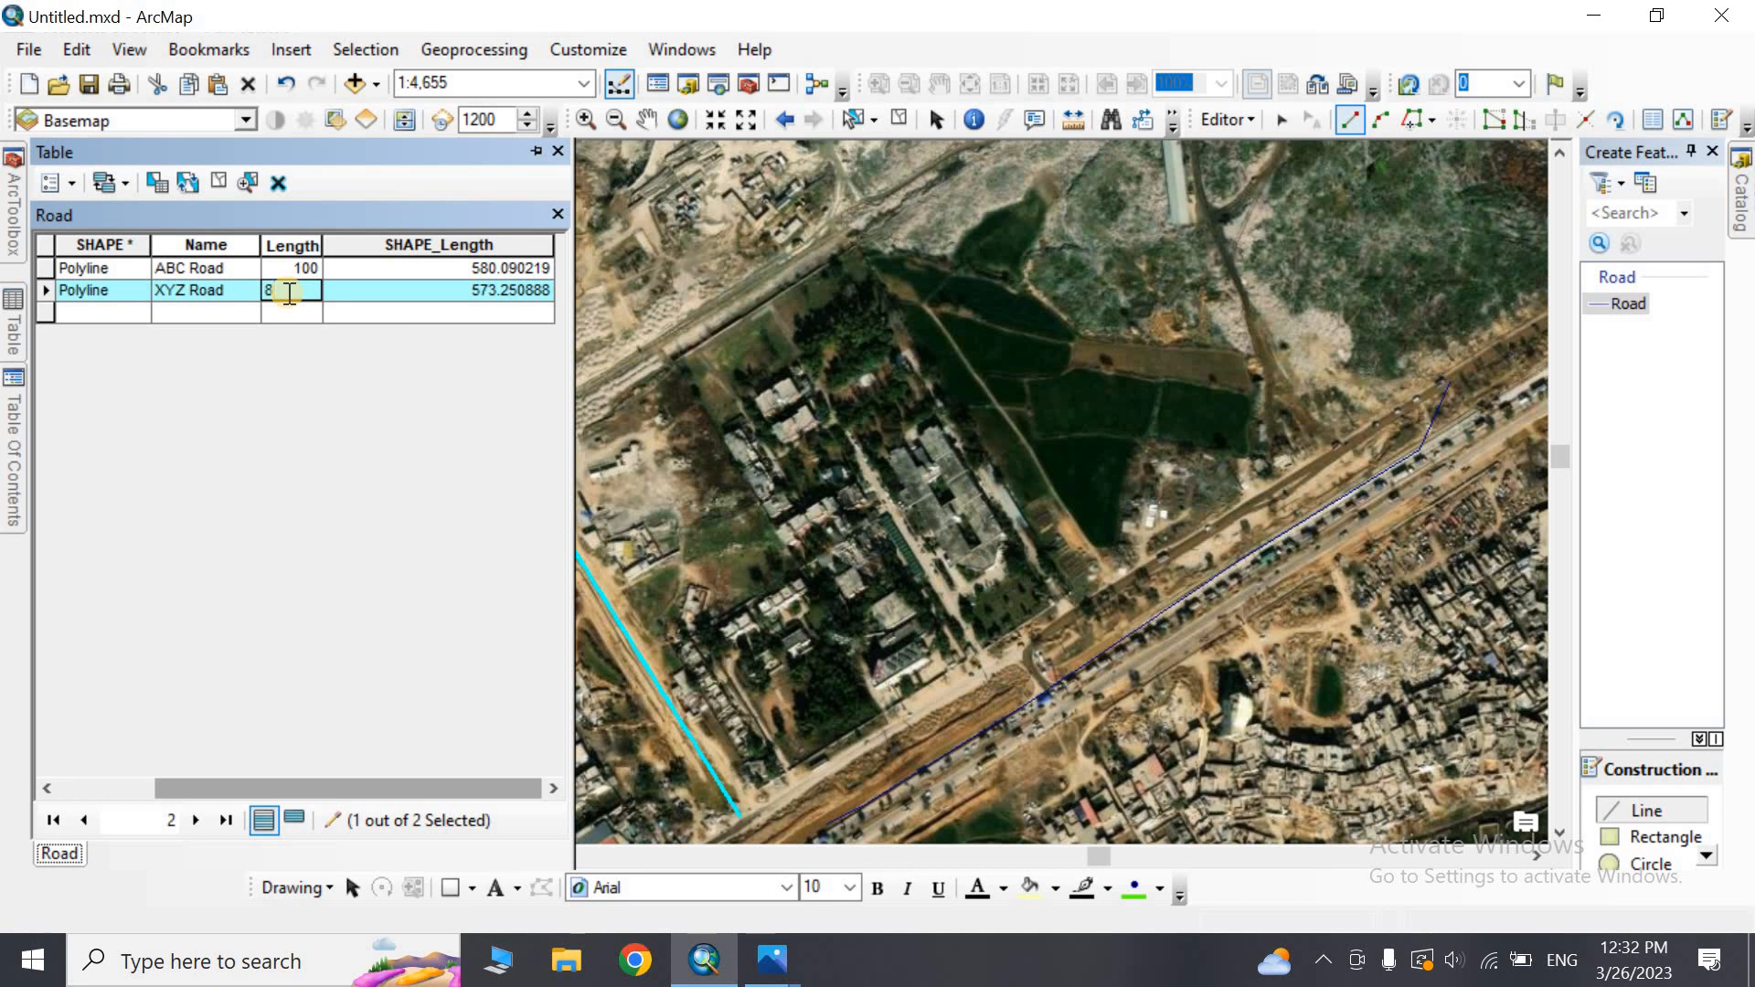
left_click(535, 151)
left_click(537, 151)
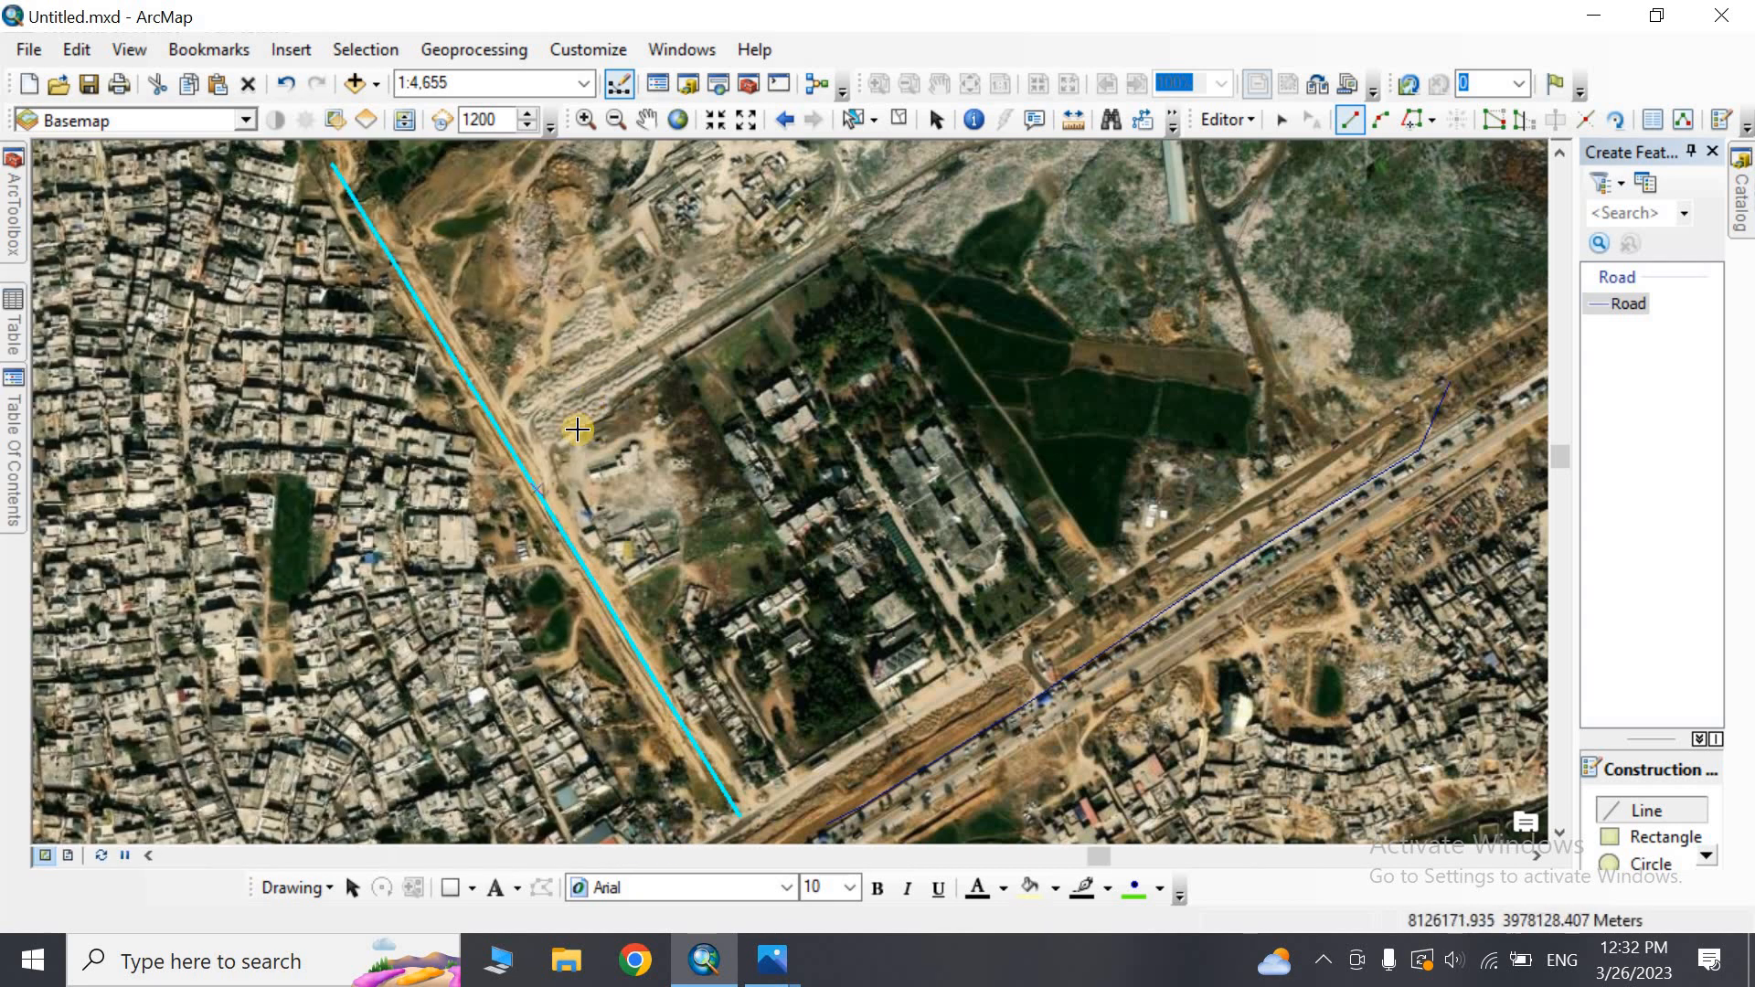
Digitize a third road line about 394 m long, branching northeast from the second road along the track above the compound
left_click(500, 429)
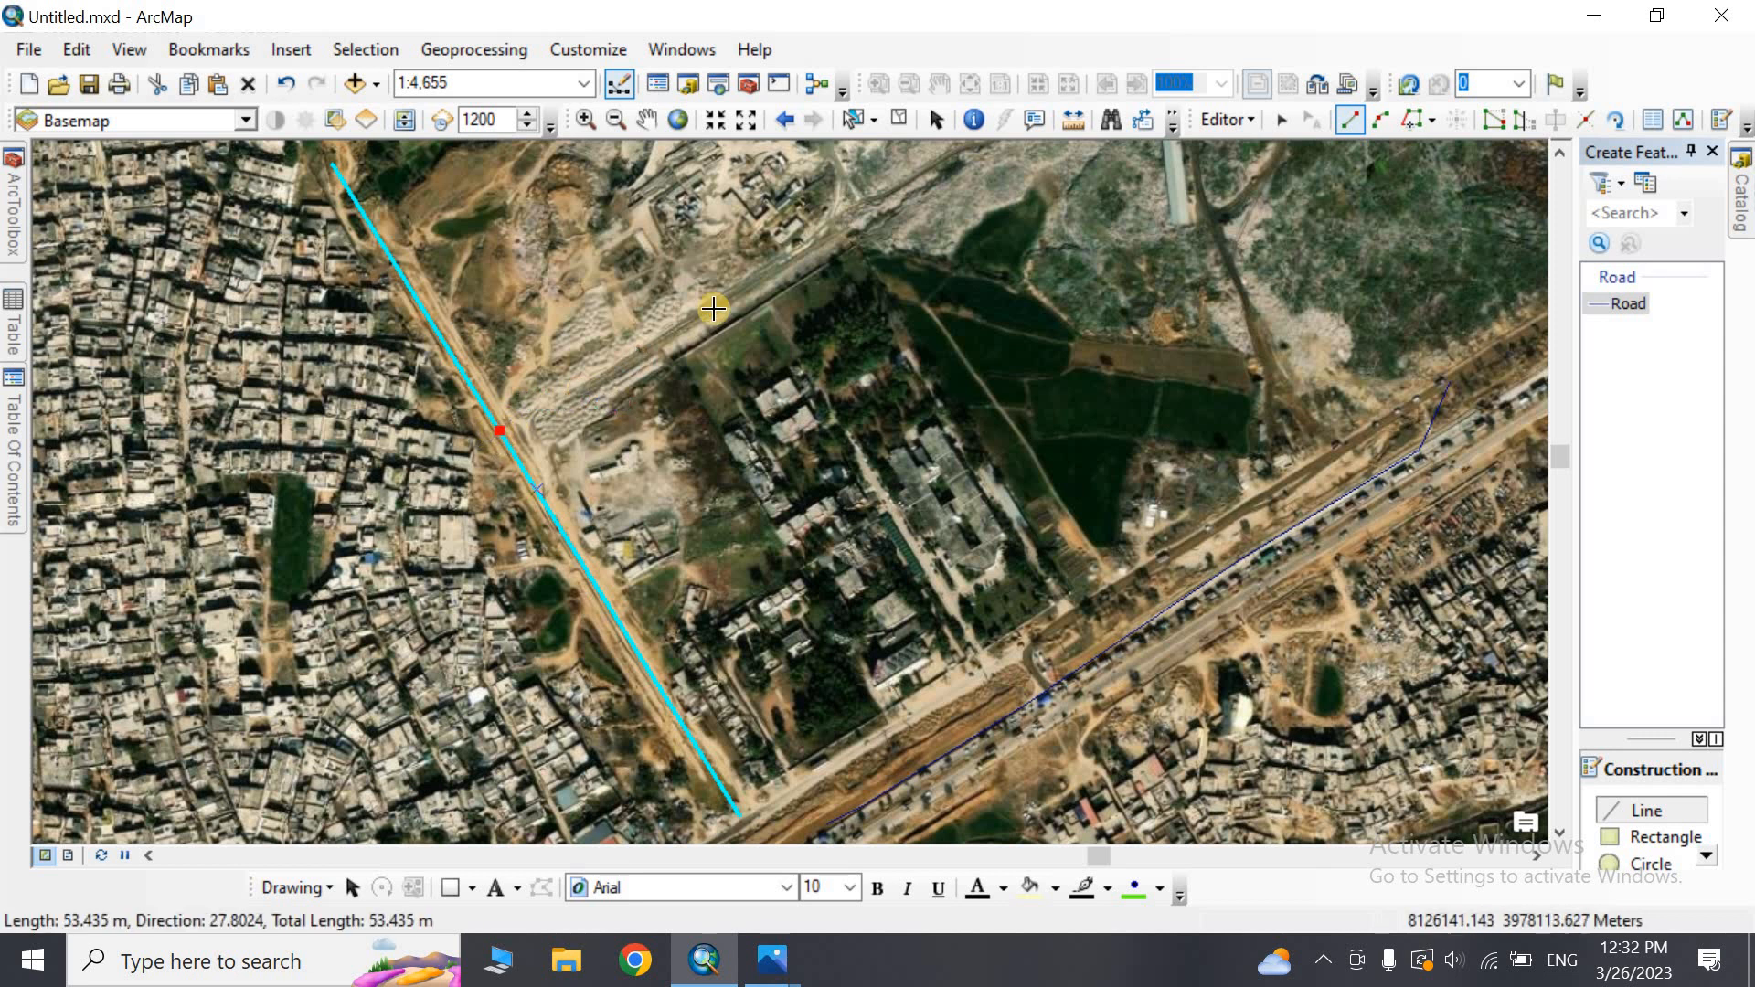
double_click(951, 169)
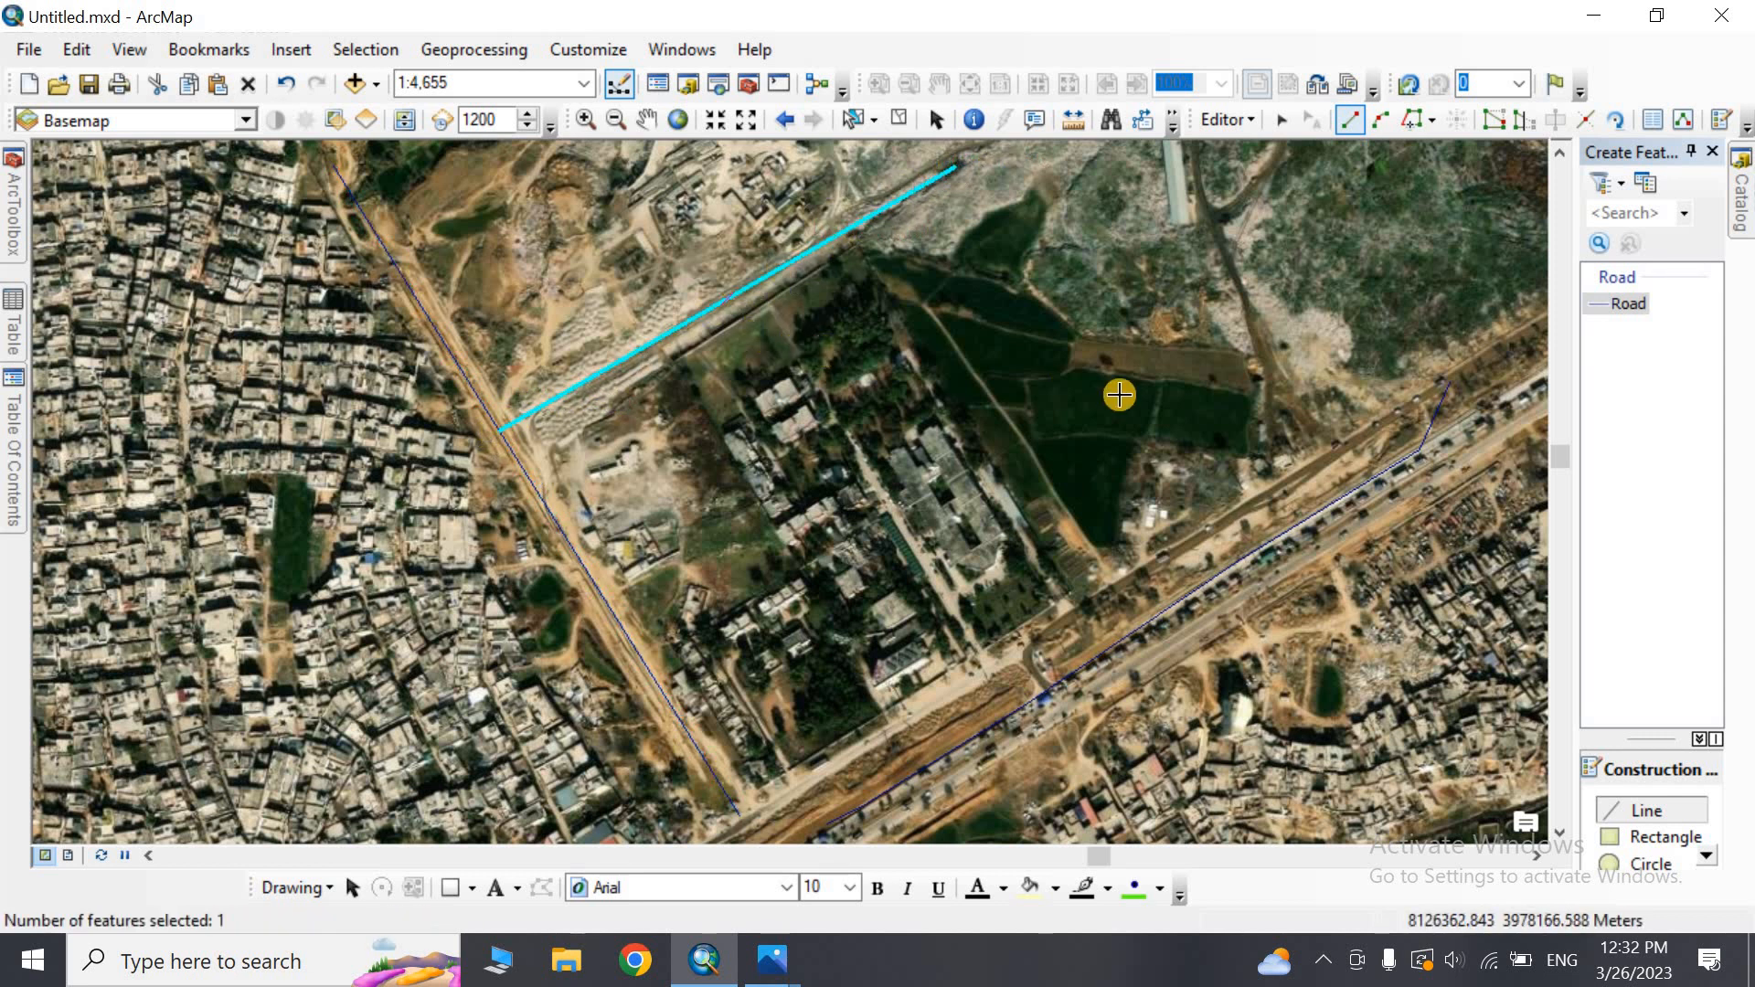
Fill the third road's attributes with Name DEF Road and Length 70, and collapse the attribute table
mouse_move(13, 327)
left_click(206, 316)
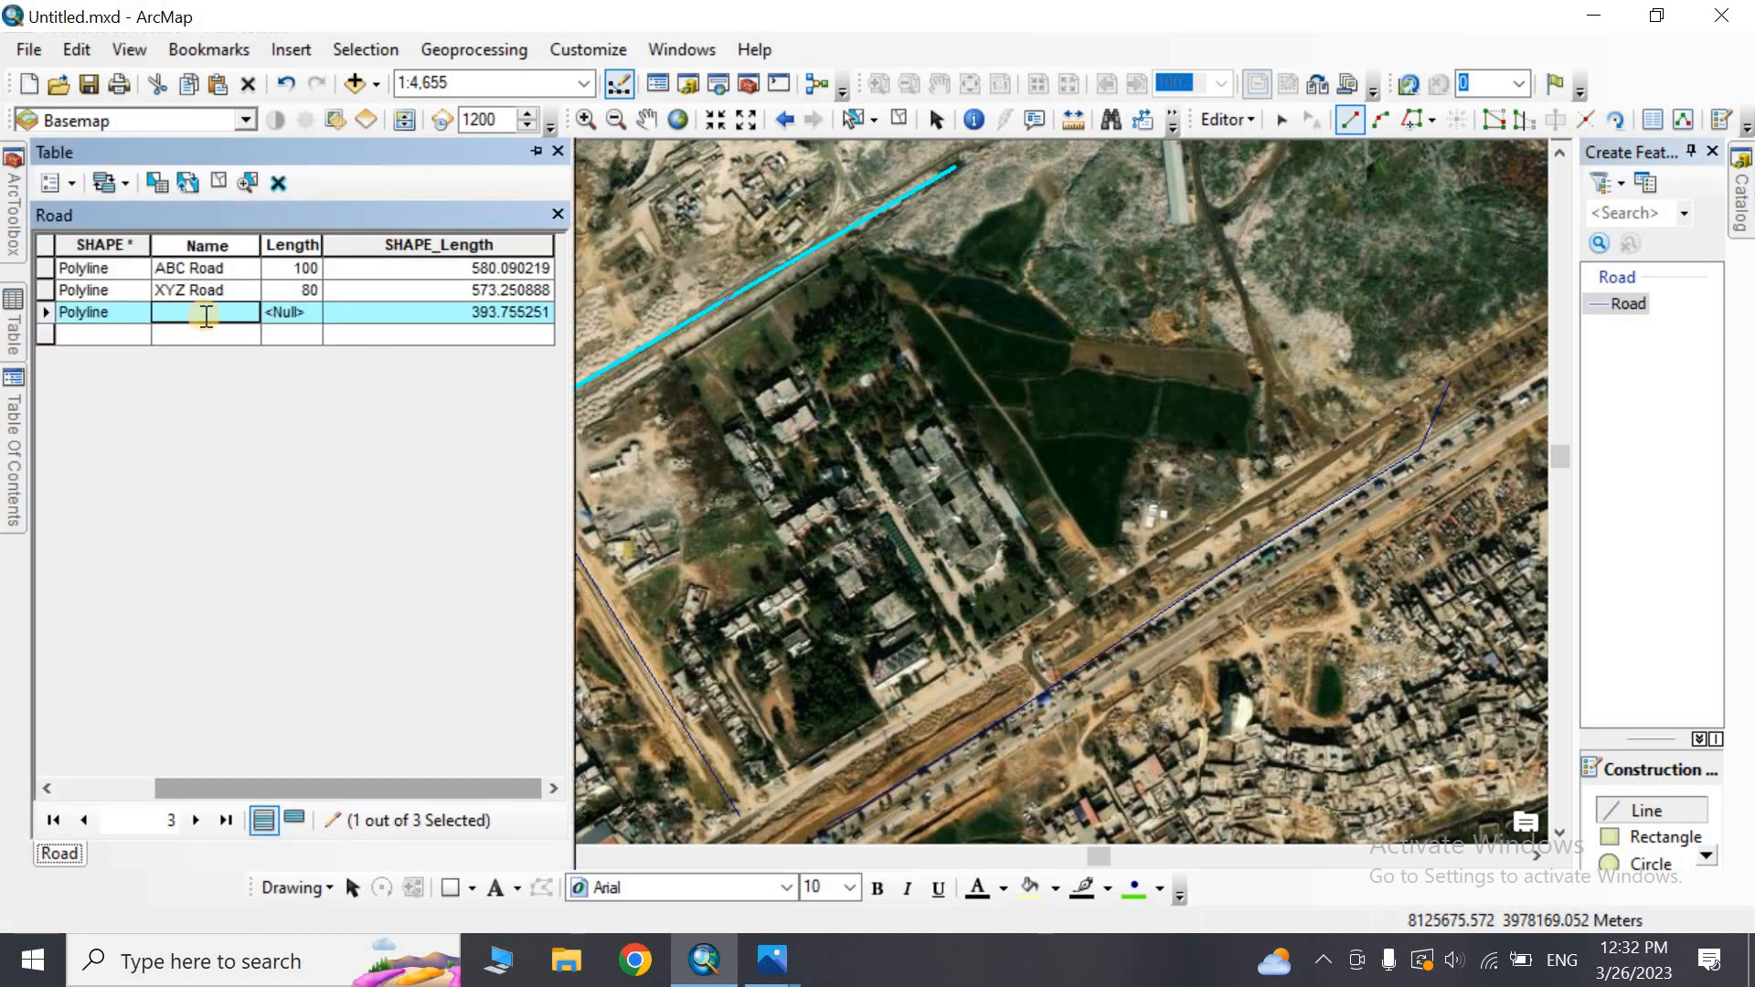
type("DEF Road")
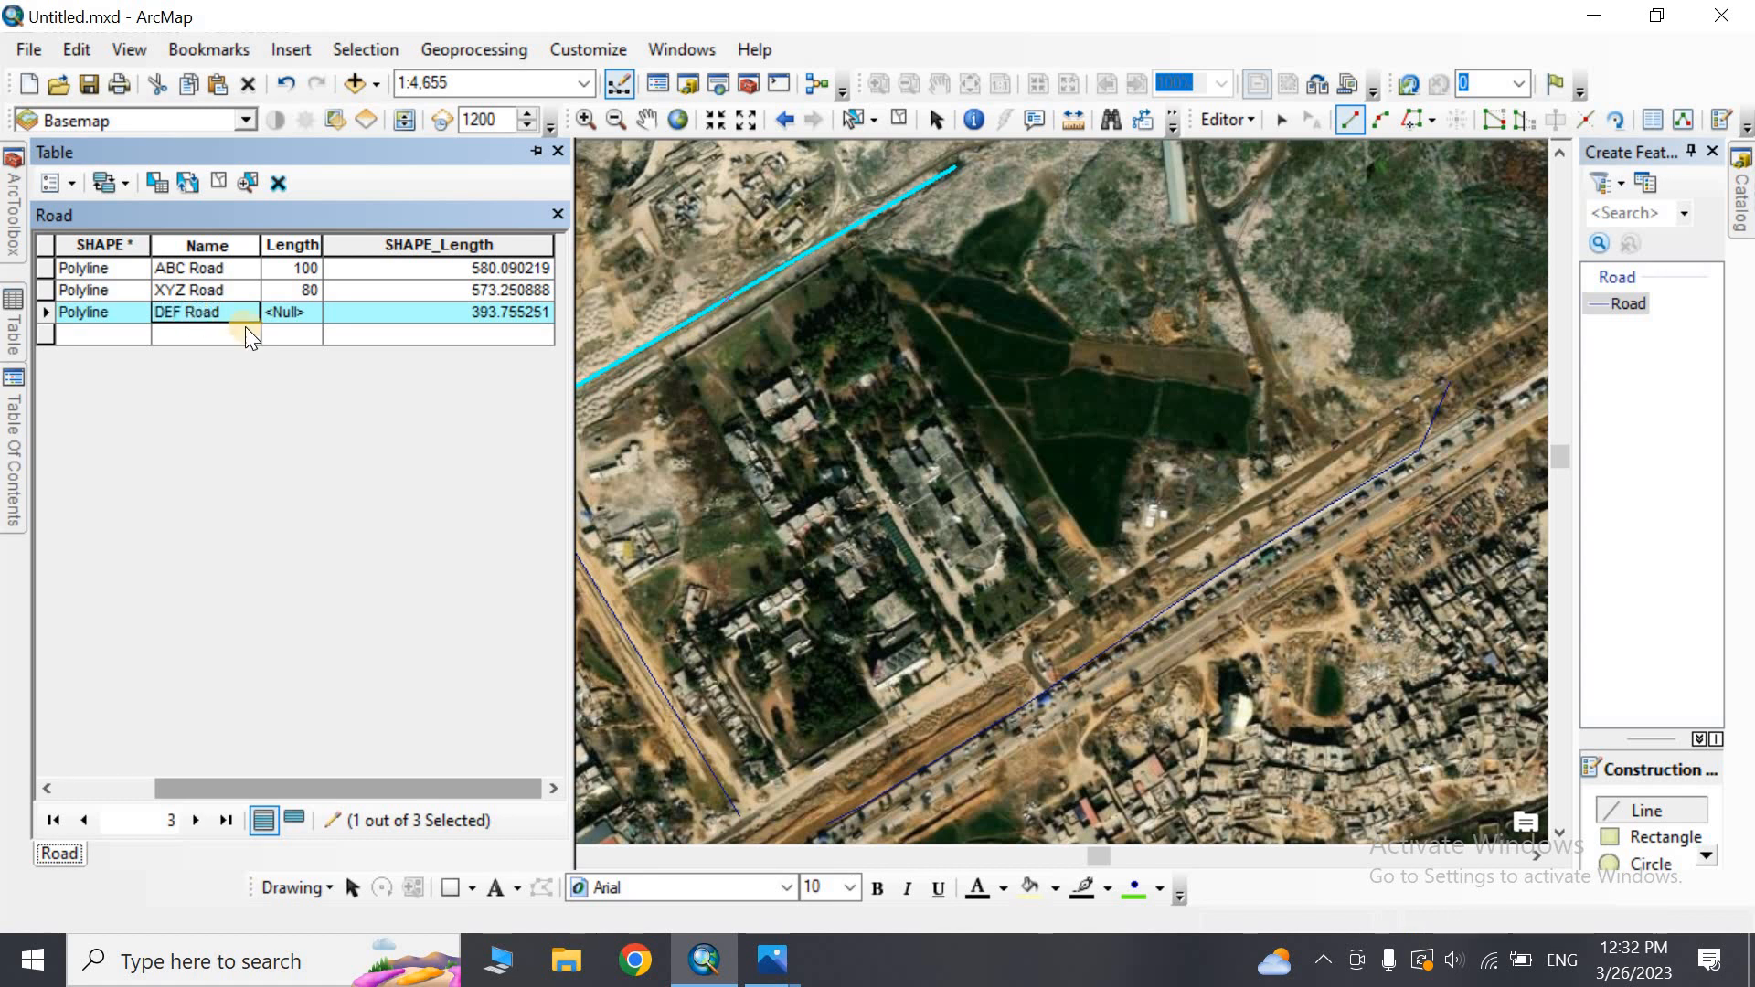
left_click(305, 313)
type("7")
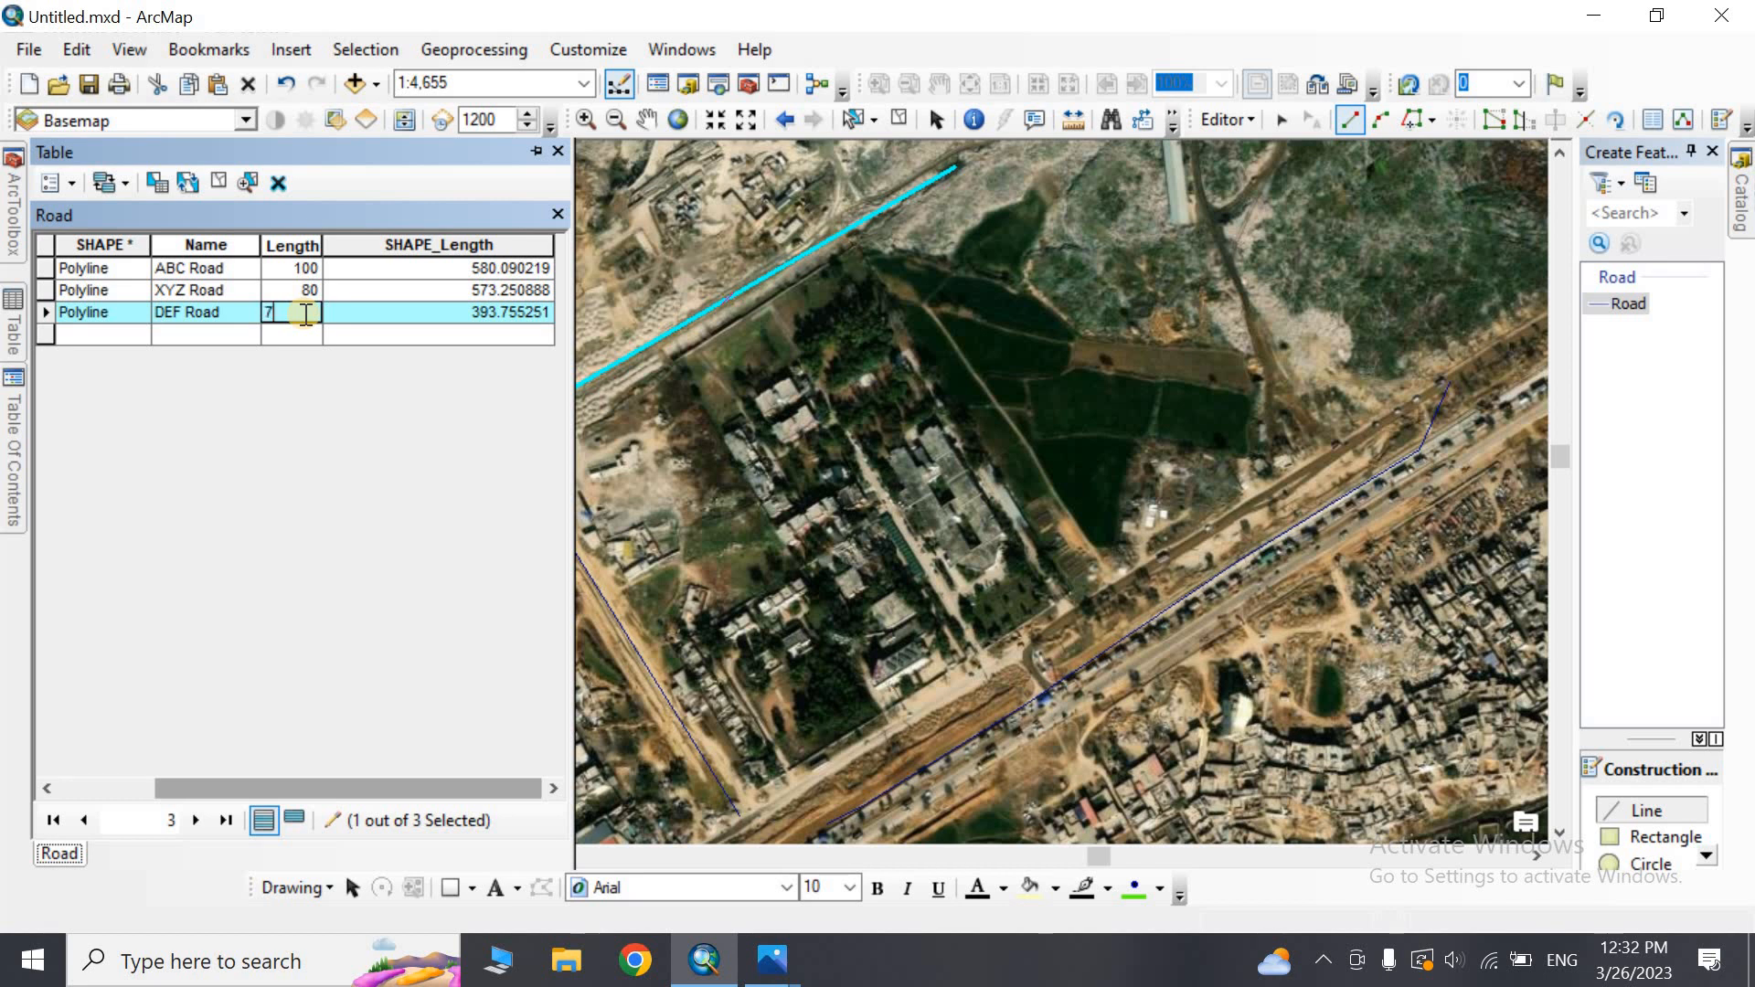
type("0")
left_click(535, 151)
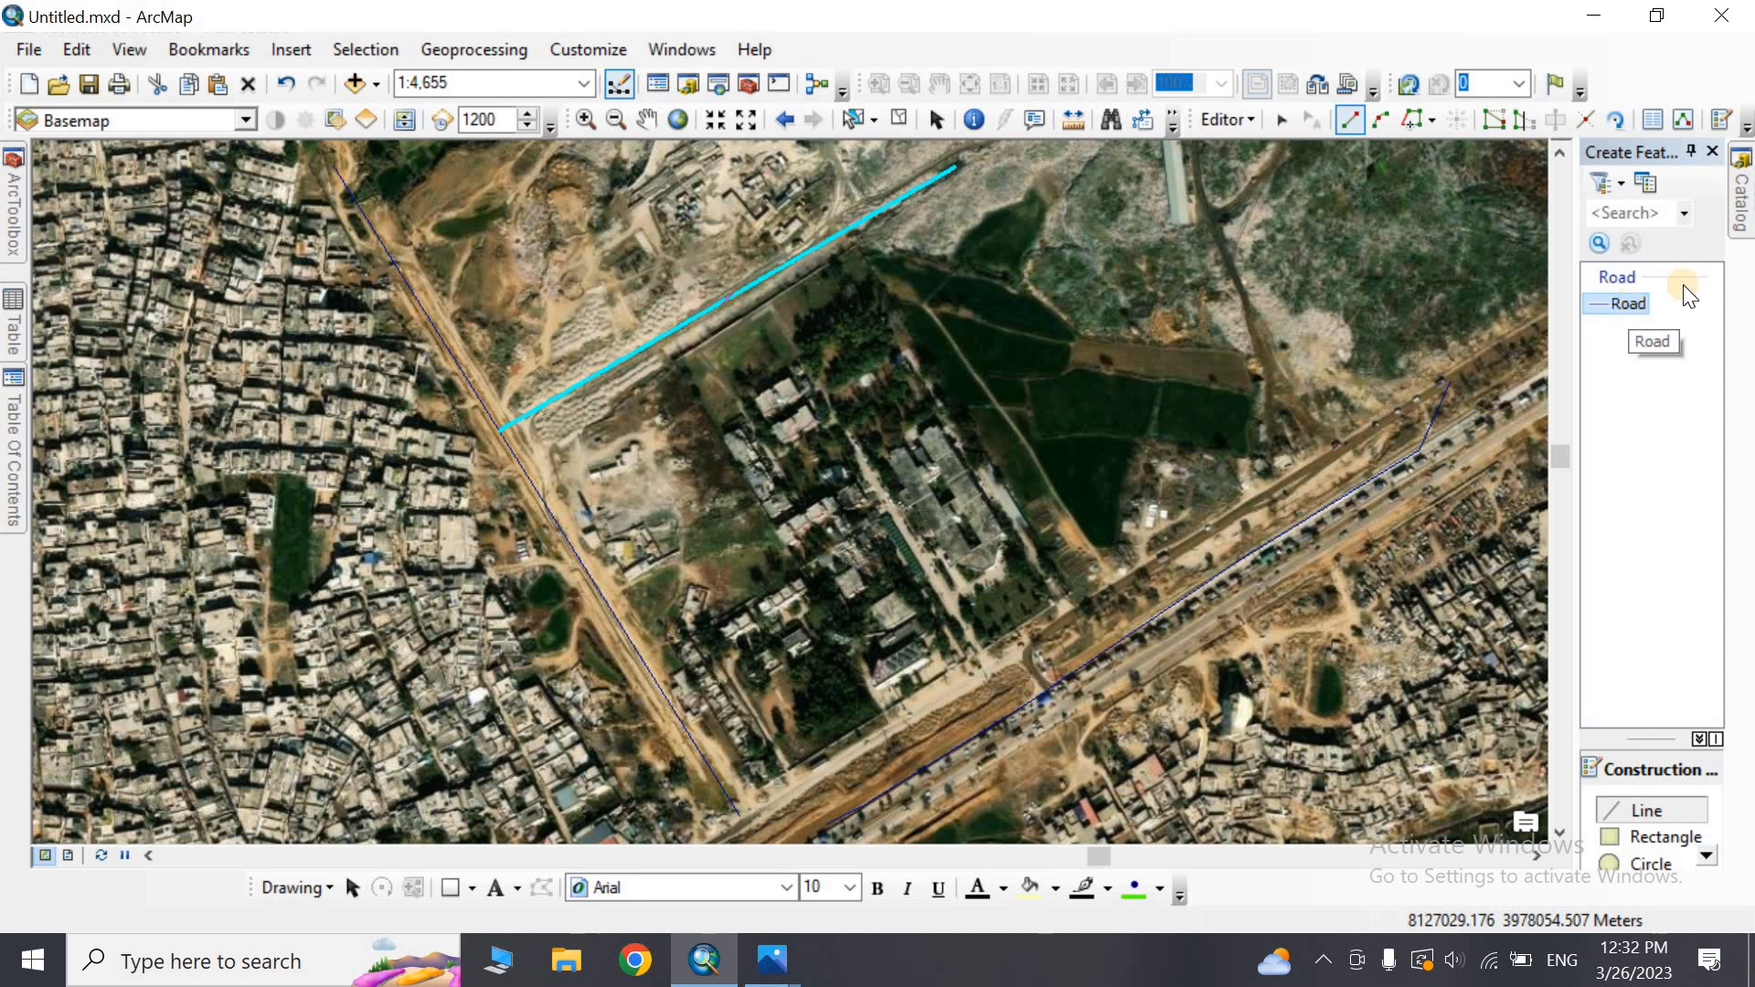
Collapse the Create Features window, save the Road edits and end the edit session
left_click(1692, 149)
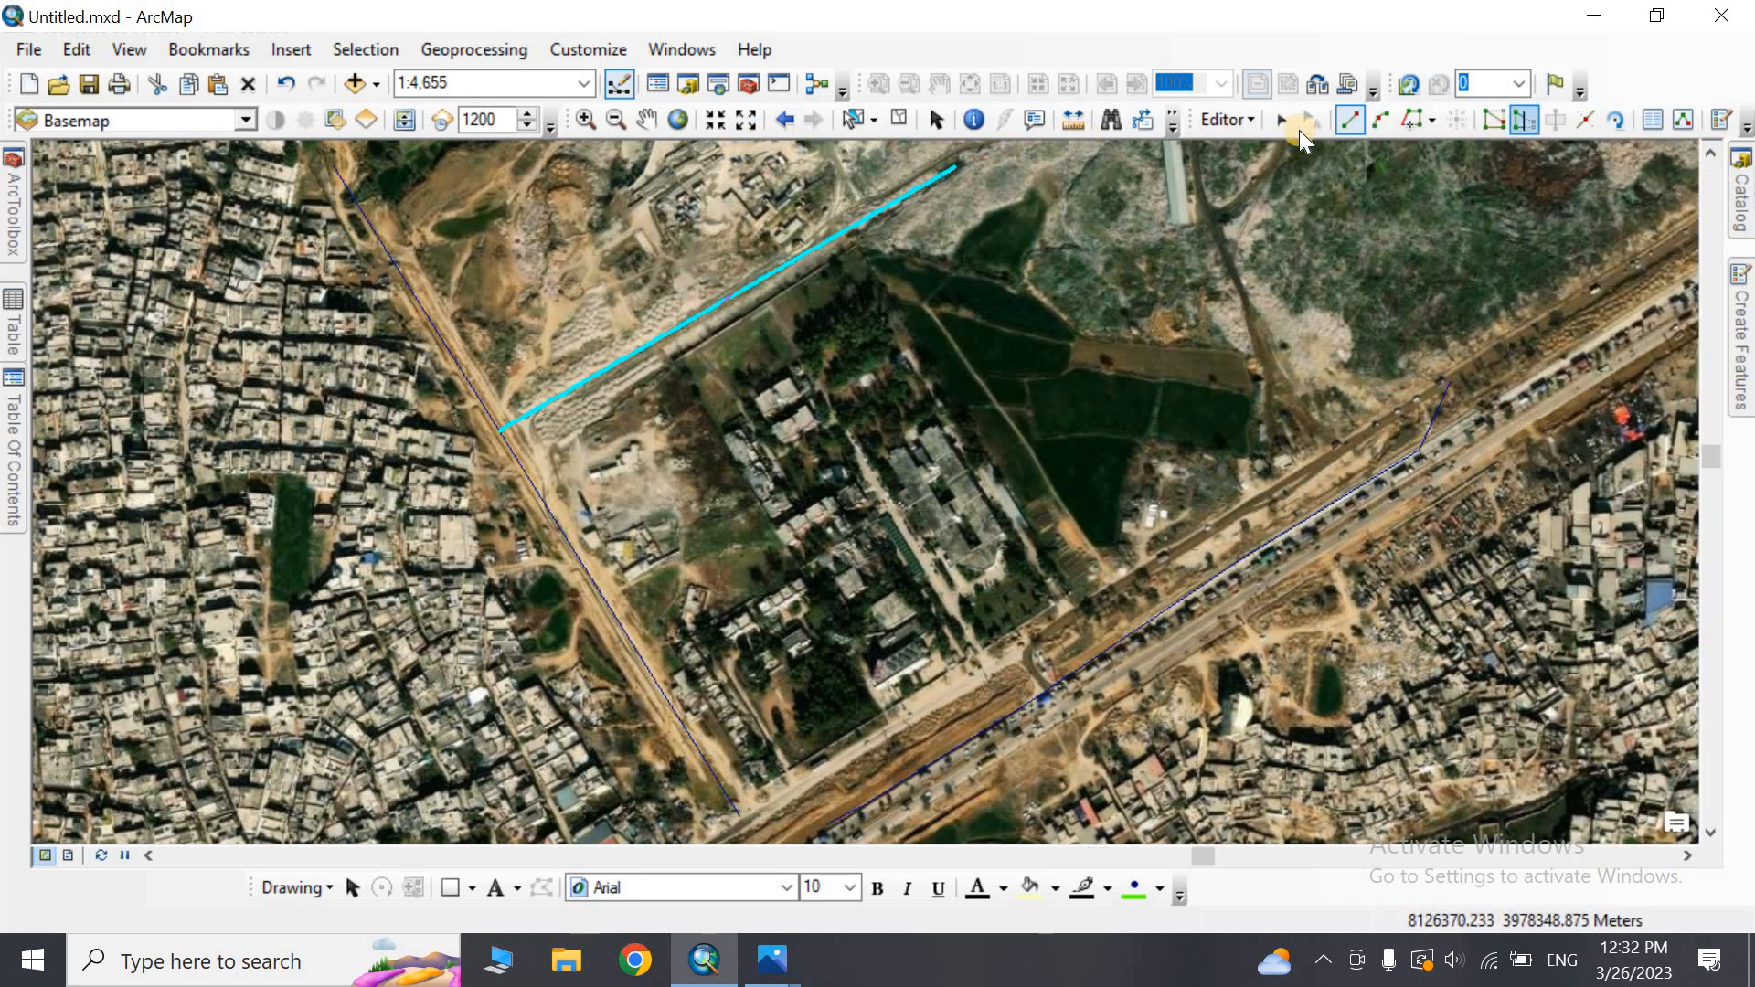
left_click(1229, 119)
left_click(1251, 182)
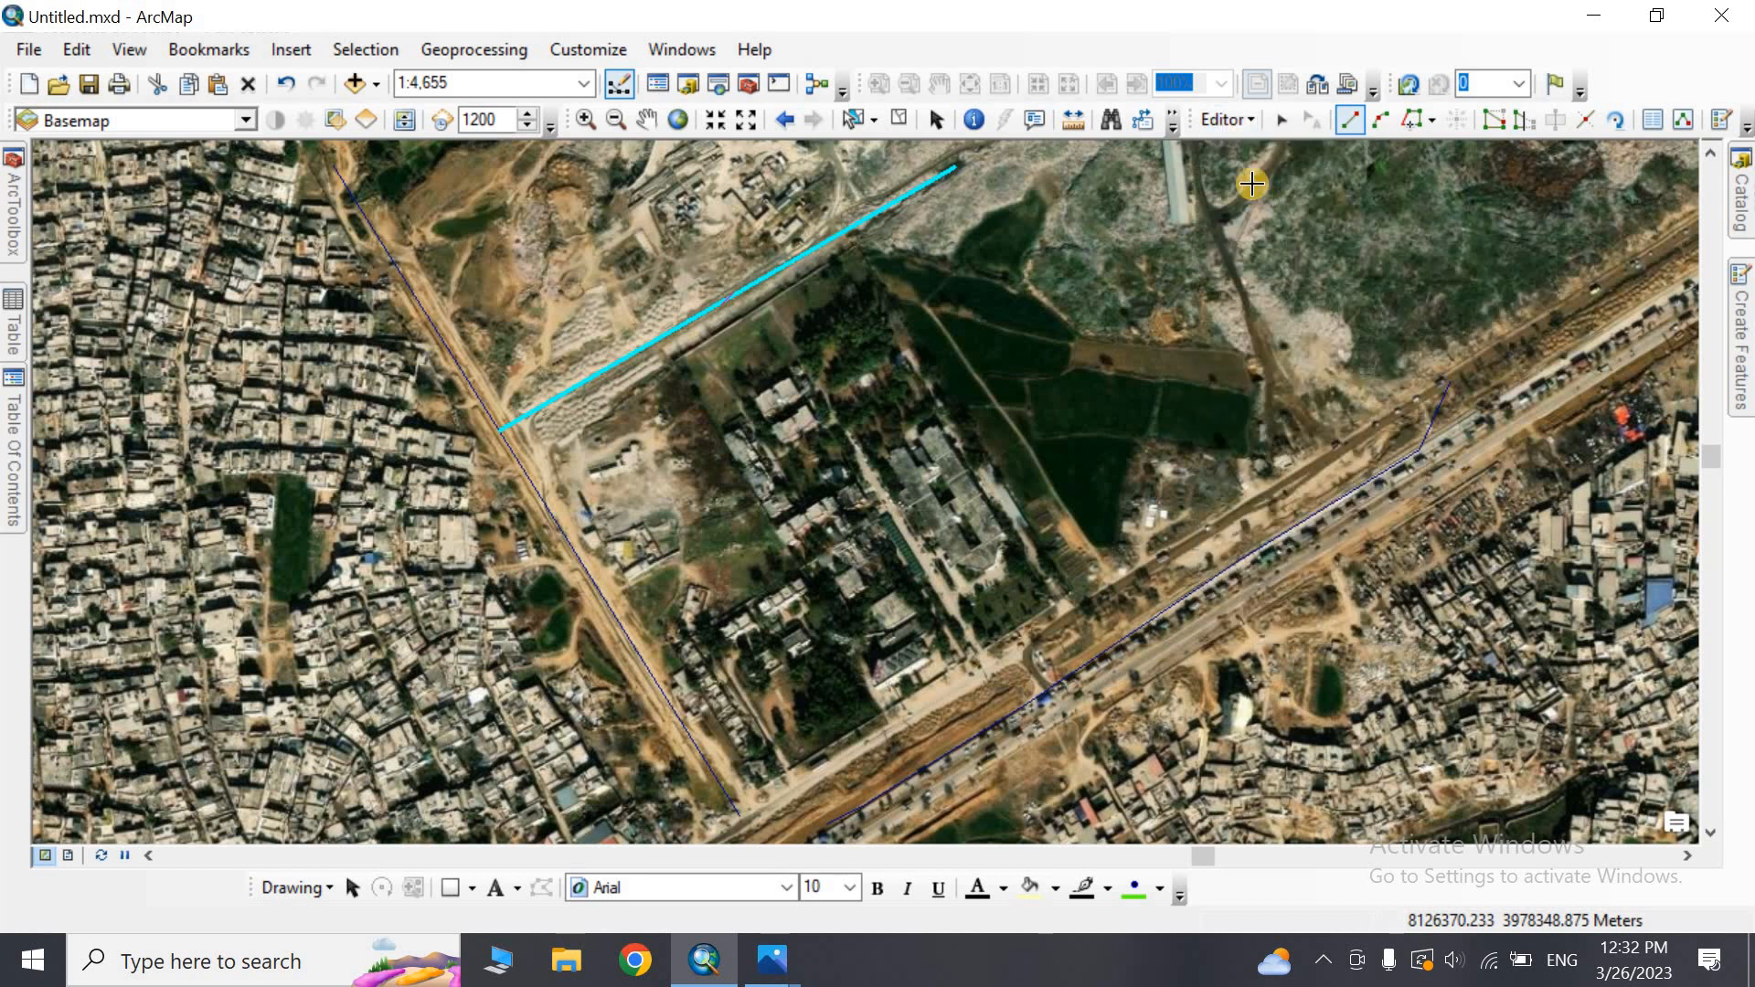
left_click(1229, 120)
left_click(1243, 177)
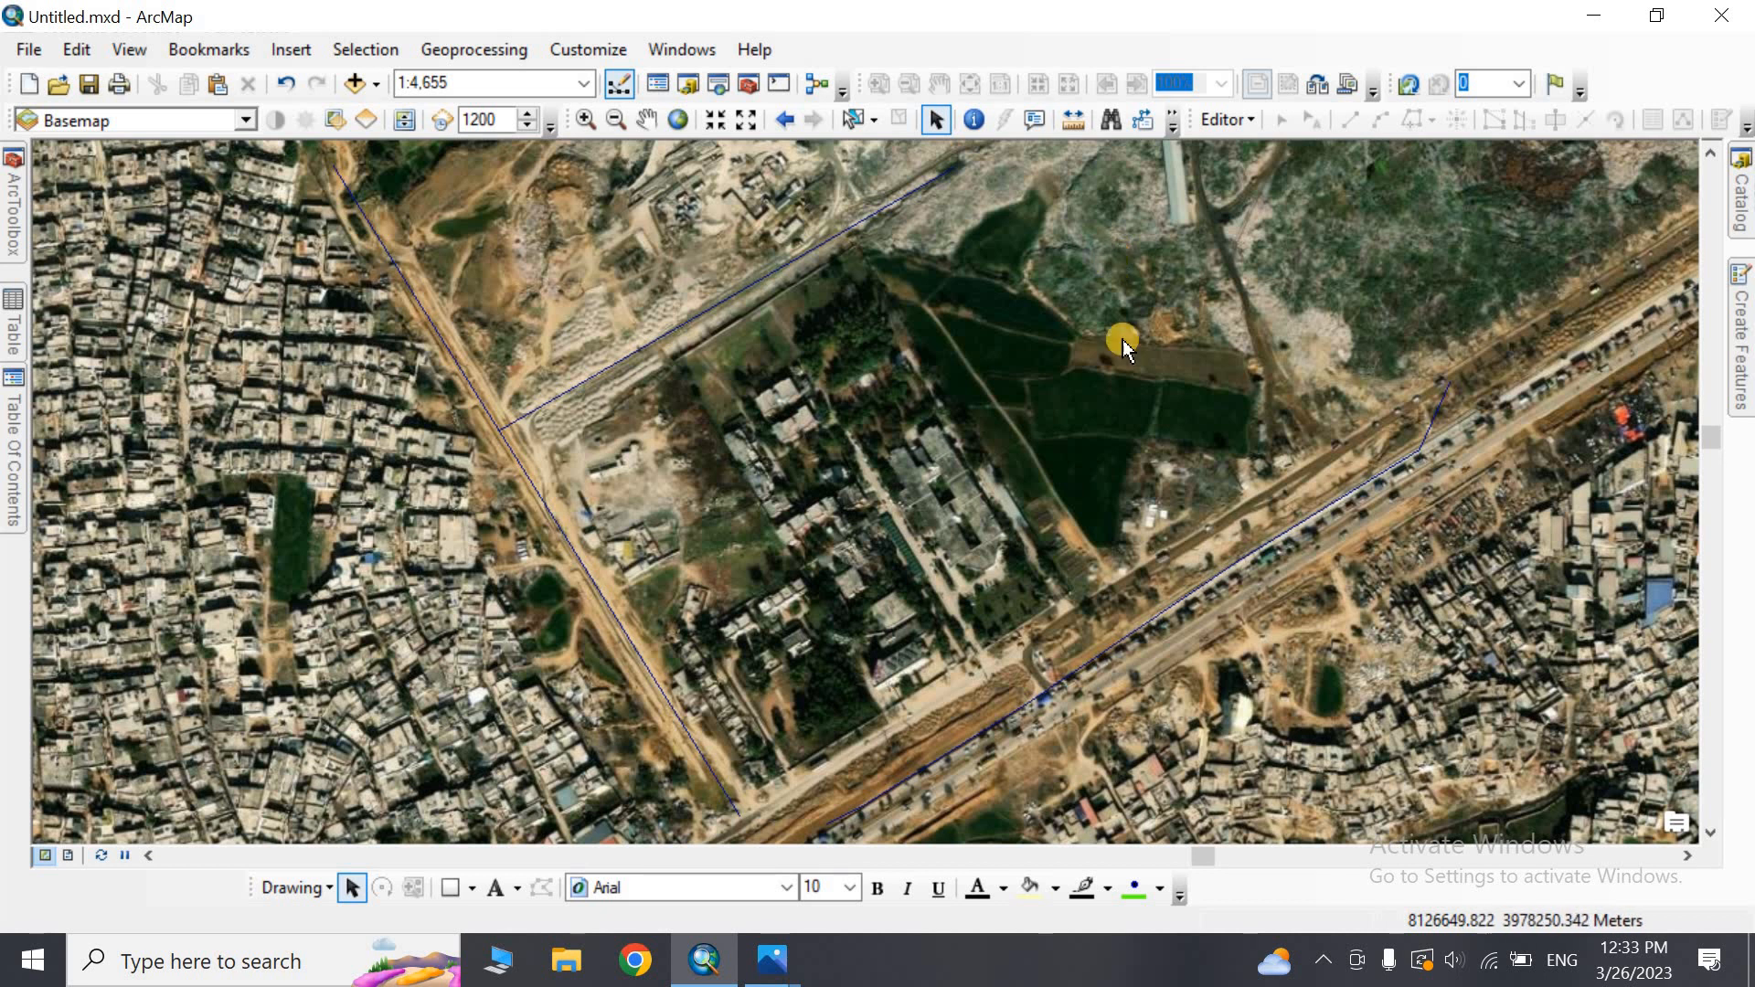
Start a new feature class named FIelds in My Geodatabase.mdb, storing polygon features
left_click(1739, 206)
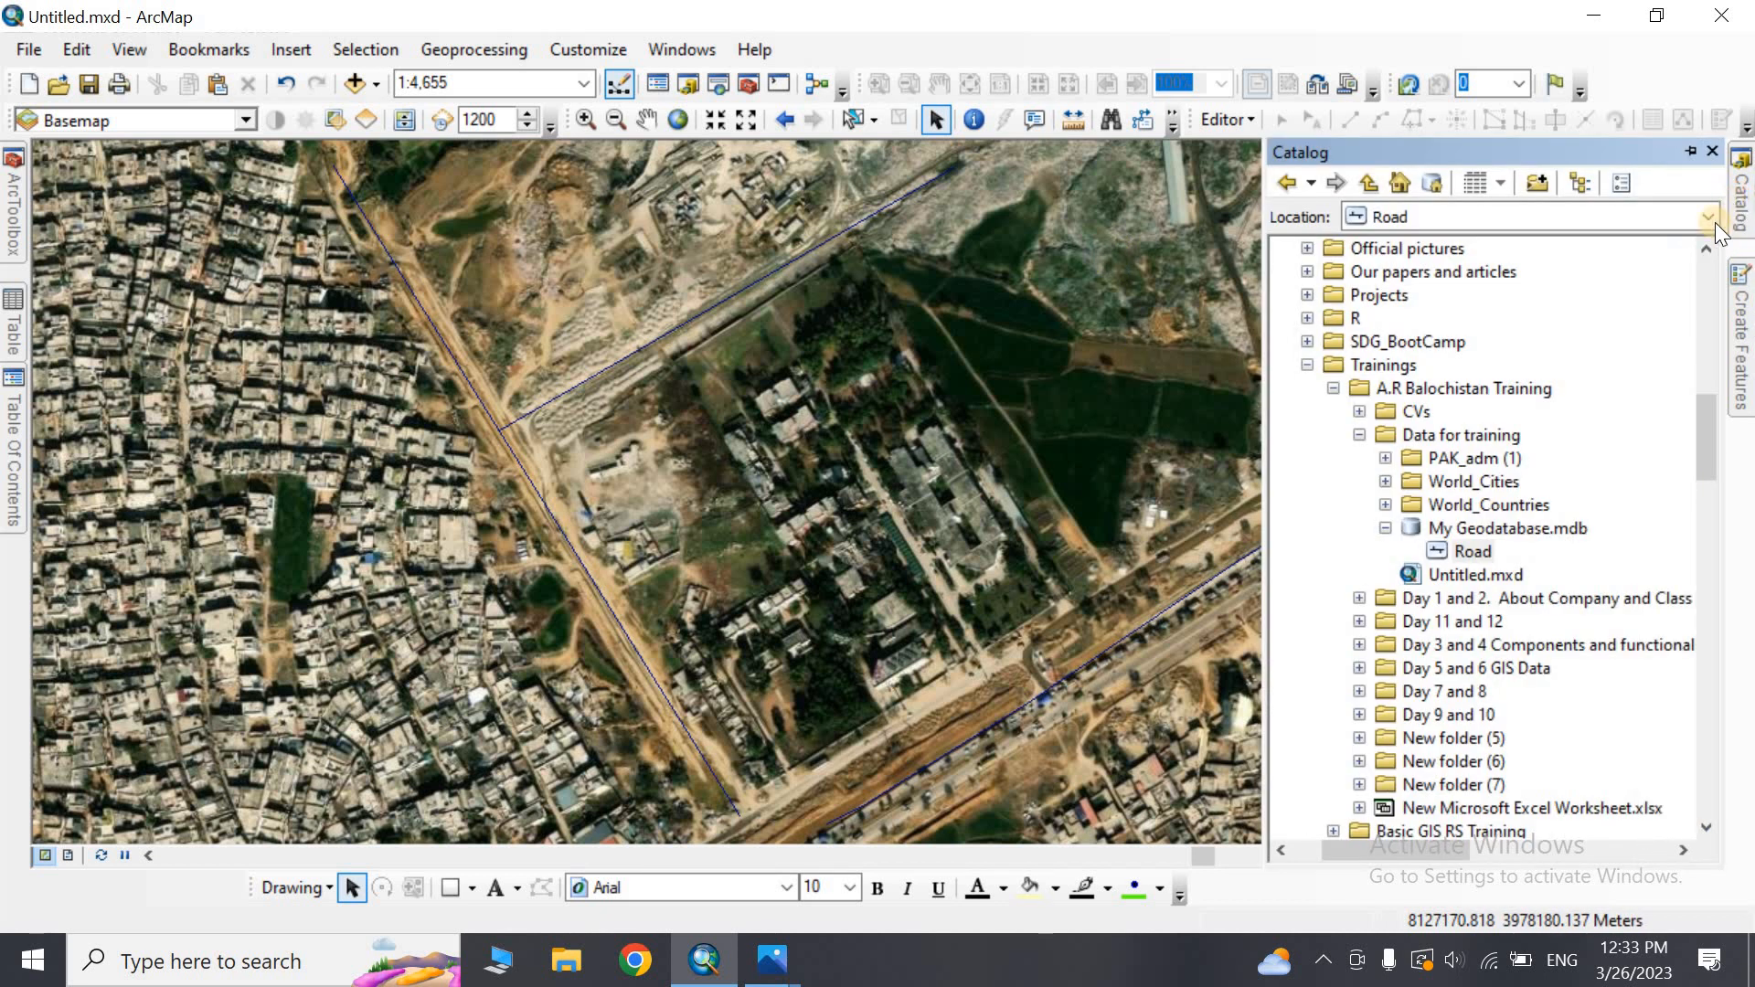
left_click(1473, 528)
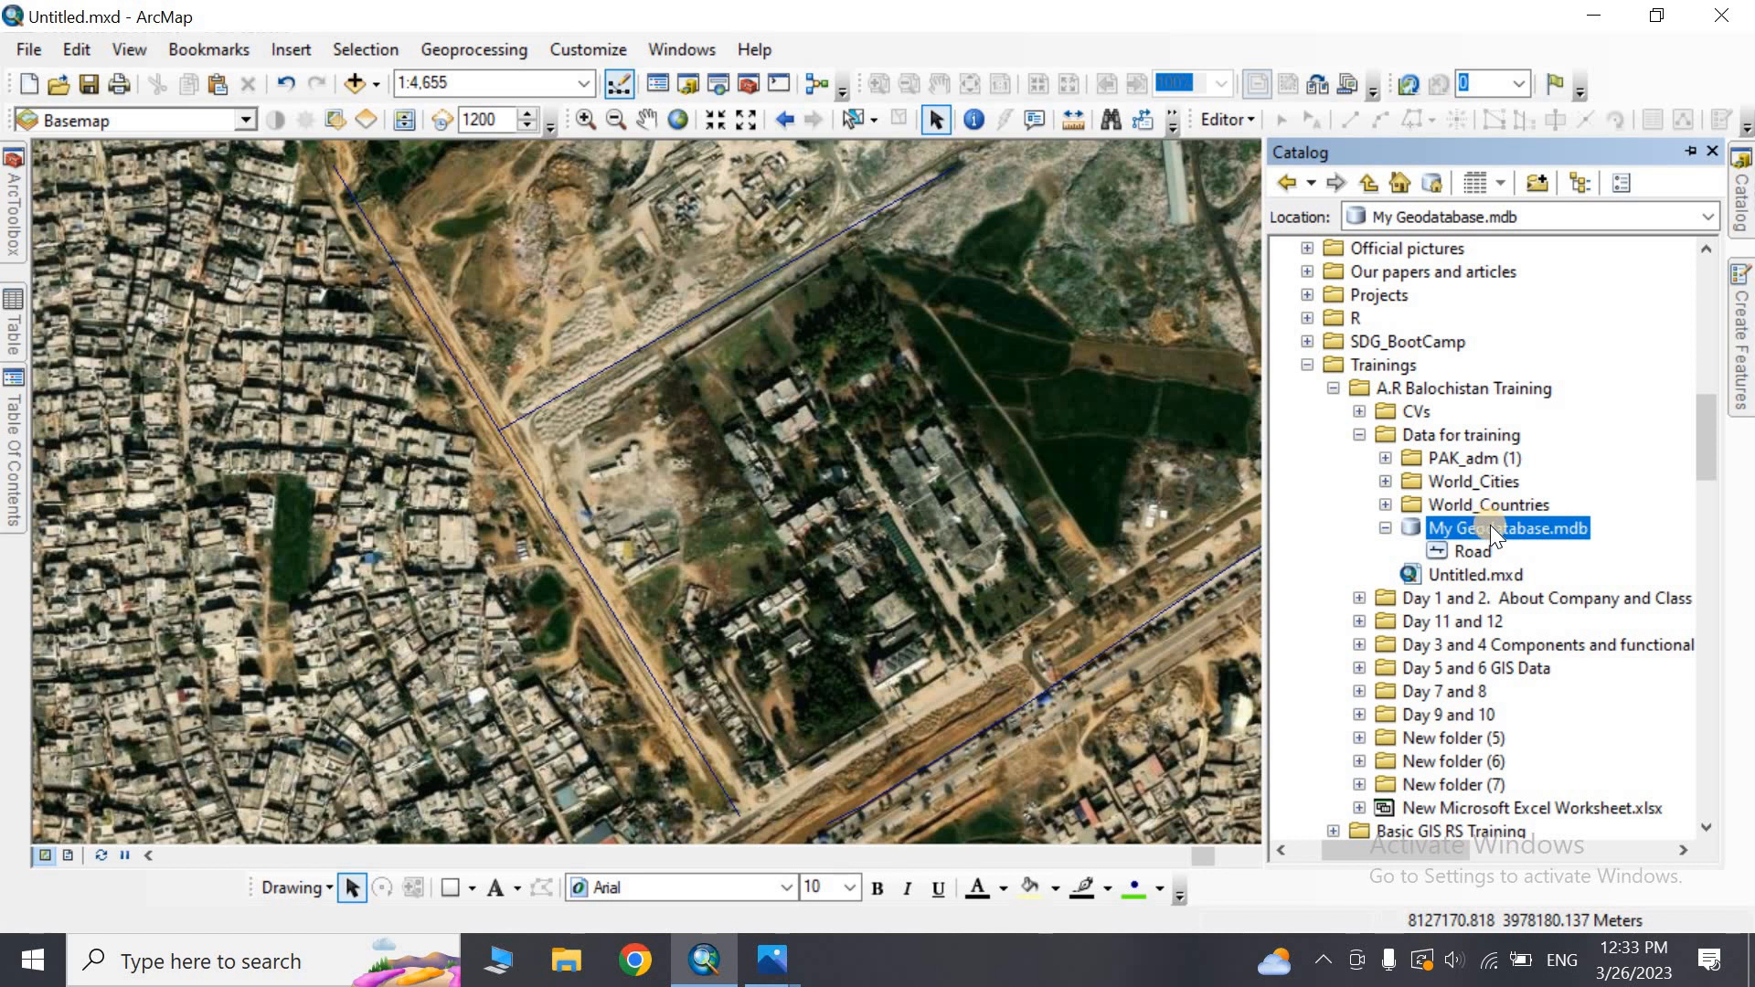
right_click(1490, 524)
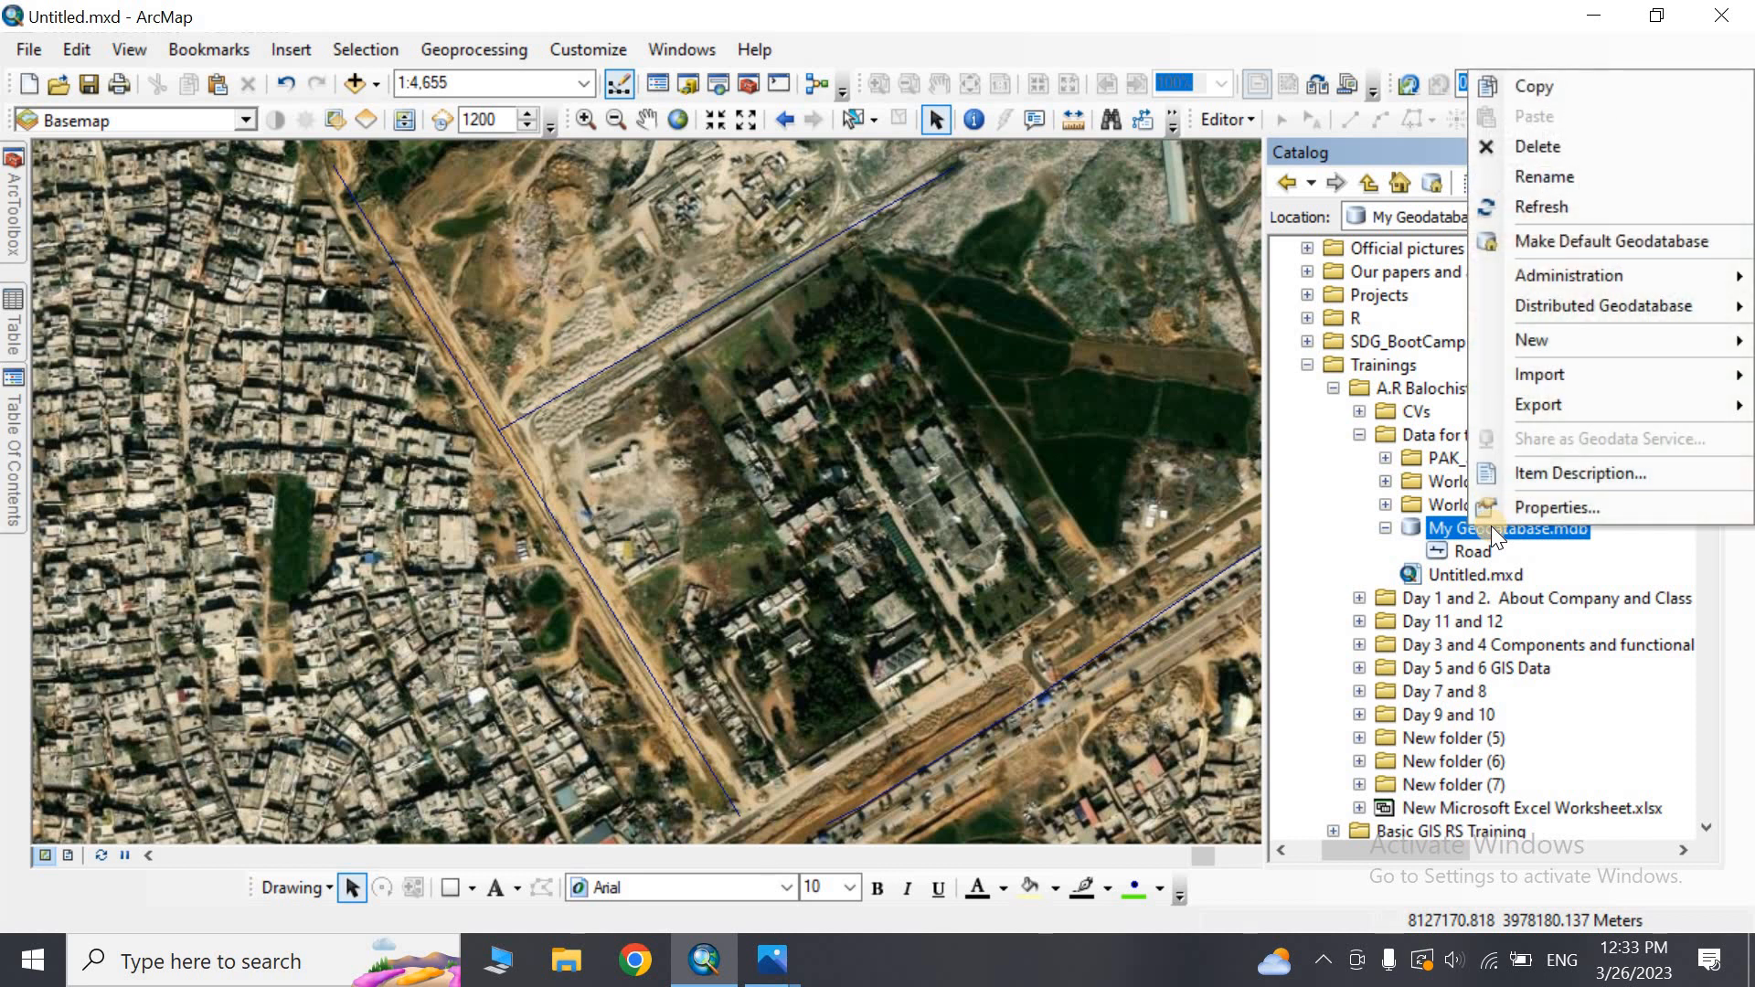
mouse_move(1533, 342)
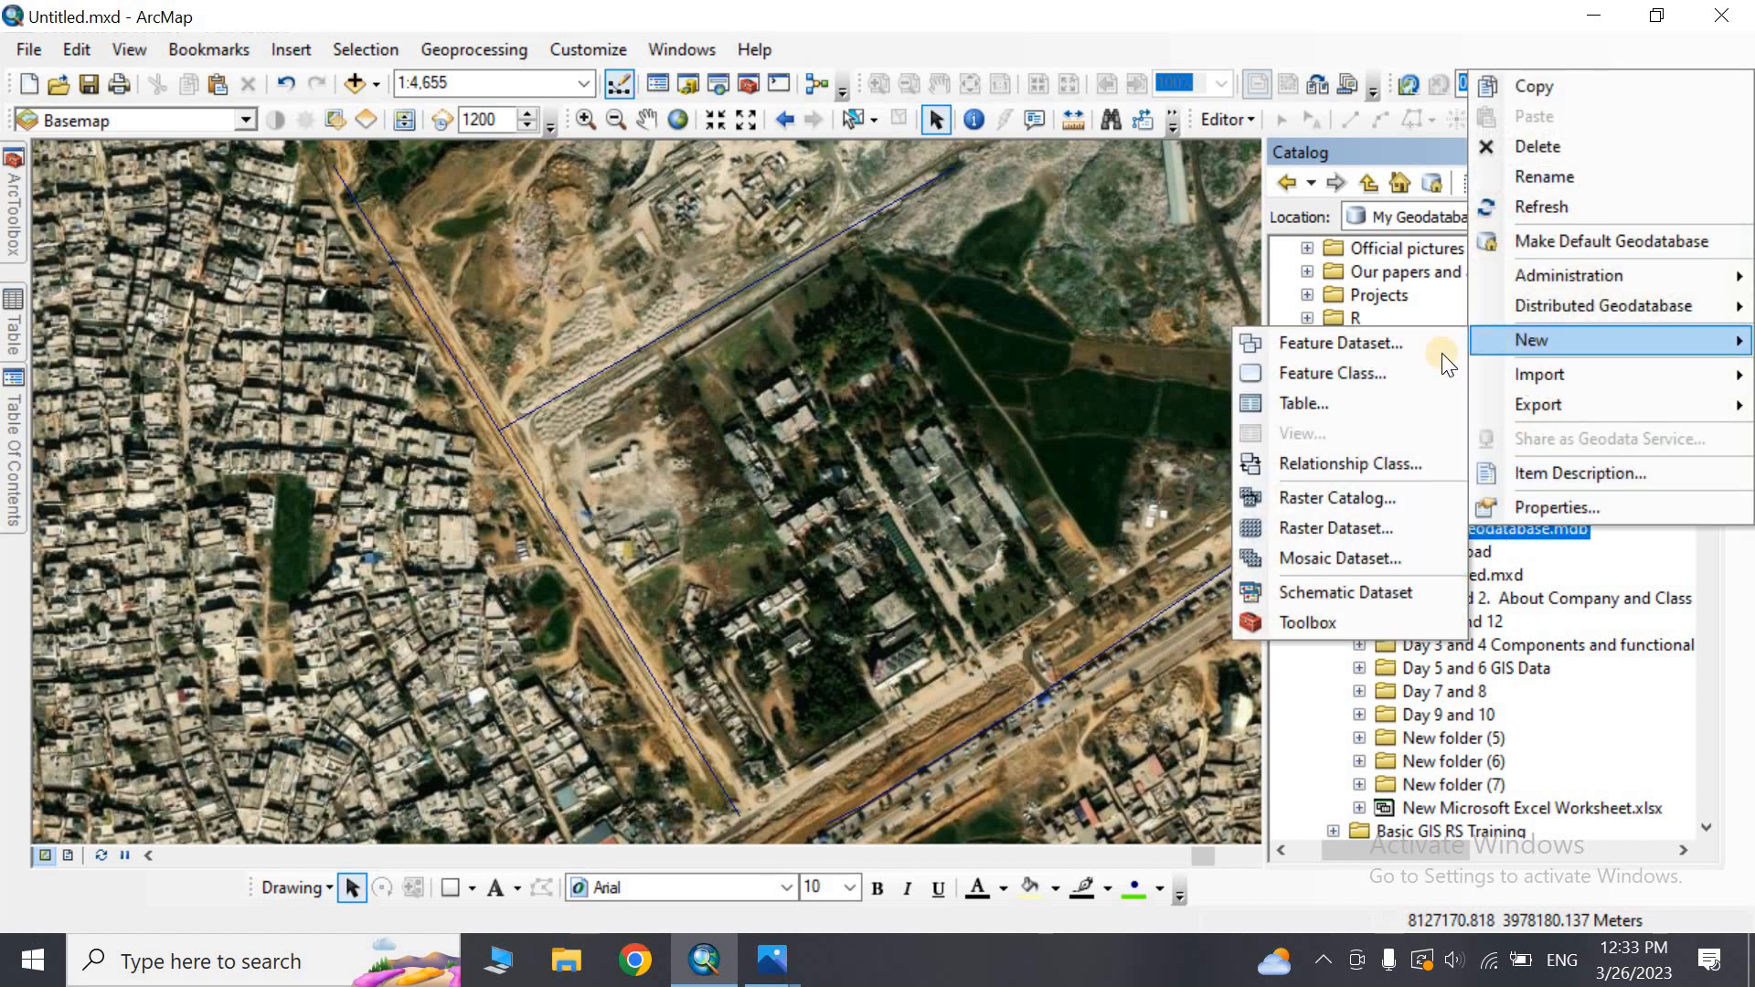
left_click(1374, 369)
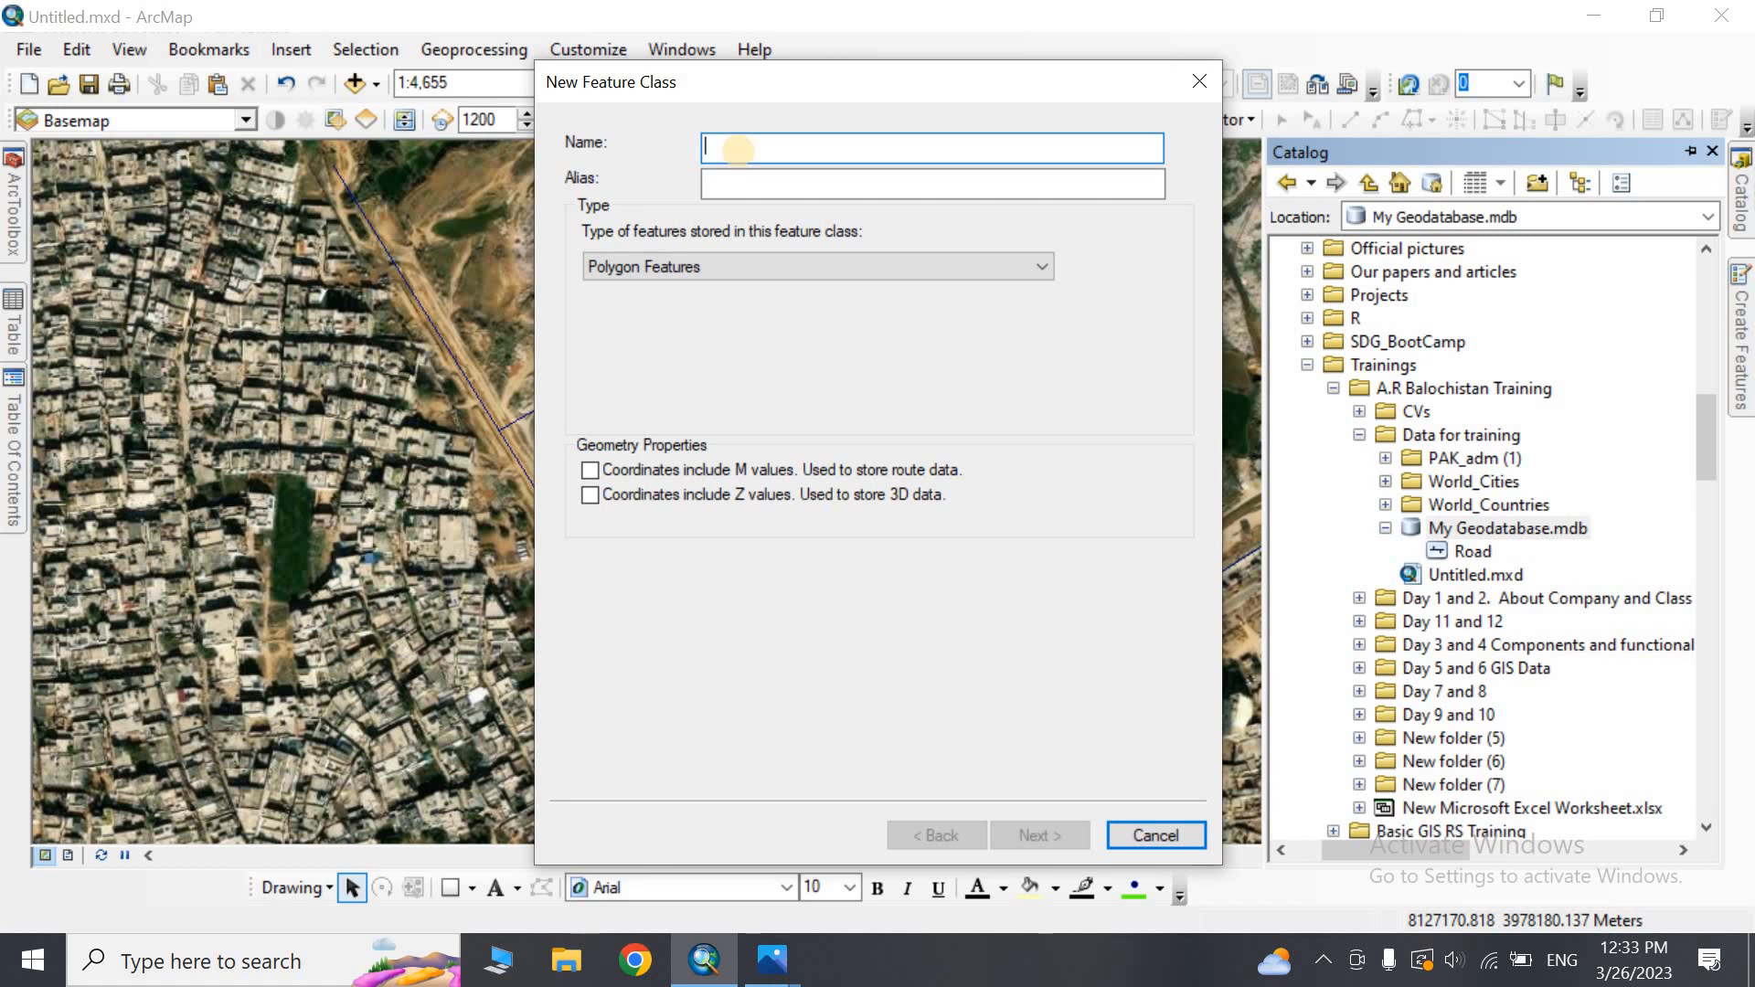
type("Fields")
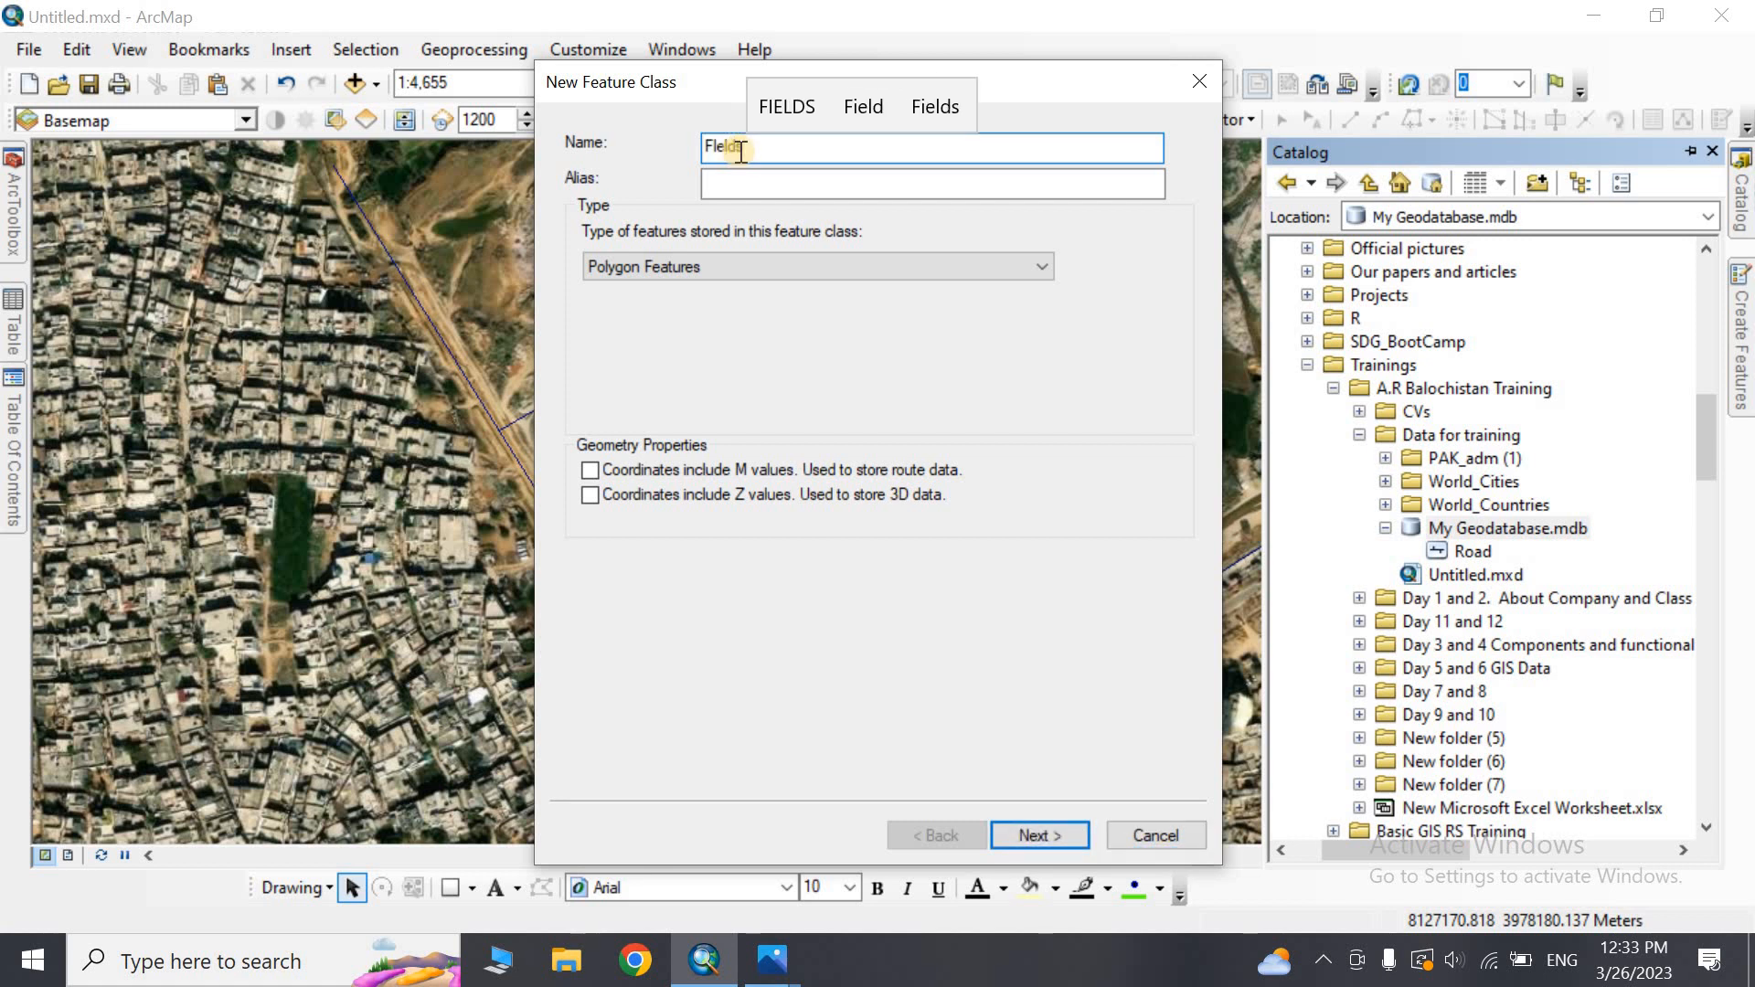
left_click(737, 257)
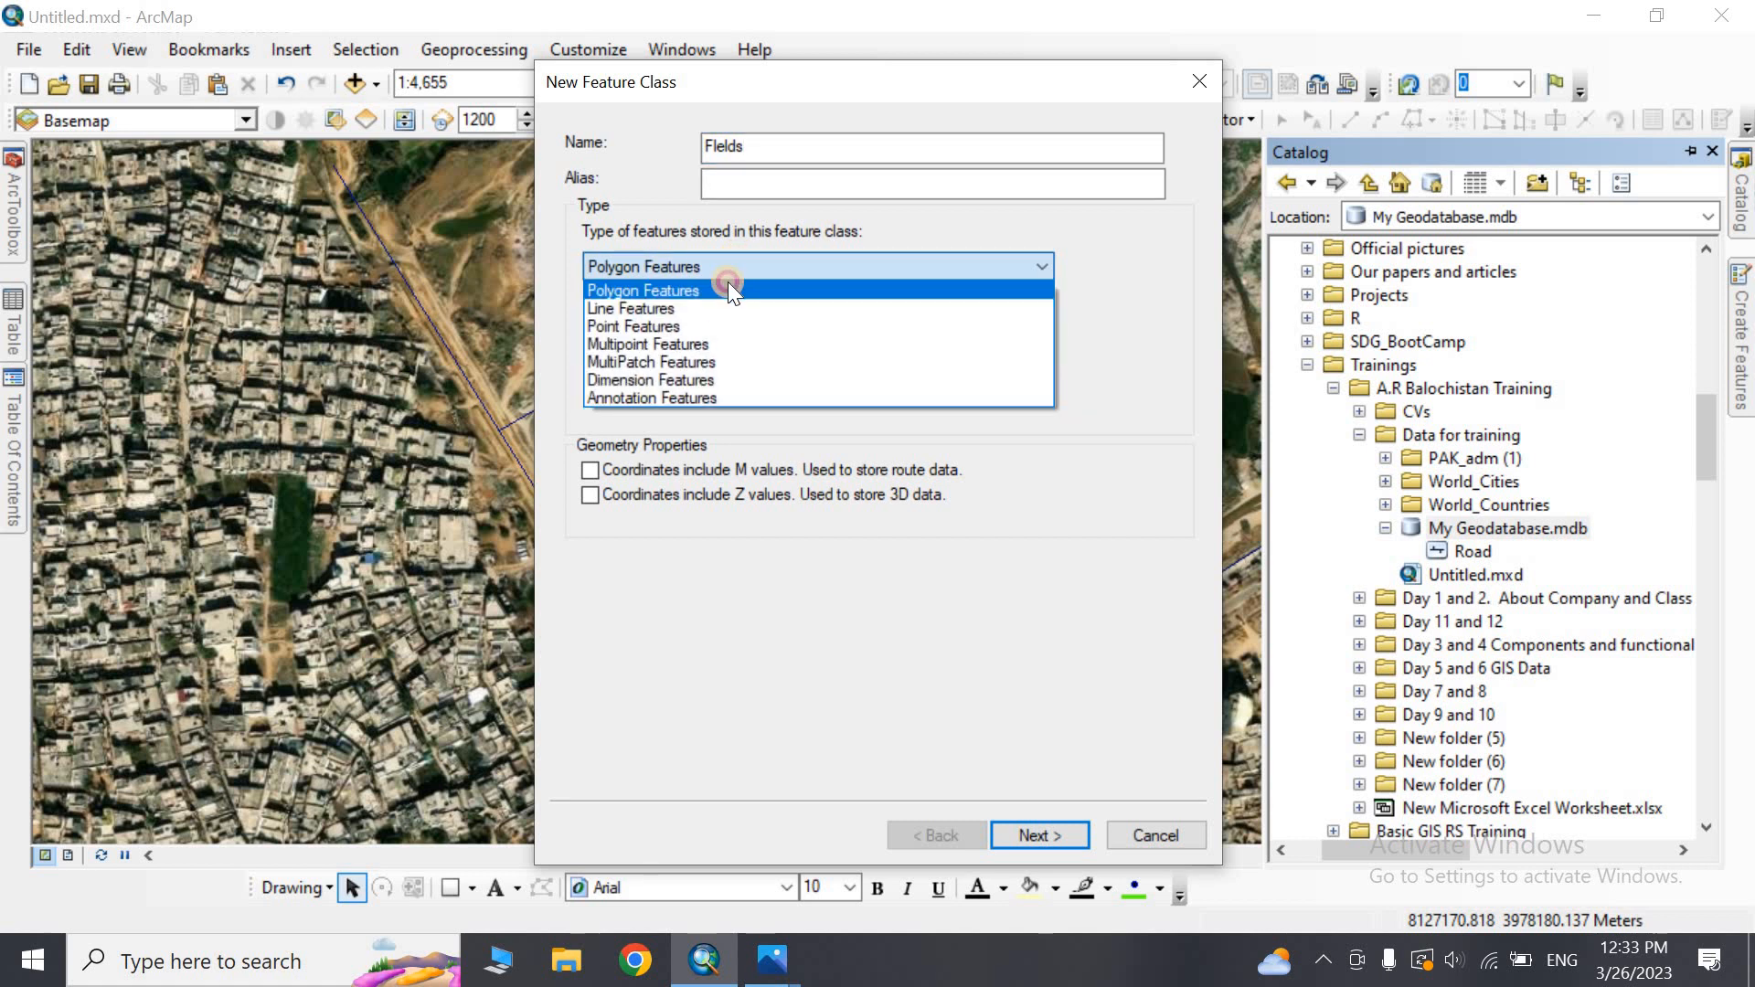
left_click(727, 290)
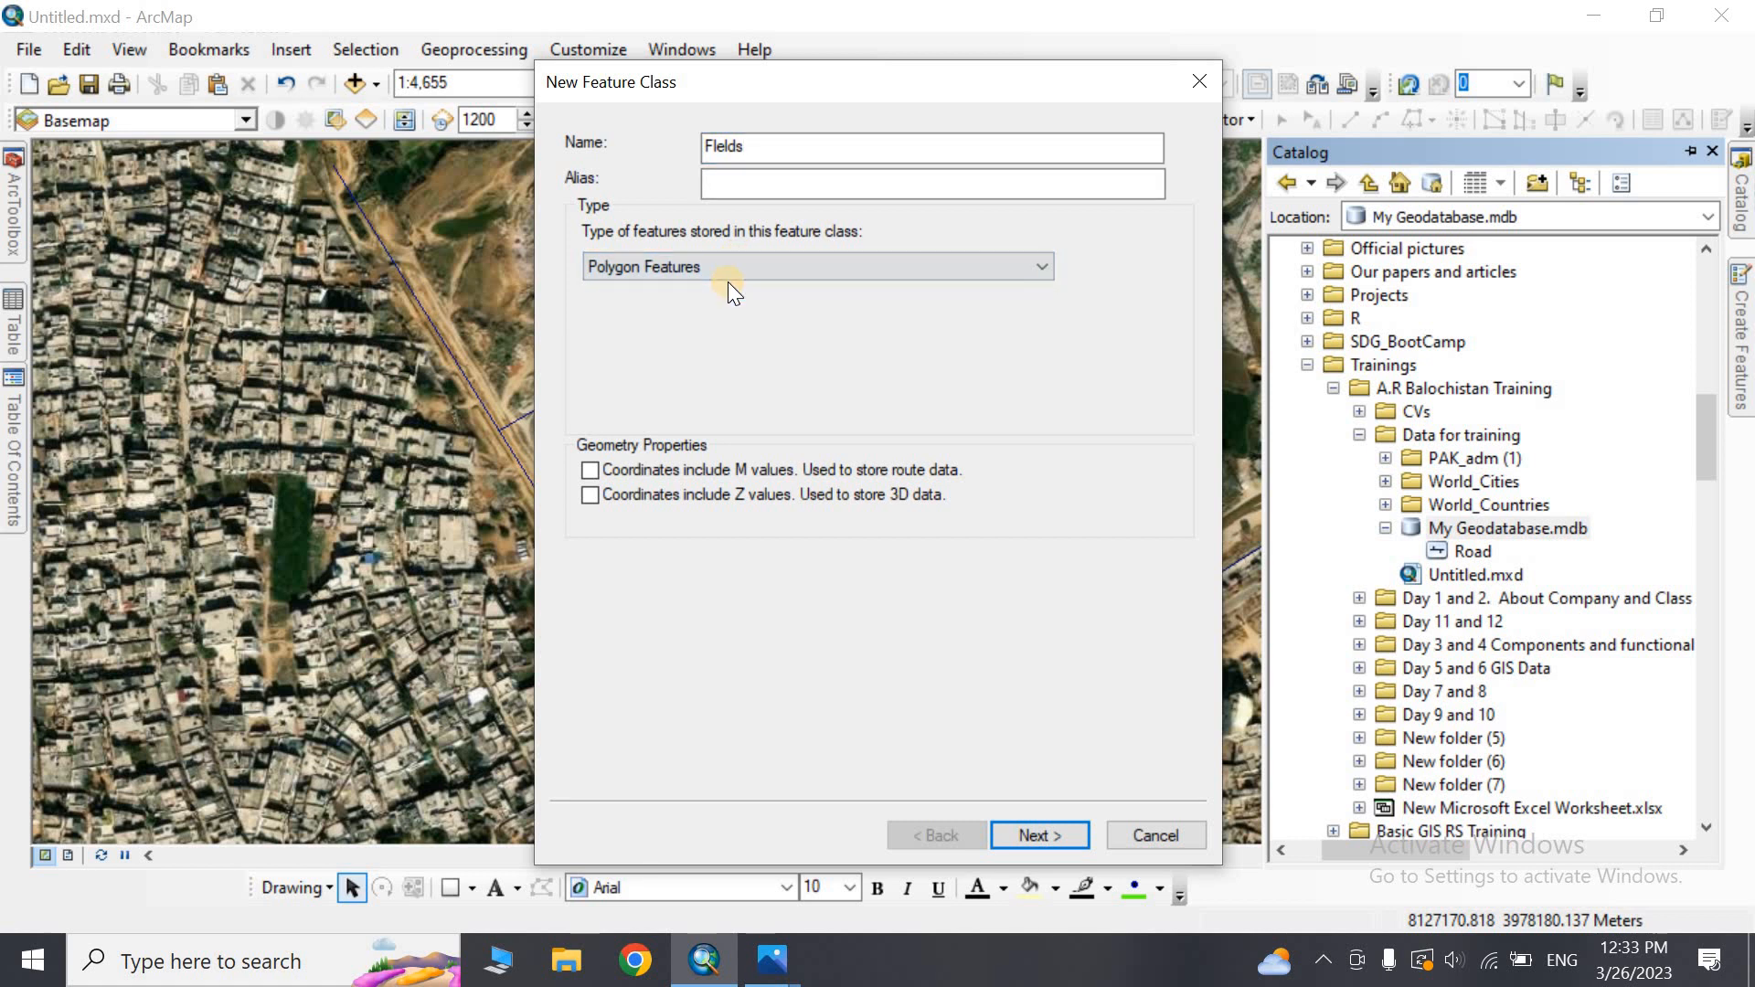
left_click(1042, 836)
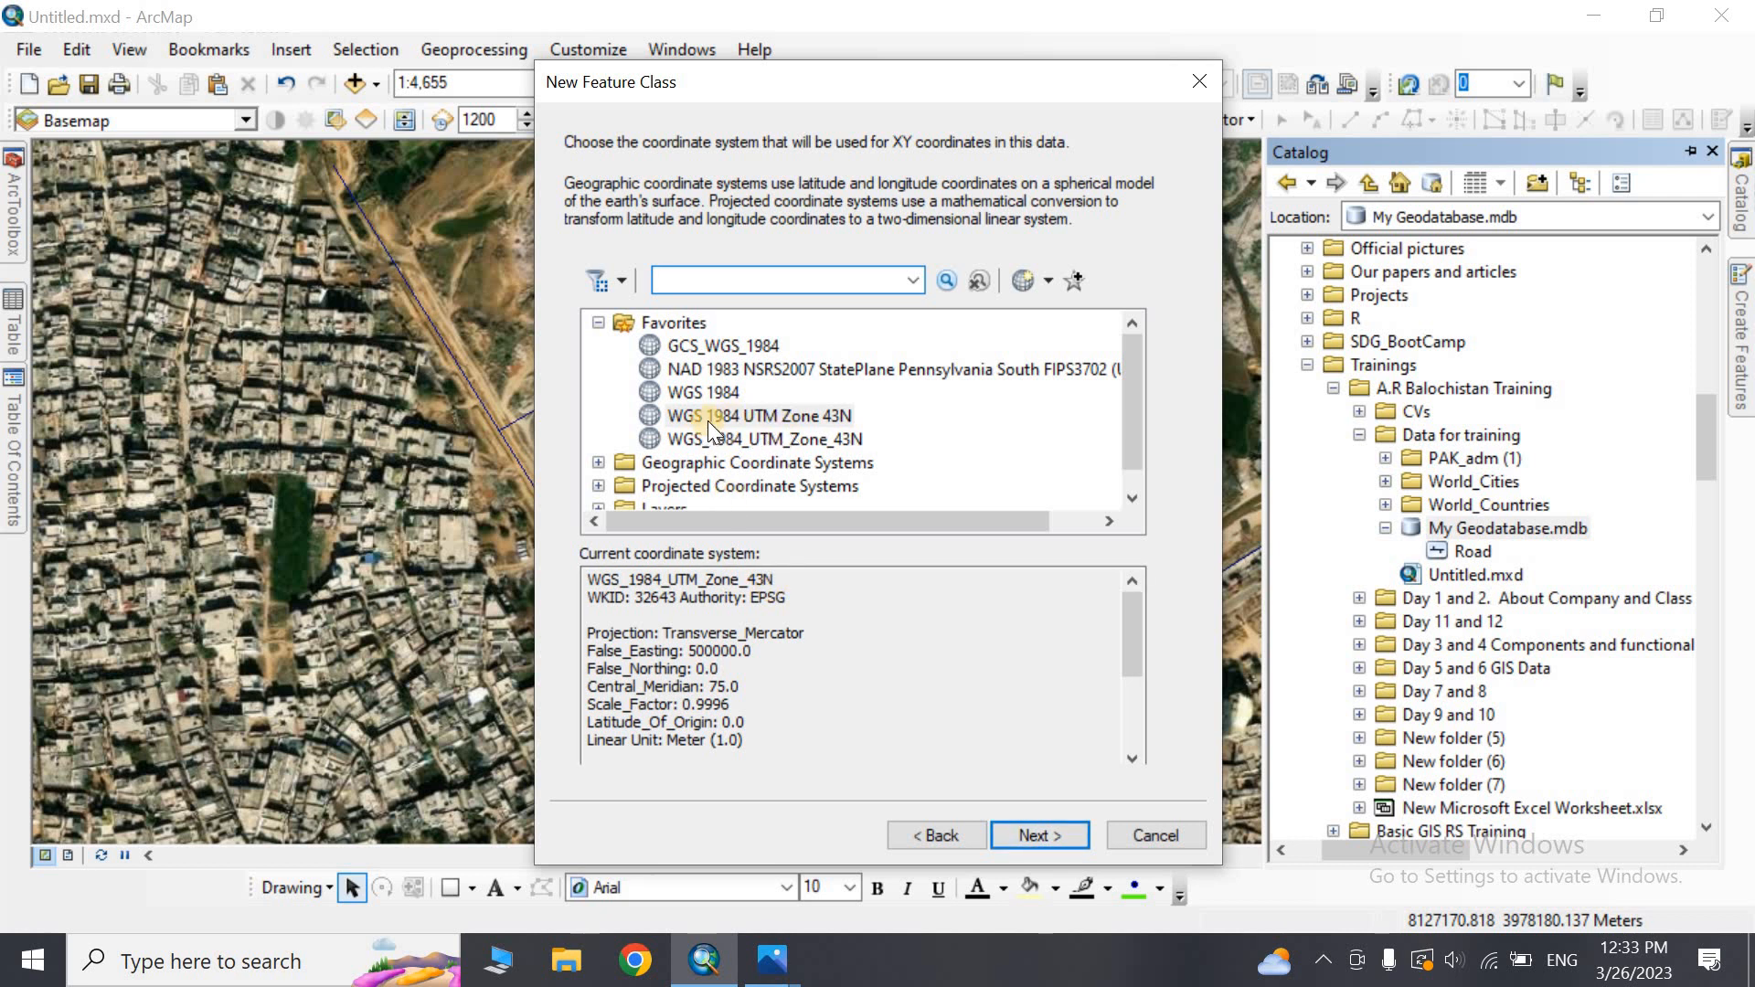
Assign the WGS 1984 UTM Zone 43N coordinate system to the new feature class and accept the default XY tolerance
mouse_move(780, 97)
left_mouse_down()
mouse_move(678, 122)
mouse_move(769, 115)
left_mouse_up()
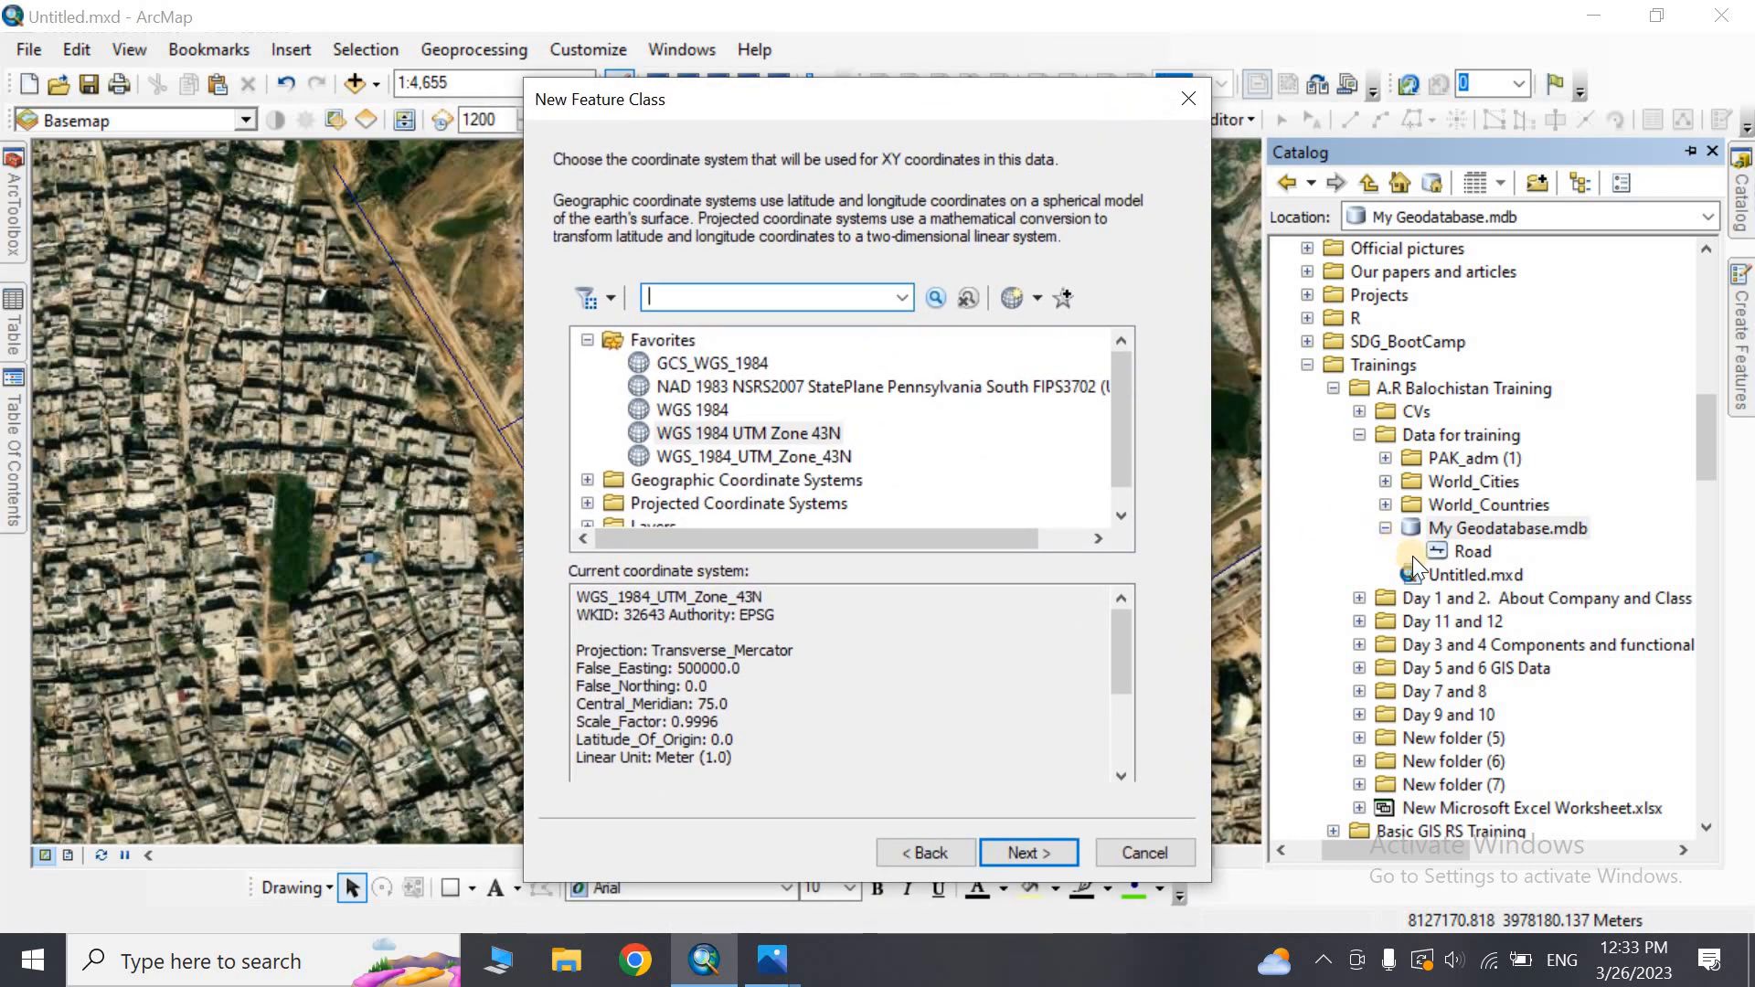
left_click(749, 434)
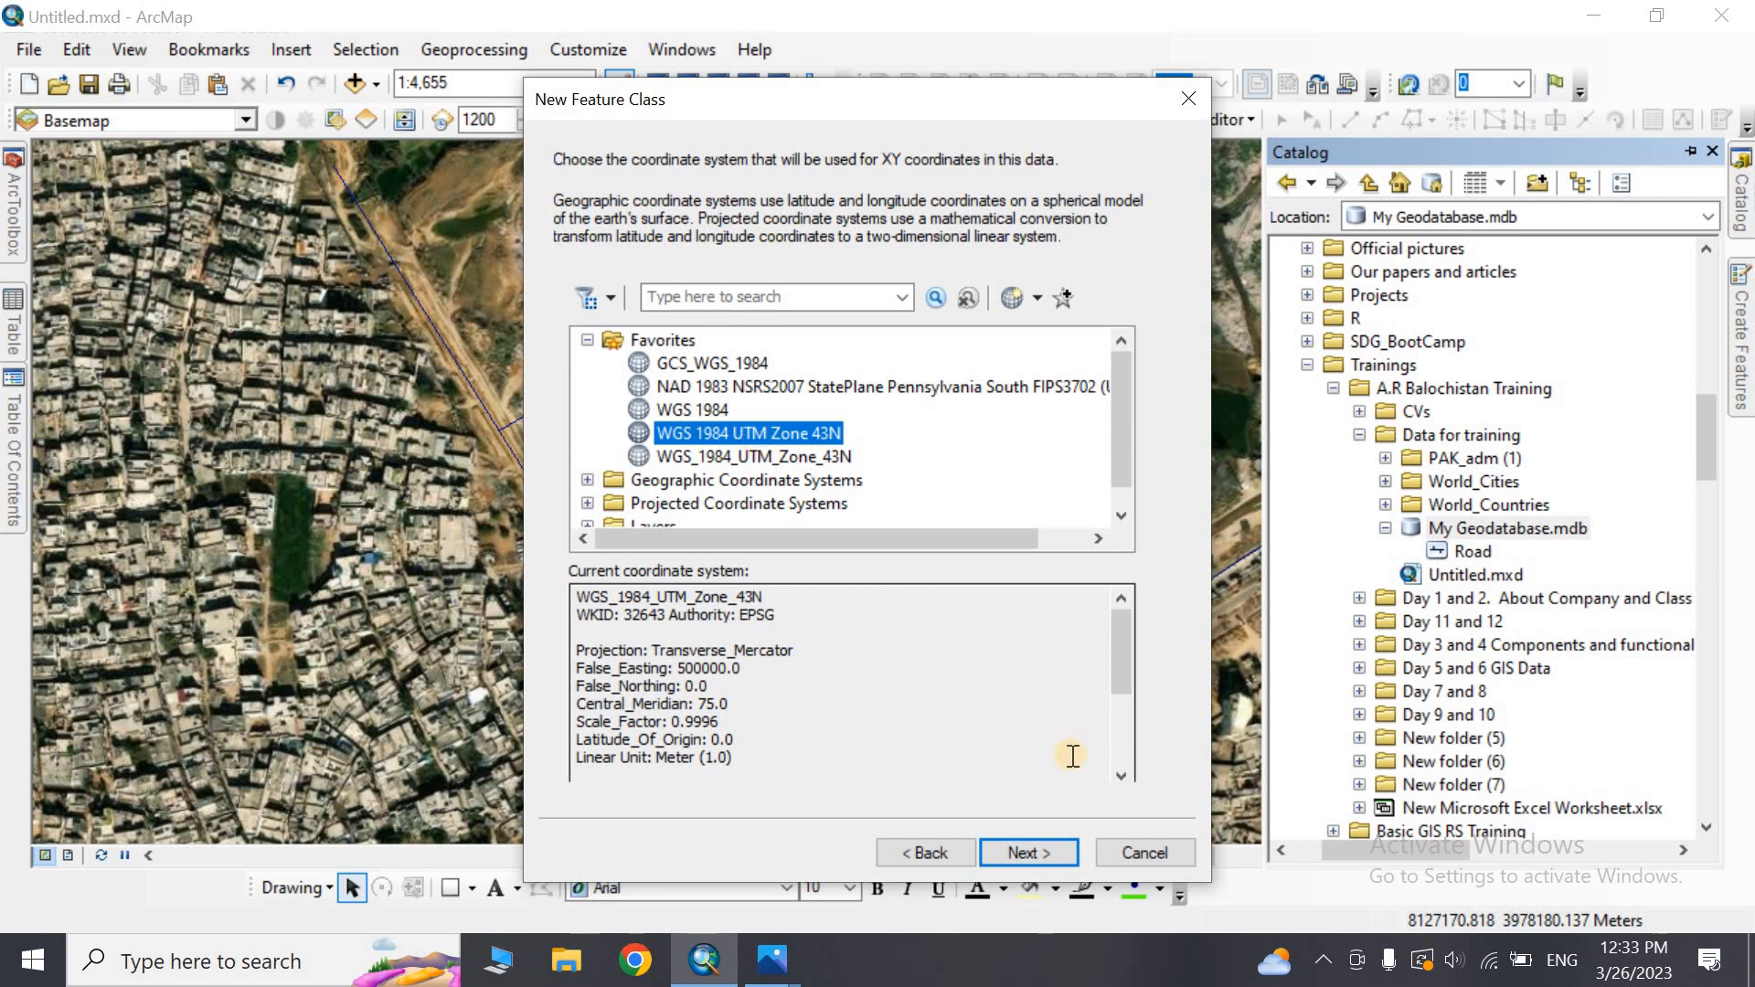
left_click(1048, 846)
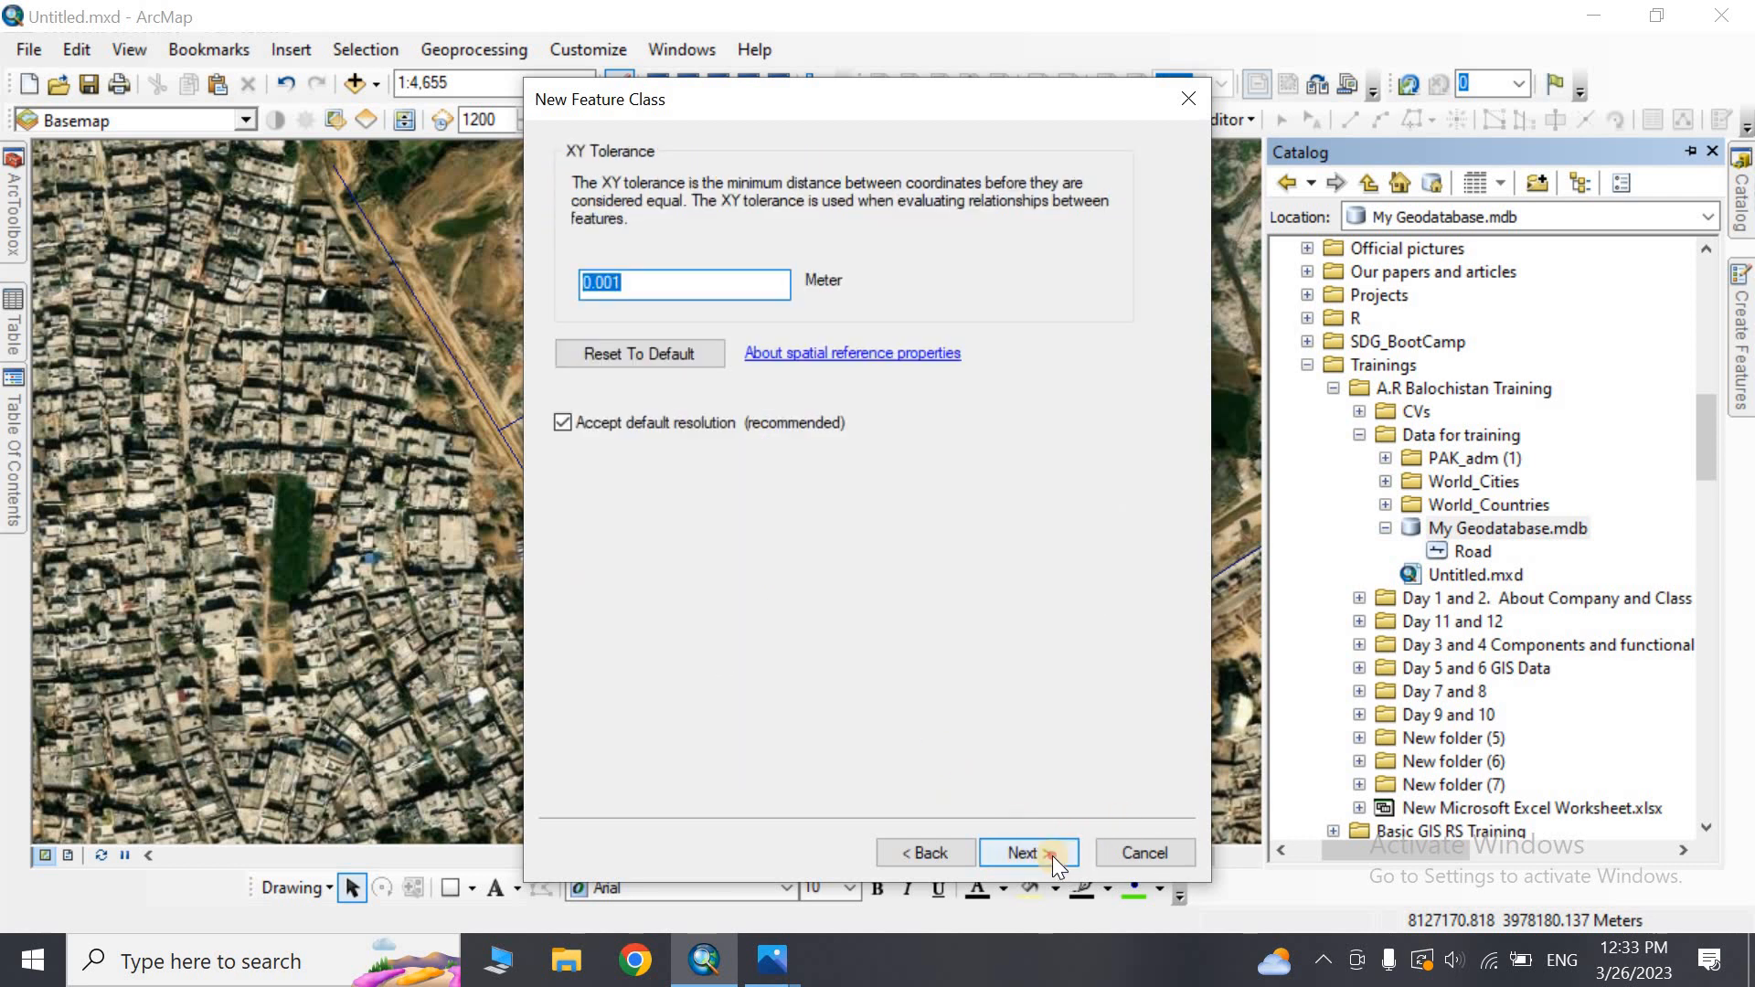
left_click(1051, 854)
Define two attribute fields for the feature class: Name as Text and Area as Double
left_click(606, 233)
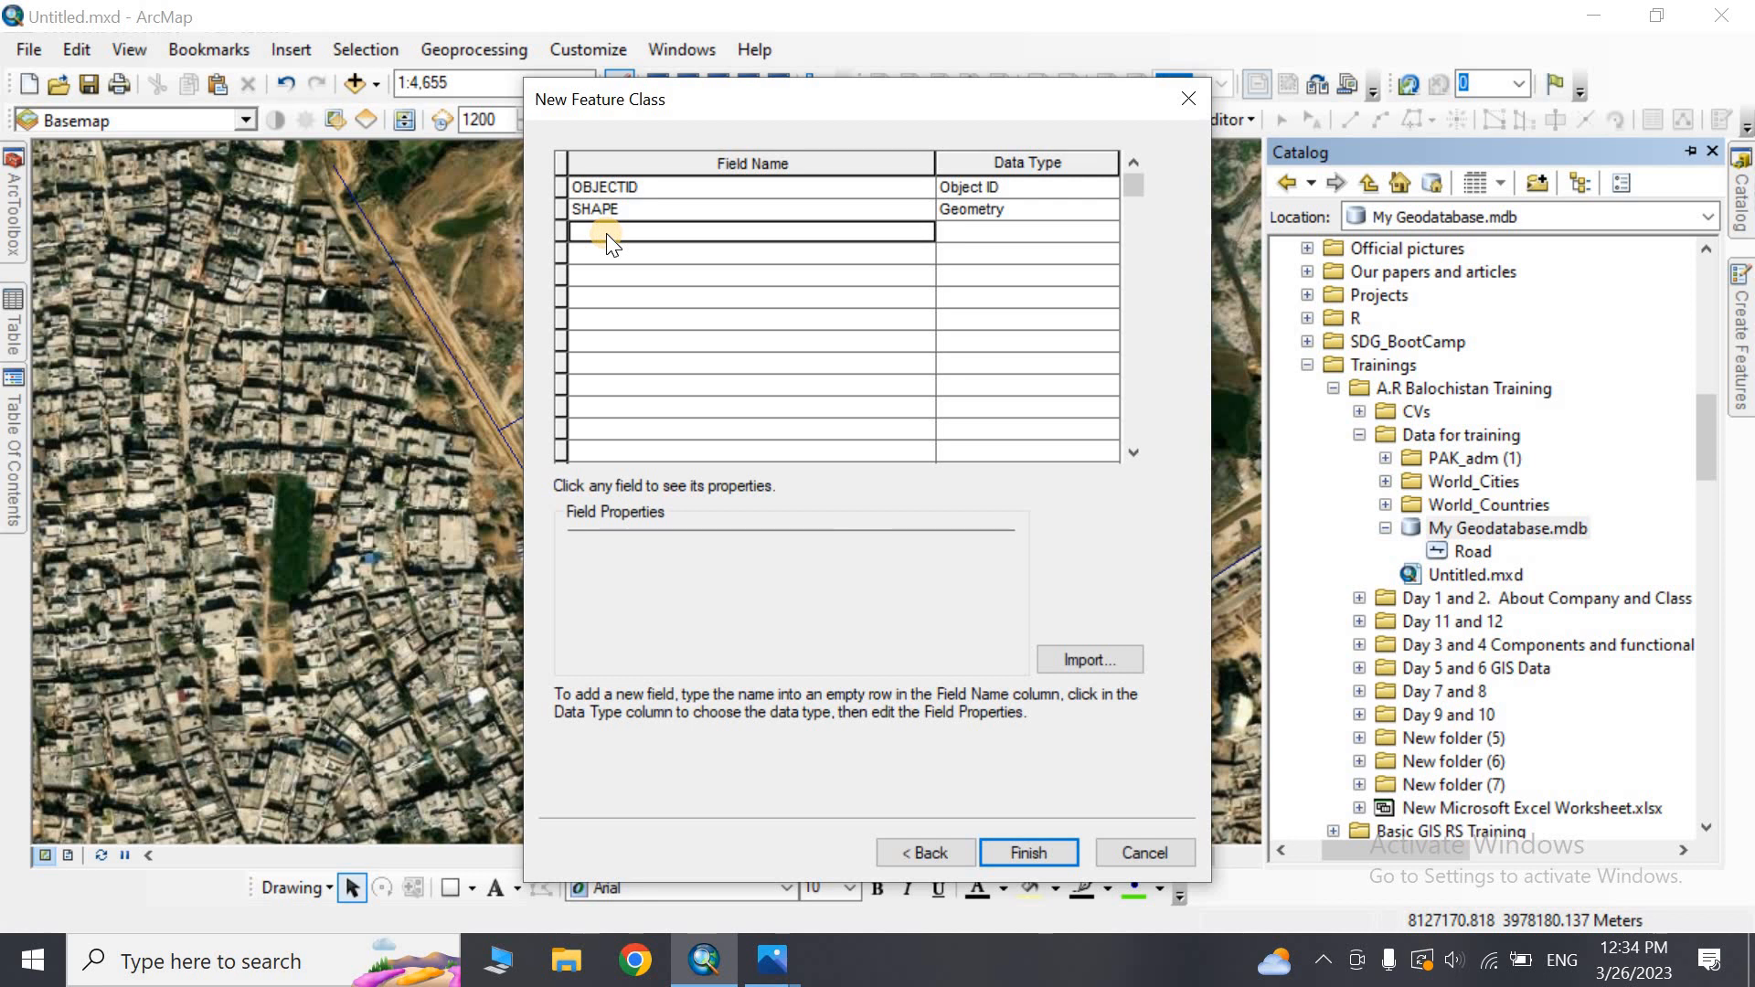
type("Name")
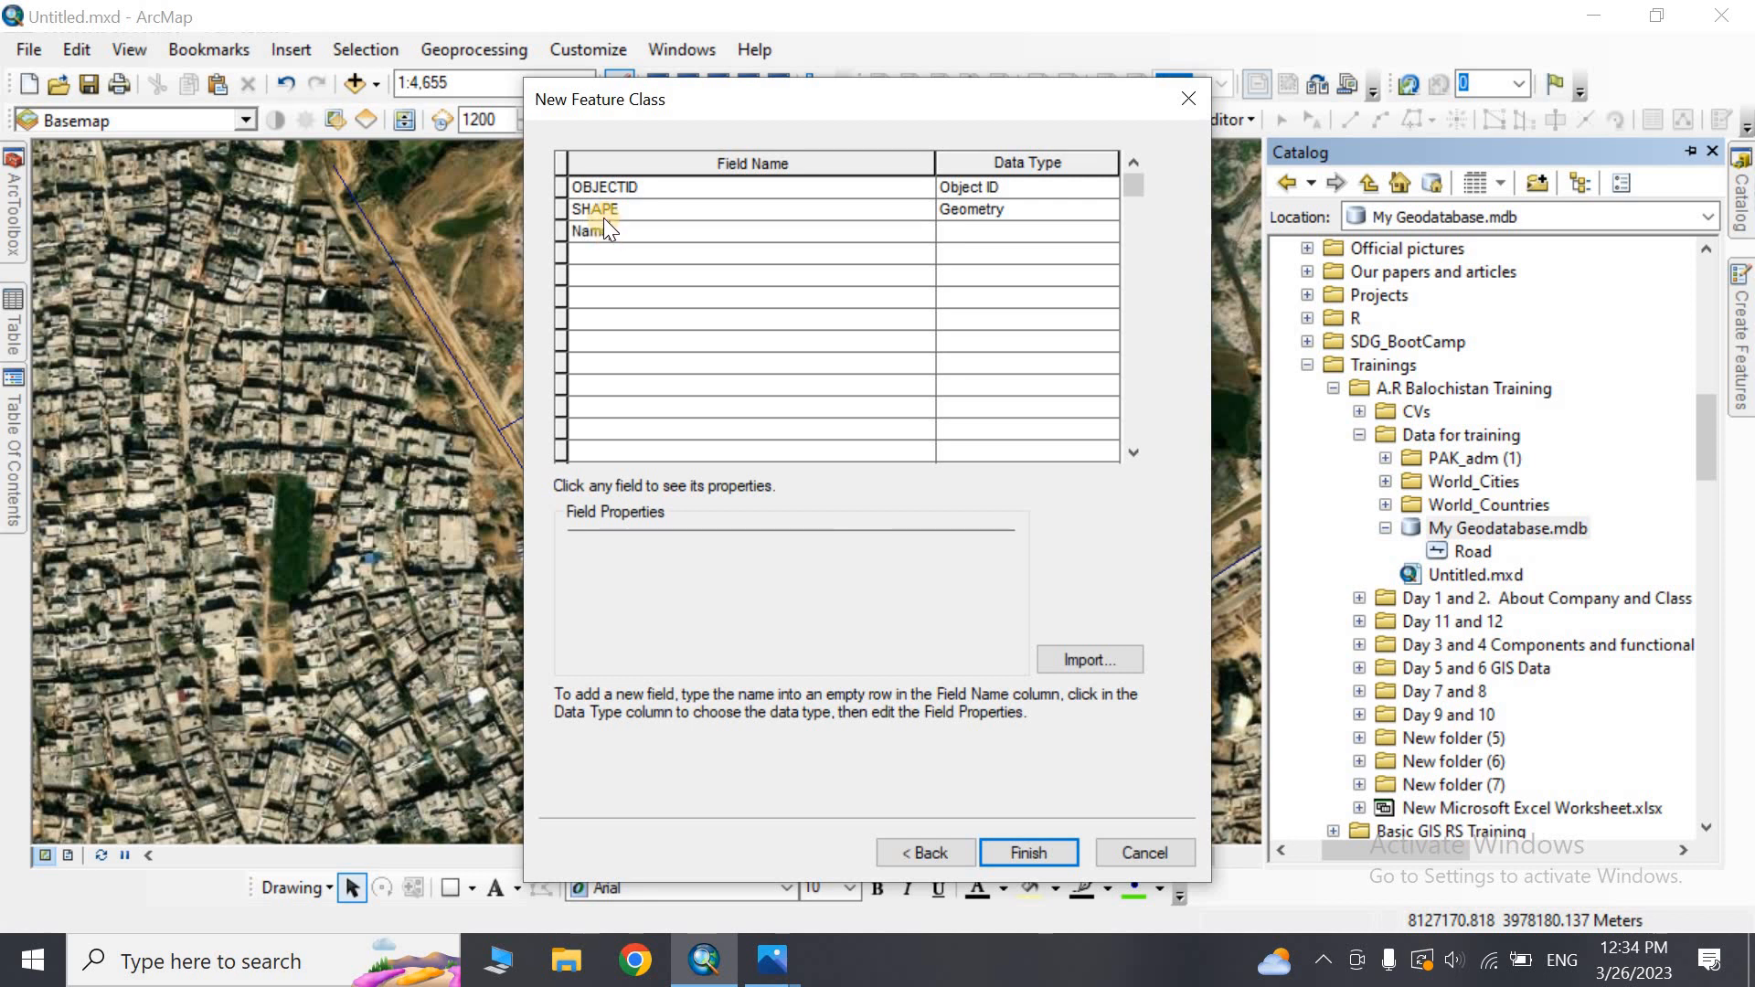
left_click(978, 238)
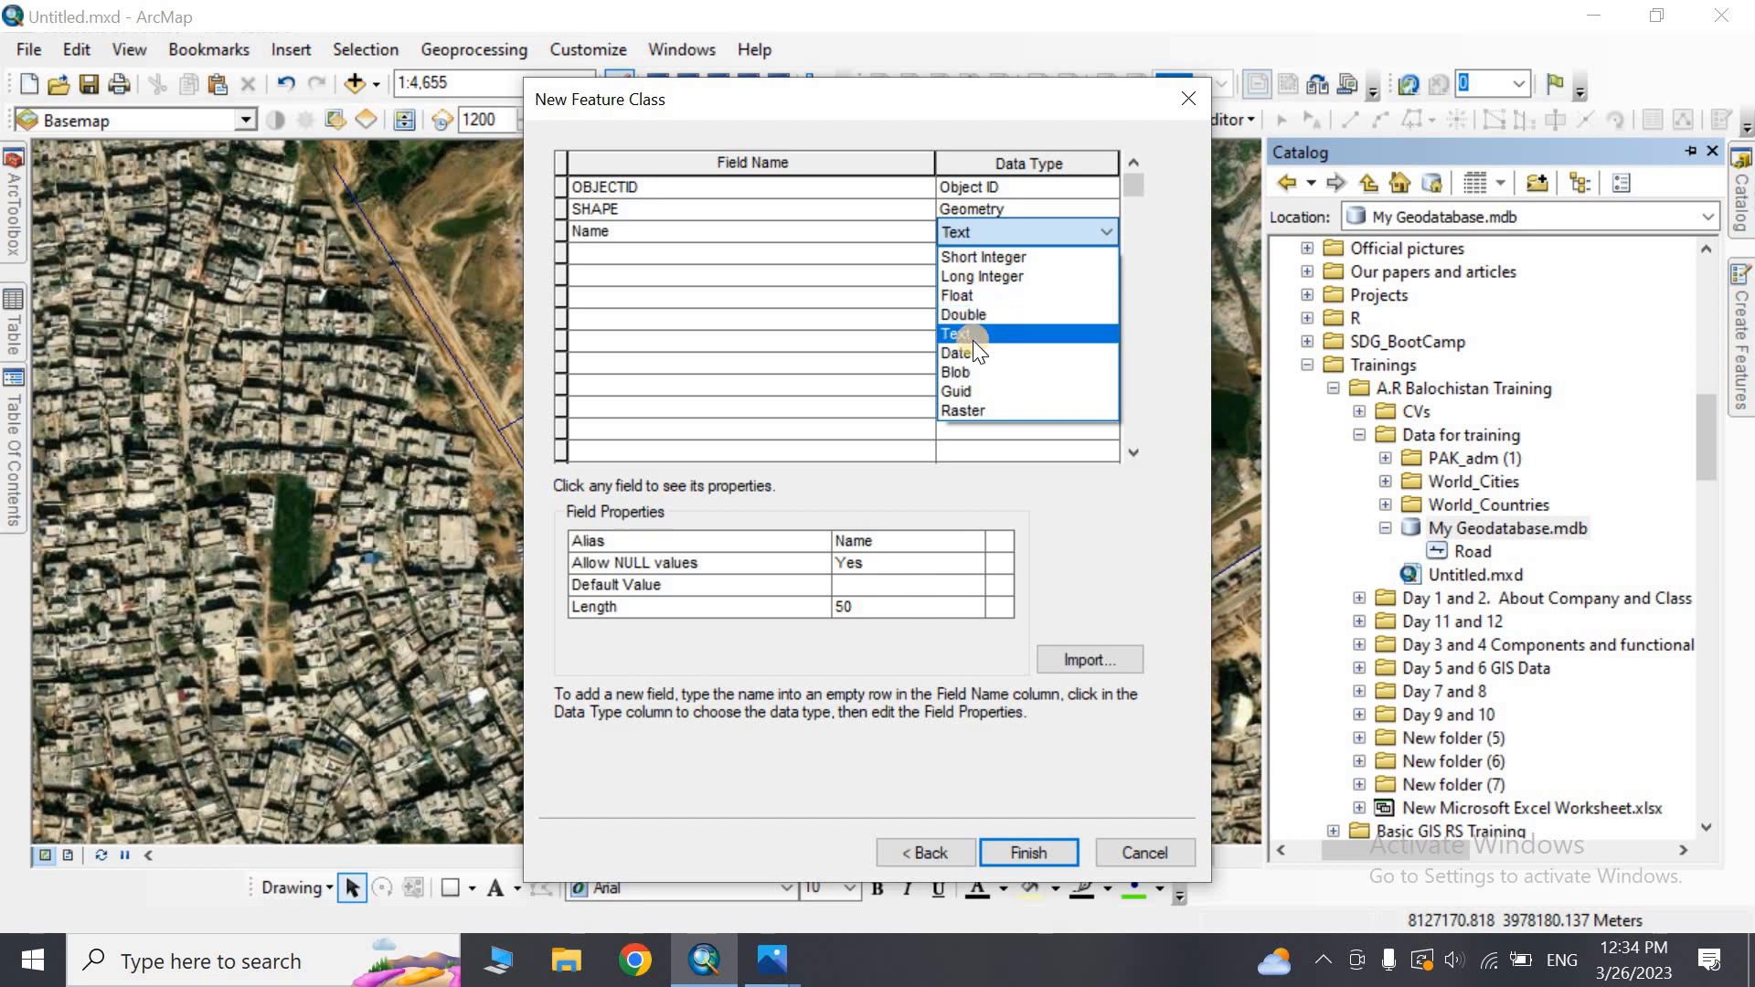
left_click(722, 320)
left_click(633, 254)
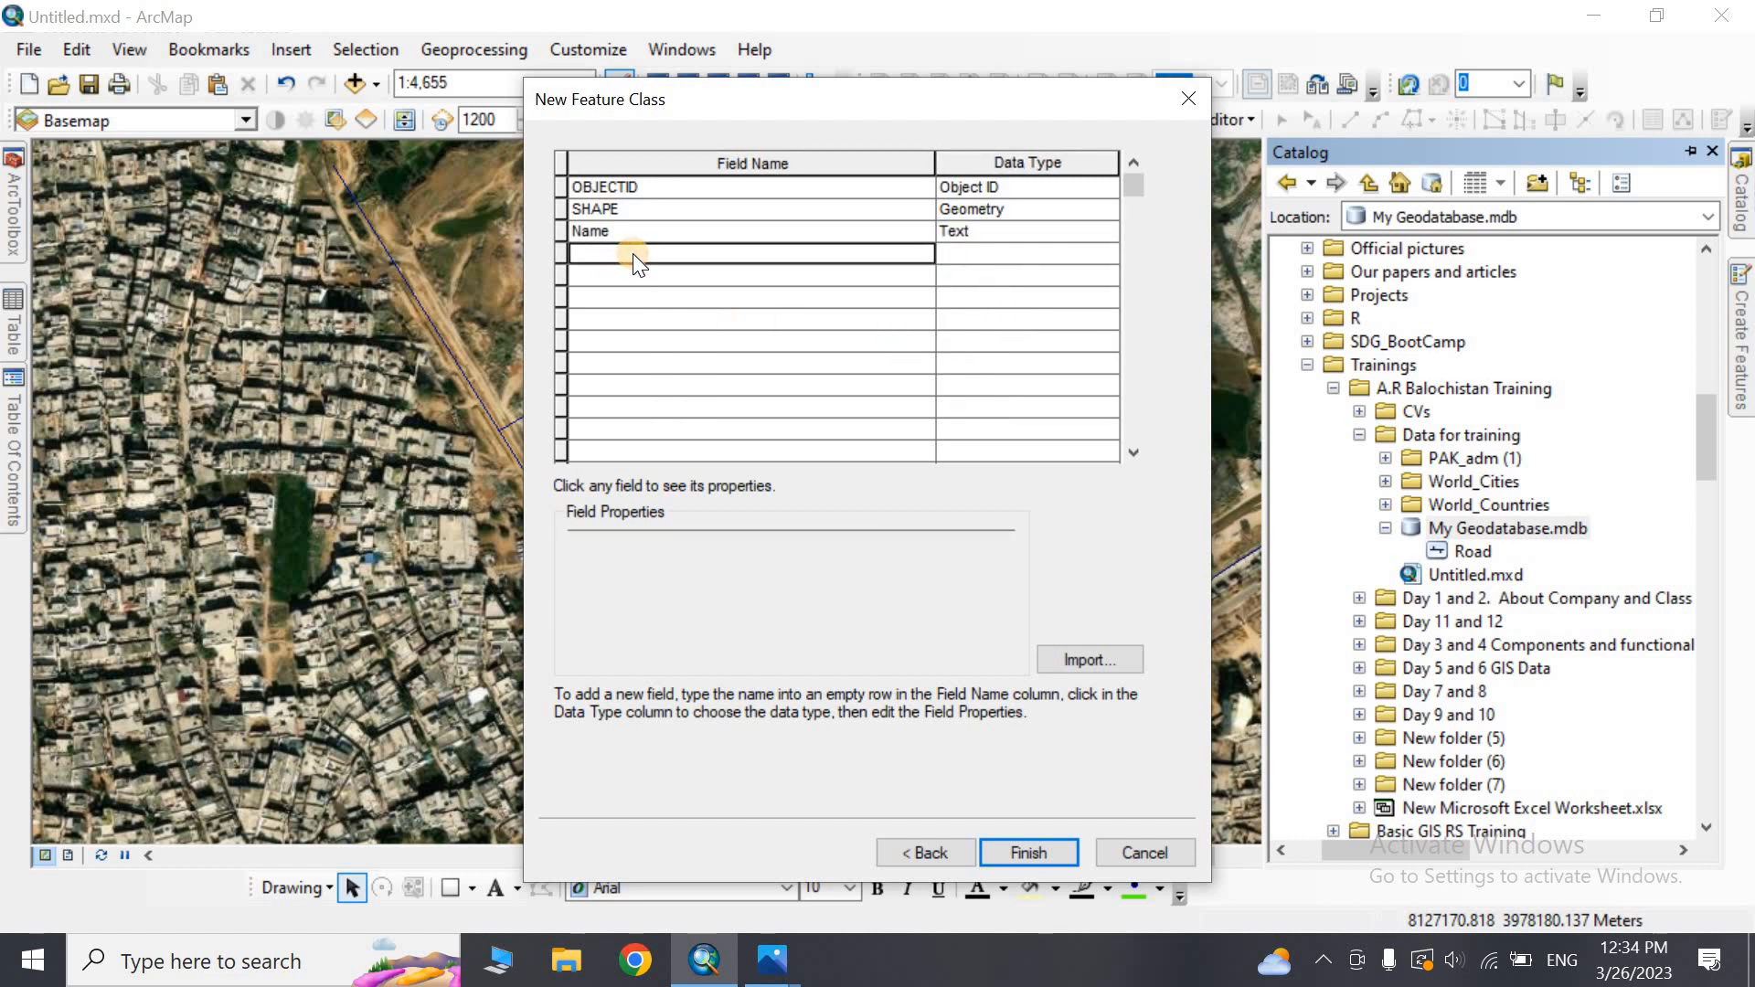
type("Area")
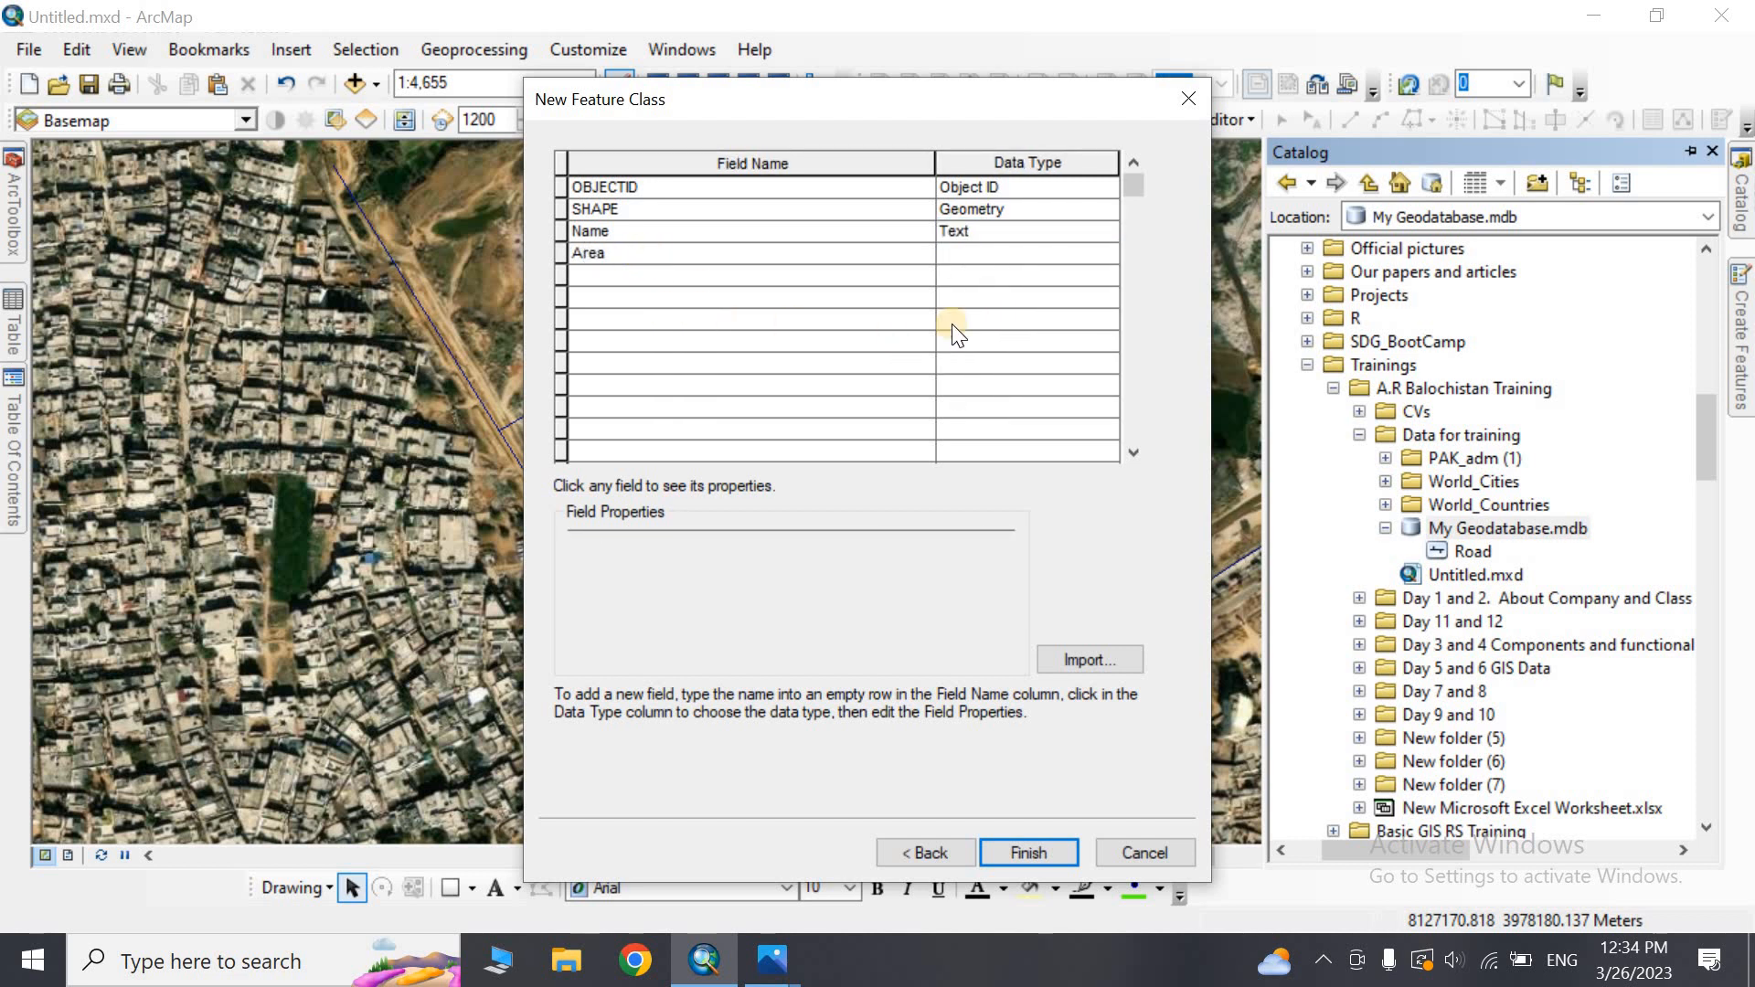
left_click(1022, 258)
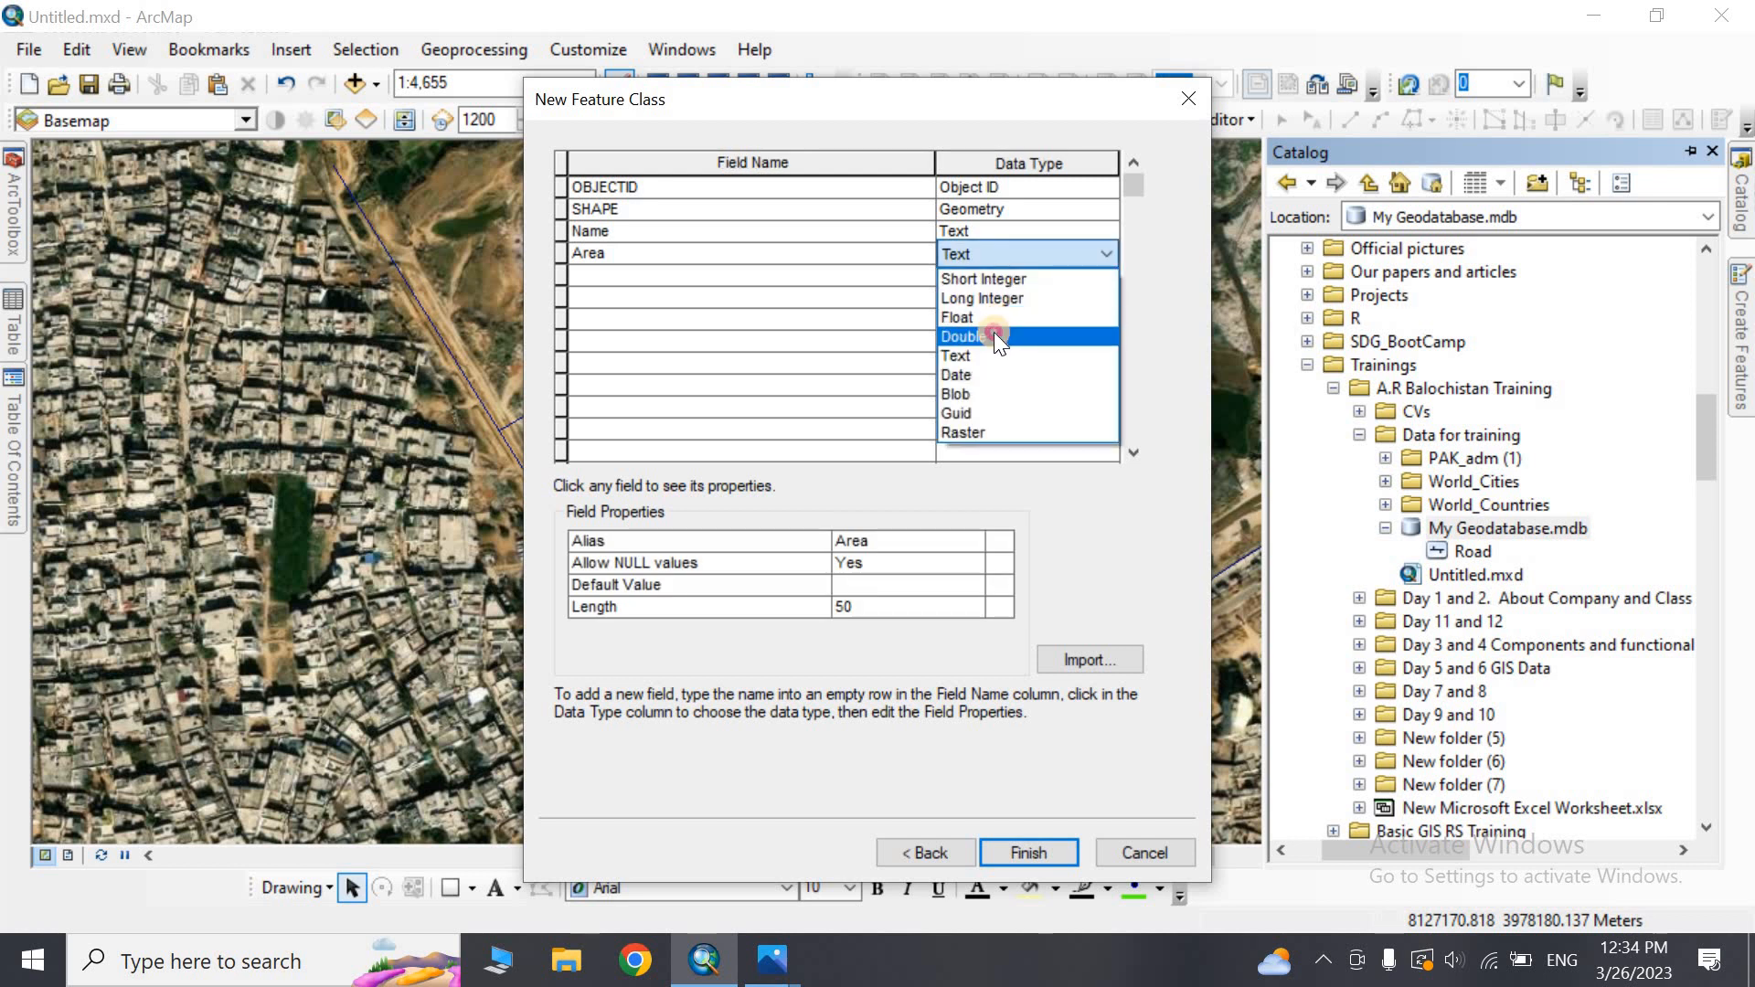
left_click(994, 335)
Add an Owner field with the Text data type and finish creating the feature class
left_click(704, 274)
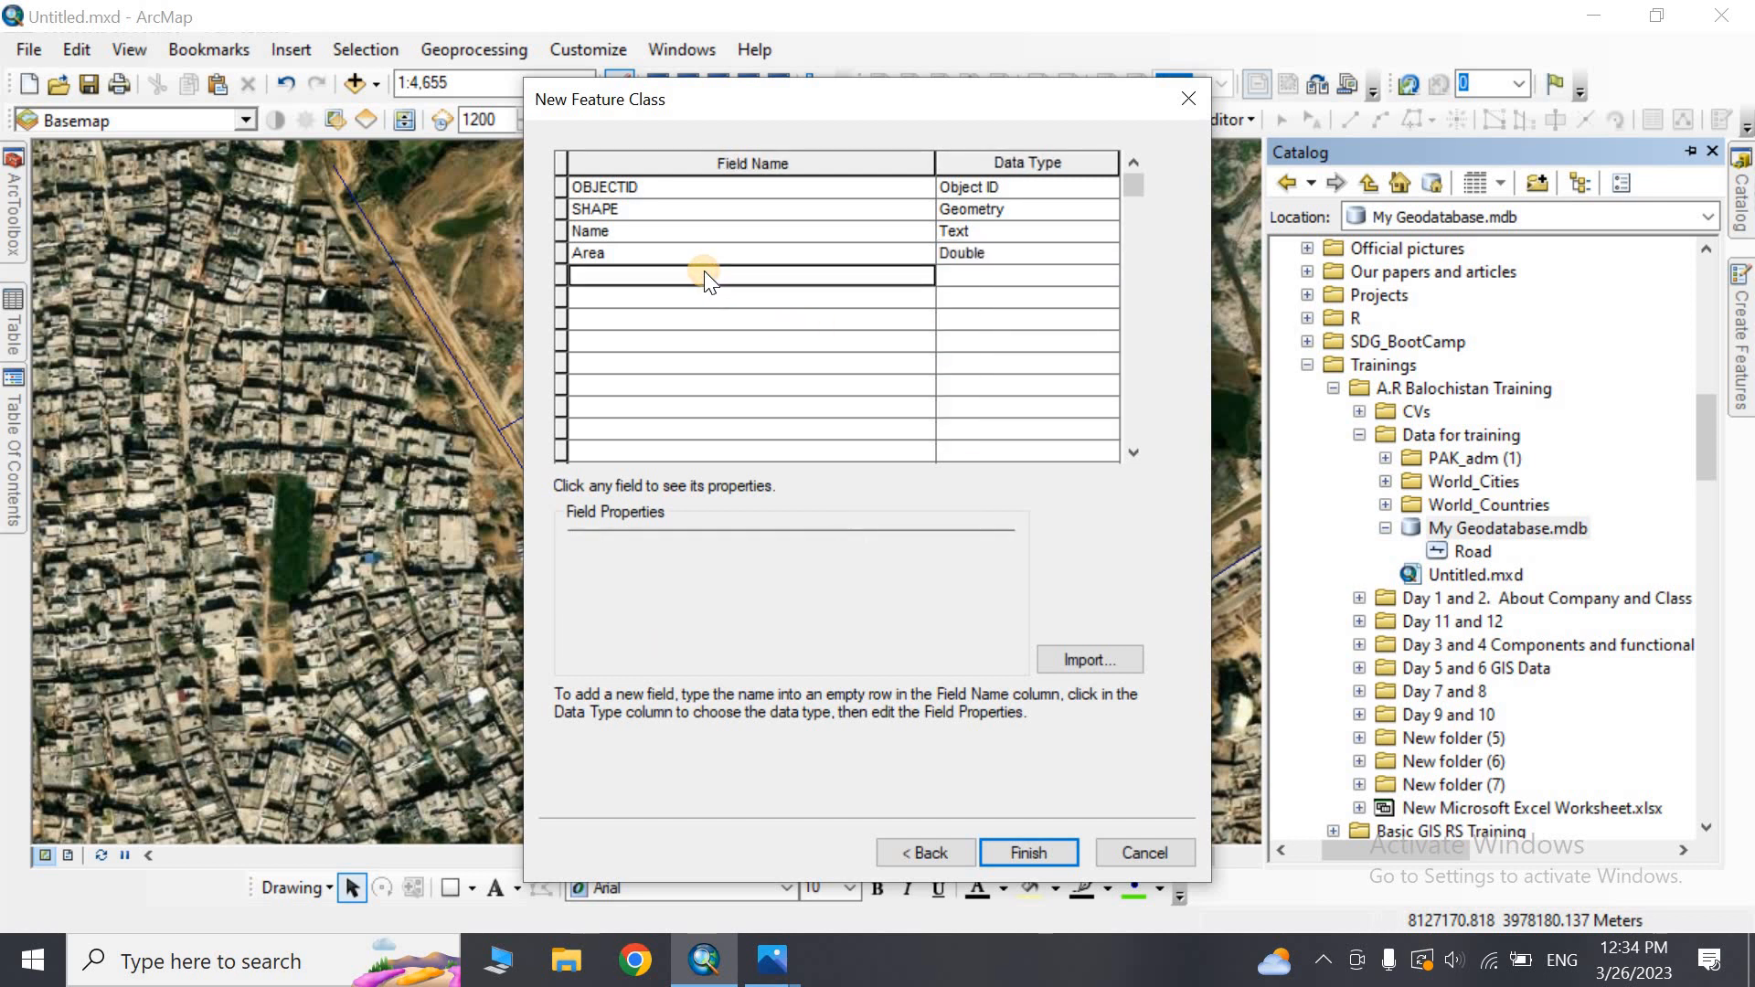
type("Own")
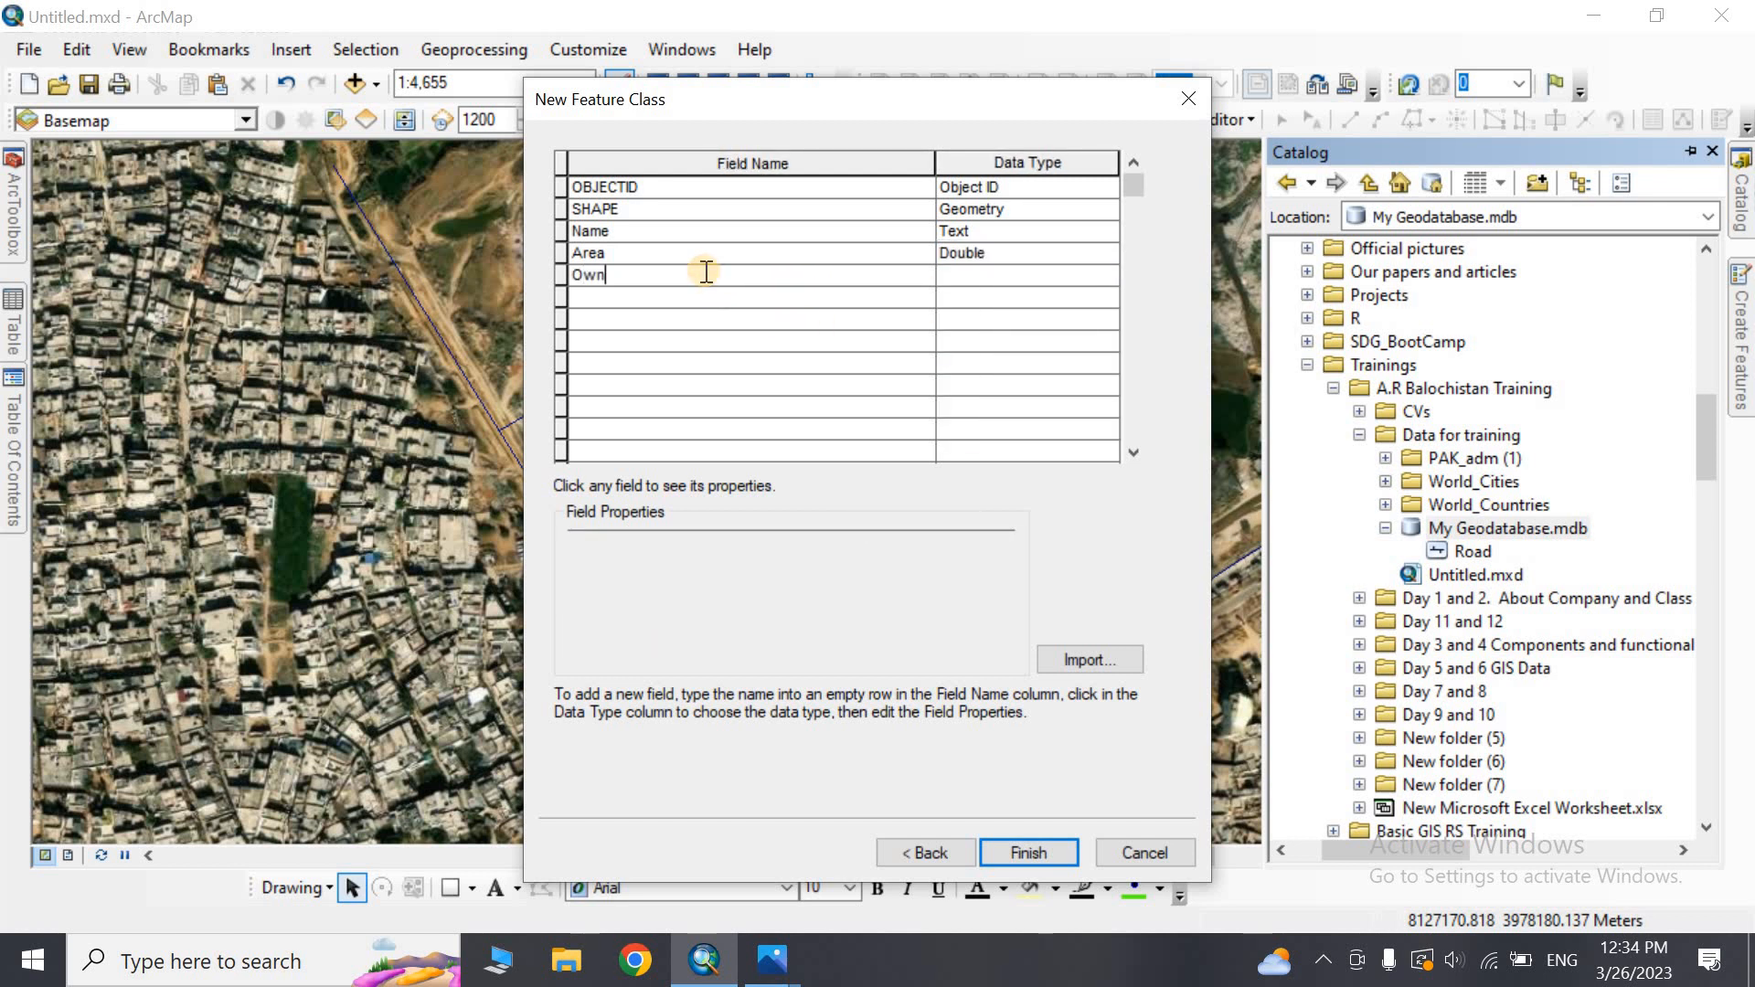
type("er")
left_click(987, 277)
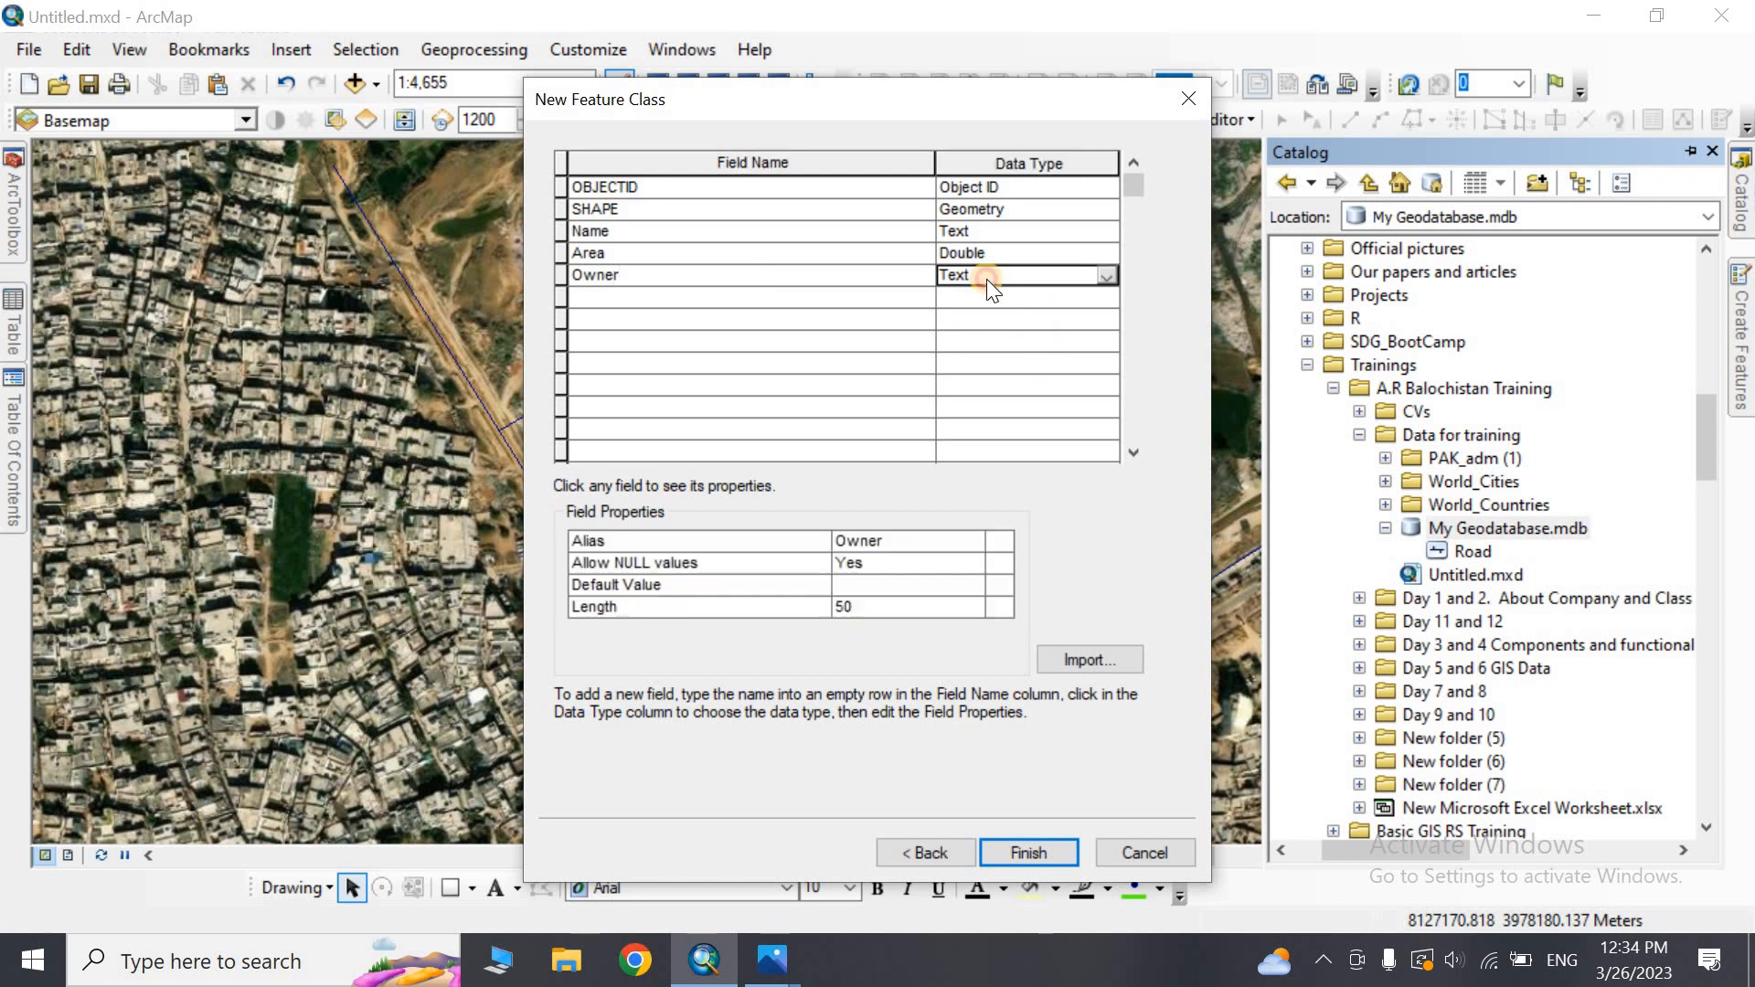
left_click(987, 278)
left_click(1002, 365)
left_click(989, 278)
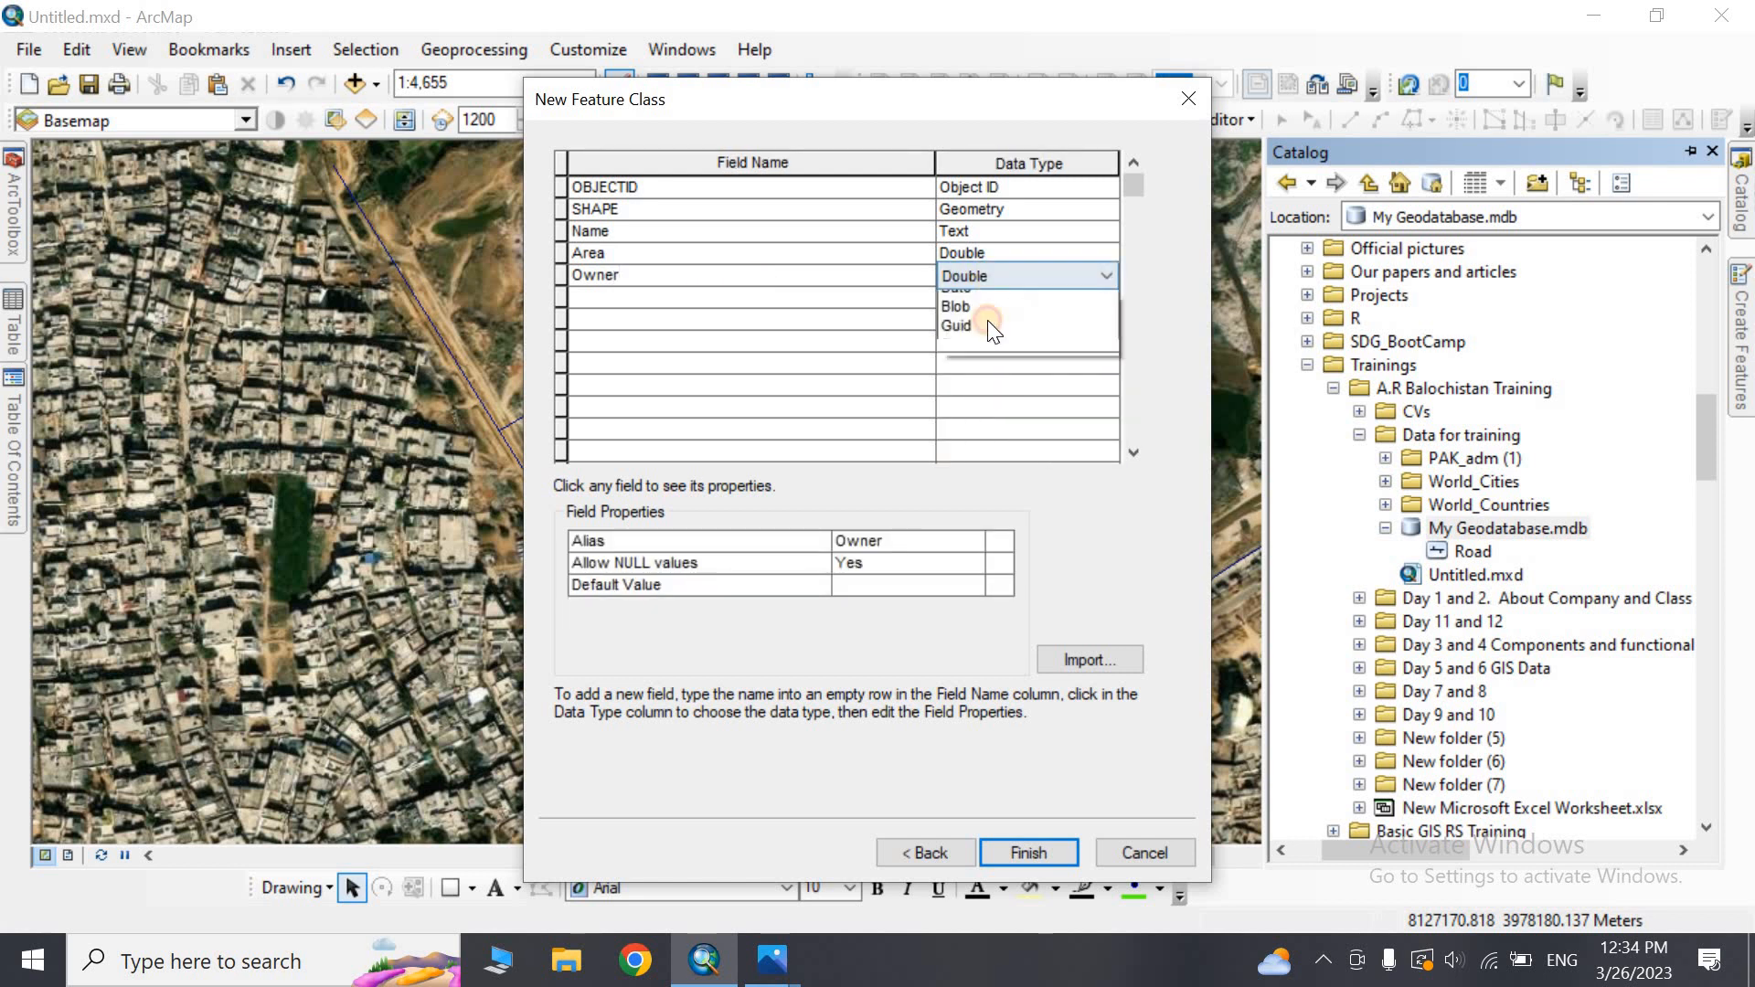
left_click(994, 377)
left_click(632, 287)
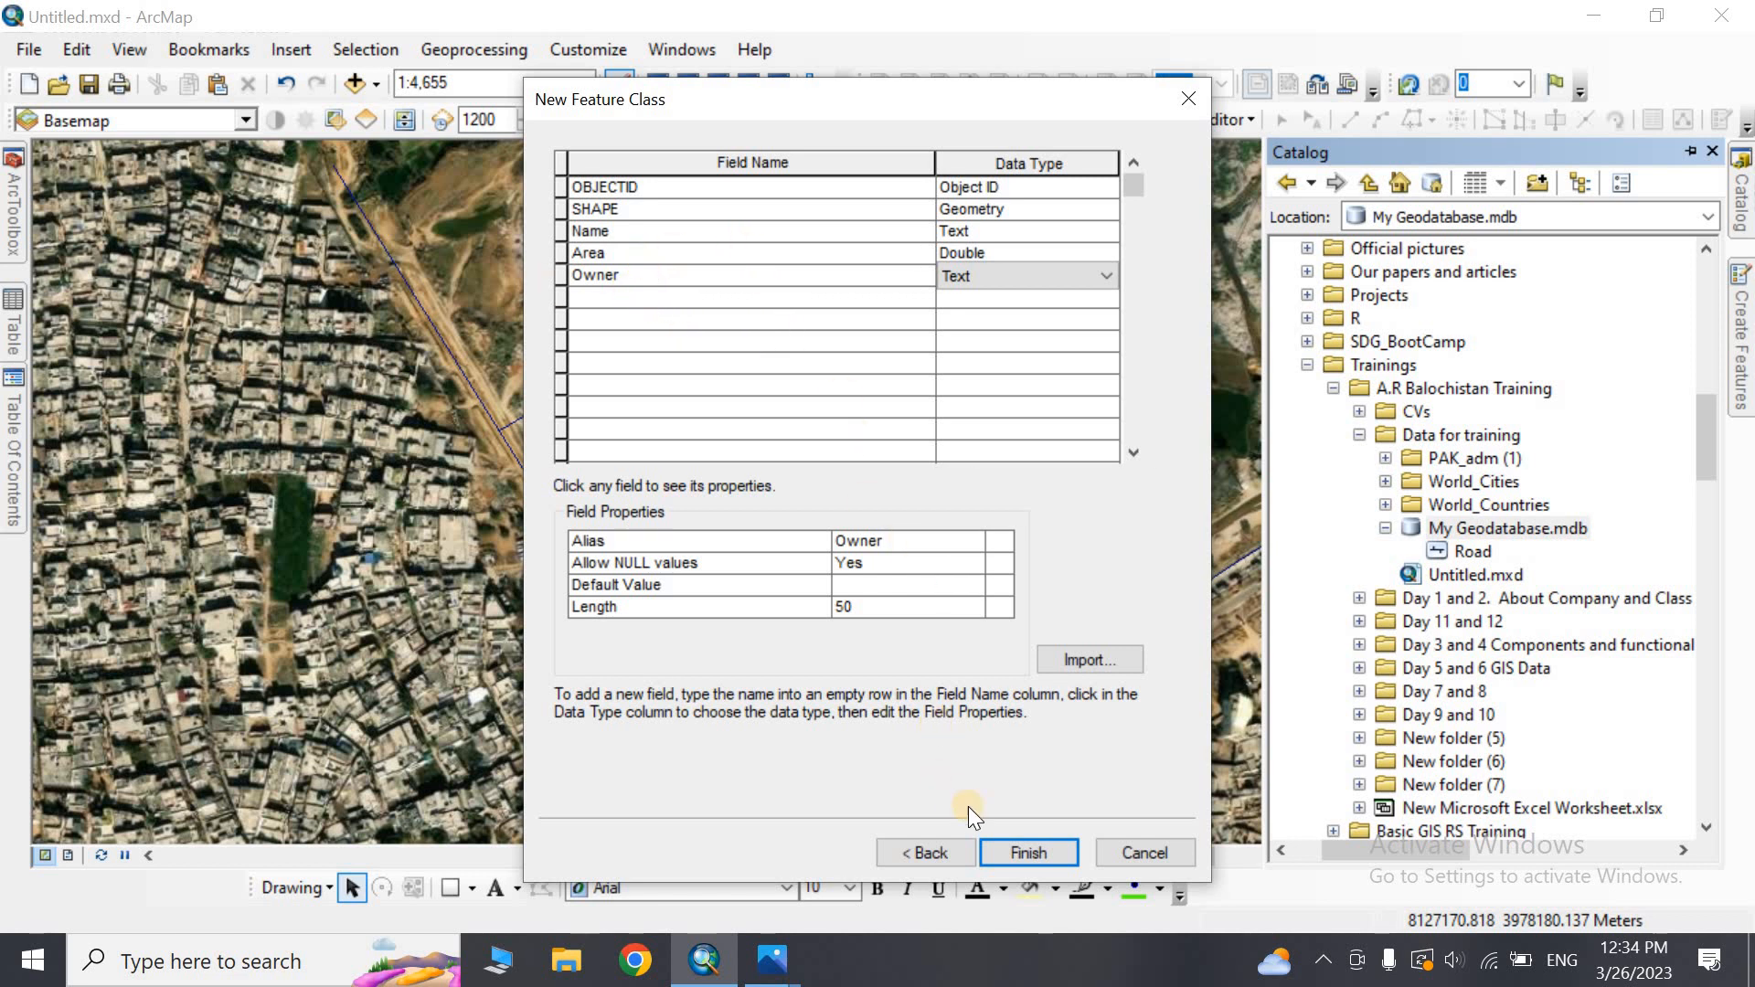
left_click(1023, 848)
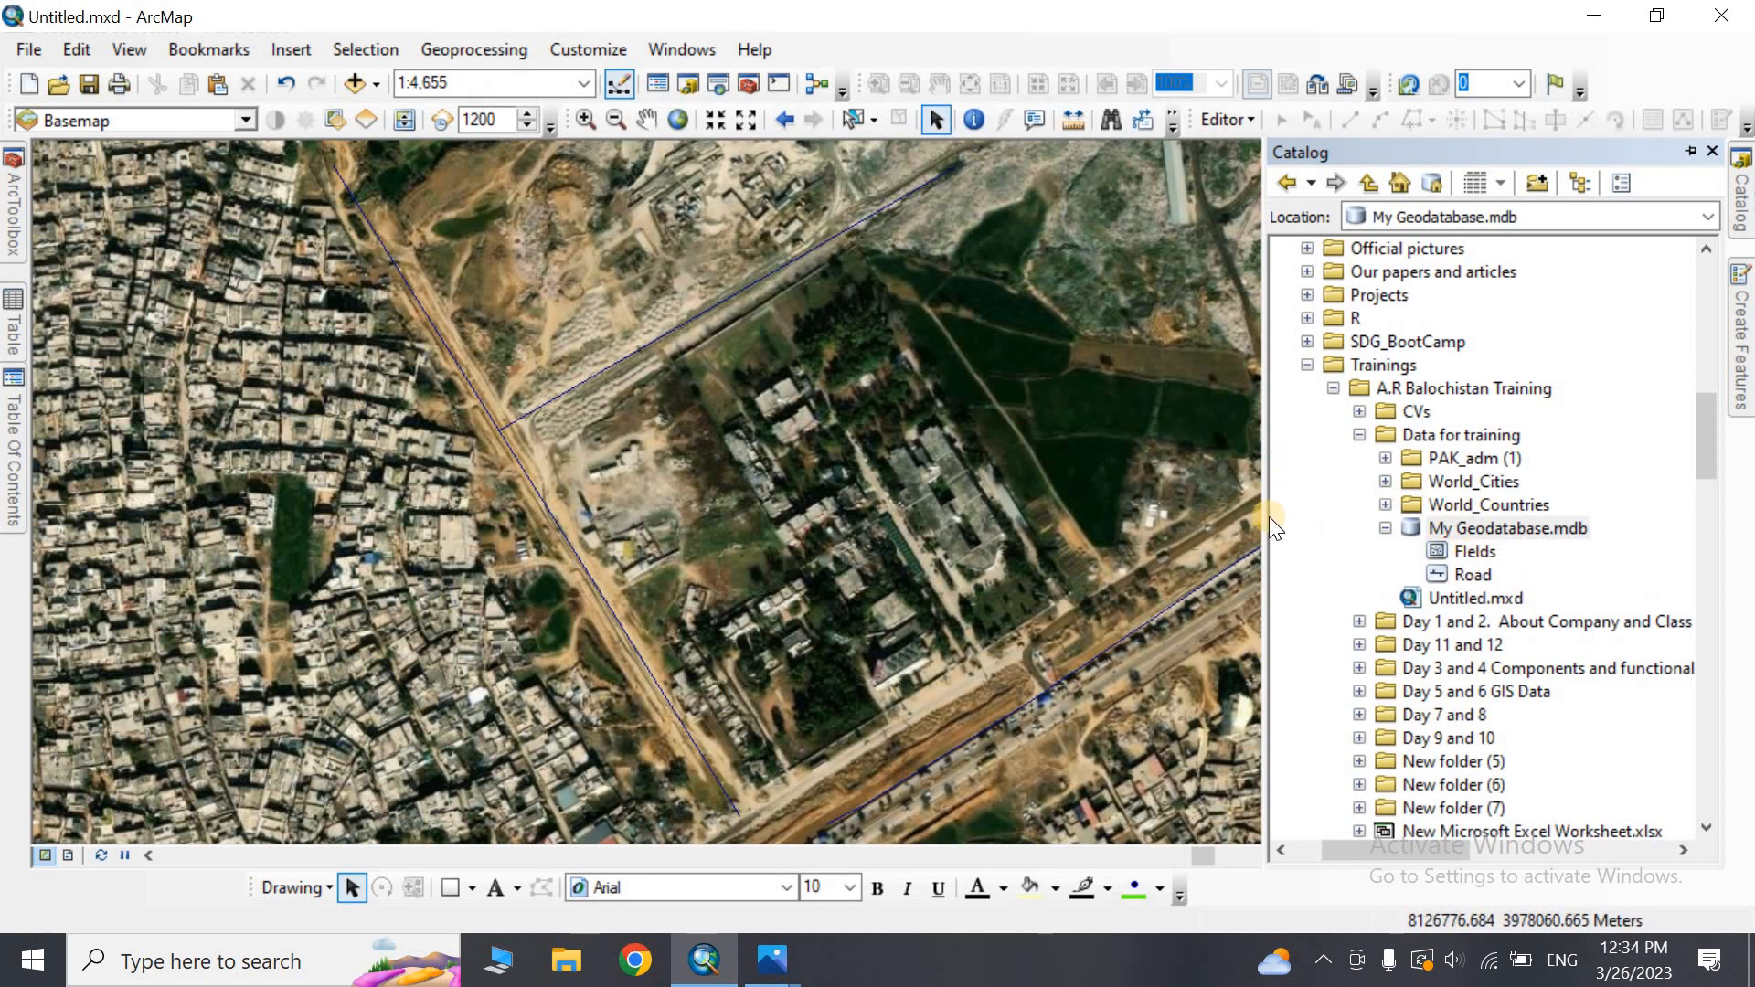
Narrow the Catalog window and add the FIelds feature class to the map as a layer
left_click_drag(1266, 515, 1439, 525)
left_click(1600, 552)
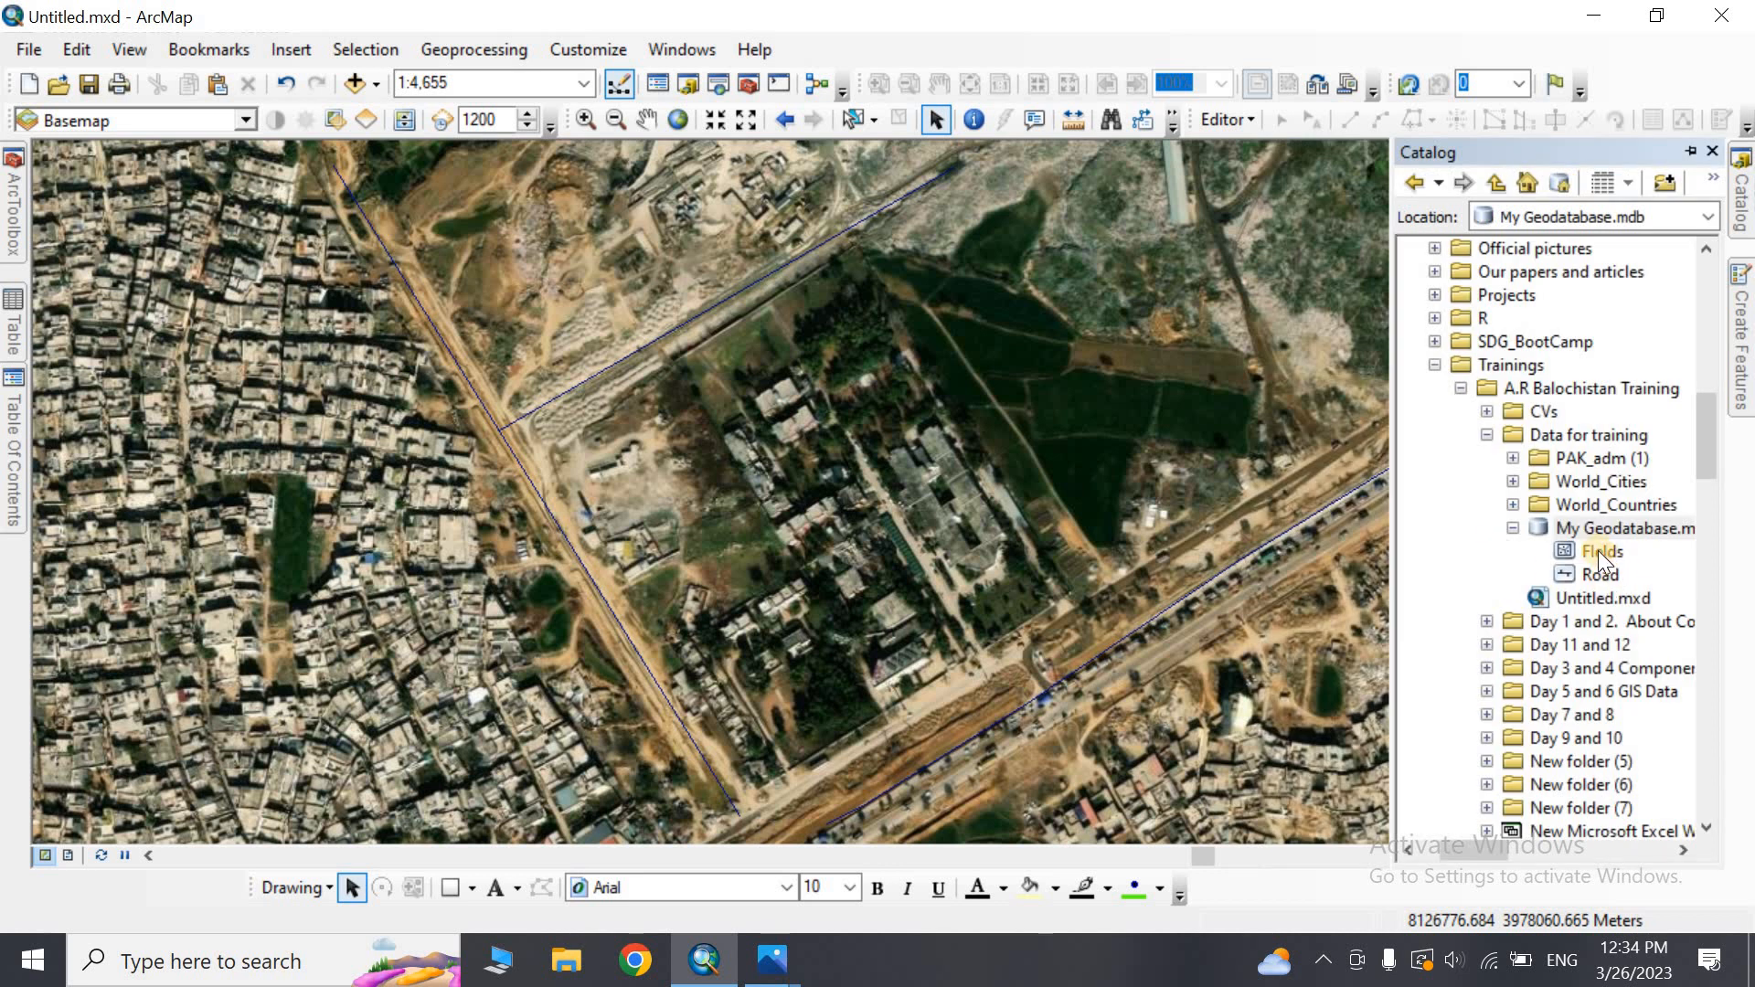
mouse_move(14, 448)
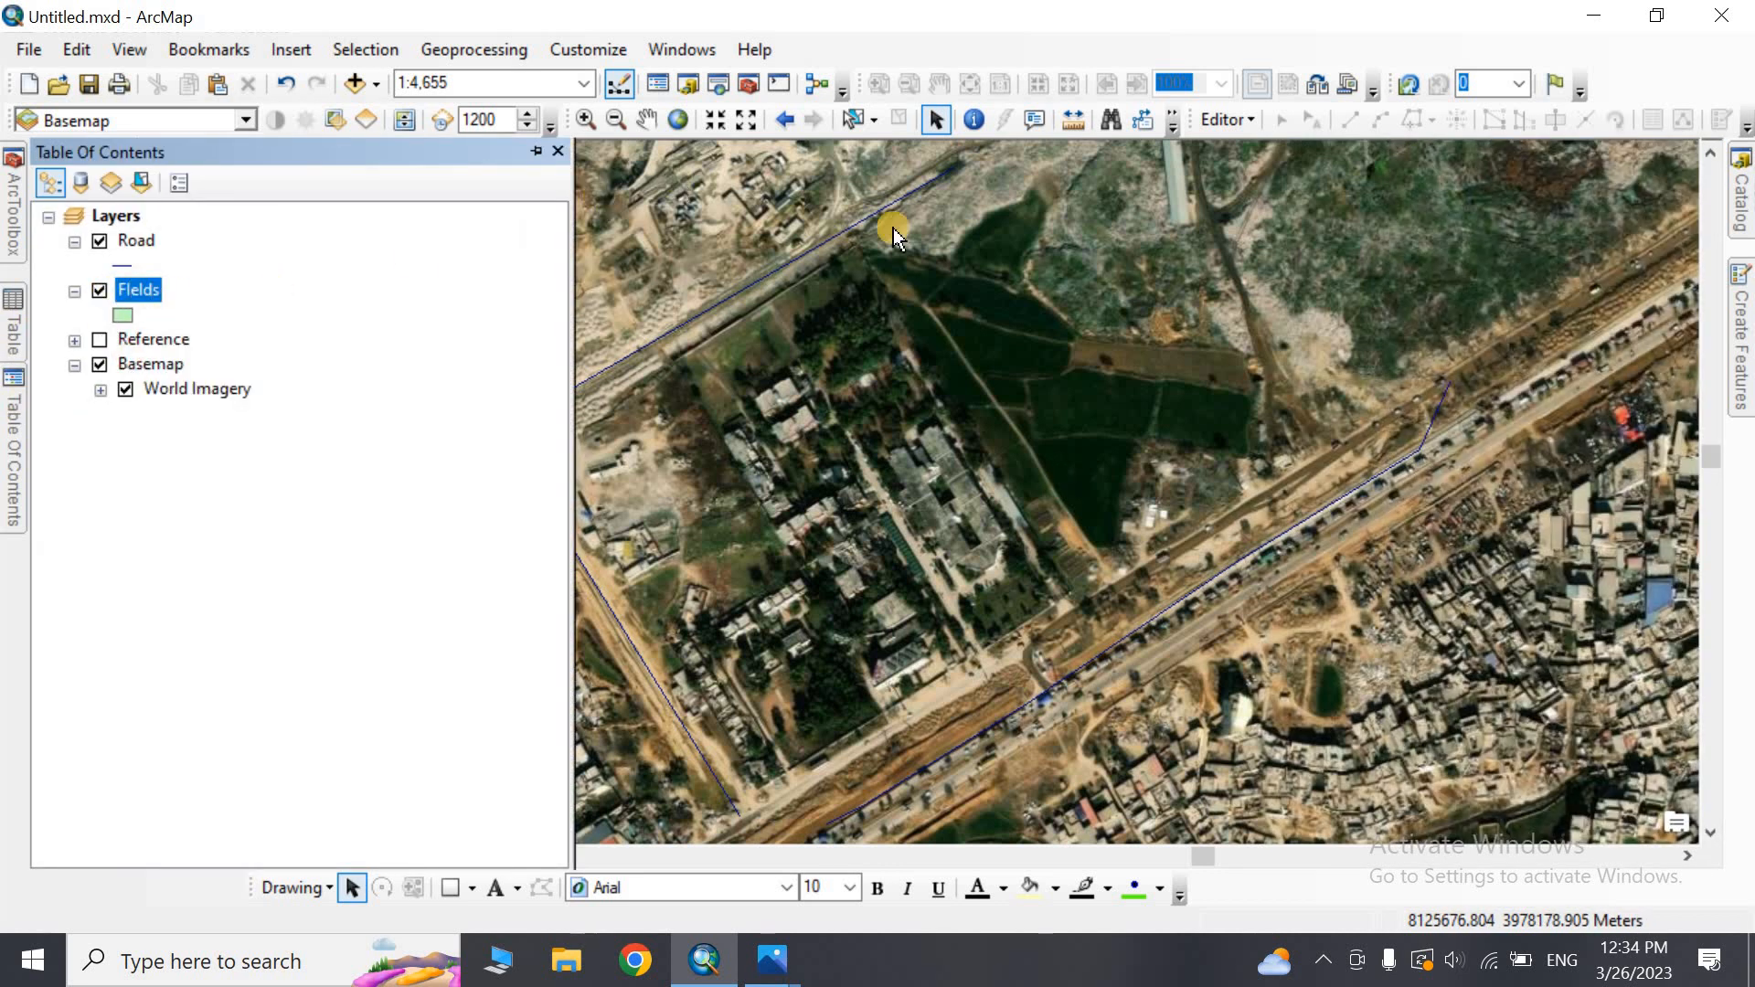
Start an edit session for the FIelds and Road layers, continuing past the spatial reference warnings
left_click(1228, 119)
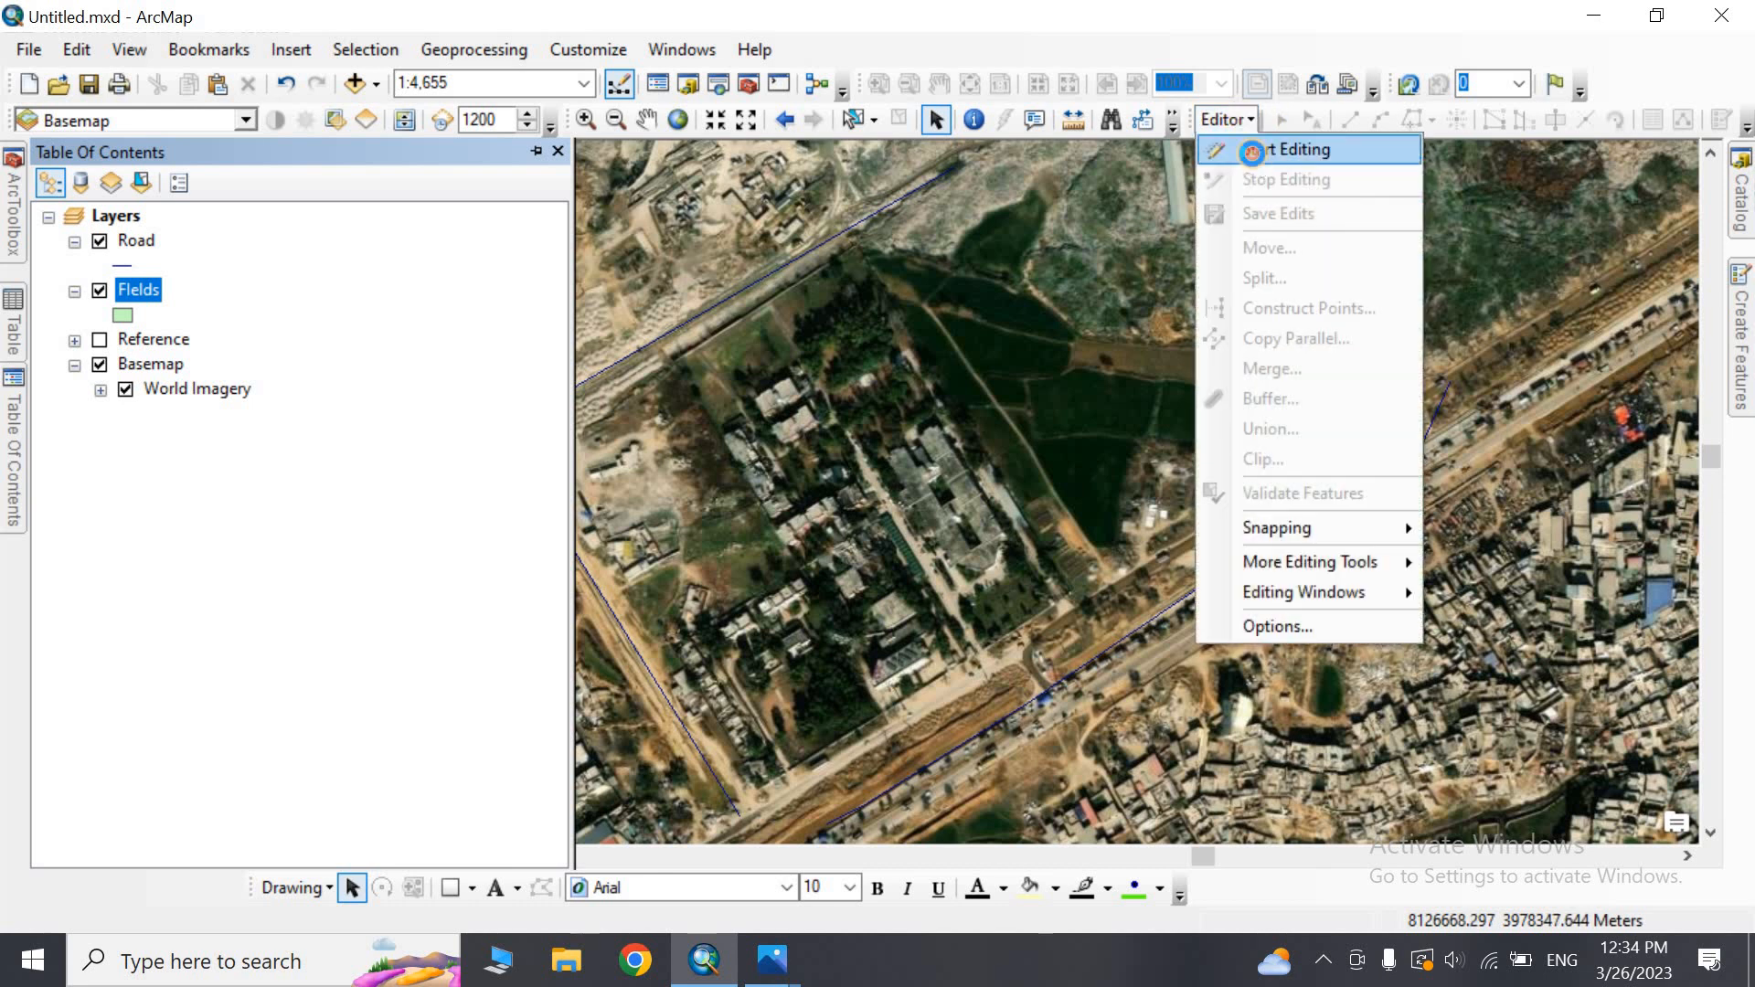
left_click(1252, 153)
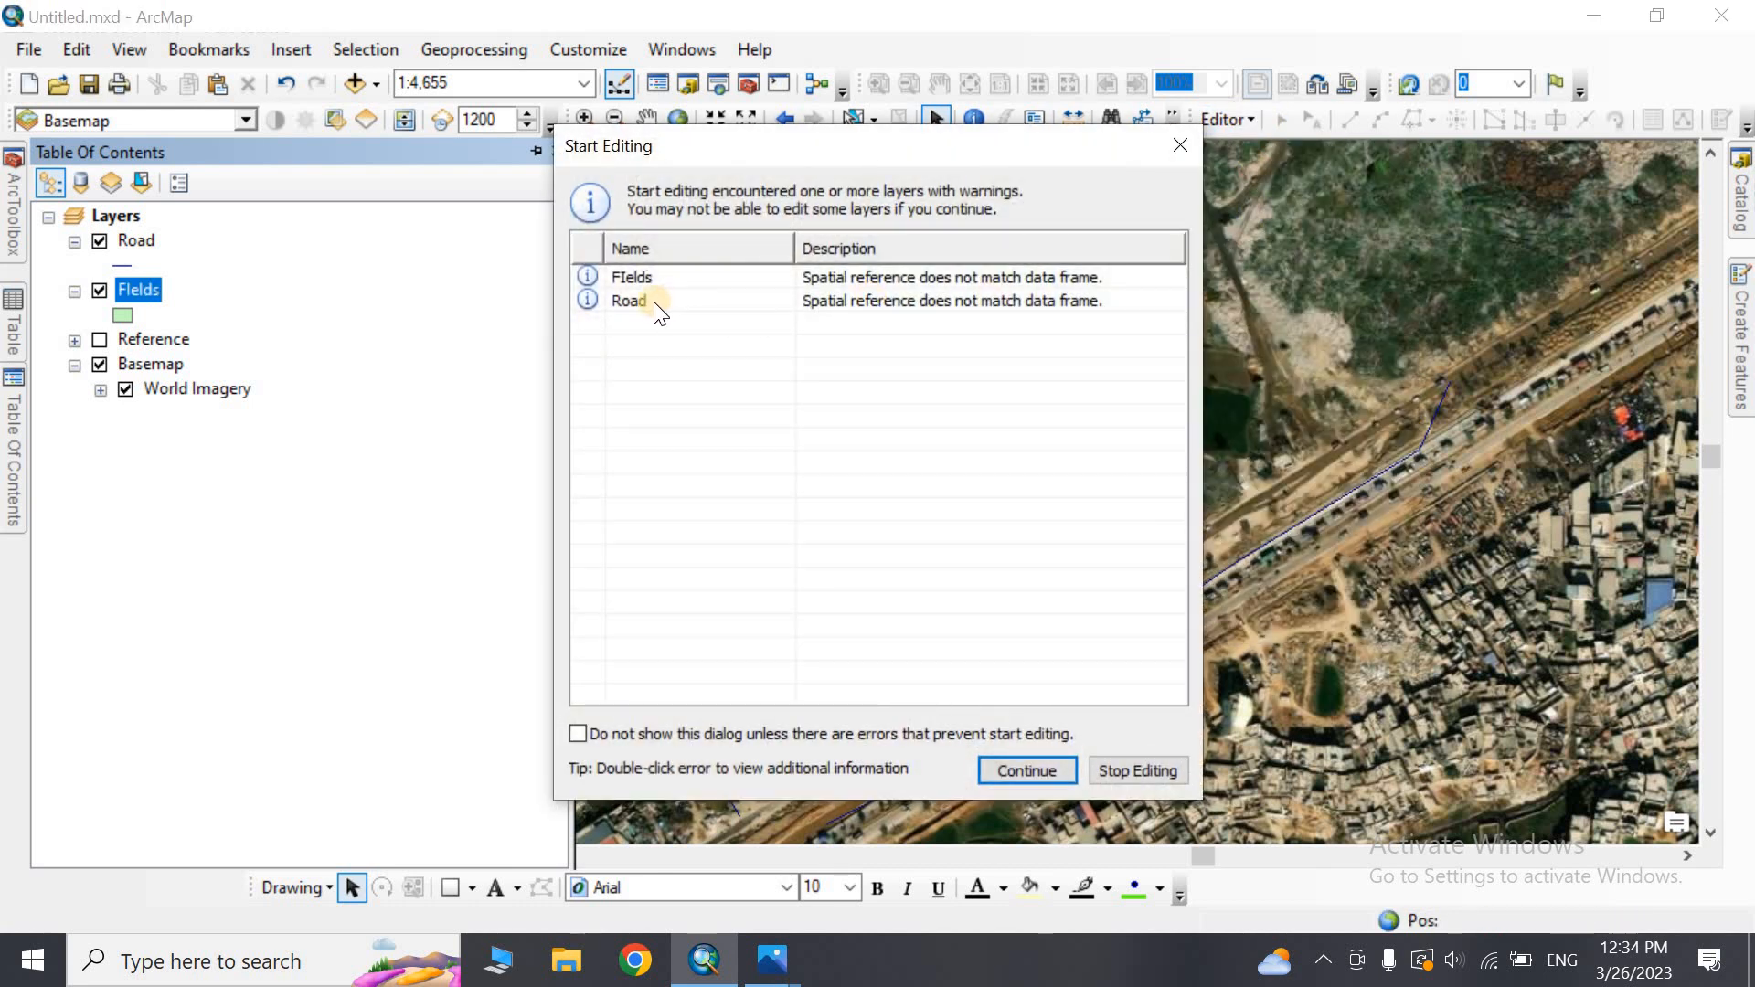
left_click(632, 276)
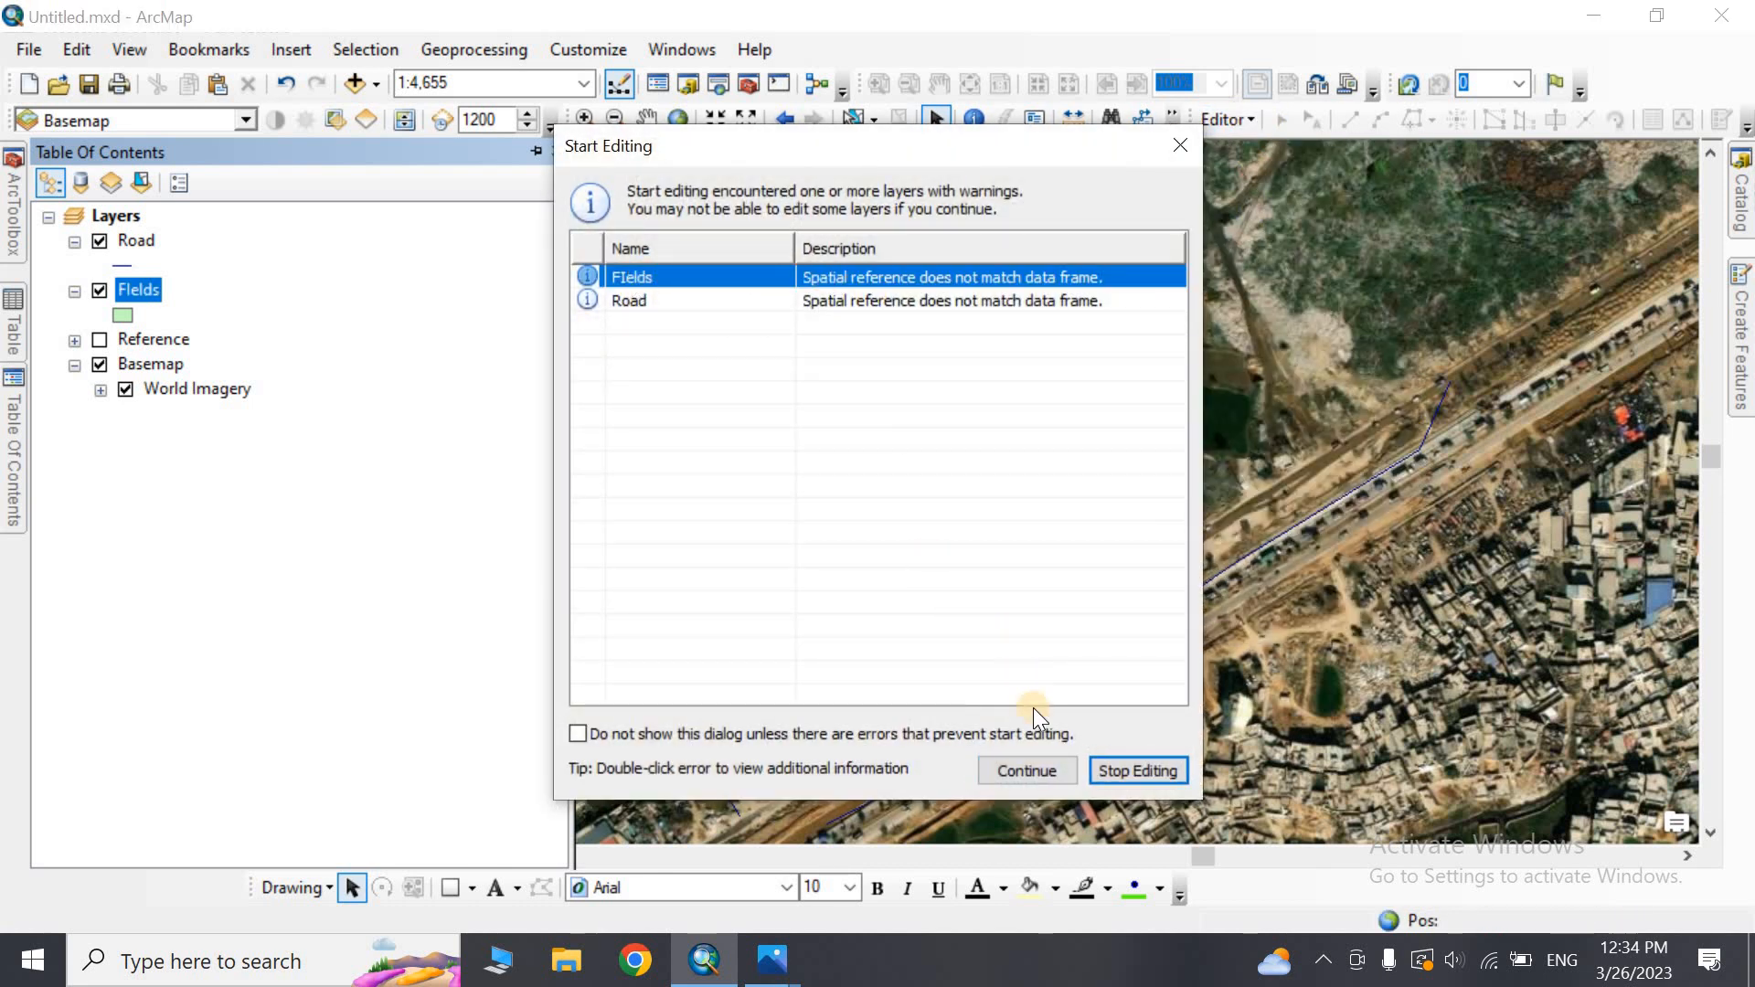
left_click(1023, 770)
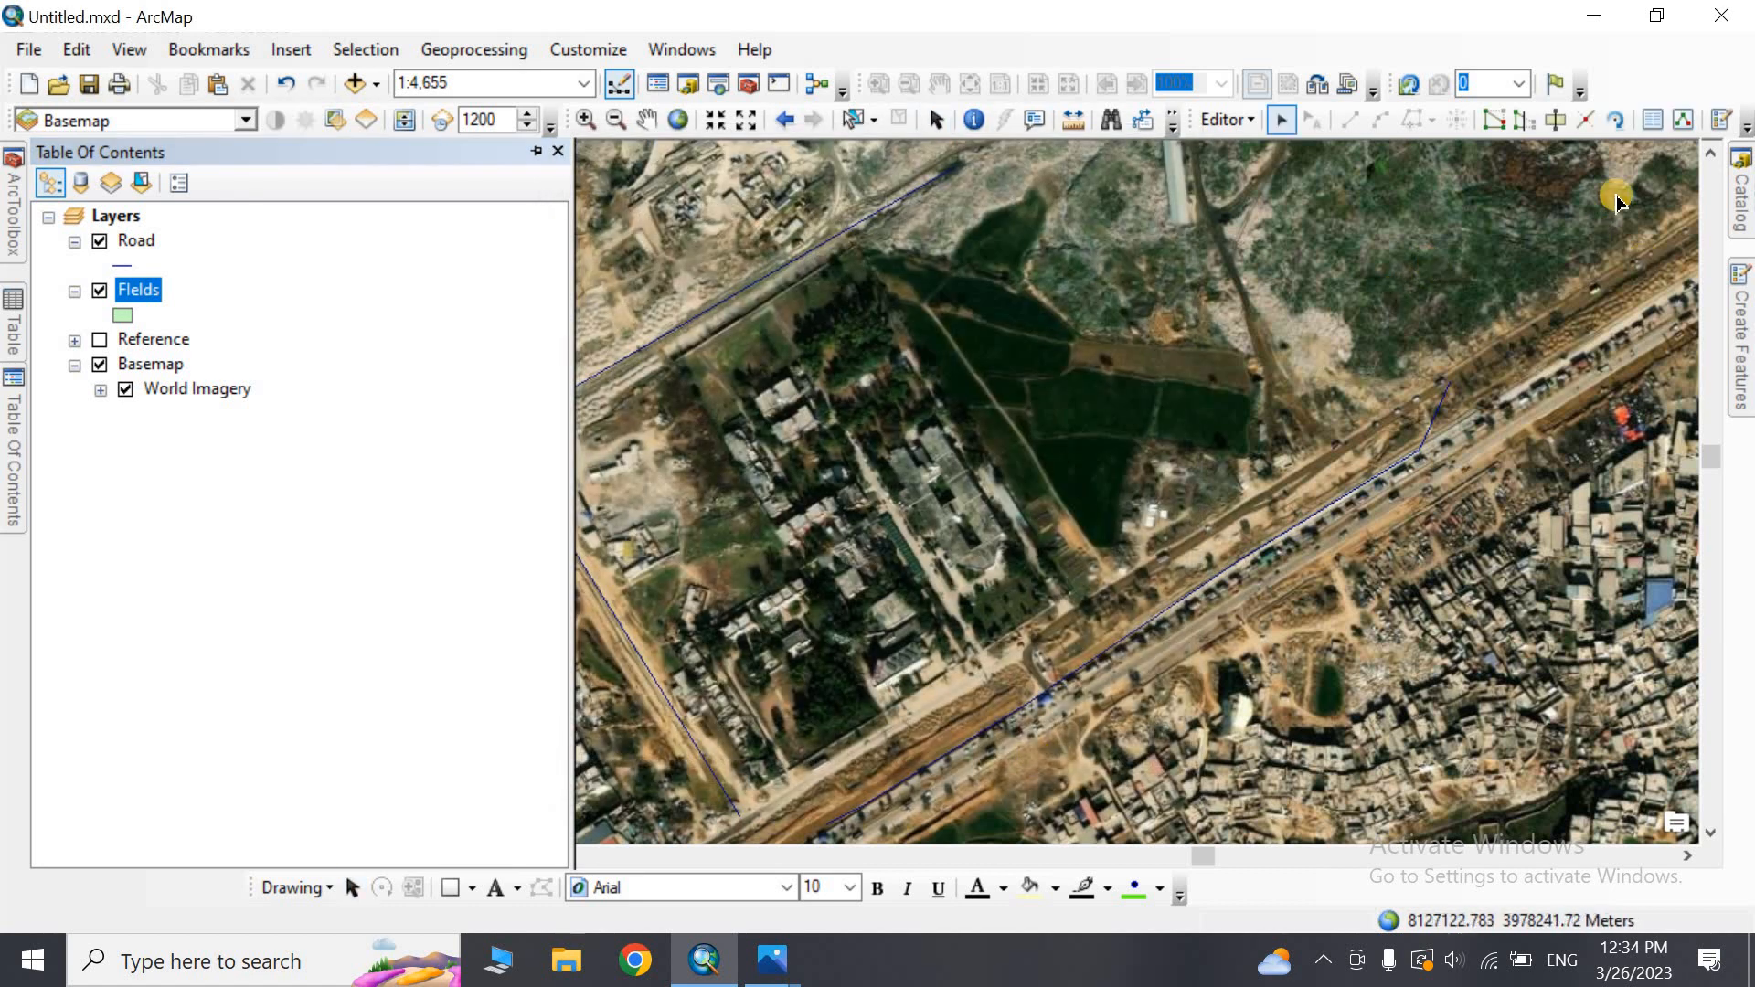
Digitize a FIelds polygon around the wedge-shaped green plot just north of the railway-side road, about 275 m in perimeter
left_click(1720, 119)
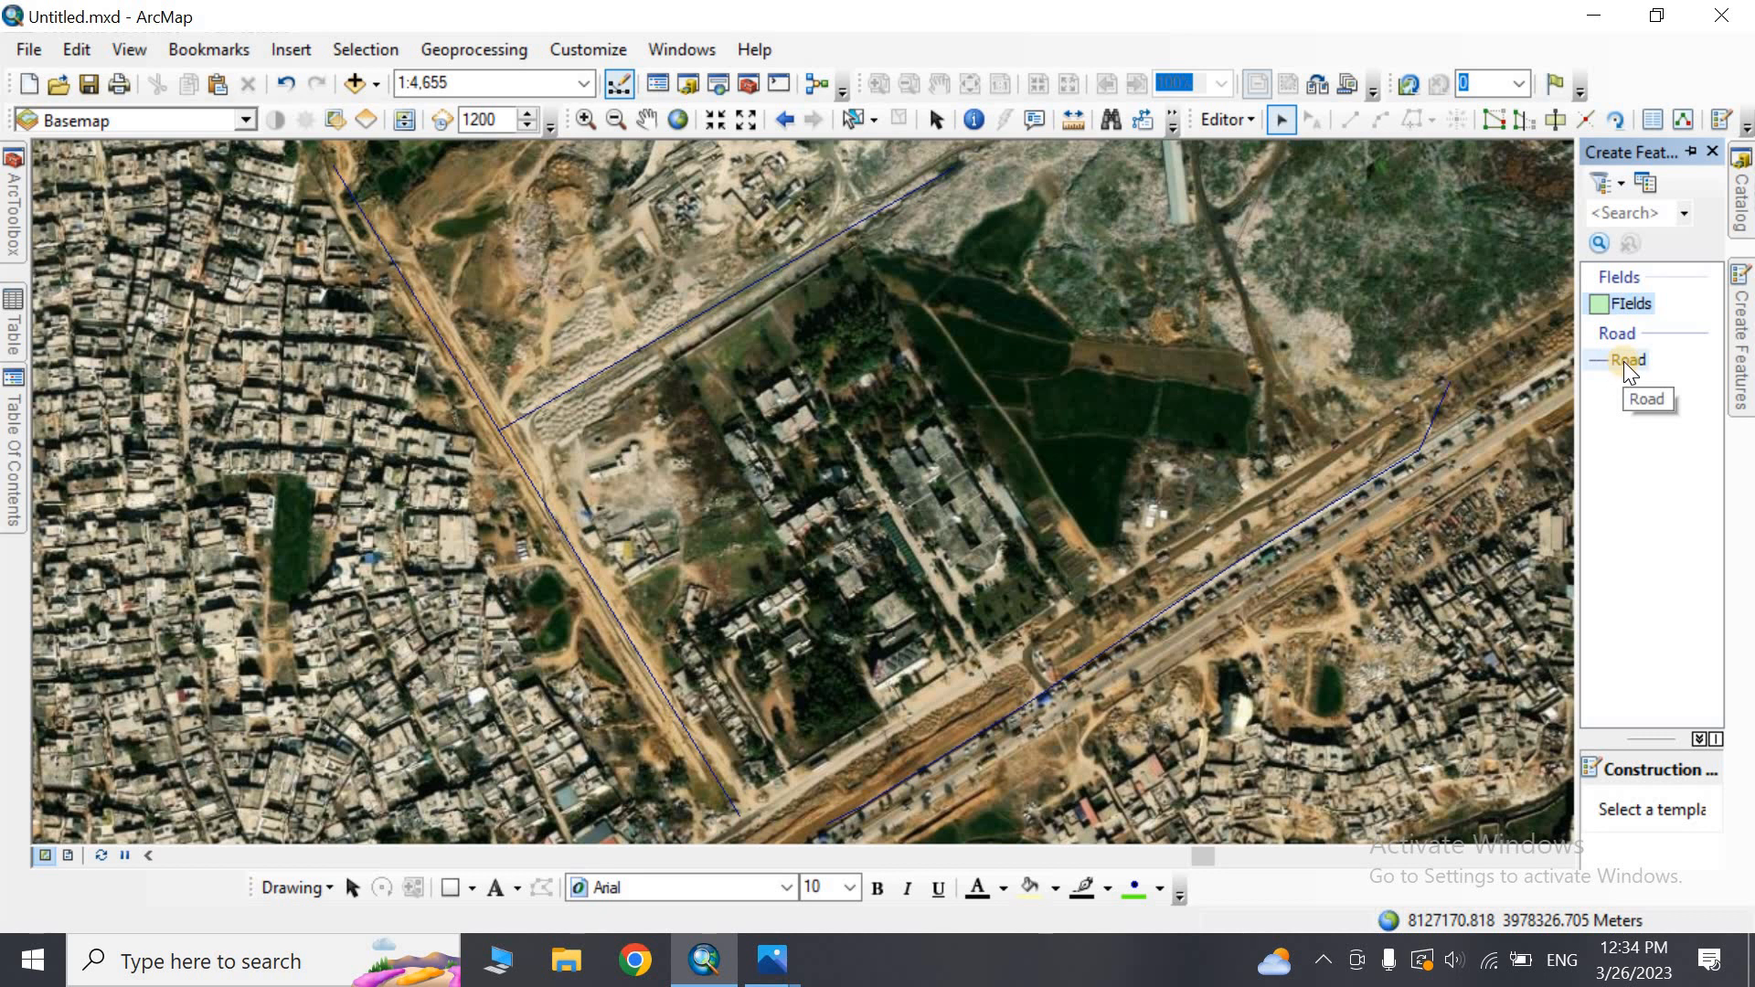
left_click(1615, 301)
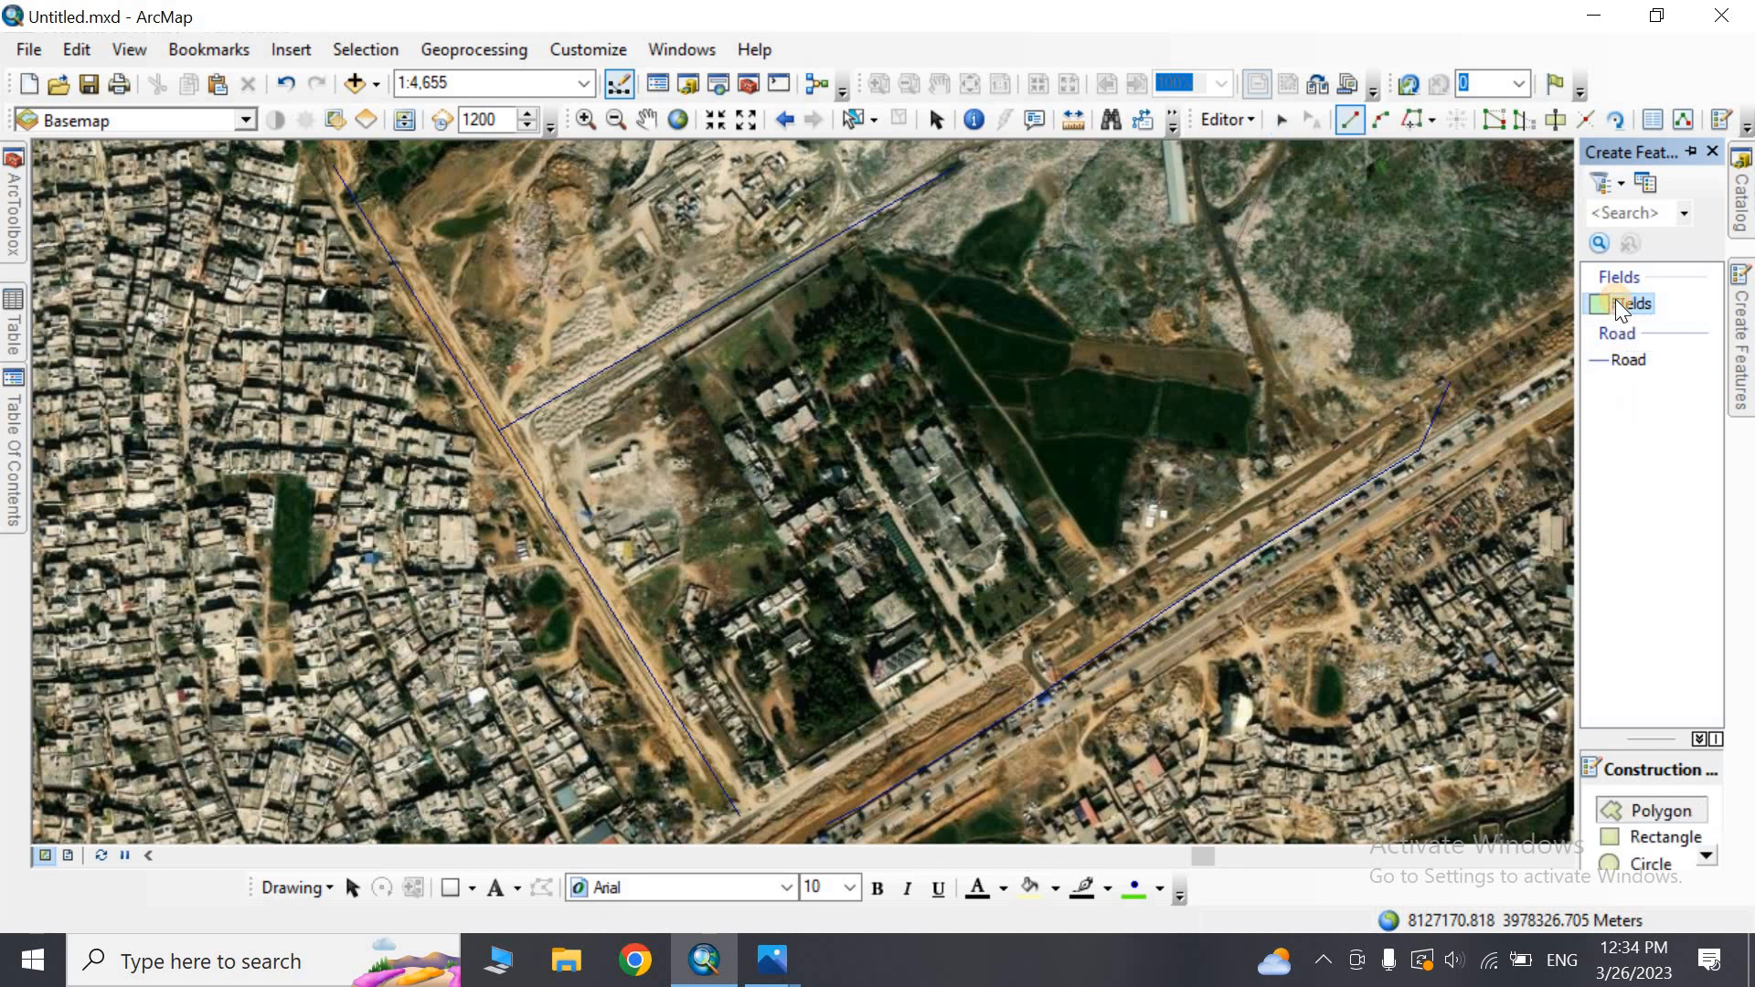
left_click(1094, 549)
left_click(1121, 545)
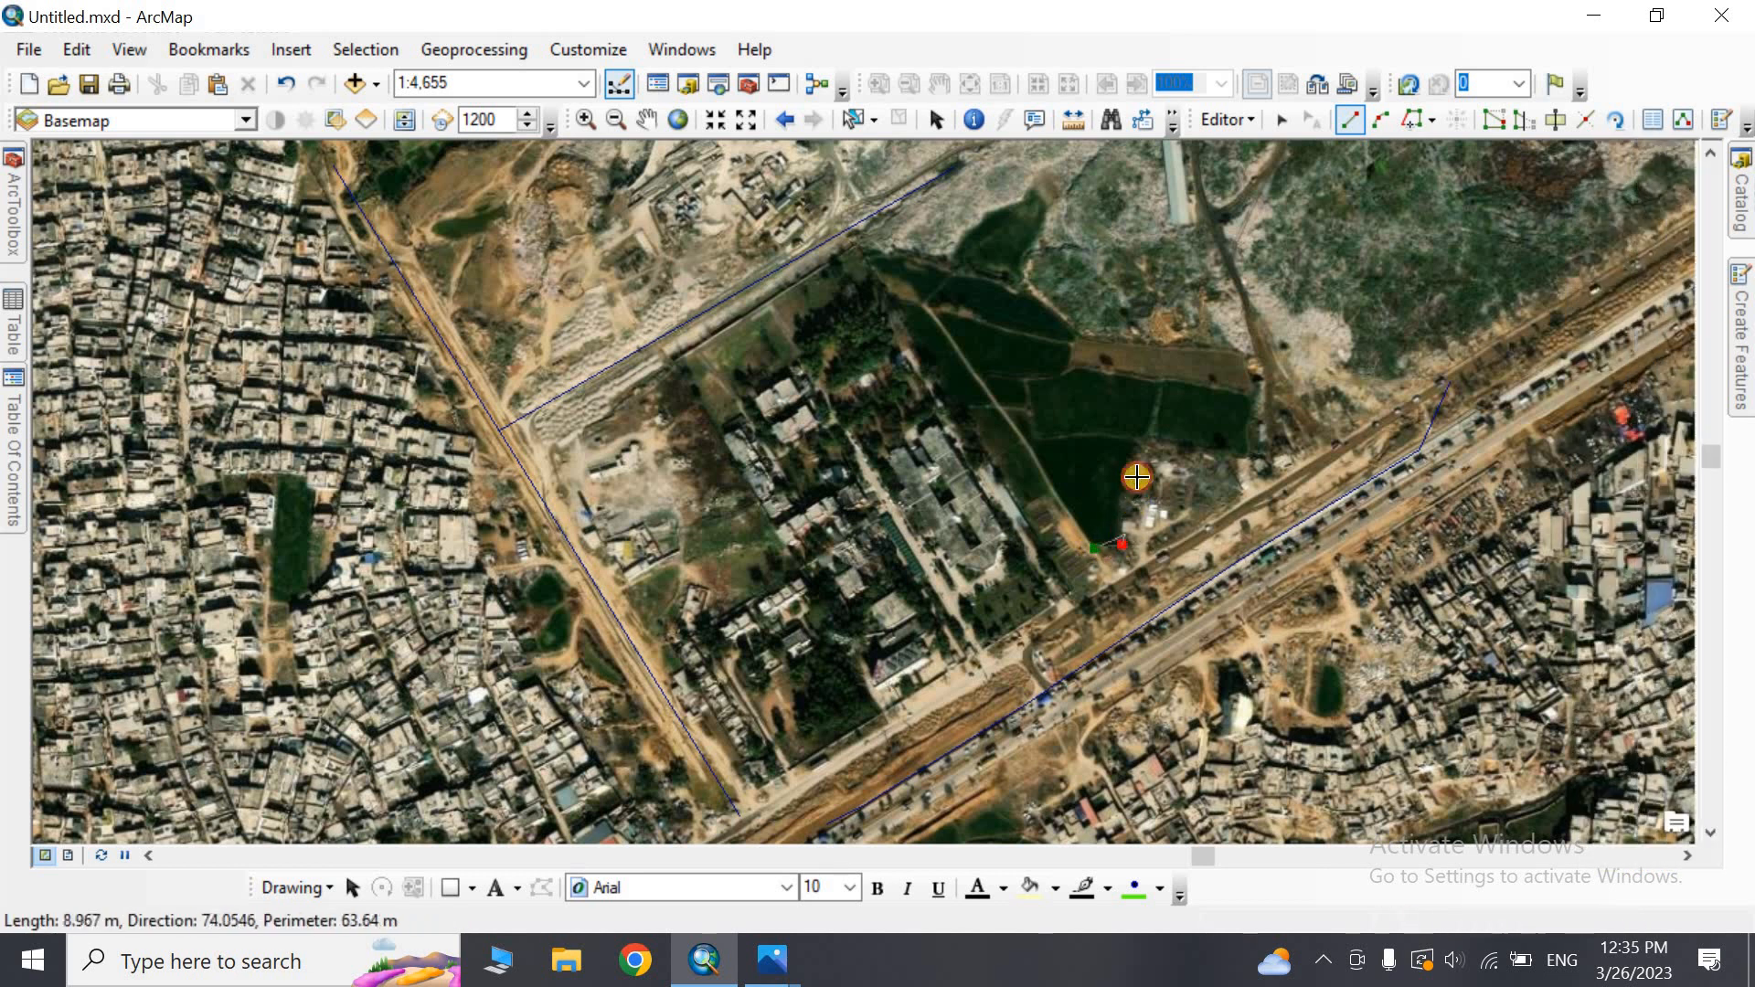
left_click(1139, 444)
left_click(1087, 439)
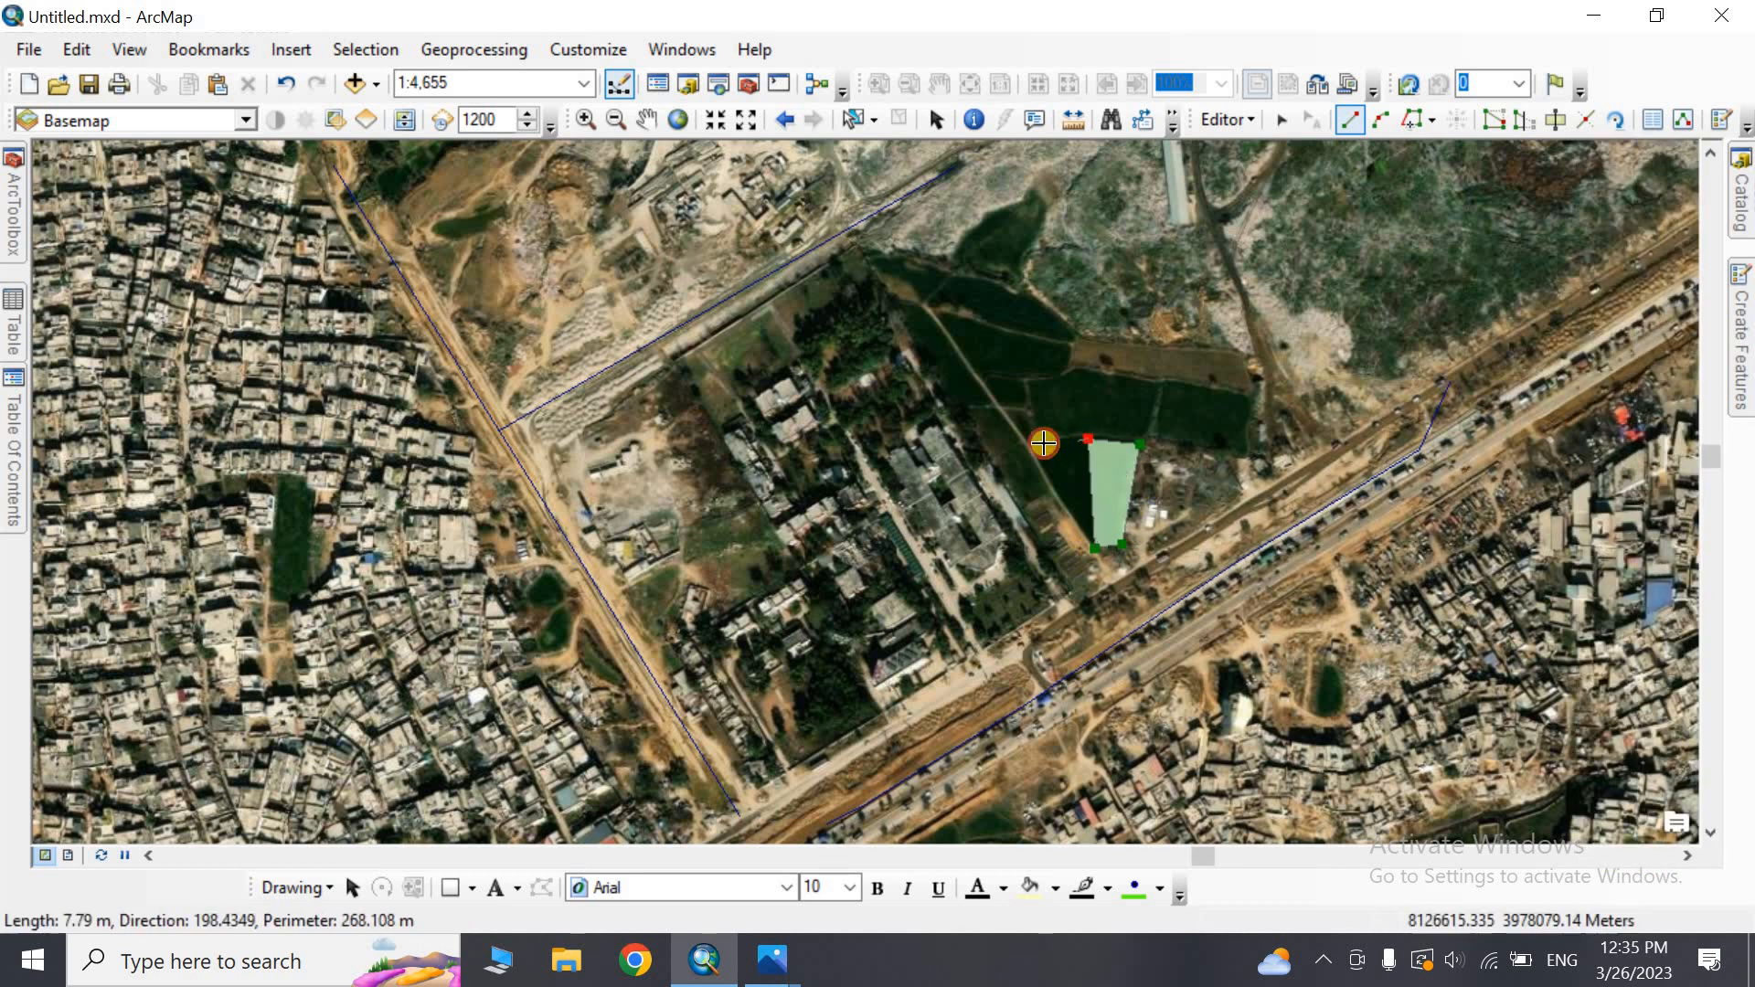
left_click(1026, 443)
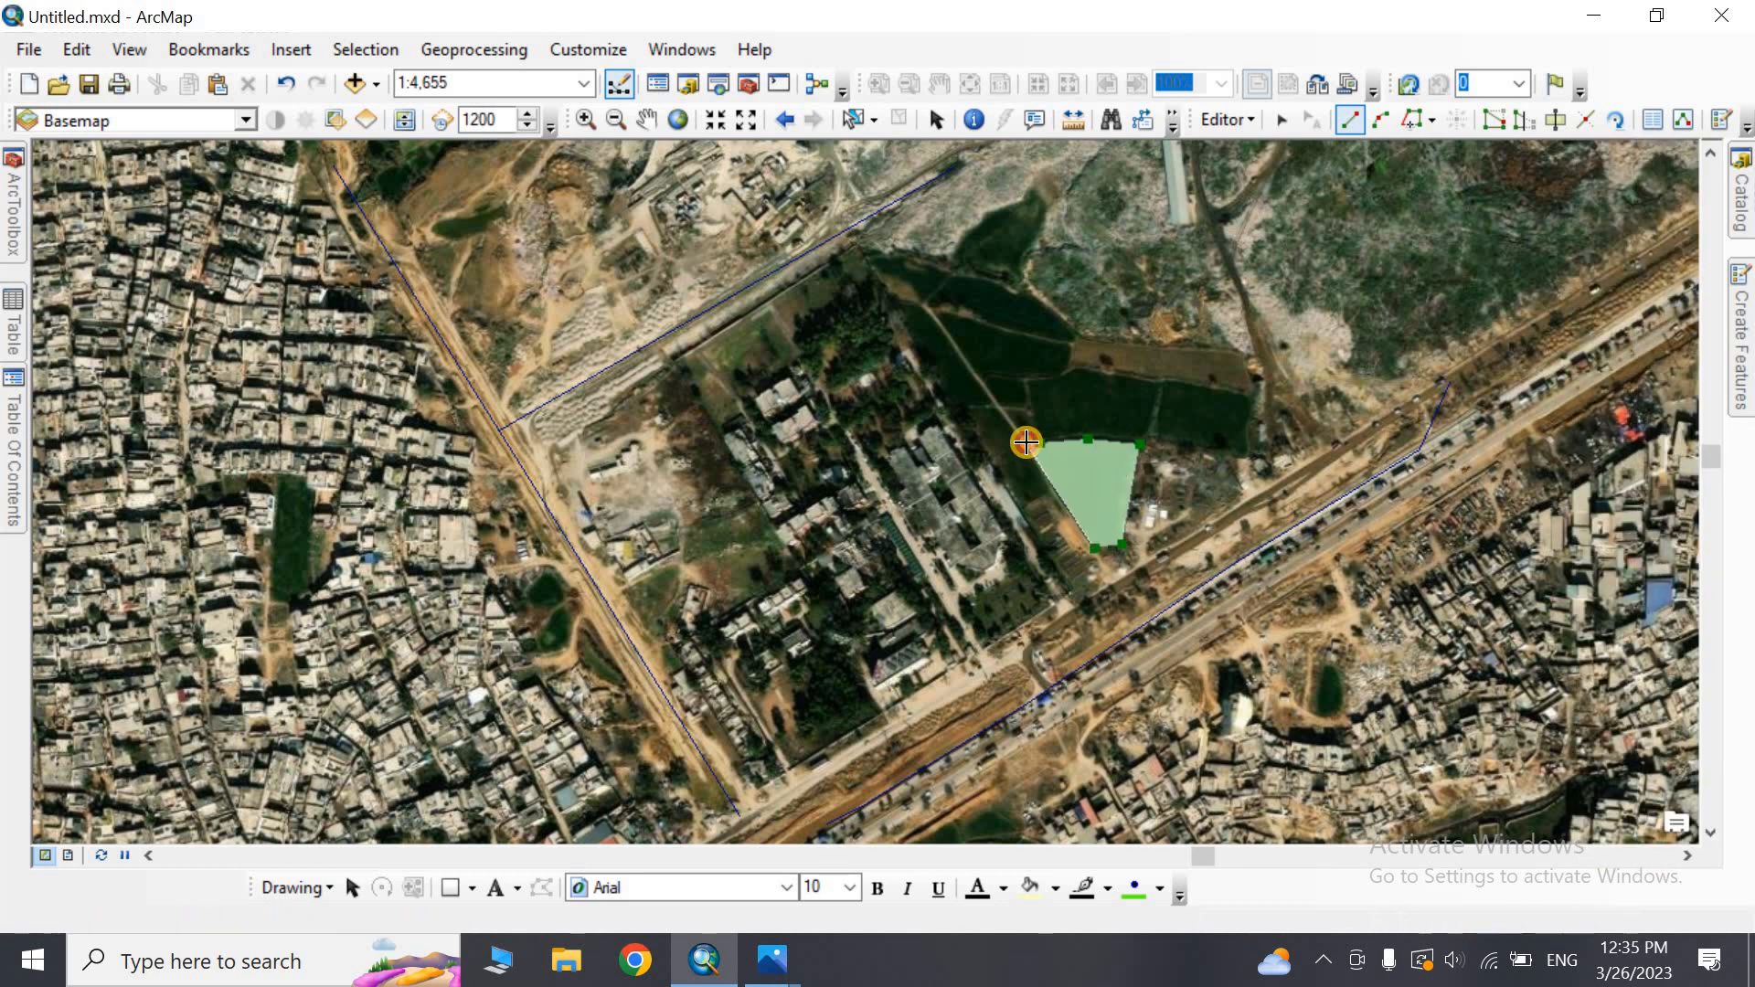
double_click(1025, 442)
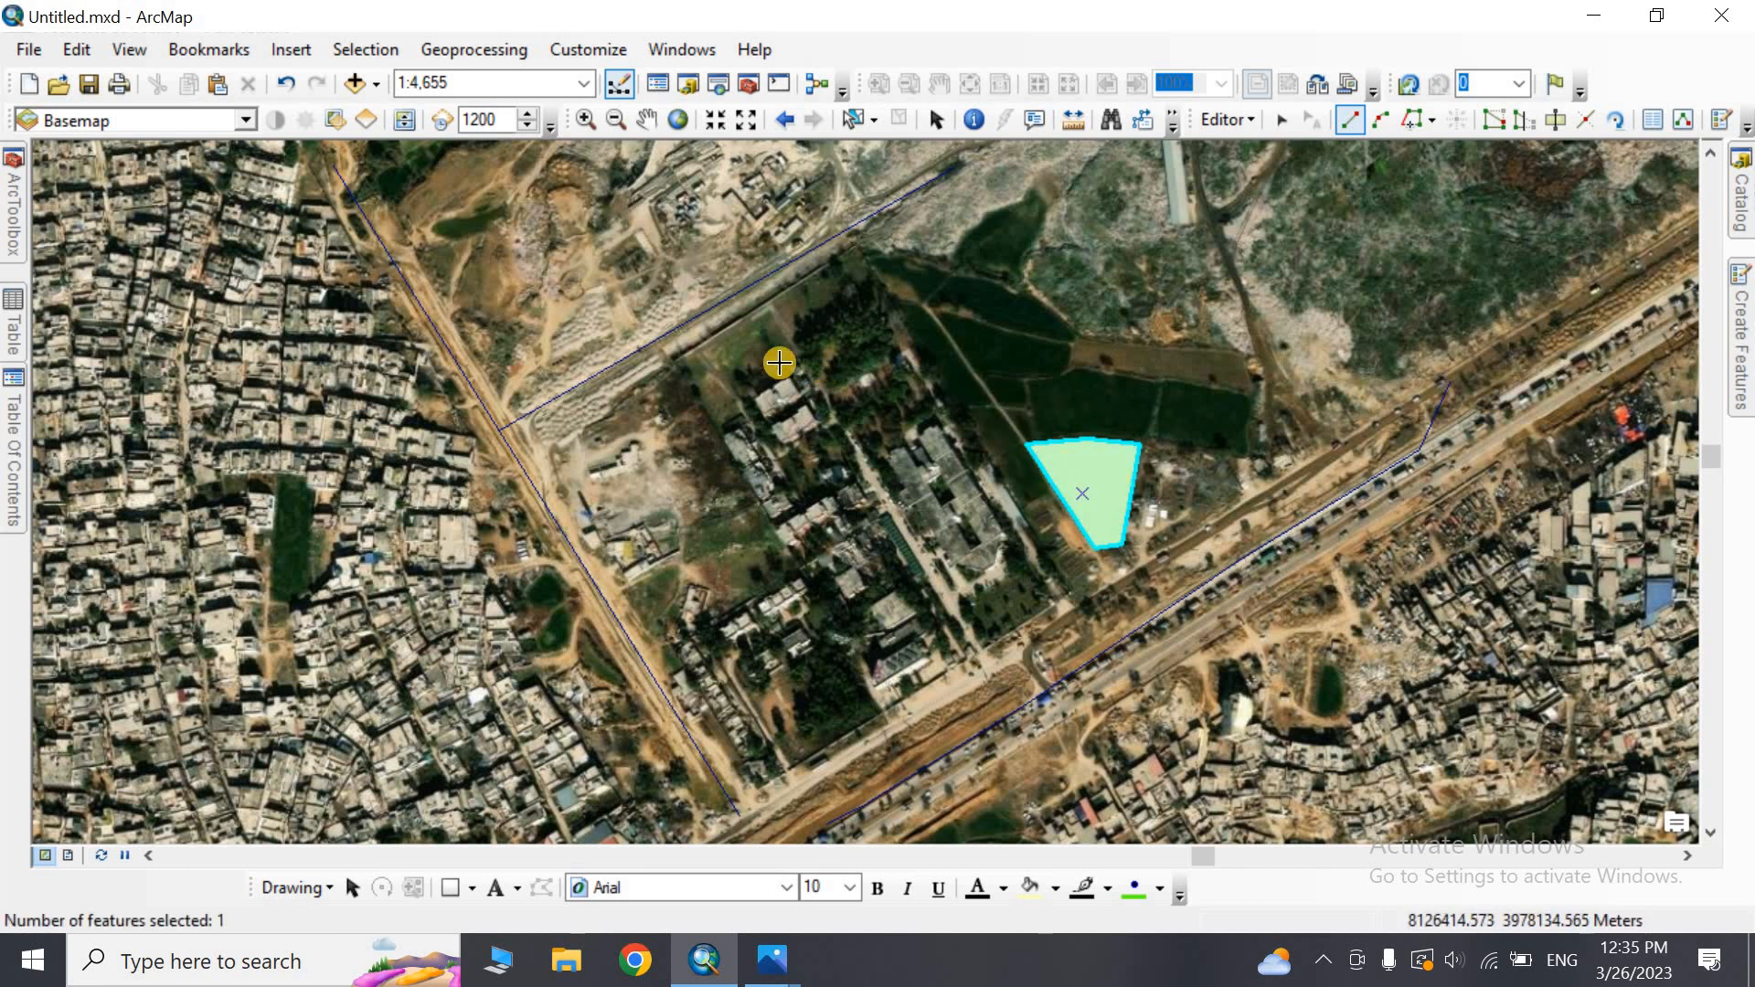
Fill in the new polygon's attributes in the FIelds table: Name ABC, Area 50, and the owner's name
left_click(11, 438)
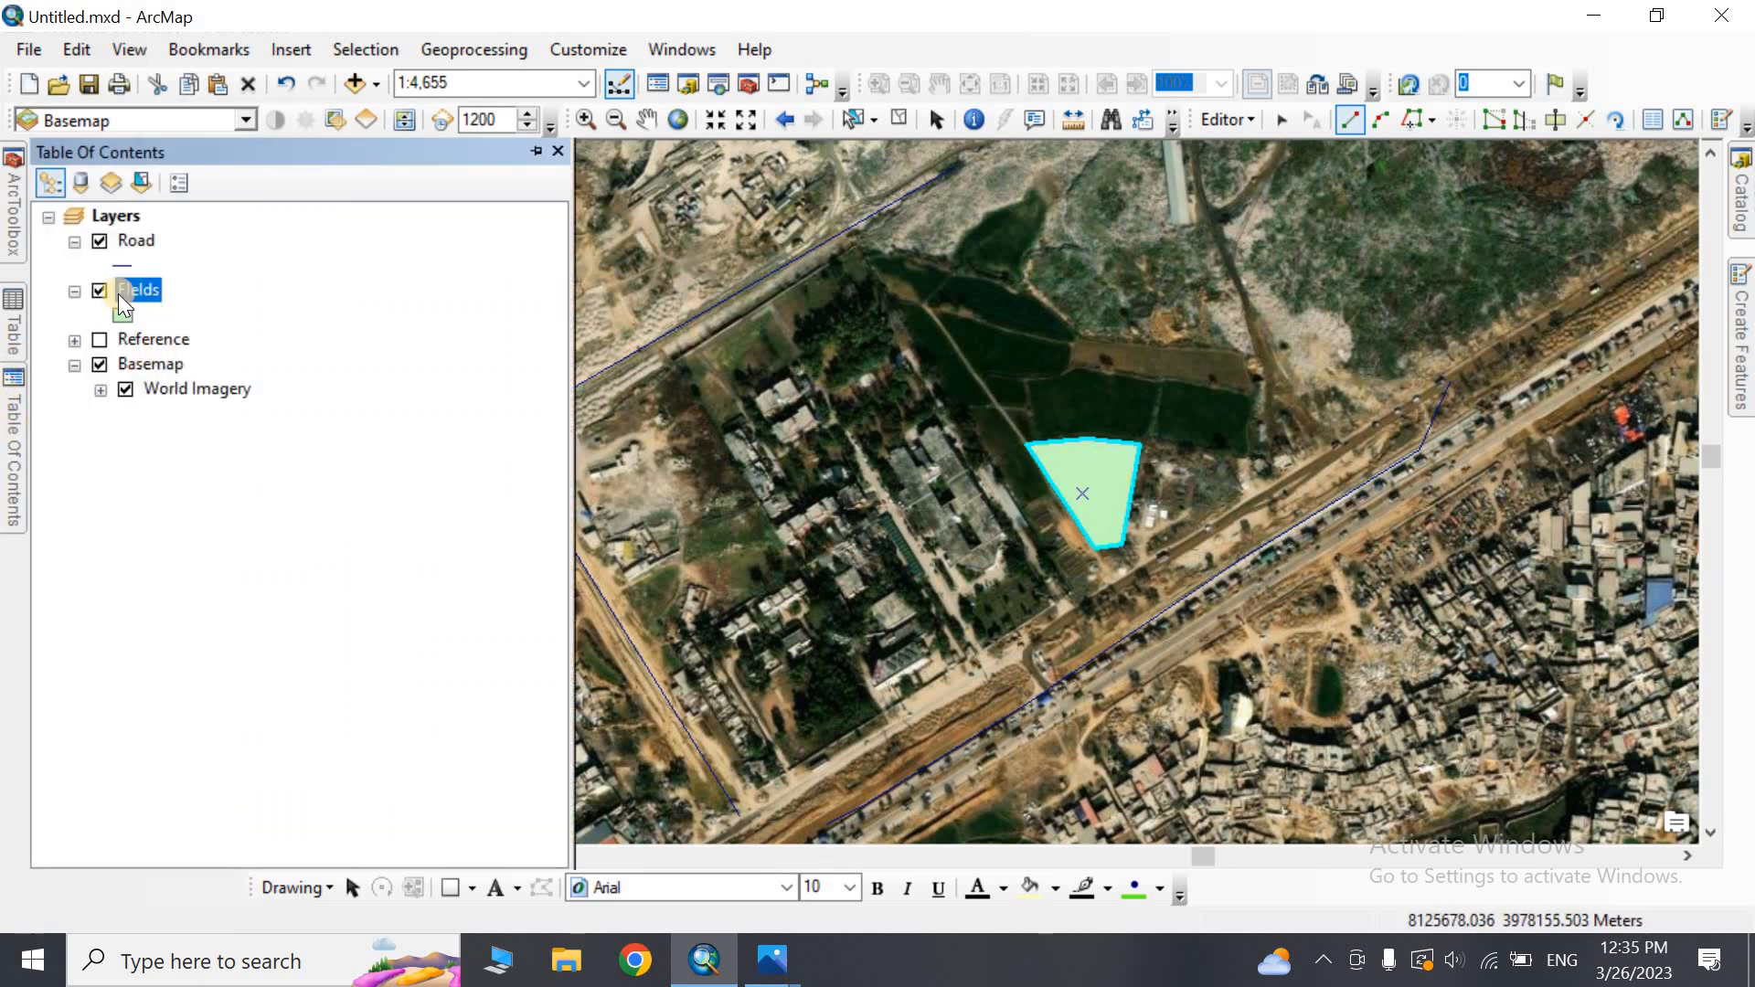
right_click(129, 292)
left_click(184, 370)
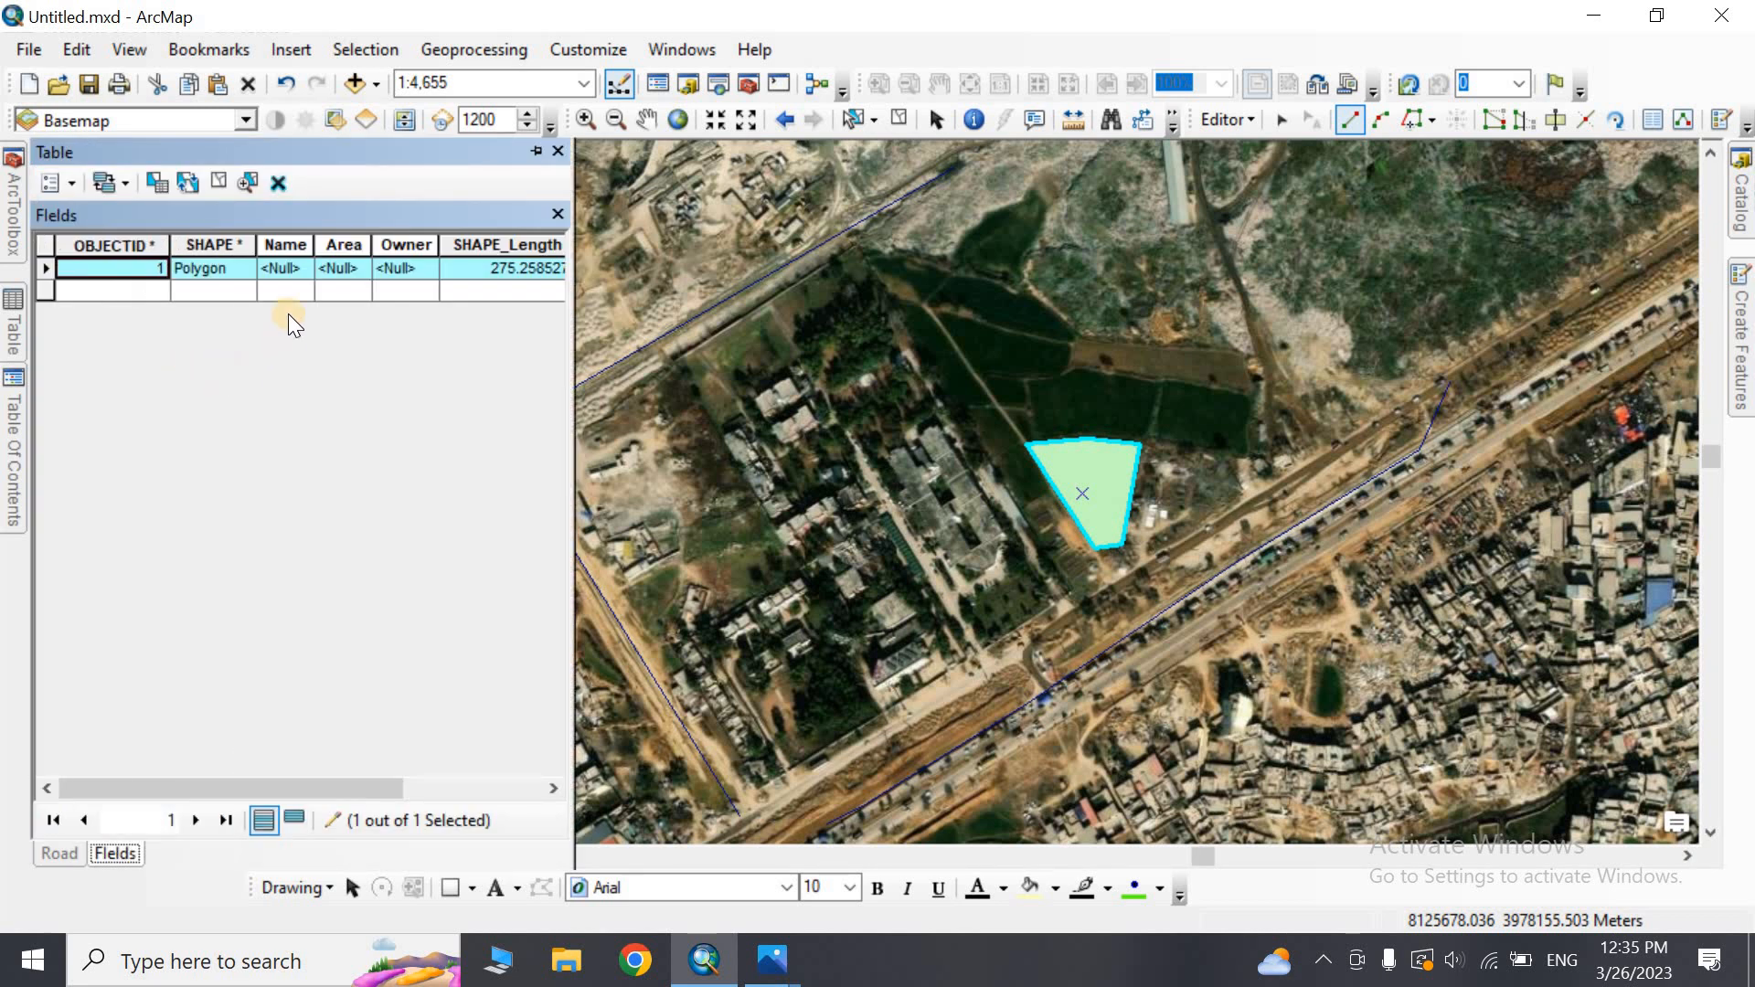
left_click(279, 266)
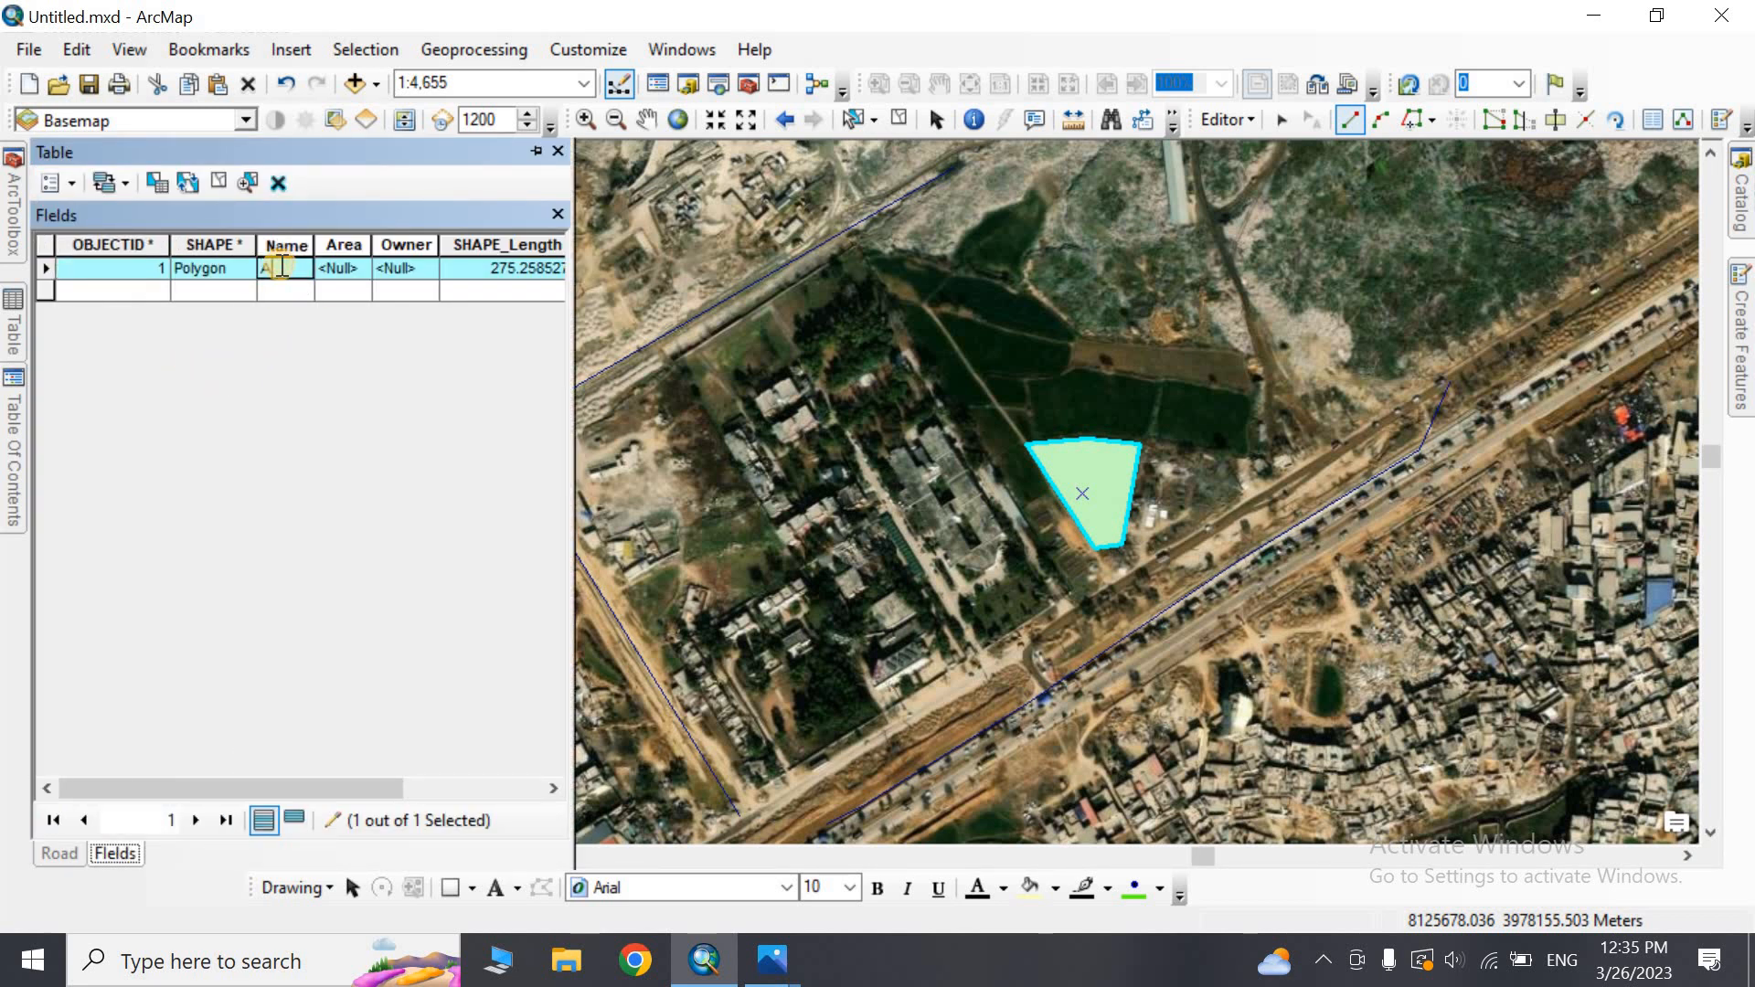
type("ABC")
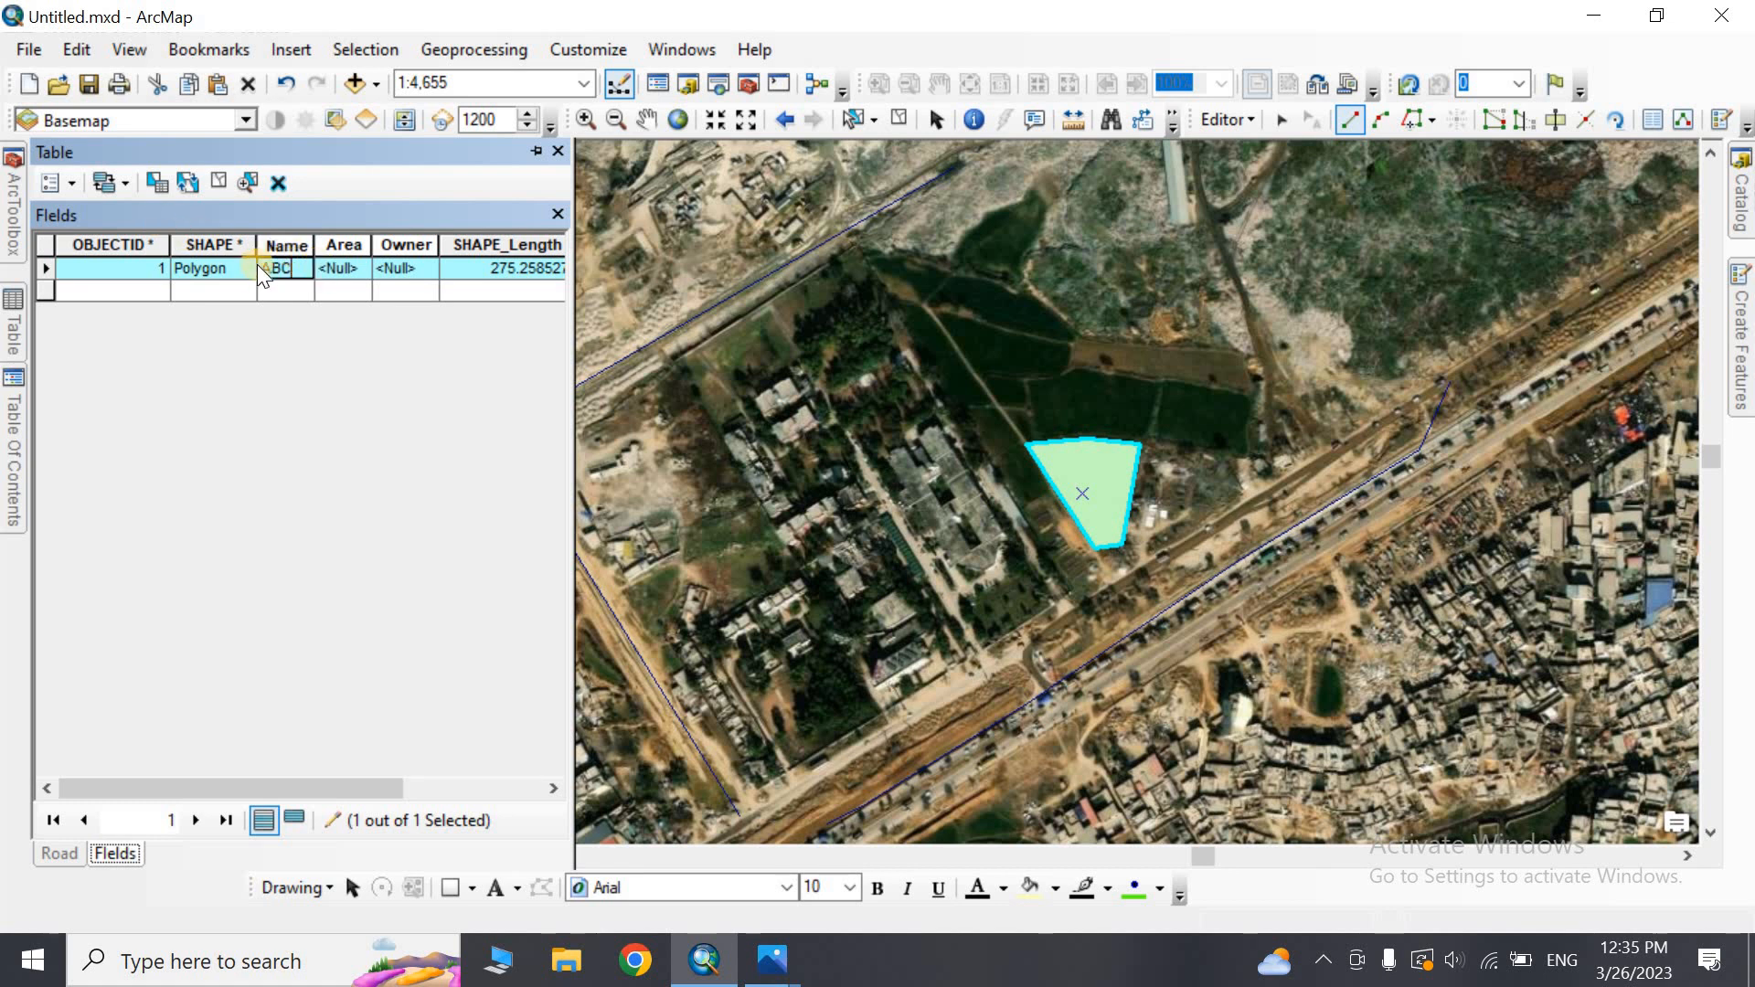
left_click(346, 266)
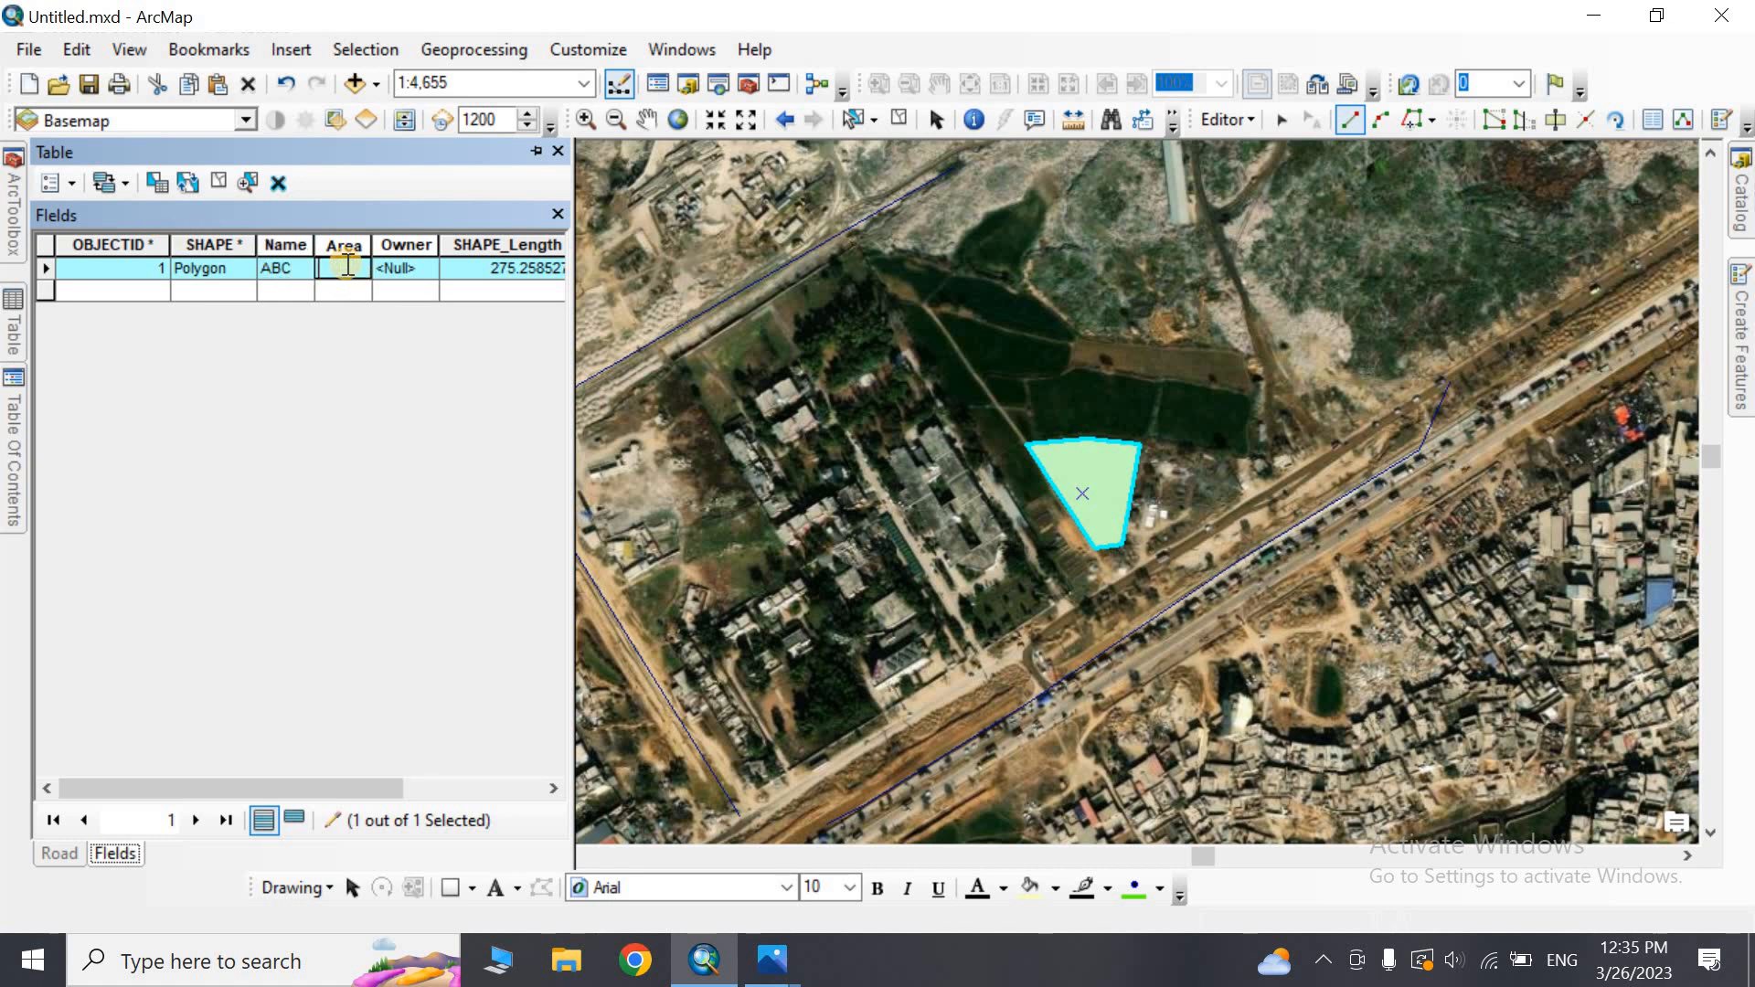
type("50")
left_click(398, 272)
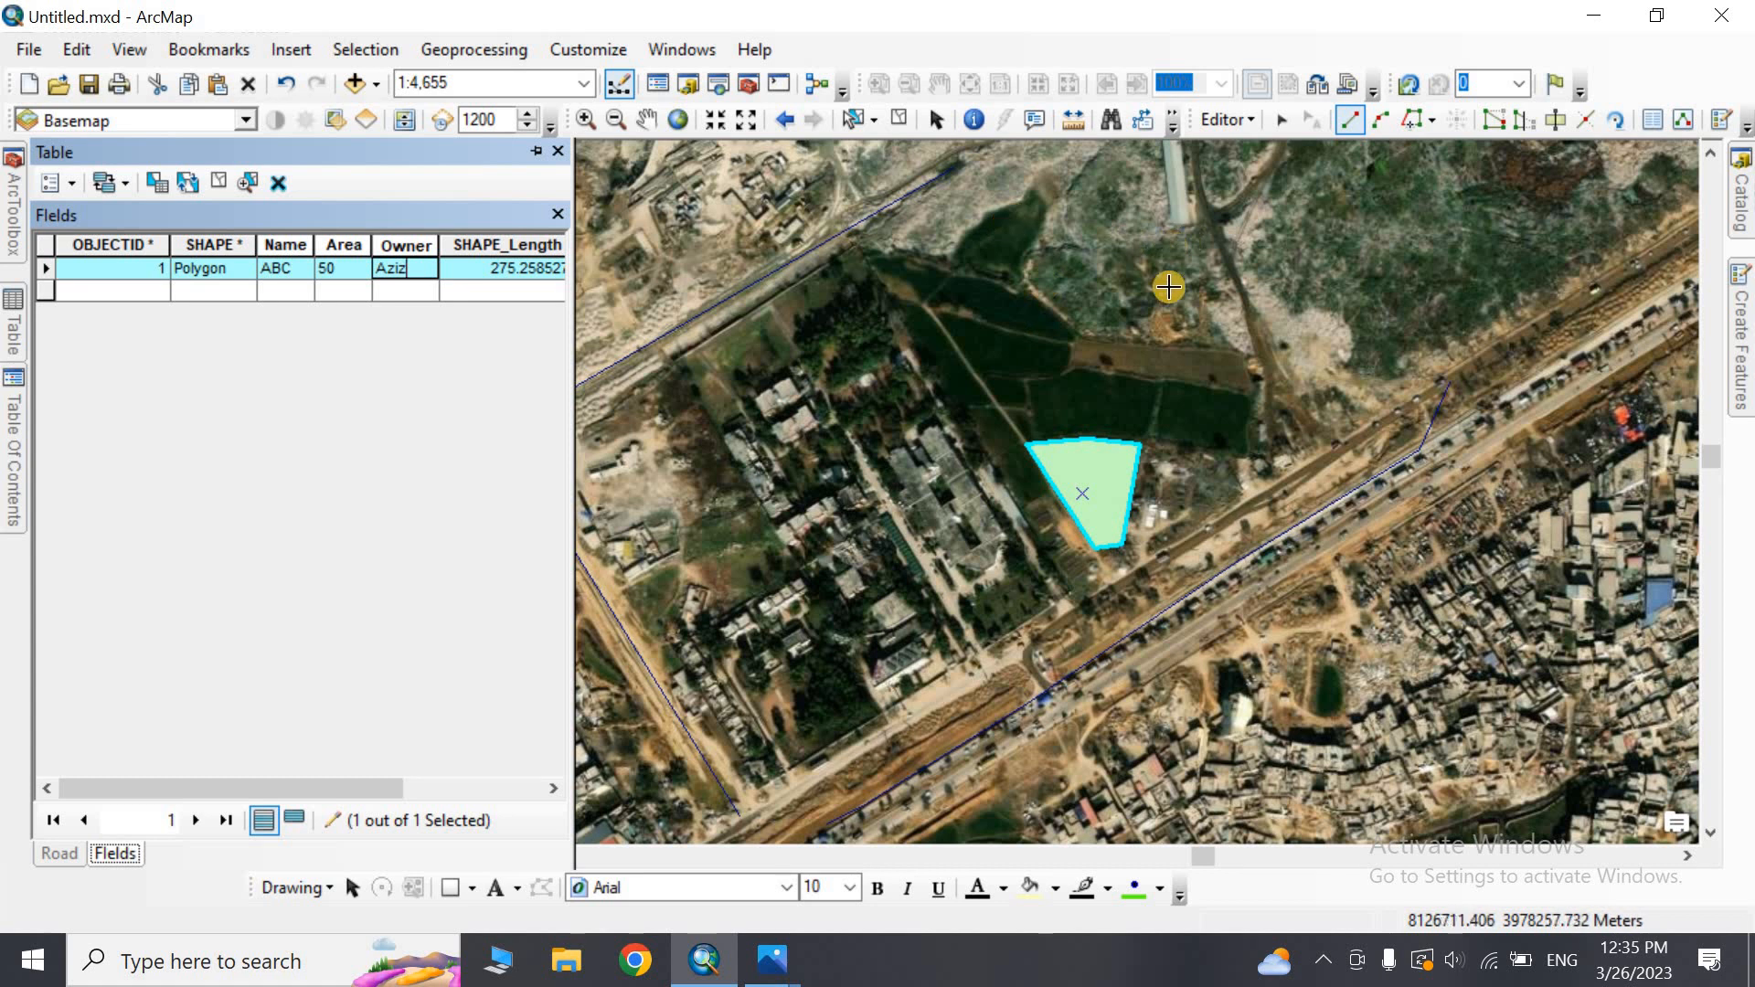
Digitize a second FIelds polygon over the narrow brown strip north of the first plot, about 310 m in perimeter
left_click(1077, 336)
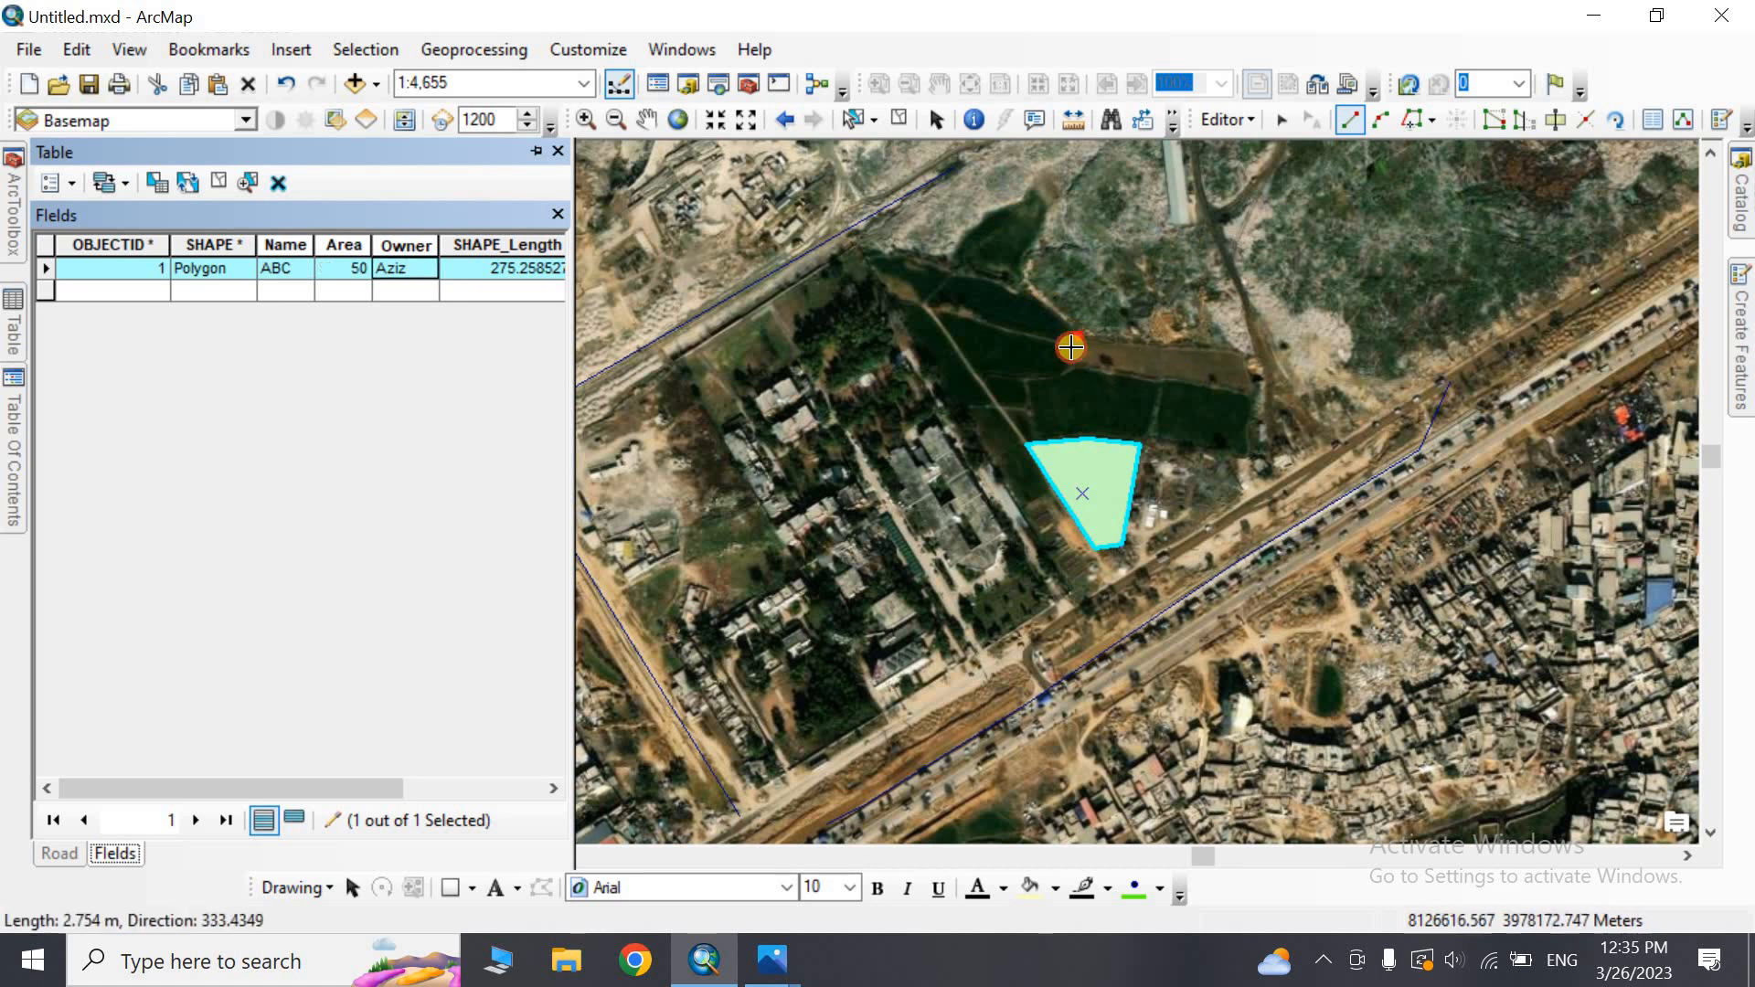
left_click(1068, 348)
left_click(1074, 363)
left_click(1138, 374)
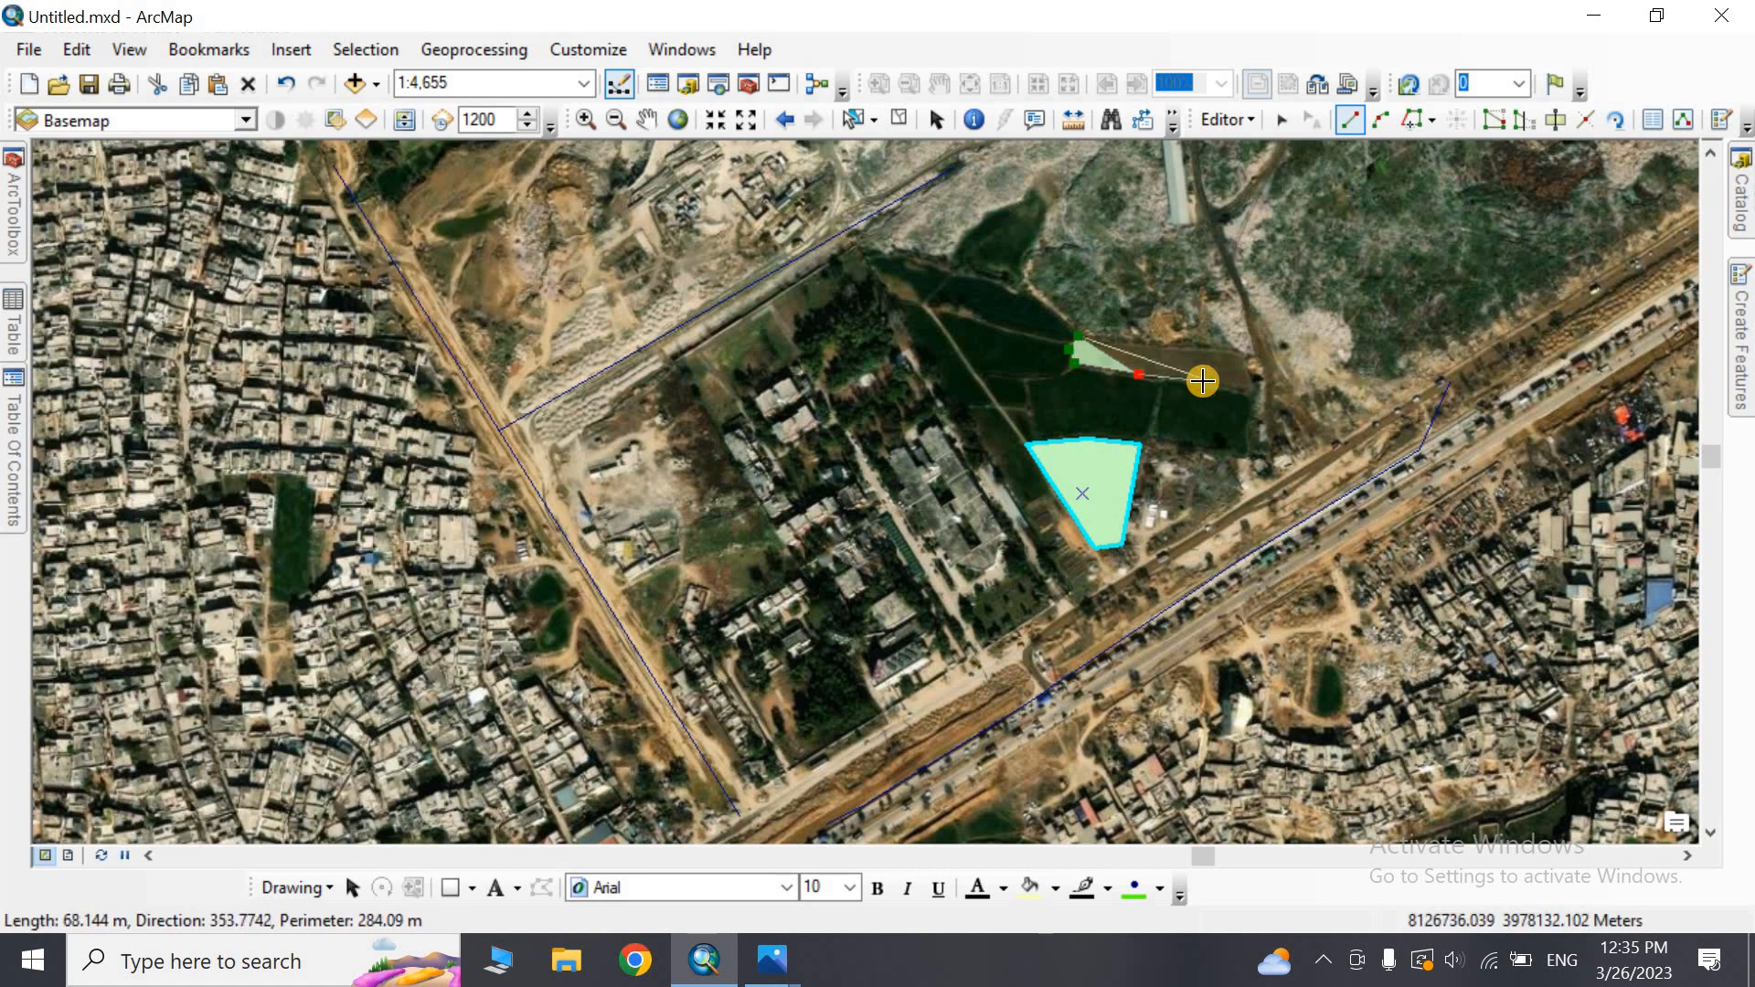
left_click(1201, 380)
left_click(1253, 393)
left_click(1238, 357)
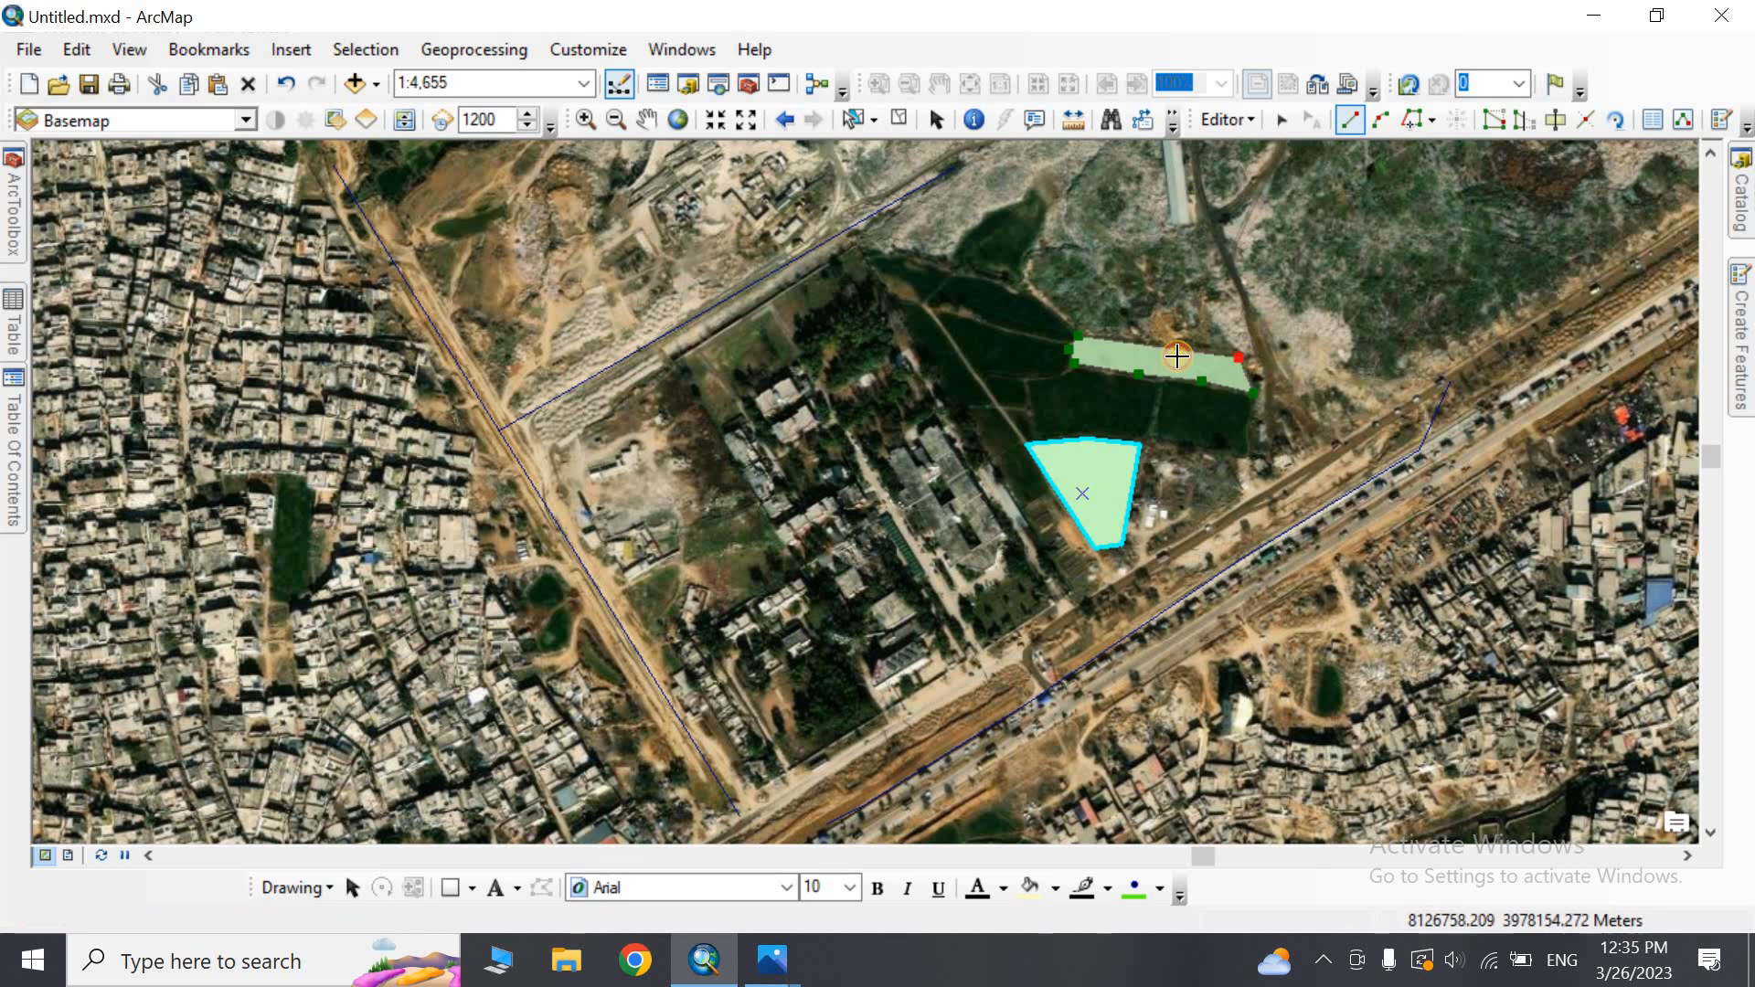
double_click(1156, 343)
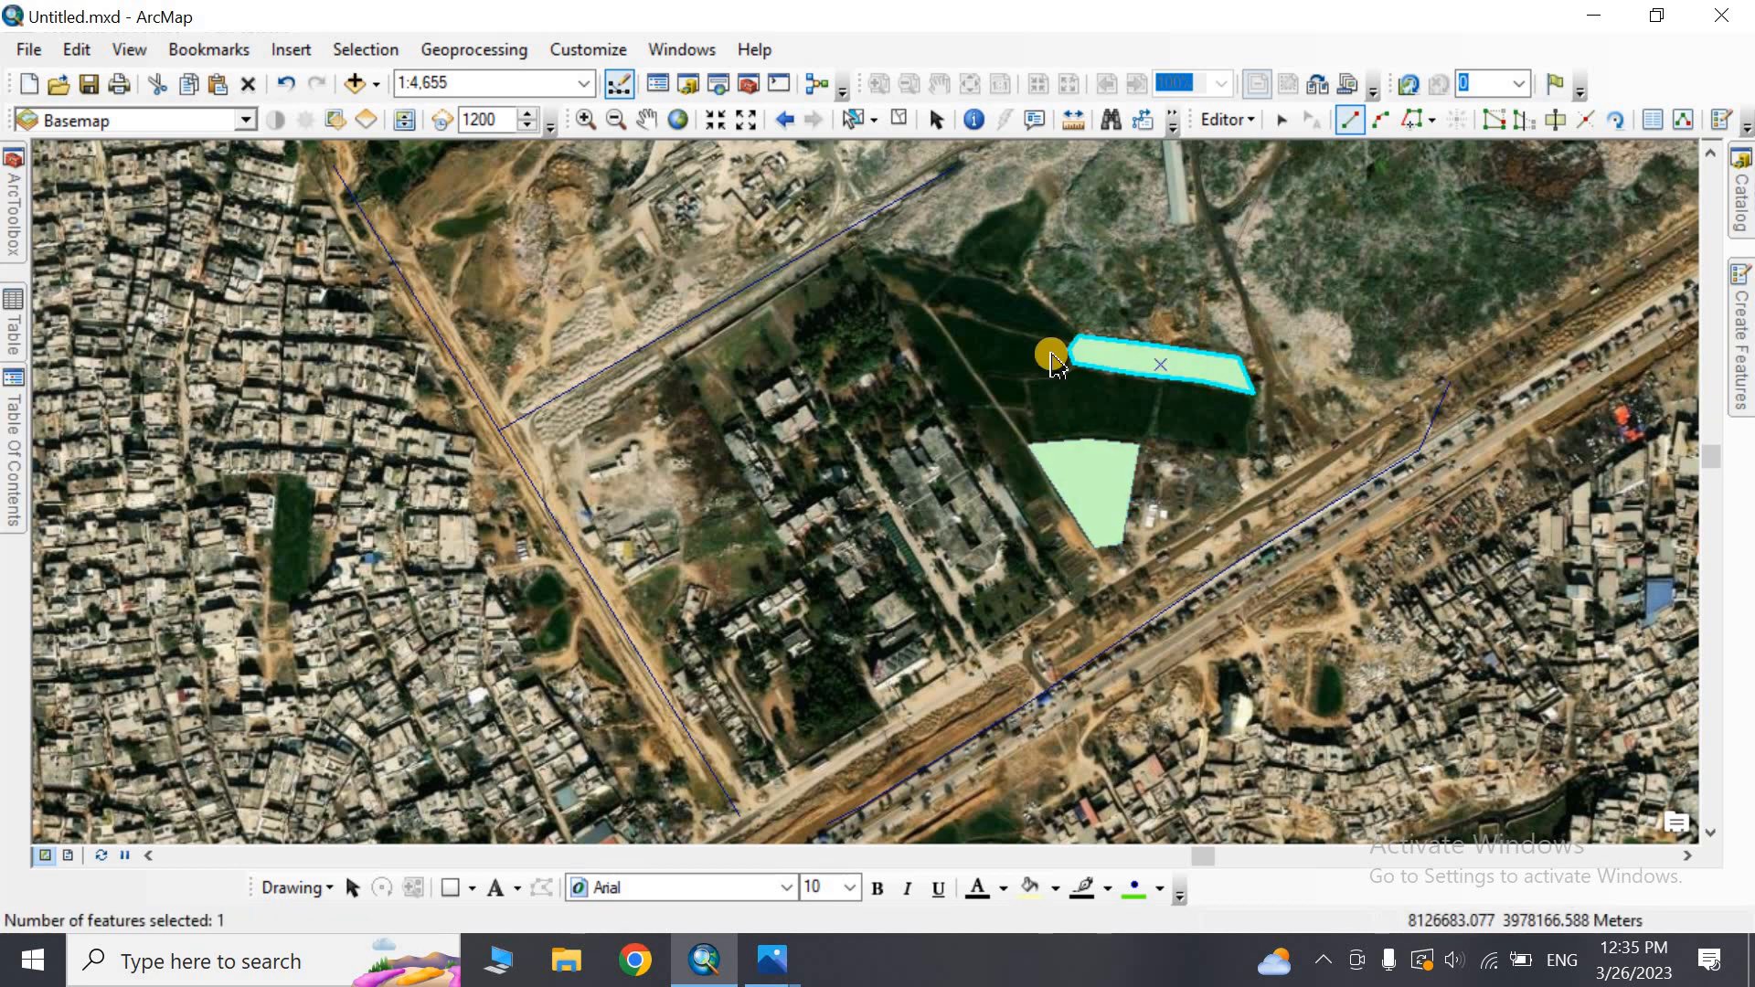
Enter the owner's name for the second polygon's record, leaving Name and Area empty
mouse_move(13, 340)
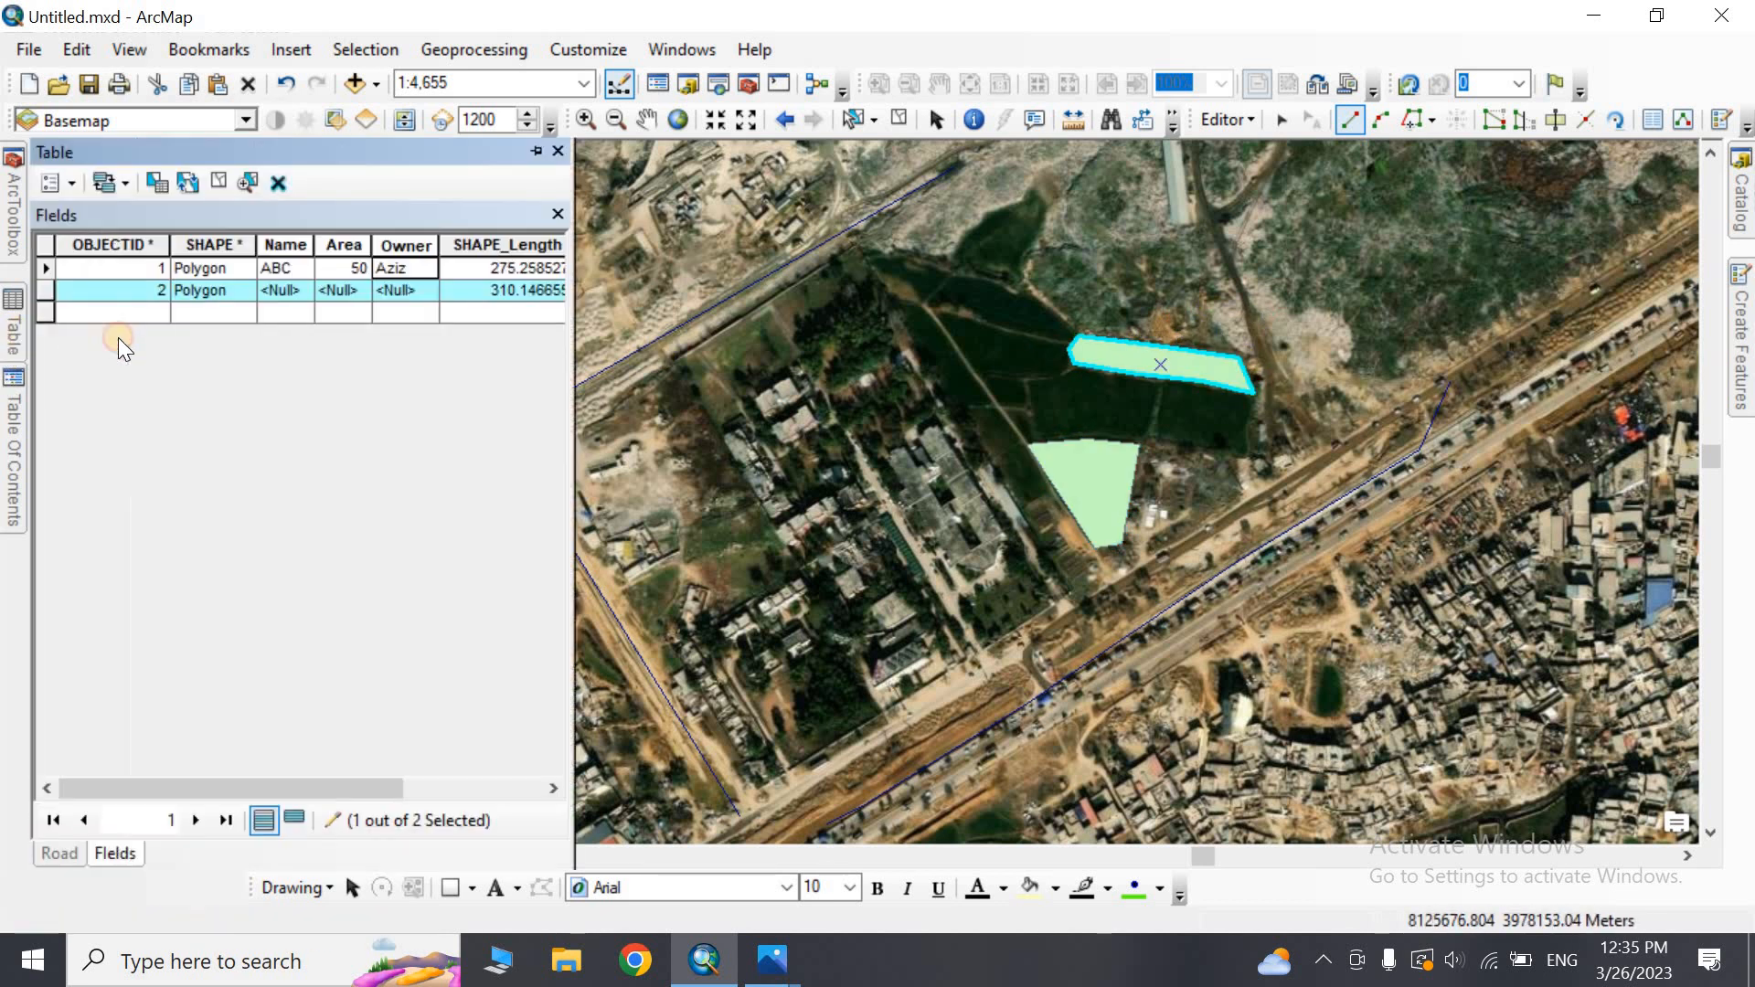
left_click(298, 289)
left_click(338, 287)
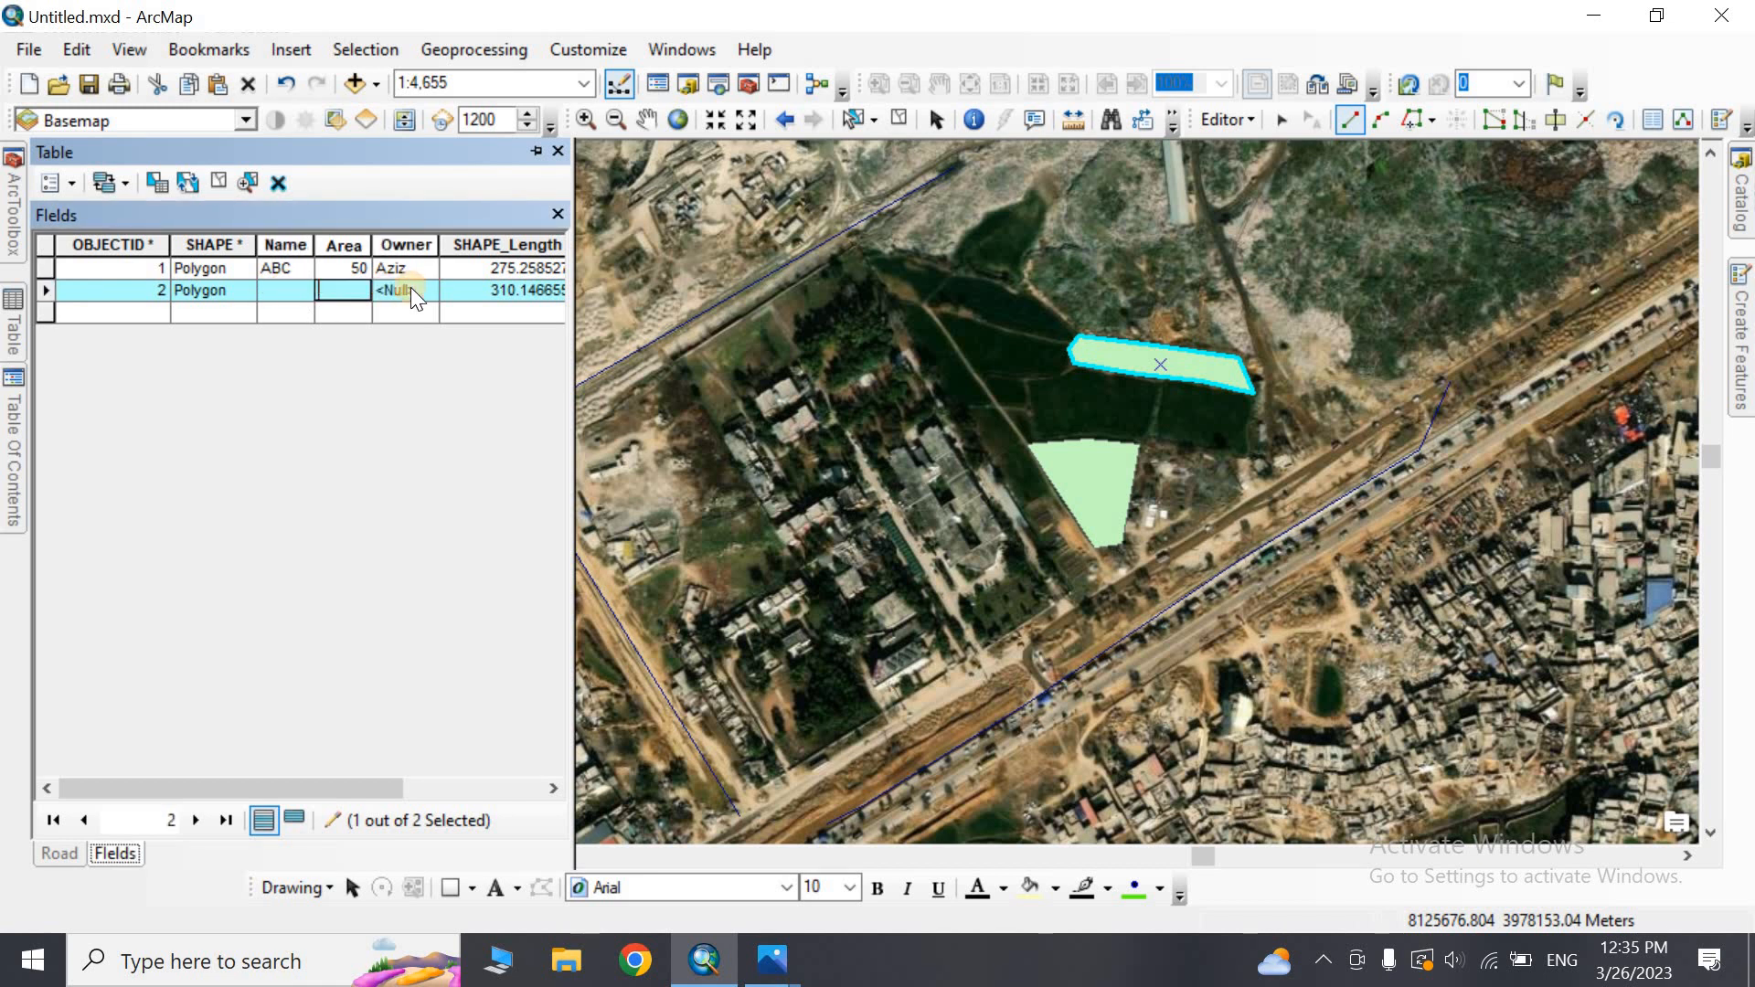
left_click(410, 288)
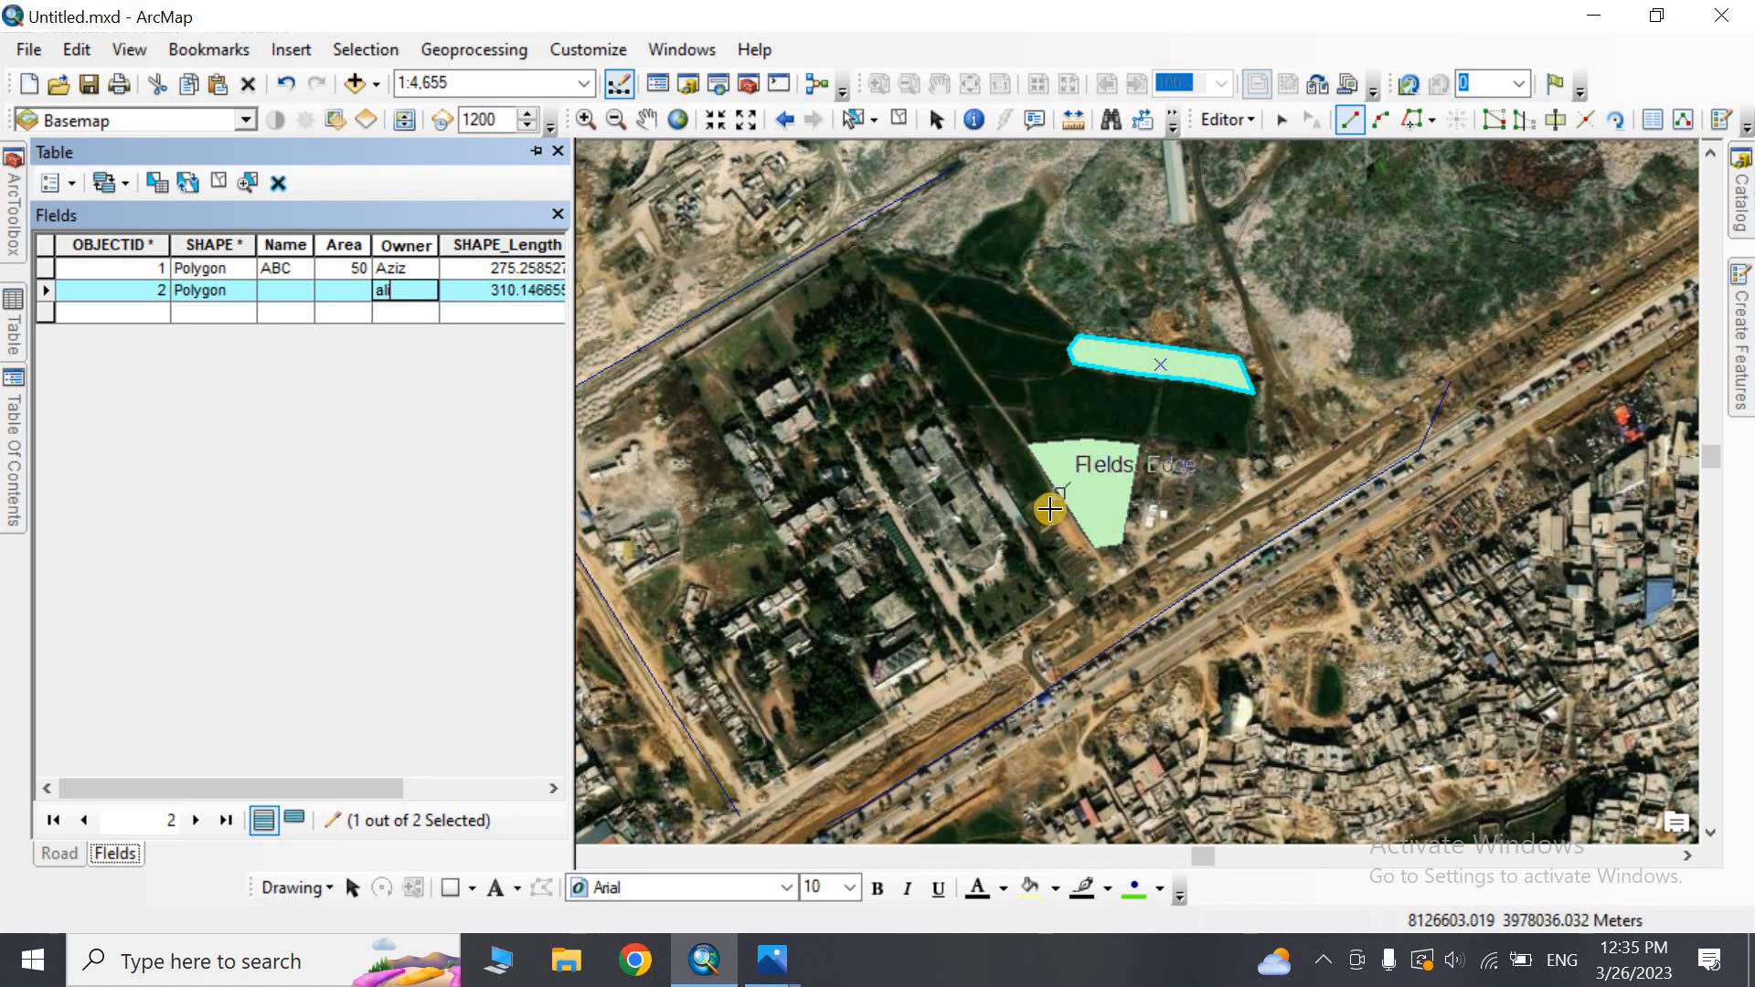
Digitize a large four-sided FIelds polygon beside the junction of the two western roads, about 570 m in perimeter
left_click(688, 632)
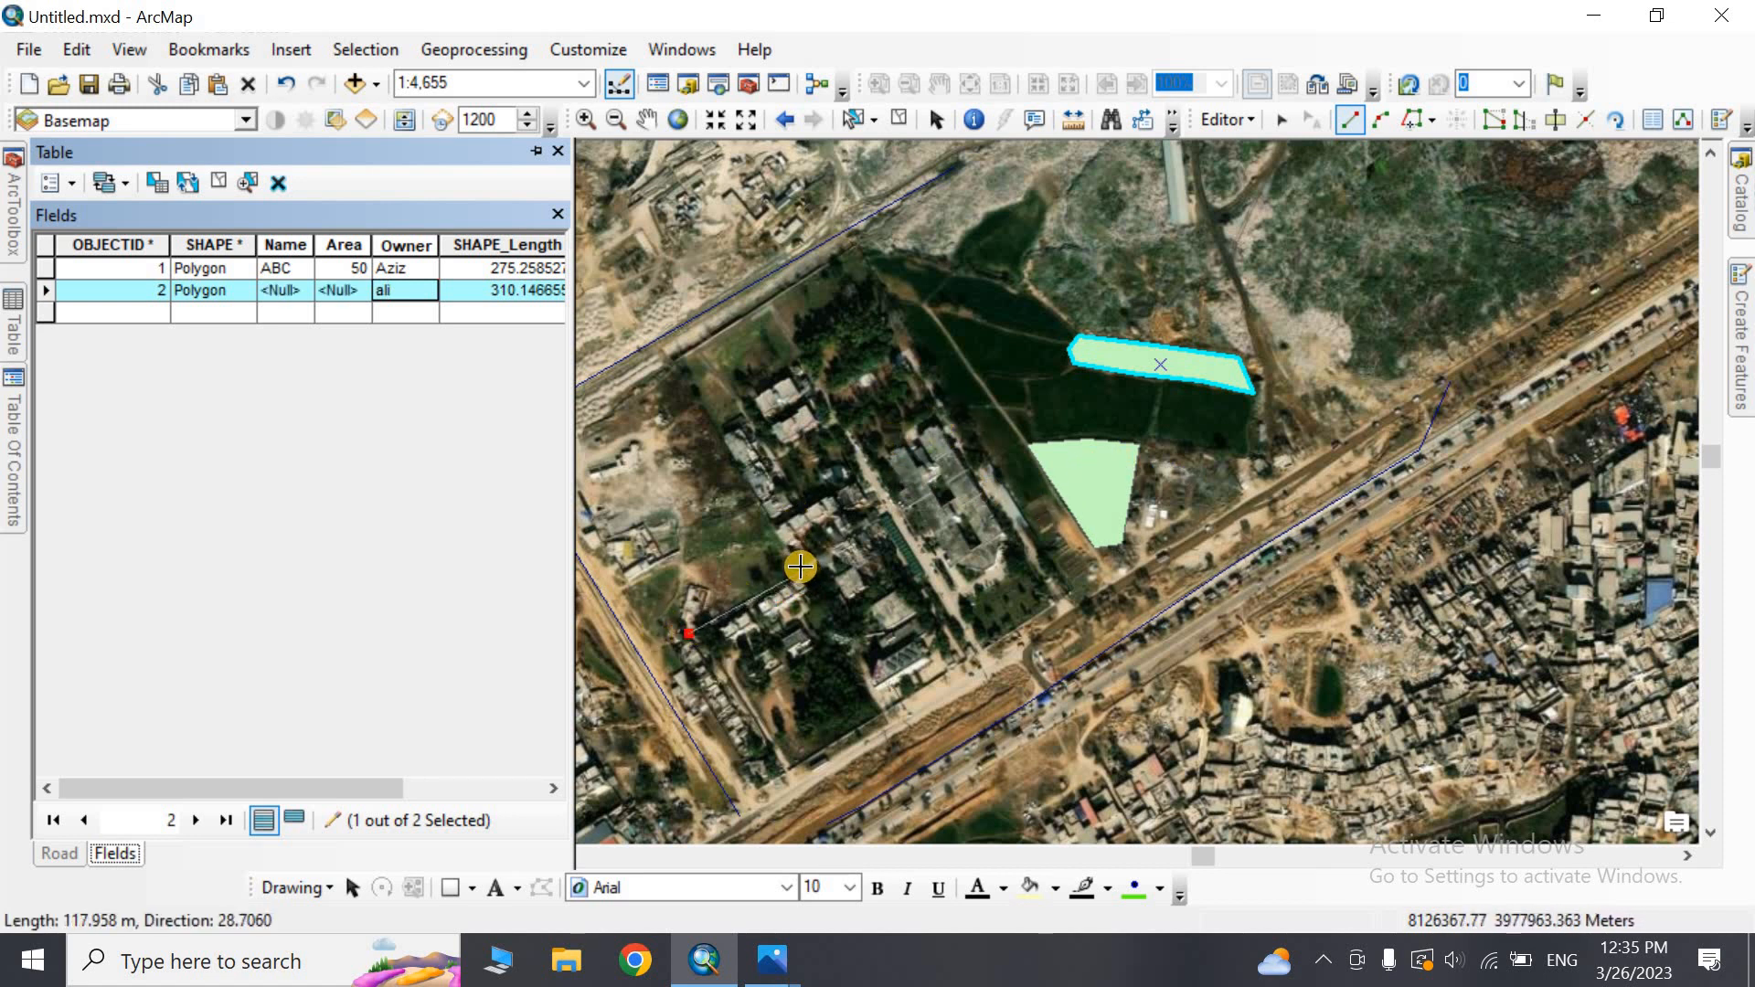
left_click(800, 567)
left_click(686, 362)
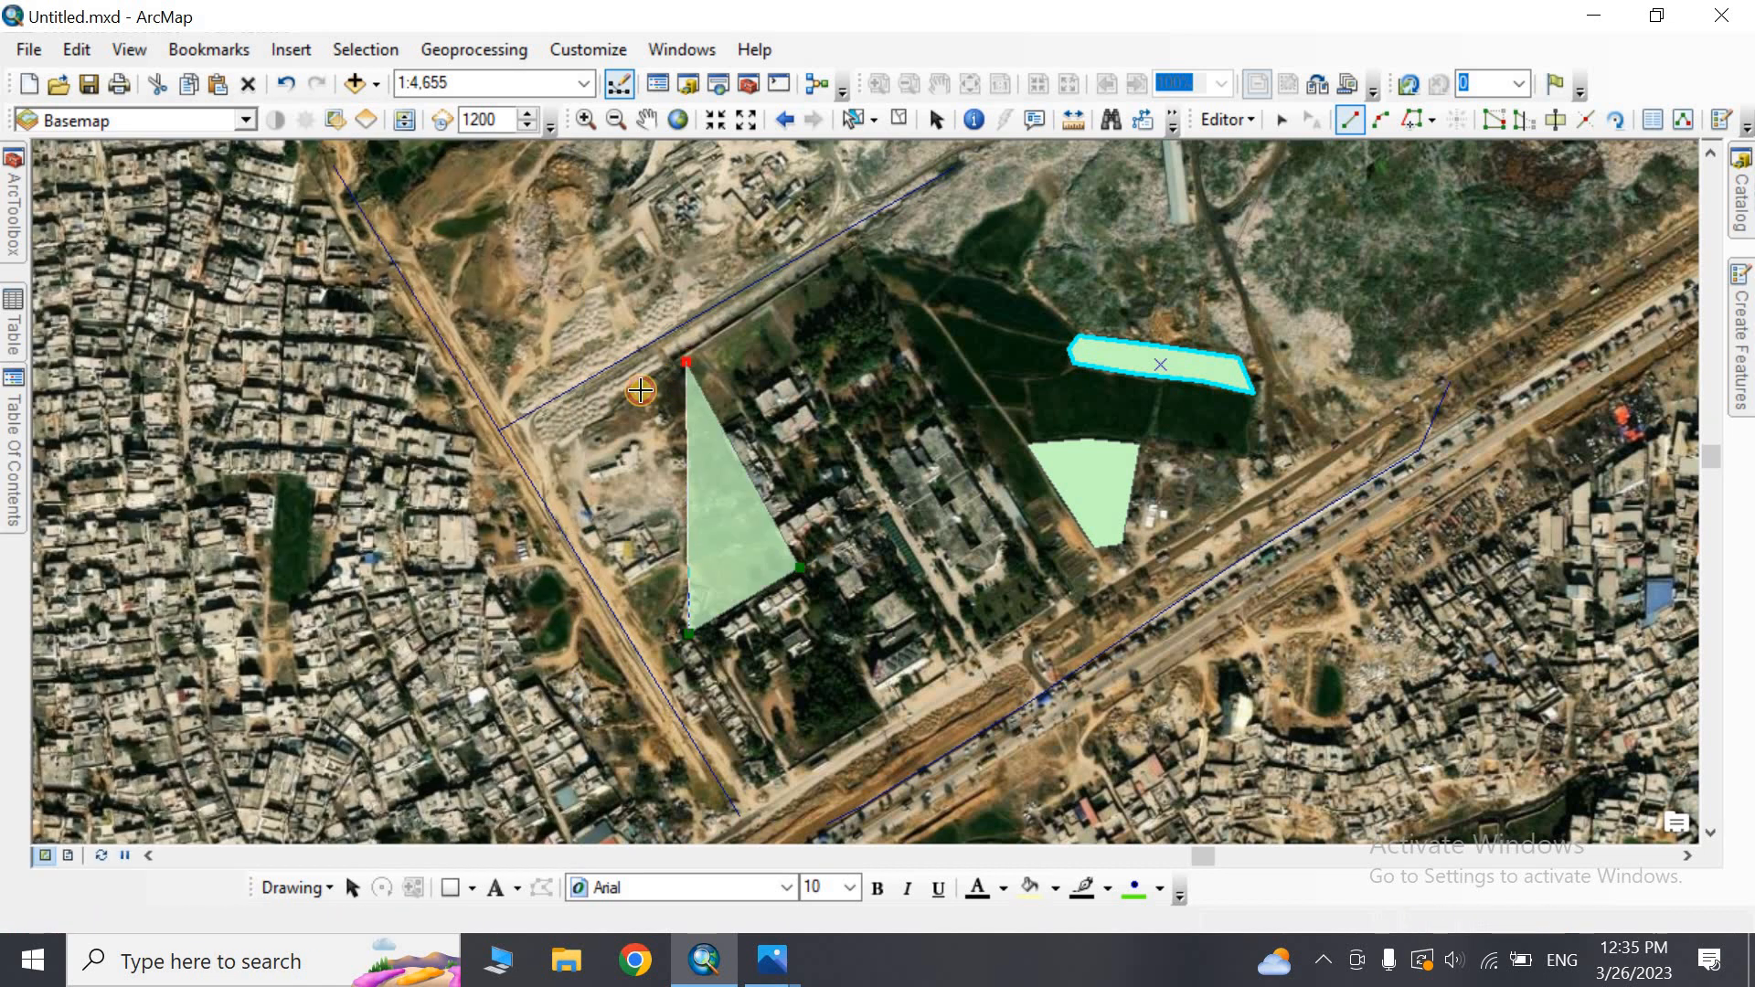
double_click(547, 447)
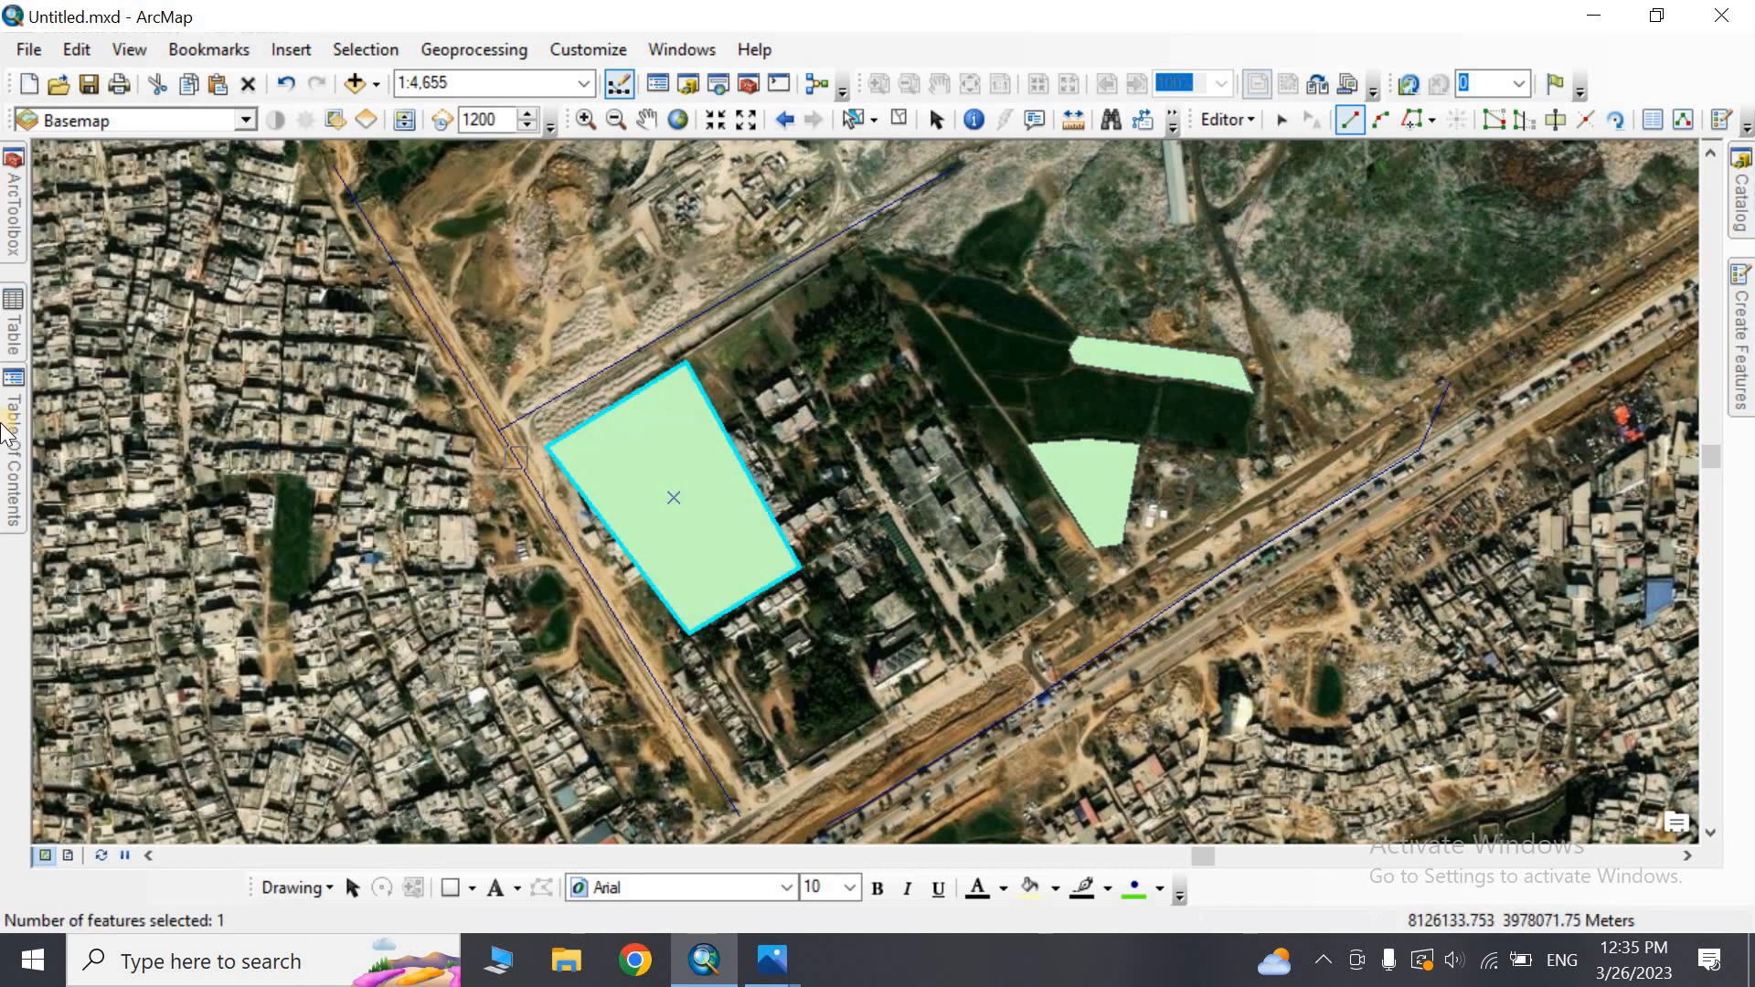
Enter the owner's name for the third polygon's record, leaving Name and Area empty
mouse_move(9, 358)
left_click(272, 310)
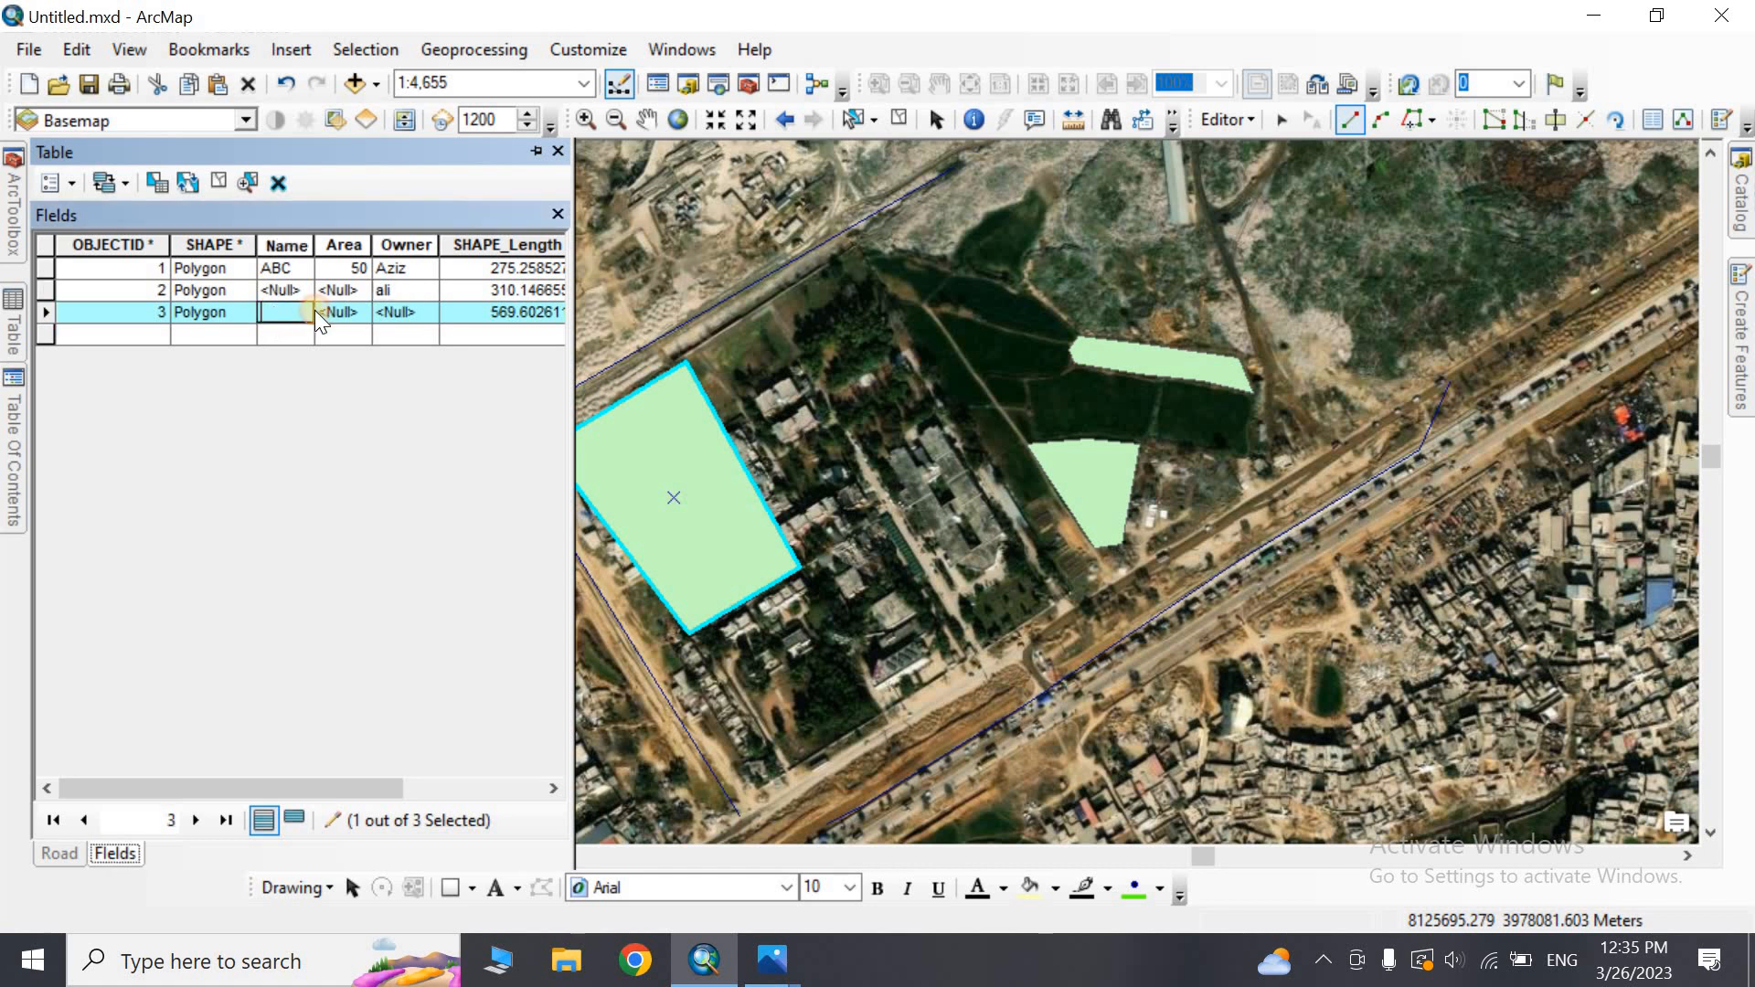
left_click(331, 310)
left_click(405, 310)
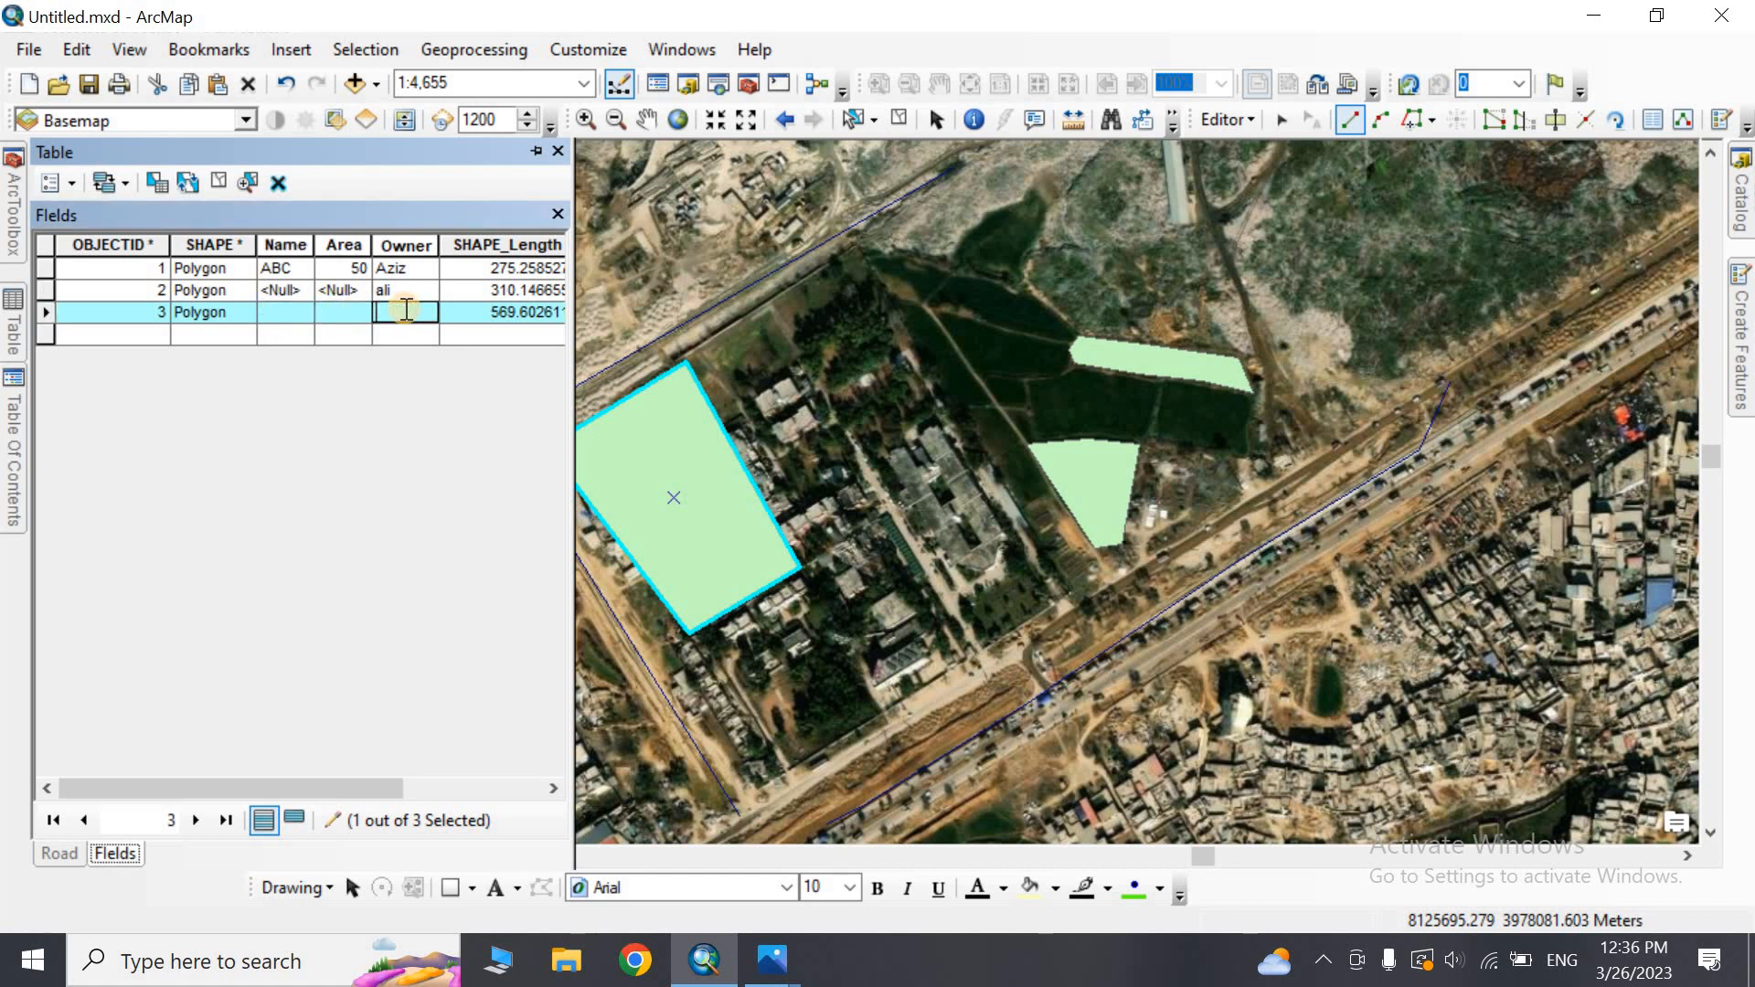
type("Hassan")
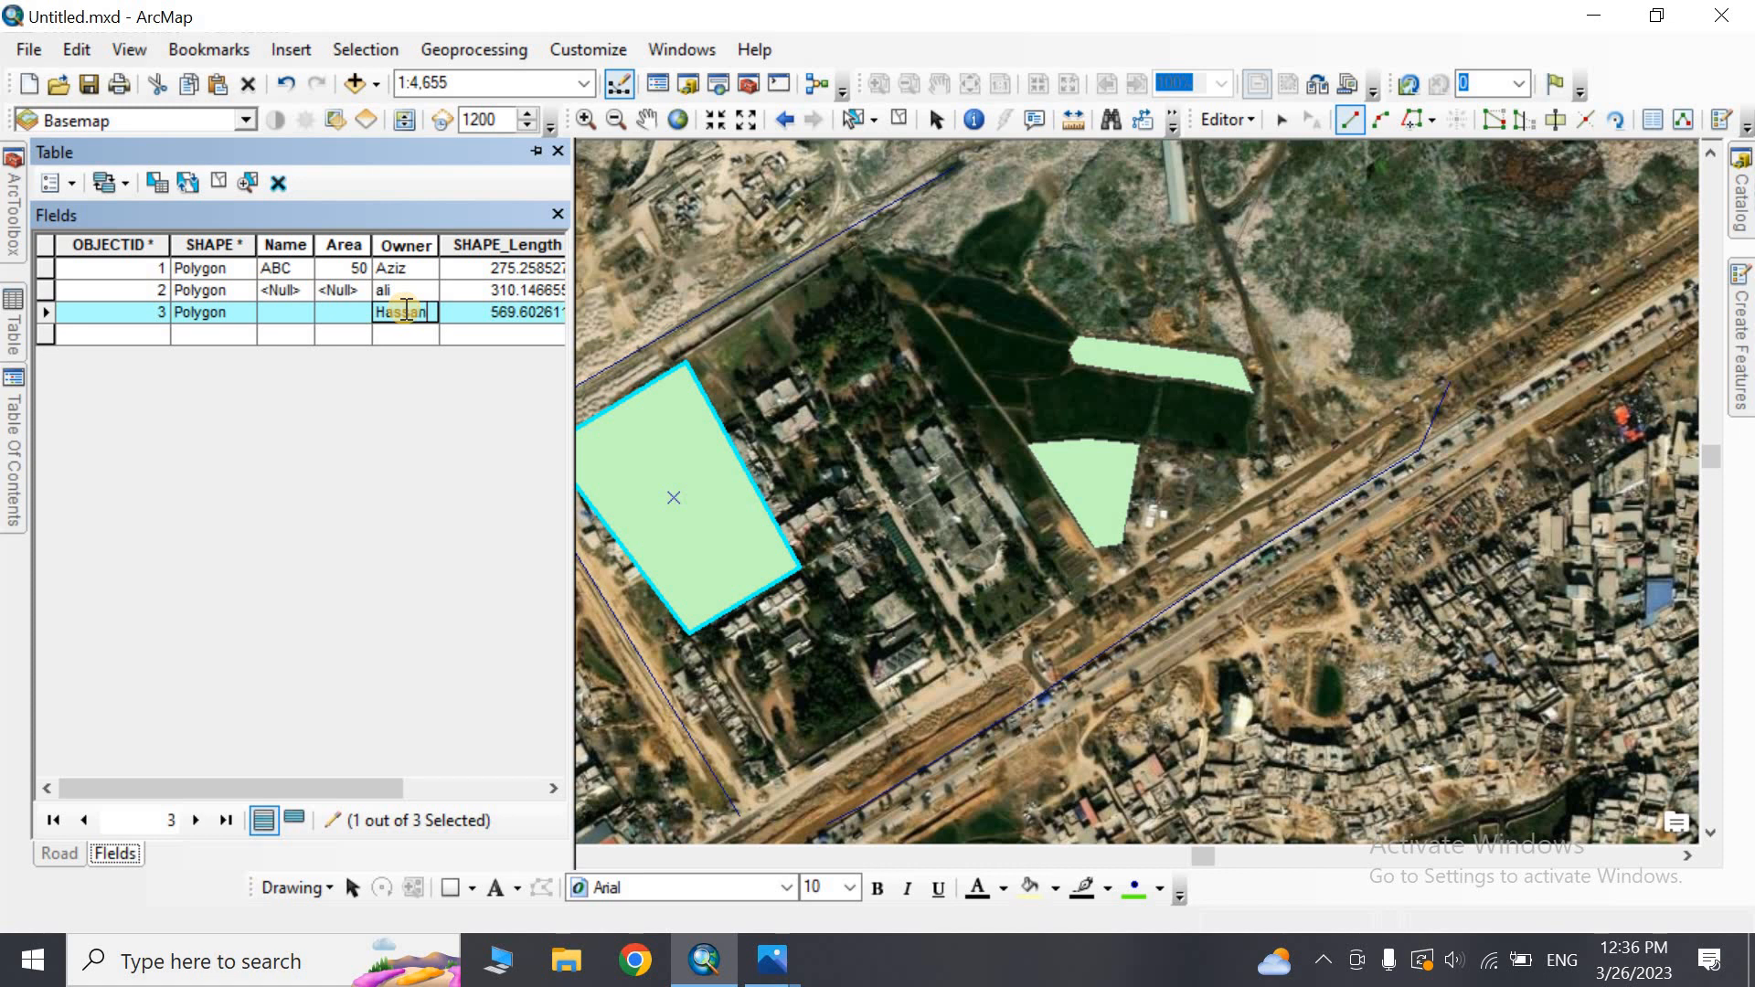
key("Return")
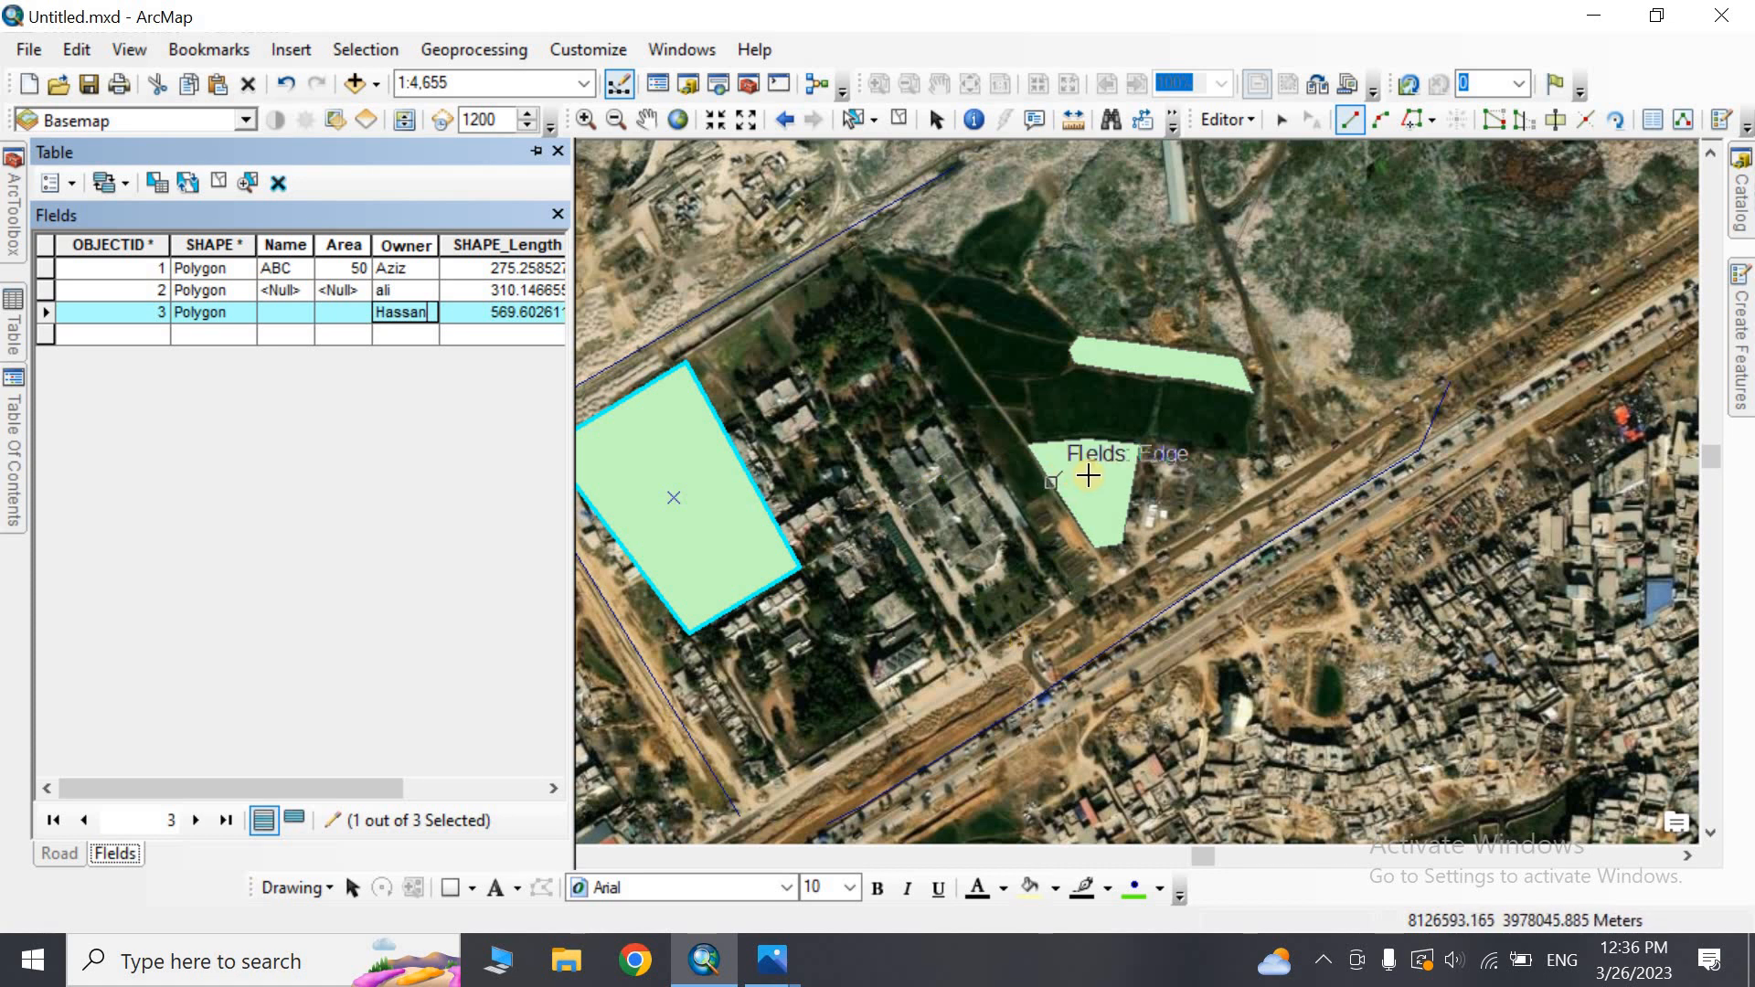
Stop the edit session and save the edits to the digitized field polygons
left_click(534, 152)
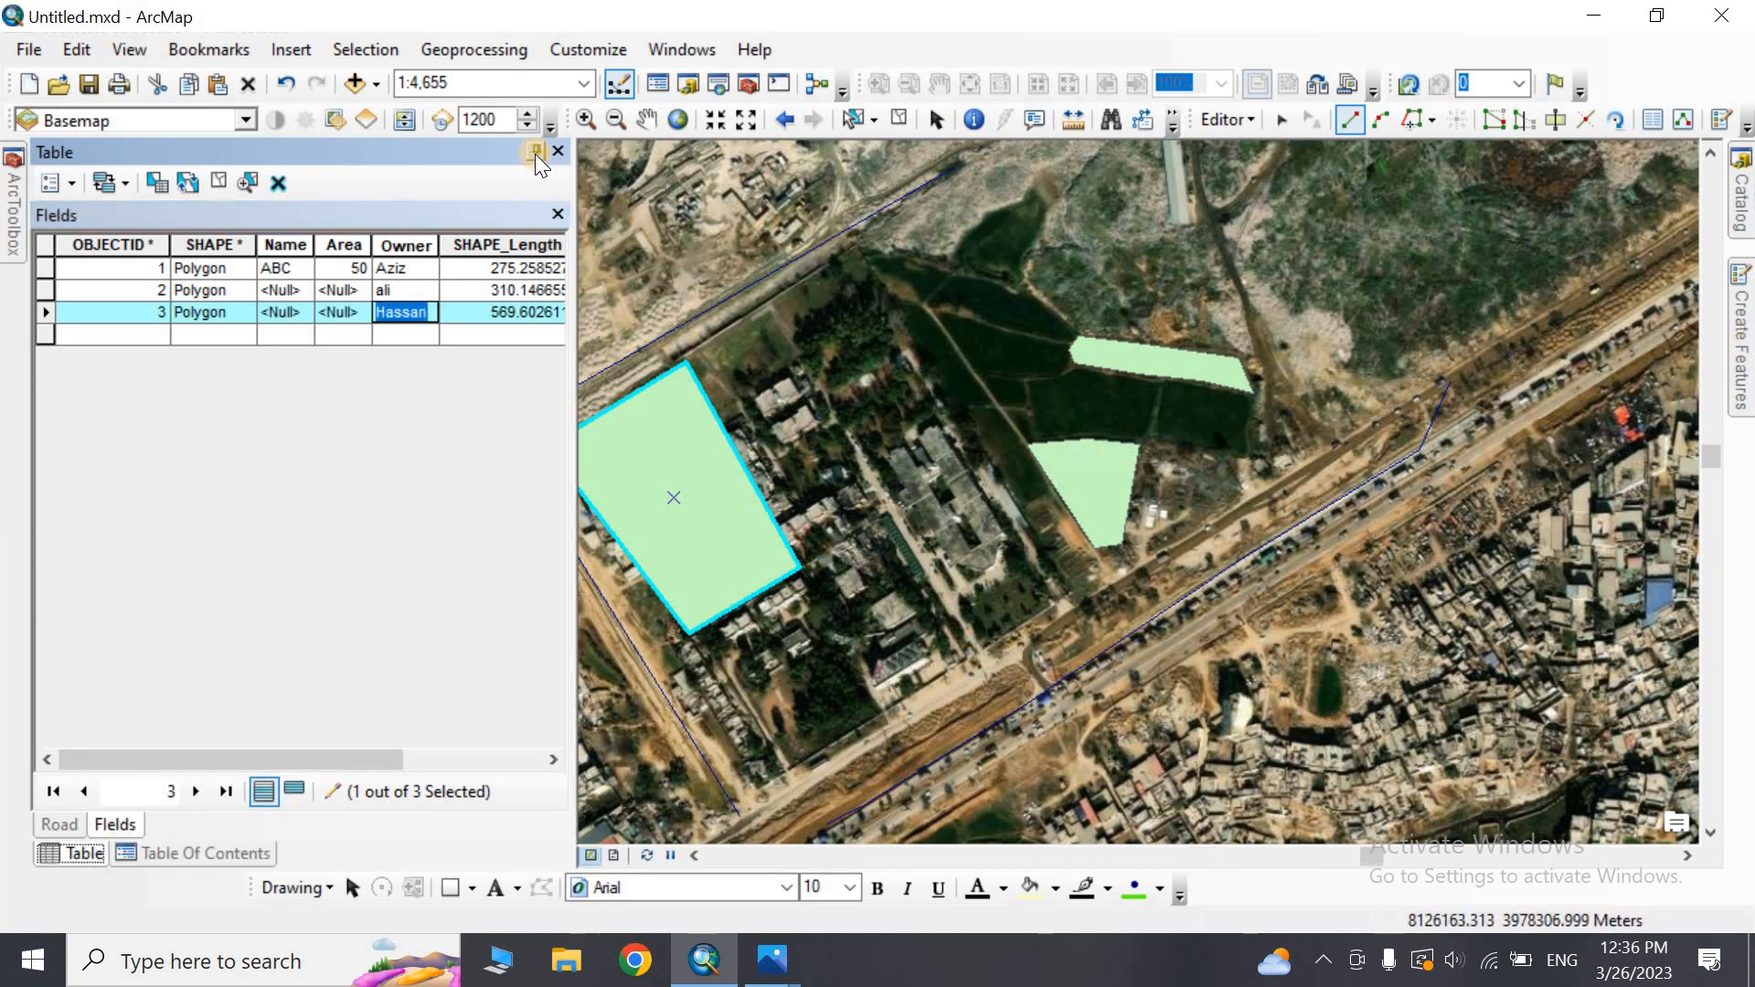
left_click(1226, 120)
left_click(1225, 167)
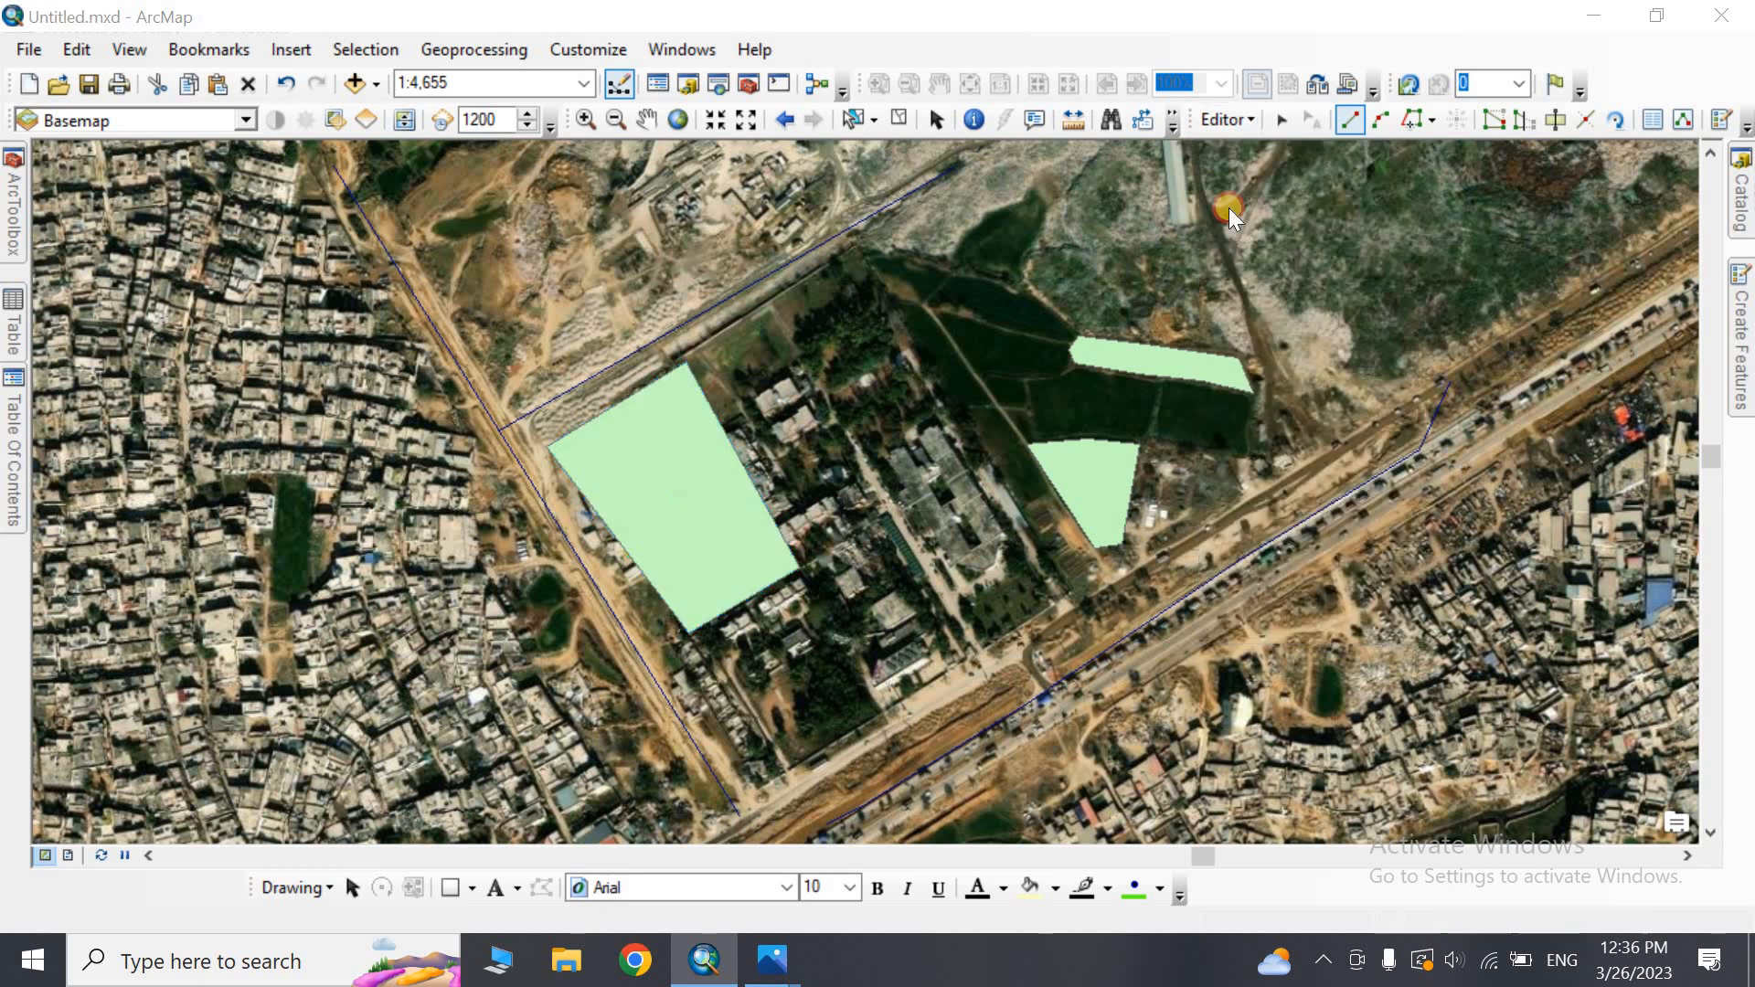
left_click(790, 563)
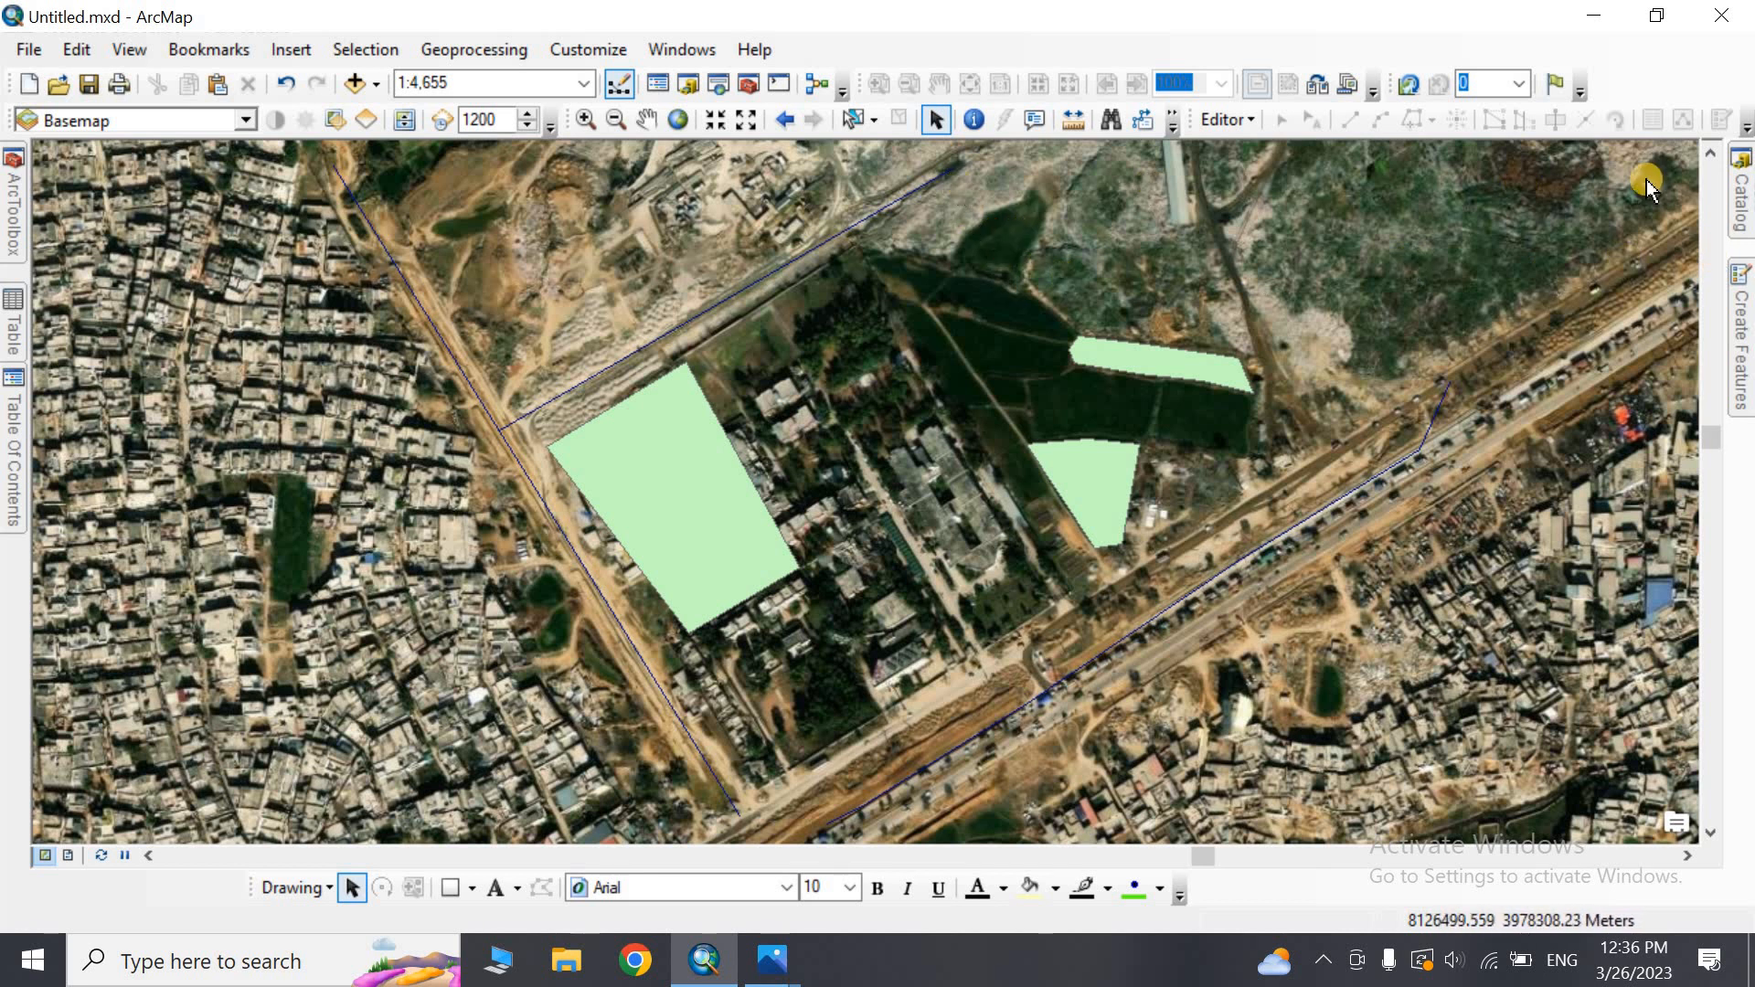
Start a new feature class named House in My Geodatabase.mdb that stores Point Features
mouse_move(1743, 199)
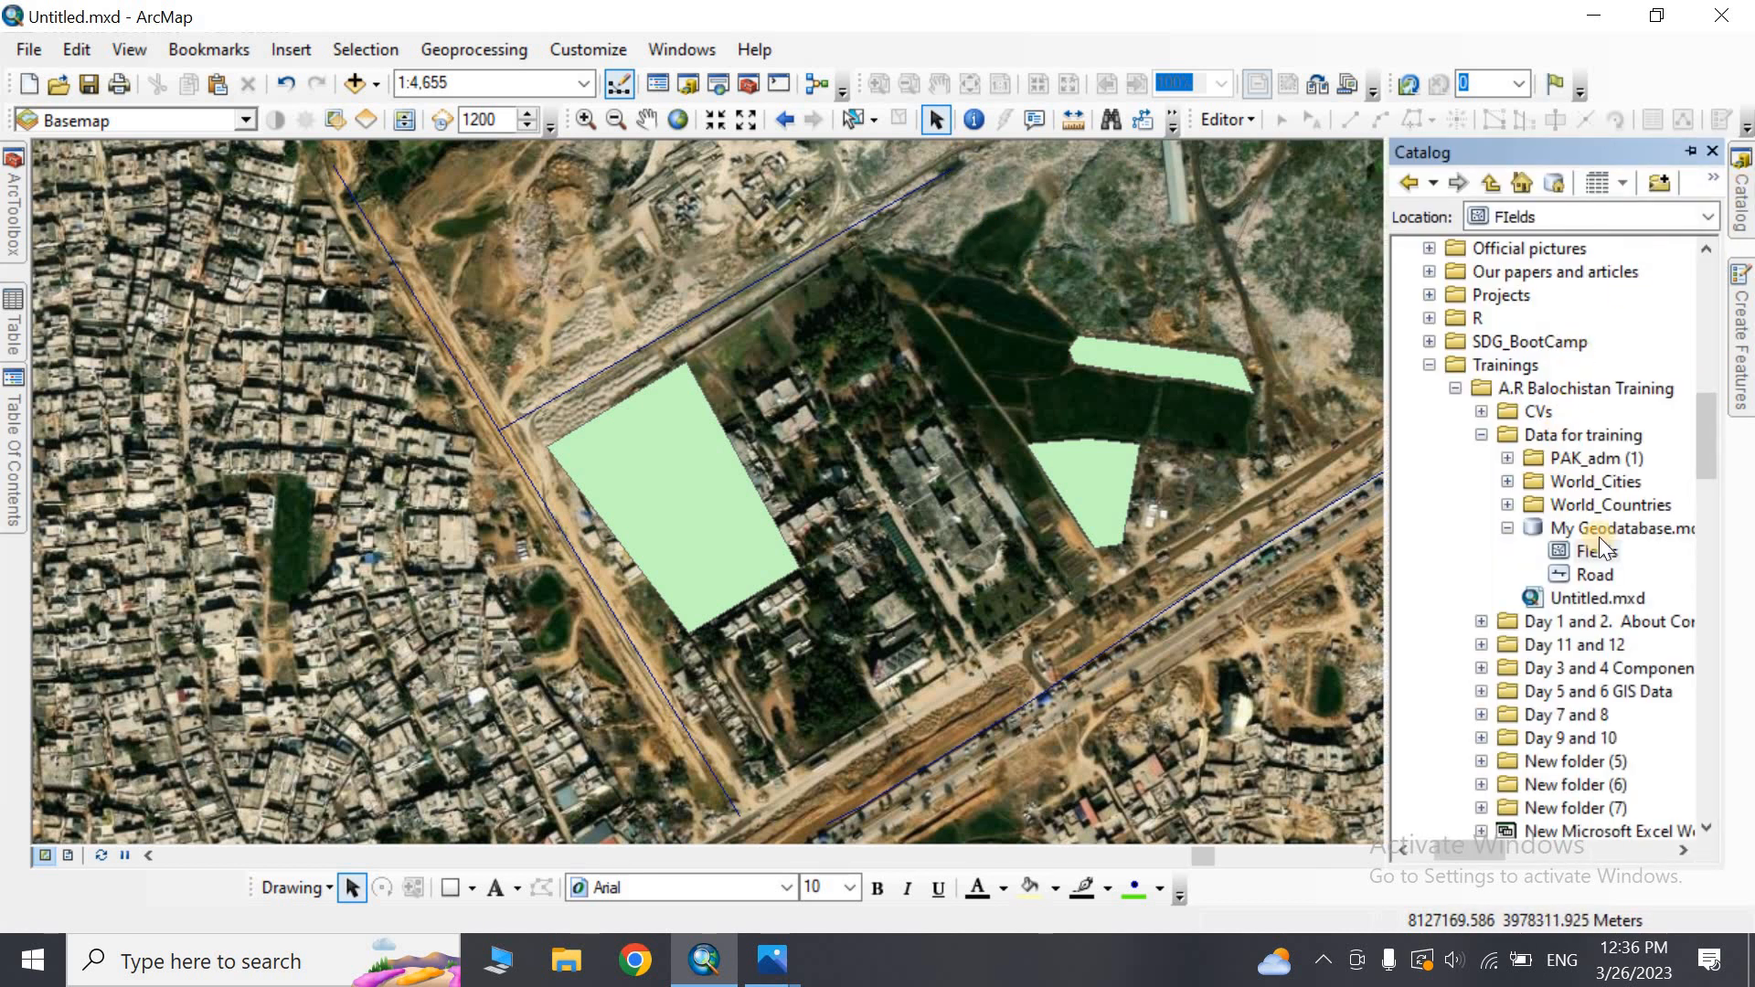
right_click(1599, 528)
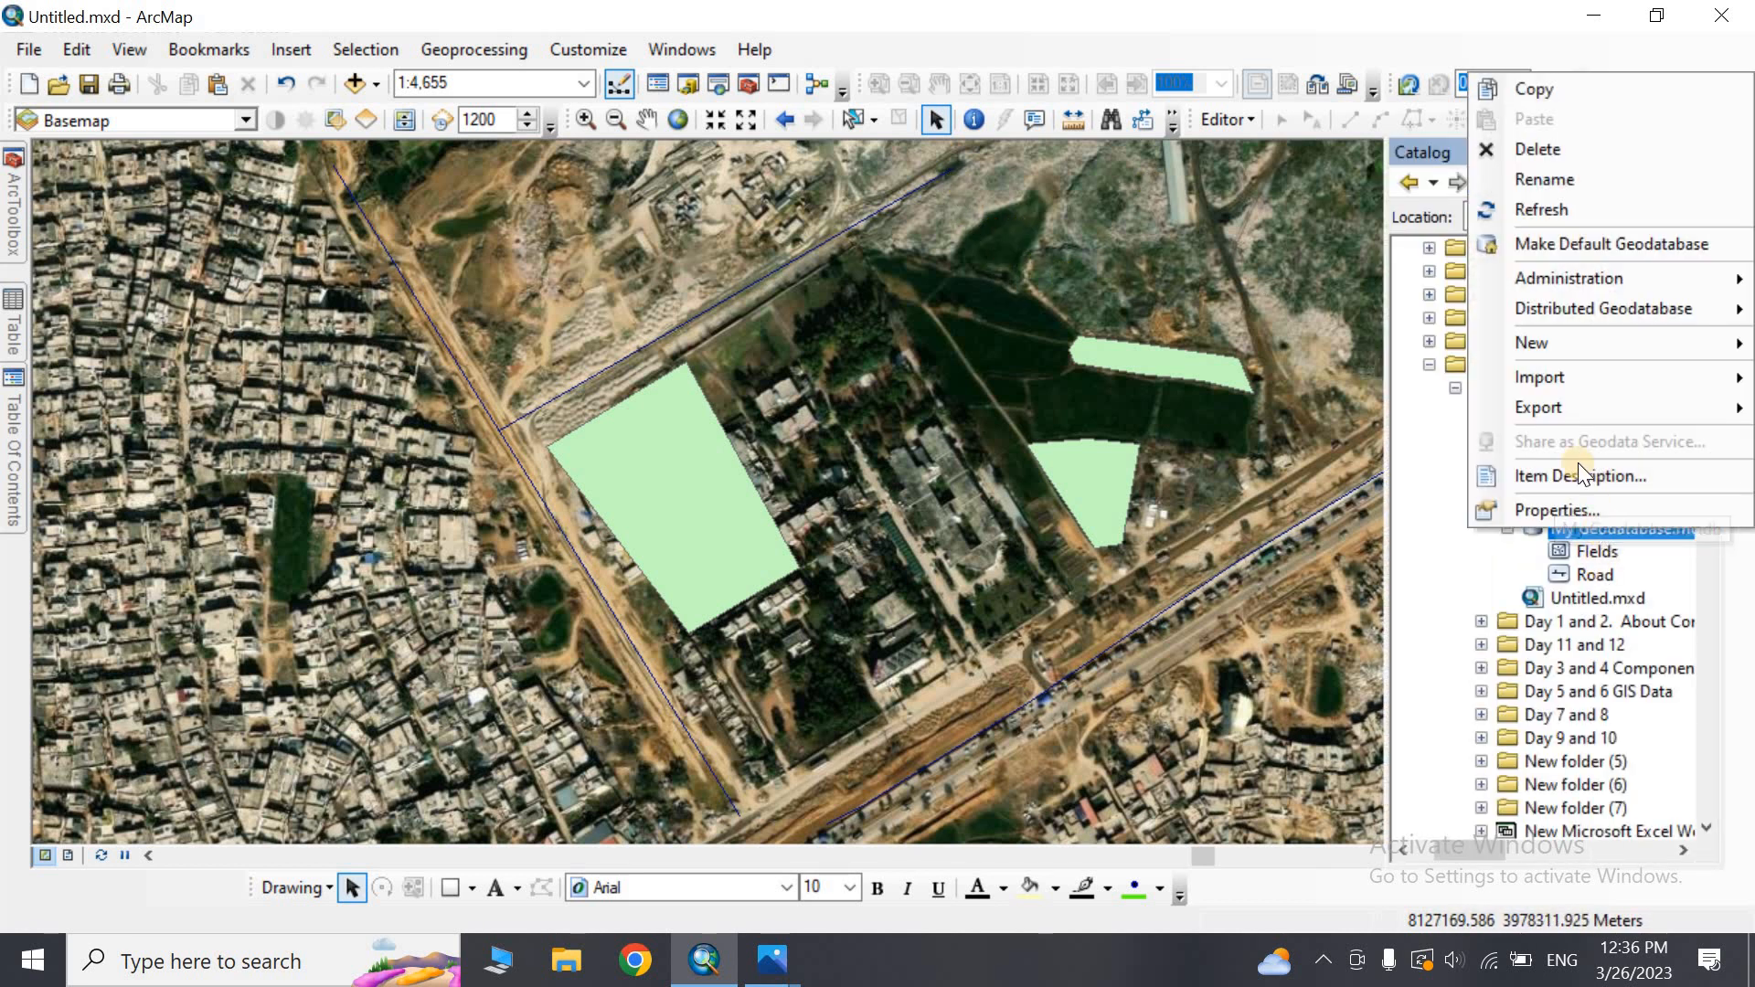
mouse_move(1544, 342)
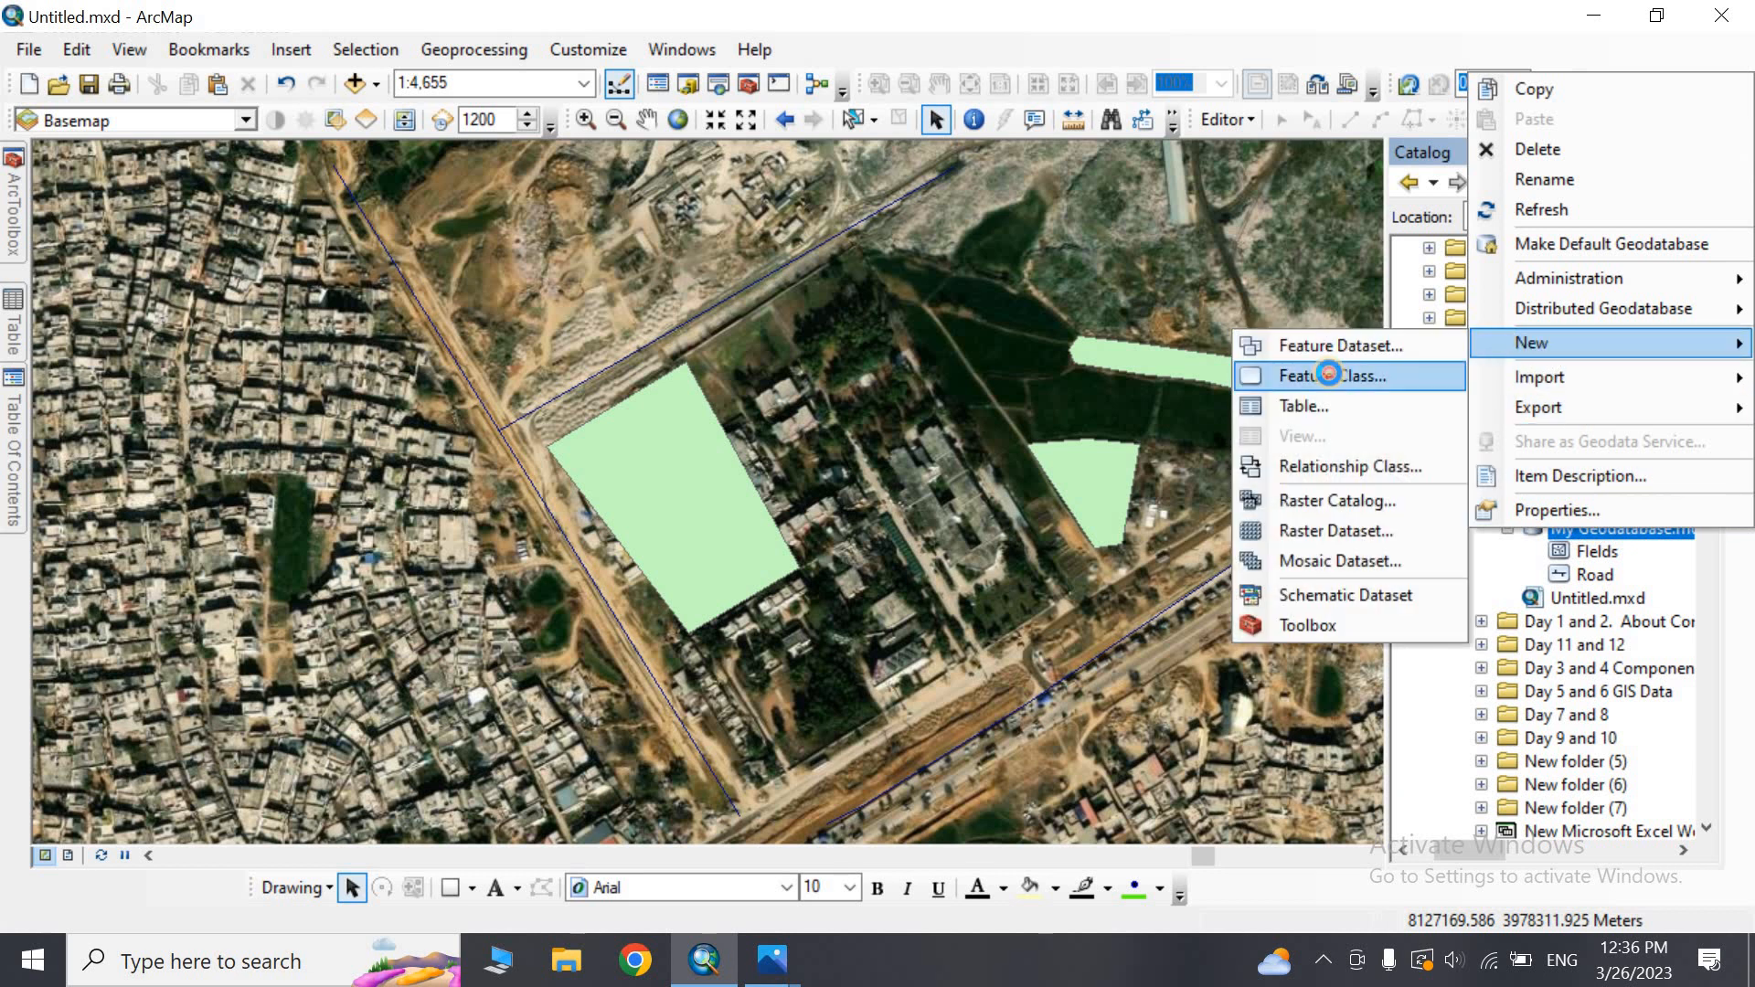
left_click(1330, 372)
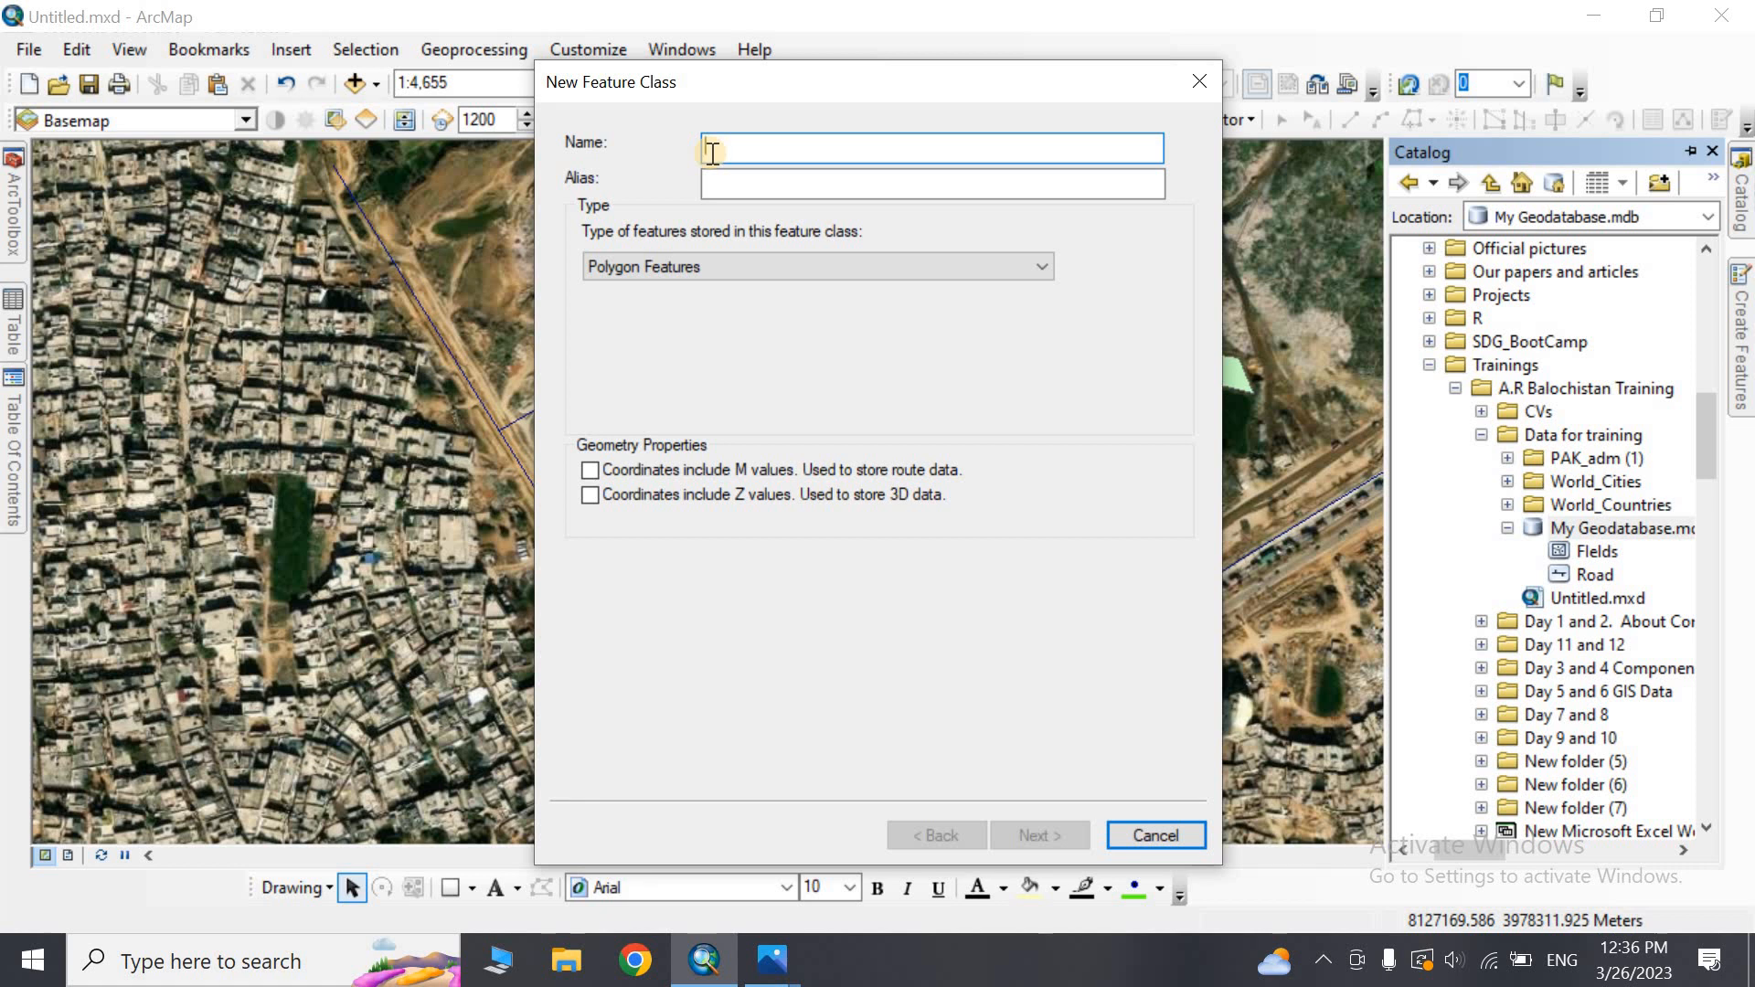
type("House")
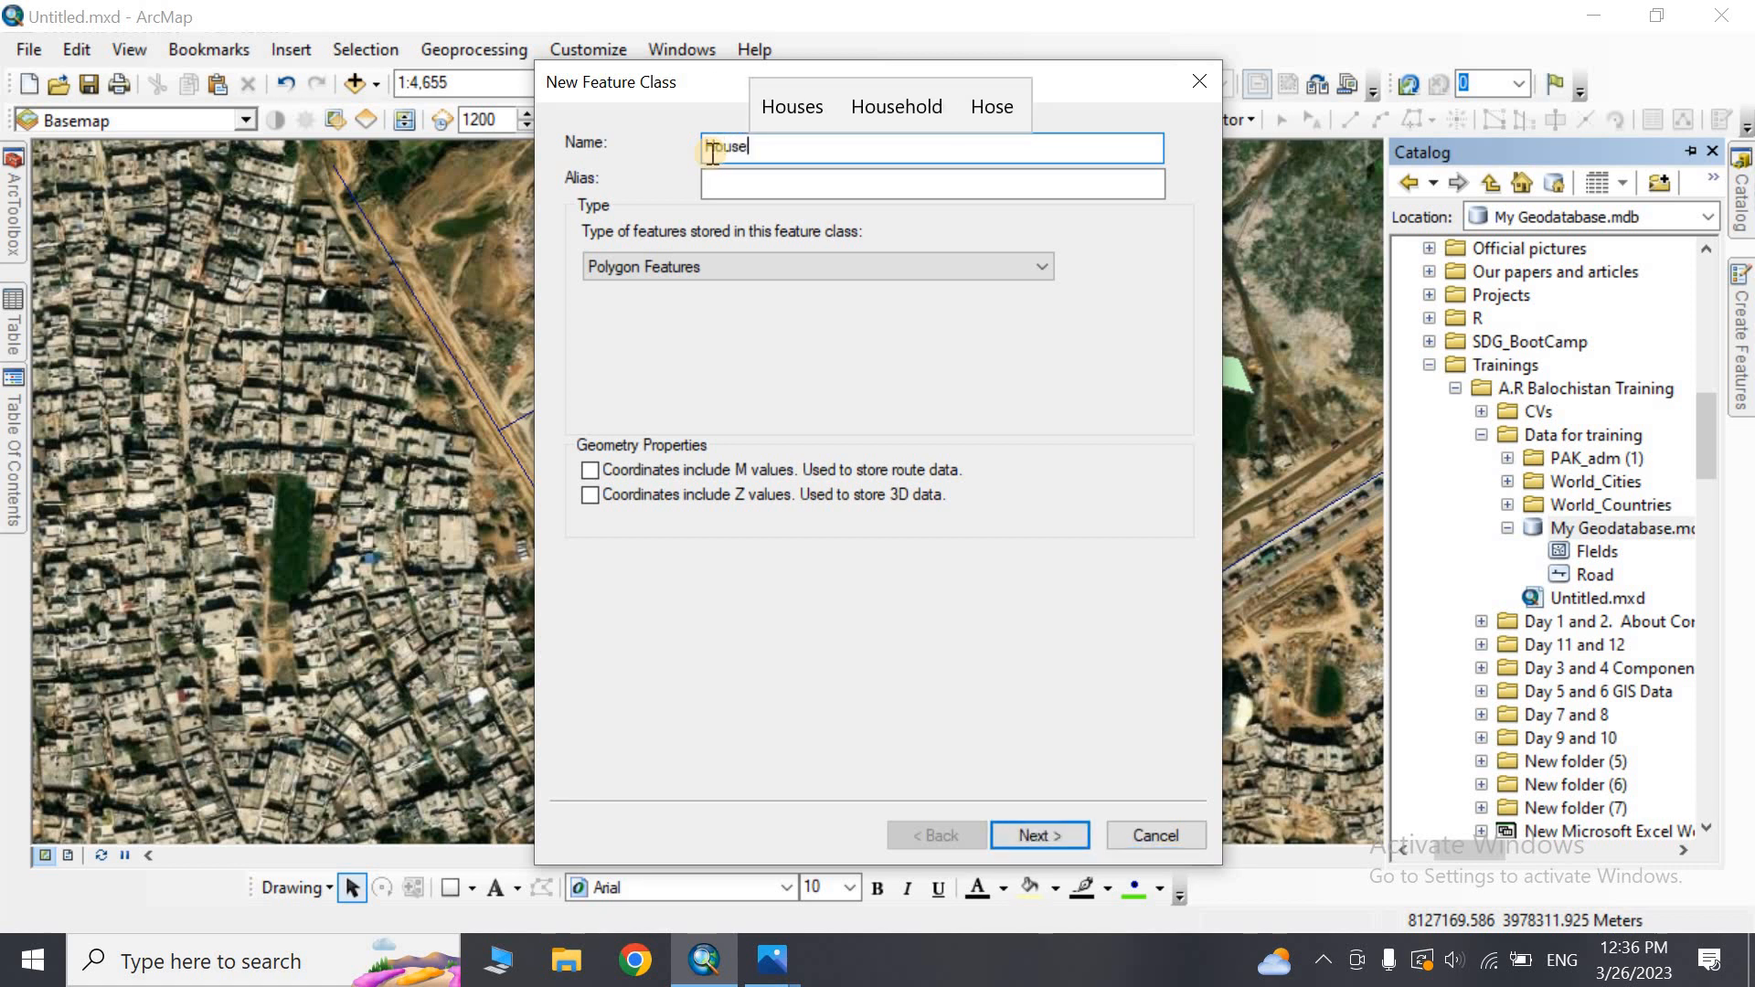
left_click(750, 261)
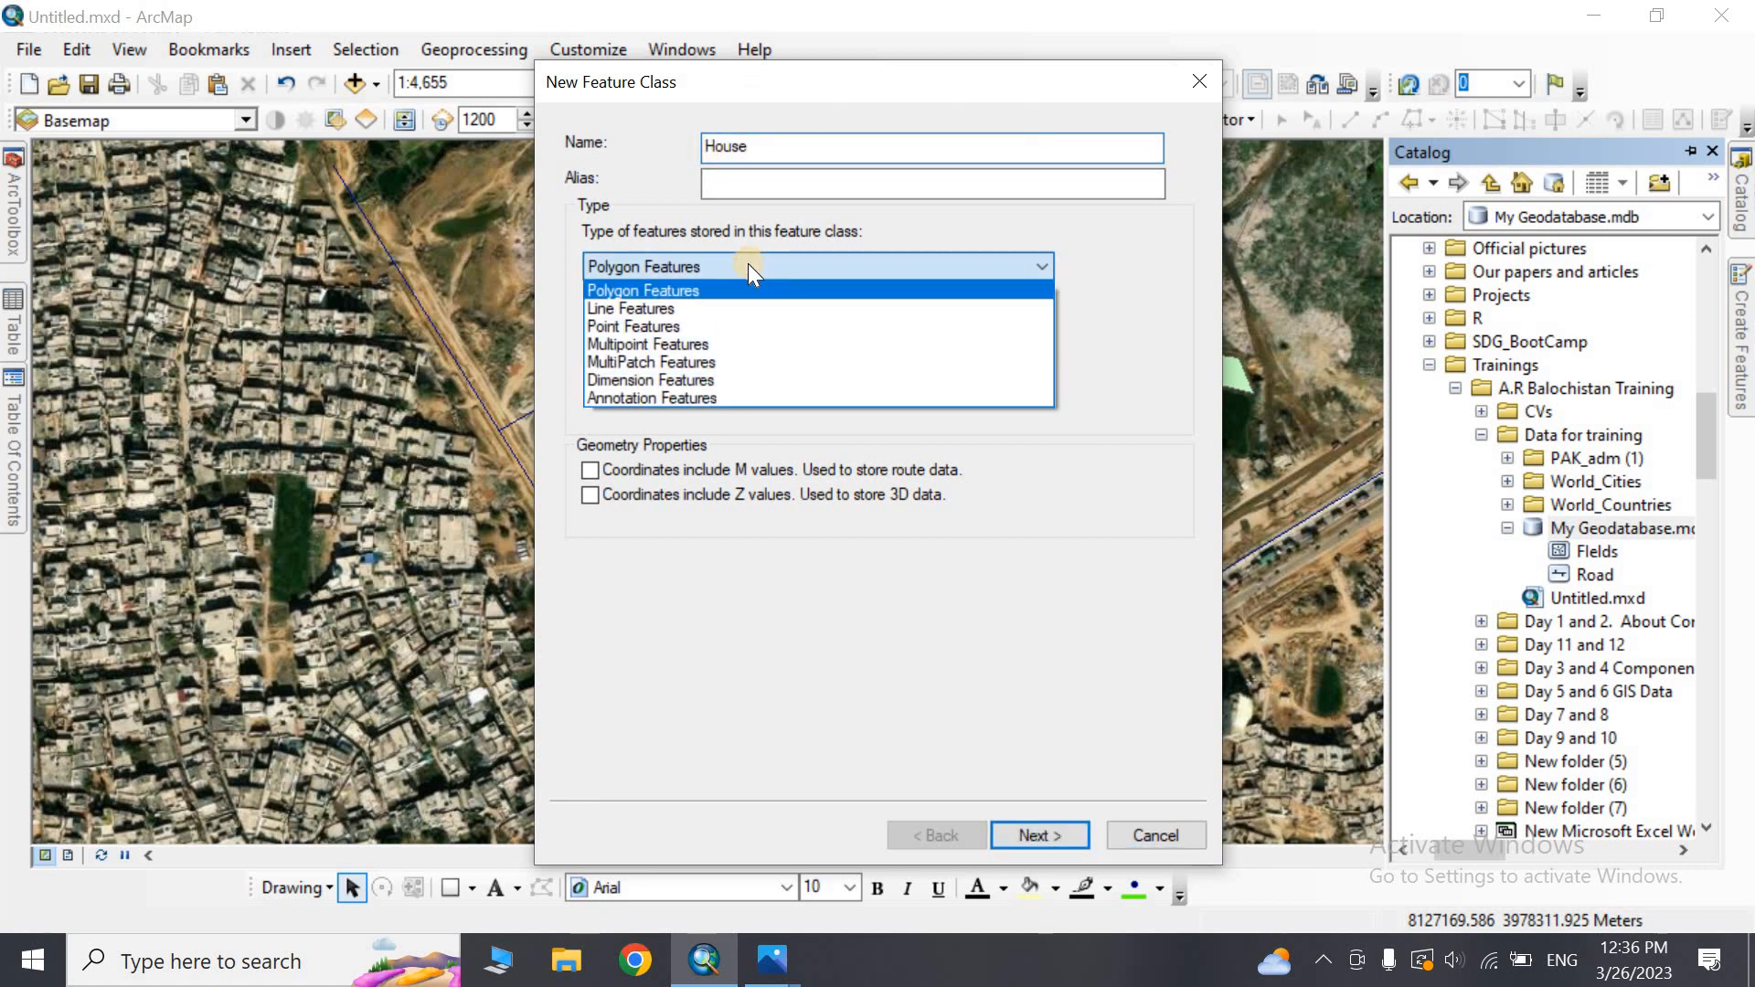
left_click(724, 320)
left_click(1045, 836)
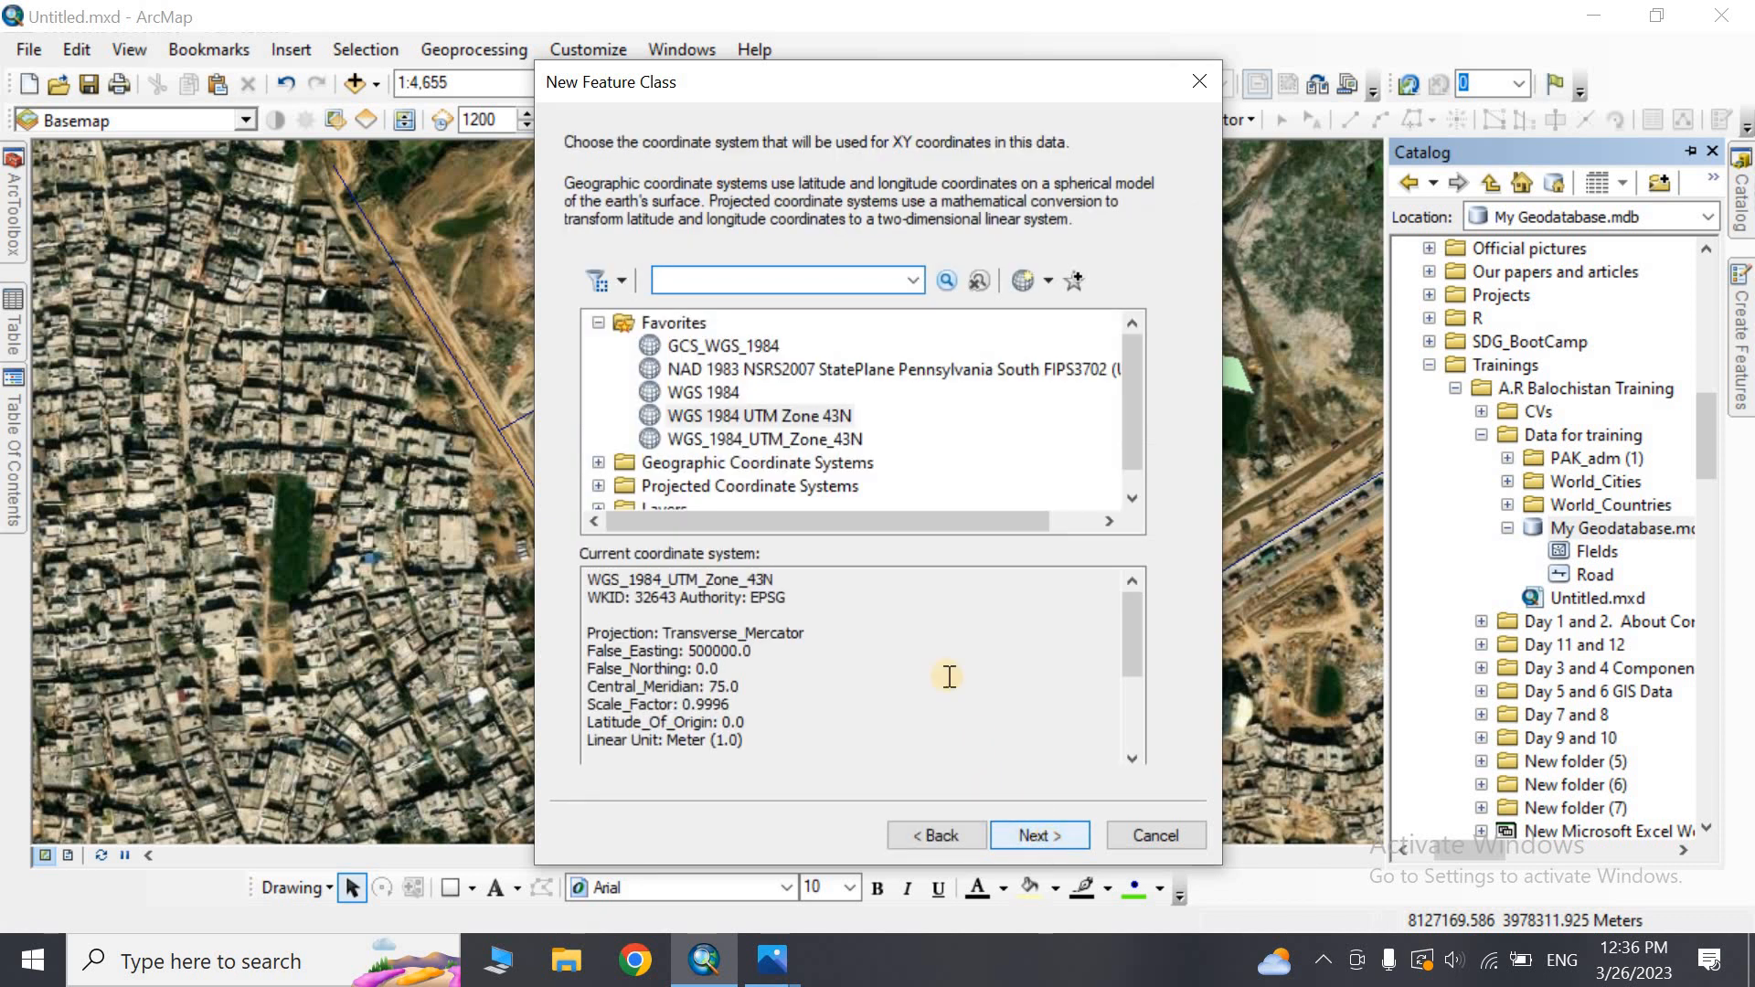
Assign WGS 1984 UTM Zone 43N as the House coordinate system and keep the remaining default settings up to the field definitions
left_click(783, 418)
left_click(1037, 836)
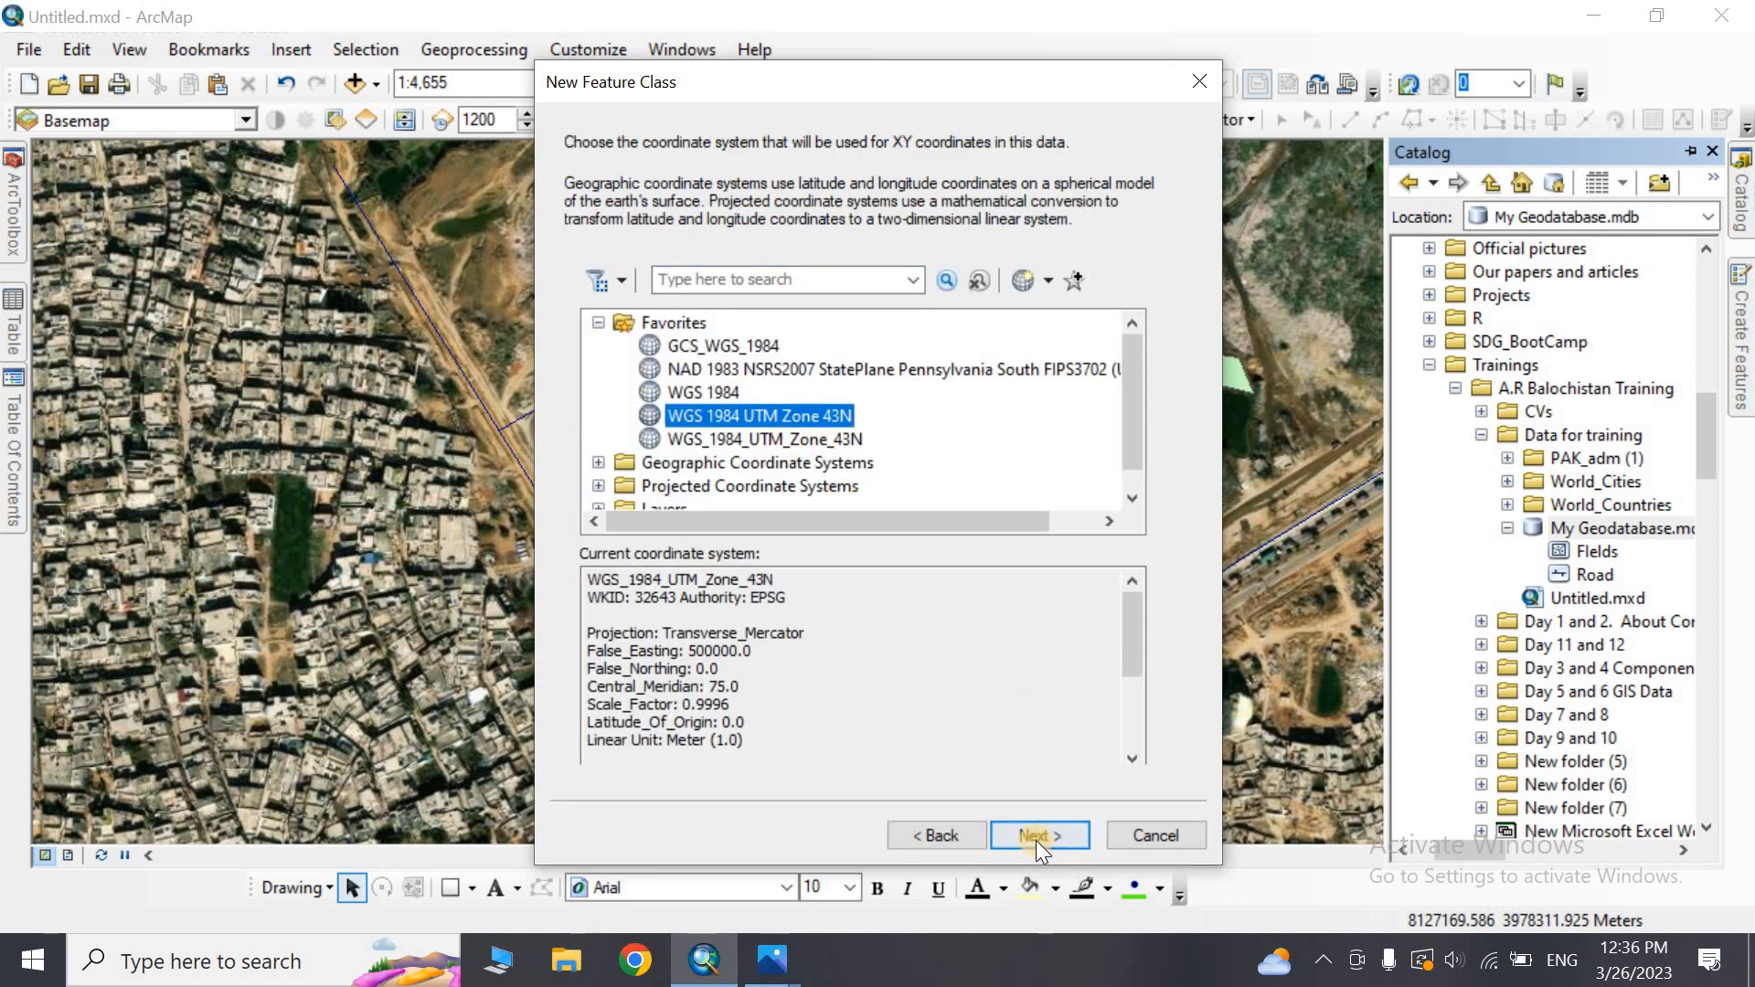
left_click(1035, 837)
left_click(1035, 837)
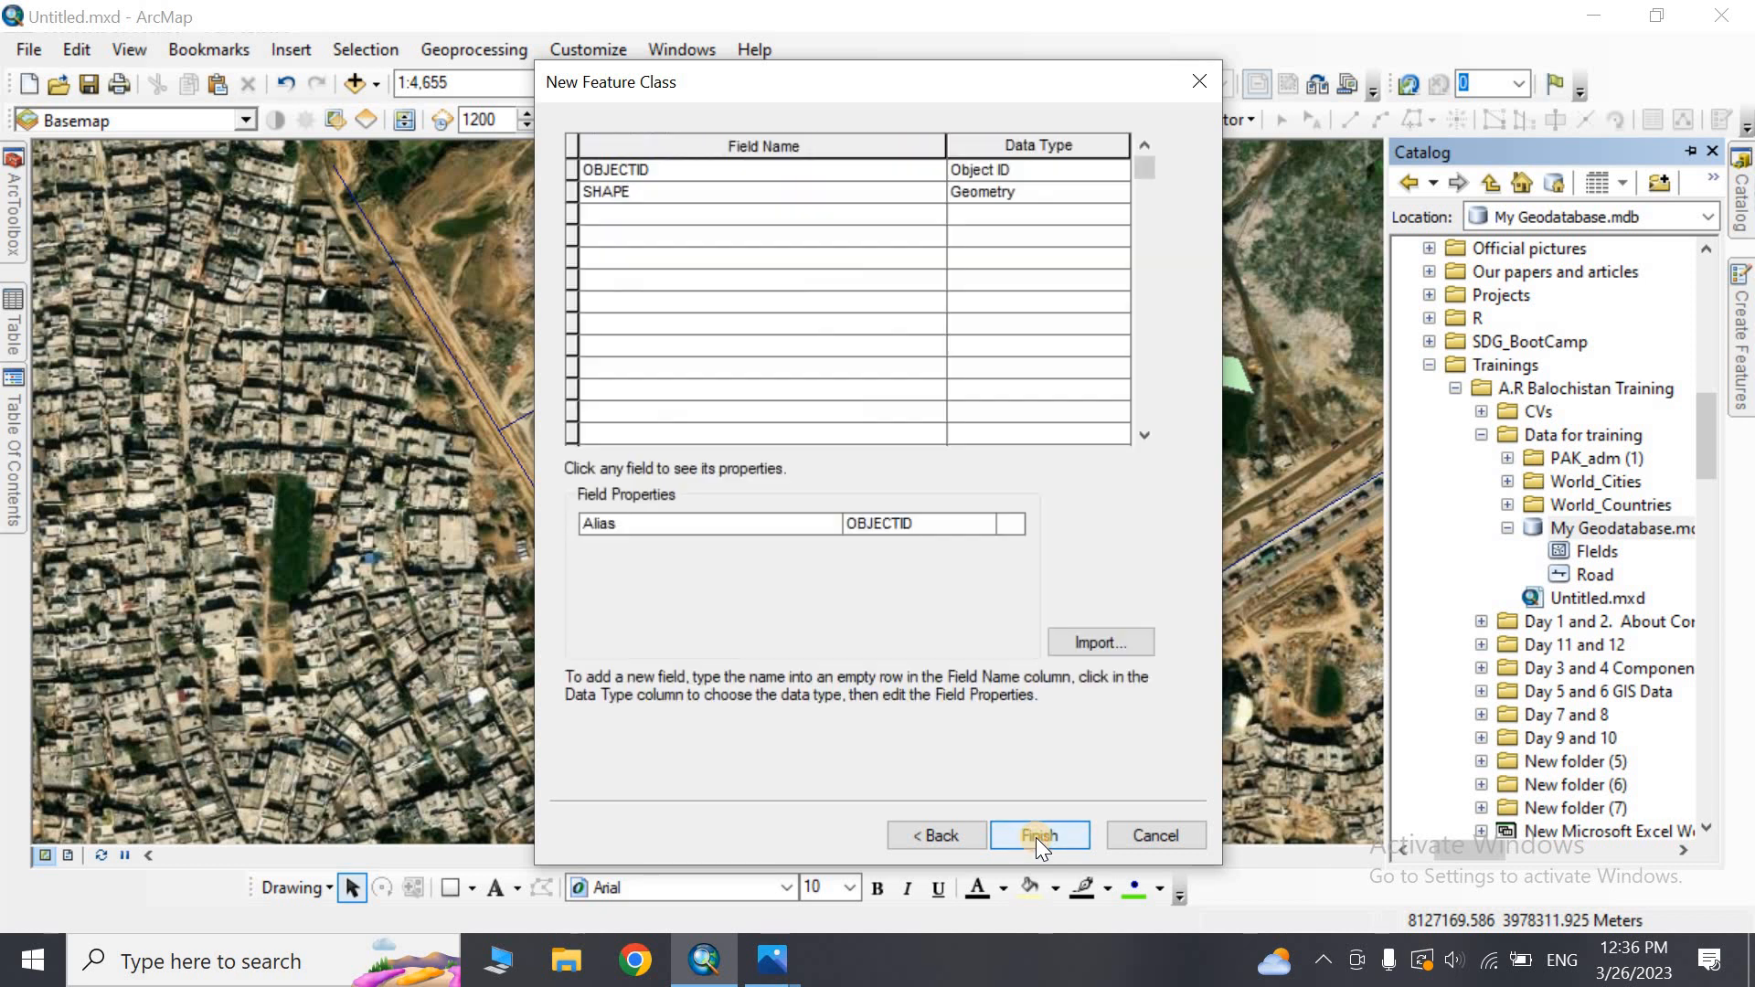
Add a House Owner field with the Text data type to the new feature class
left_click(612, 216)
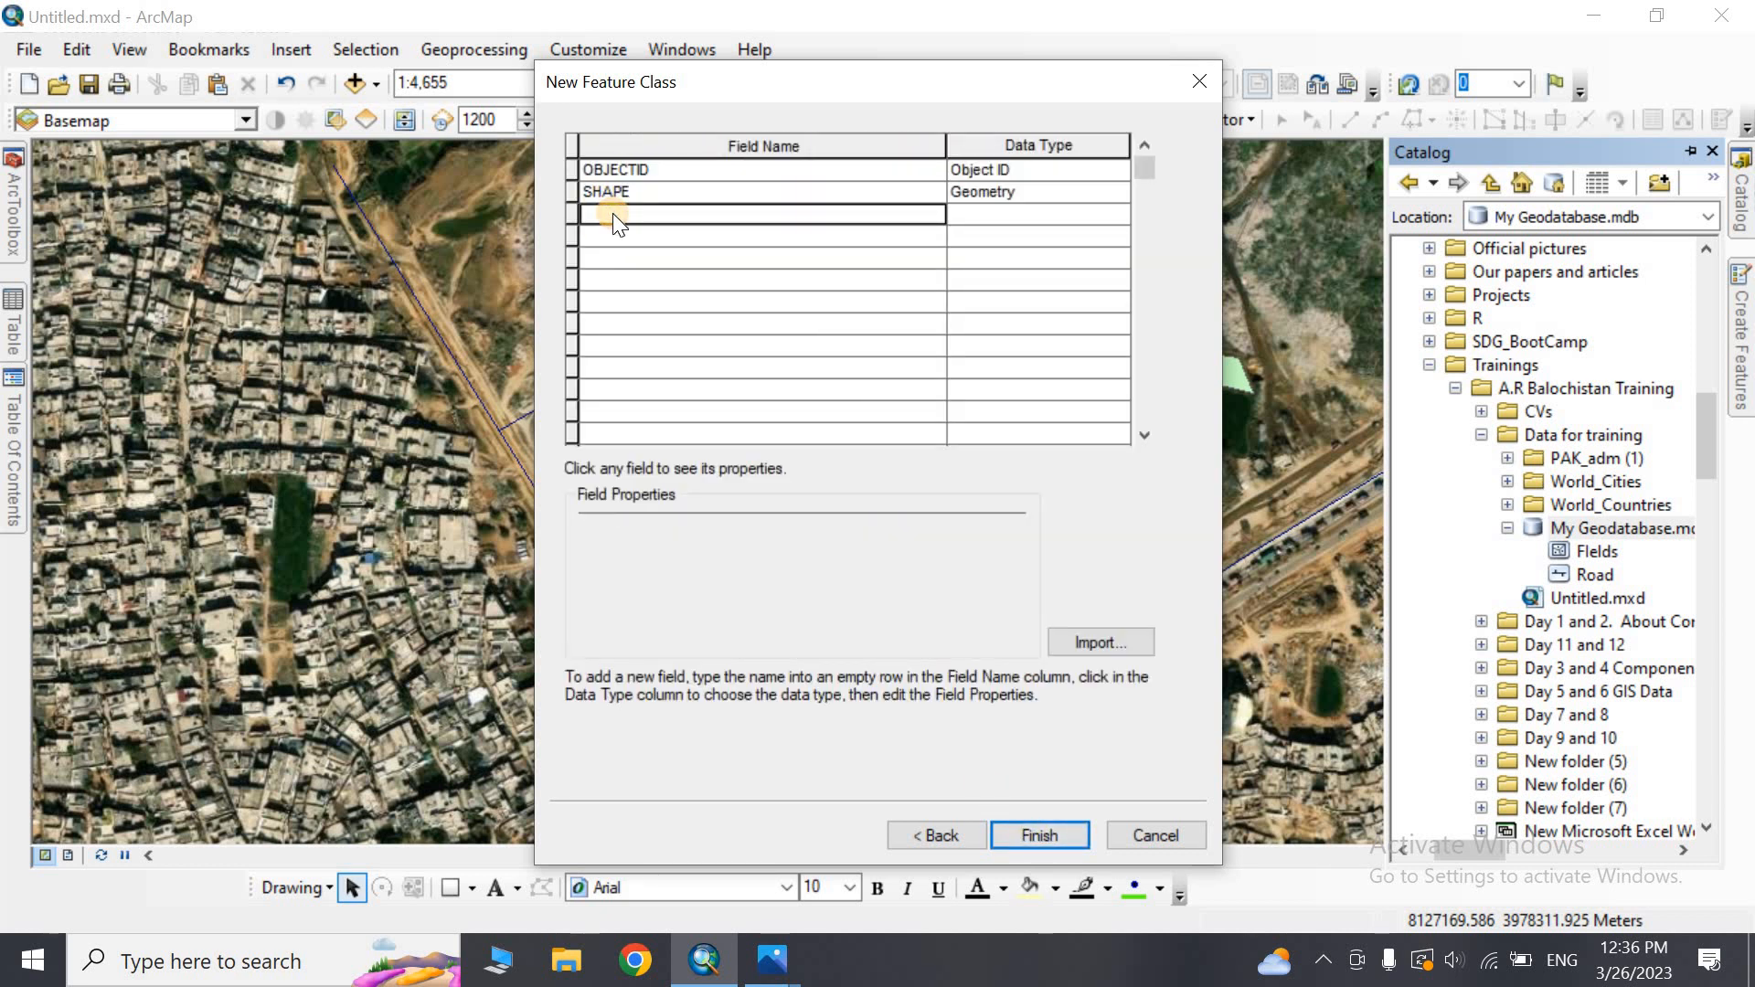
type("H")
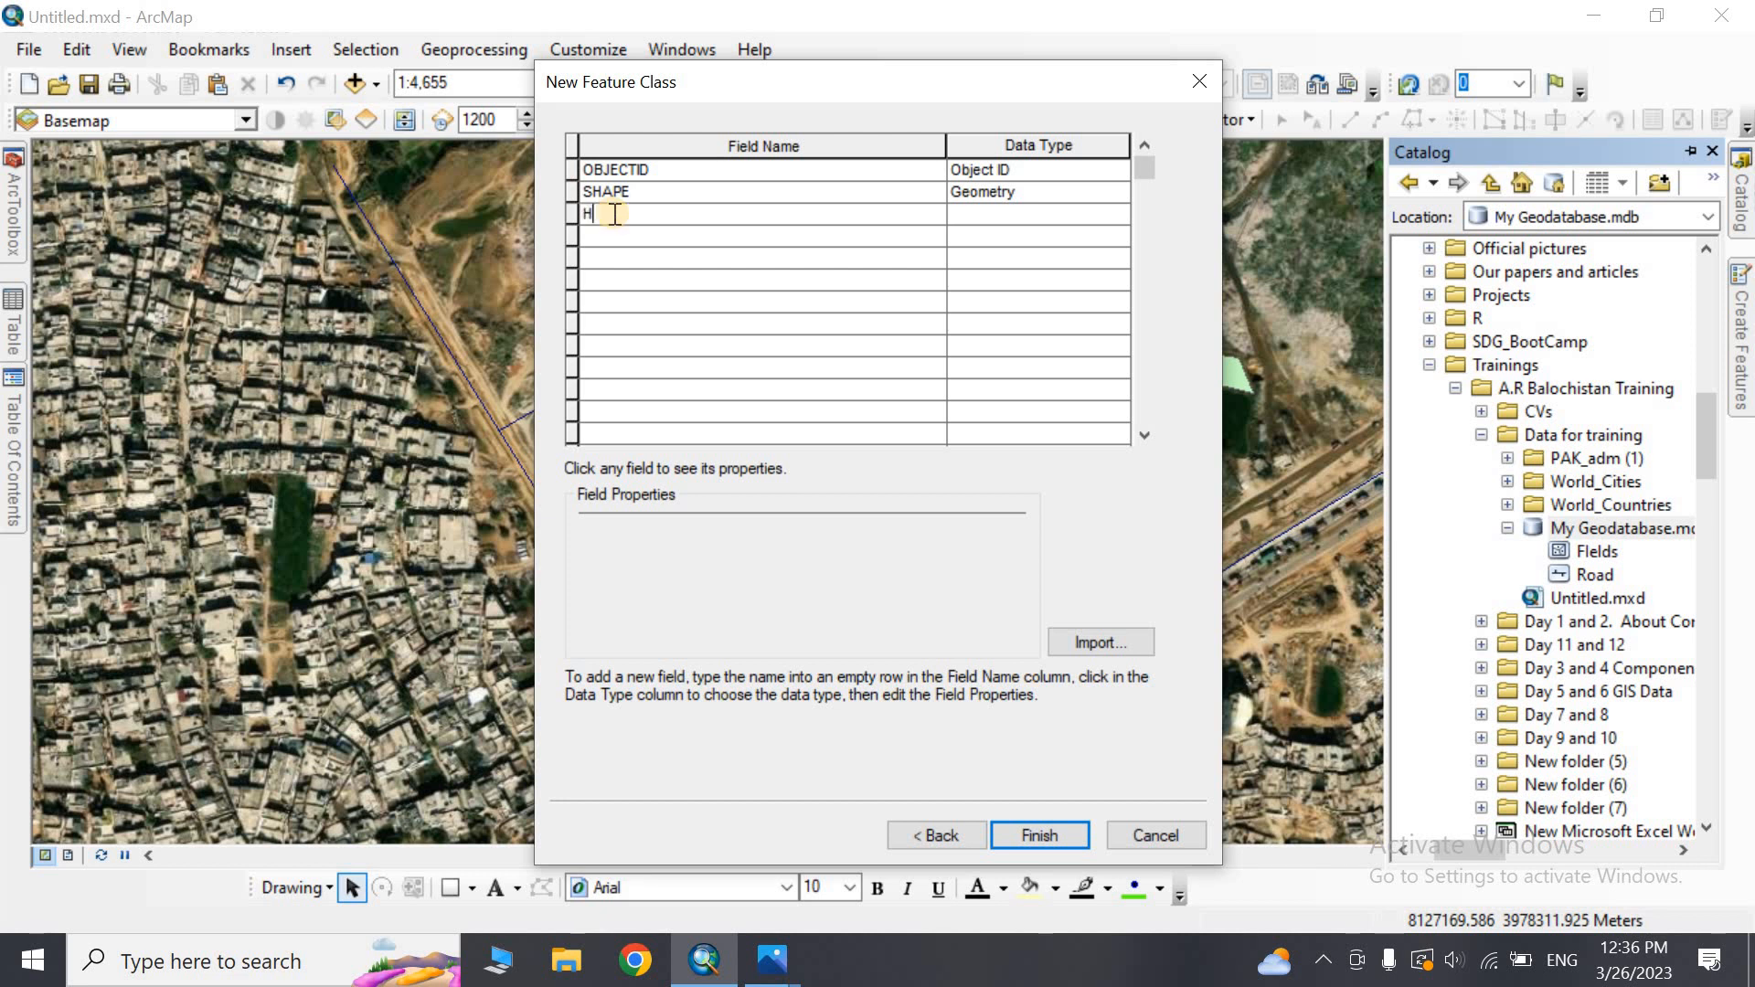
type("ouse Owner")
left_click(973, 216)
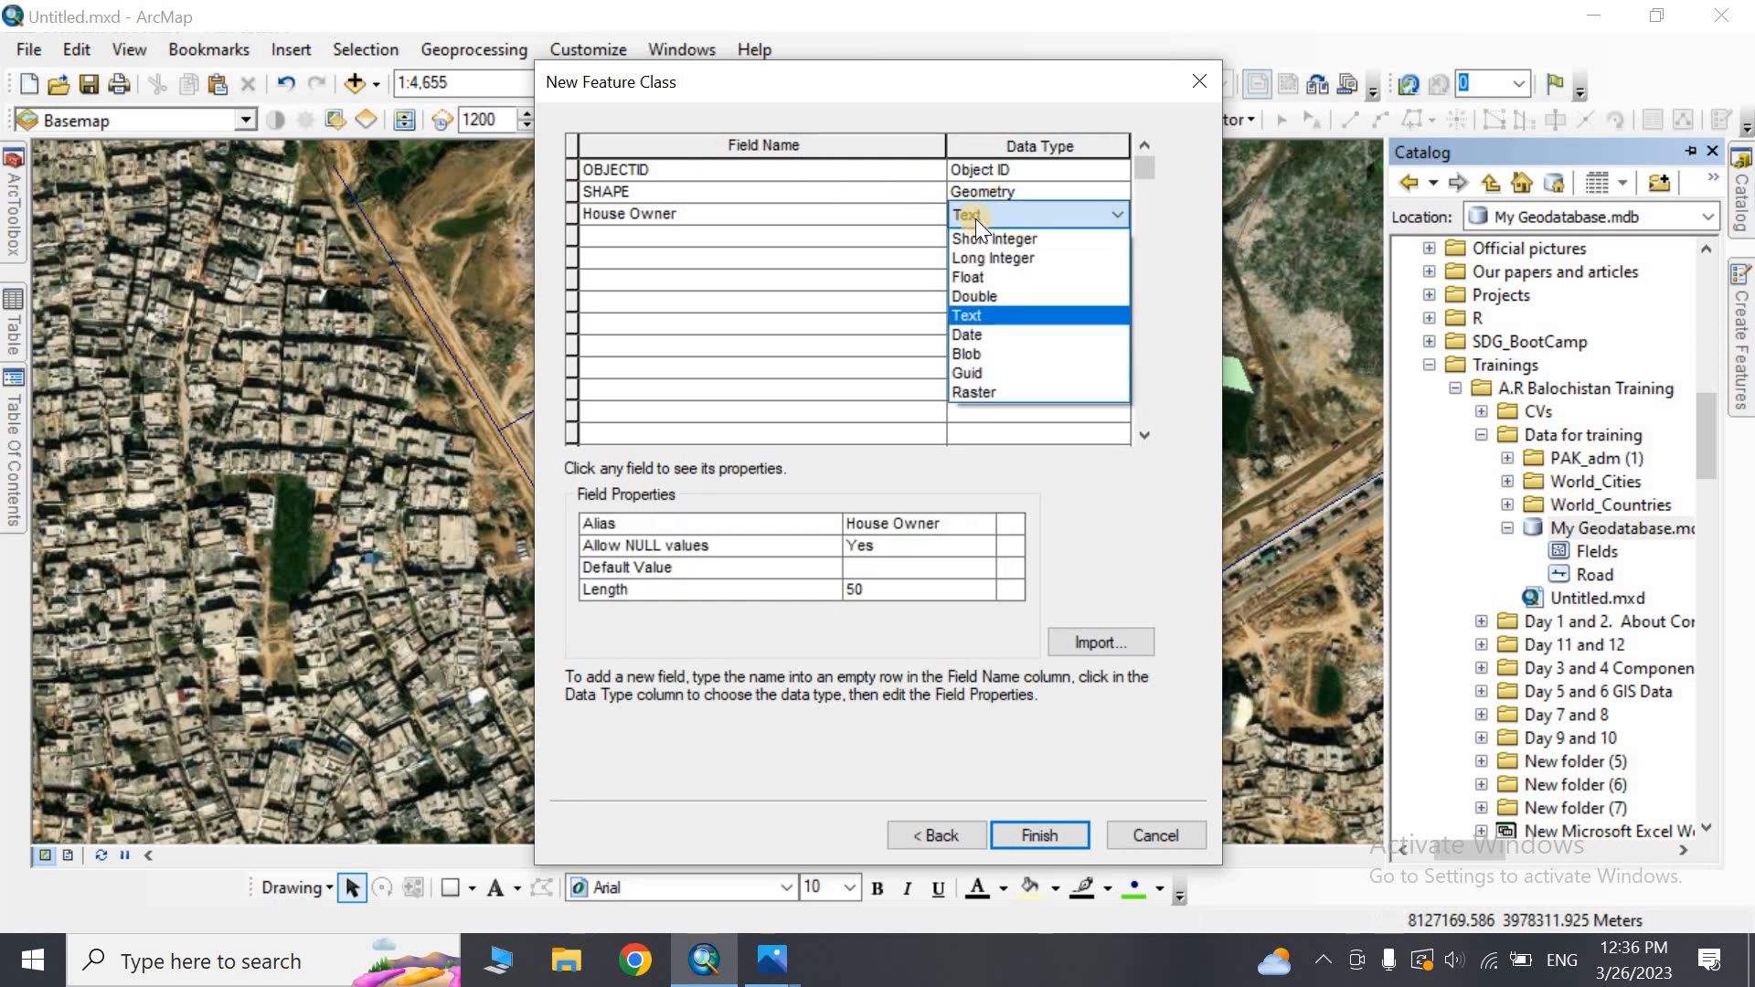
left_click(976, 212)
Add two more fields, Pop and Area, both with the Double data type
left_click(689, 236)
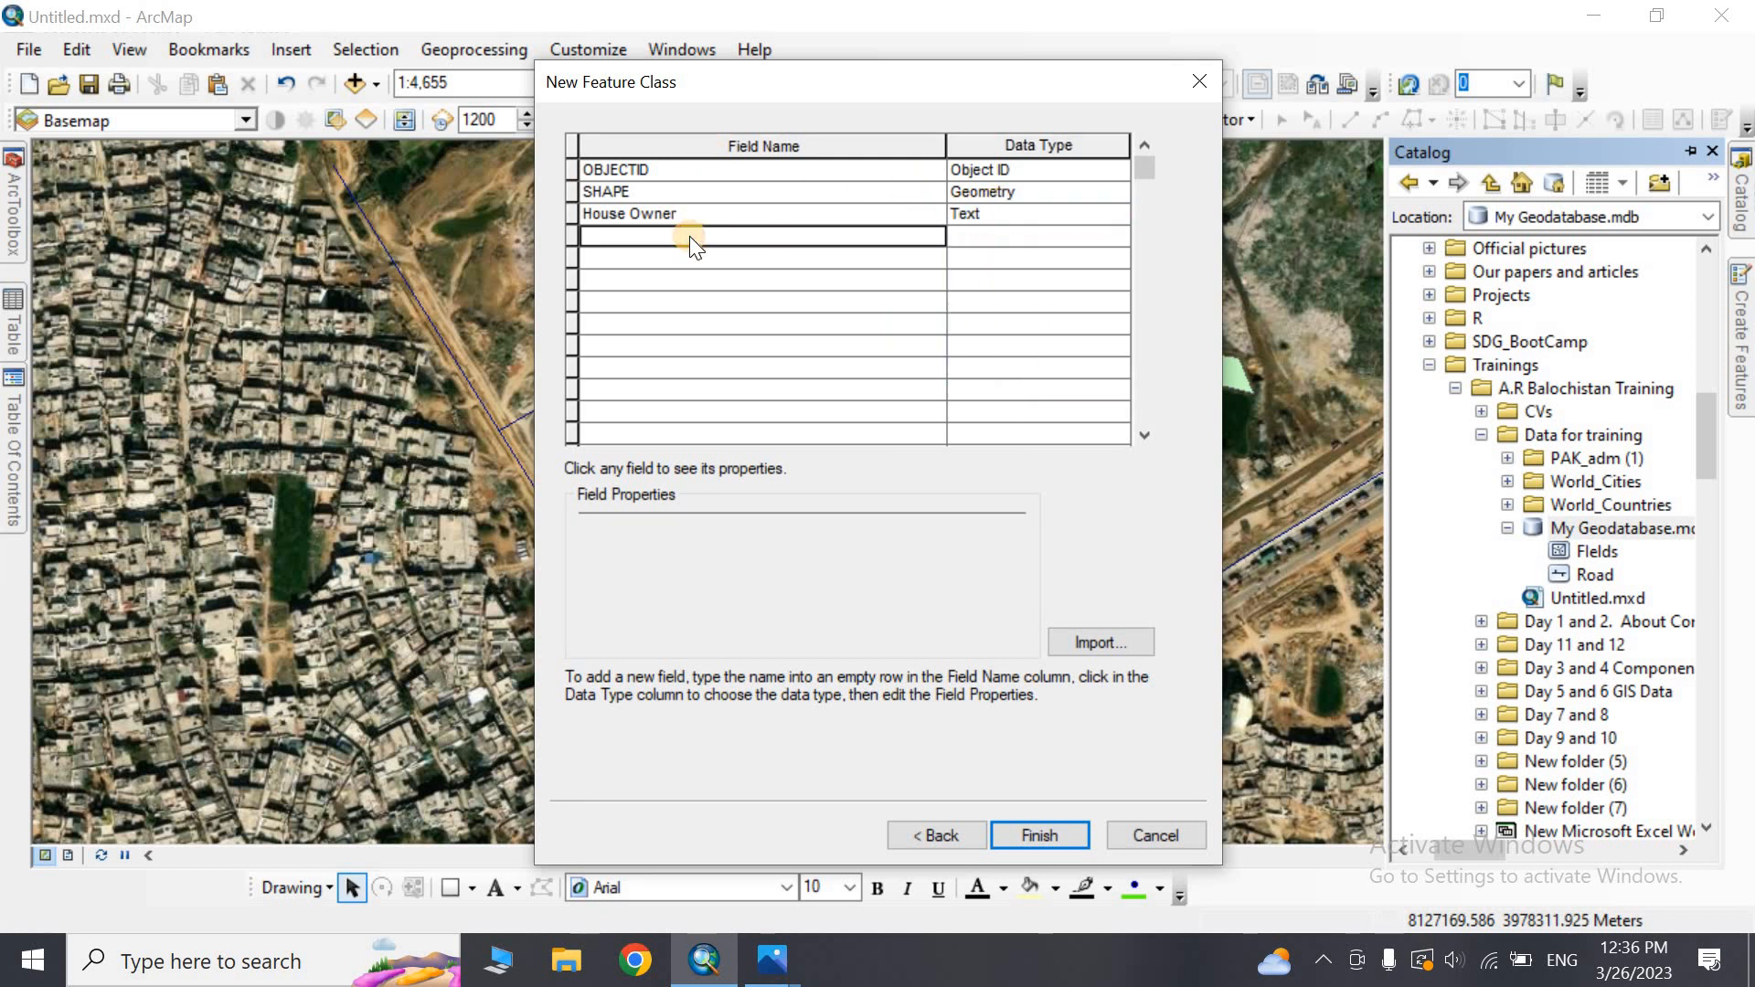
type("Pop")
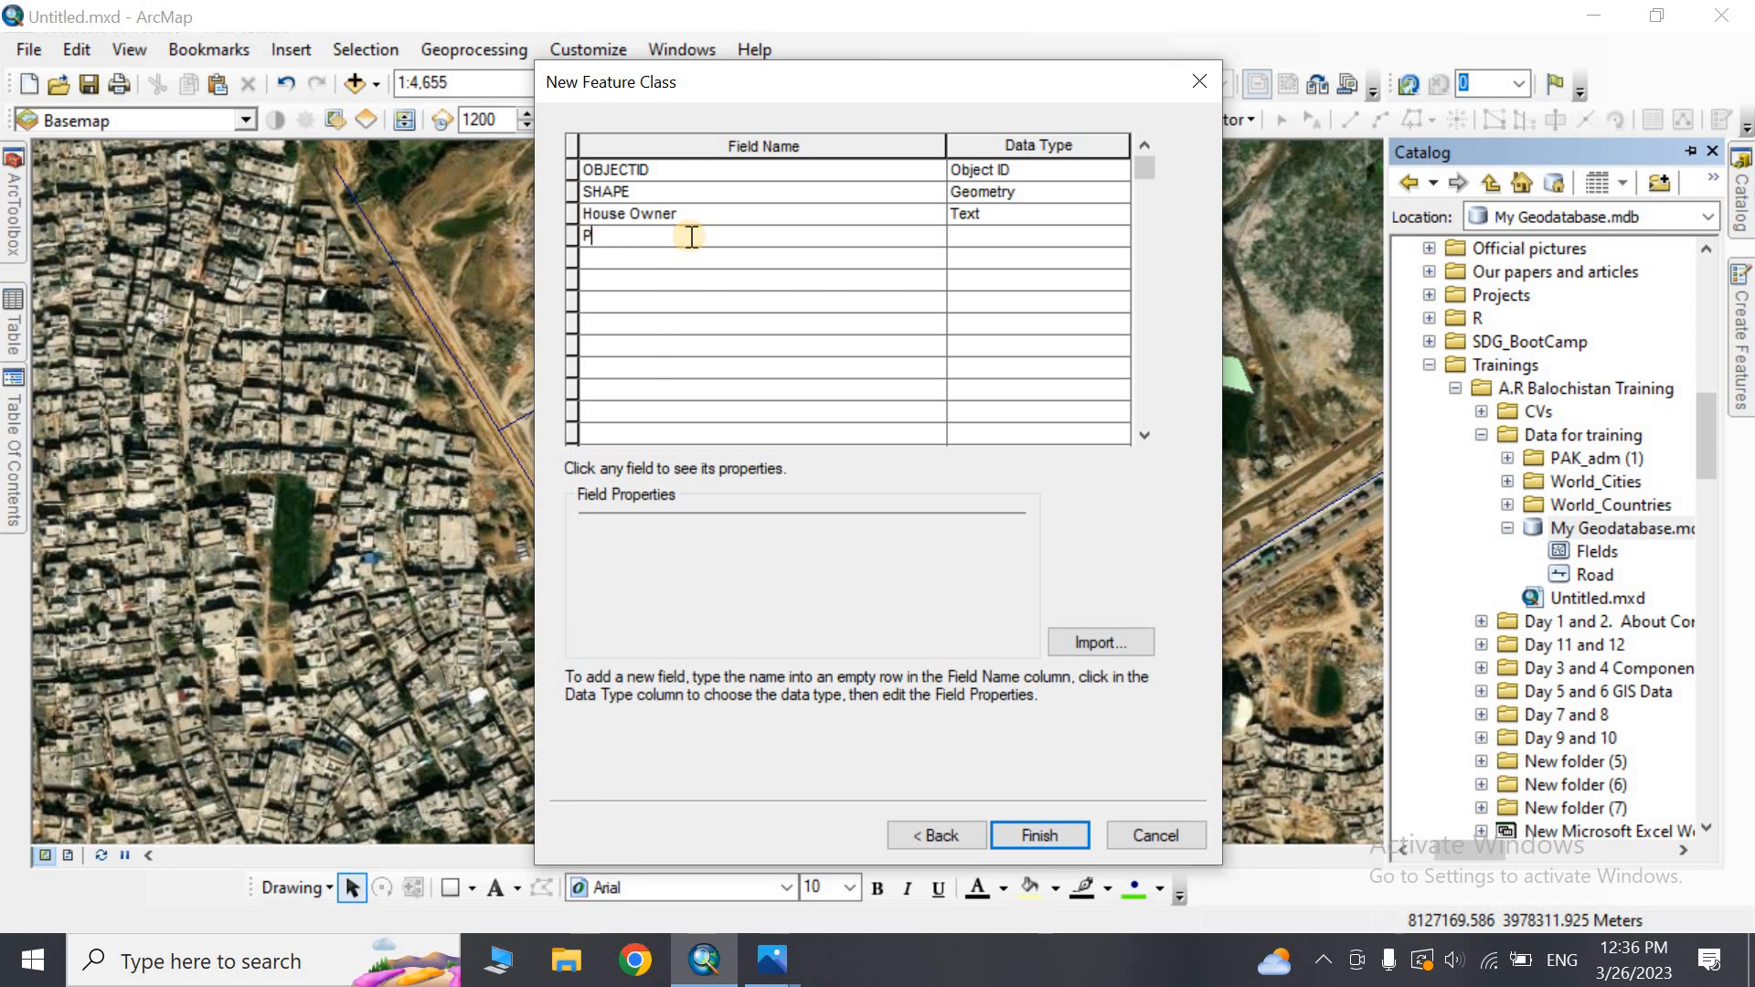
left_click(1000, 235)
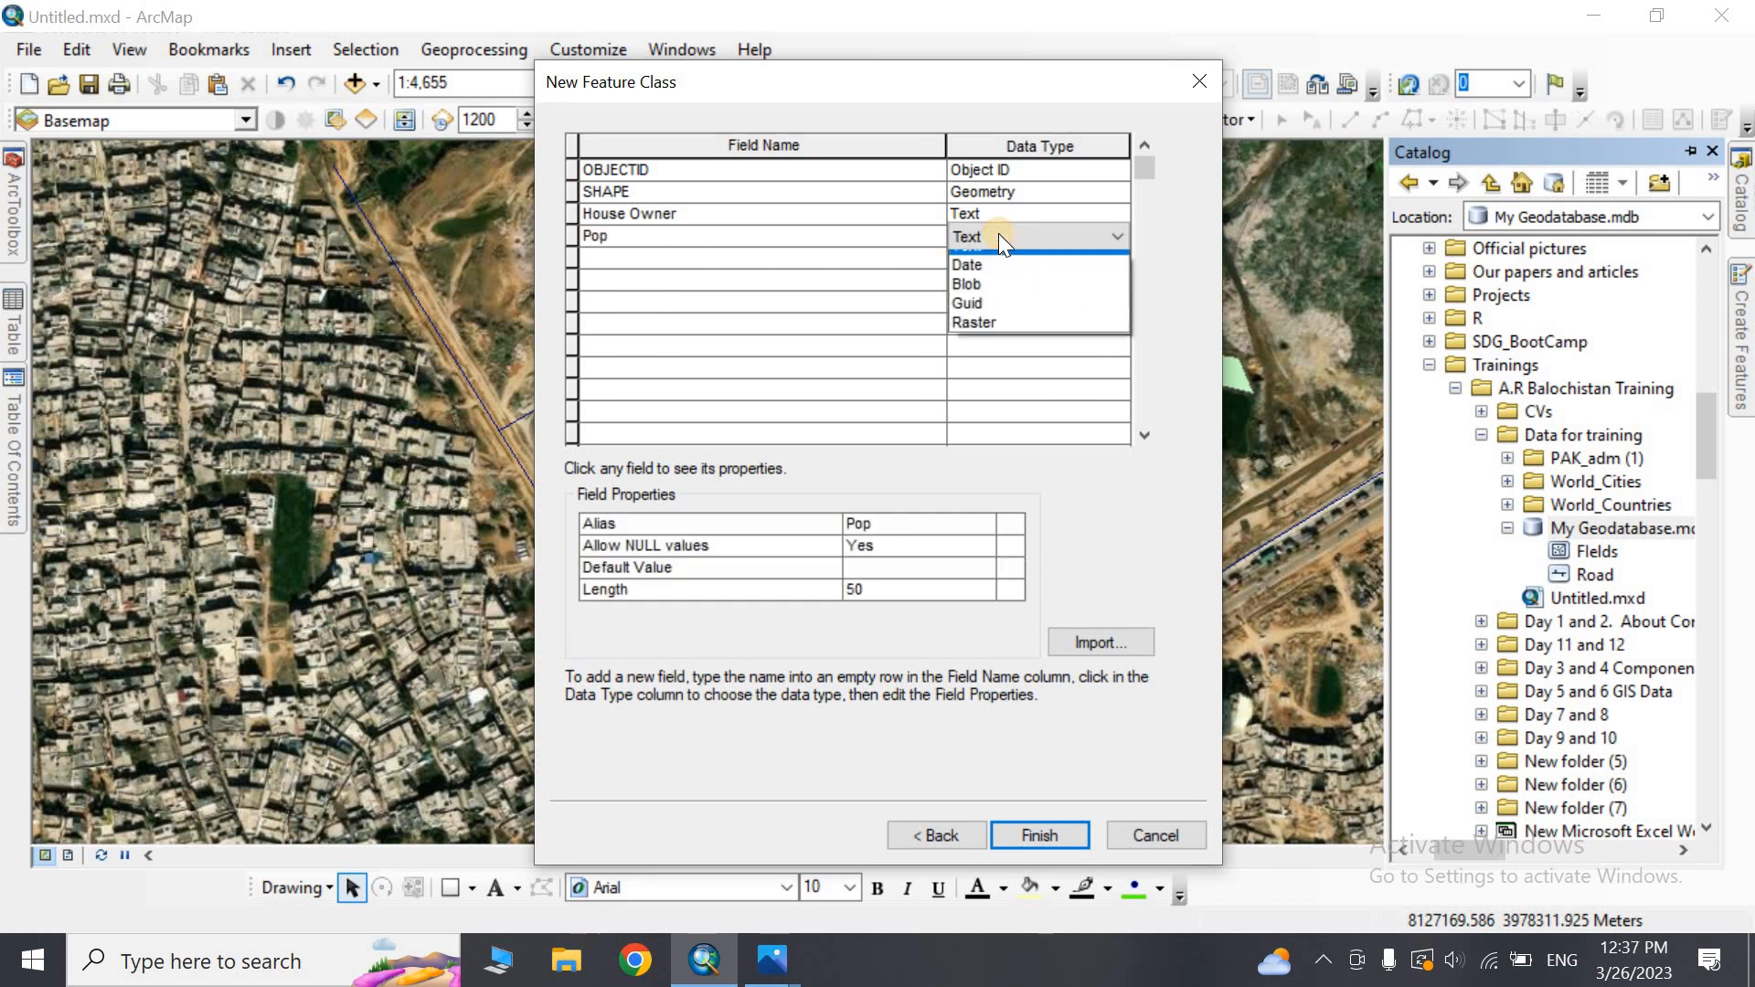
left_click(734, 256)
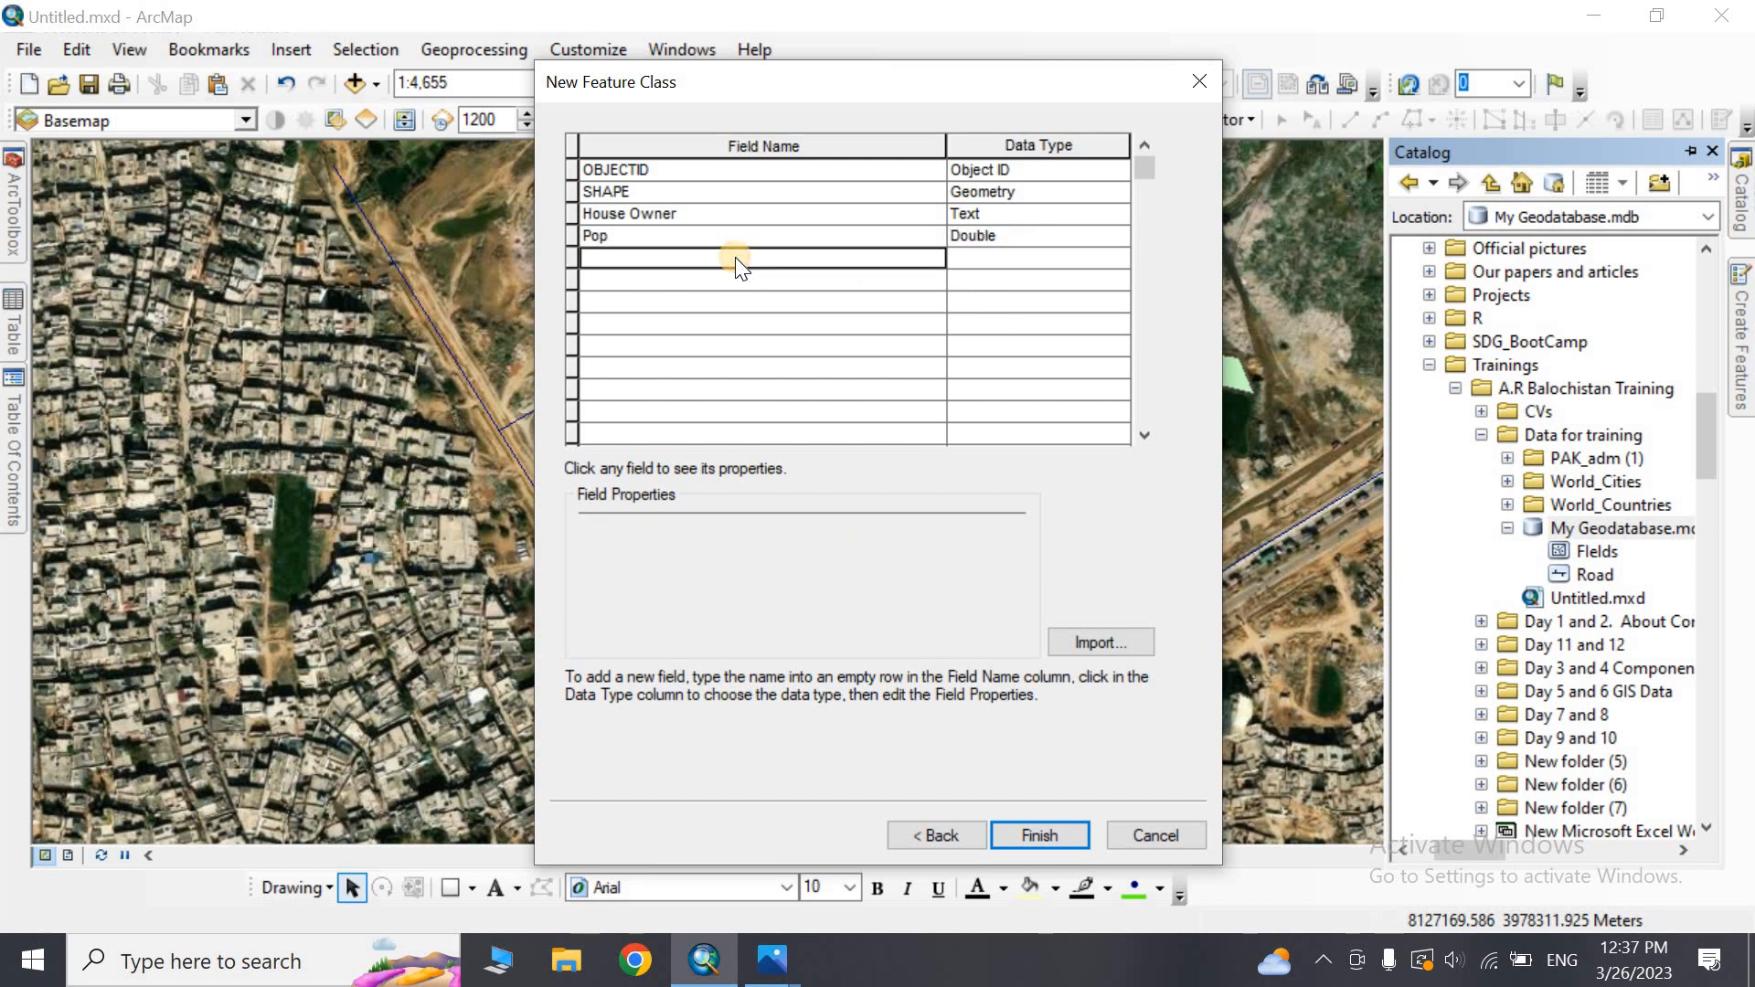
type("Area")
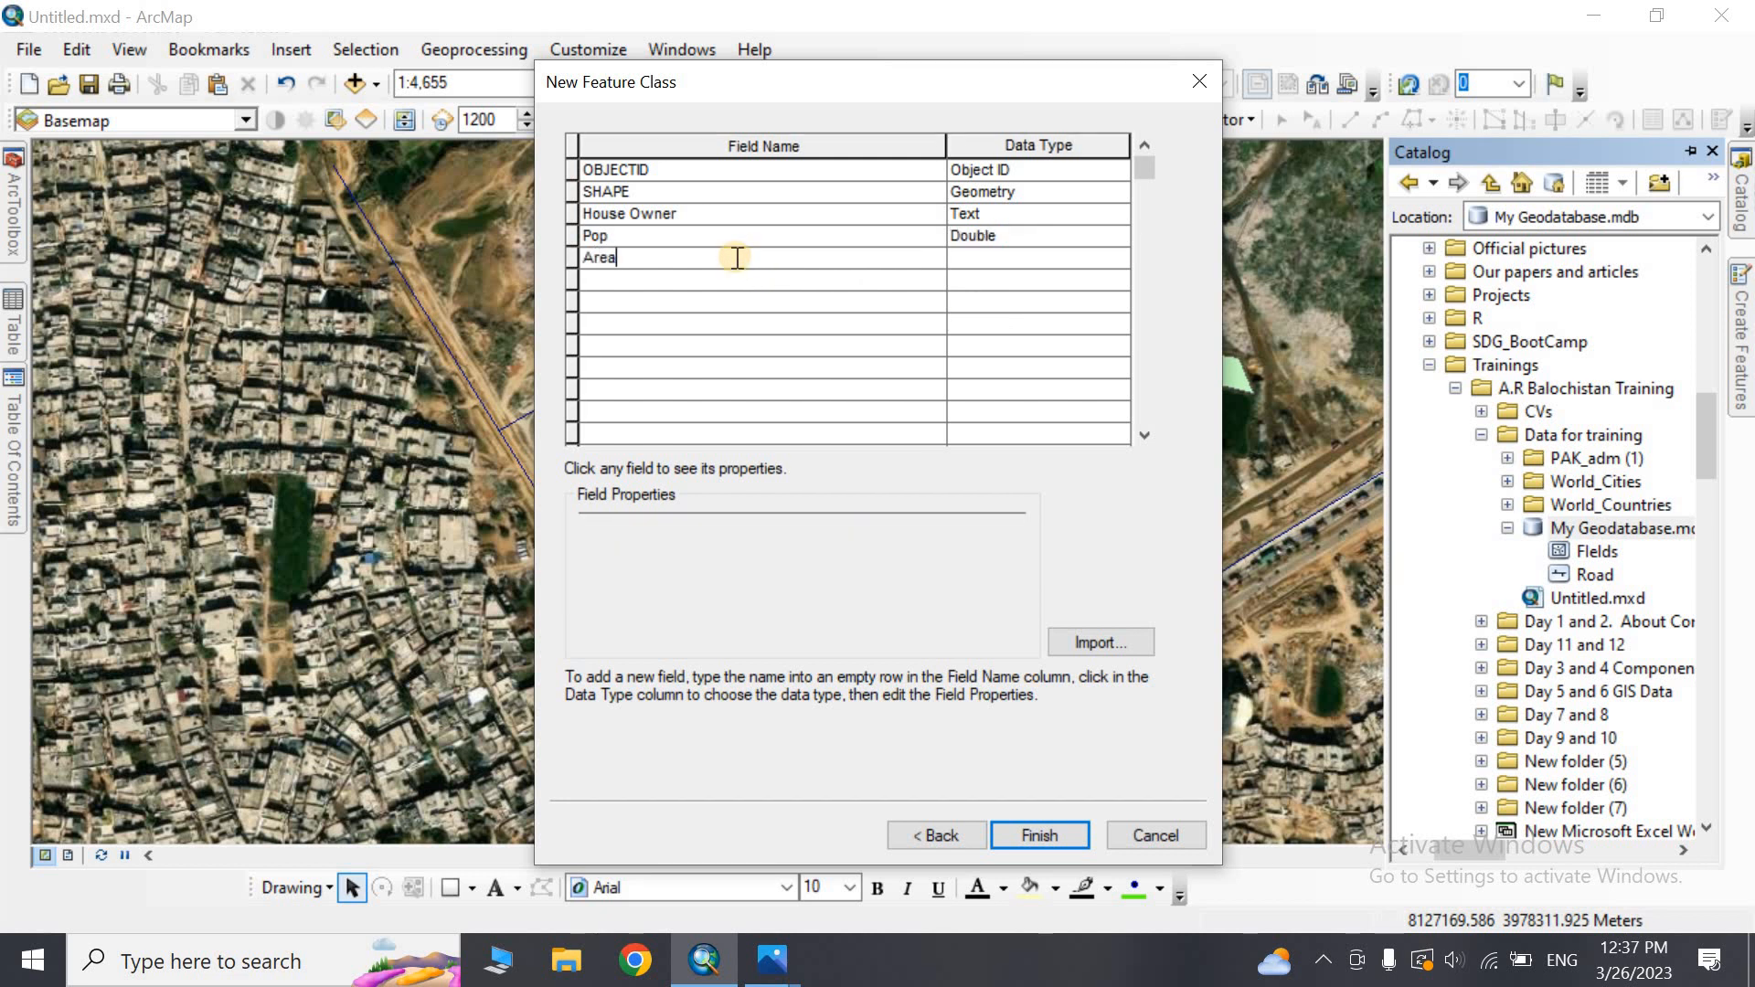
left_click(1025, 257)
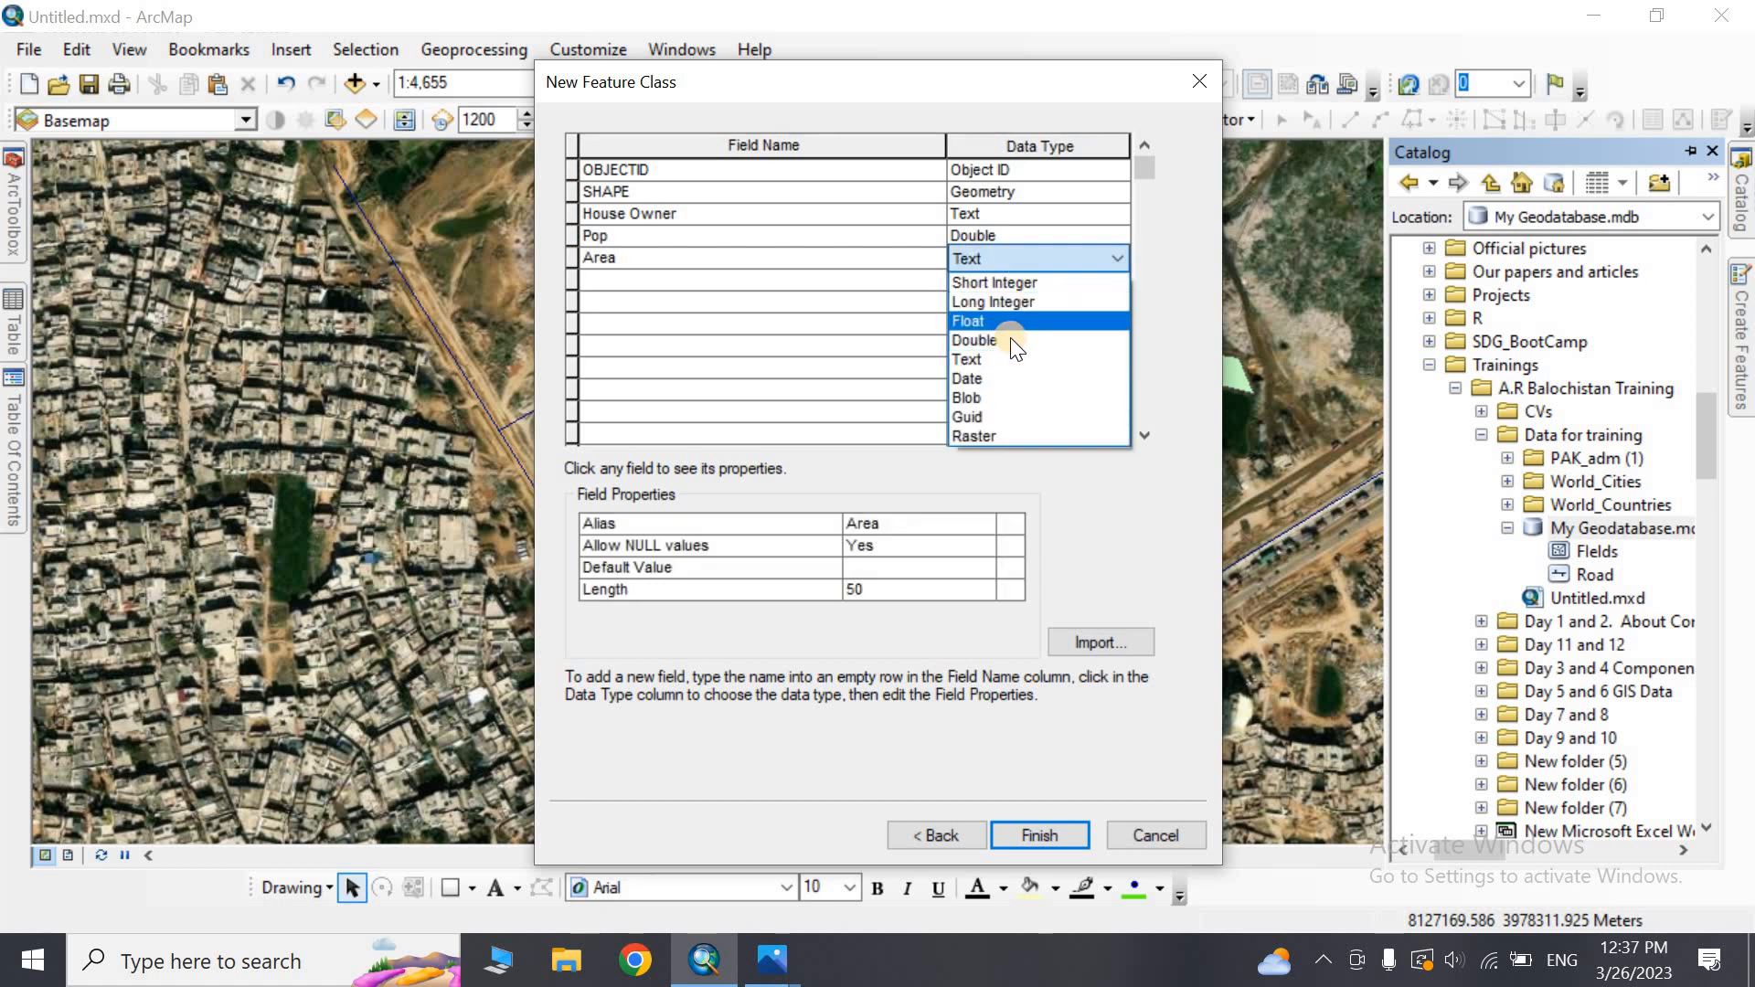
left_click(1009, 334)
left_click(665, 278)
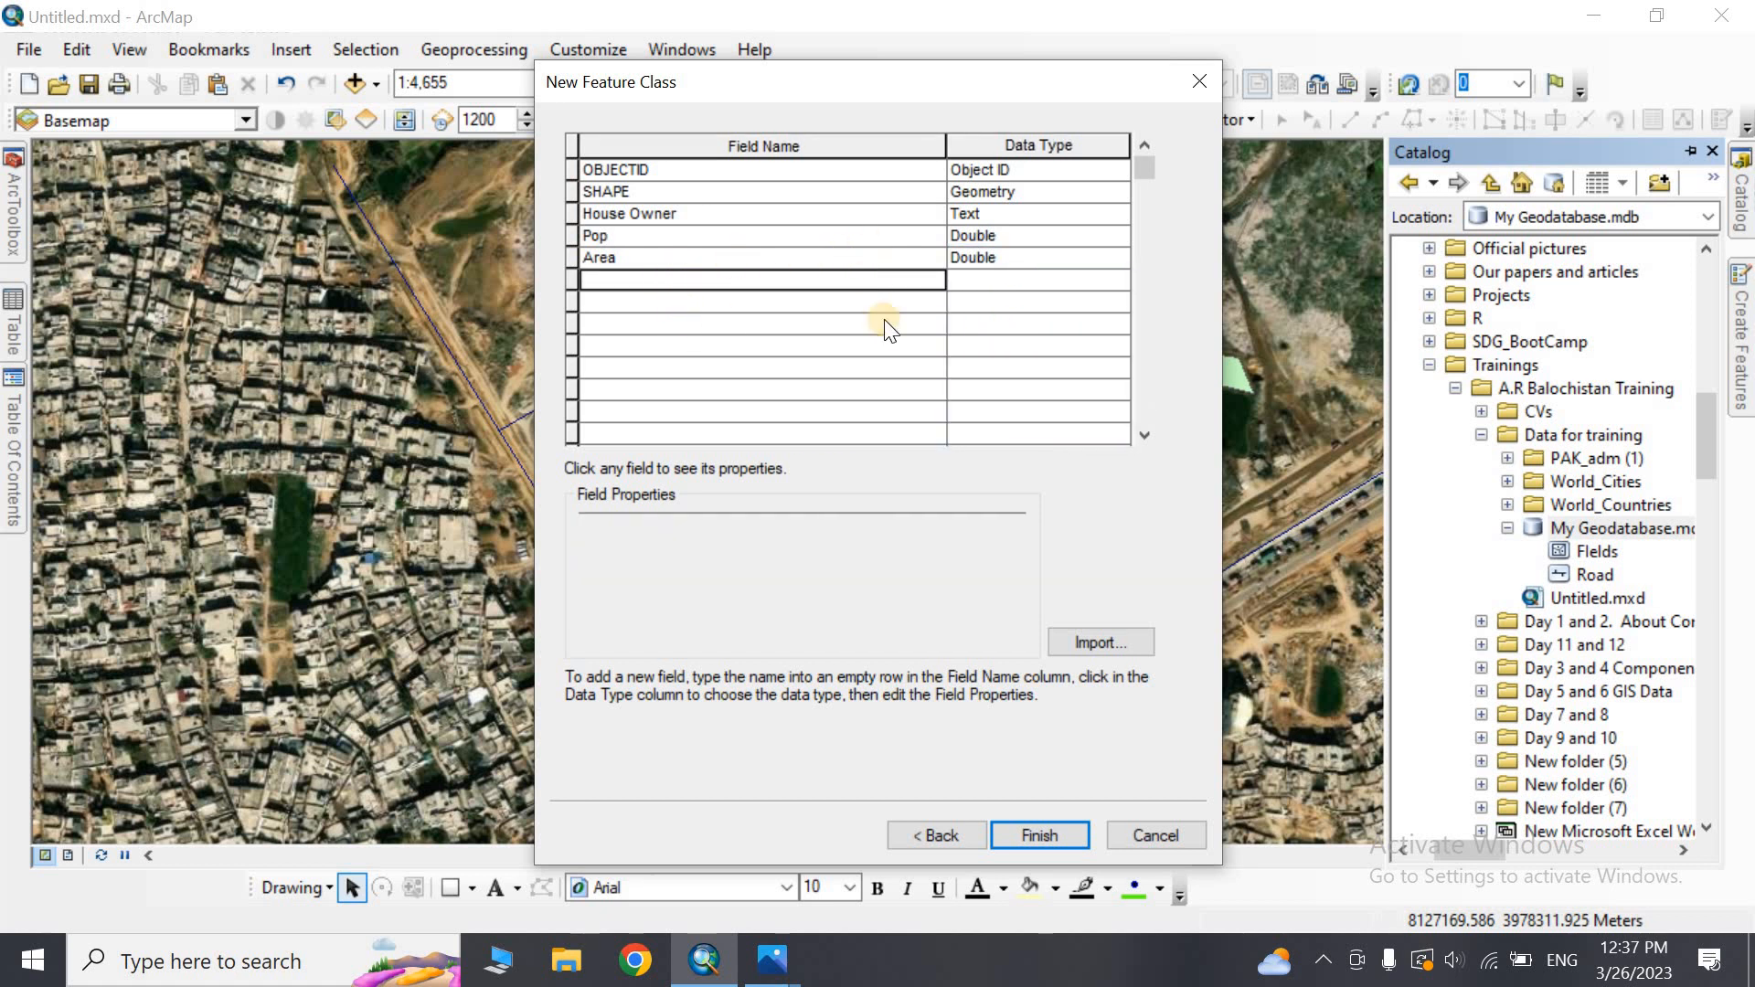
Finish creating the House feature class and accept the automatic renaming of the owner field to House_Owner
left_click(1053, 834)
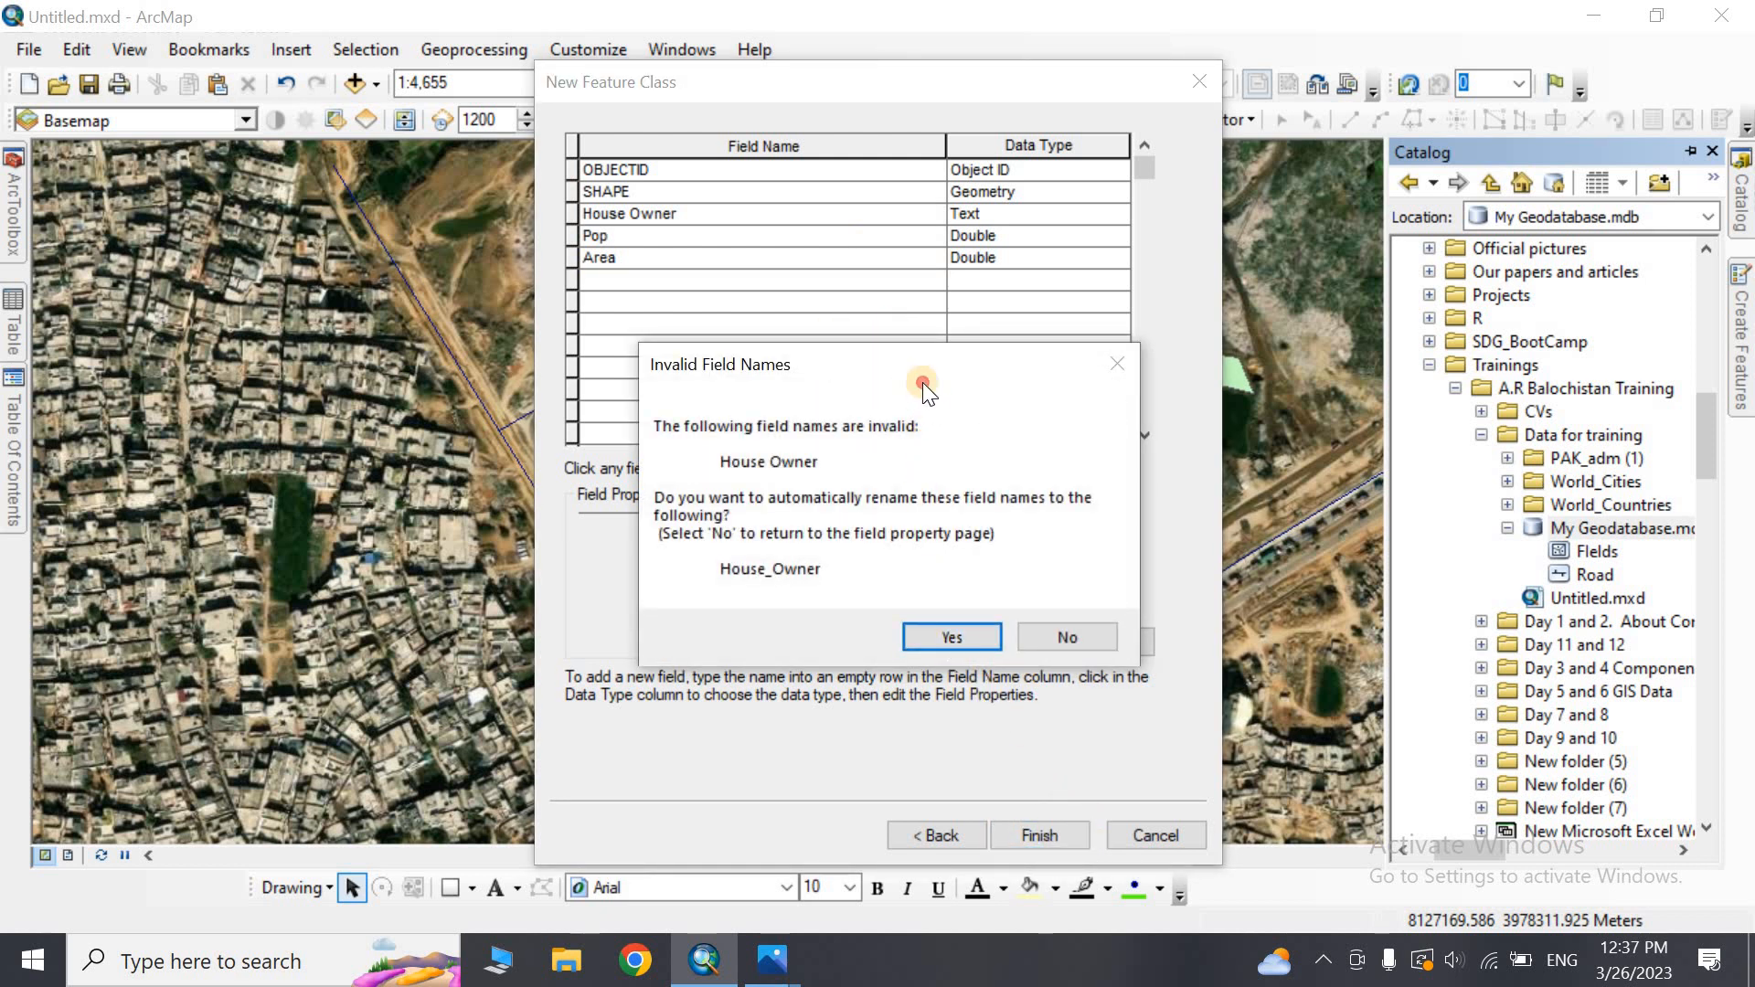
left_click_drag(923, 382, 961, 410)
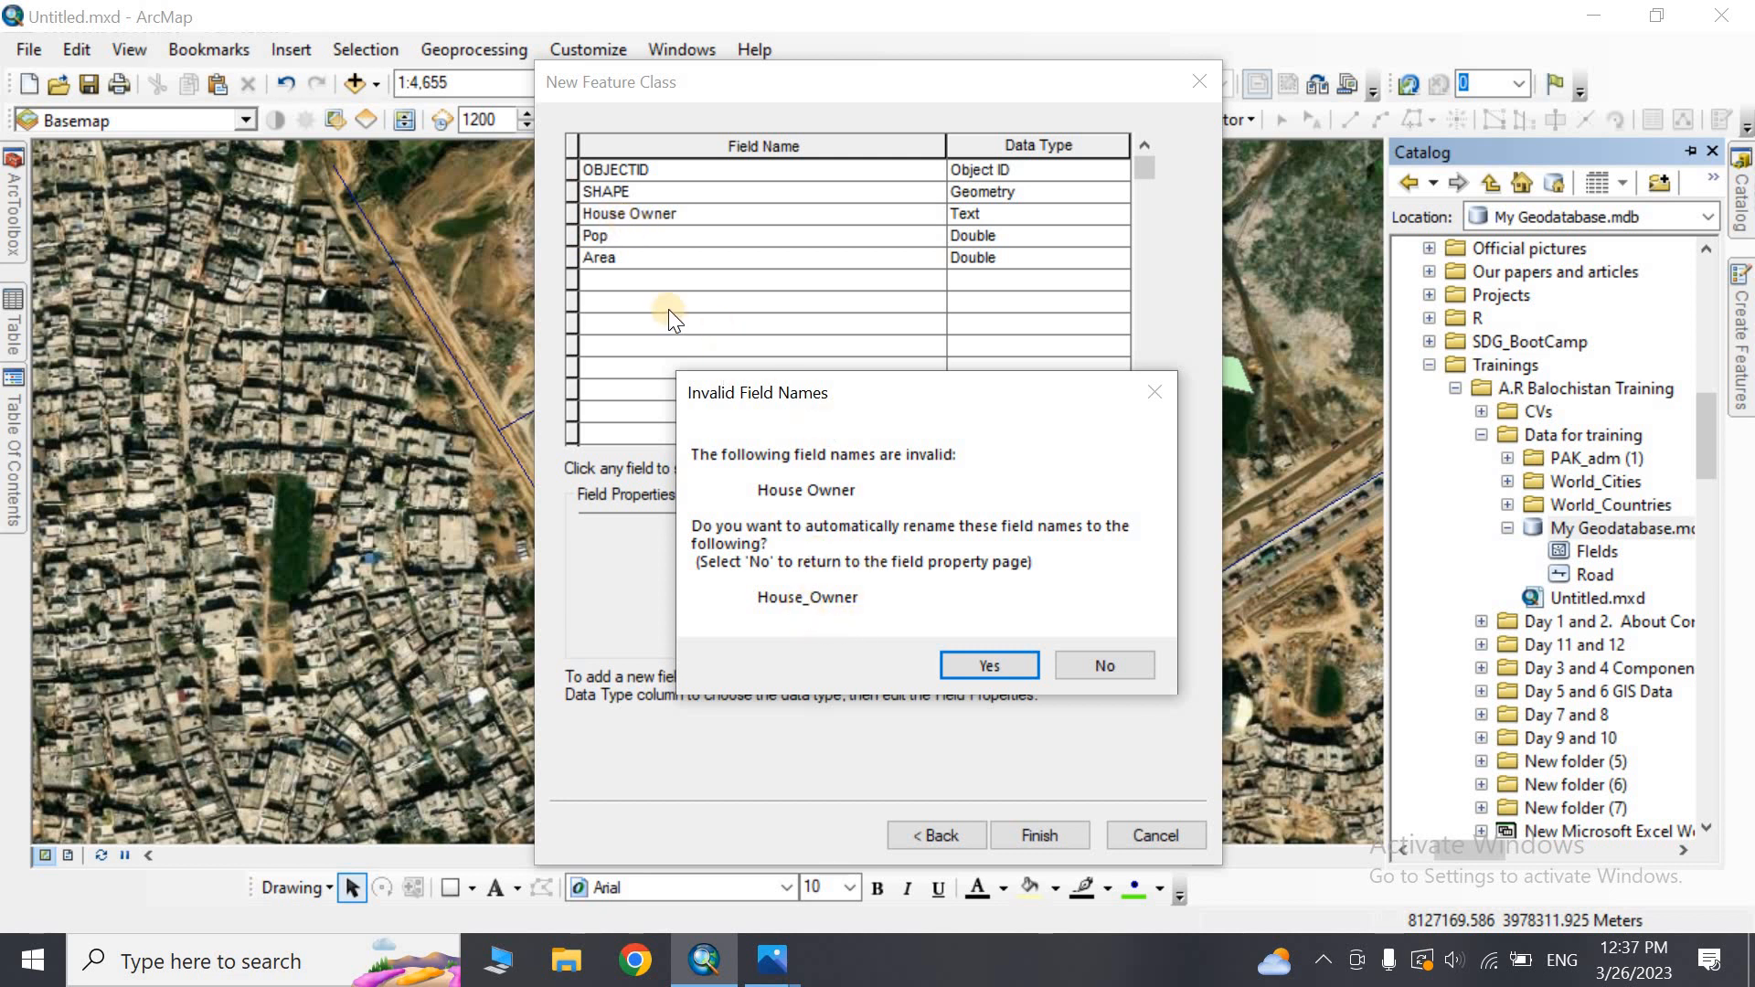
left_click(973, 666)
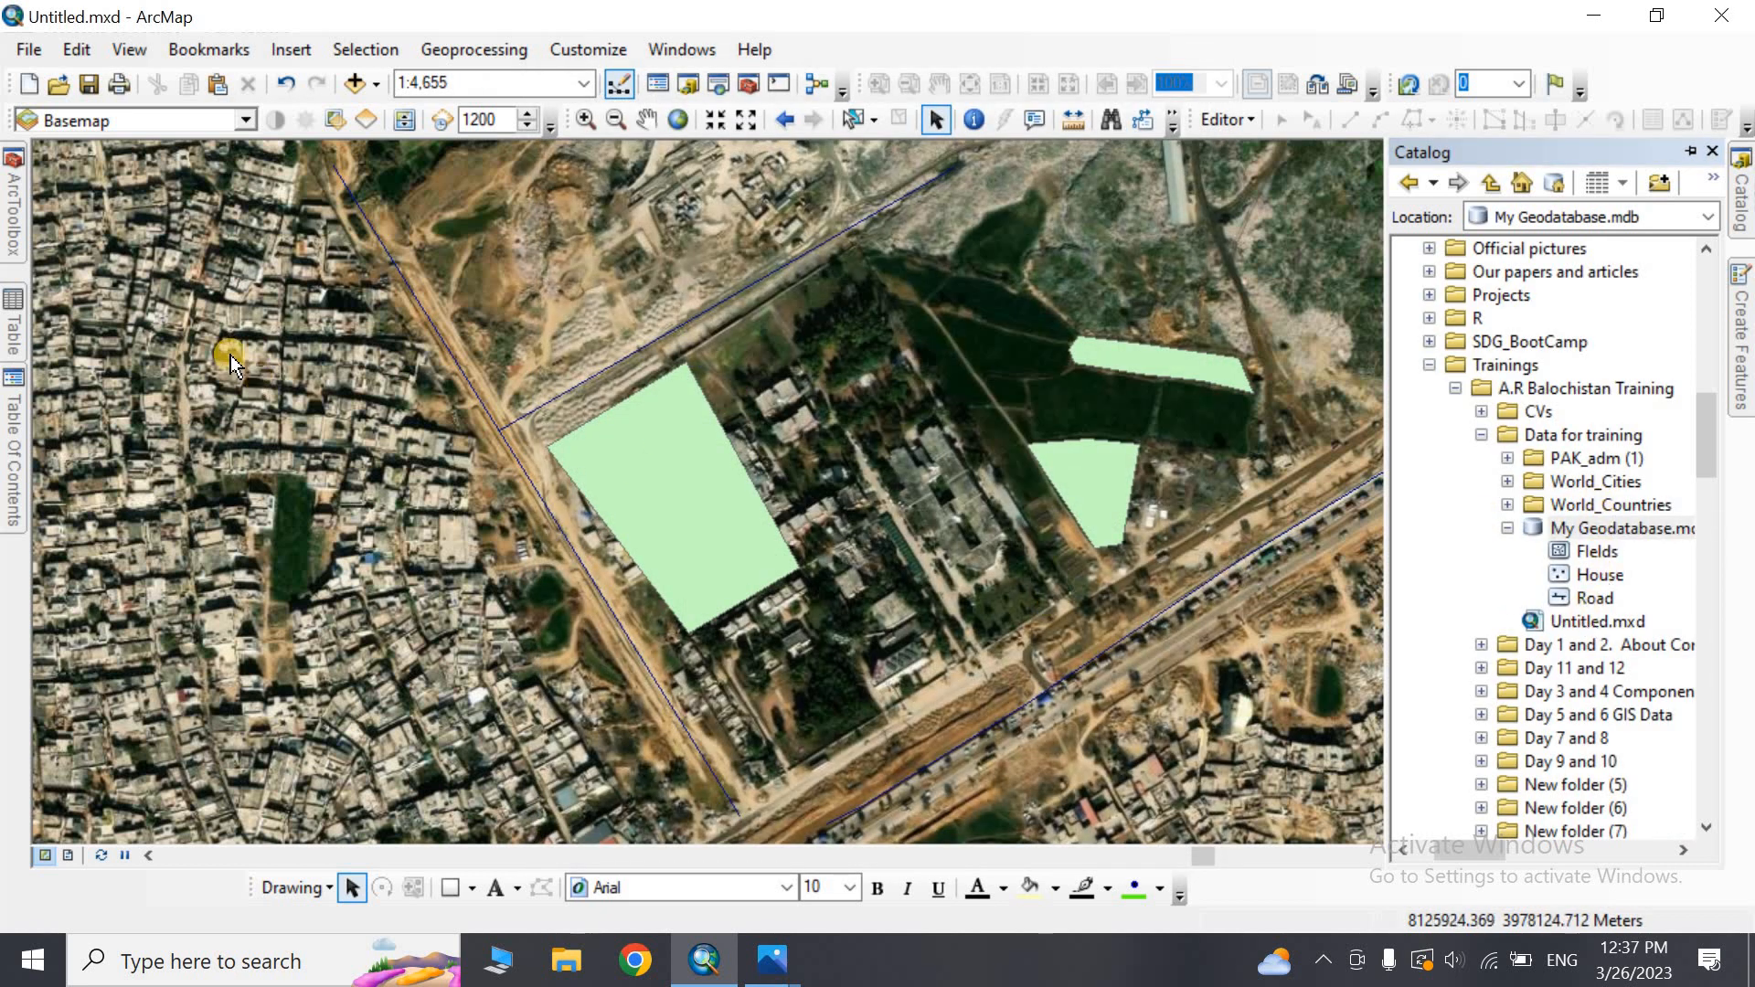
Open the attribute table of the House layer
left_click(13, 409)
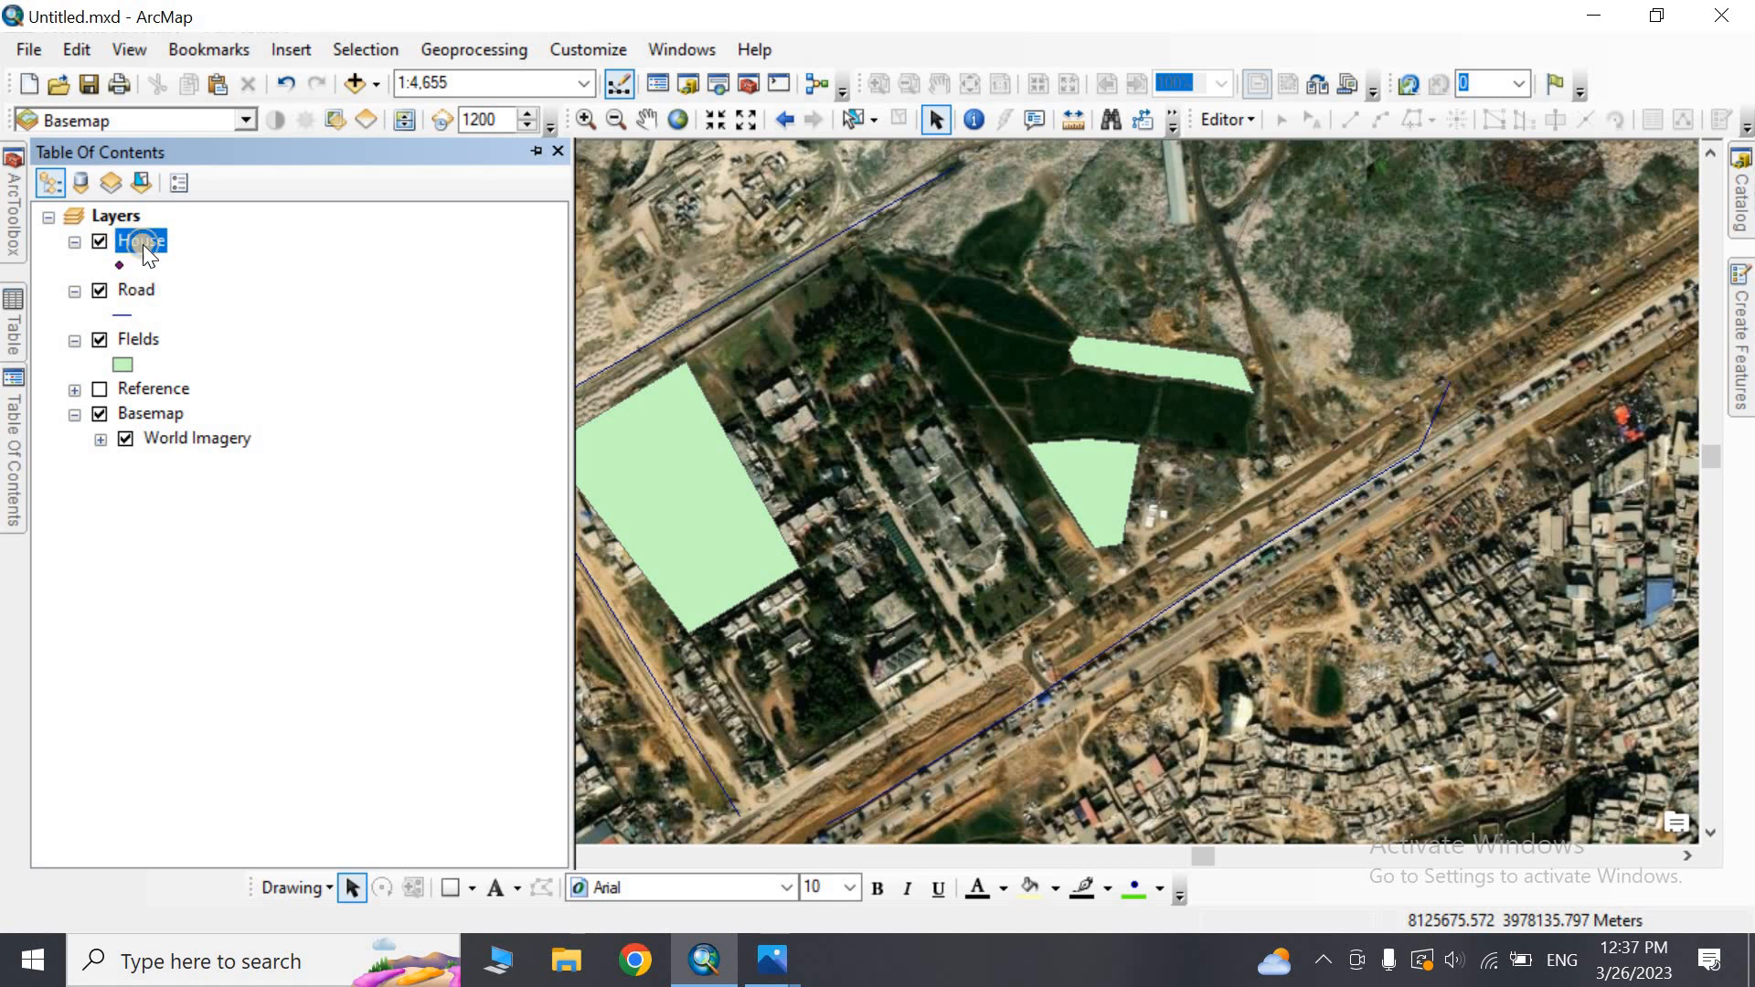
right_click(137, 243)
left_click(190, 318)
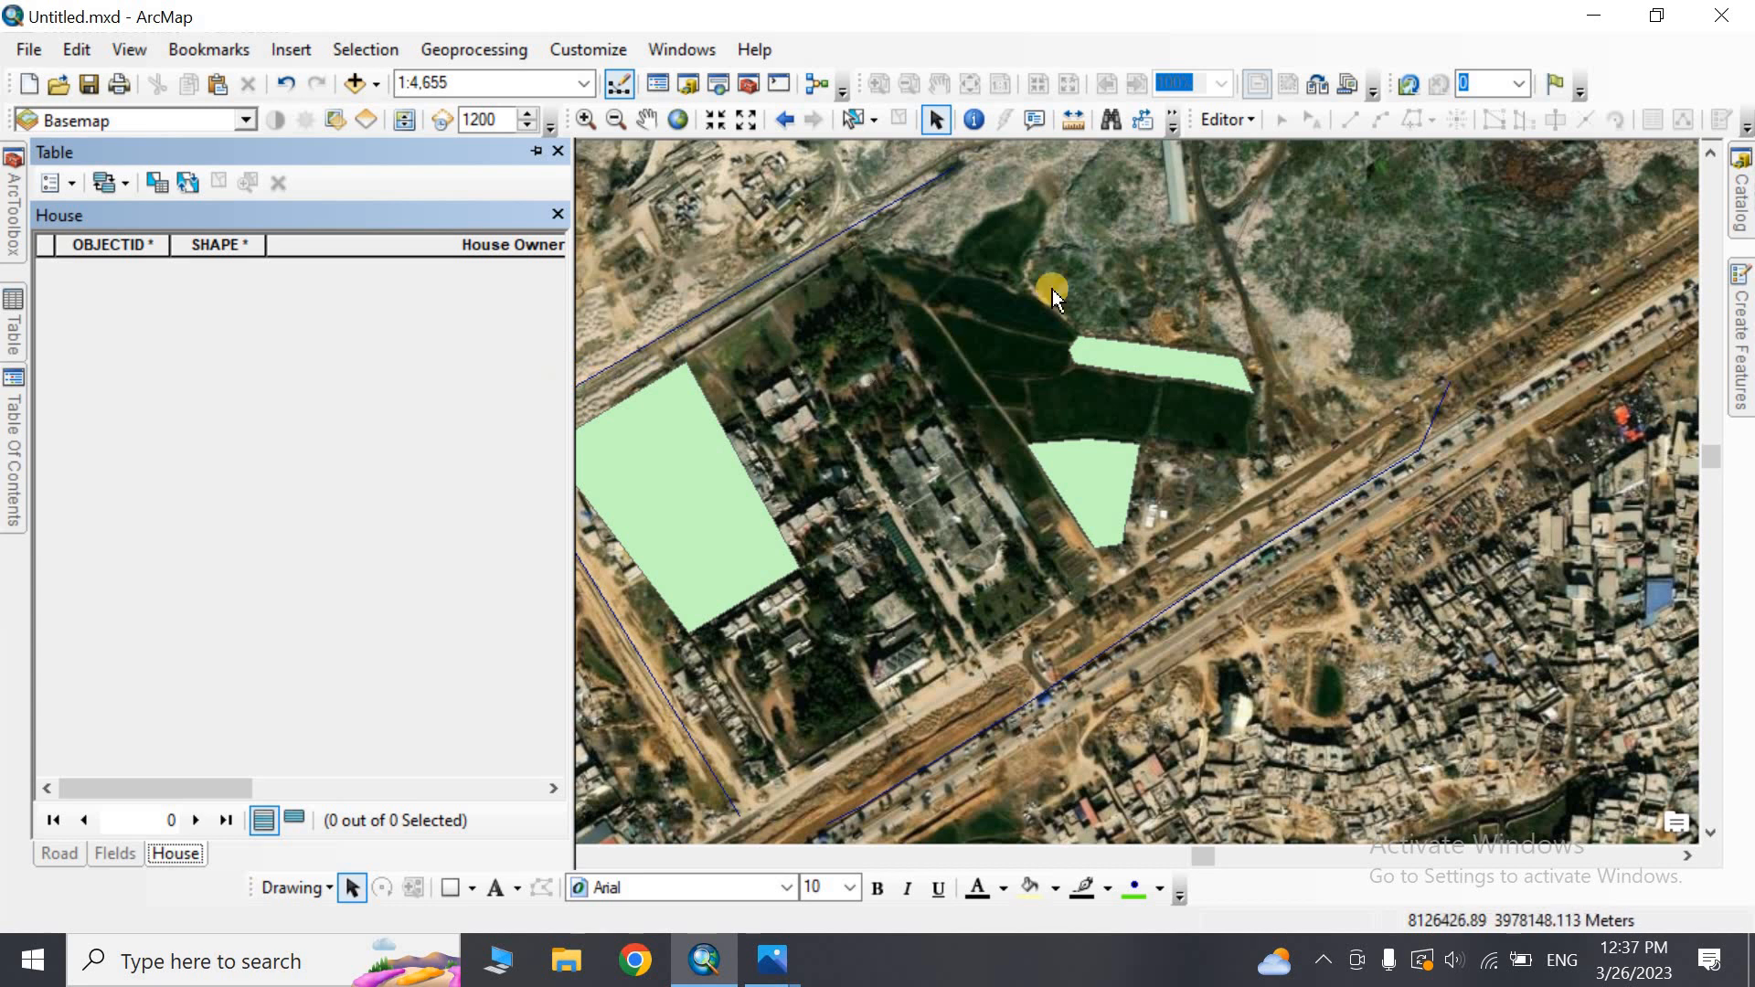
Start an edit session and continue past the spatial reference warnings for the layers
left_click(1210, 122)
left_click(1236, 156)
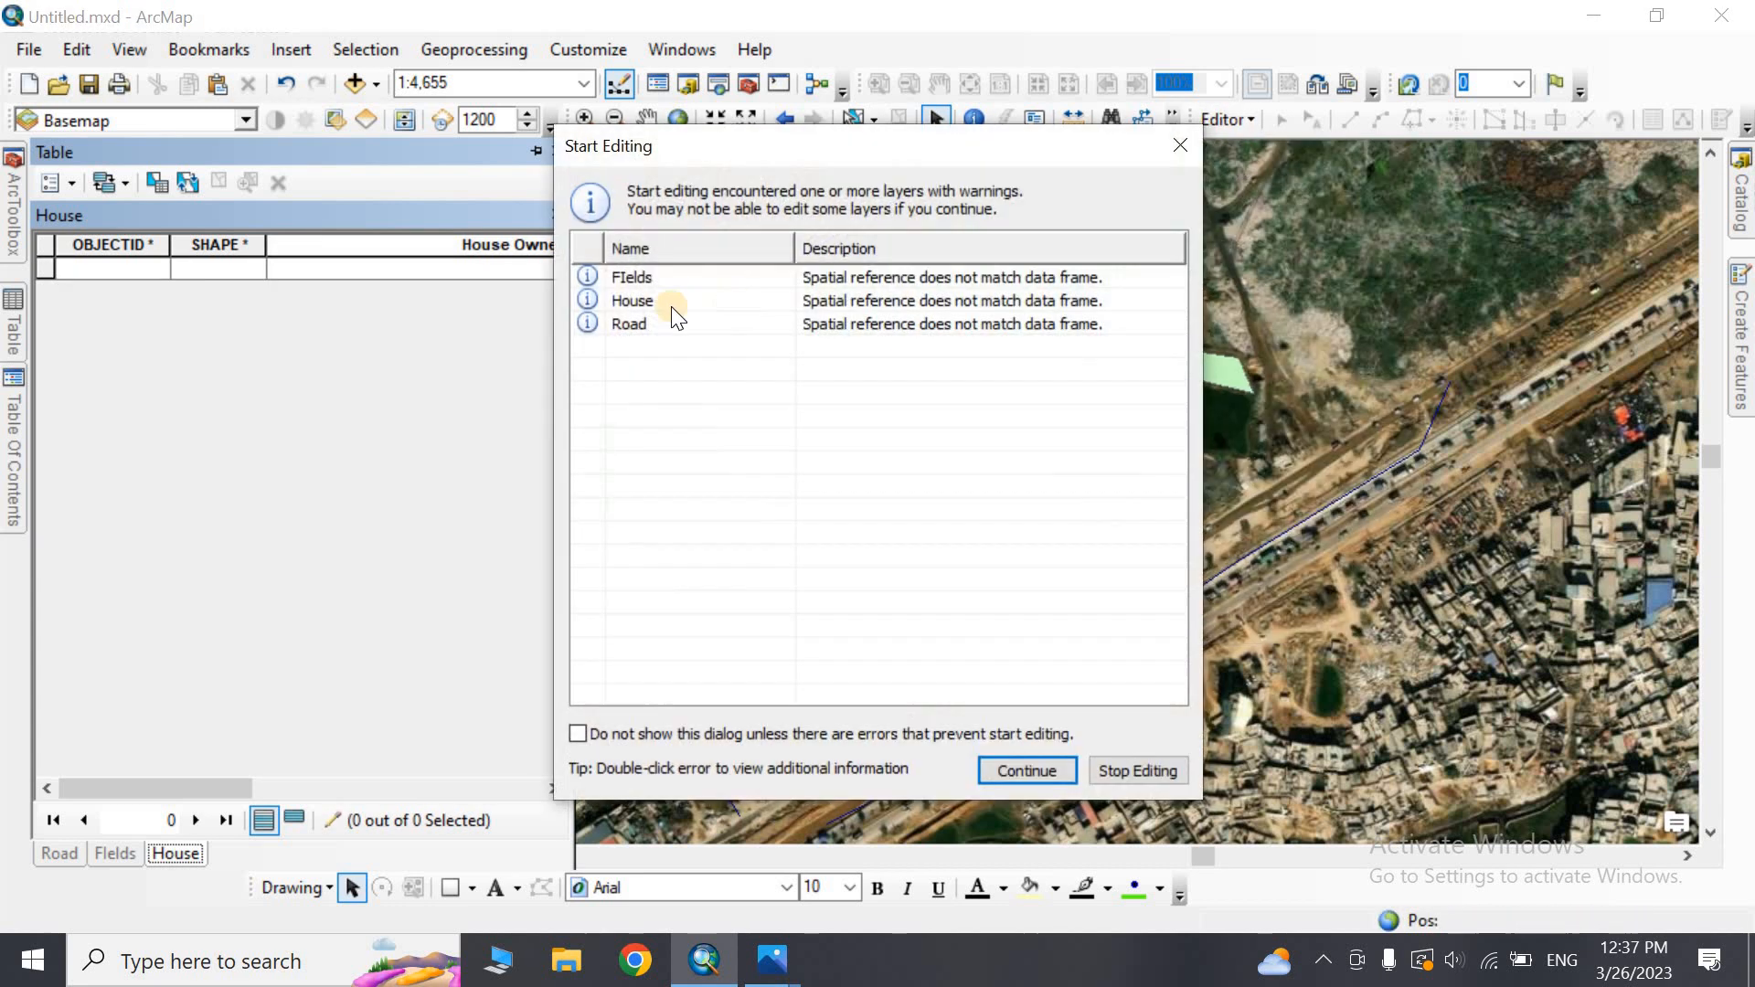
left_click(649, 300)
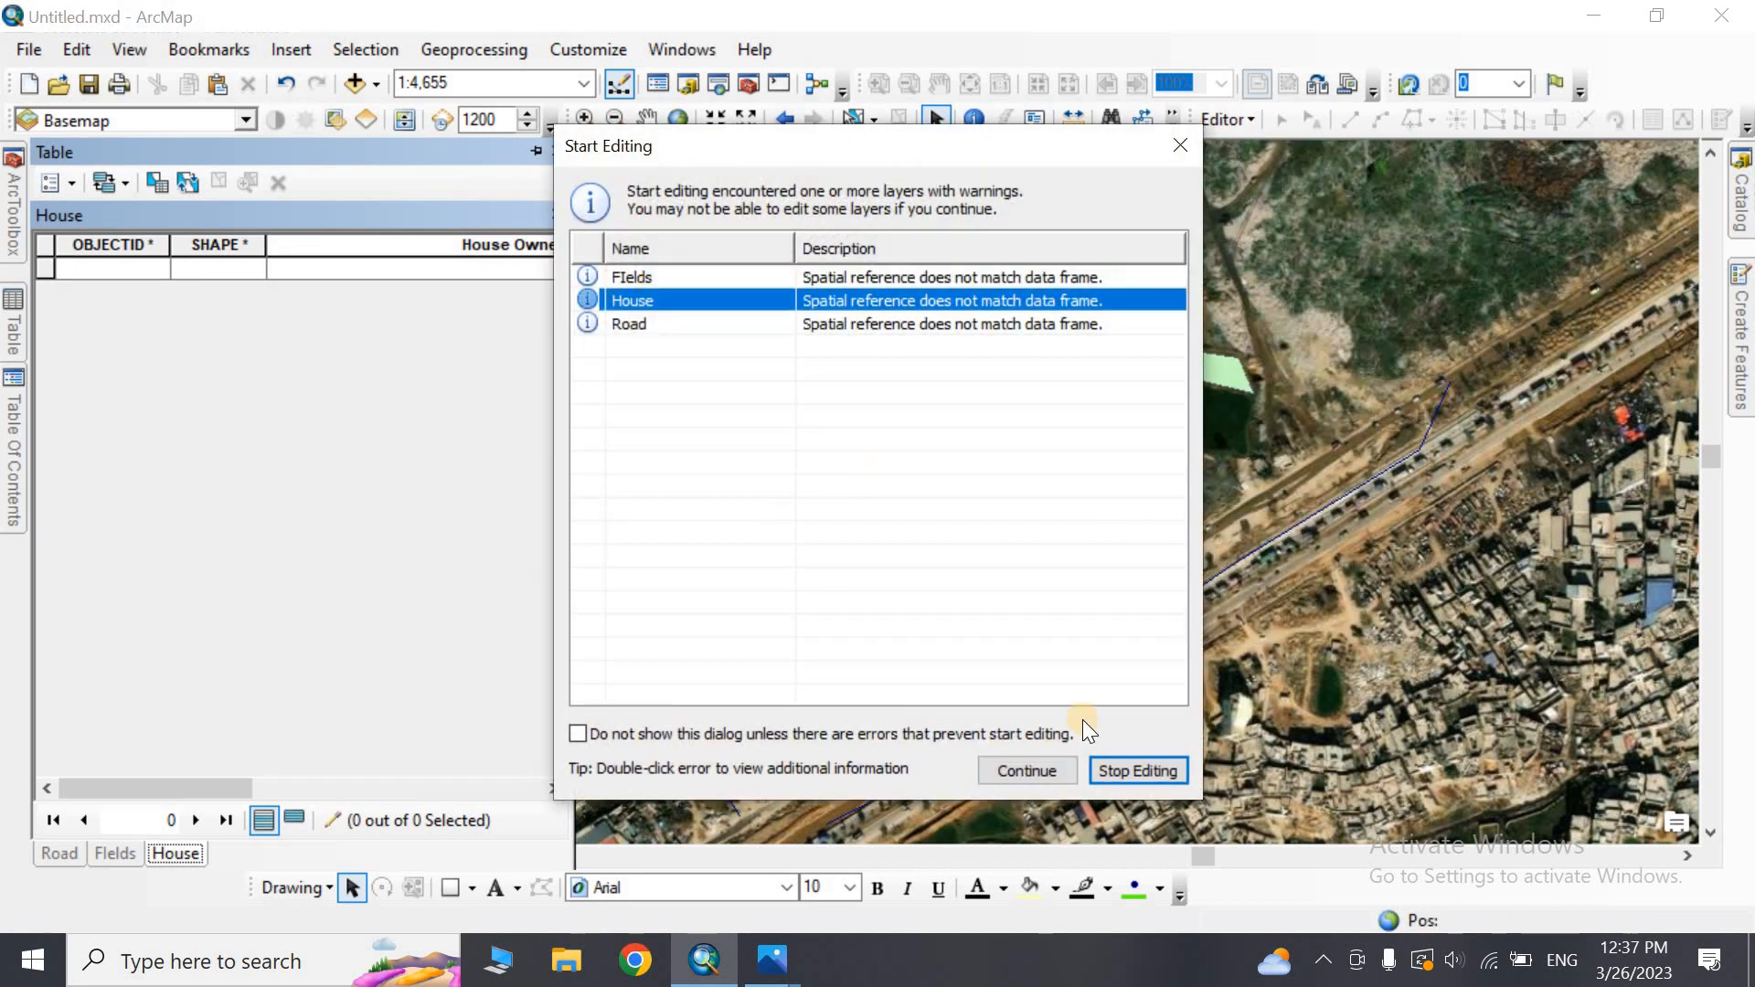
left_click(1027, 769)
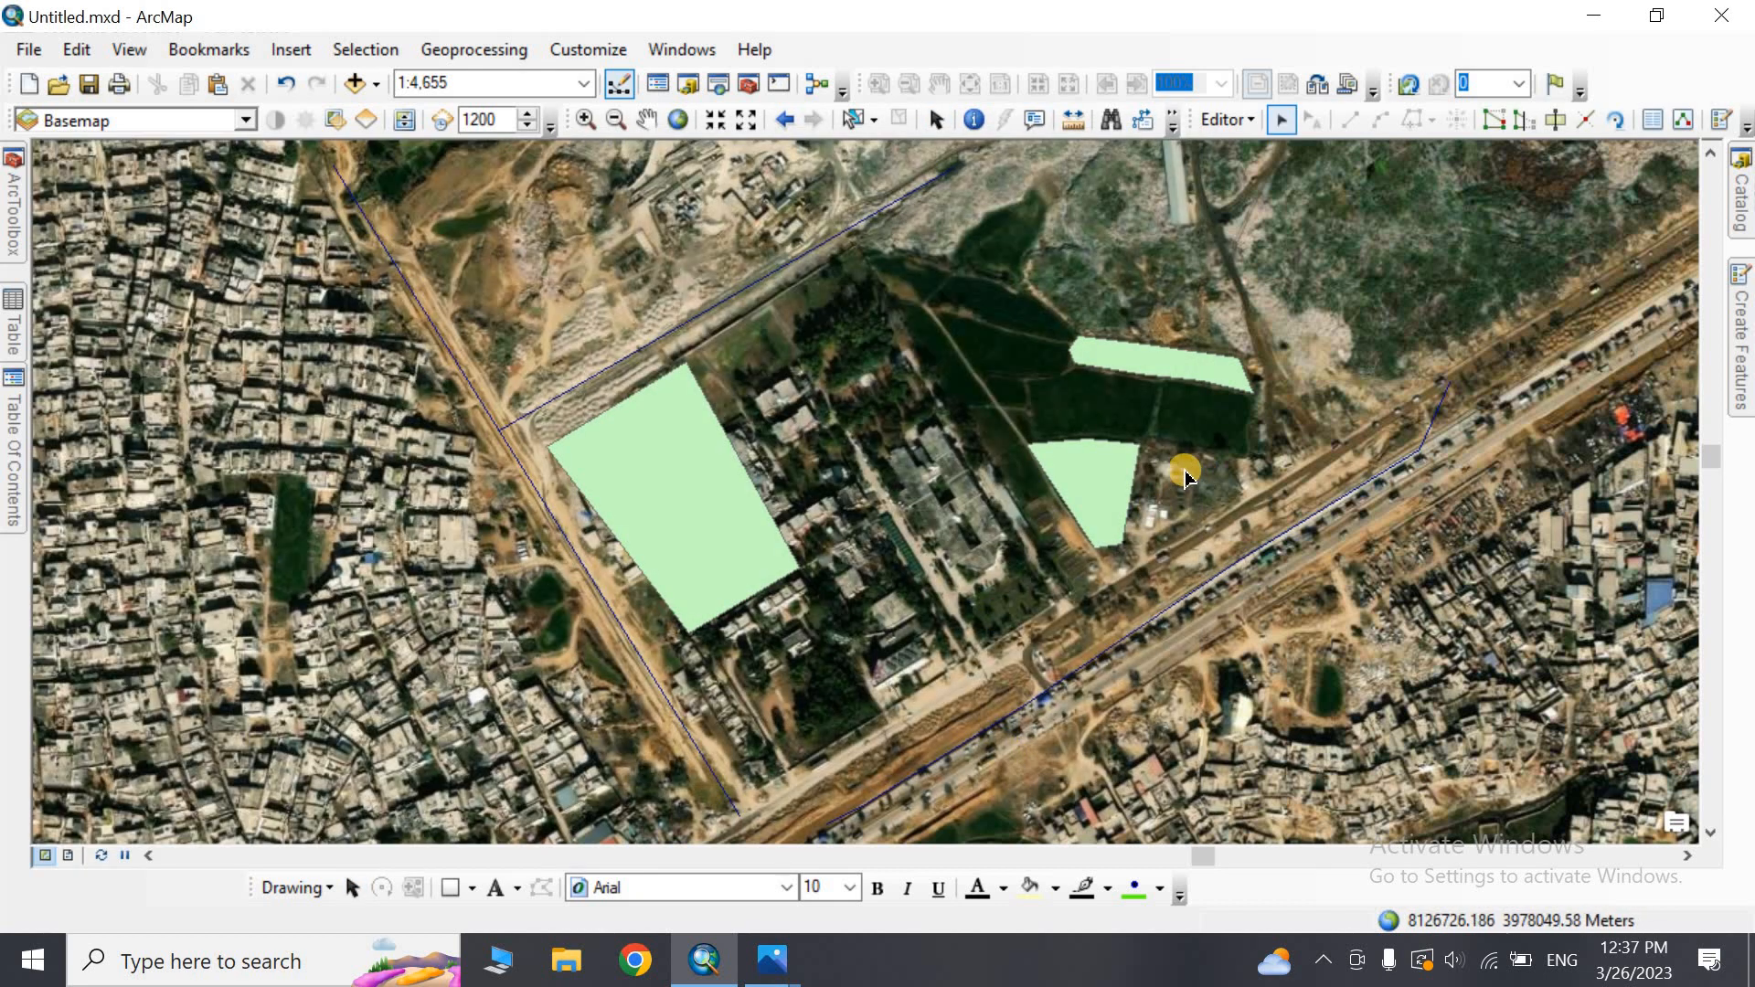
Place a House point among the trees east of the large field polygon, just north of the long building block
left_click(1721, 123)
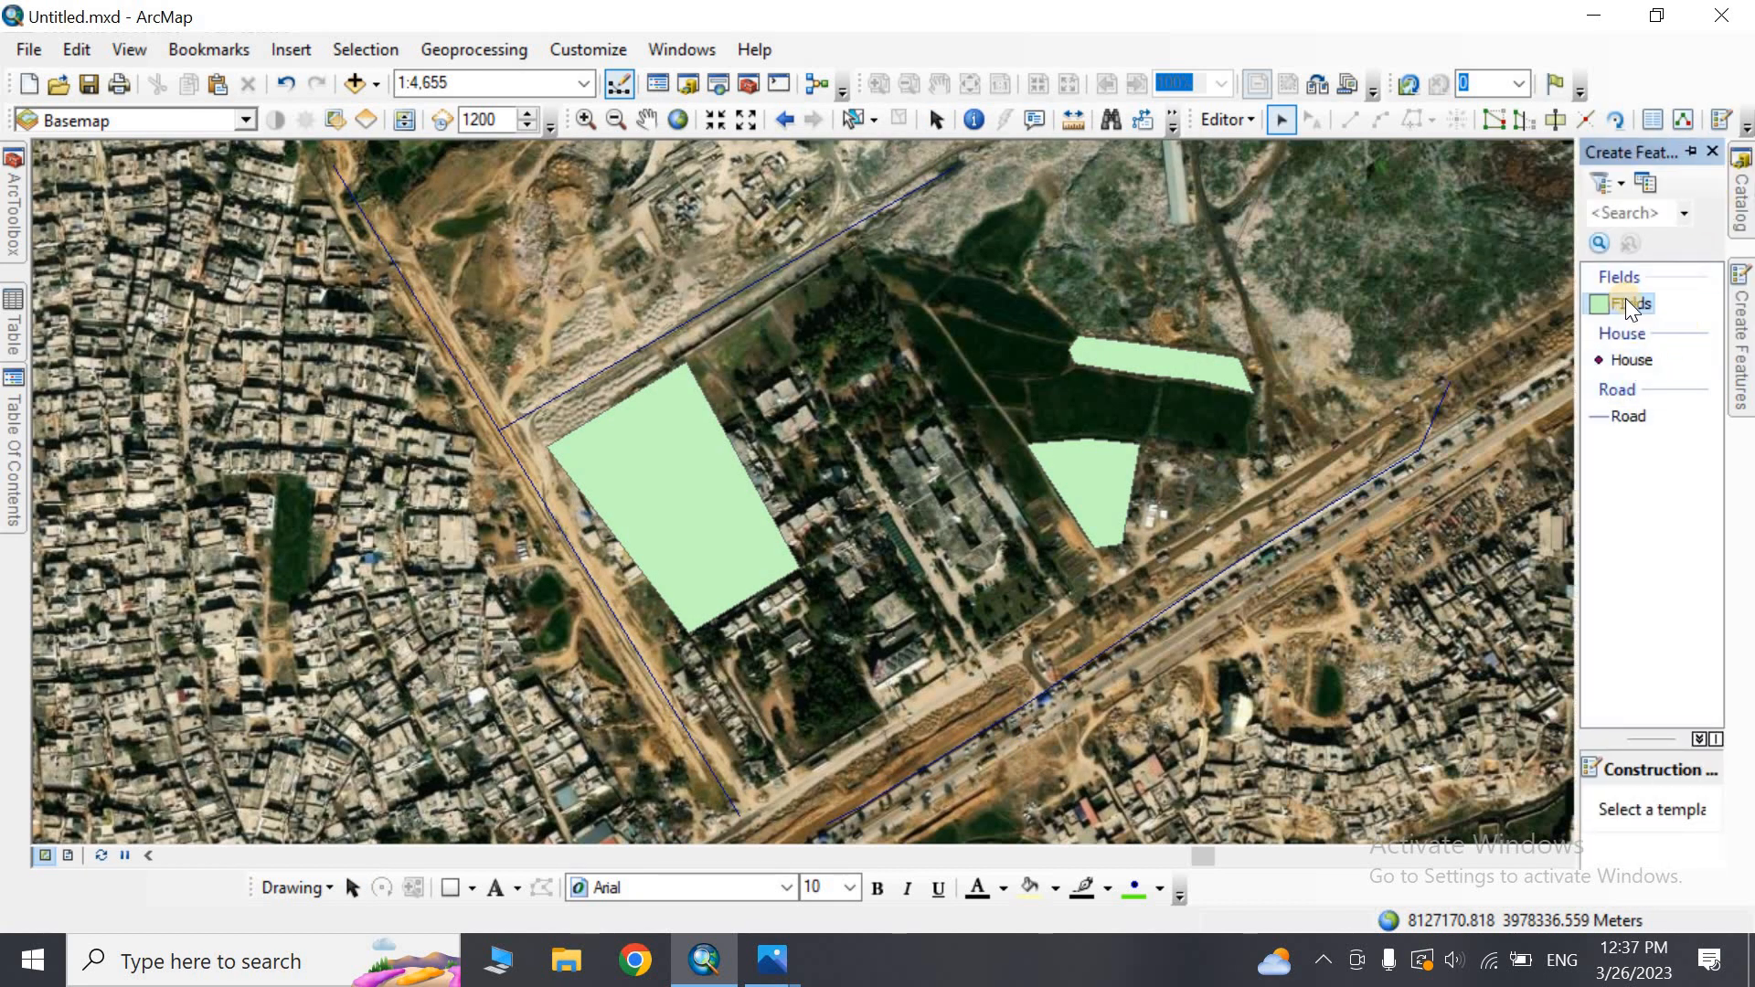
left_click(1642, 364)
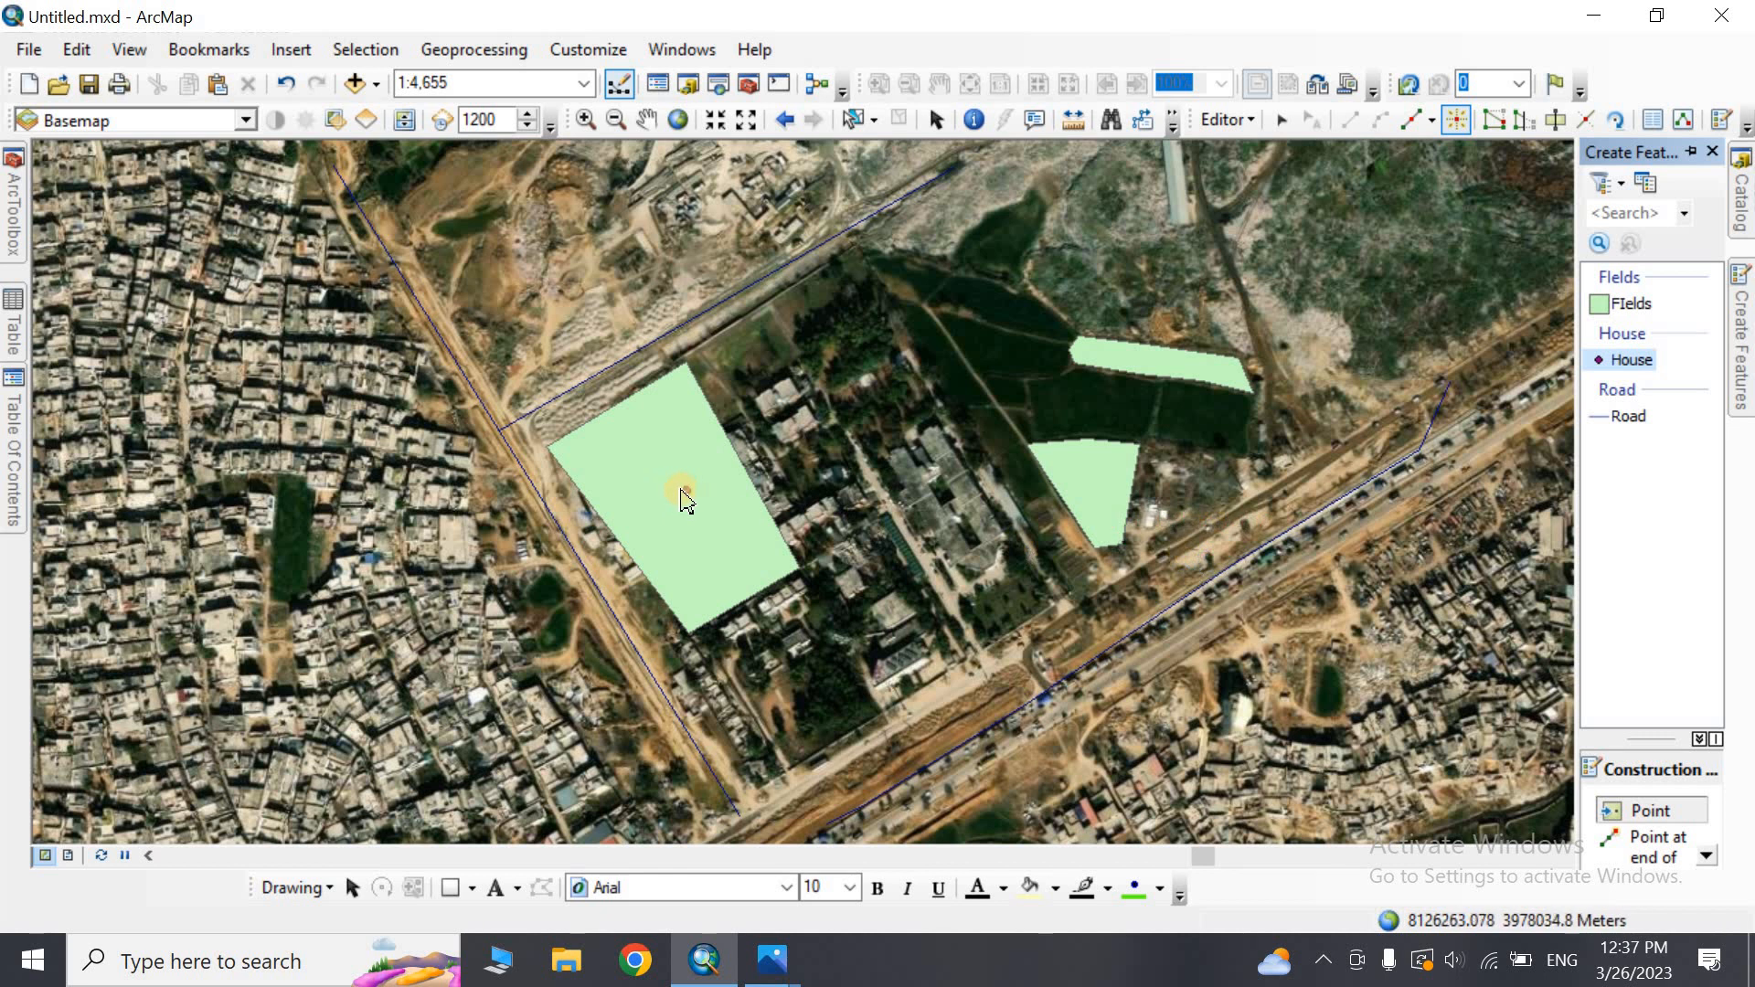
left_click(866, 380)
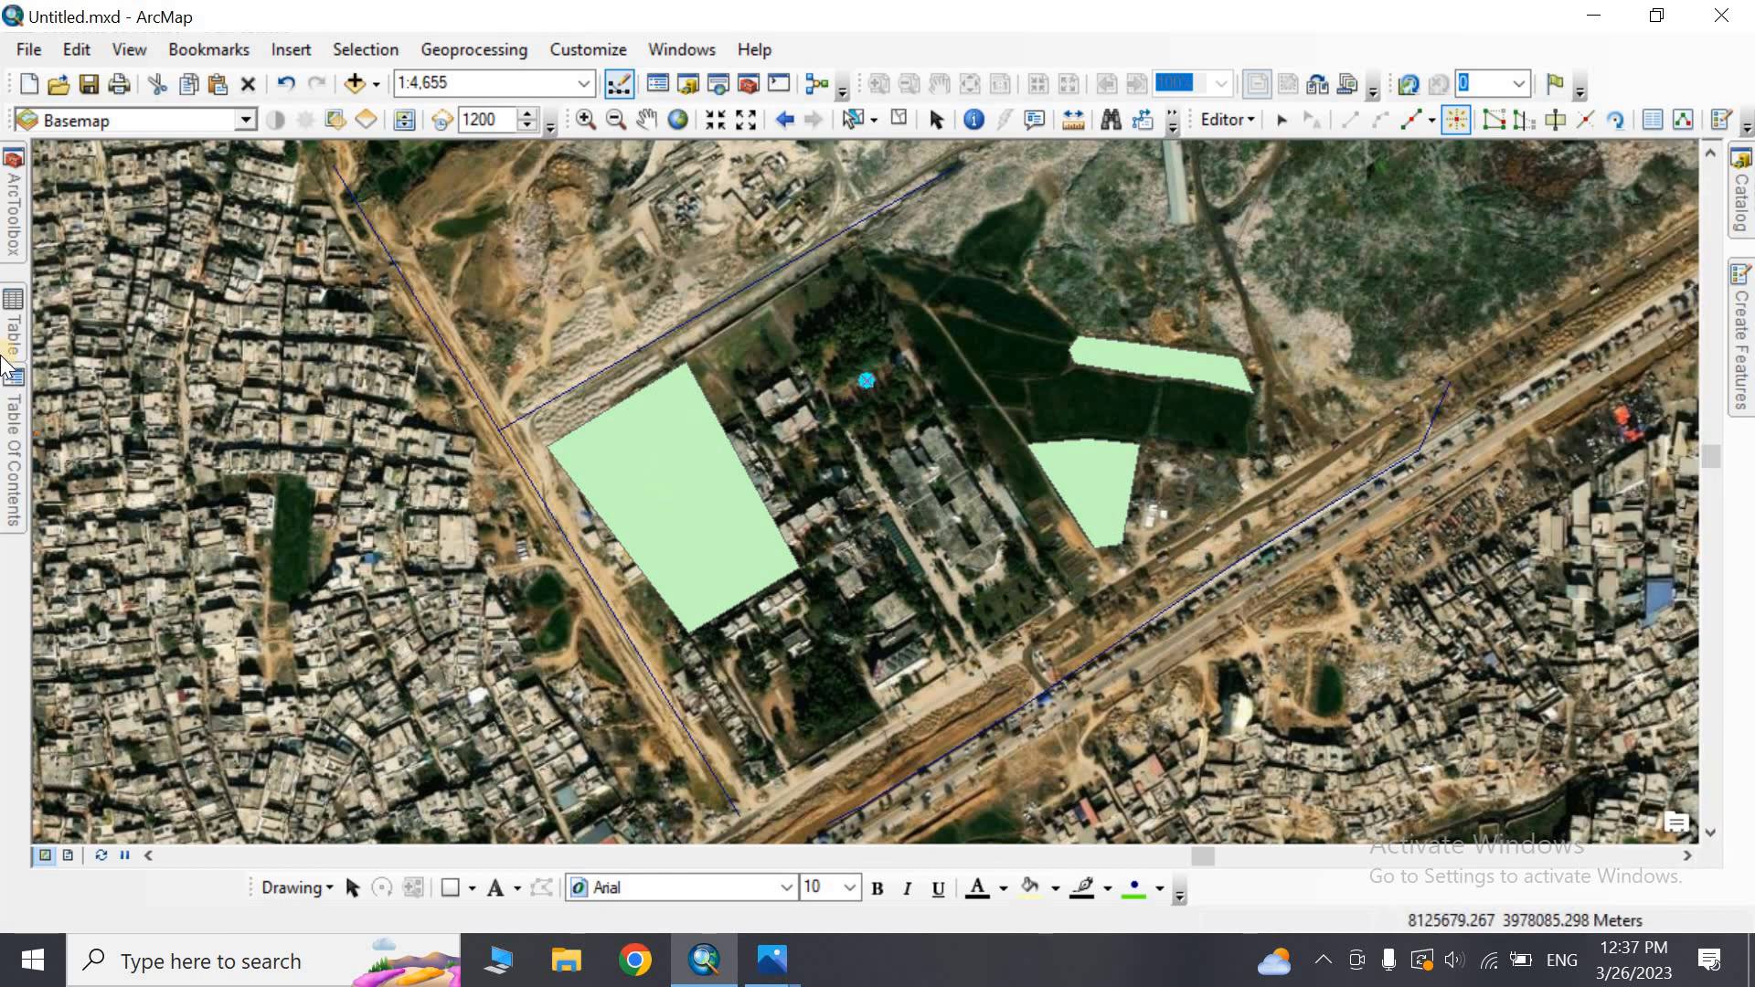
Narrow the House Owner and Pop columns in the House attribute table so they fit alongside the Area column
mouse_move(7, 340)
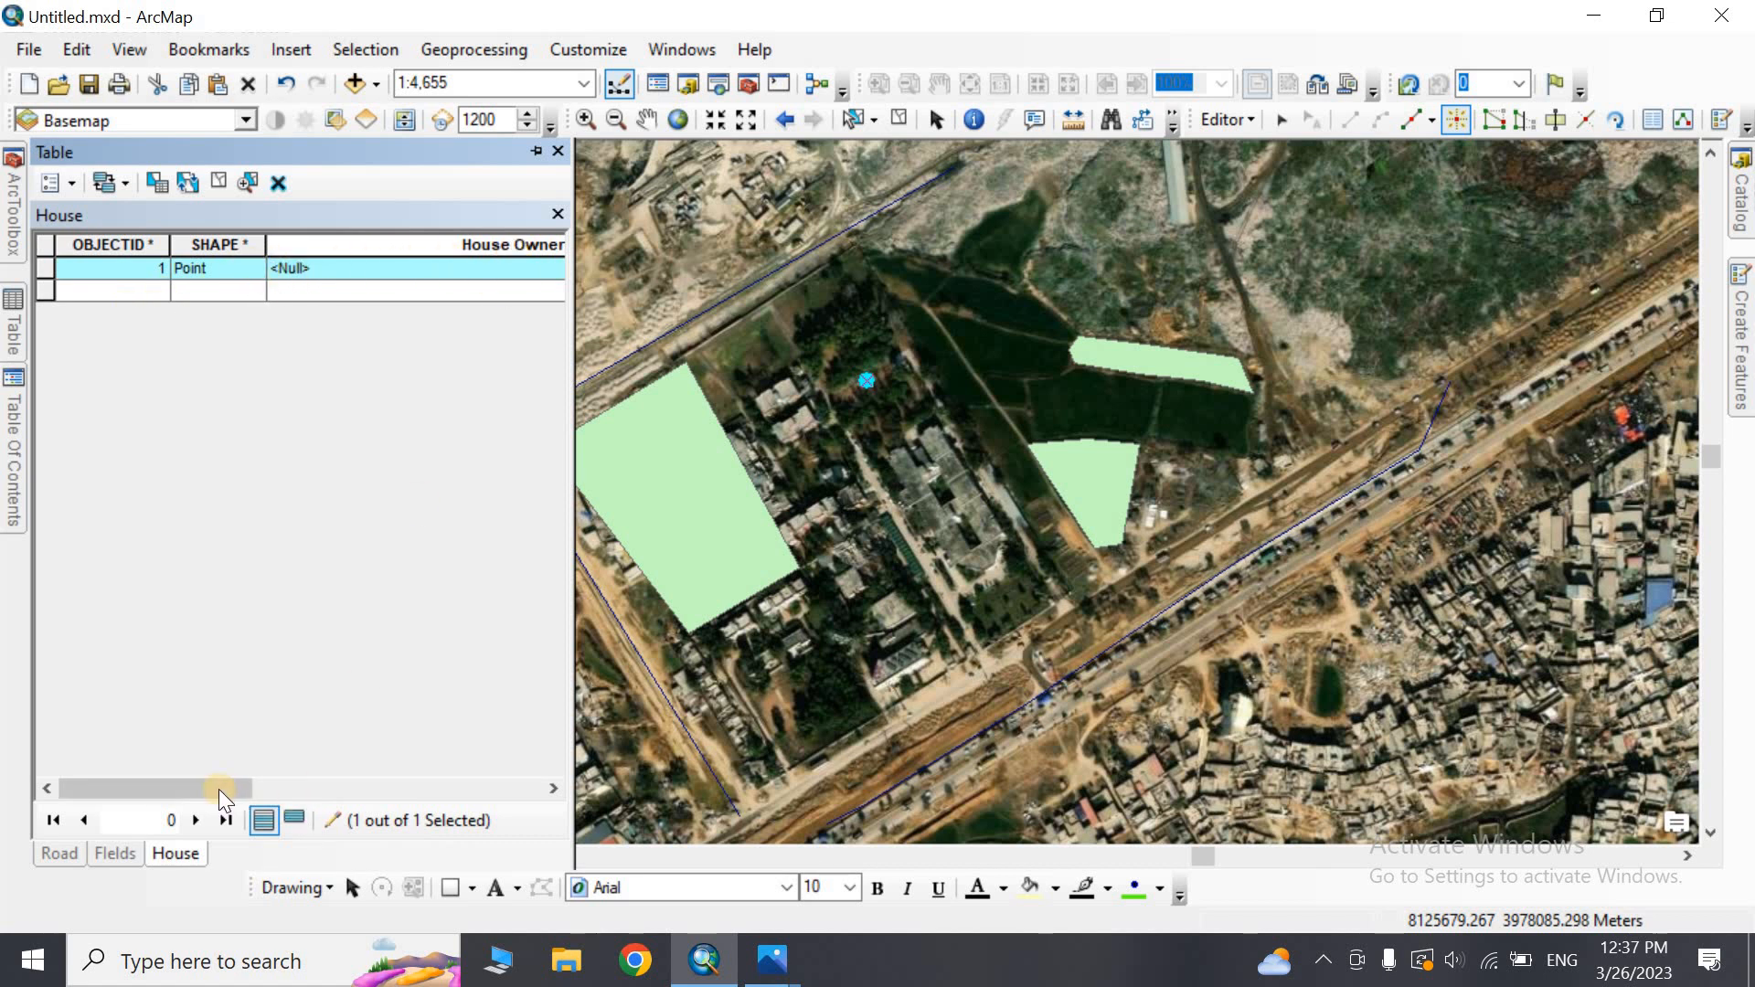
left_click_drag(217, 788, 347, 782)
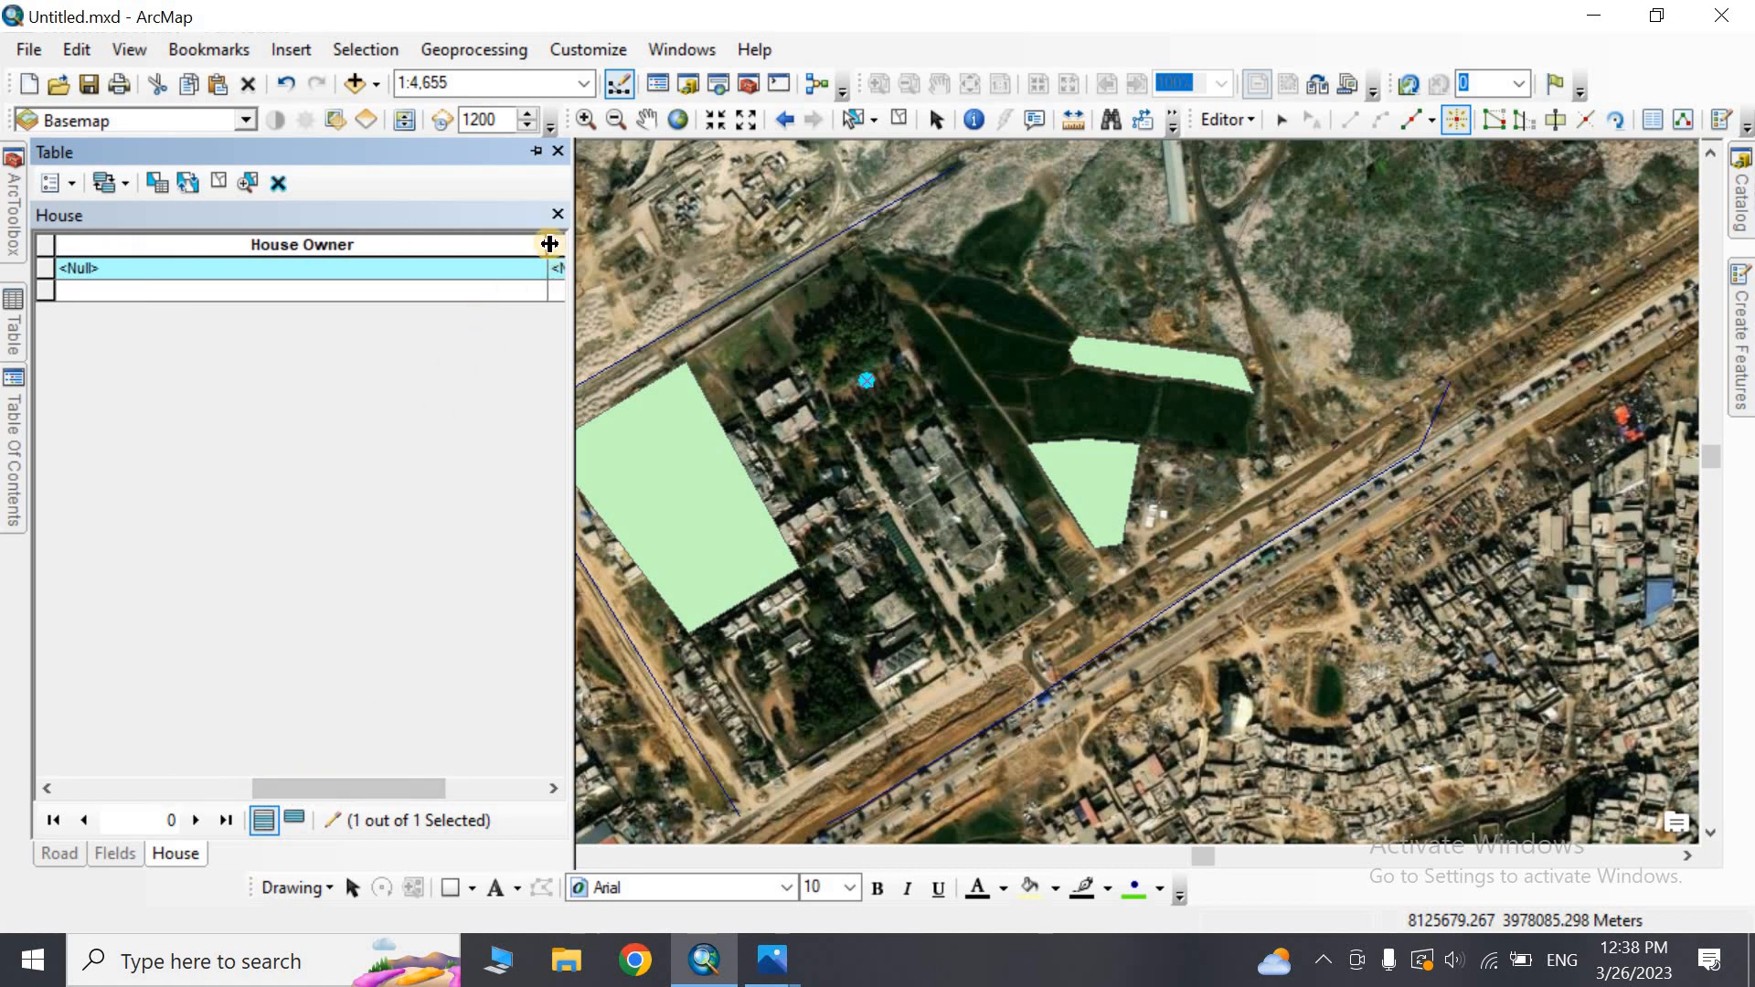
left_click_drag(548, 244, 181, 243)
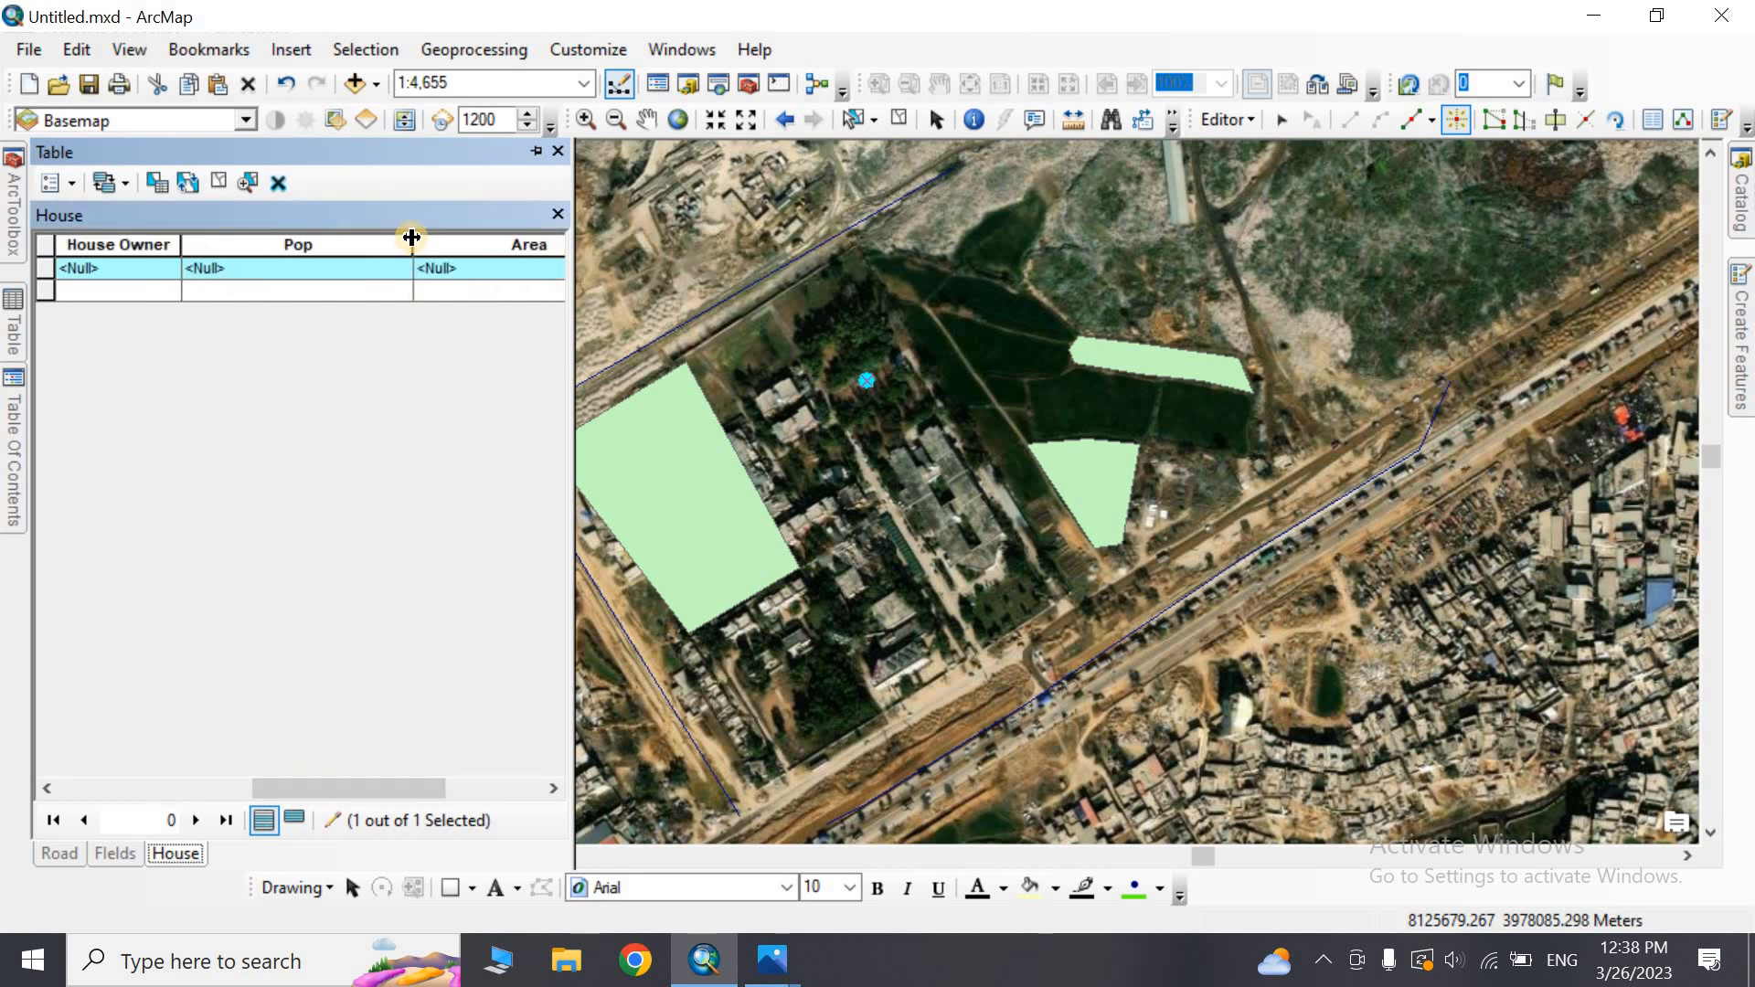
left_click_drag(411, 238, 286, 244)
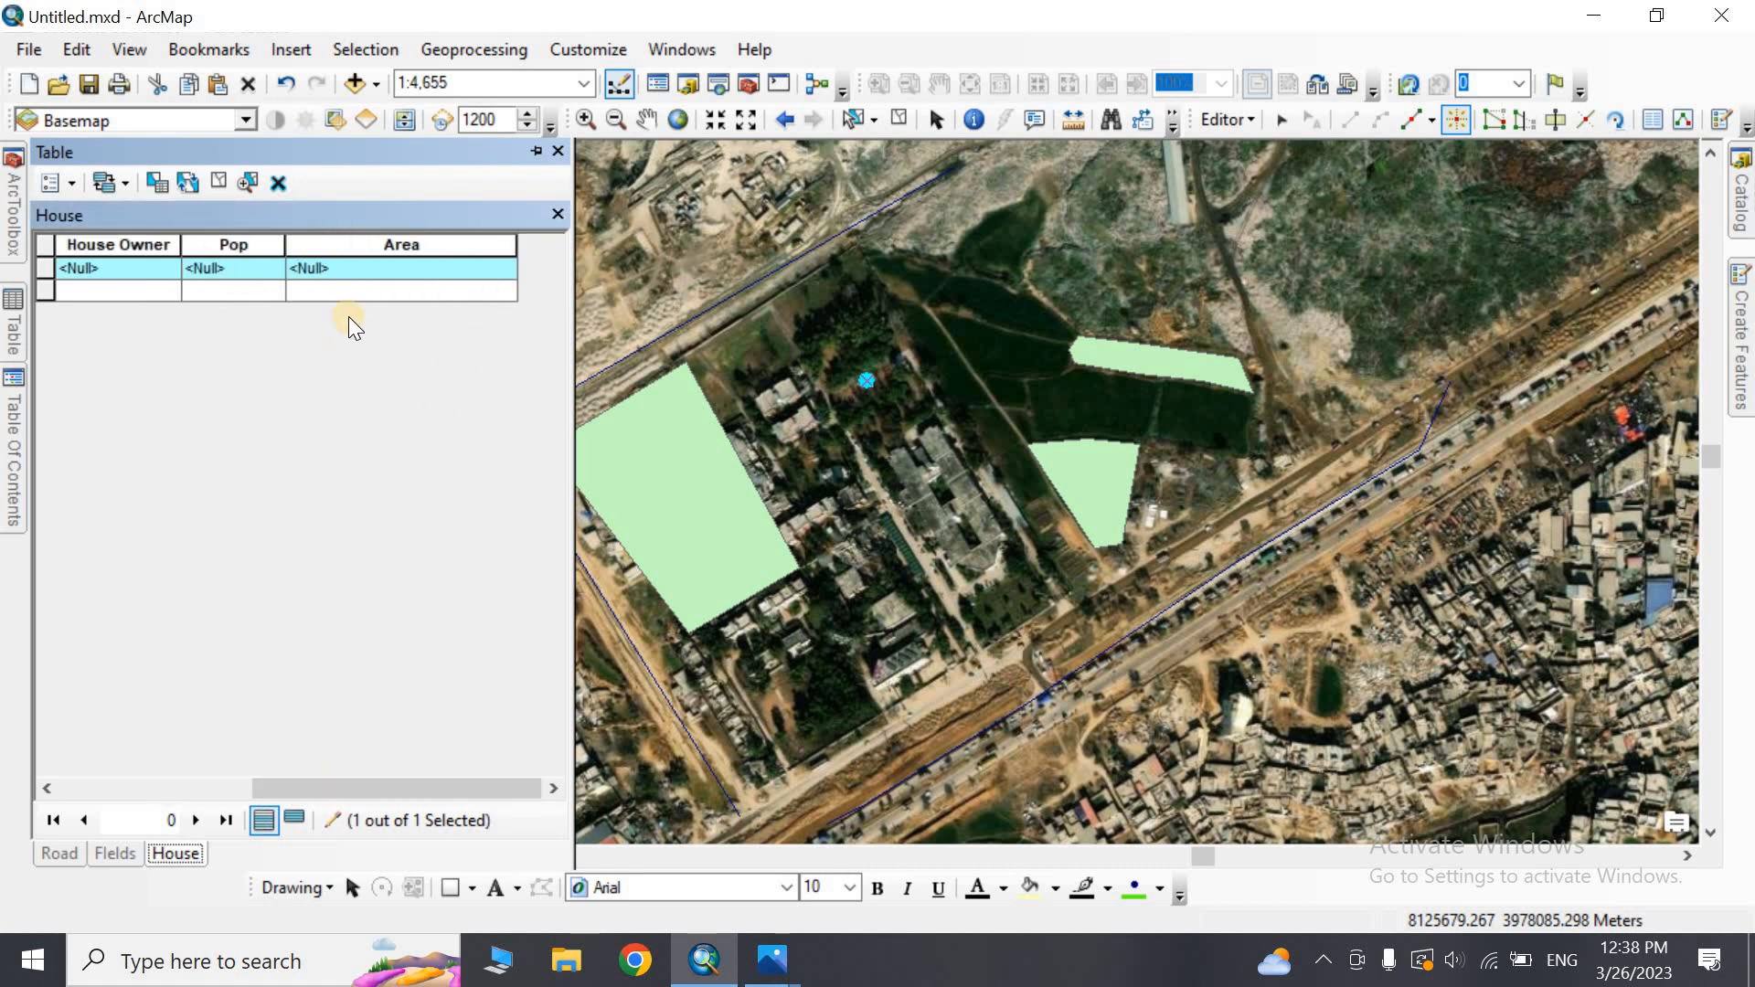
Fill in the first House record with the owner's name, a Pop of 10 and an Area of 20
left_click(90, 267)
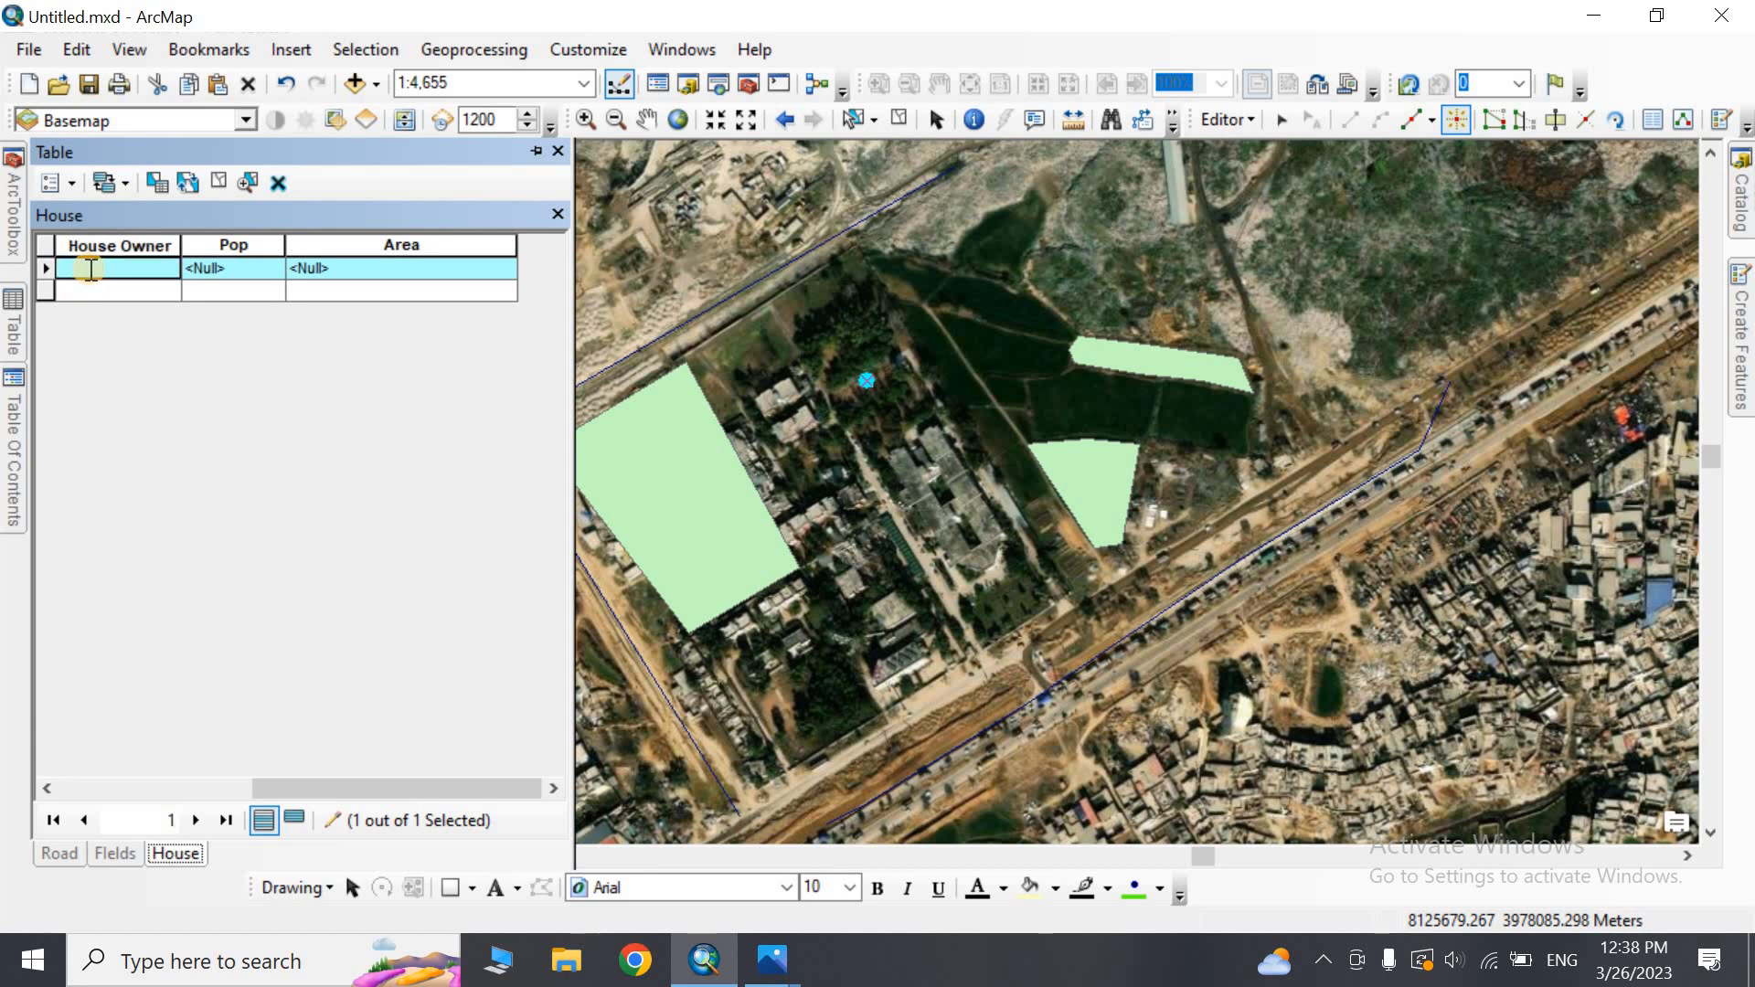
type("Ali")
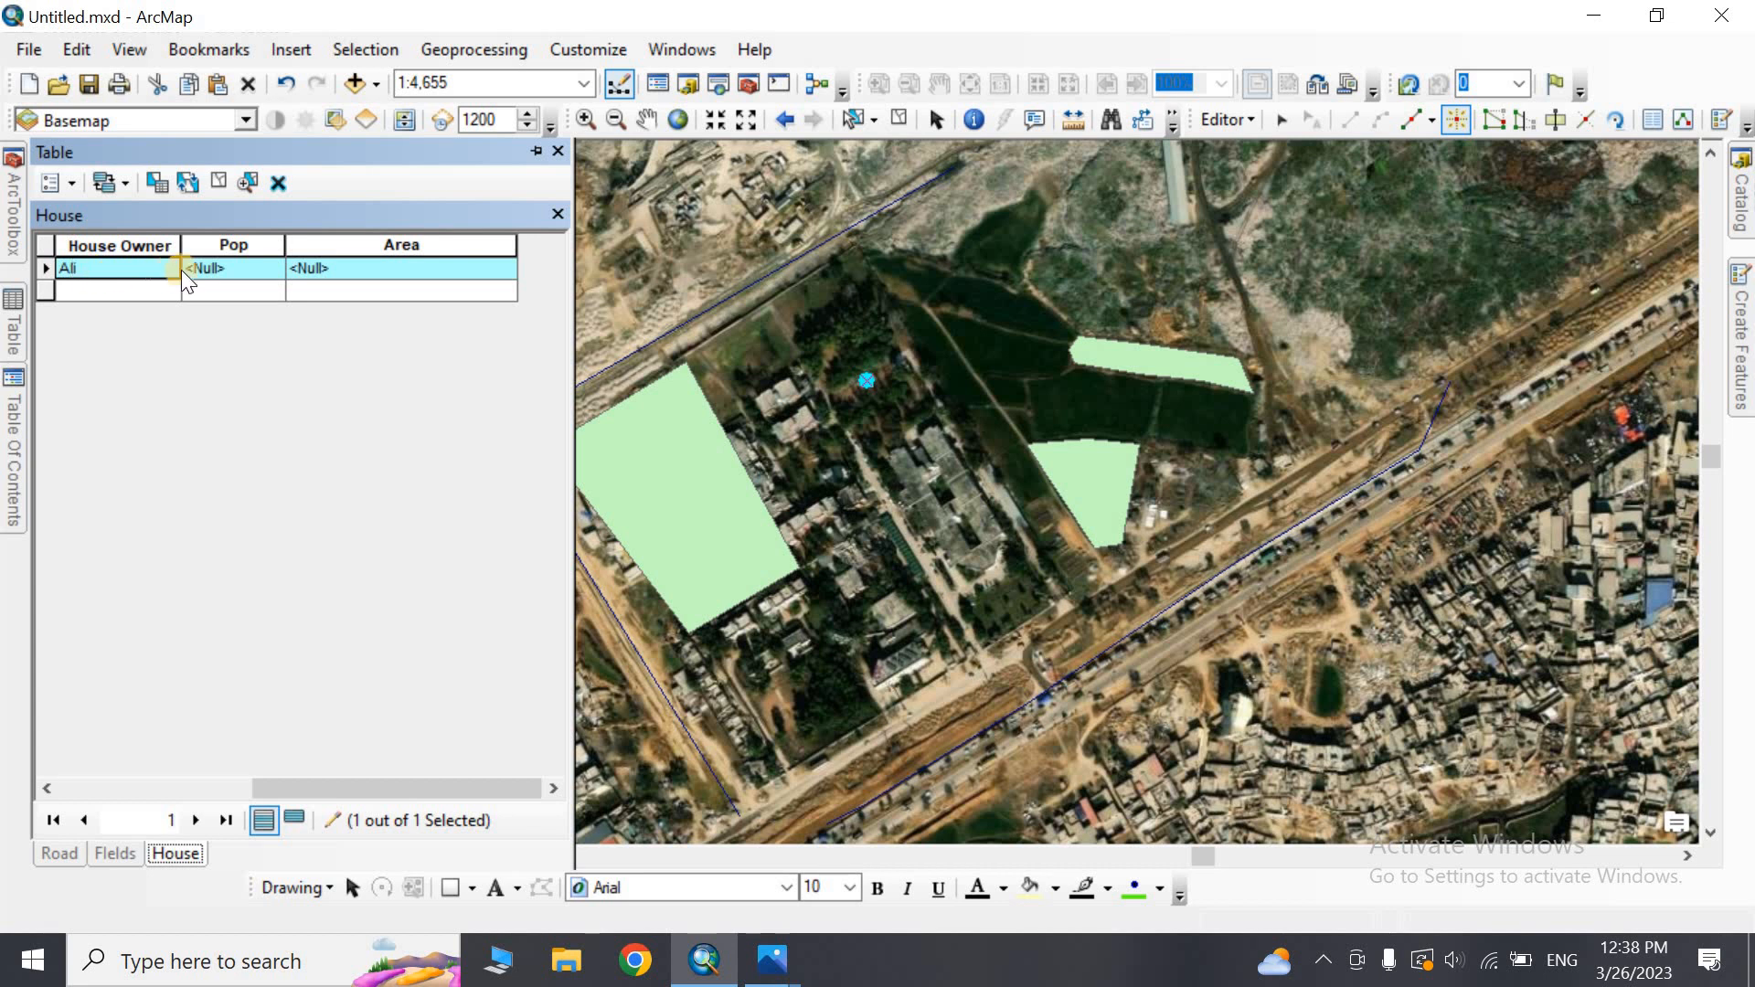
left_click(201, 268)
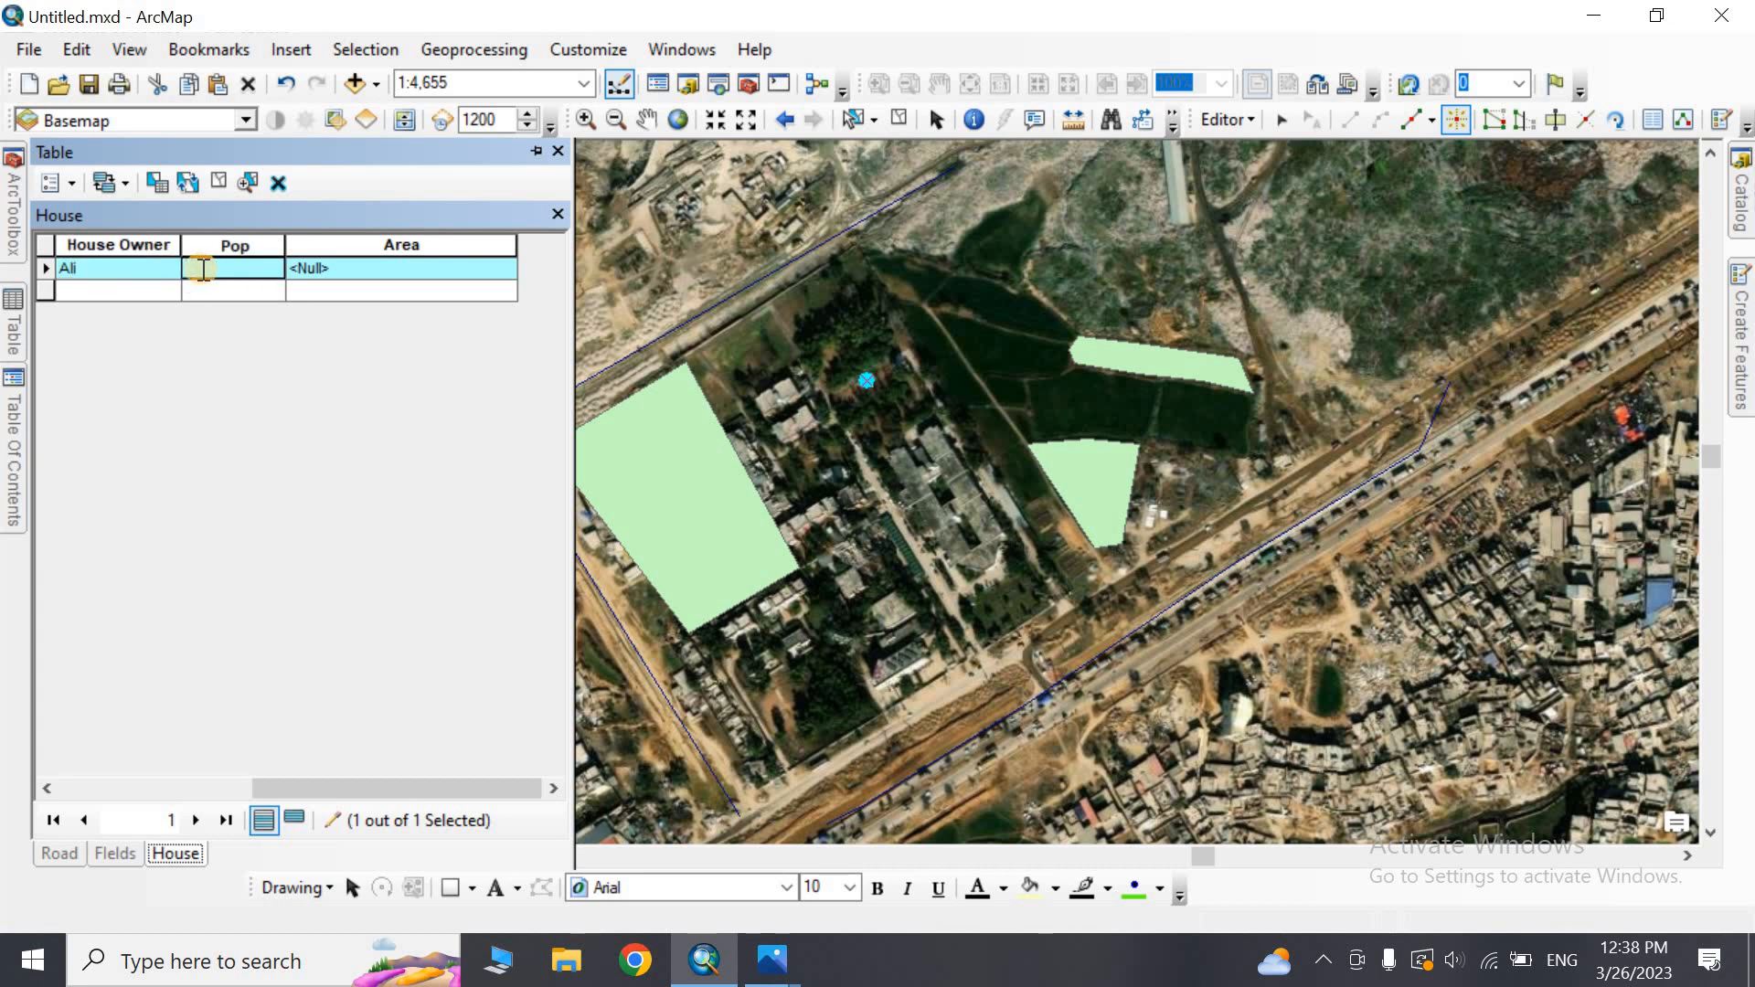
left_click(301, 266)
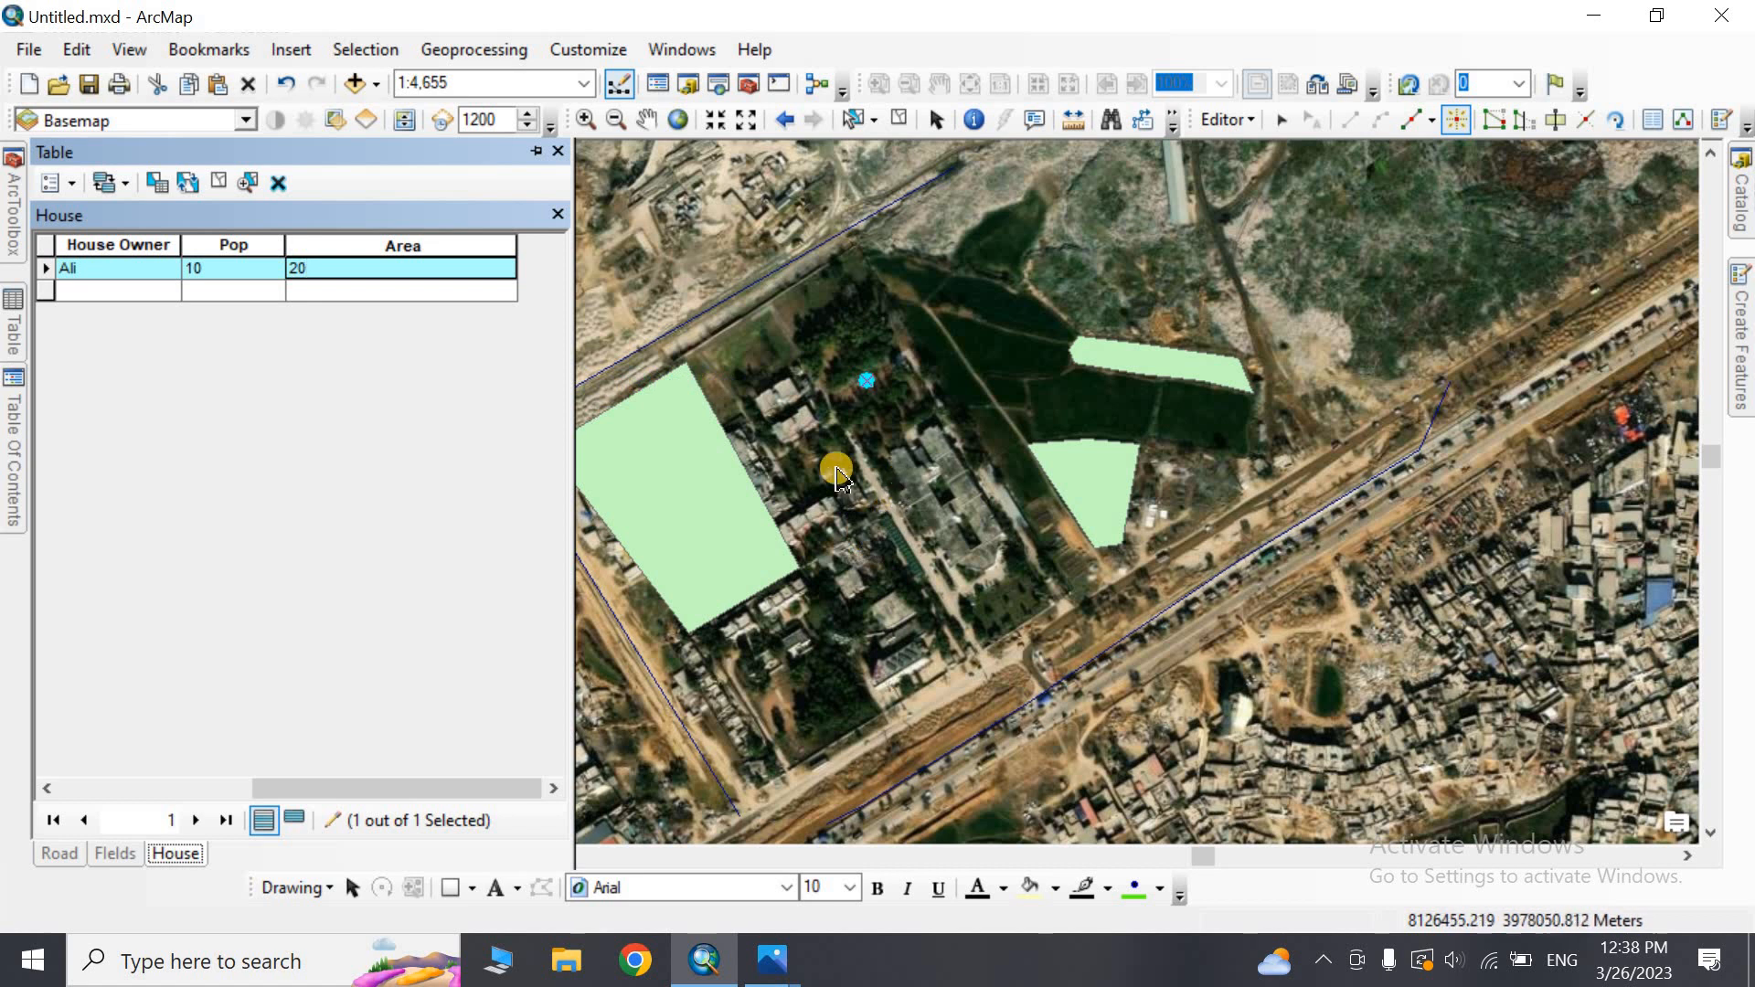
Place two House points on the buildings just east of the large field polygon's northern half
left_click(781, 399)
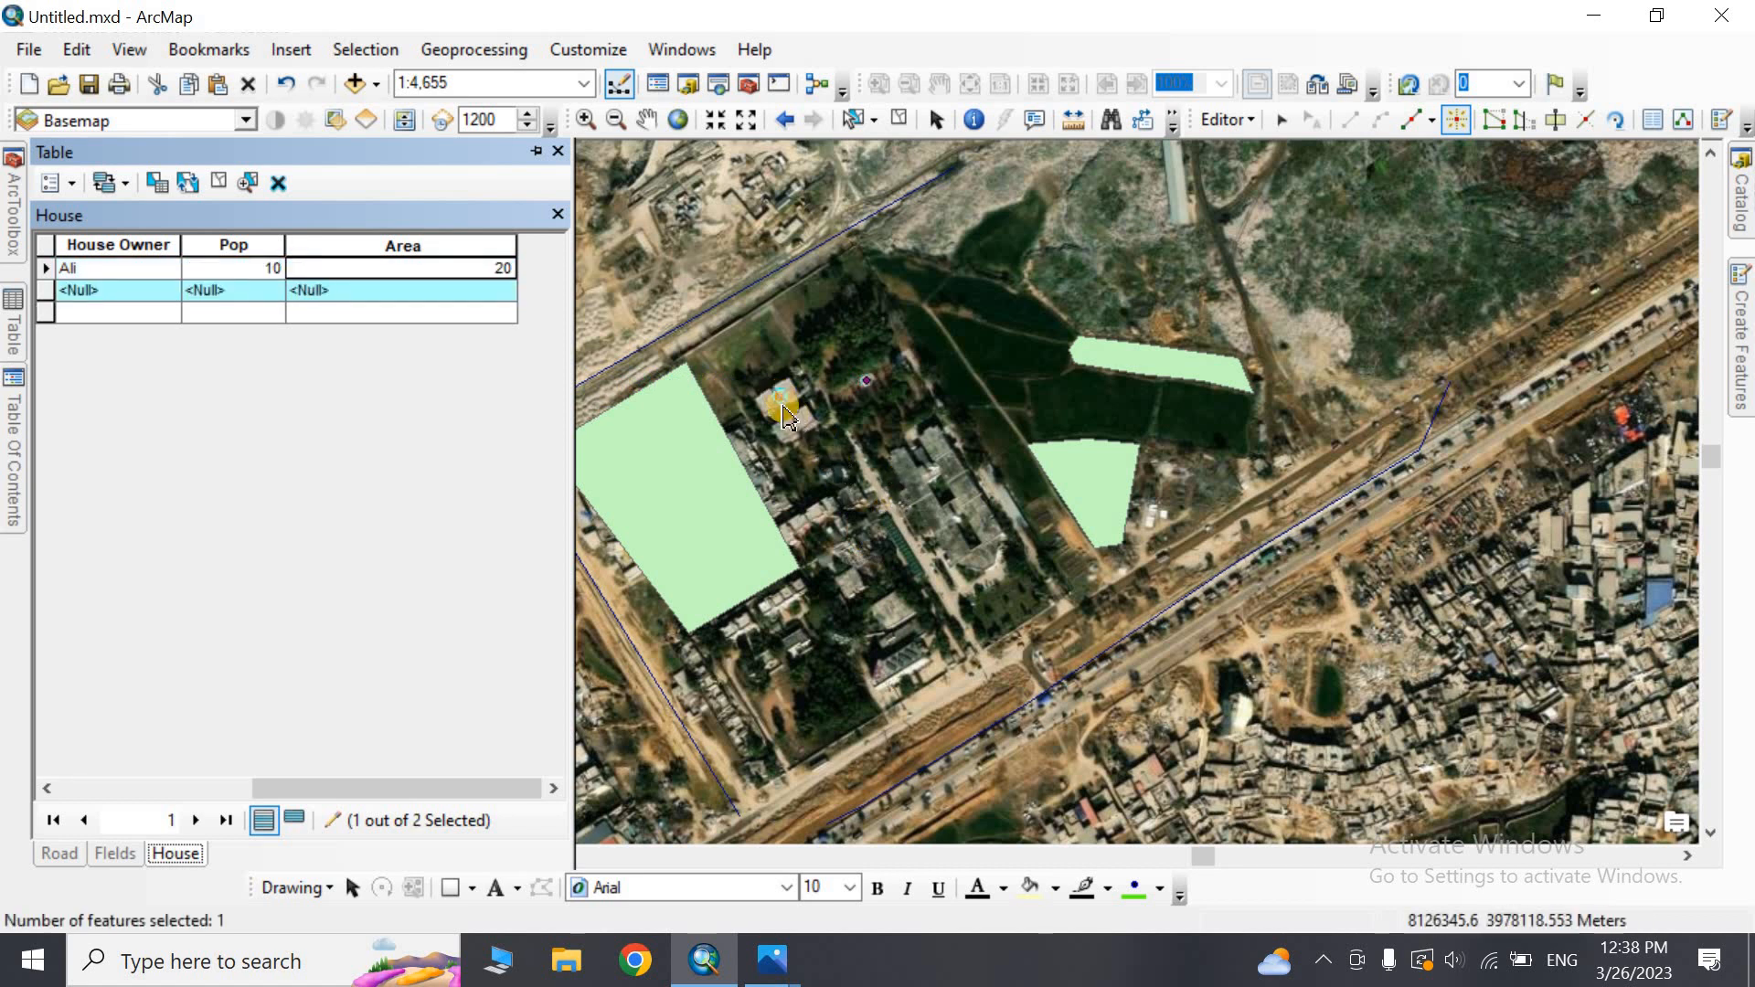
left_click(803, 425)
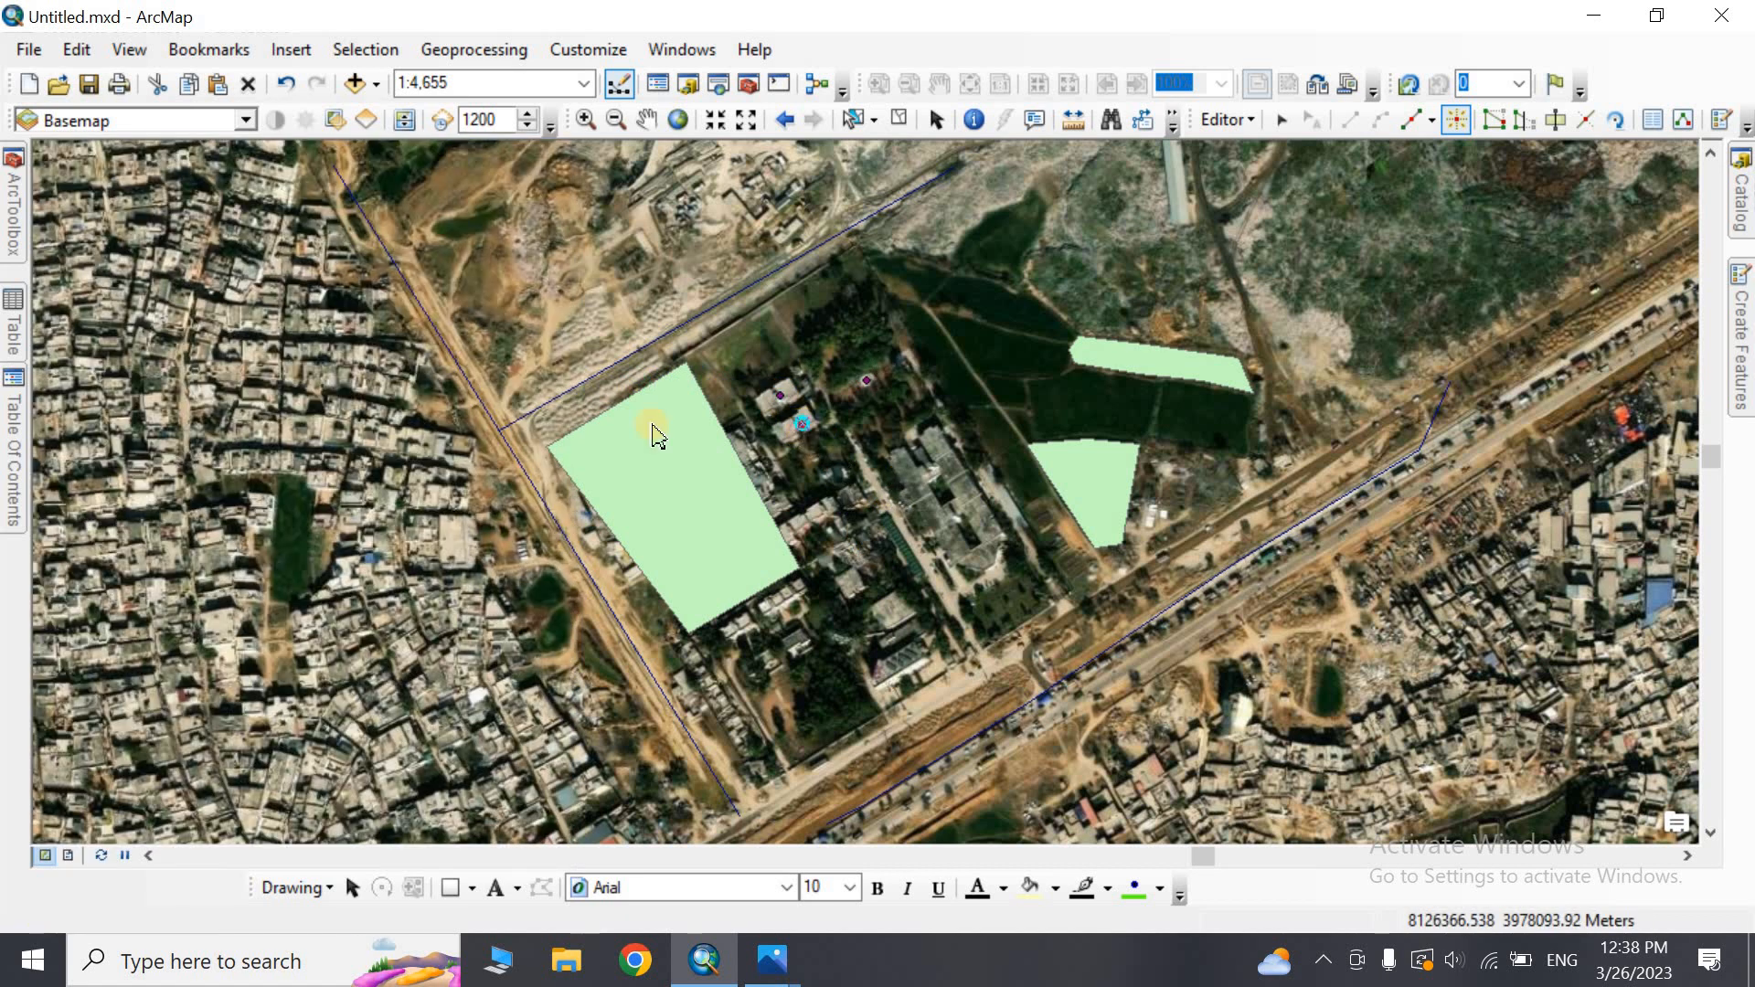
Keep the attribute table docked open beside the map and narrow it to reveal more of the imagery
mouse_move(14, 352)
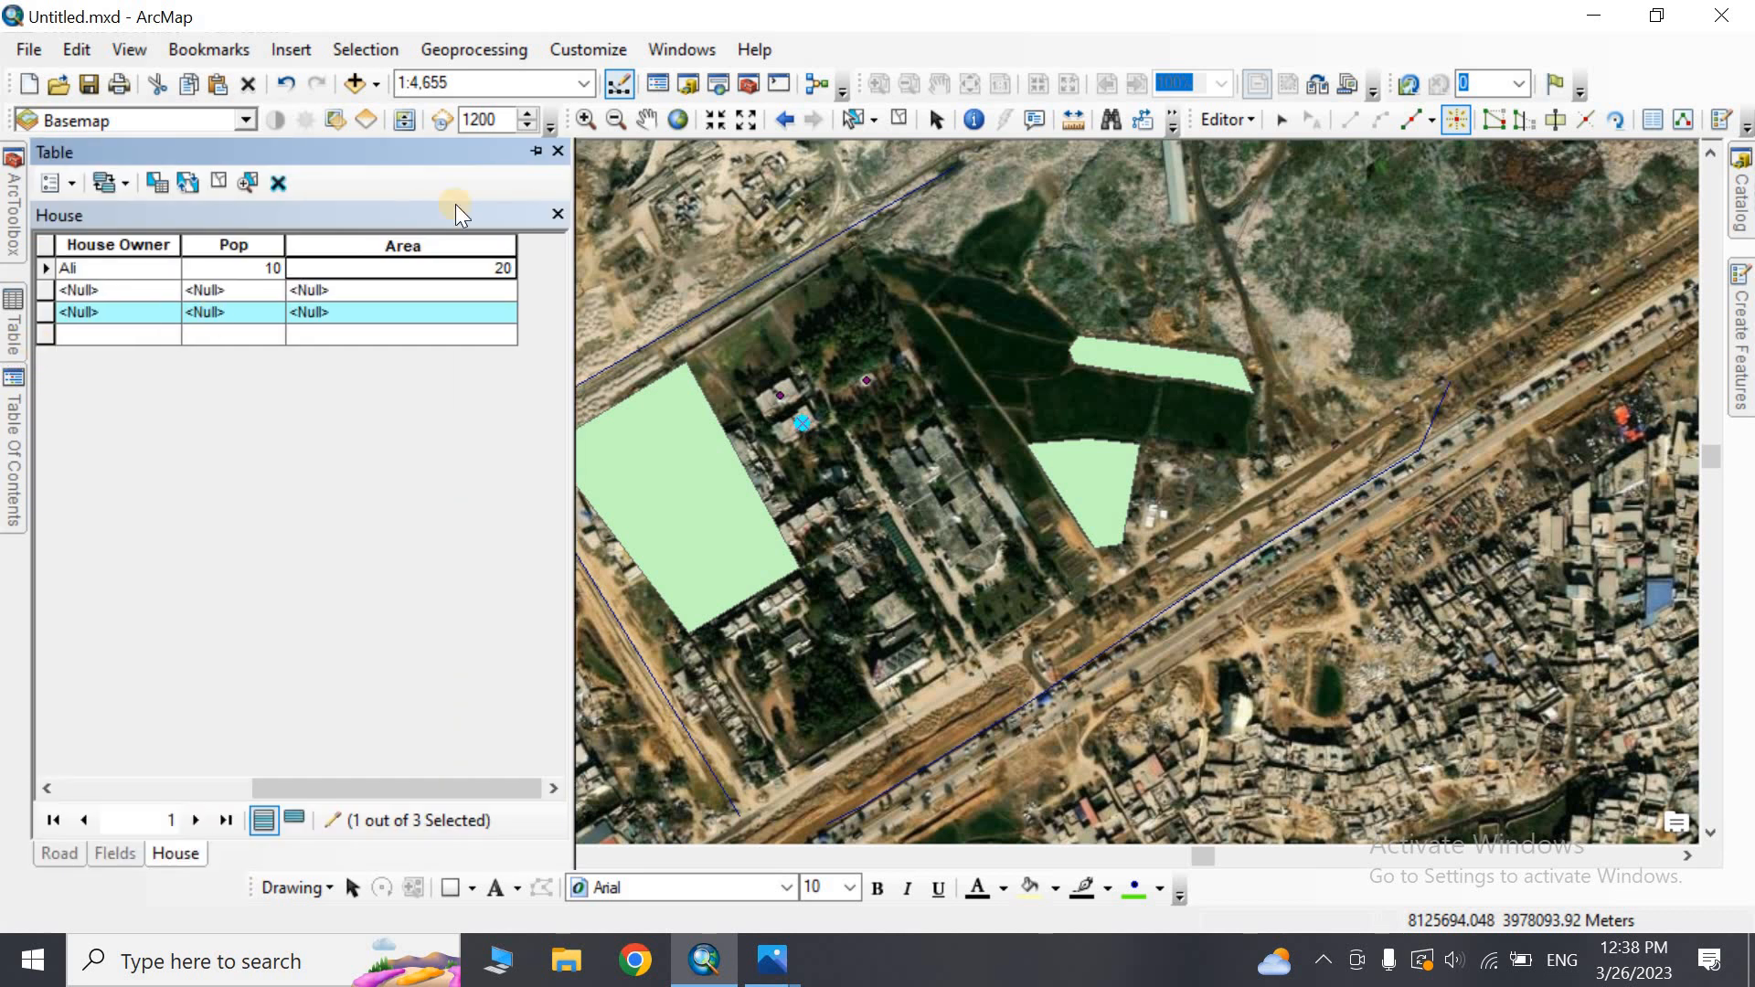
left_click(535, 150)
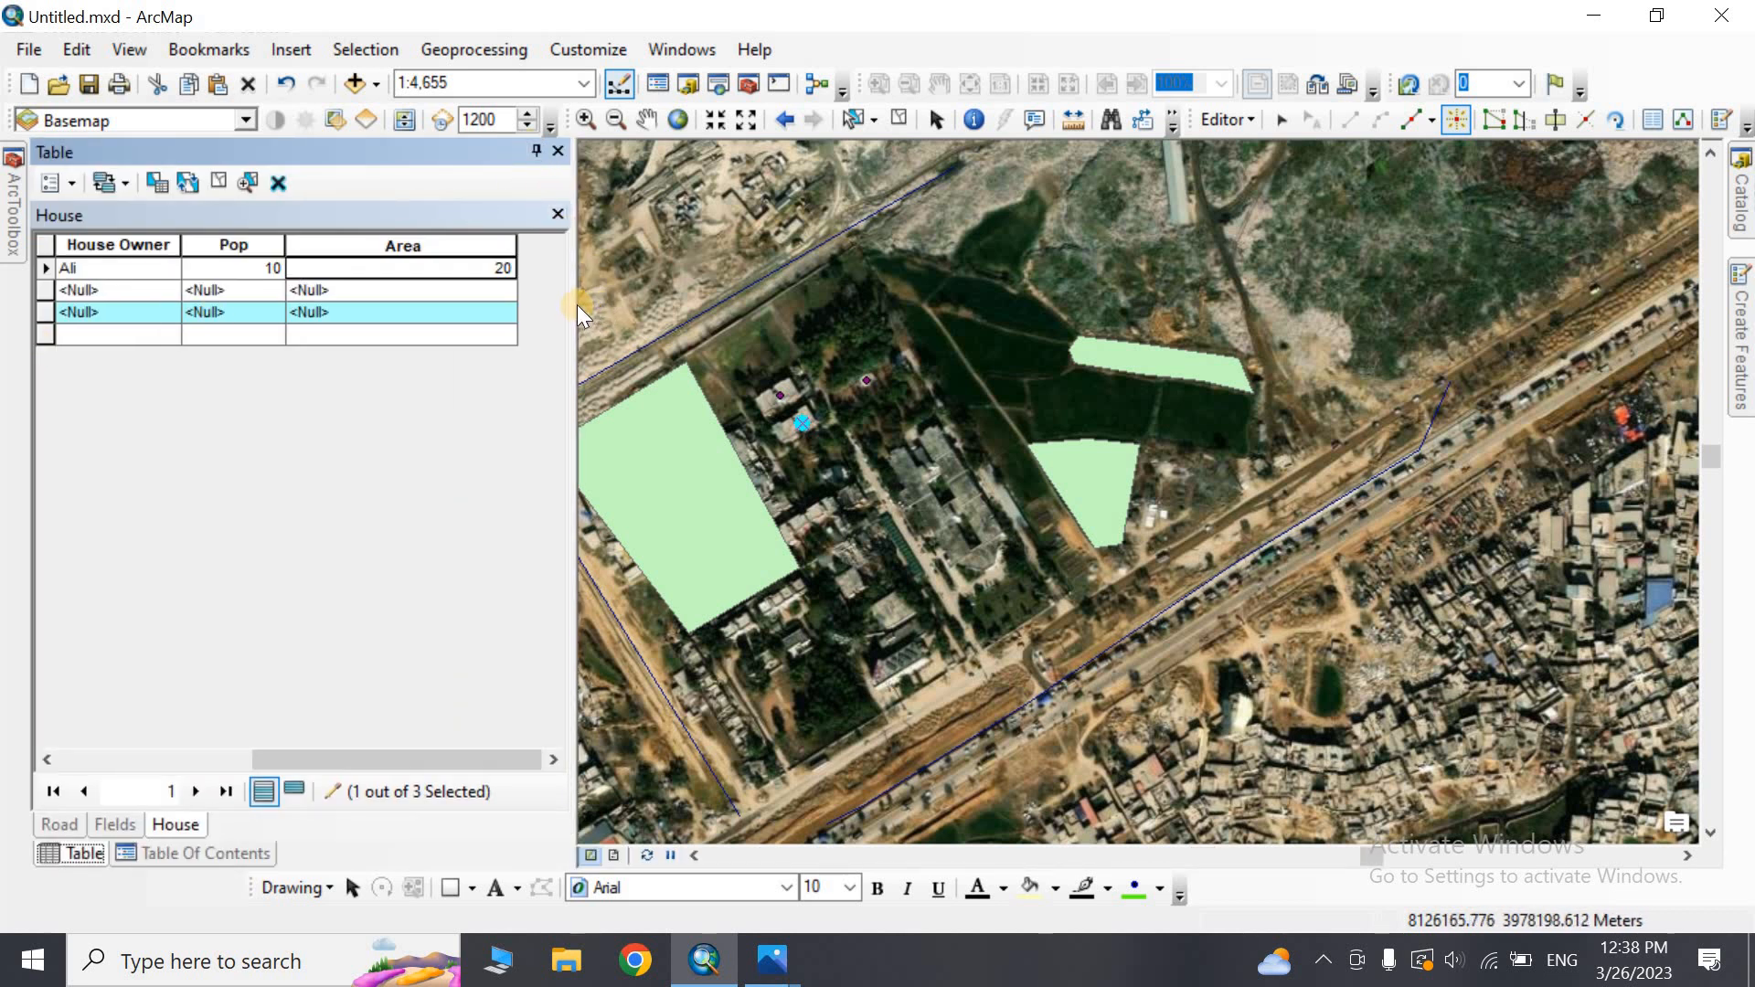
left_click_drag(575, 298, 432, 332)
Place seven House points around the long building block between the large field and the triangular field
left_click(936, 449)
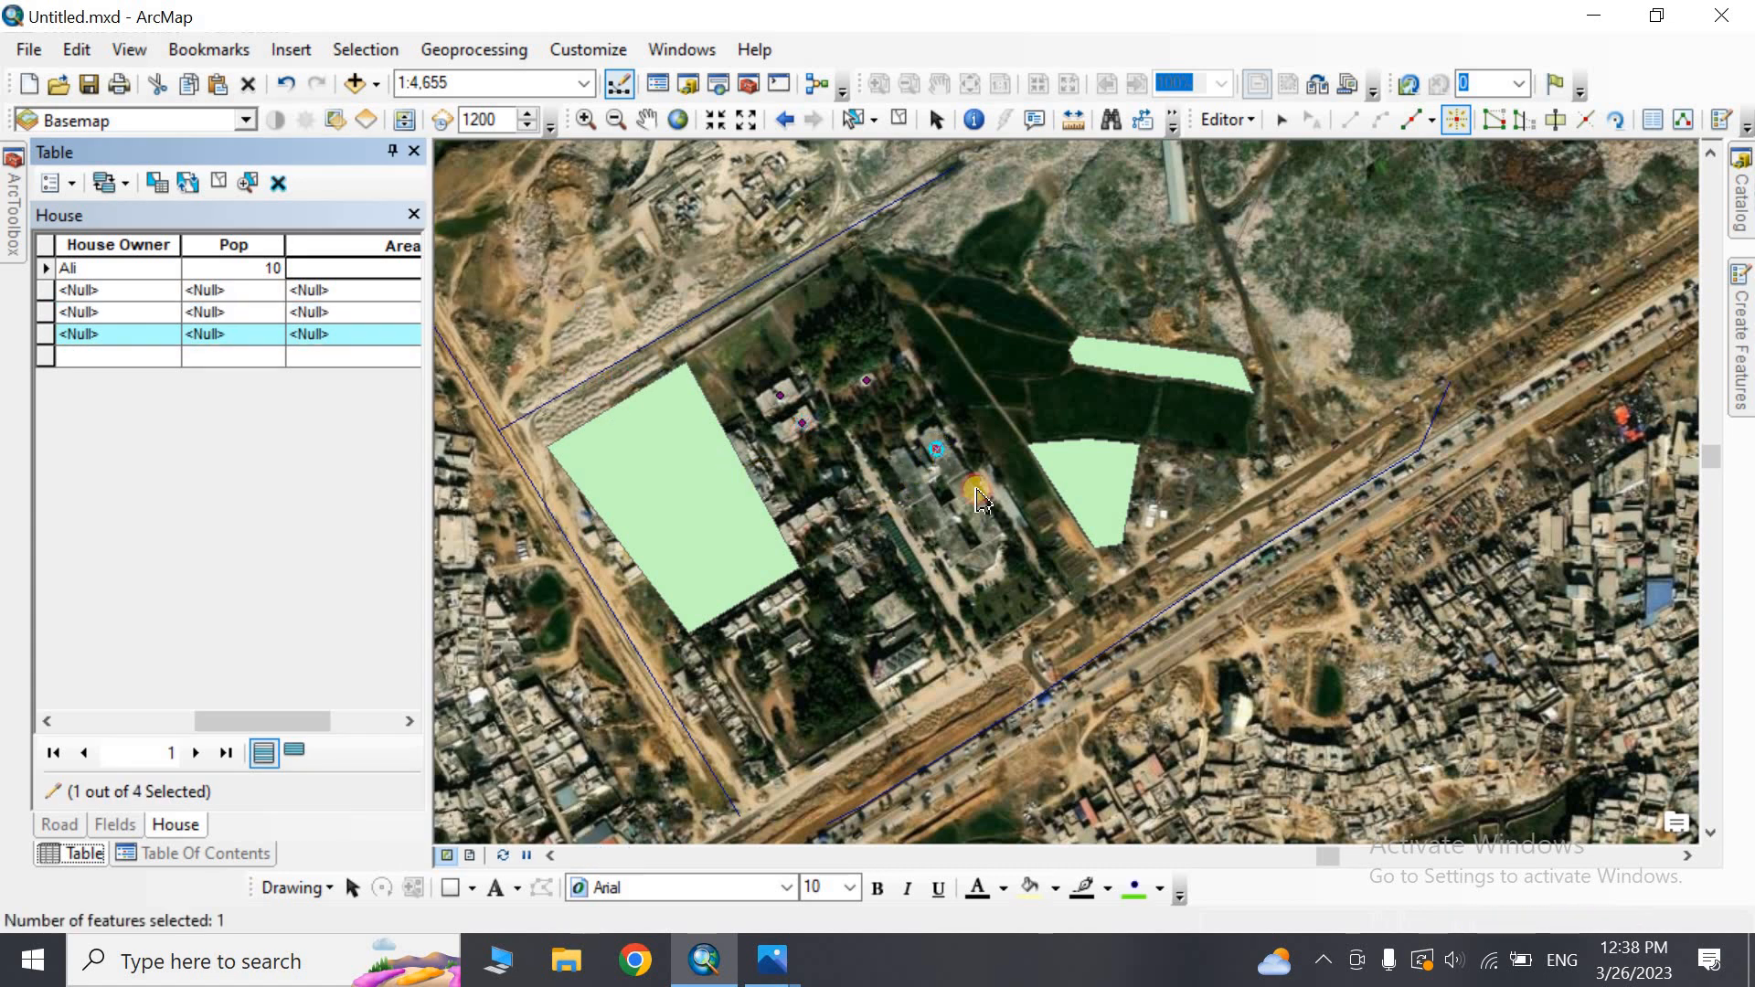
left_click(1002, 537)
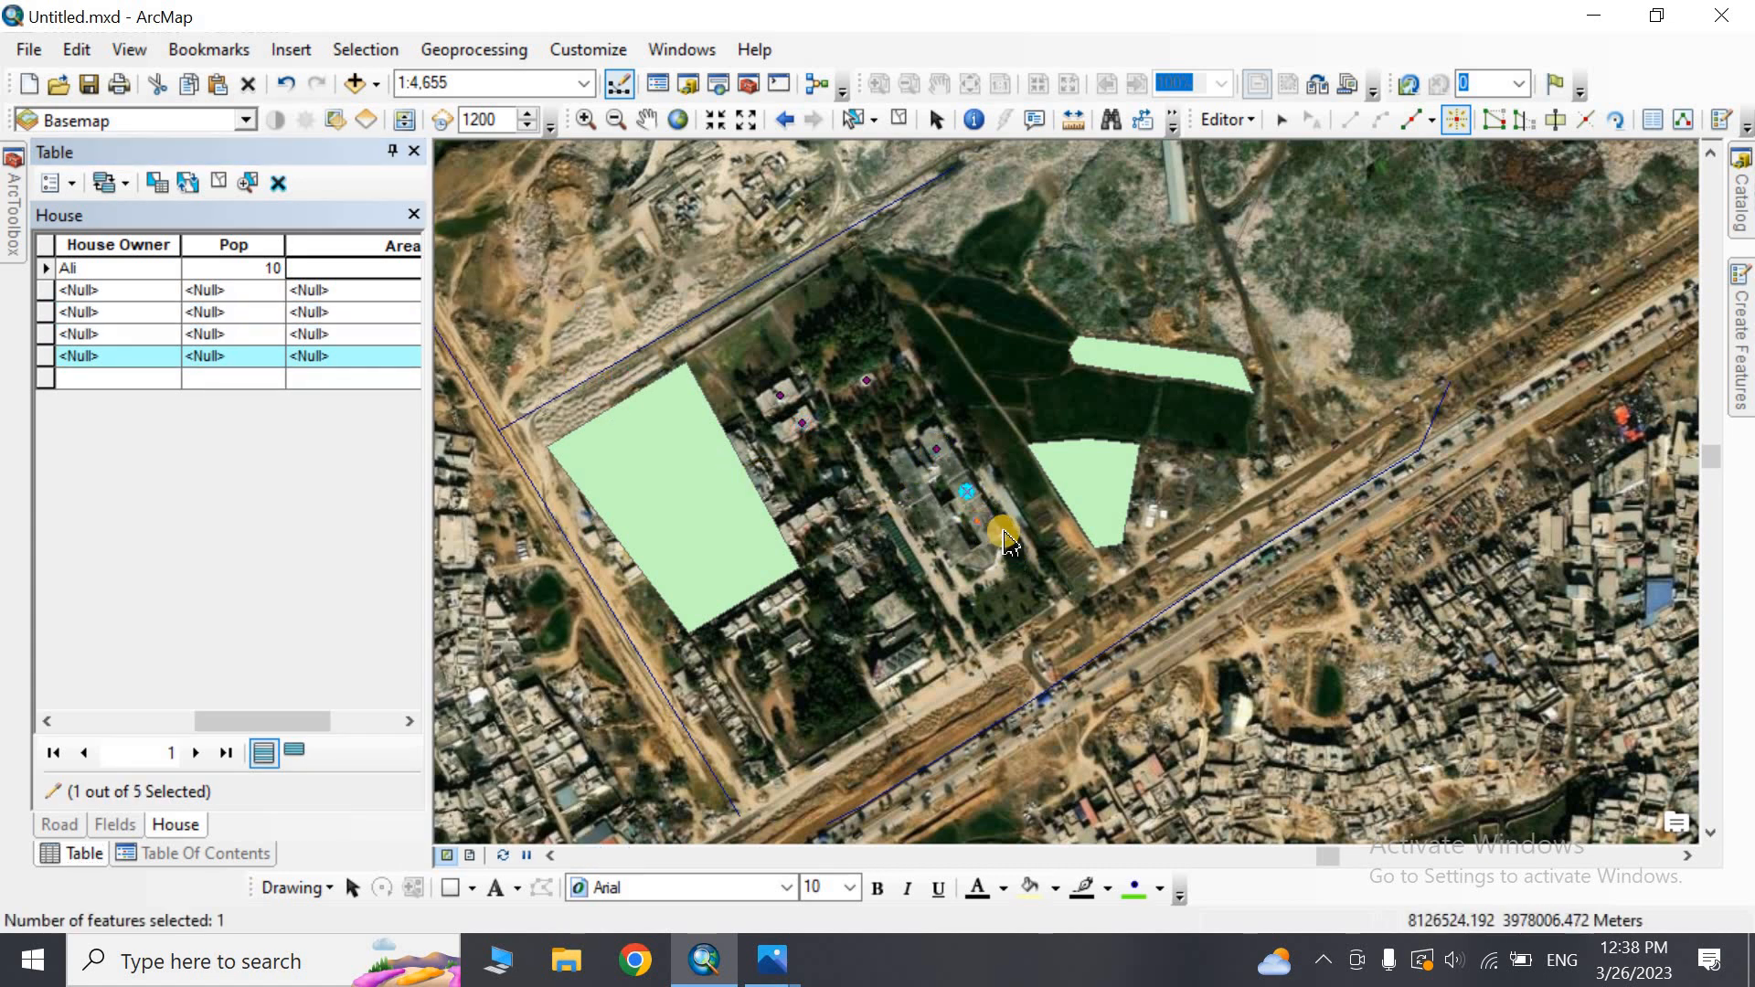
left_click(994, 529)
left_click(982, 564)
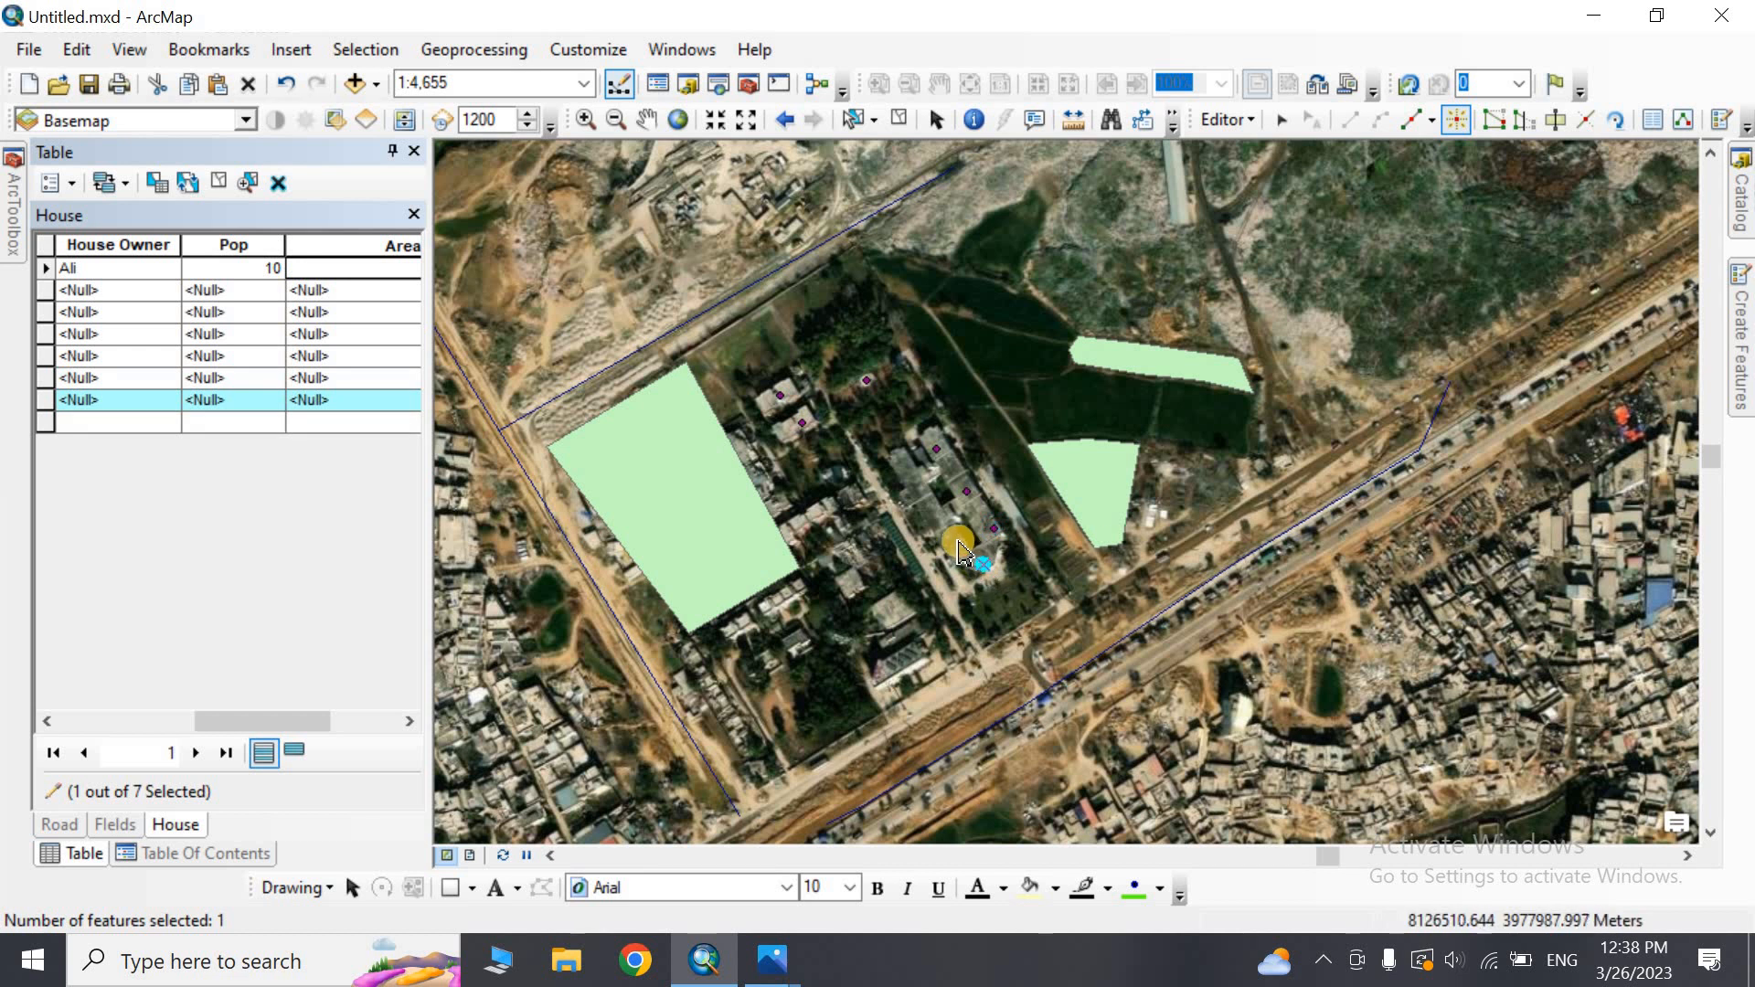
left_click(954, 541)
left_click(931, 512)
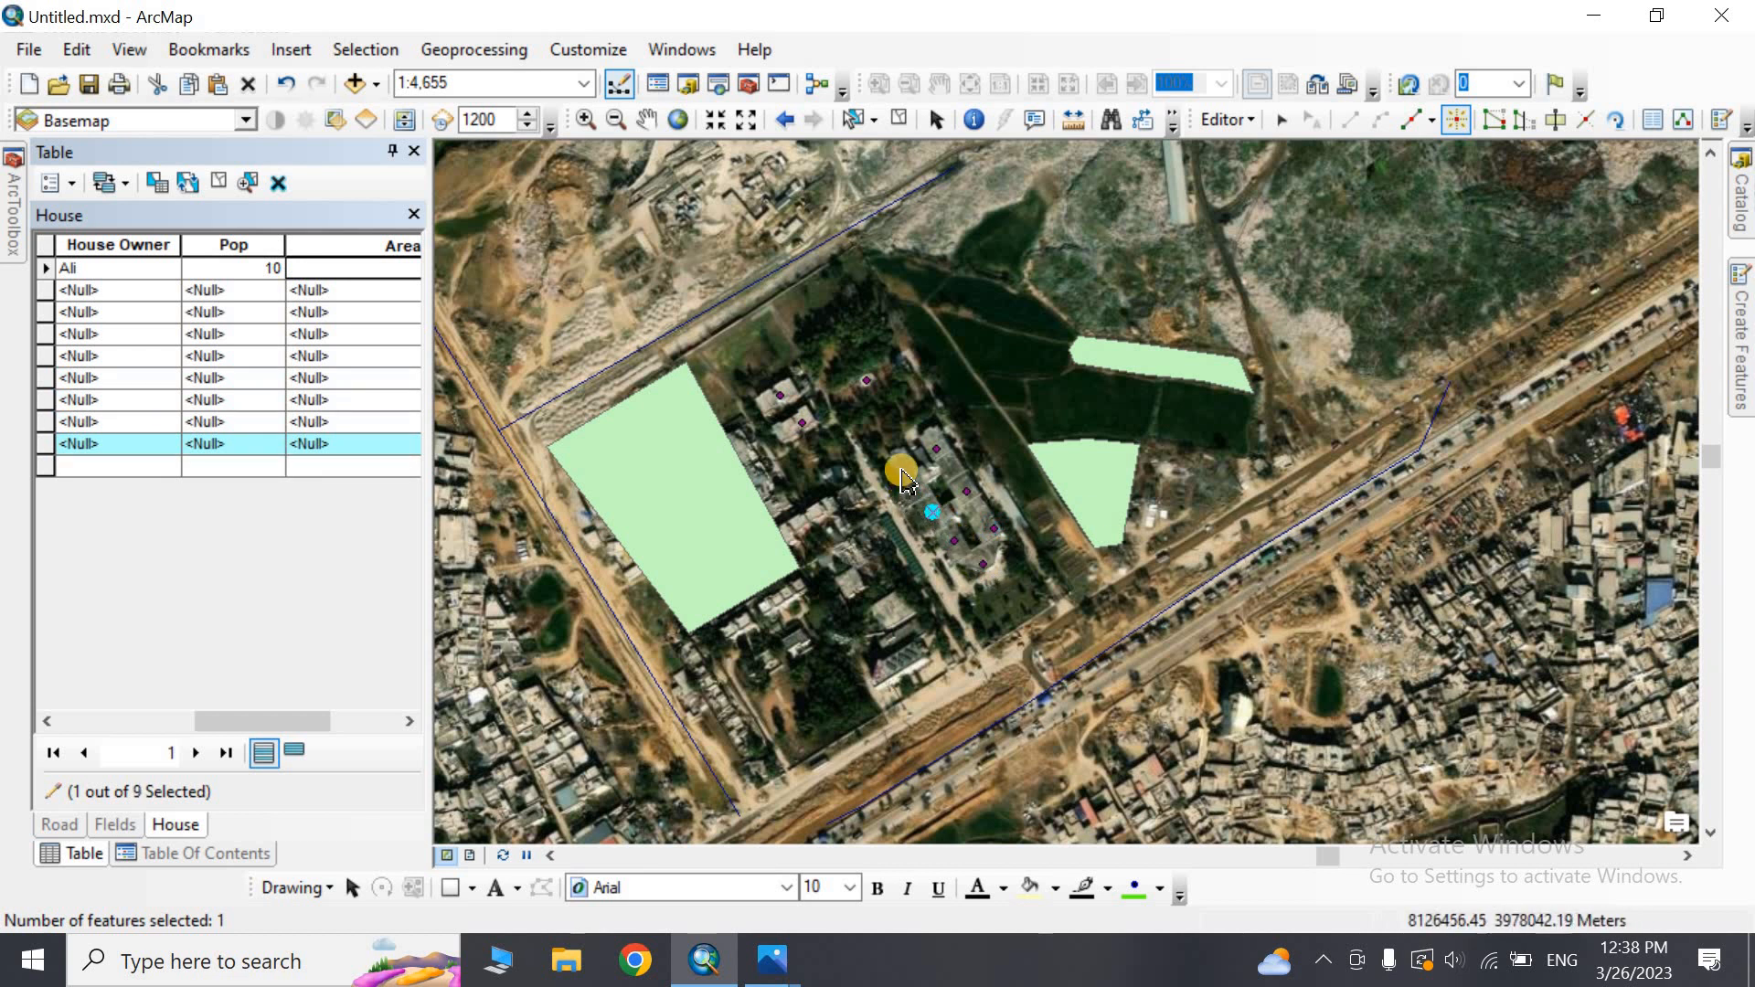
left_click(901, 471)
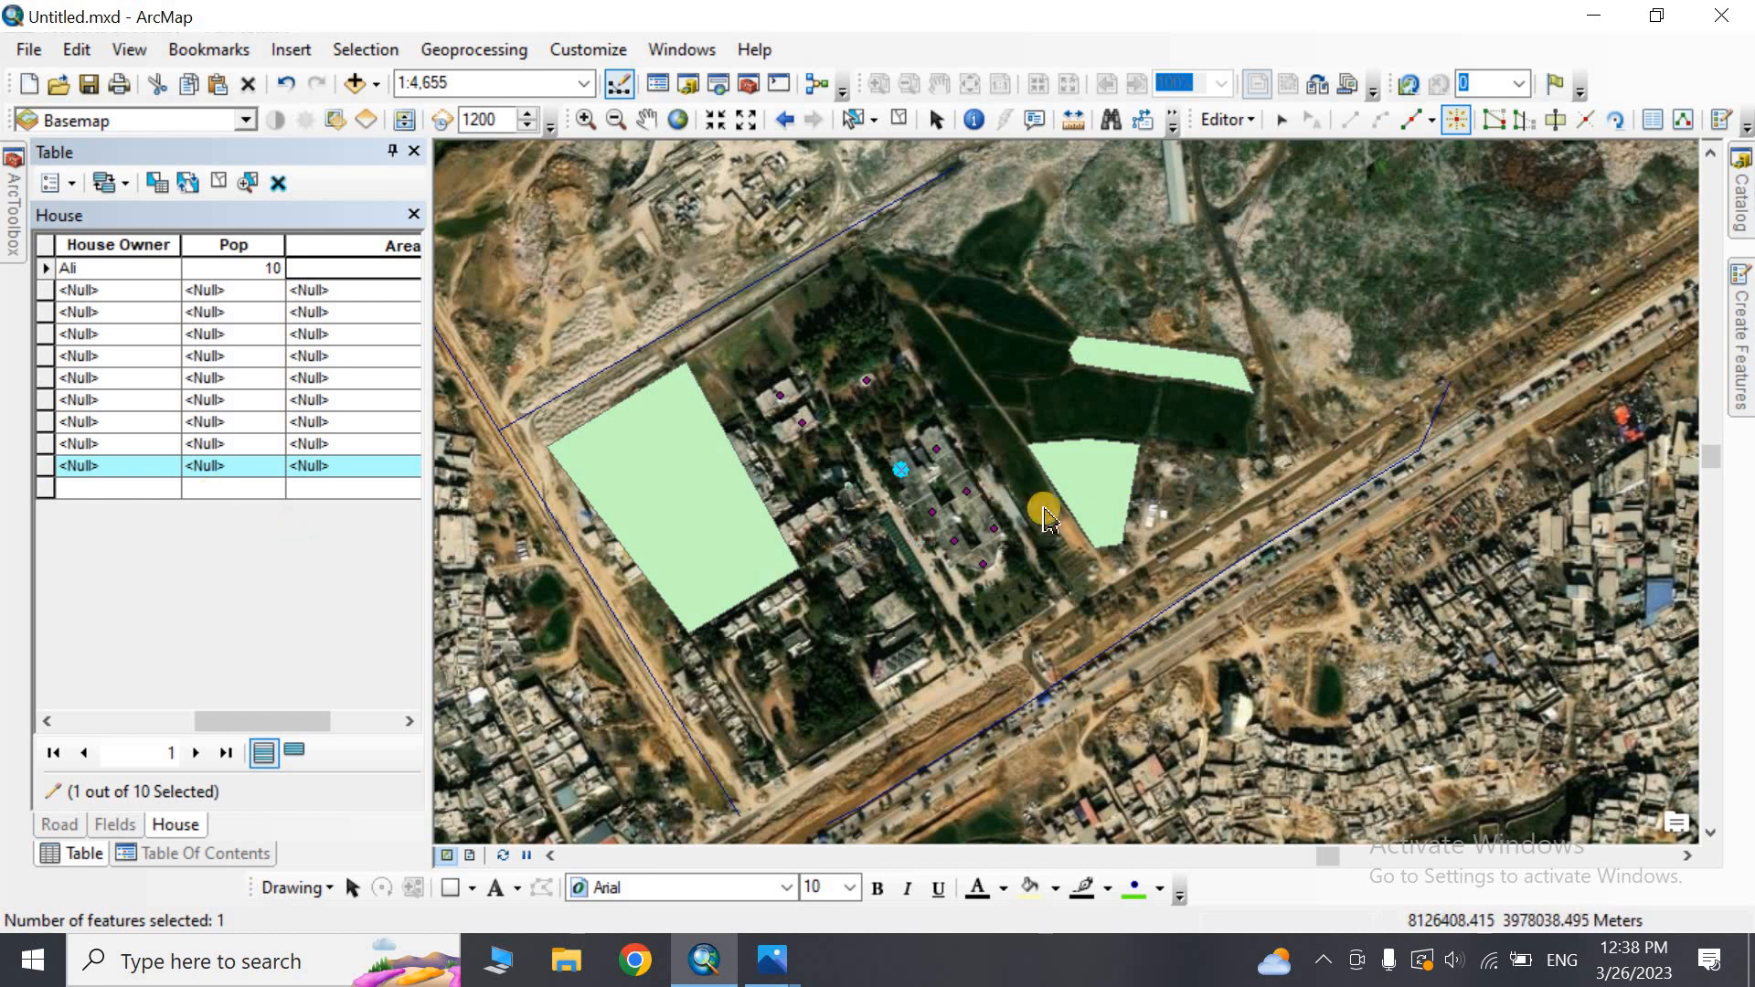
Add House points on the building east of the triangular field and on three buildings east and southeast of the large field
left_click(1155, 509)
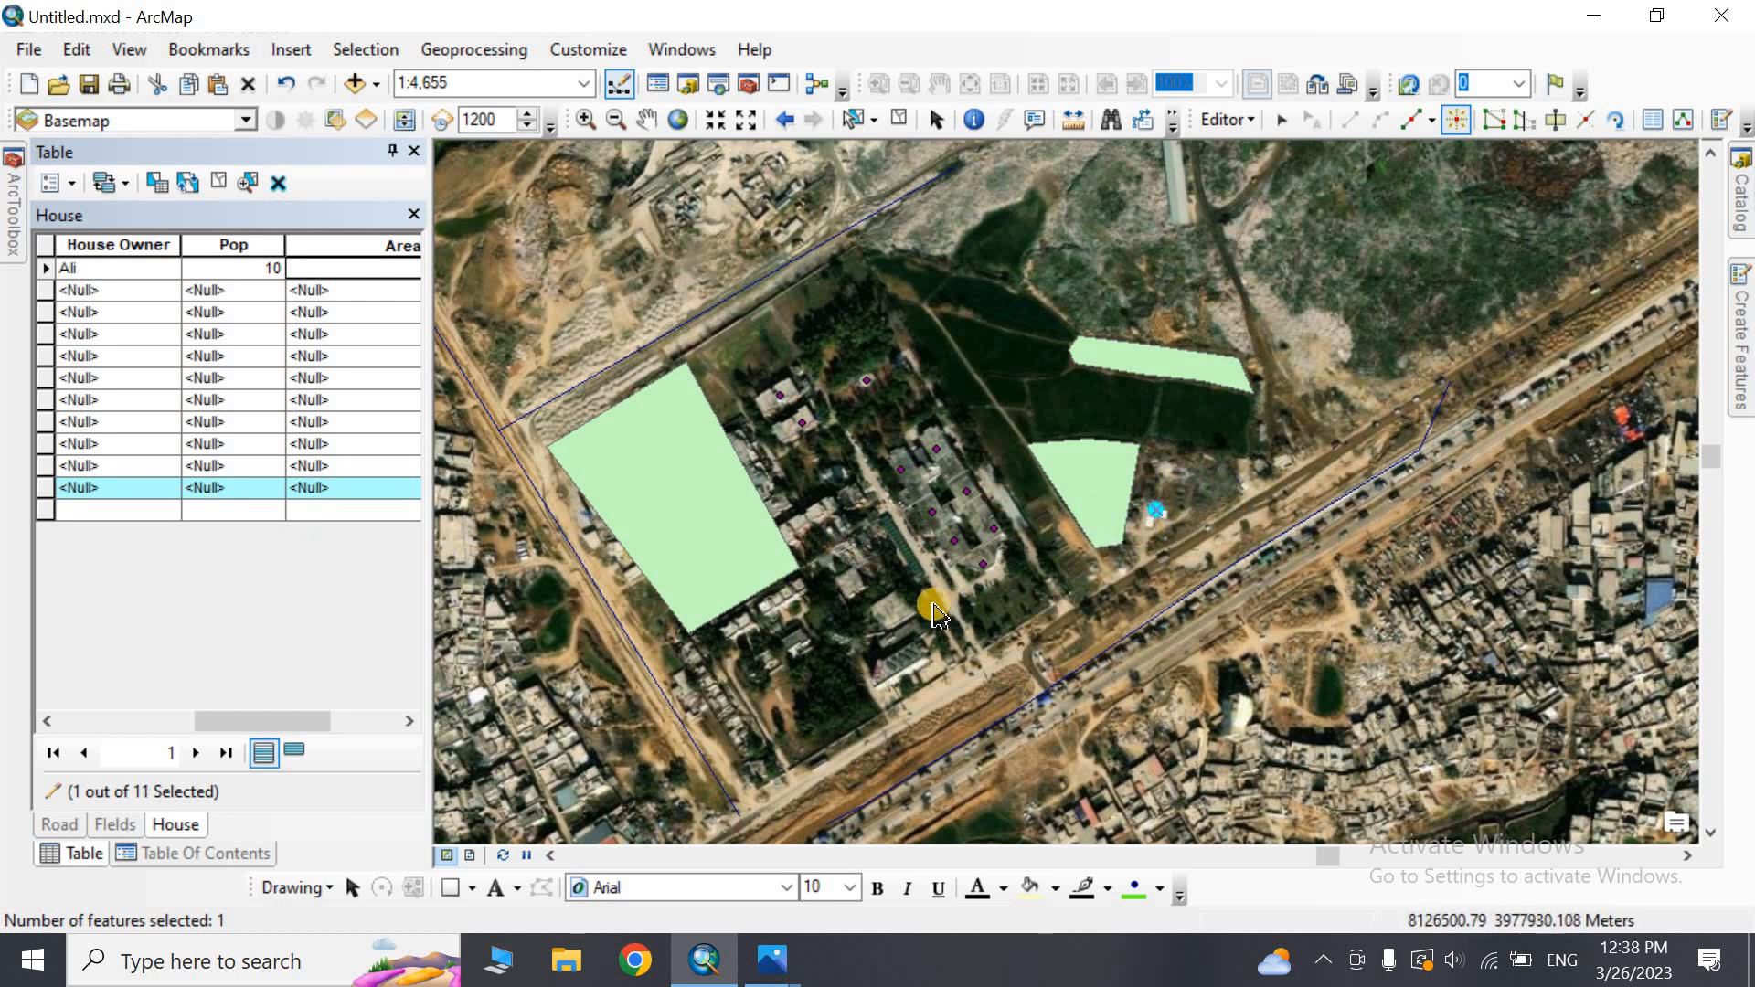
left_click(895, 607)
left_click(853, 582)
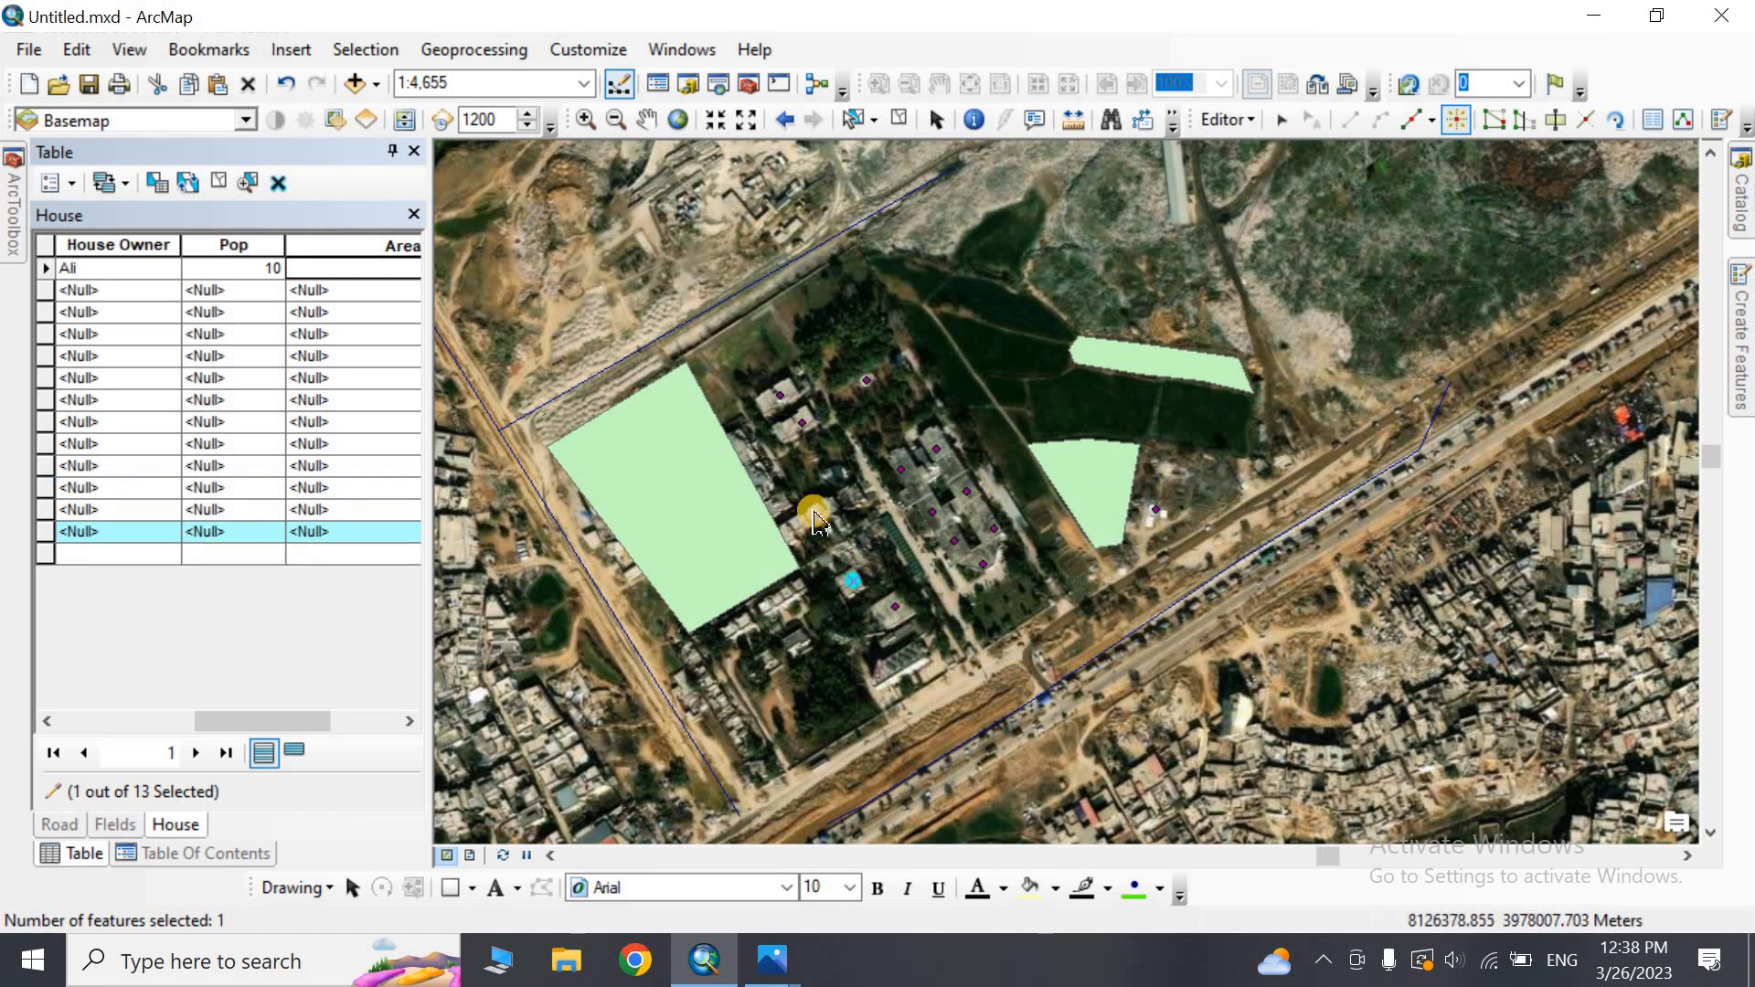
left_click(813, 512)
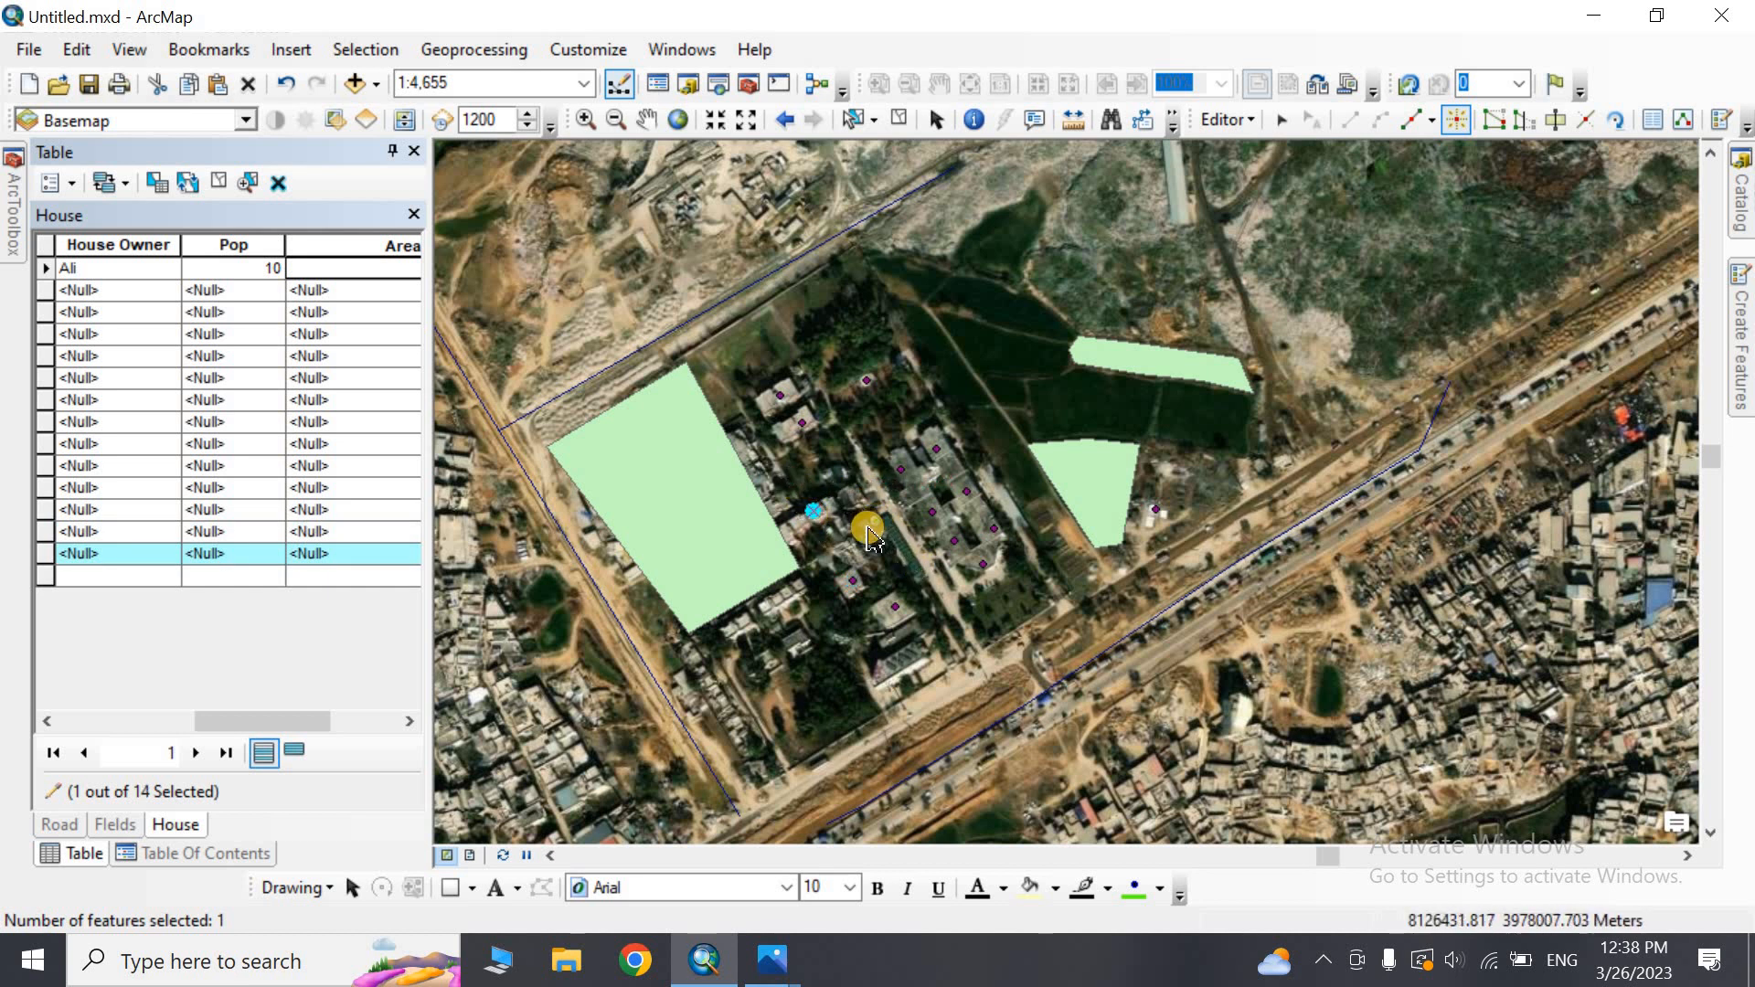
Add House points on the southern building near the main road and on two buildings along the large field's southeast edge
left_click(1060, 467)
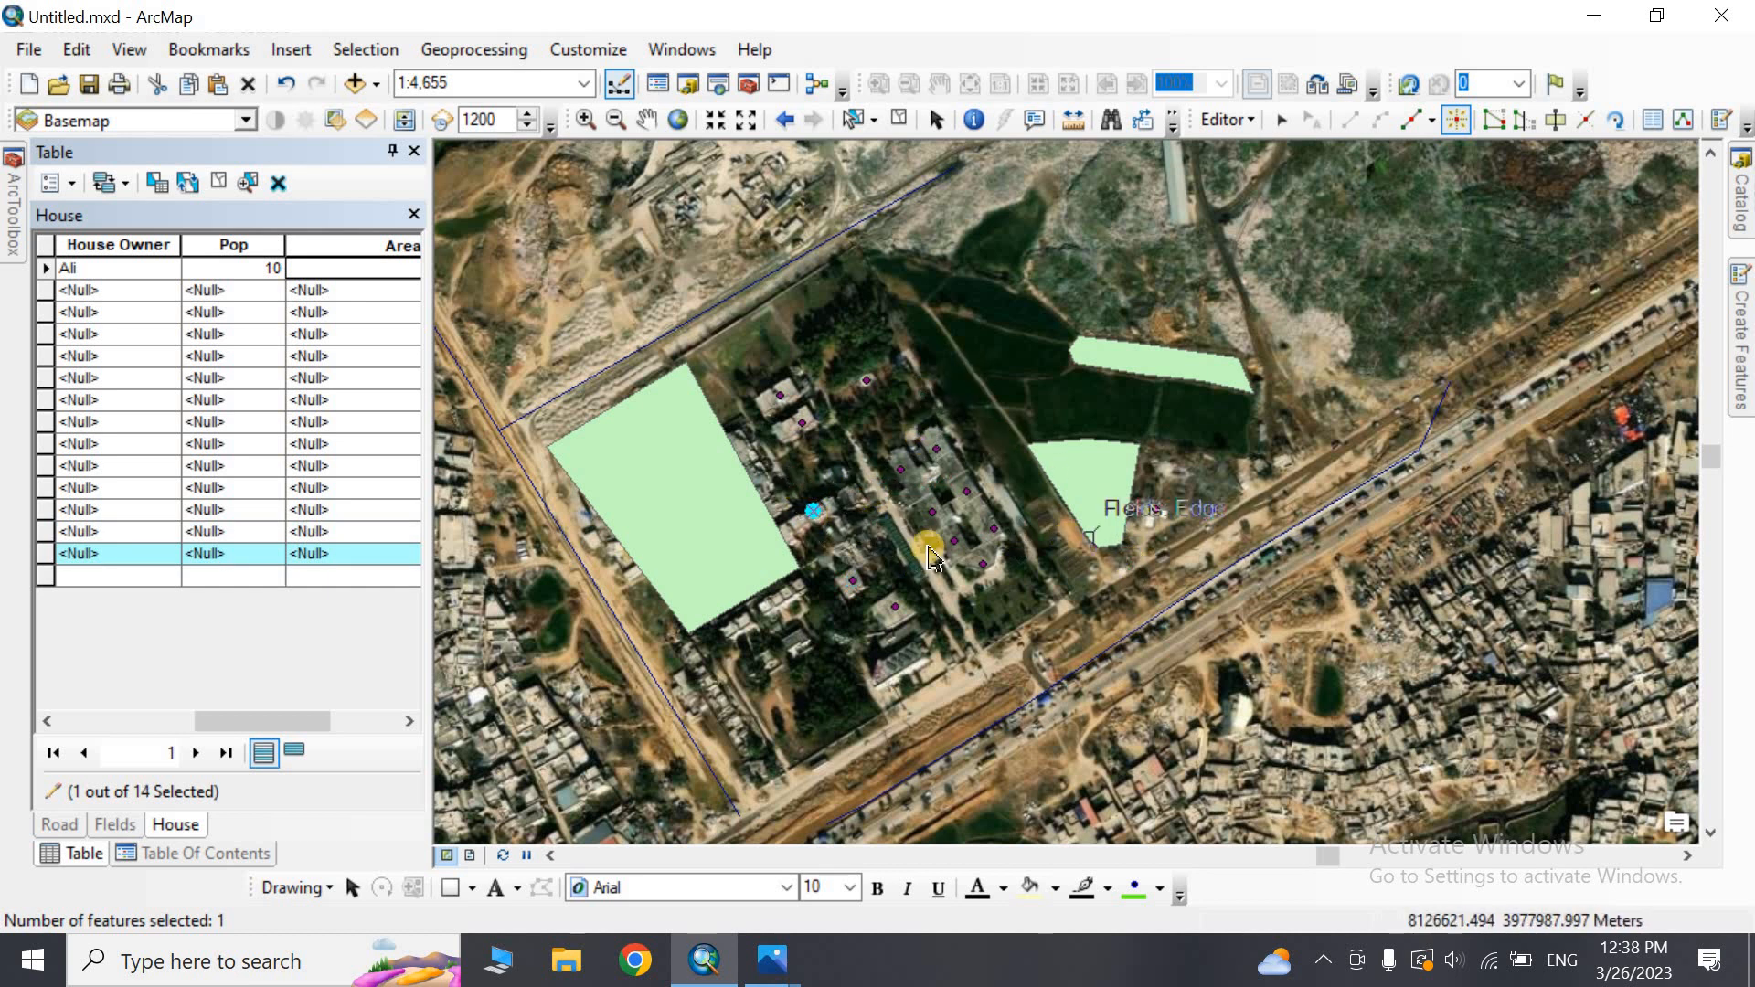
left_click(901, 658)
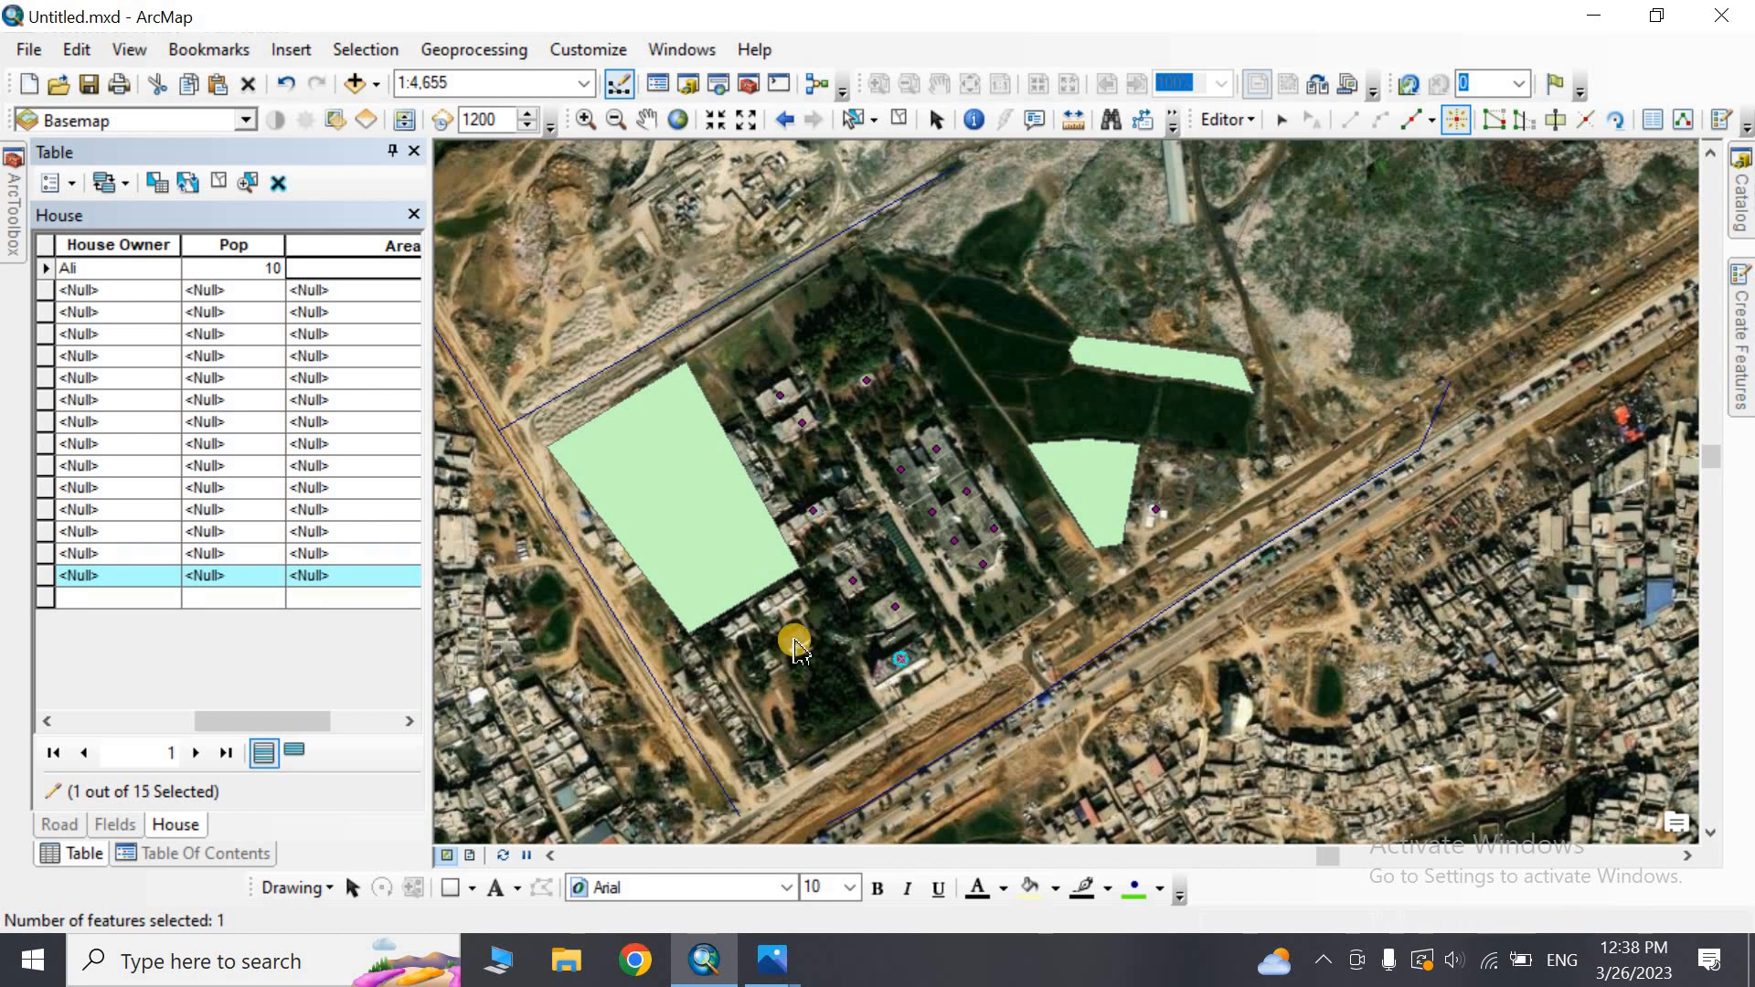
left_click(782, 598)
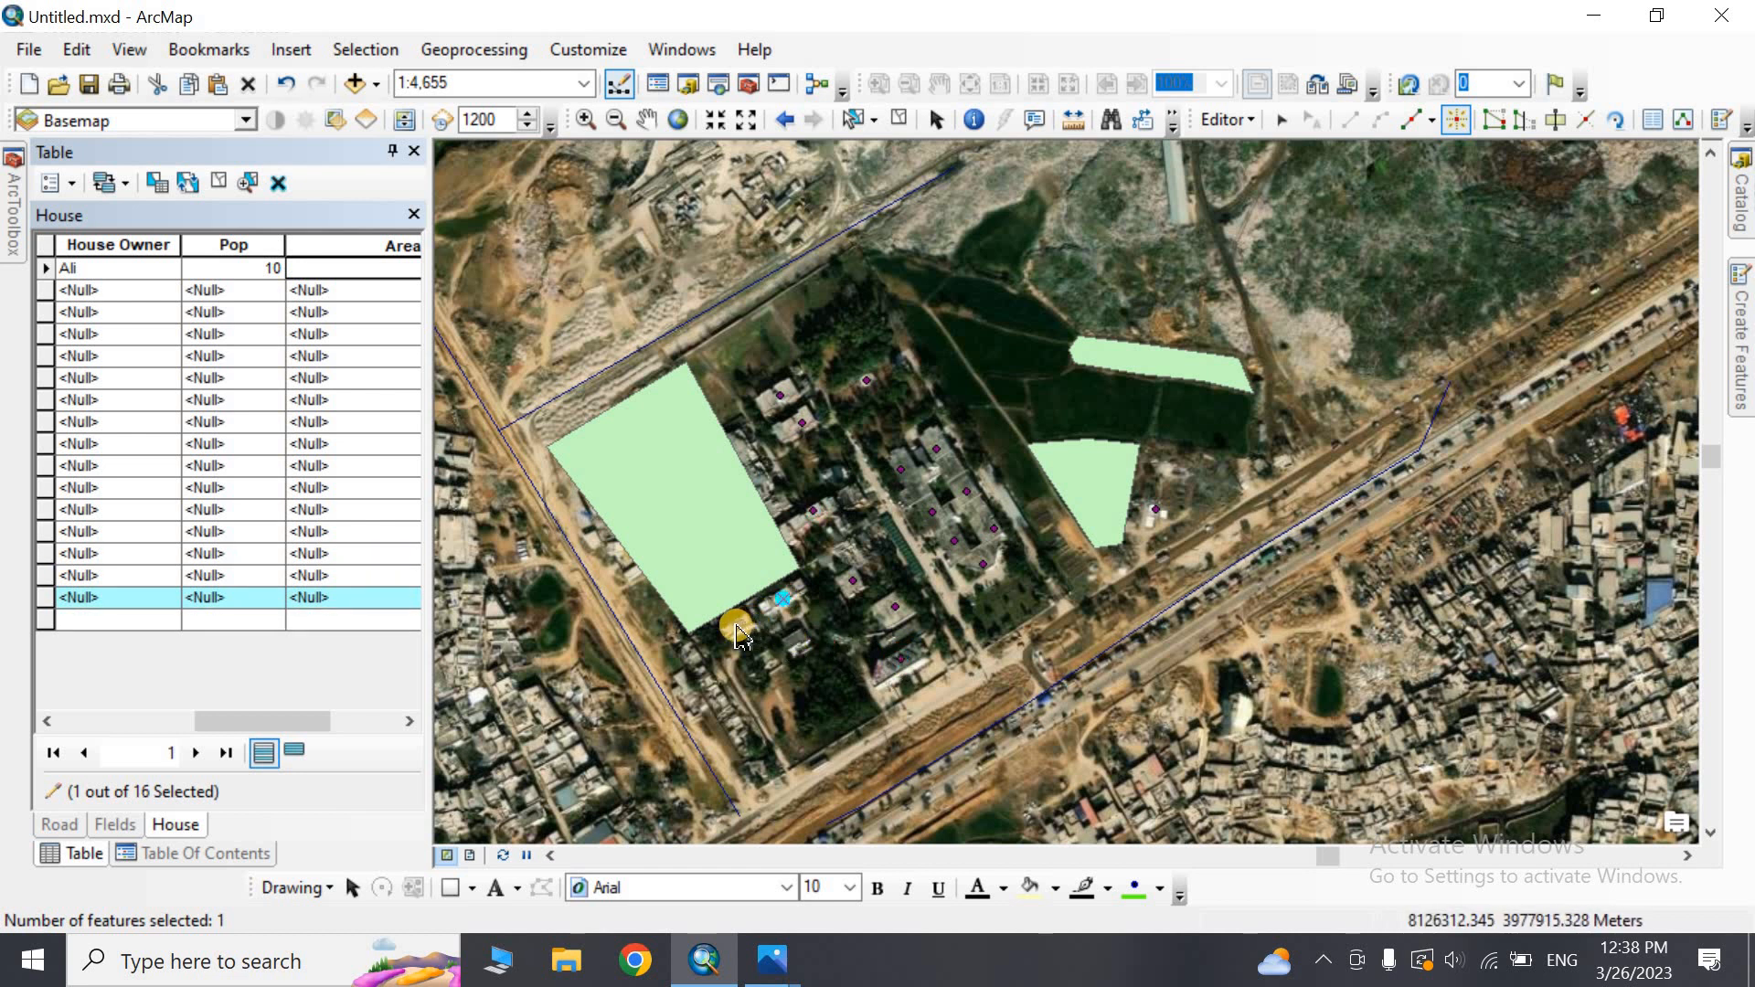
left_click(735, 627)
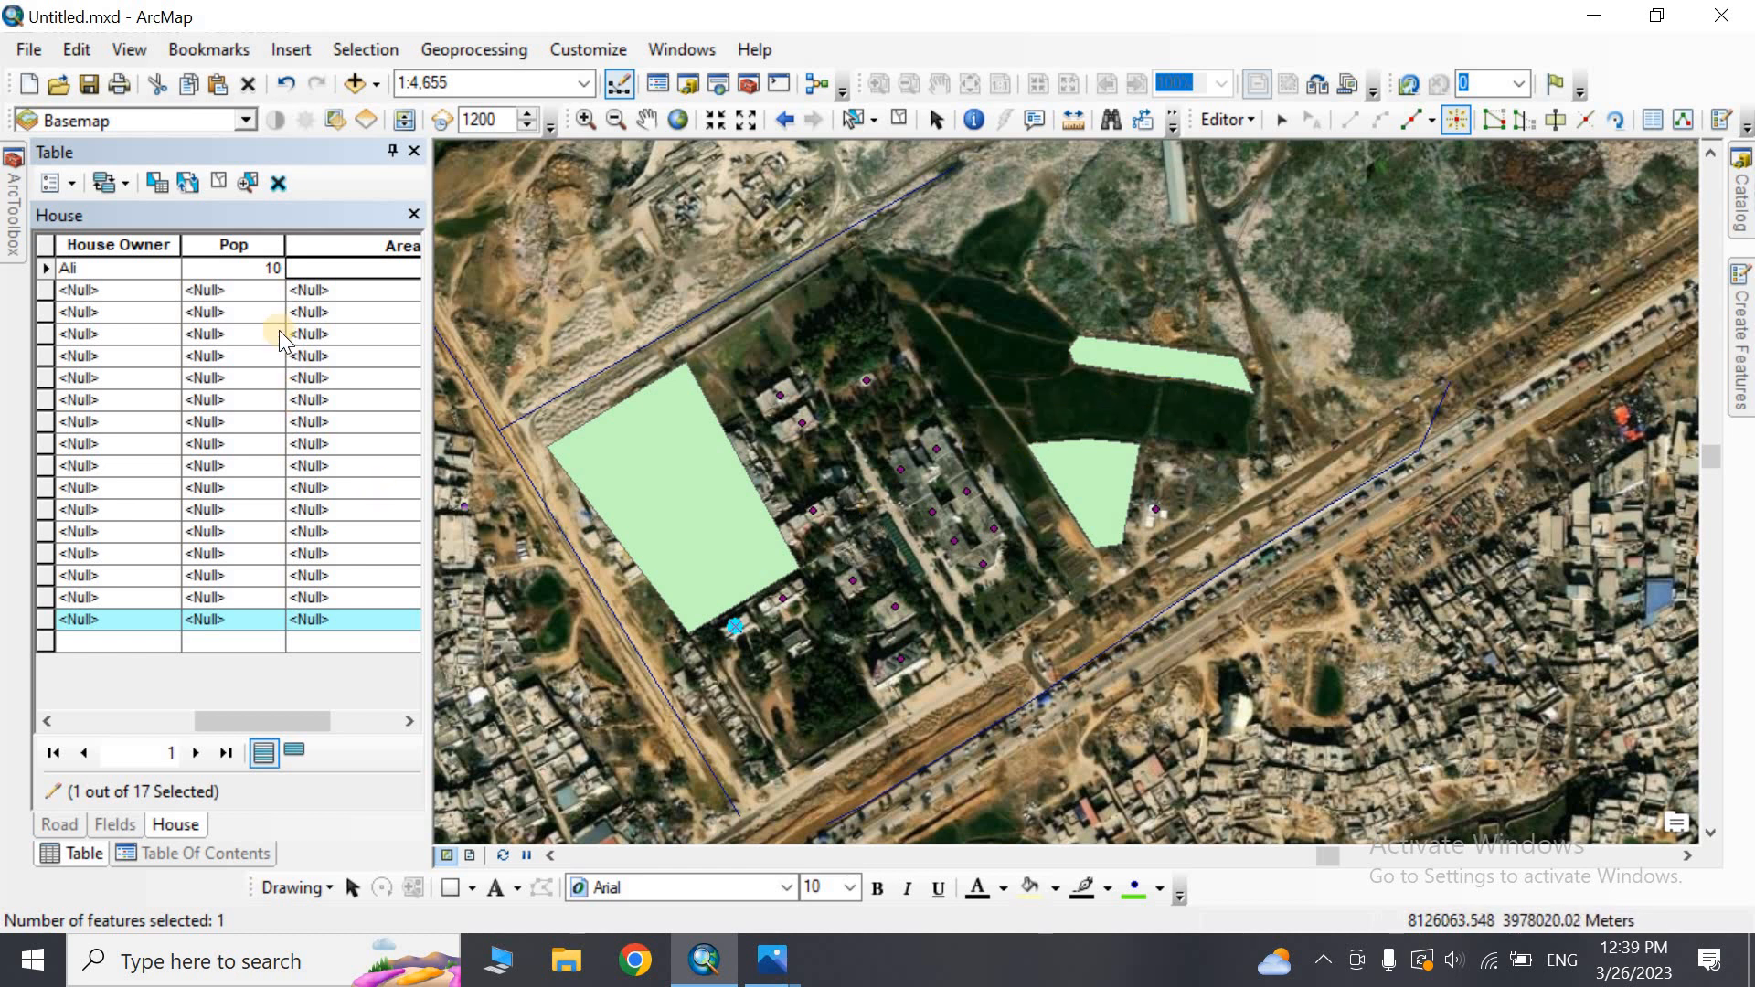
left_click(243, 293)
left_click(241, 292)
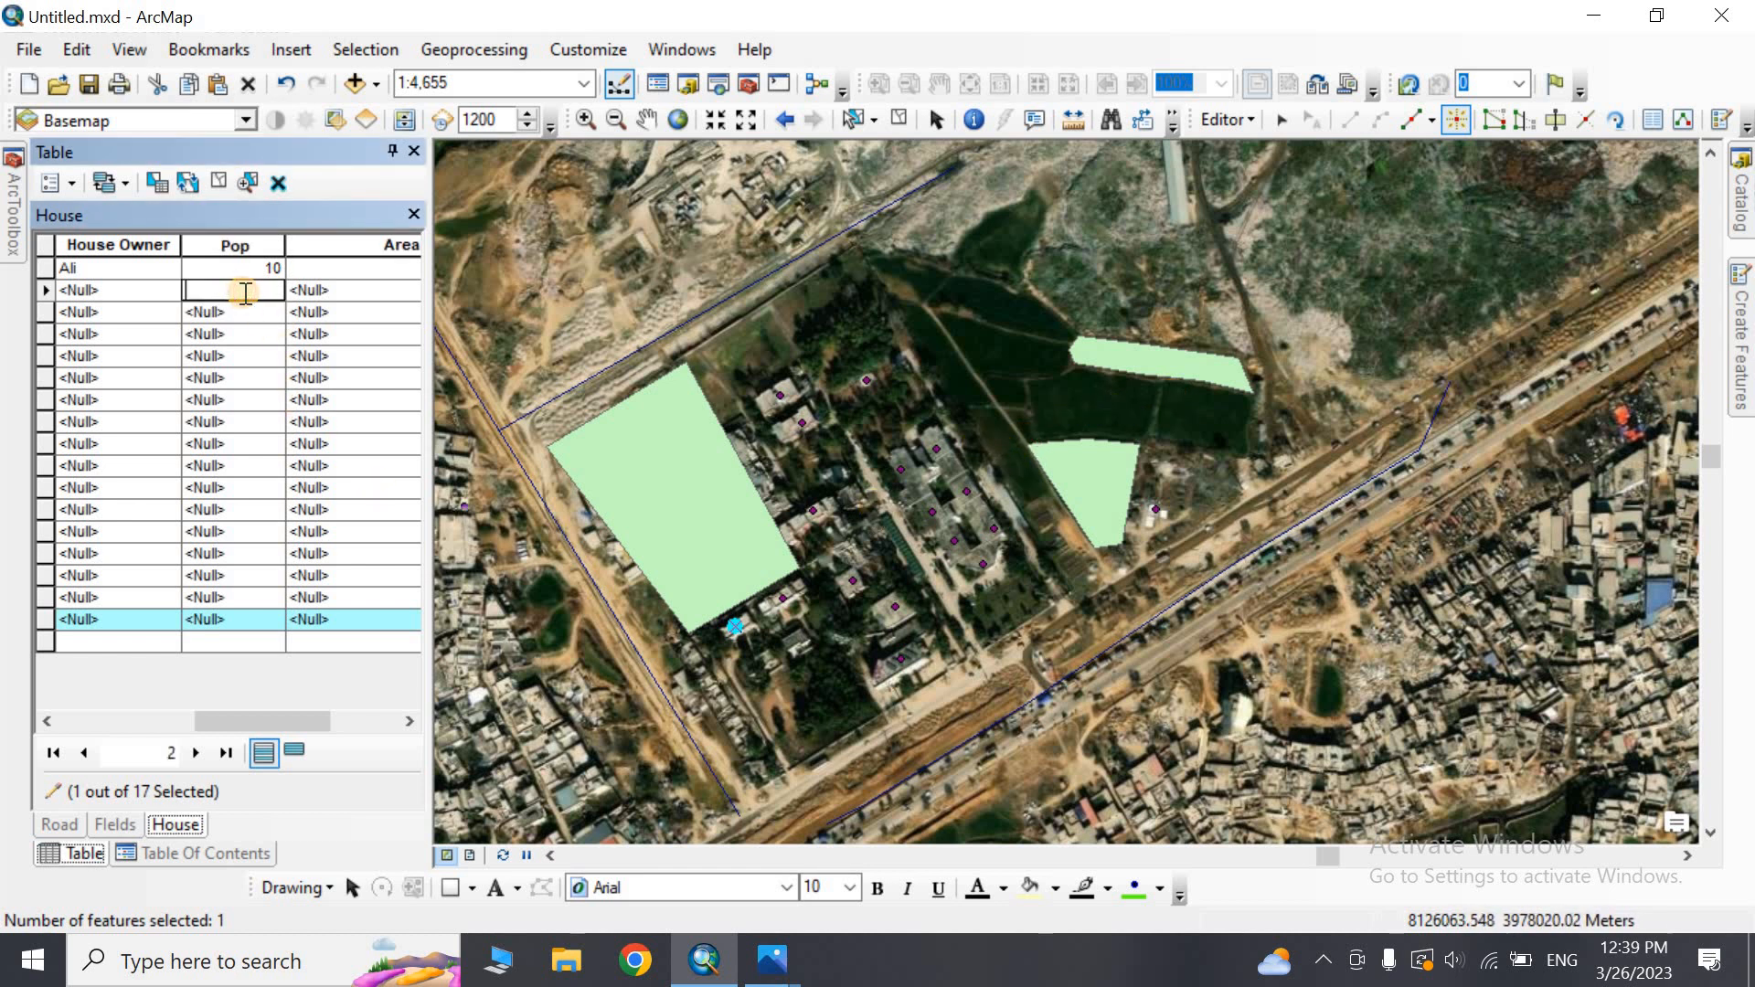
left_click(244, 311)
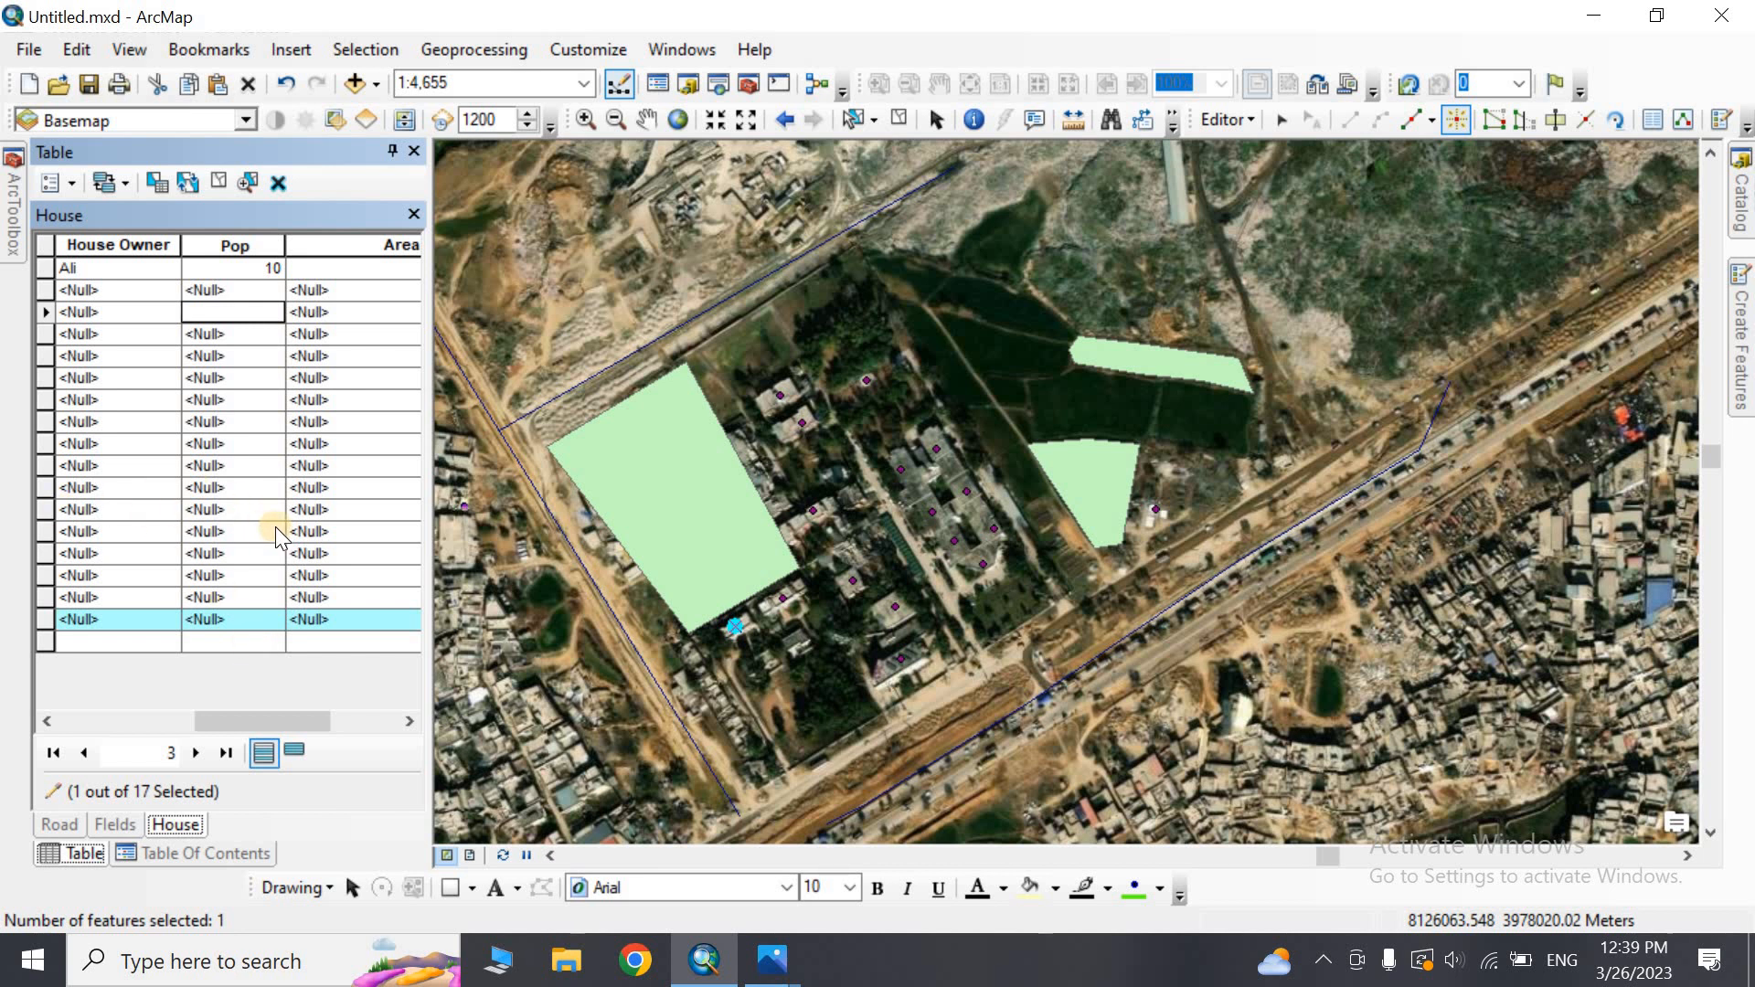
Select the second, third and fourth House records in turn to locate their points on the map
left_click(44, 289)
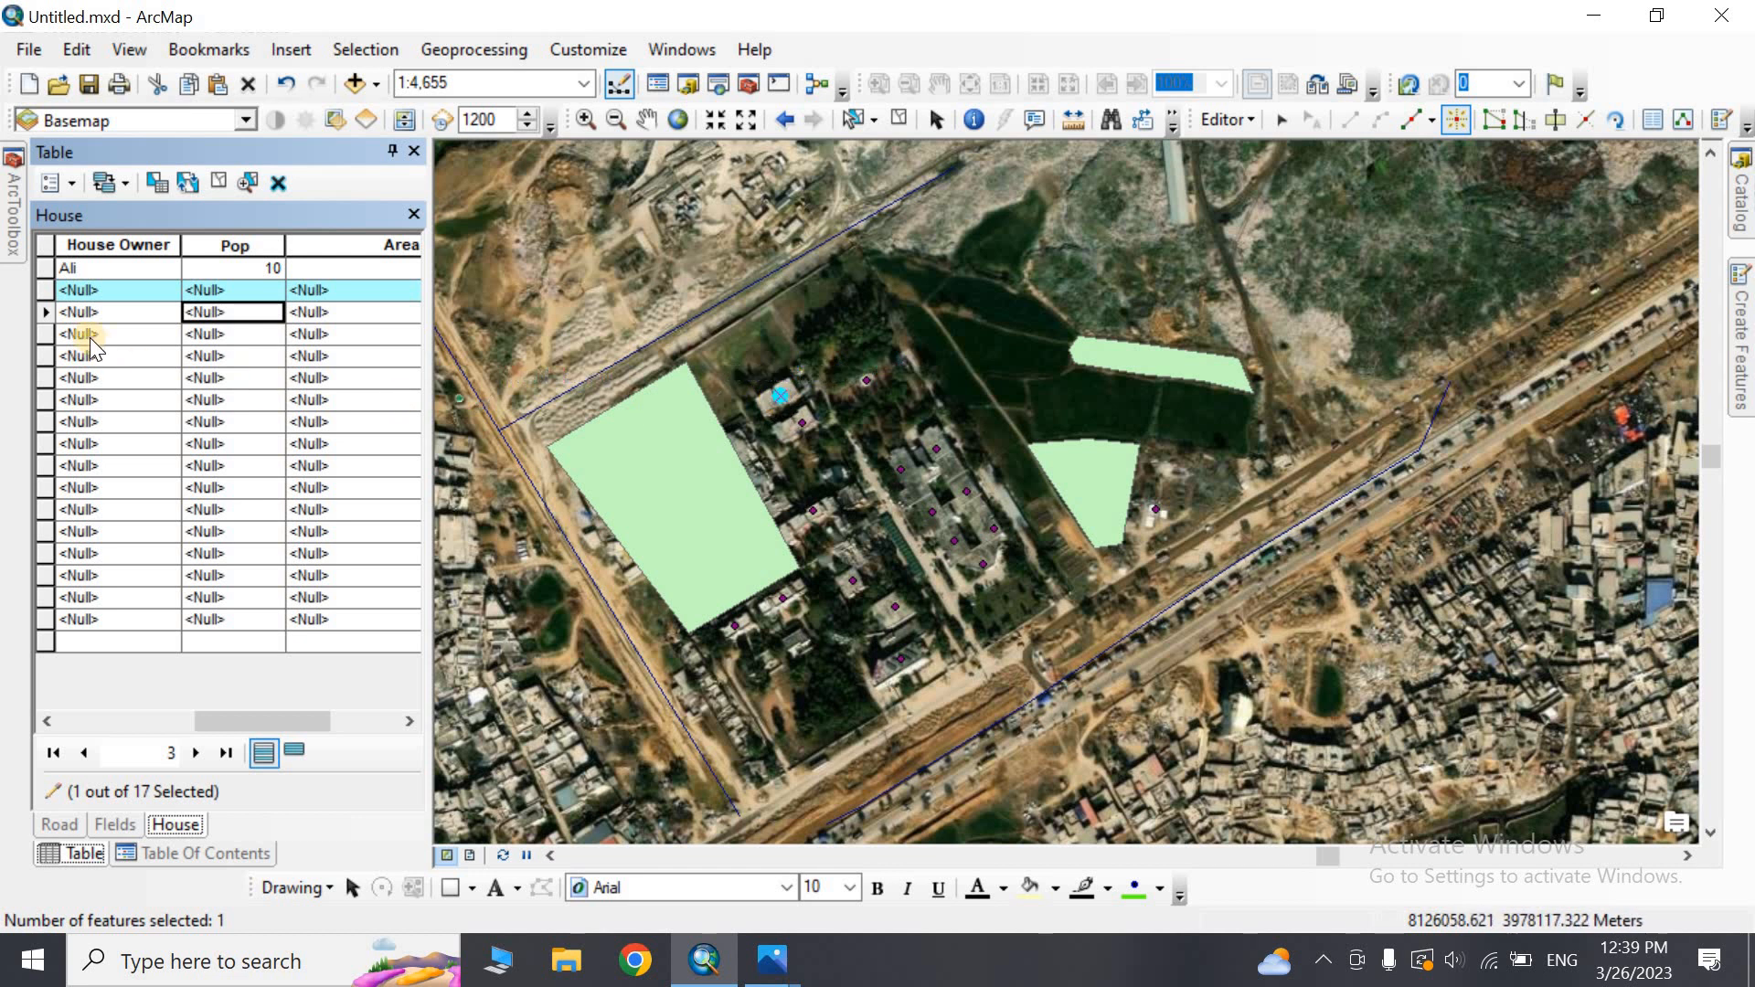
left_click(43, 311)
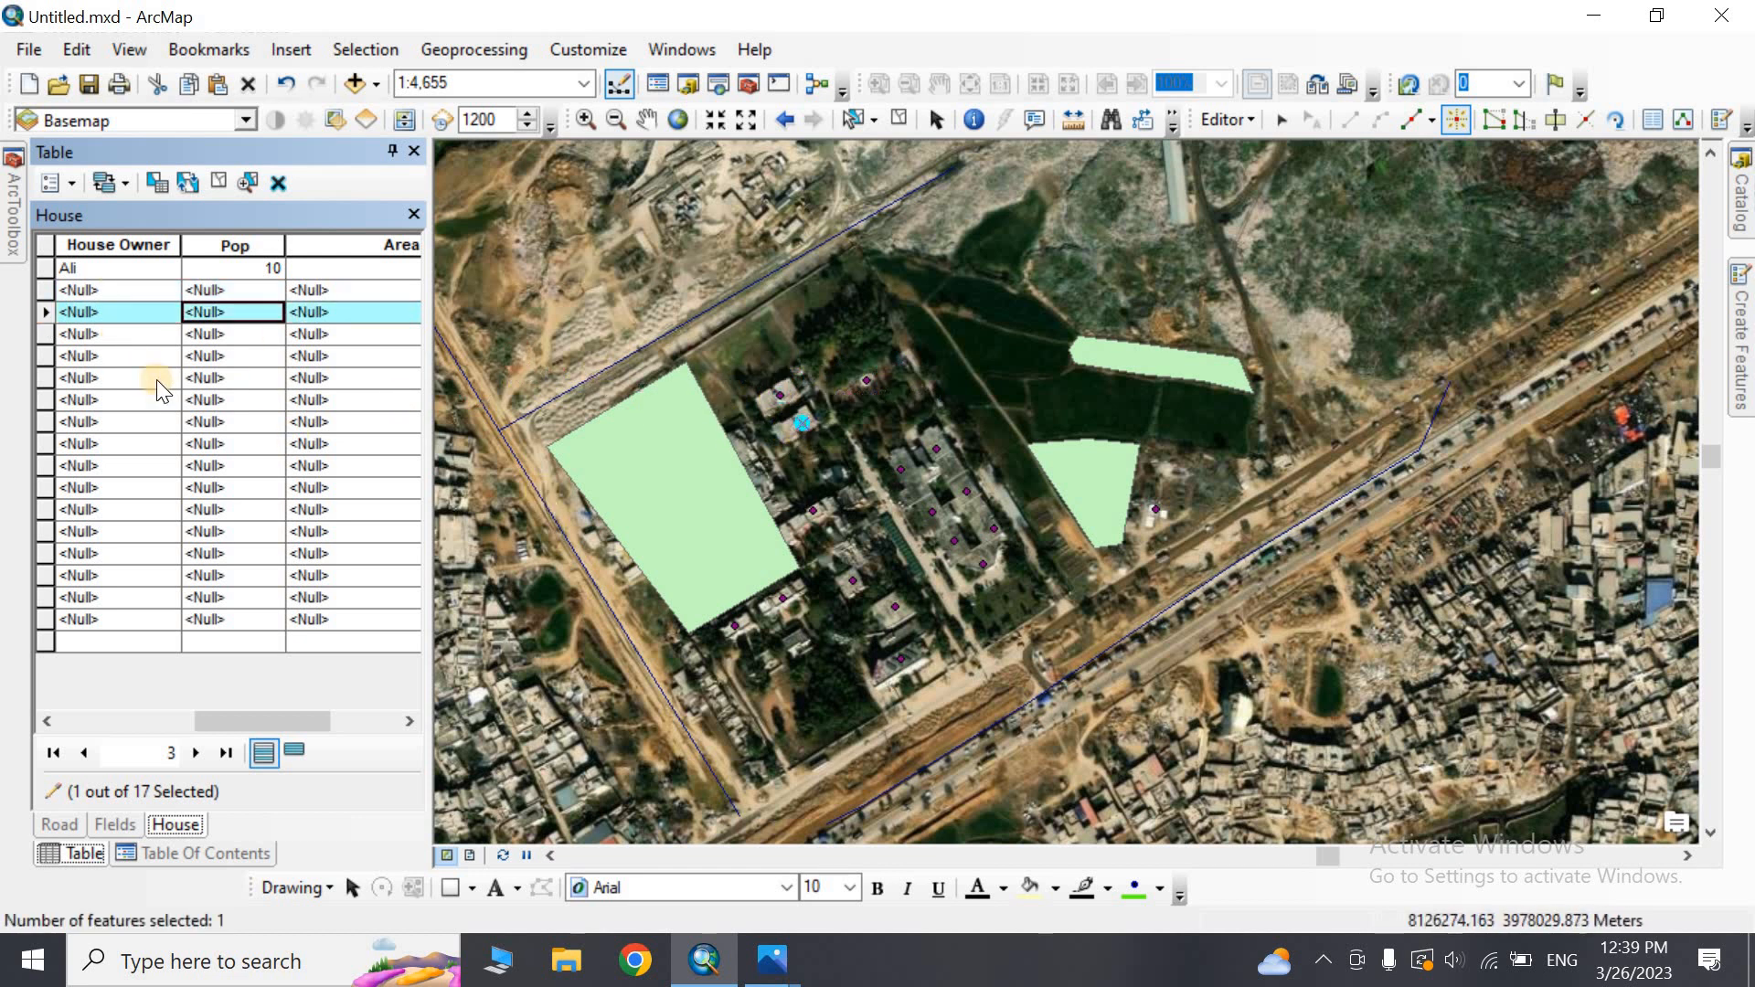
left_click(42, 332)
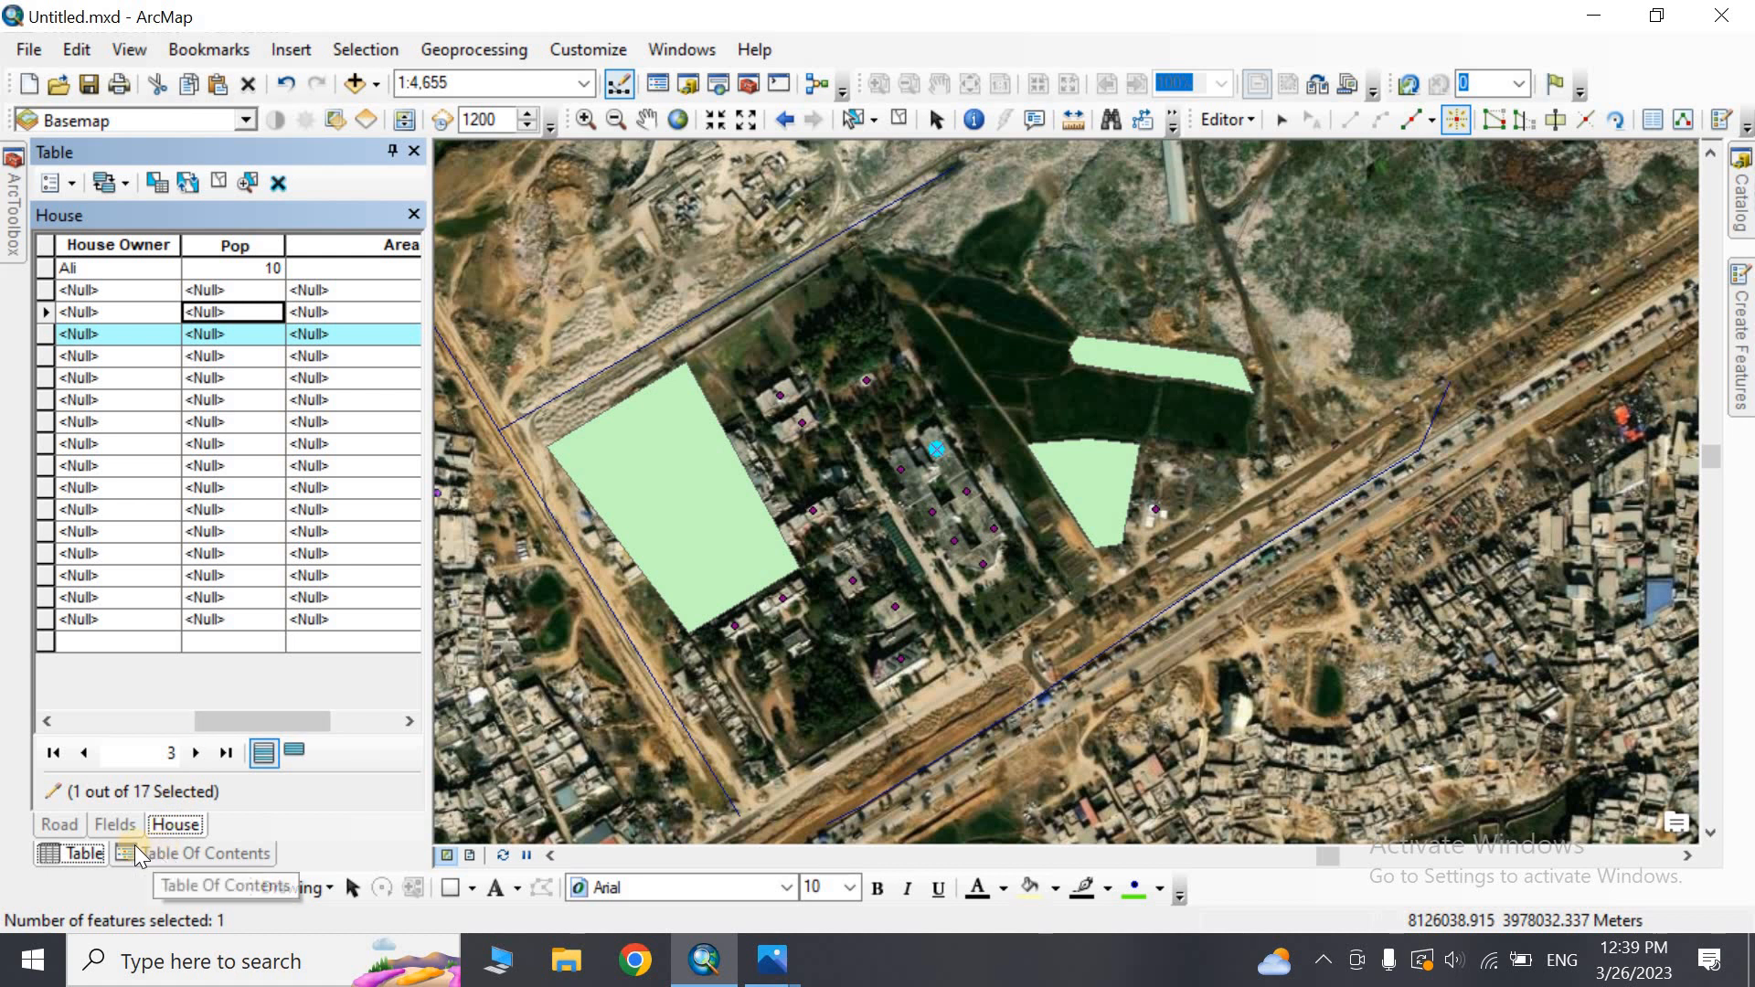
Switch to the Fields attribute table and select each of its three records in turn to locate their polygons
left_click(113, 824)
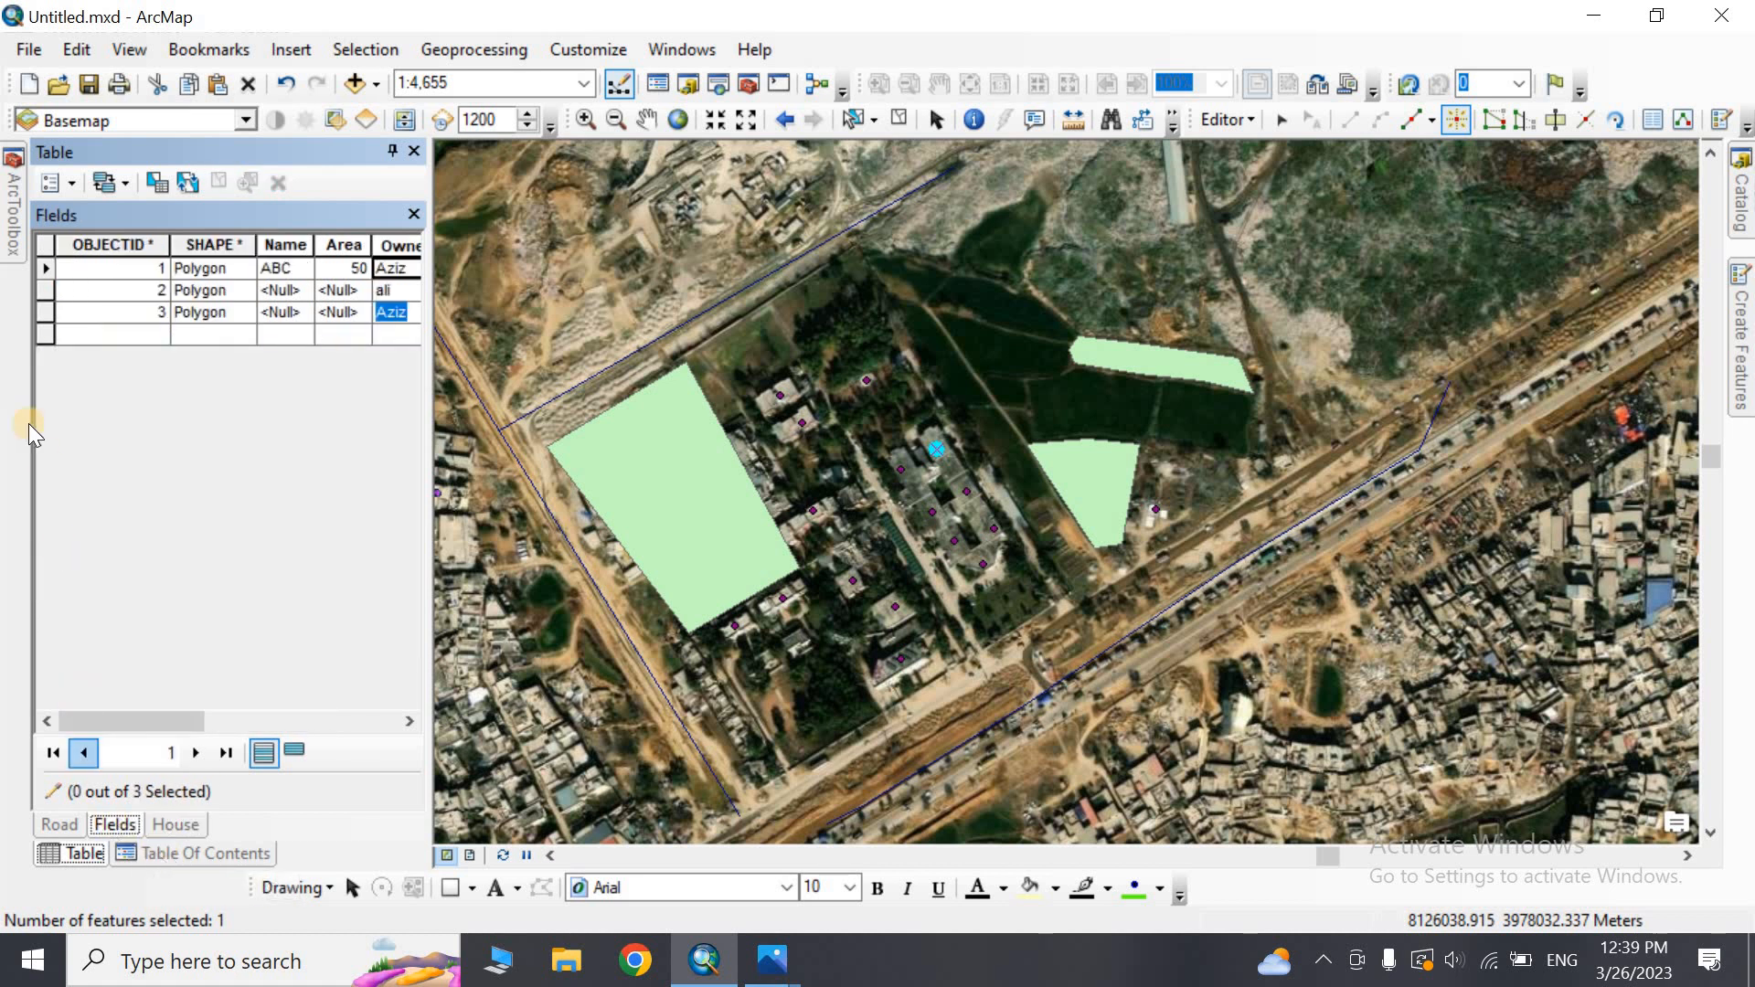
left_click(44, 266)
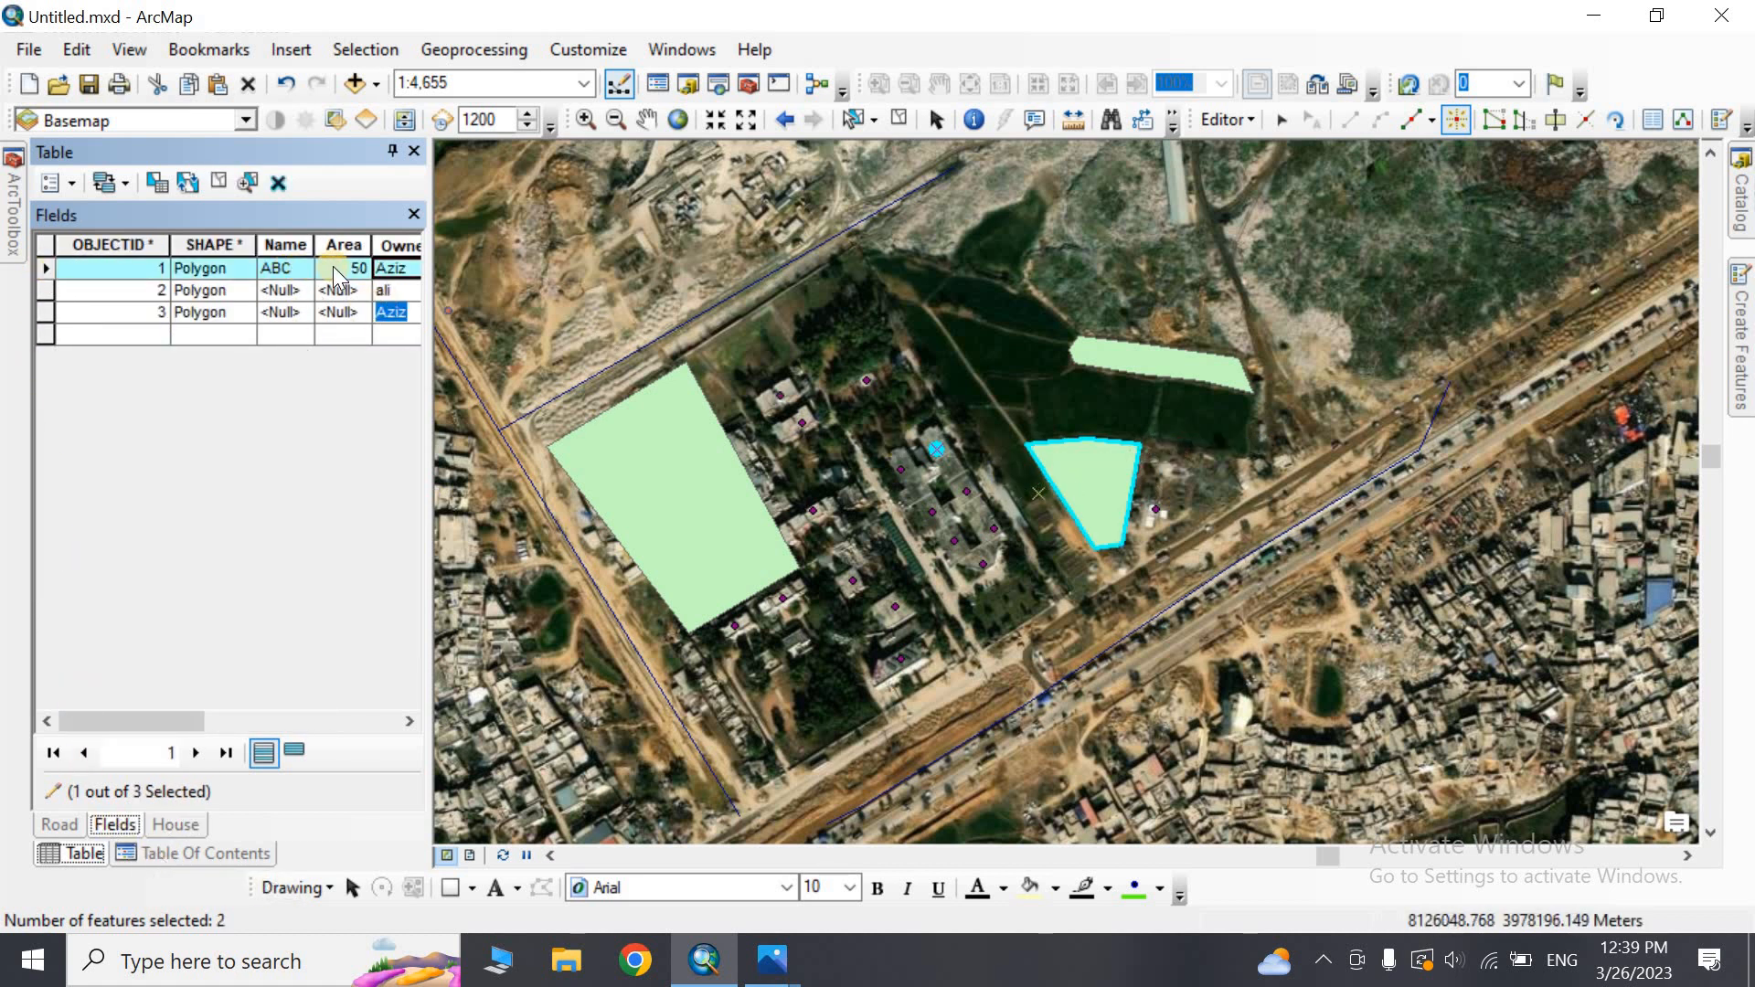
left_click(44, 288)
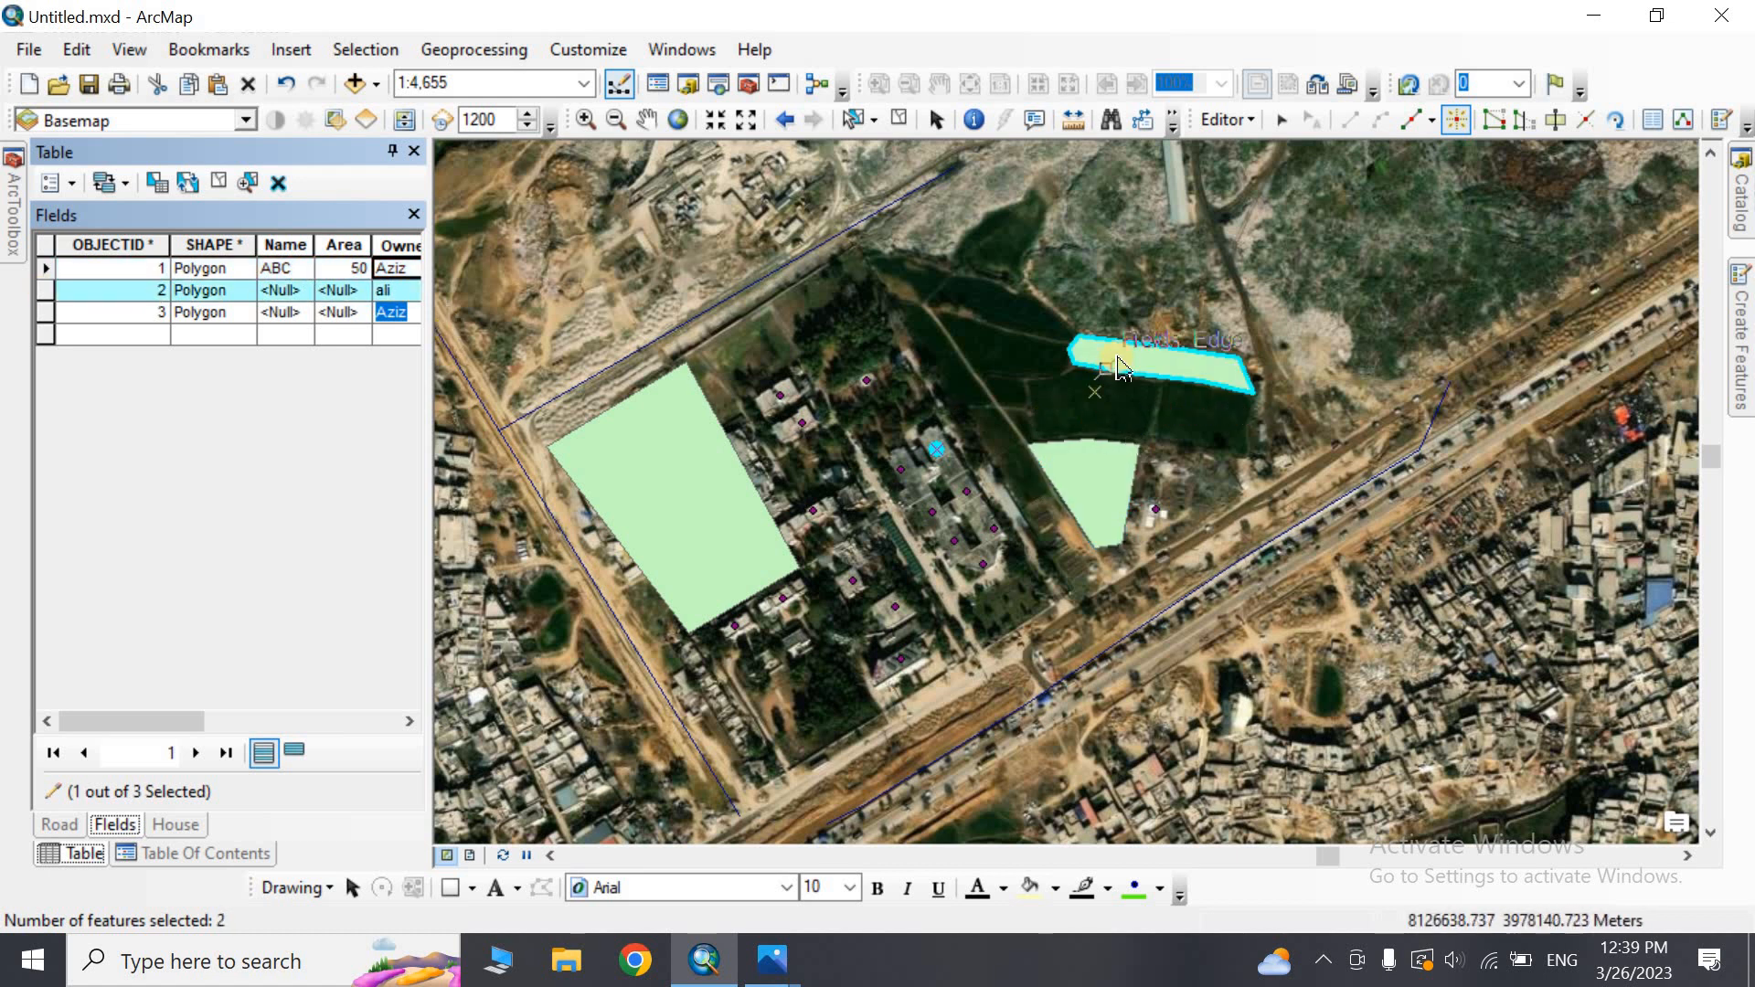
left_click(44, 310)
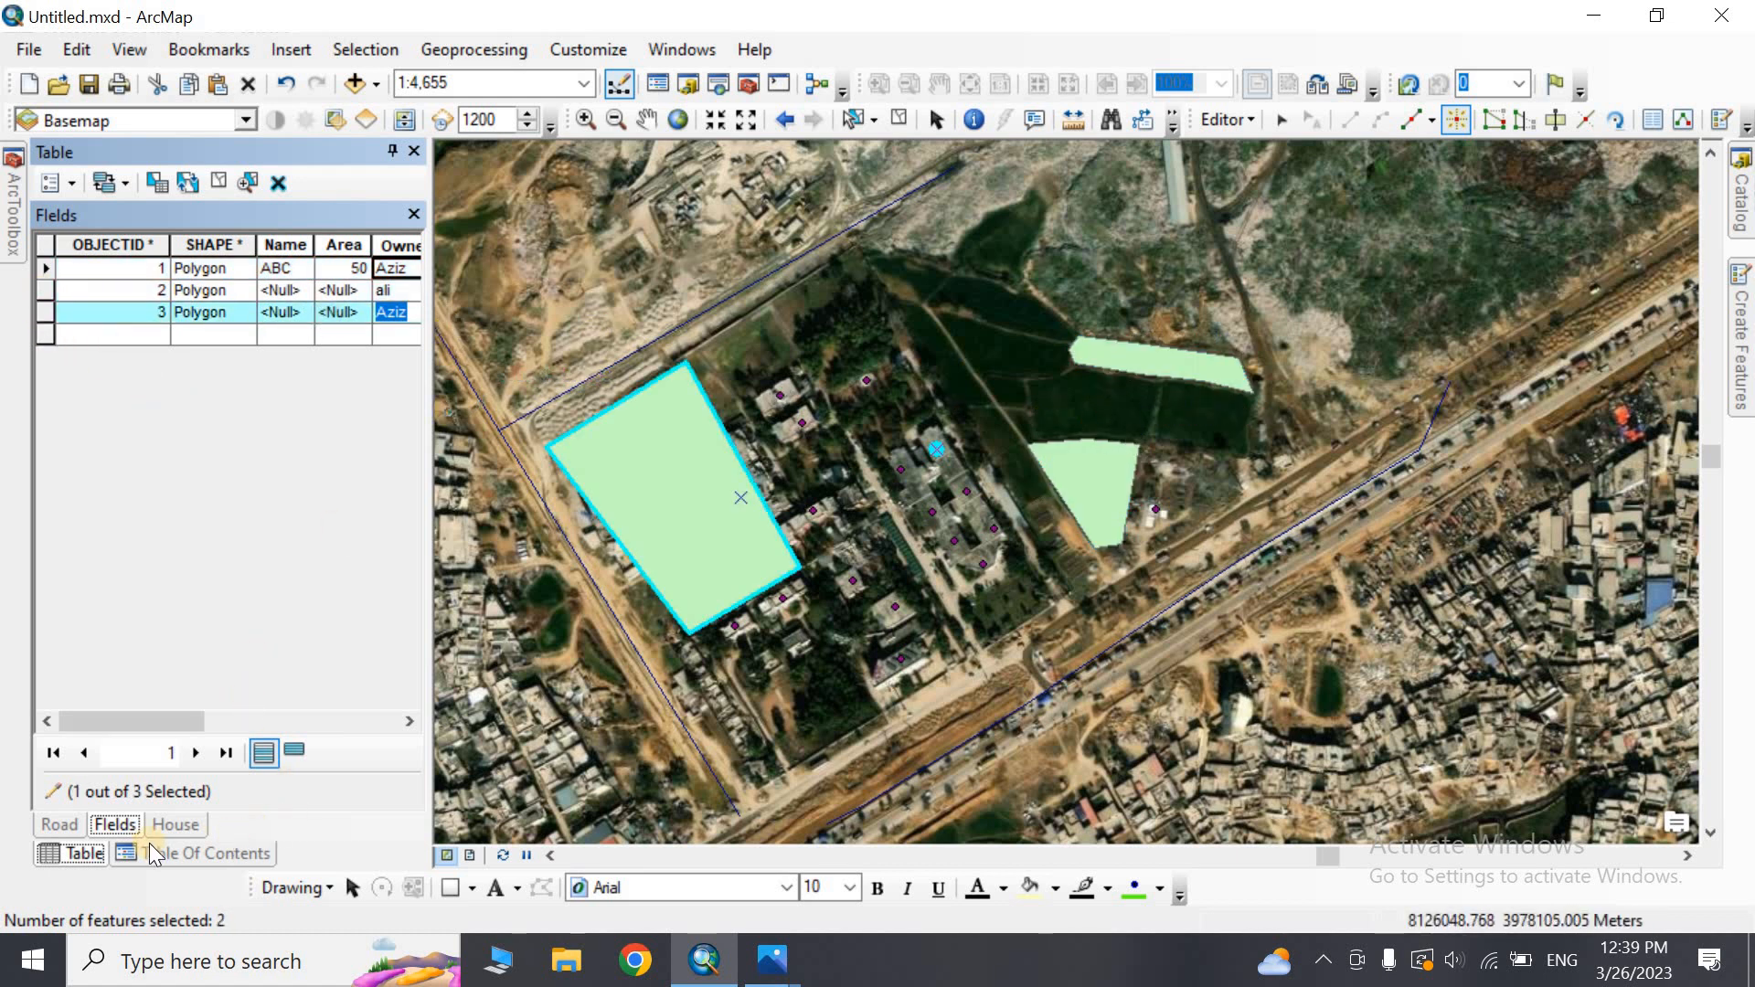
Switch to the Road attribute table, select each of its three records in turn to locate their lines, and collapse the table
left_click(48, 823)
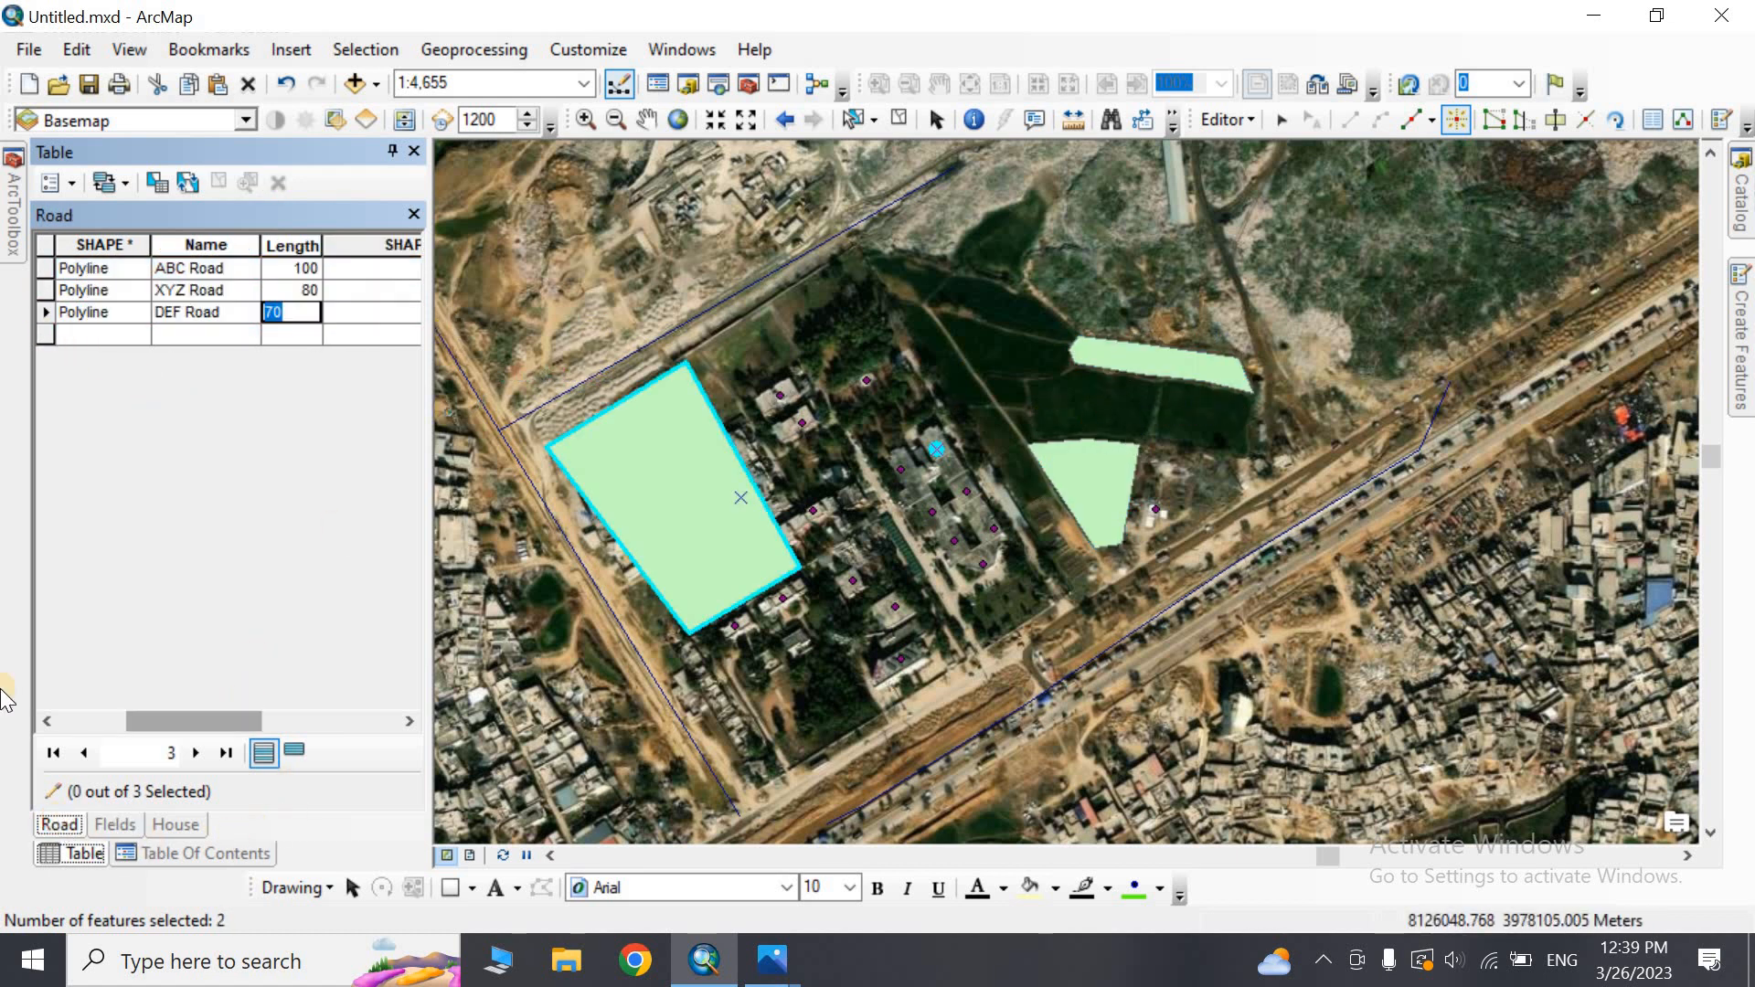
left_click(46, 268)
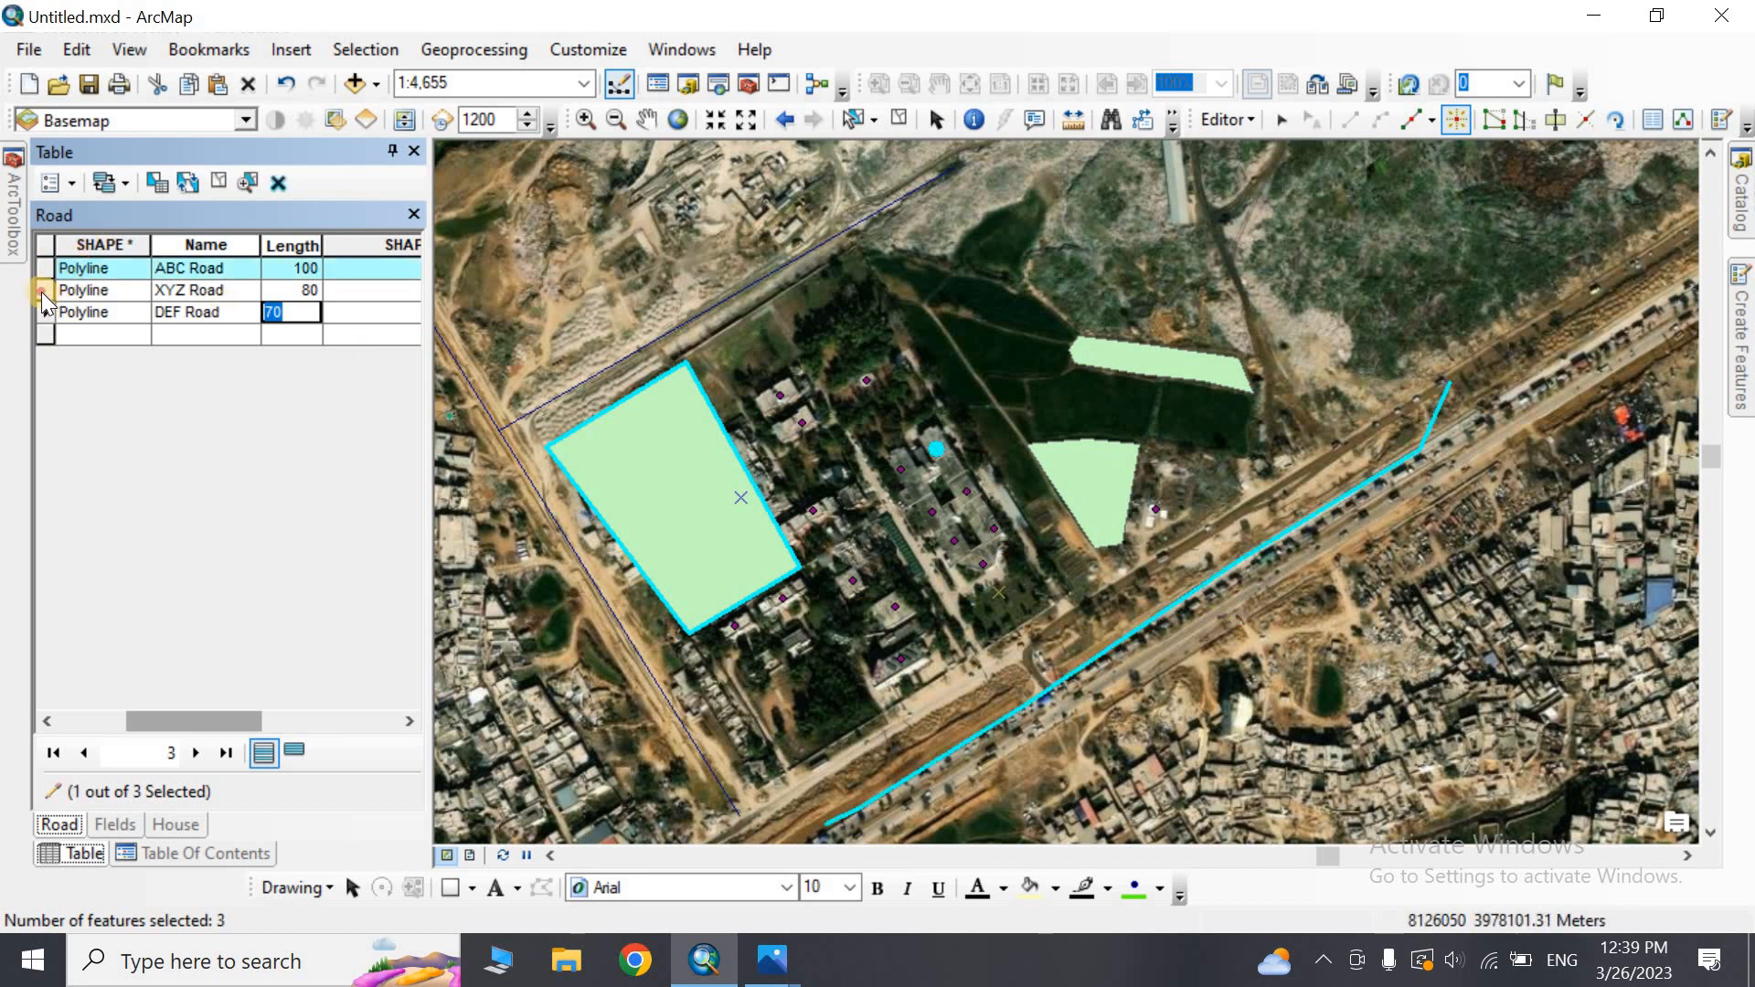
left_click(41, 291)
left_click(46, 312)
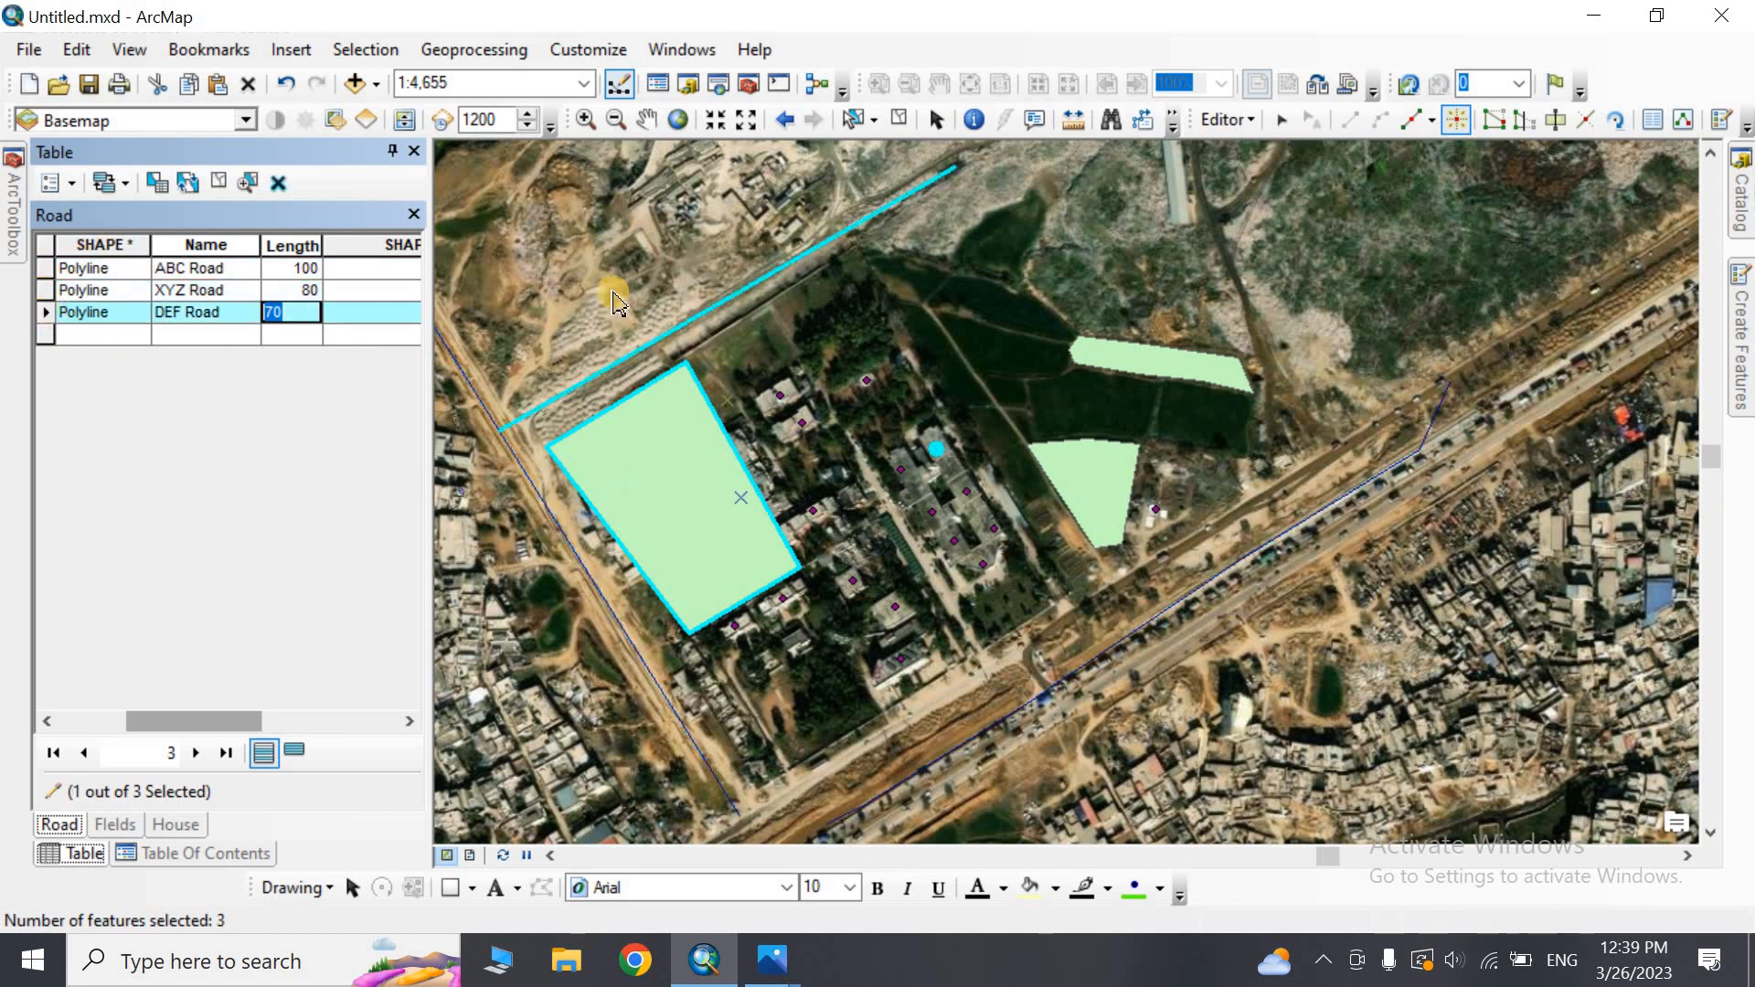
left_click(389, 151)
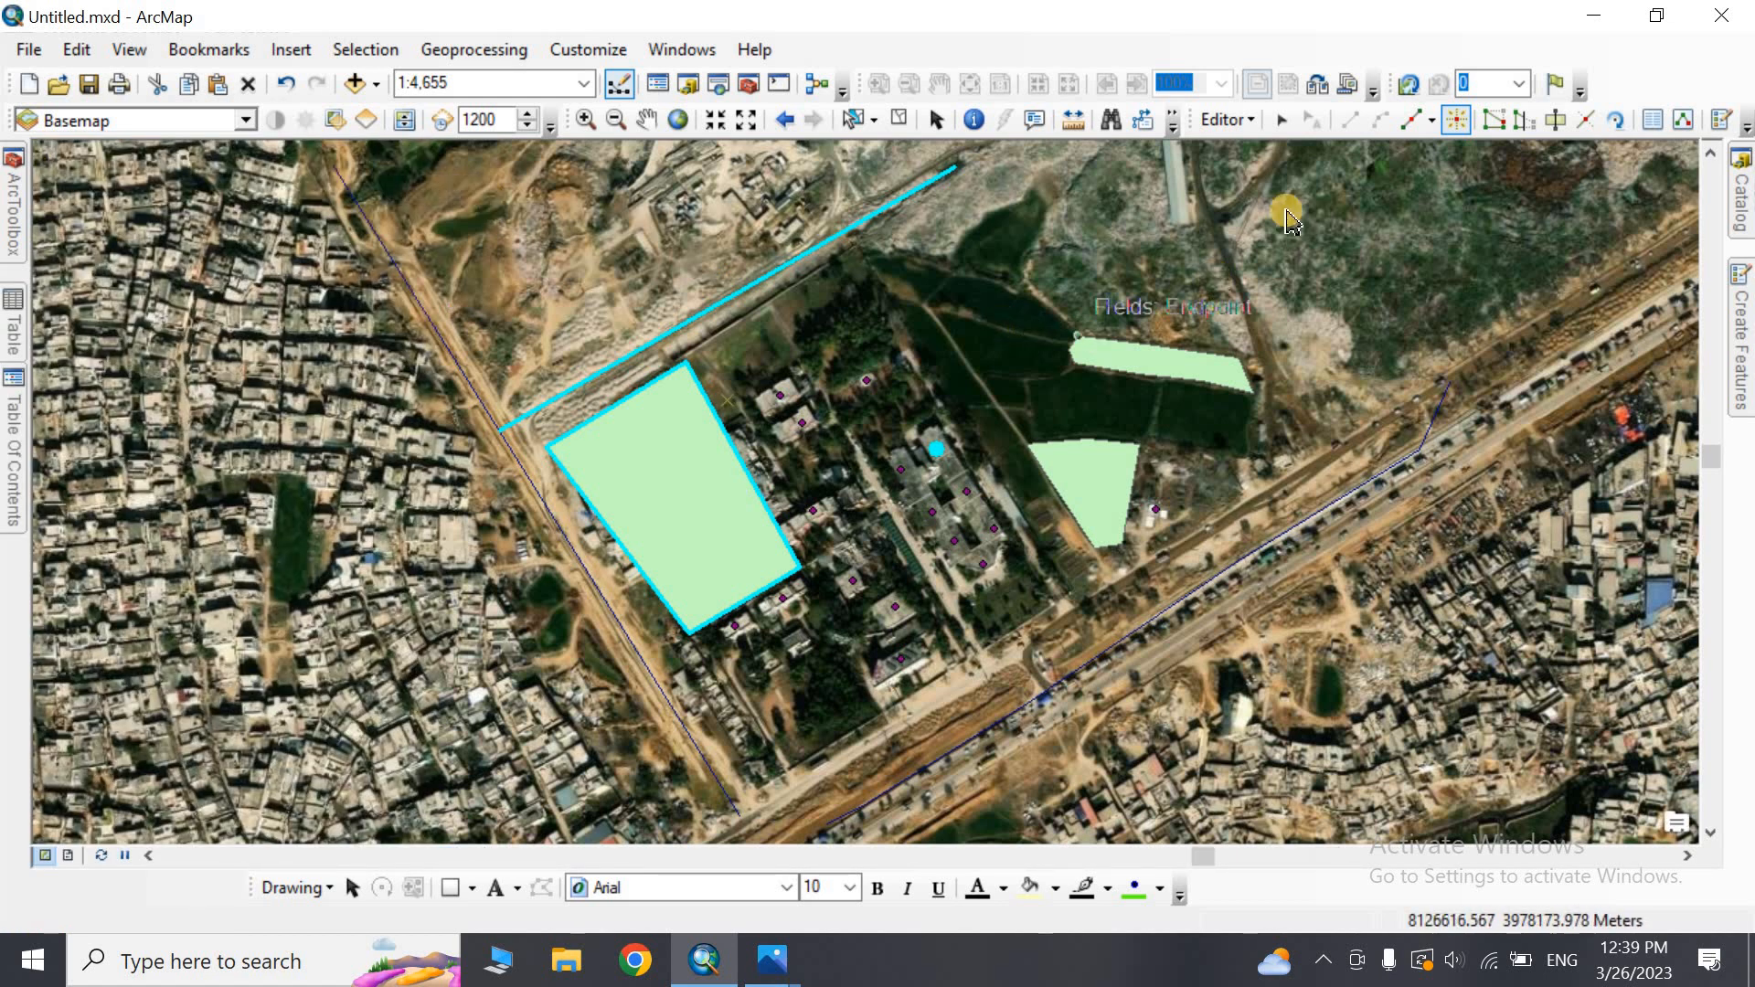
Stop the editing session and save the edits
left_click(1212, 125)
left_click(1243, 181)
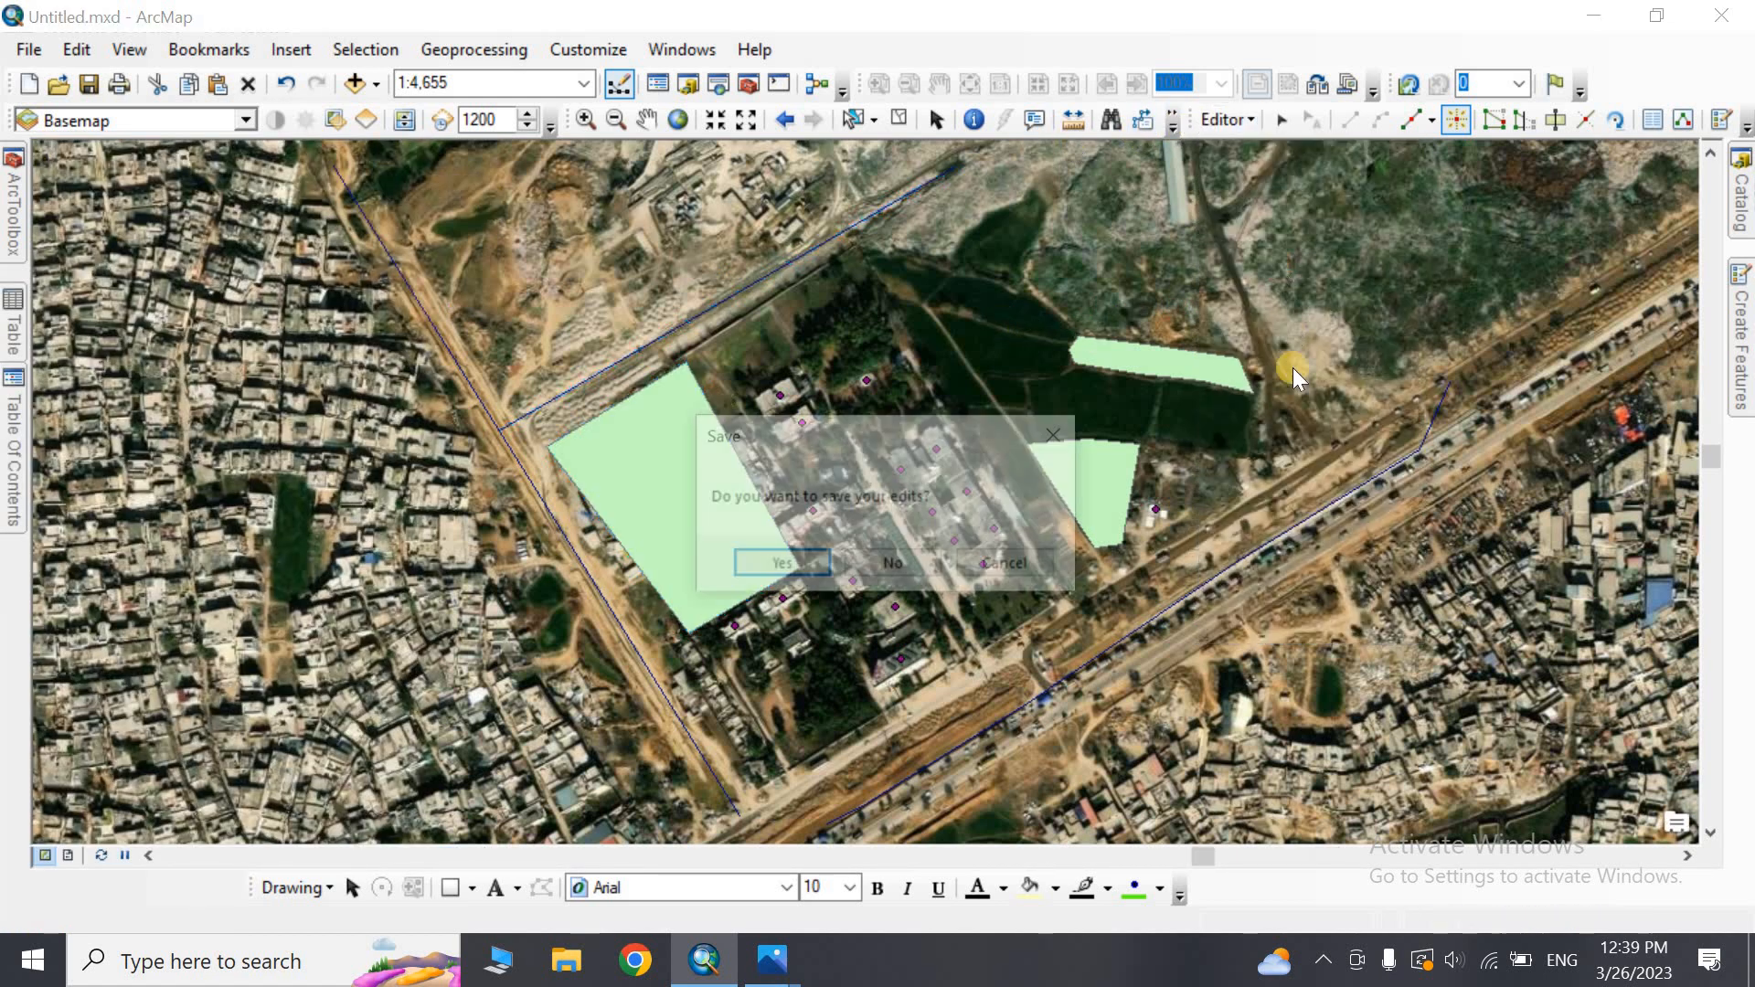
left_click(782, 564)
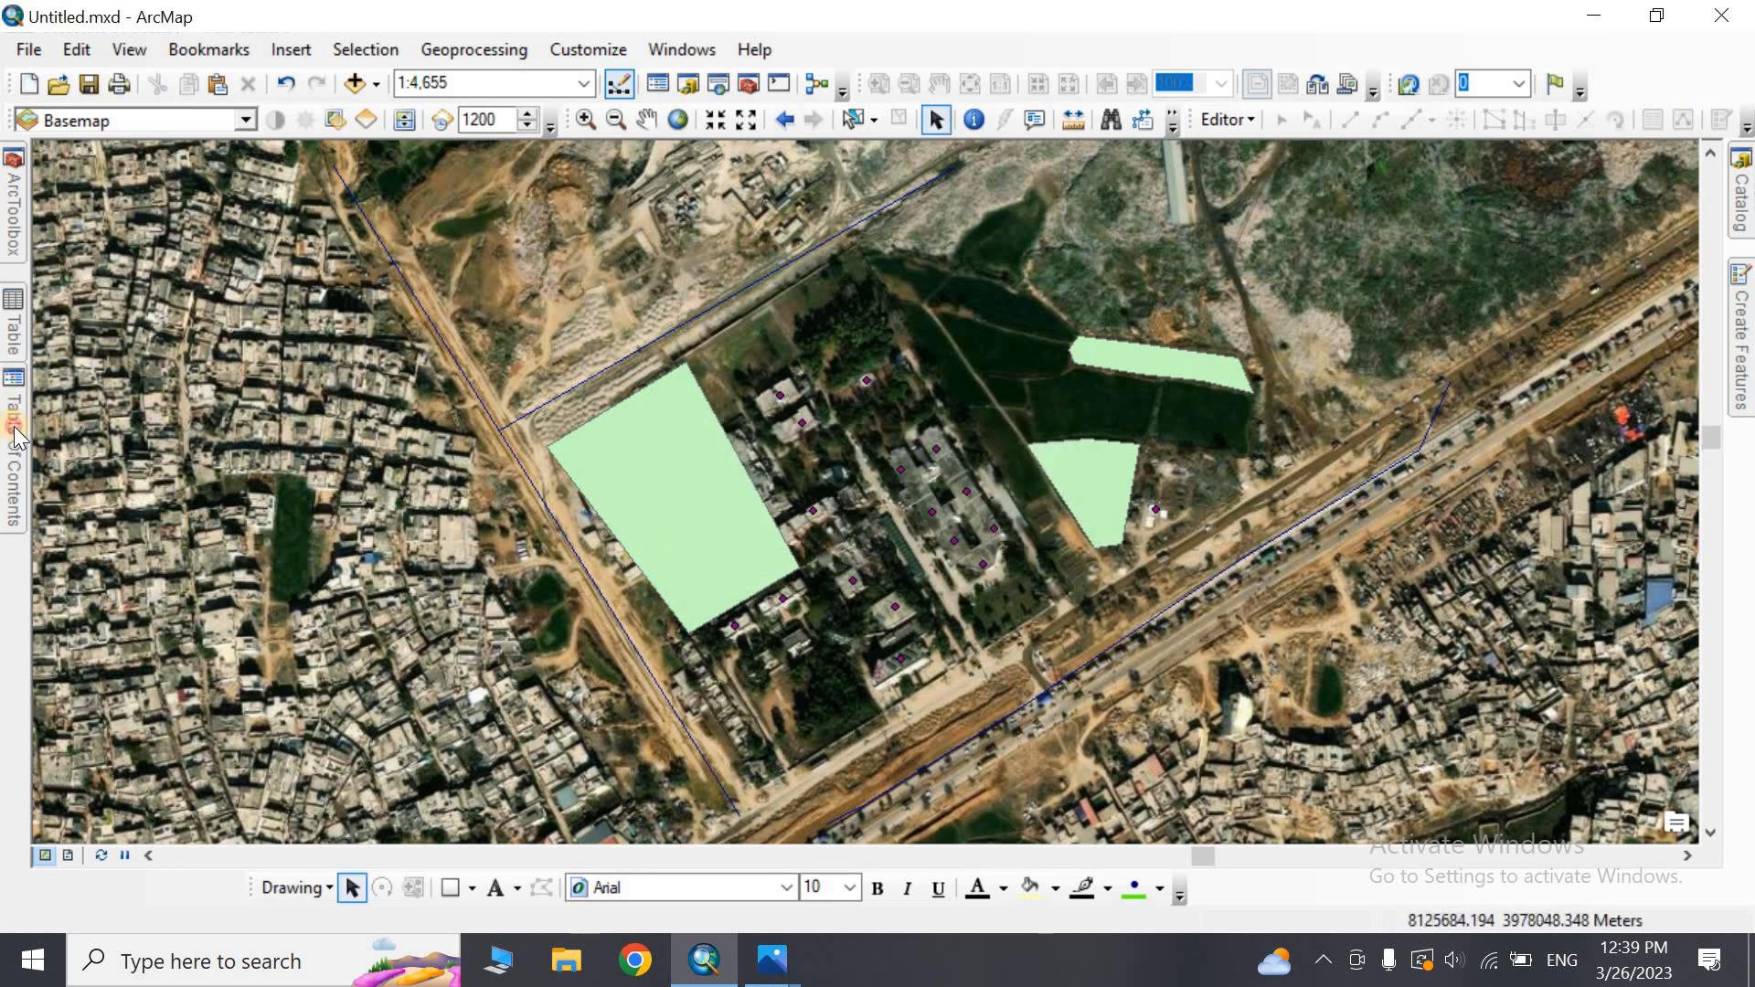
Turn off the Basemap group and its World Imagery layer so only the digitized layers are drawn
left_click(14, 421)
left_click(98, 414)
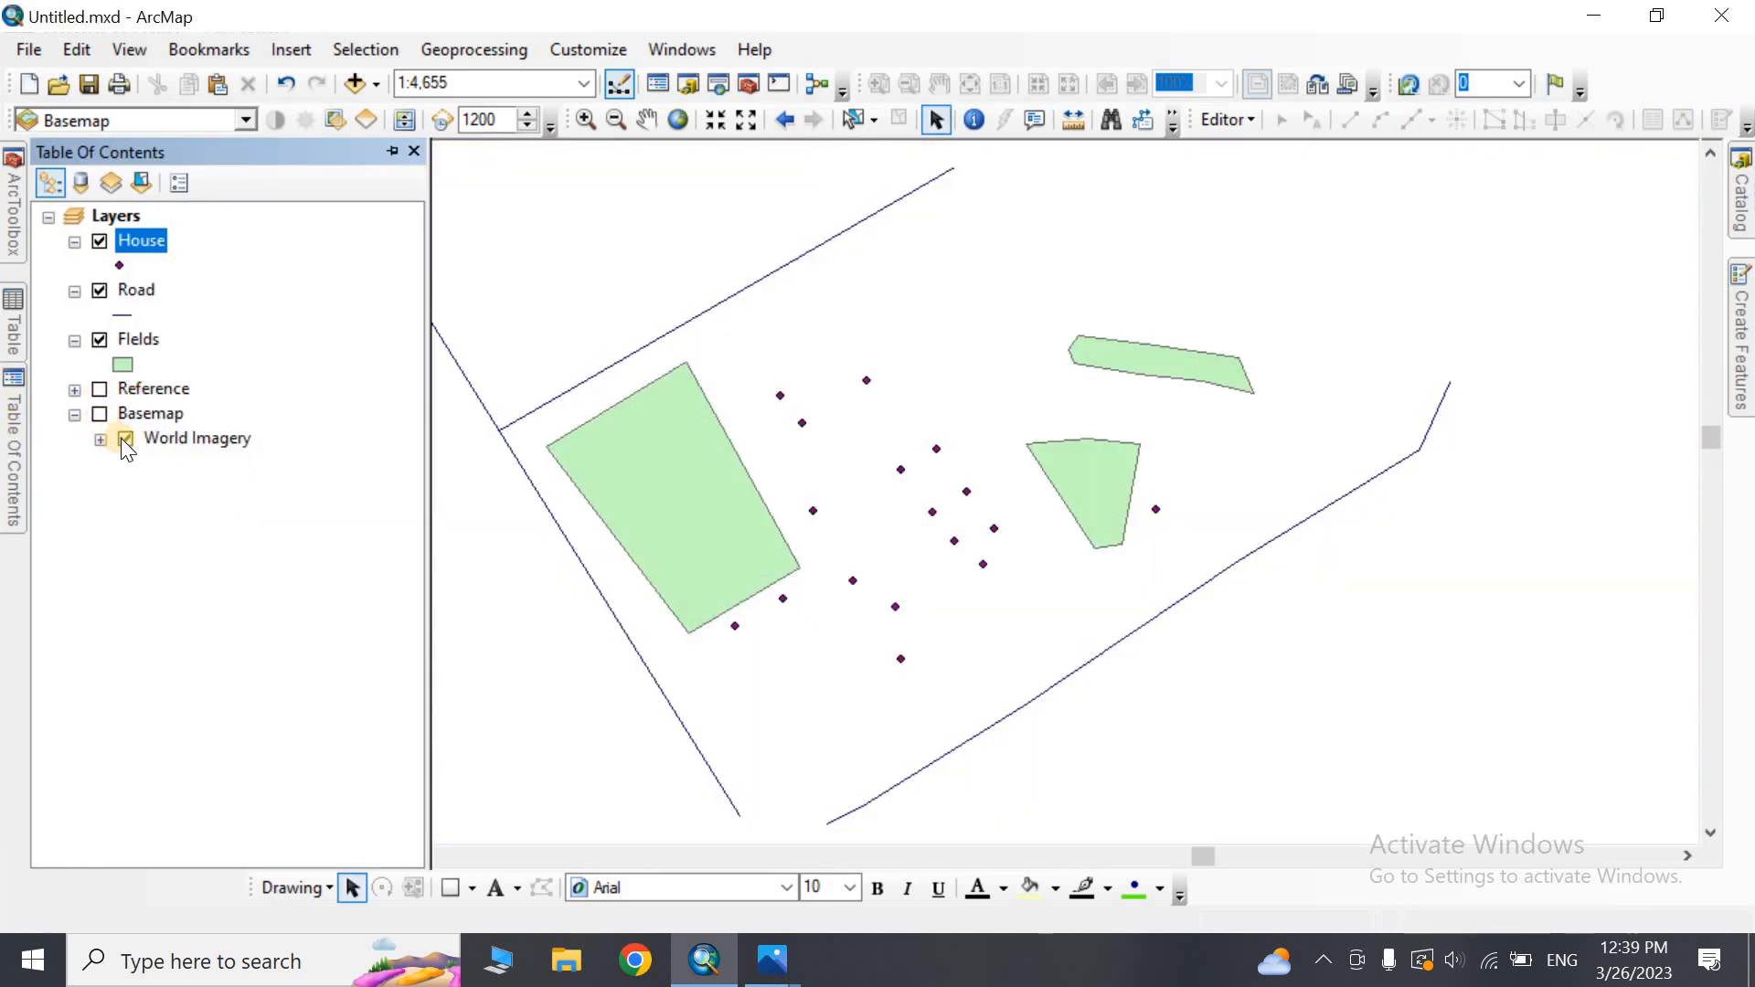
left_click(127, 439)
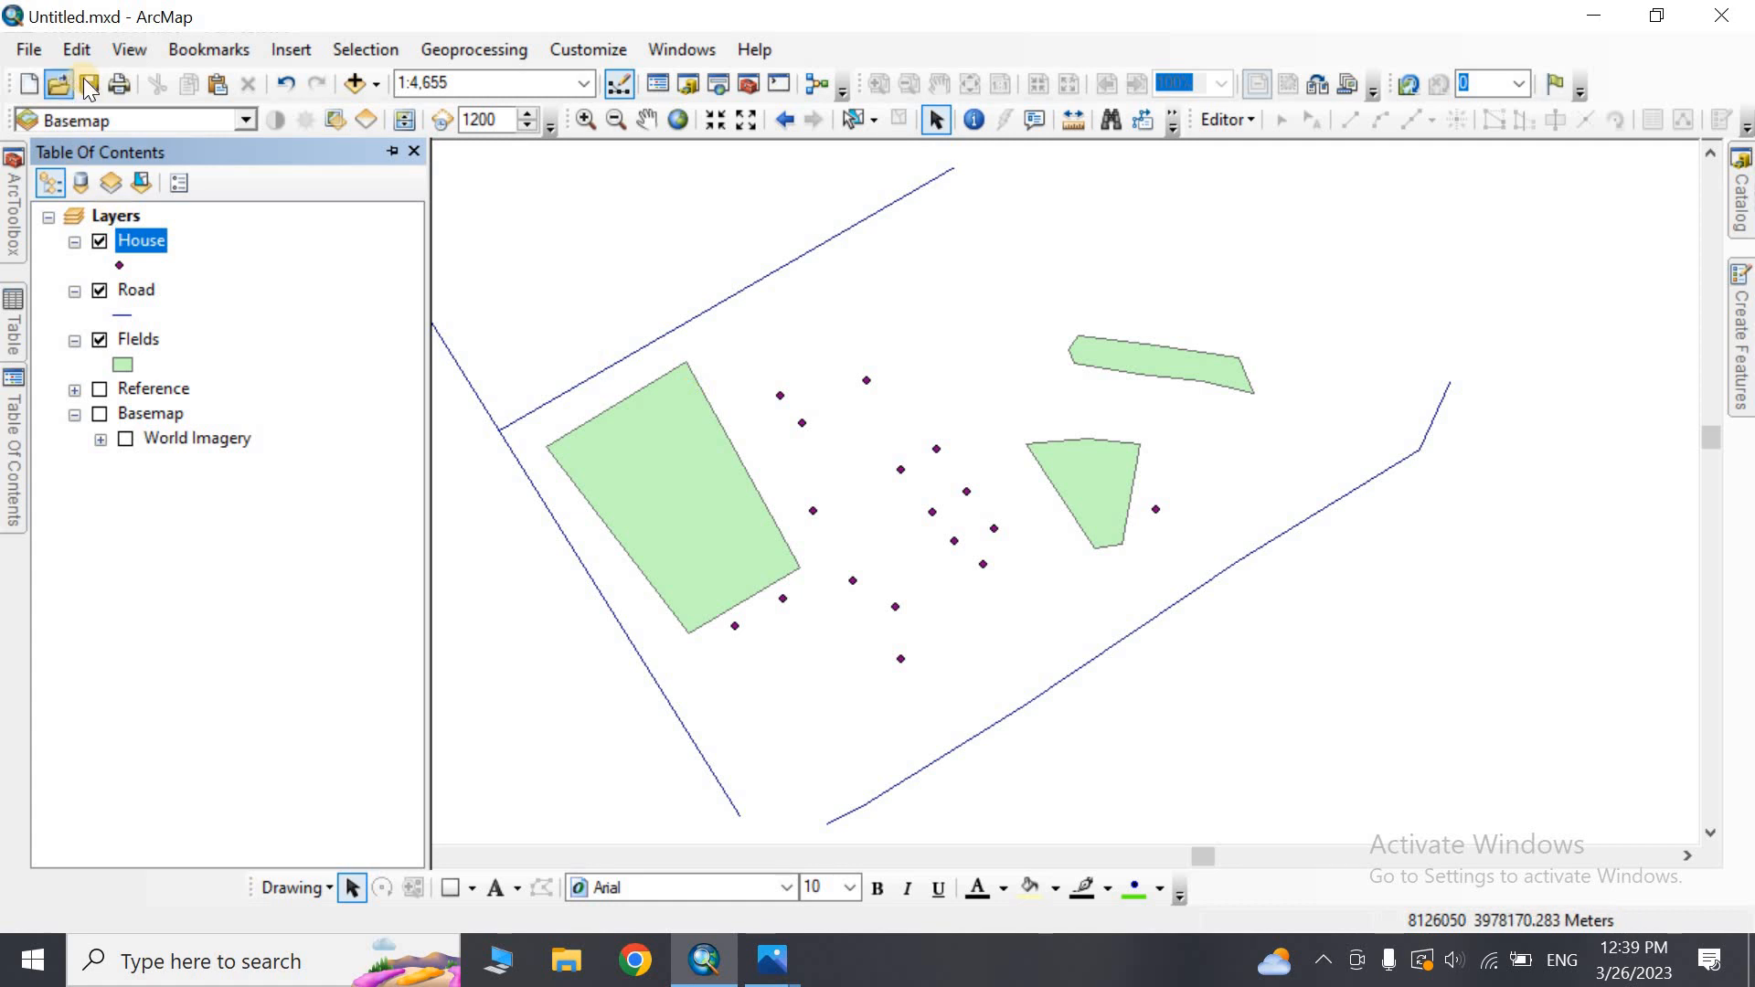
Turn on feature labels for the Road, Fields and House layers, and collapse the table of contents
left_click(643, 118)
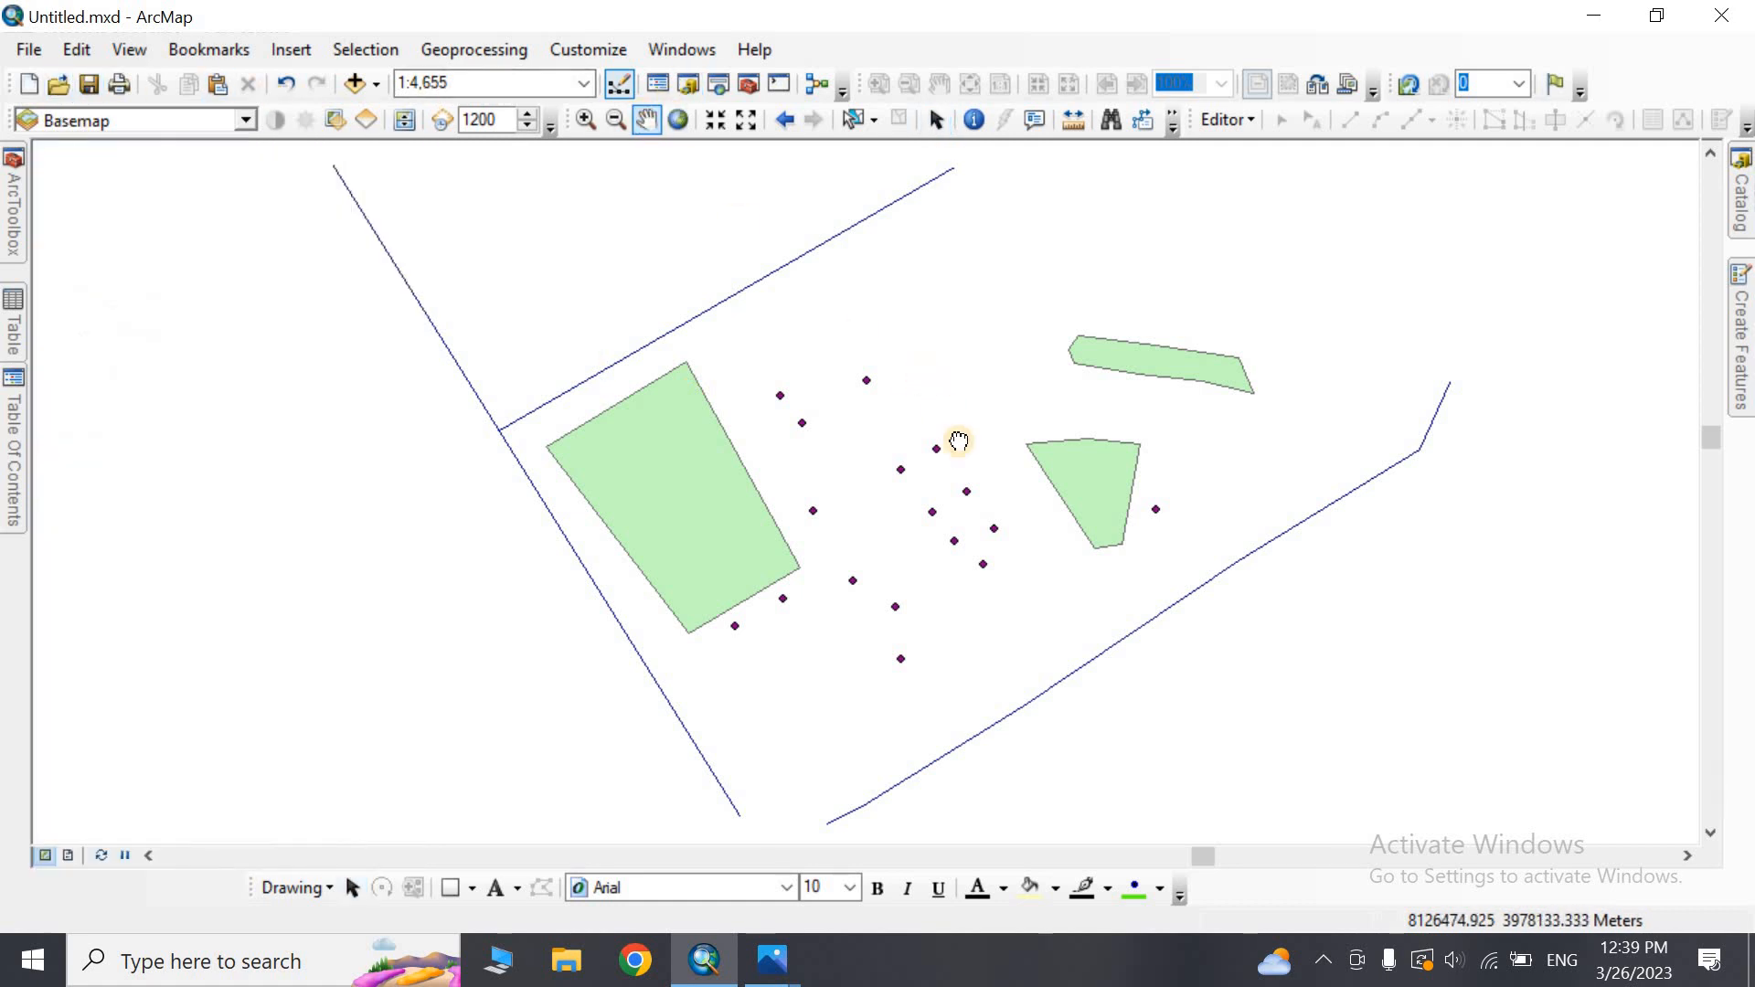
scroll(958, 442, "up", 2)
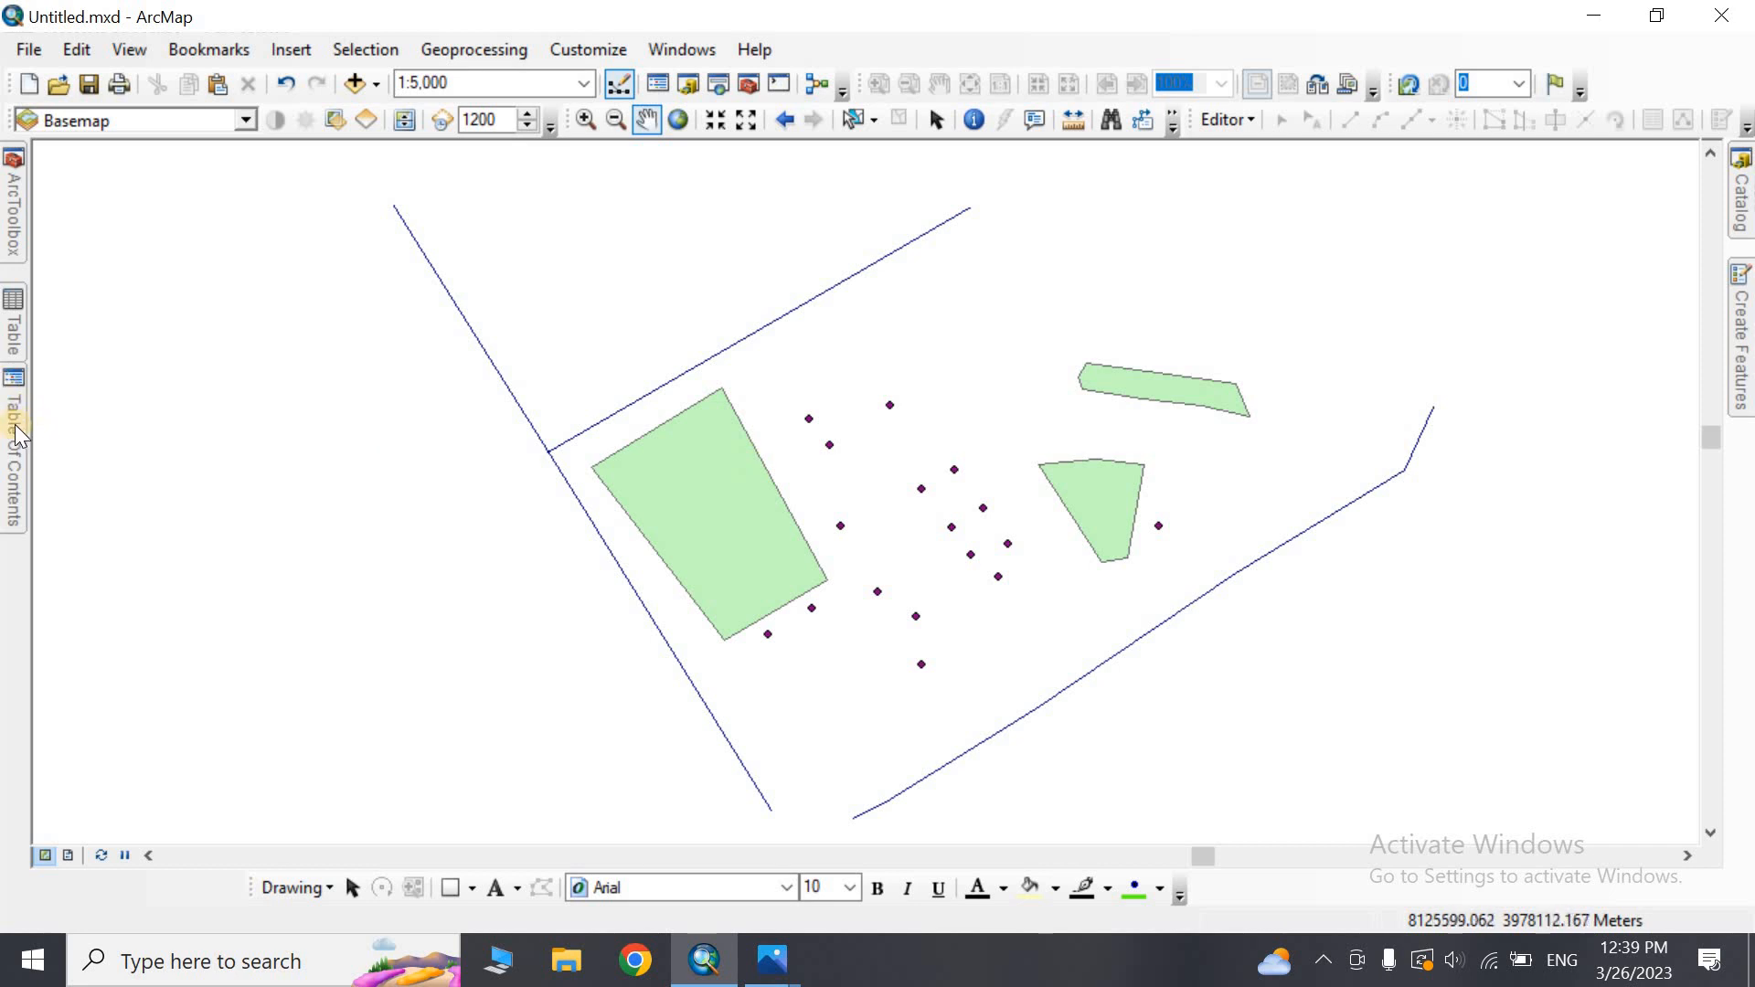
mouse_move(15, 424)
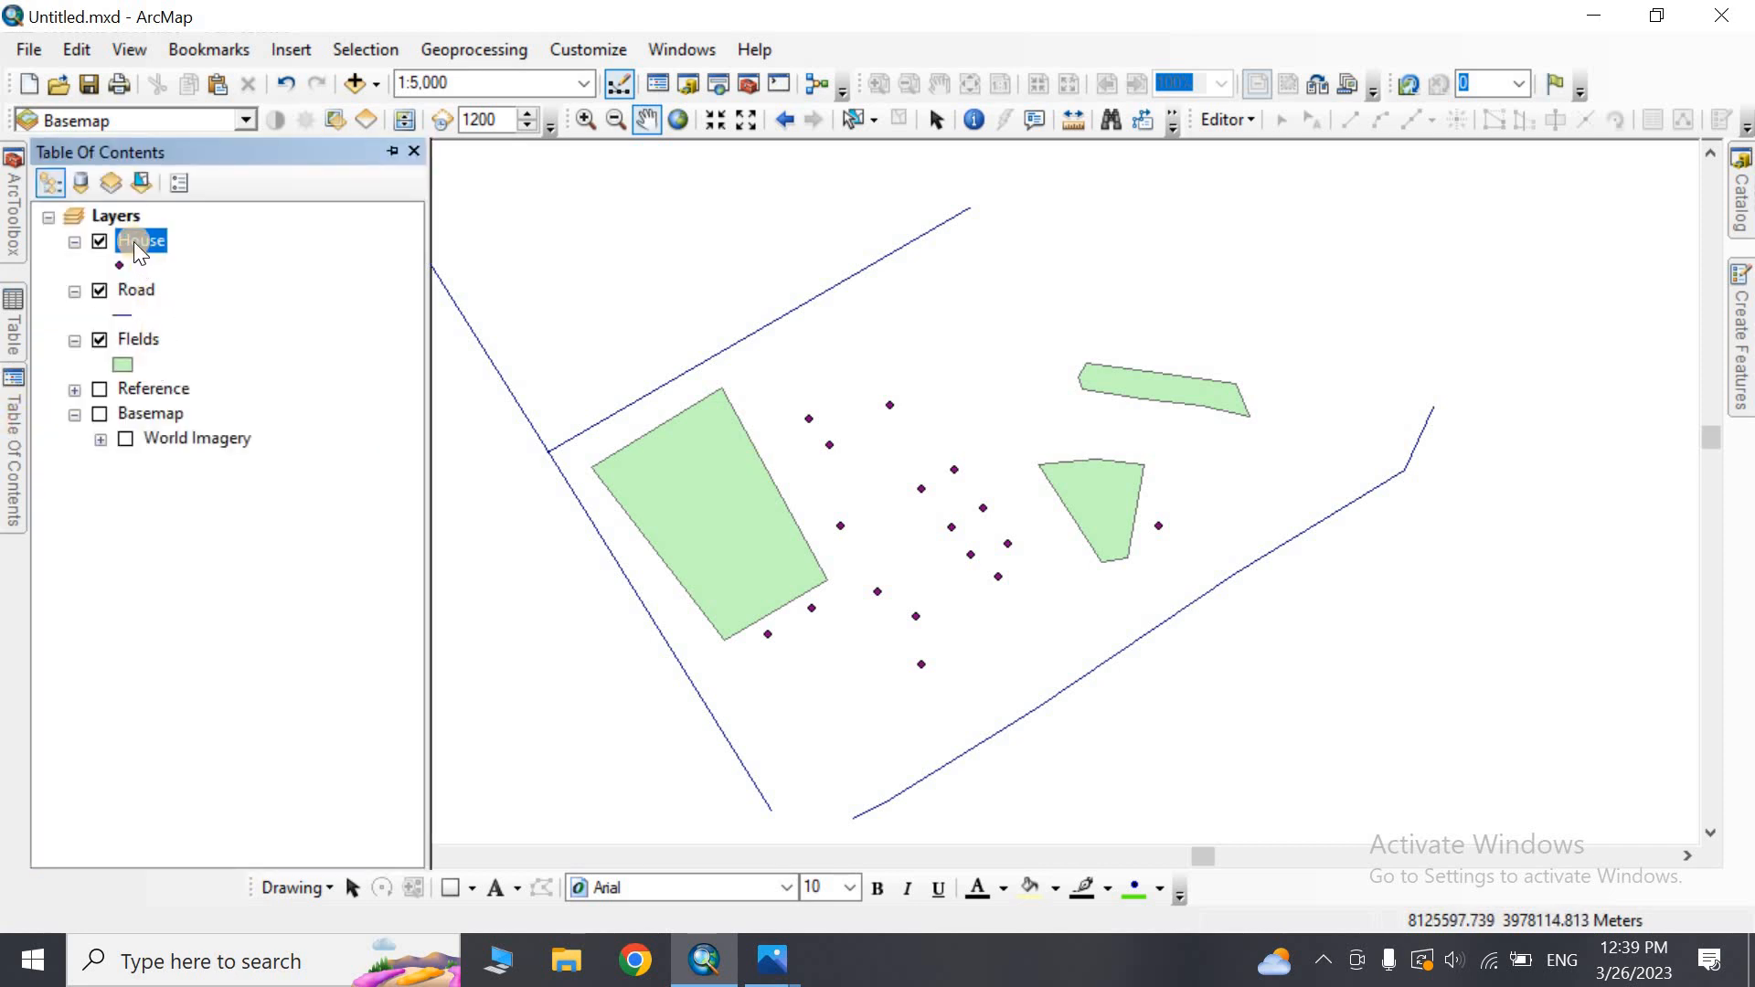
right_click(133, 291)
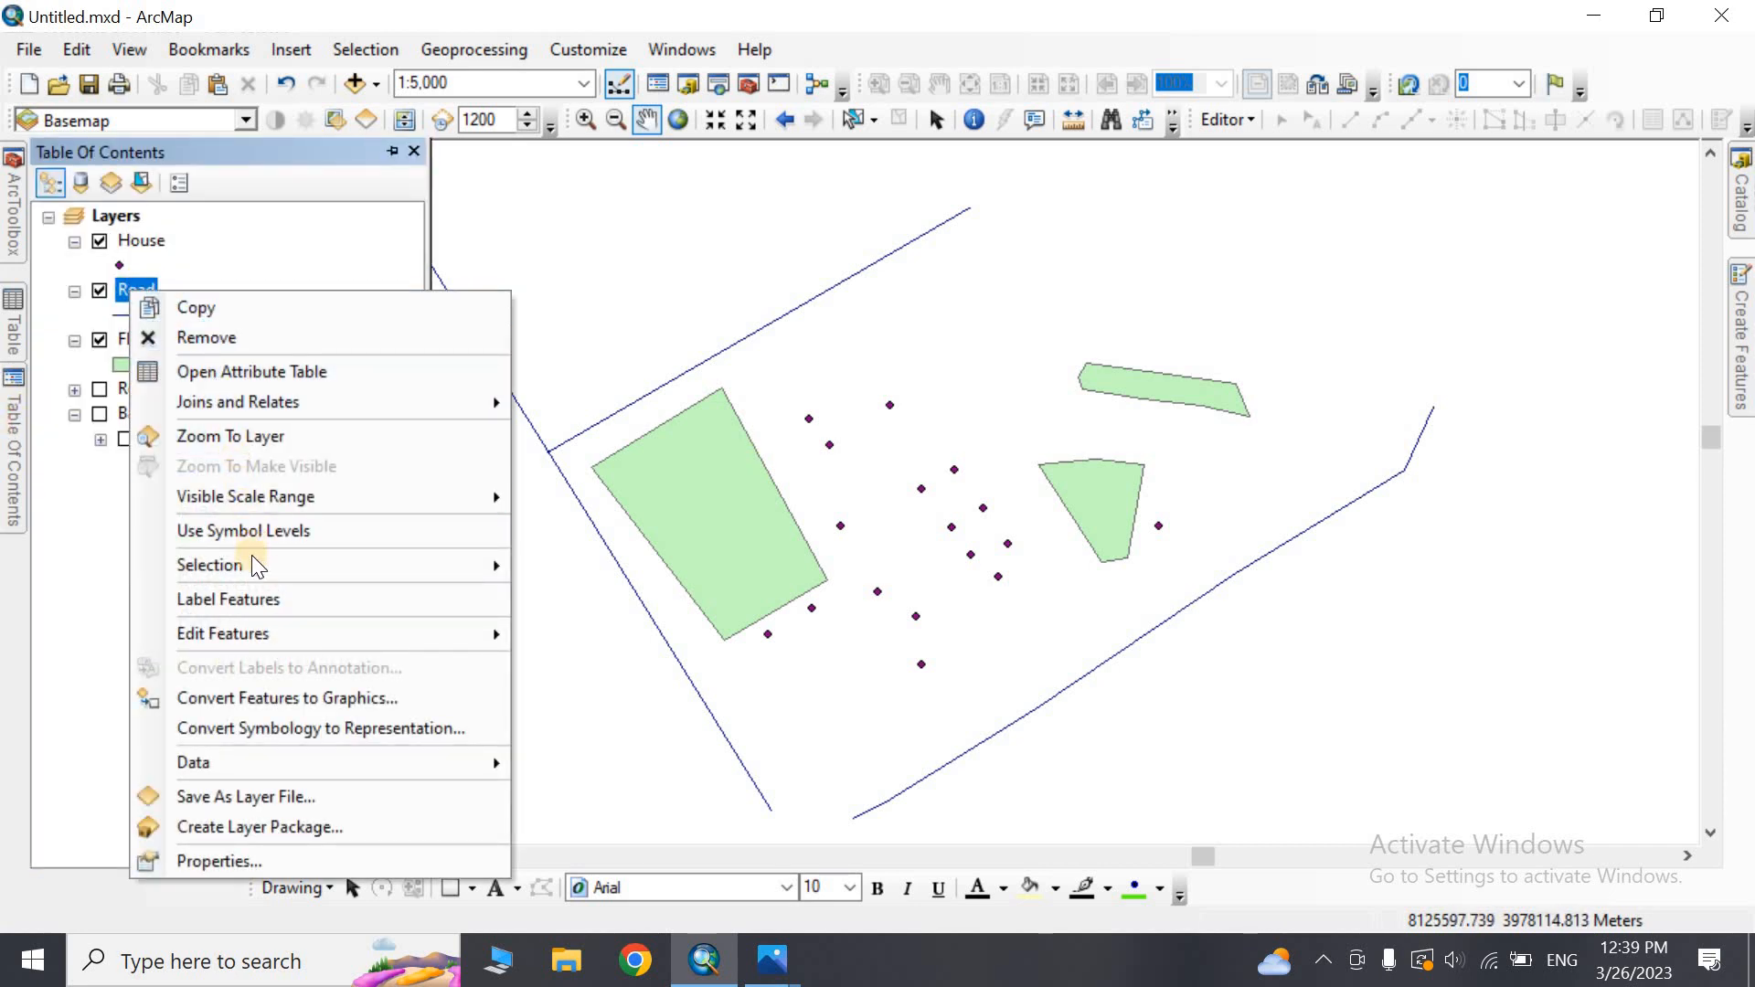
left_click(247, 597)
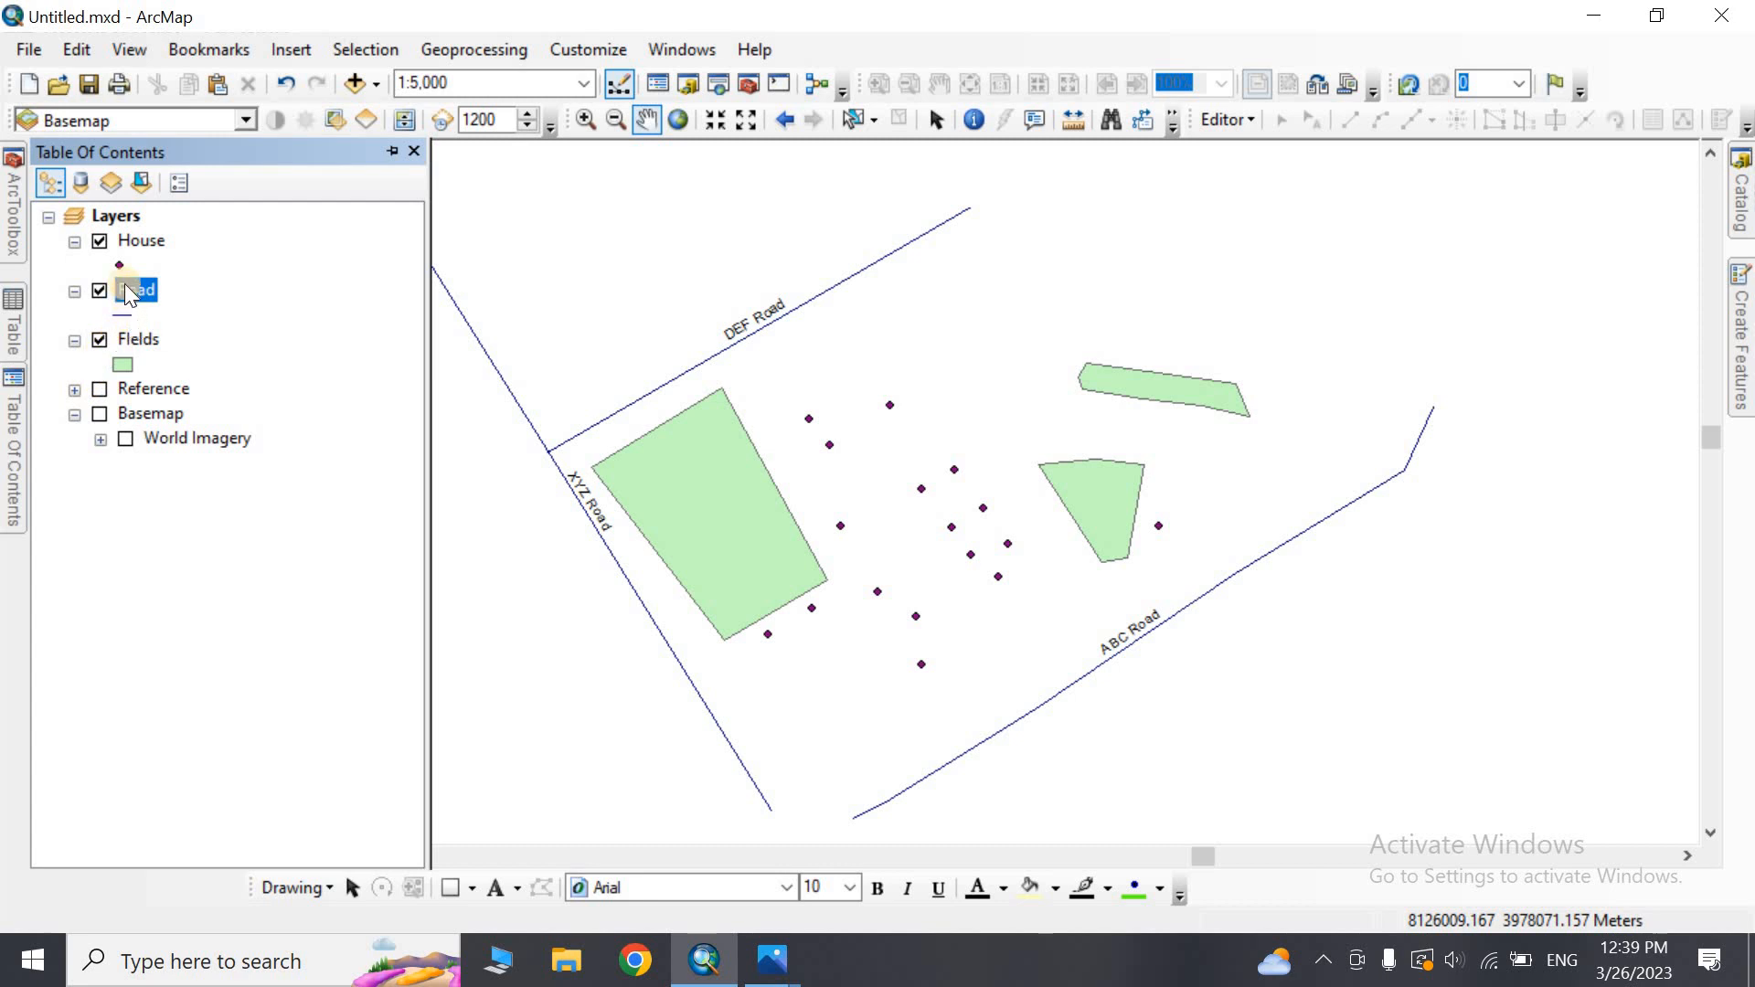
right_click(128, 333)
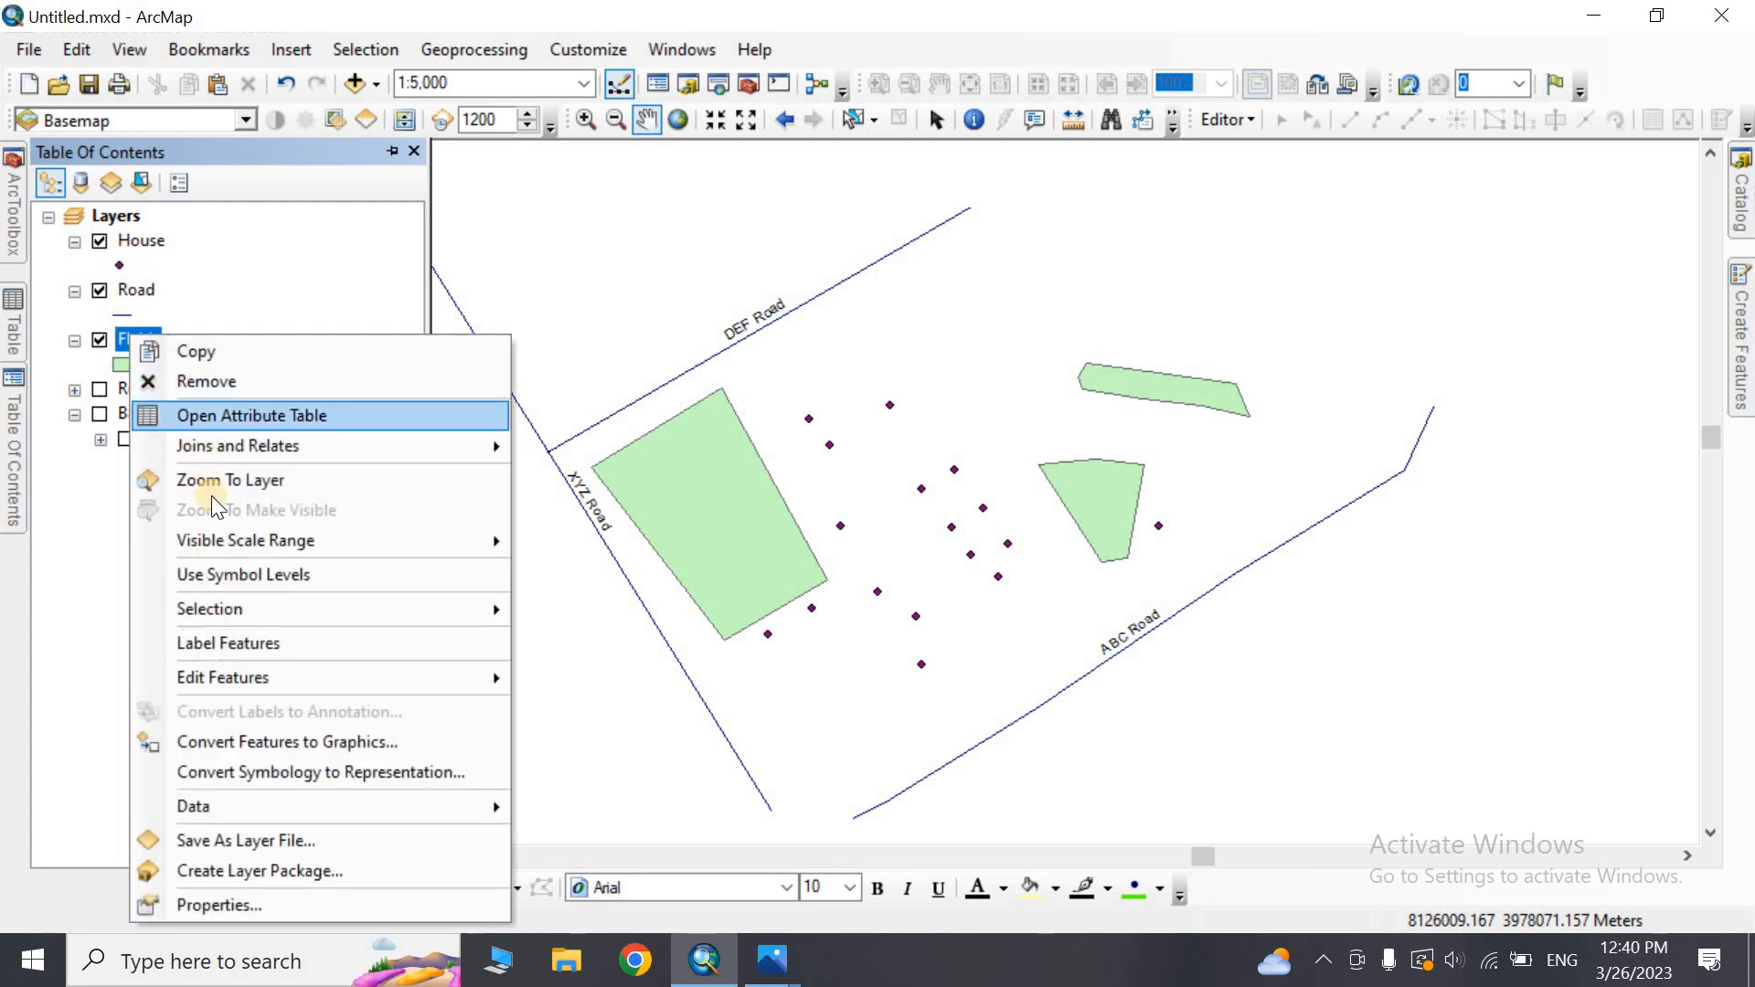
left_click(235, 639)
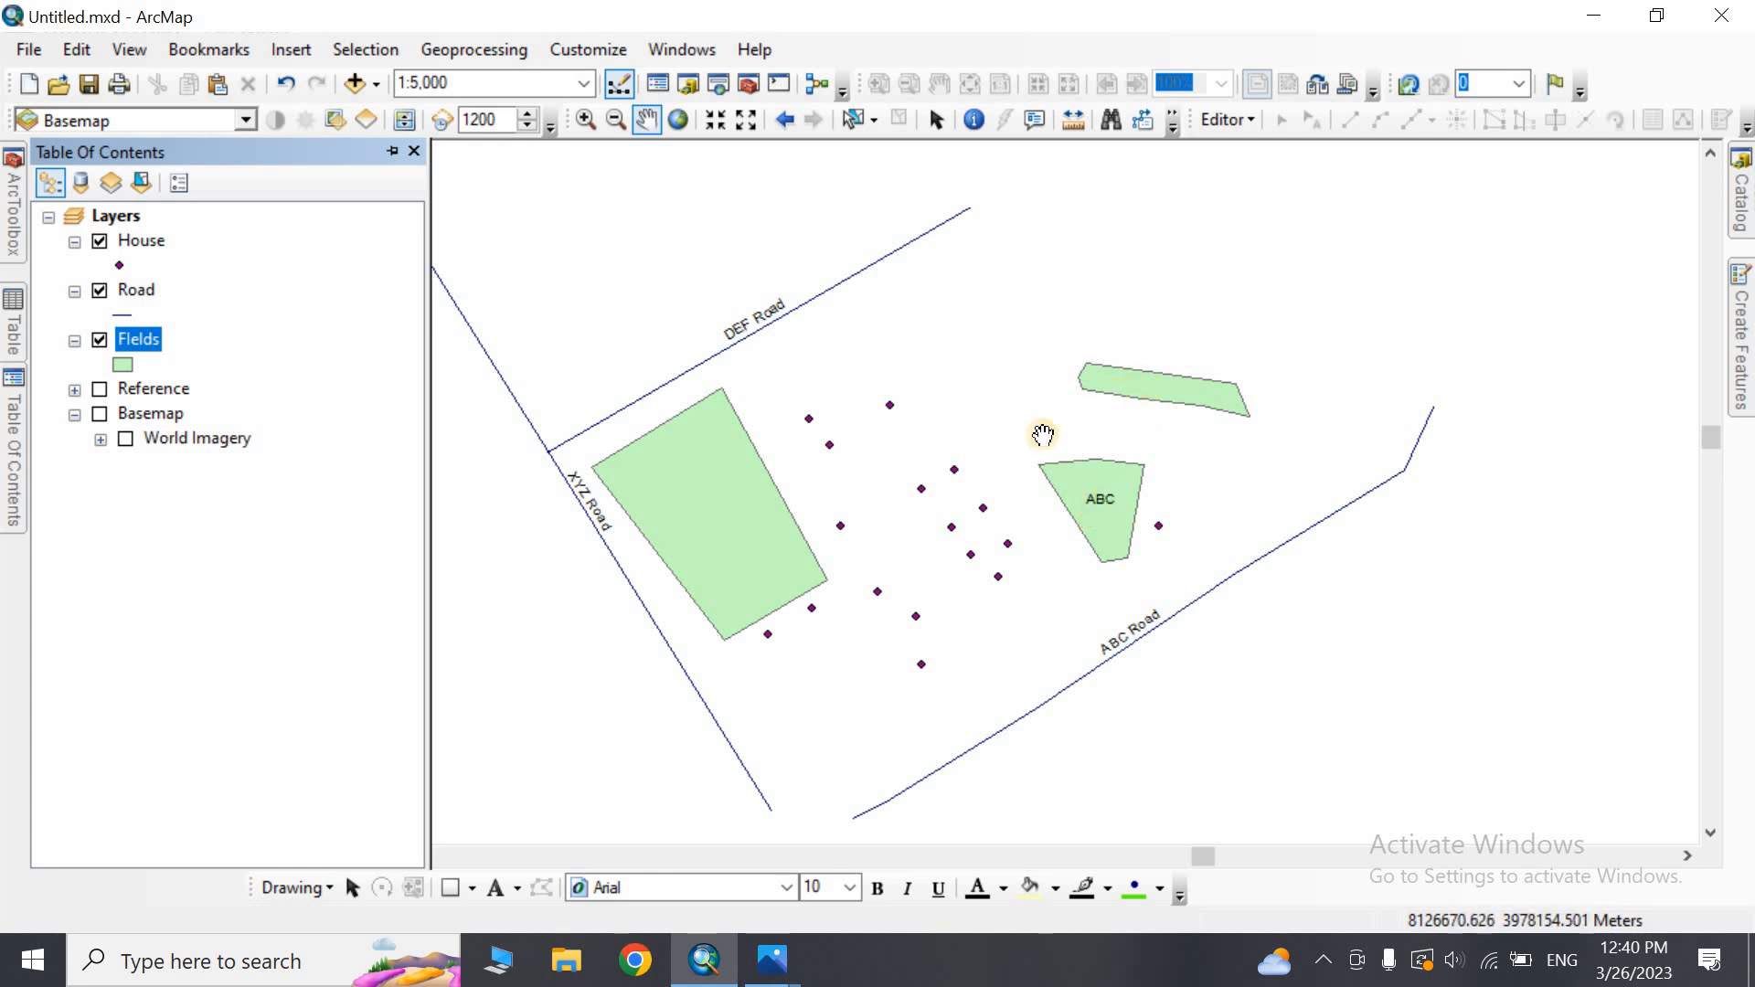
right_click(138, 243)
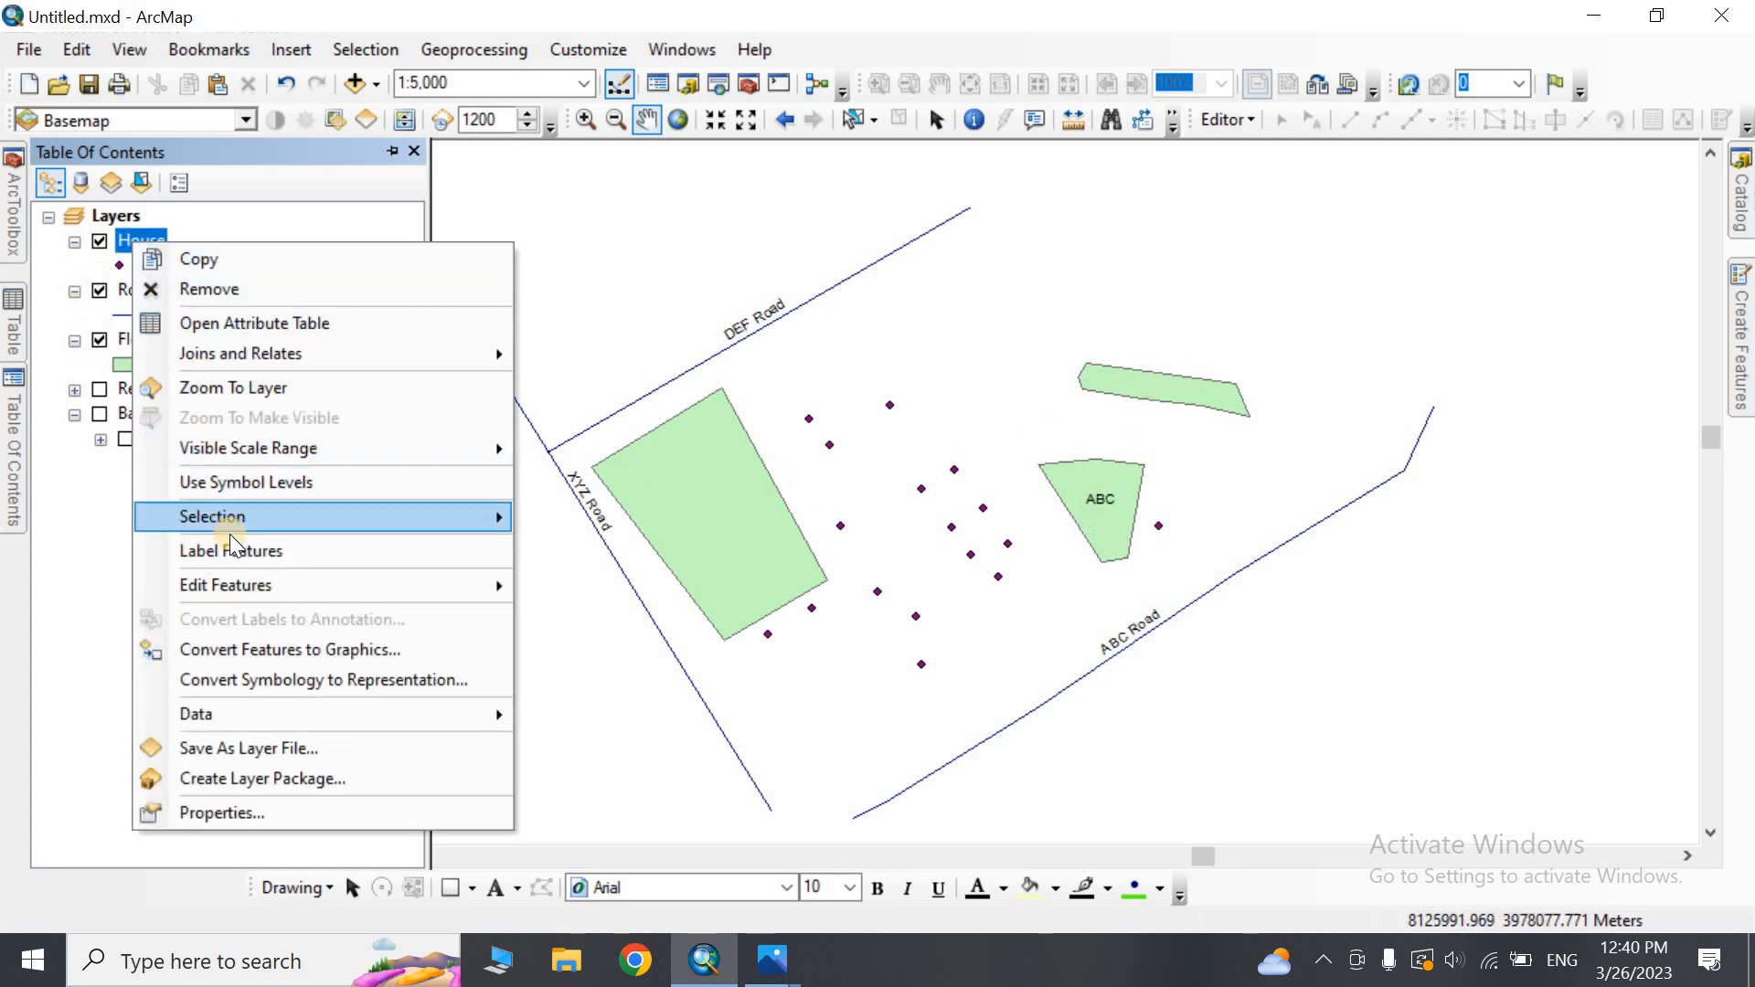
left_click(236, 551)
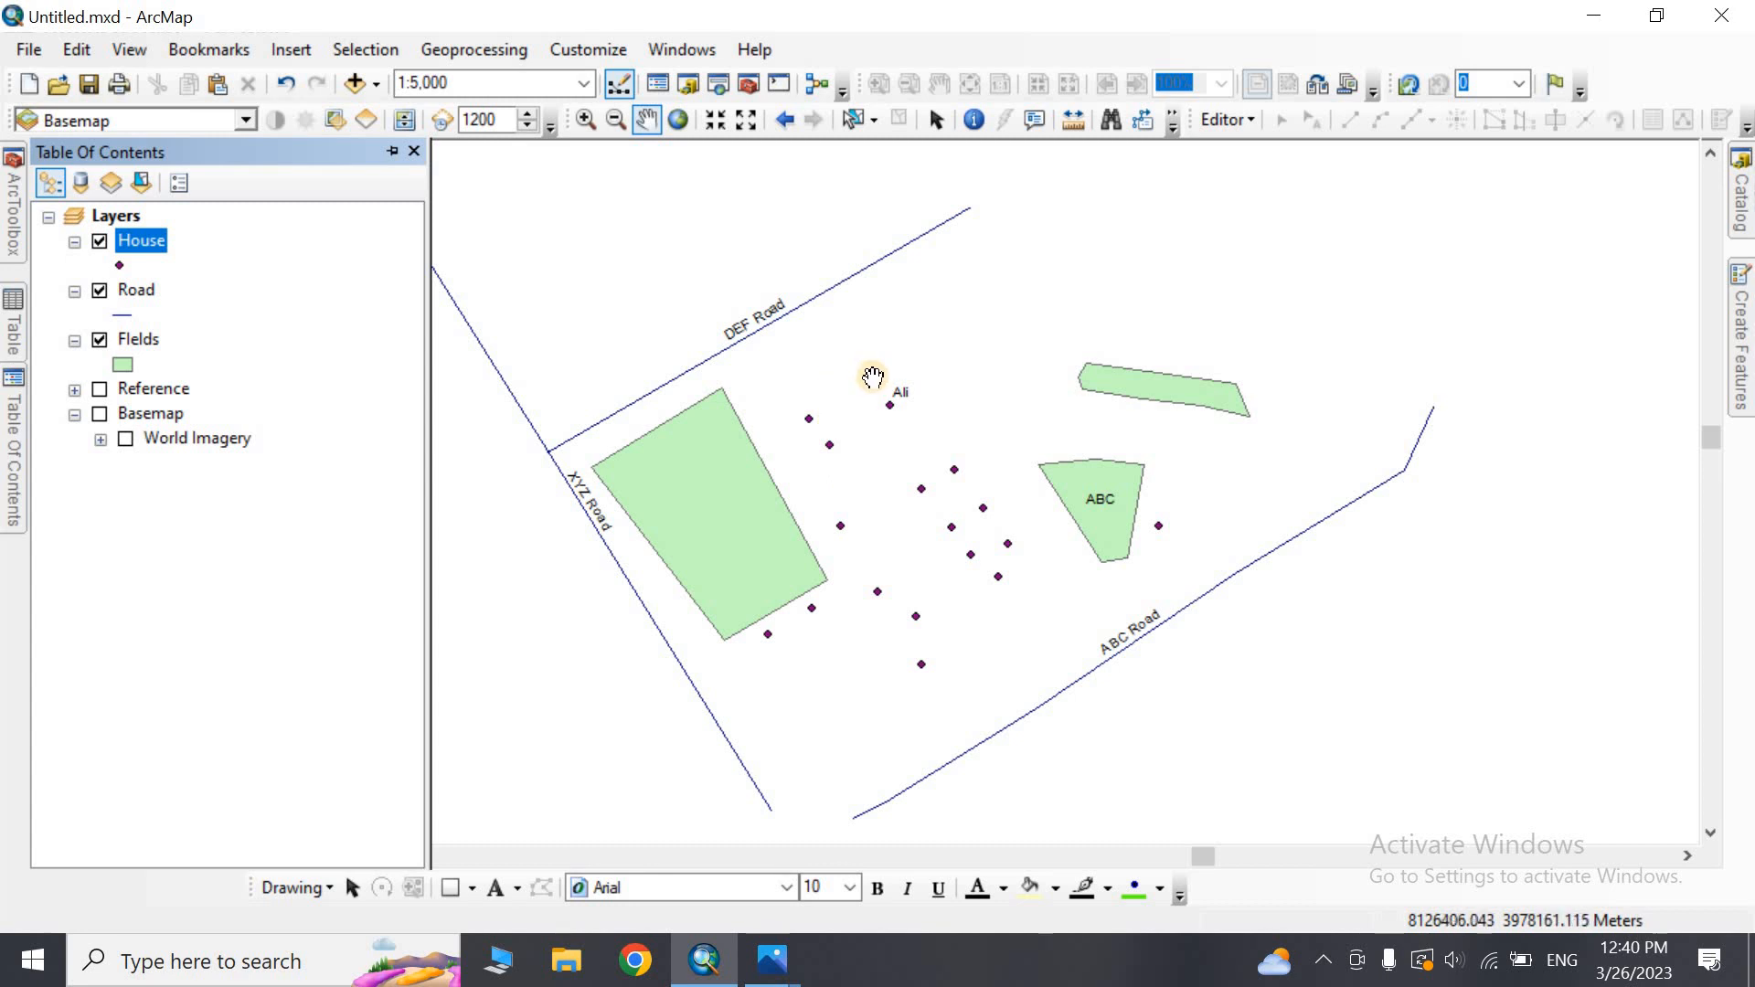
left_click(391, 150)
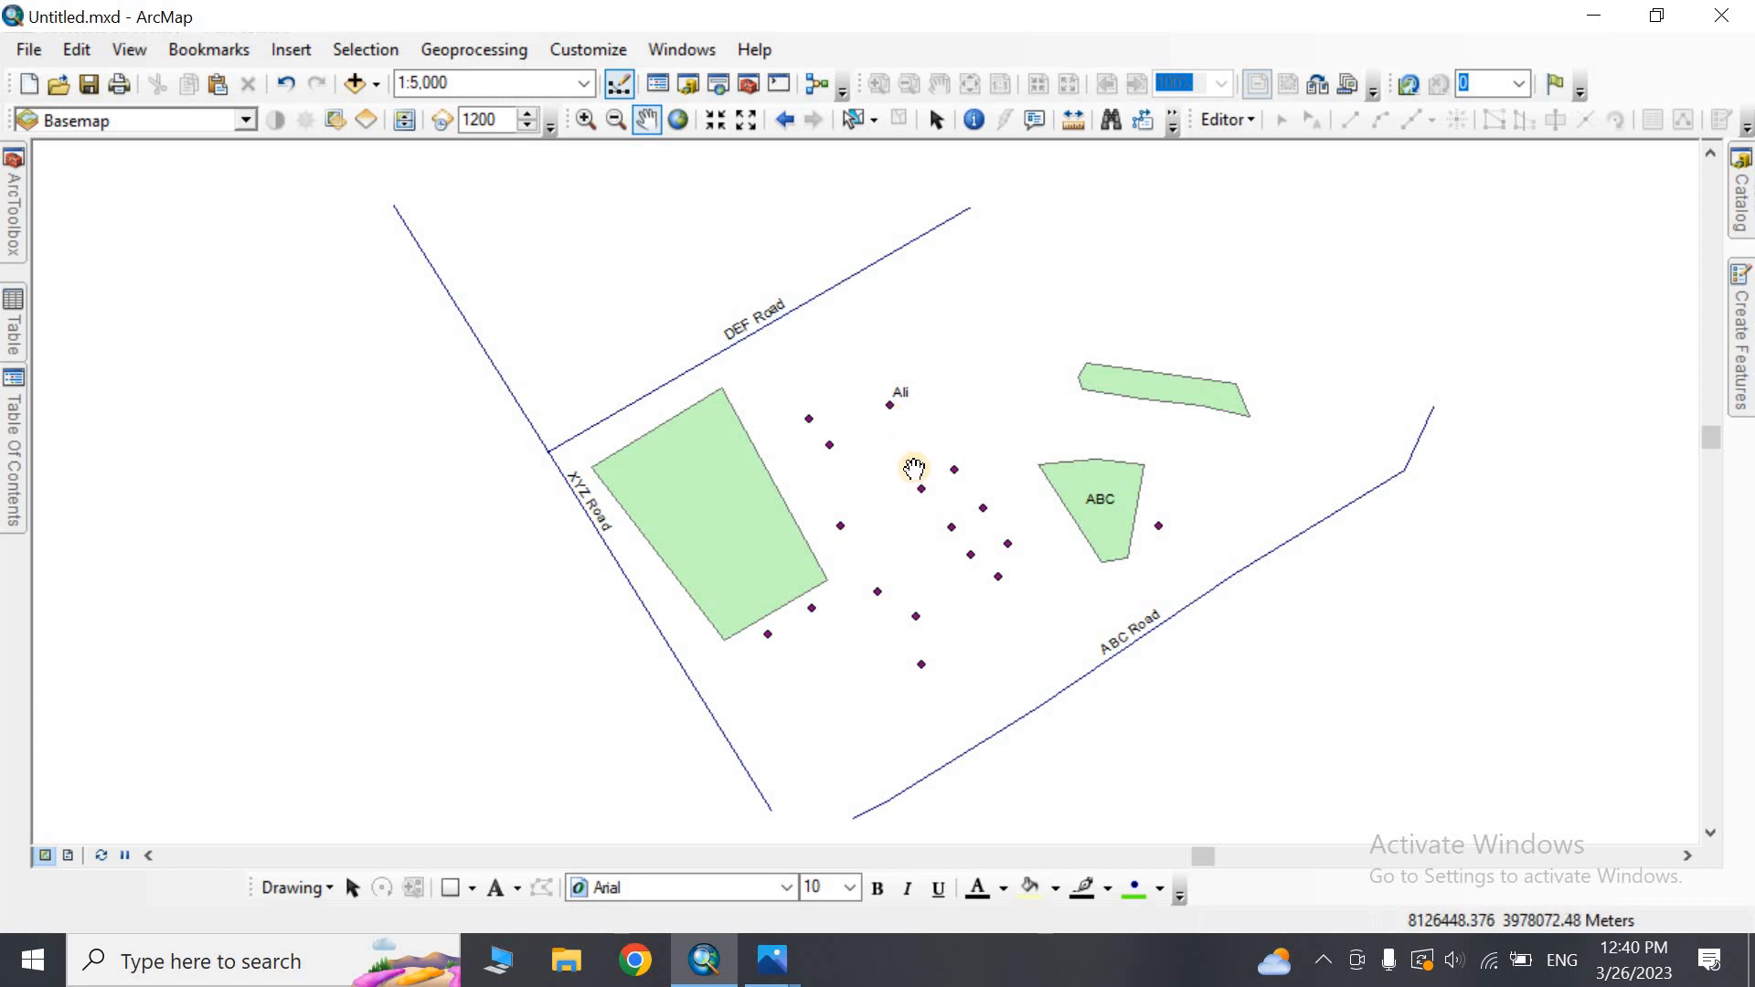
Open the Catalog at My Geodatabase.mdb with its Fields, House and Road feature classes
left_click(1744, 201)
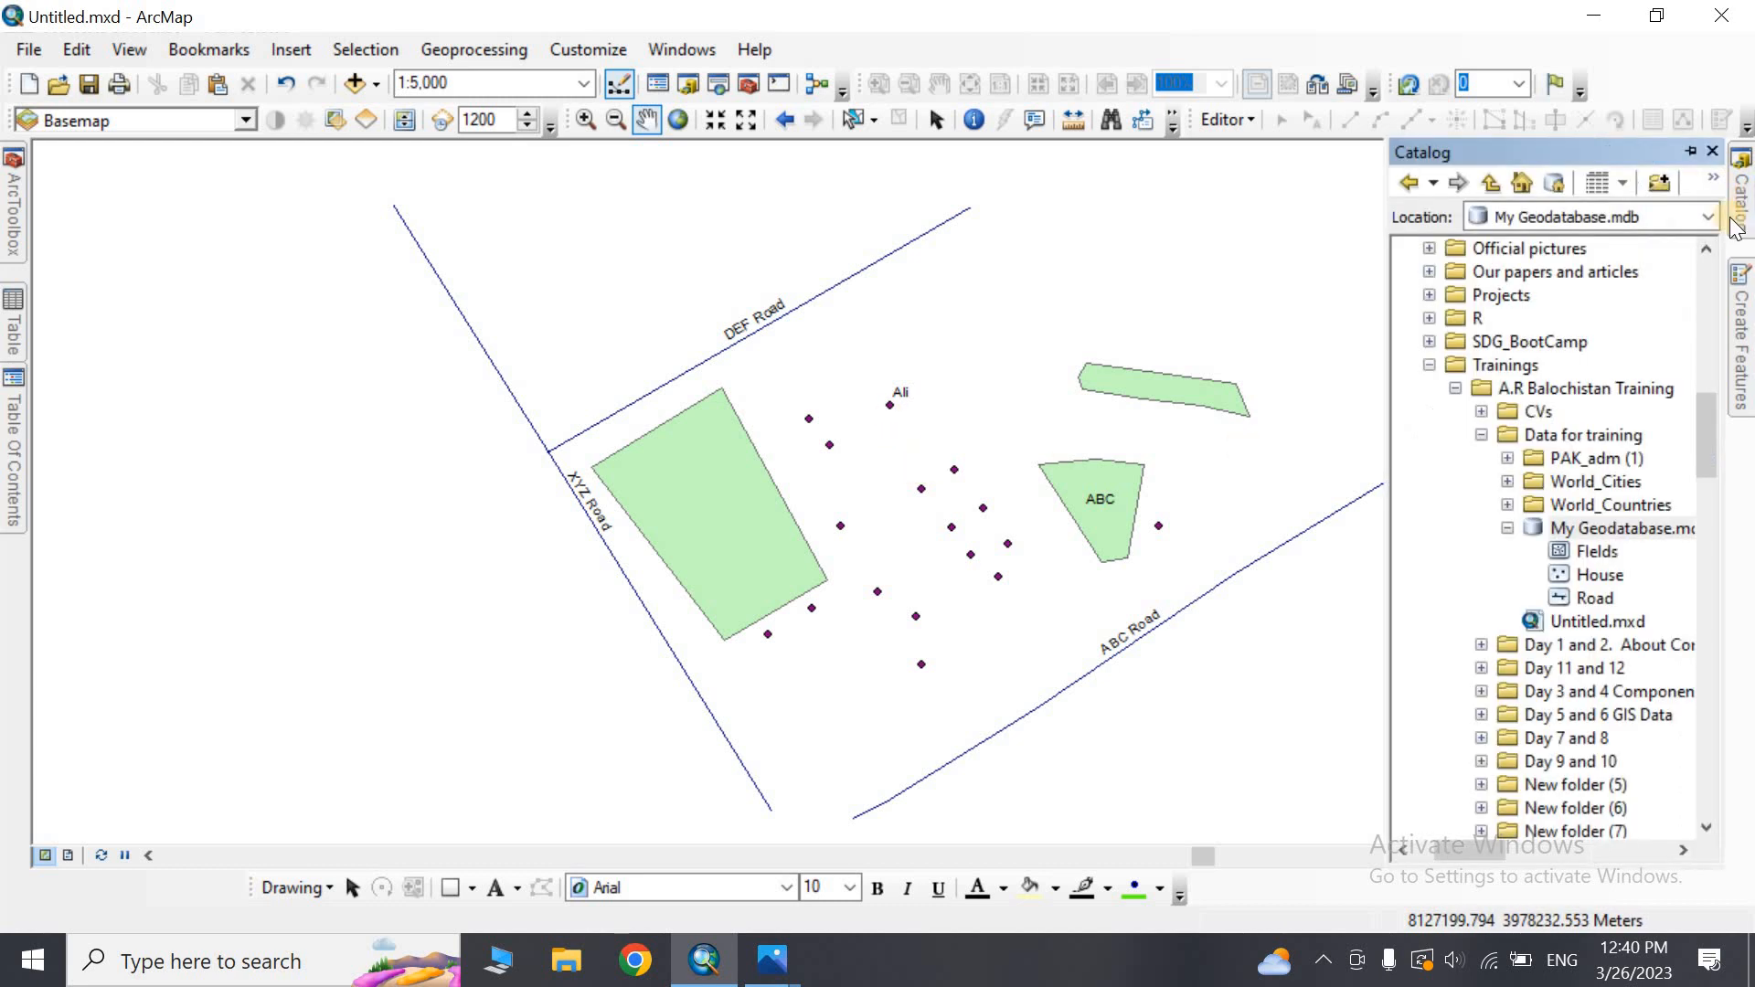